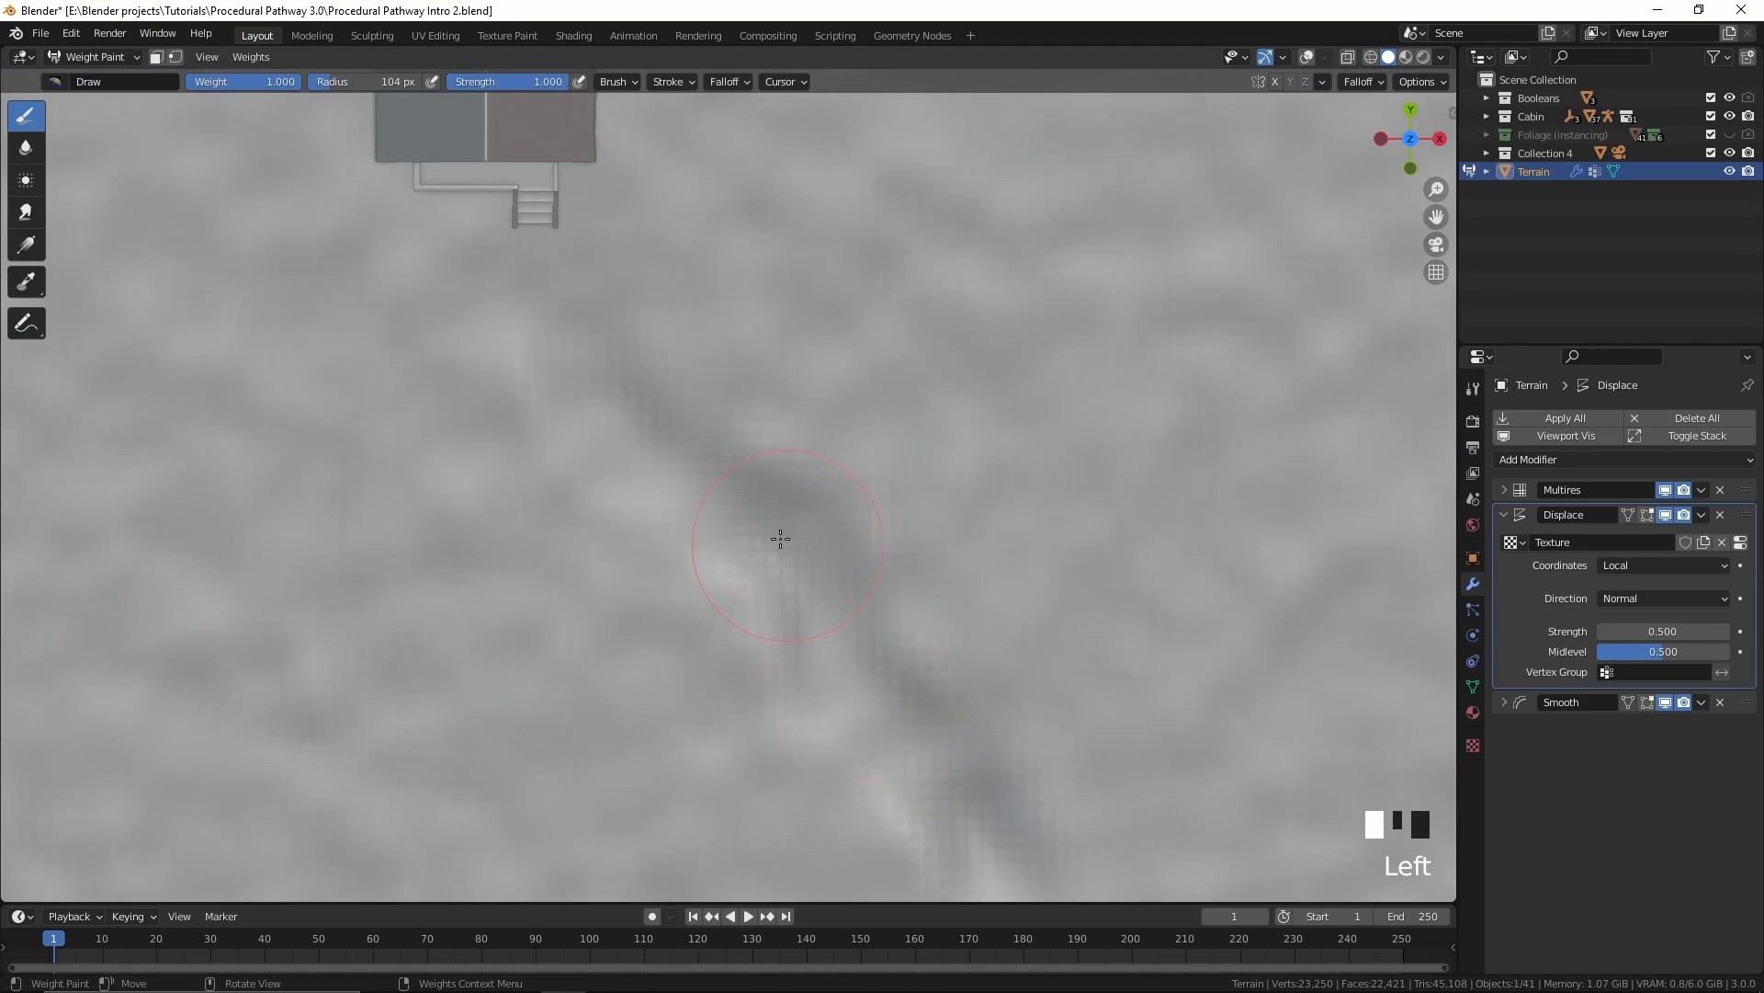
Step: Finish painting the path's weight on the terrain up toward the cabin stairs and return to Object Mode
{"action": "left_click_drag", "start_coordinate": [607, 394], "coordinate": [593, 363]}
{"action": "key", "text": "shift+alt+z"}
{"action": "middle_click_drag", "start_coordinate": [593, 363], "coordinate": [644, 432], "text": "shift"}
{"action": "middle_click_drag", "start_coordinate": [744, 781], "coordinate": [815, 658]}
{"action": "key", "text": "ctrl+Tab"}
{"action": "left_click", "coordinate": [582, 638]}
{"action": "middle_click_drag", "start_coordinate": [583, 638], "coordinate": [680, 625]}
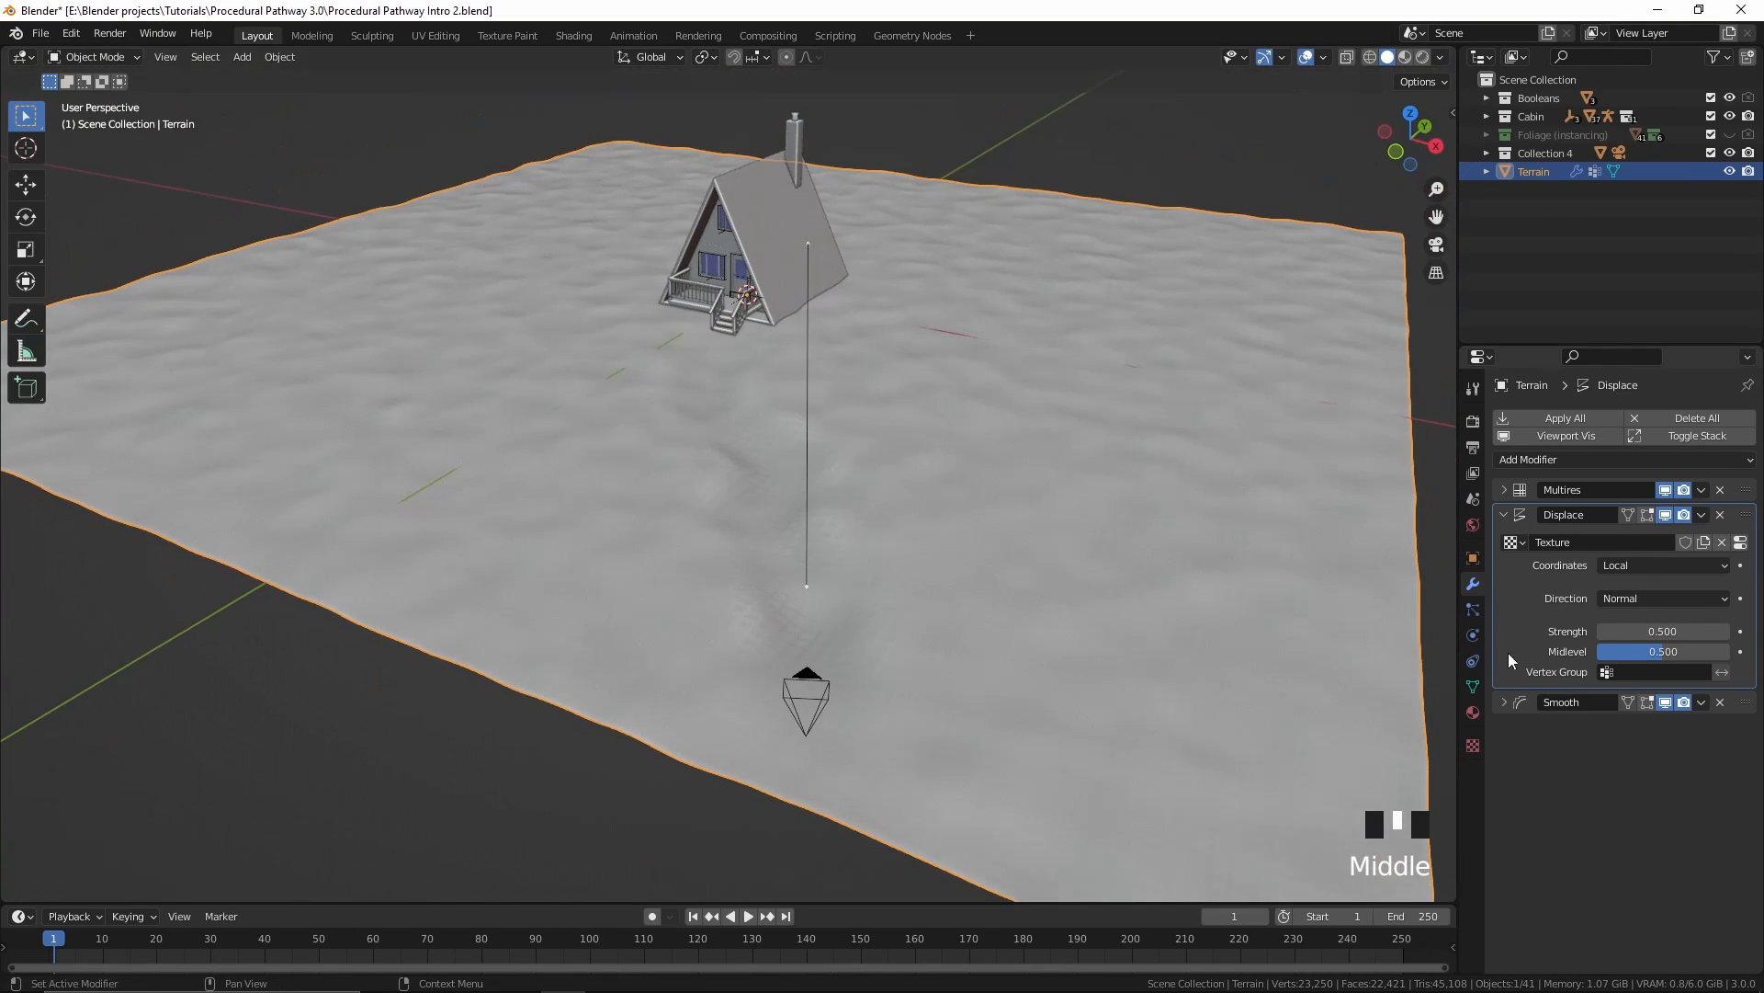
Step: Assign the vertex group Group, inverted, to the terrain's Displace modifier and look through the camera
{"action": "left_click", "coordinate": [1654, 672]}
{"action": "left_click", "coordinate": [1648, 700]}
{"action": "key", "text": "KP_0"}
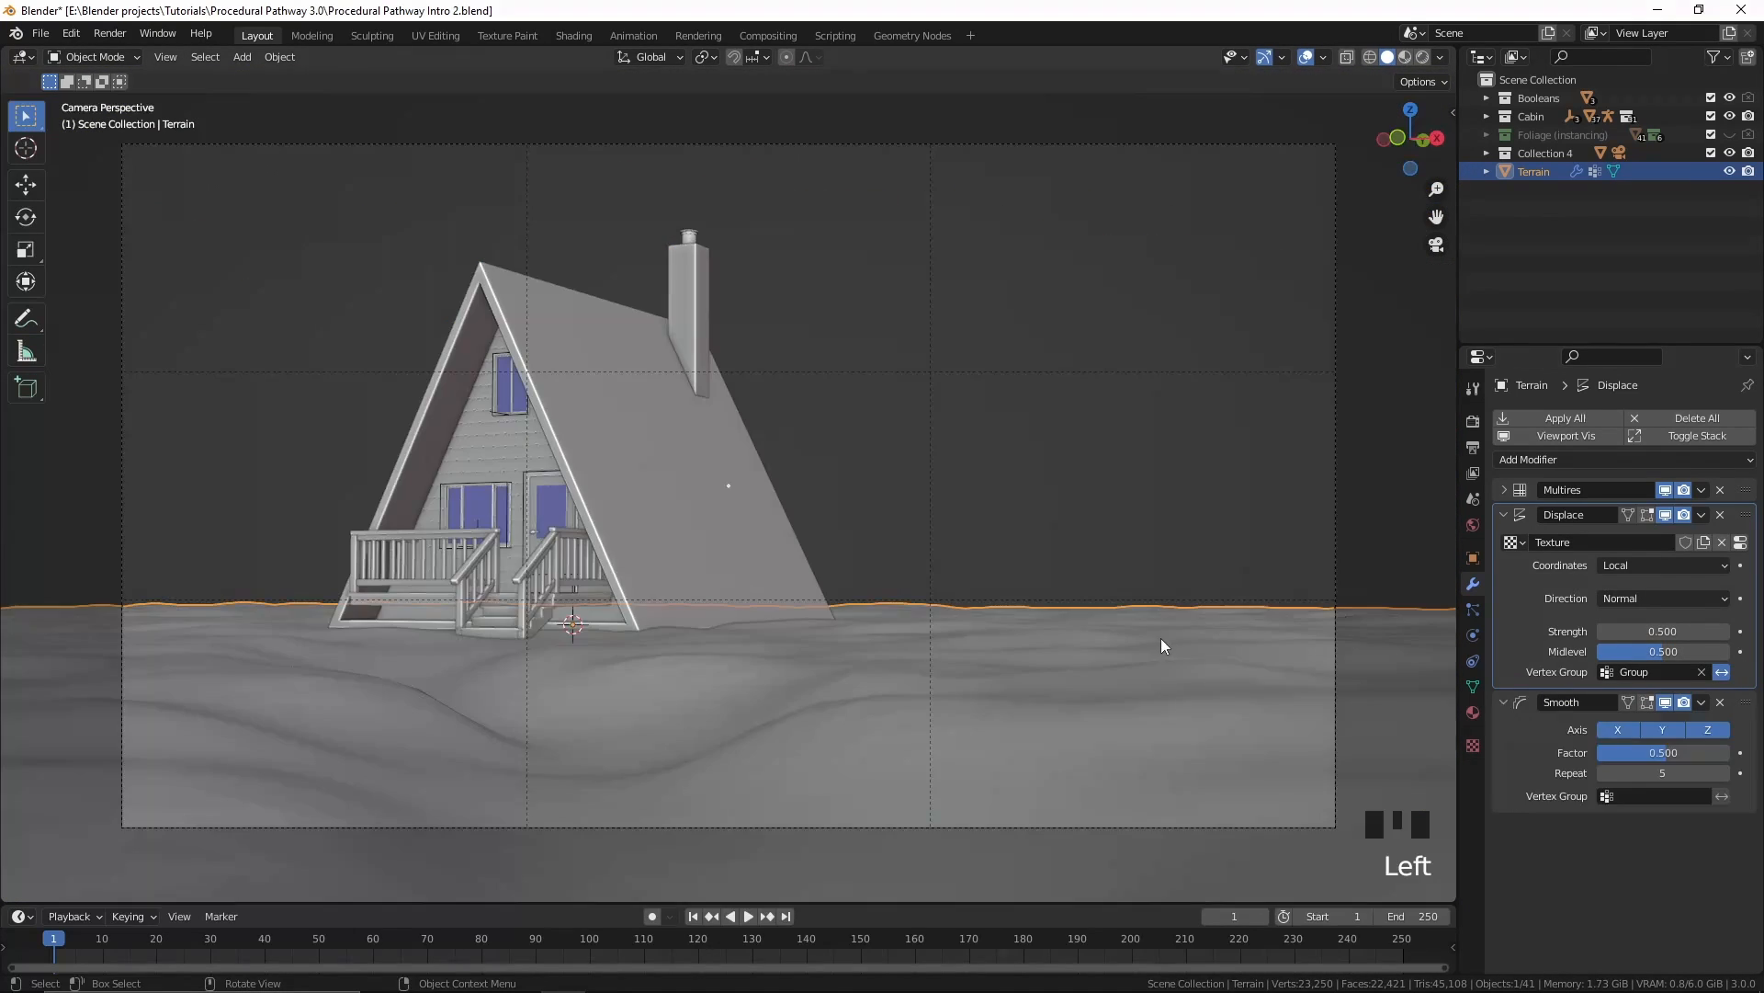
Step: Add a vertex color layer to the terrain and fill it with Vertex Color from Weight in Vertex Paint mode
{"action": "left_click", "coordinate": [1473, 687]}
{"action": "left_click", "coordinate": [1522, 736]}
{"action": "left_click", "coordinate": [1741, 764]}
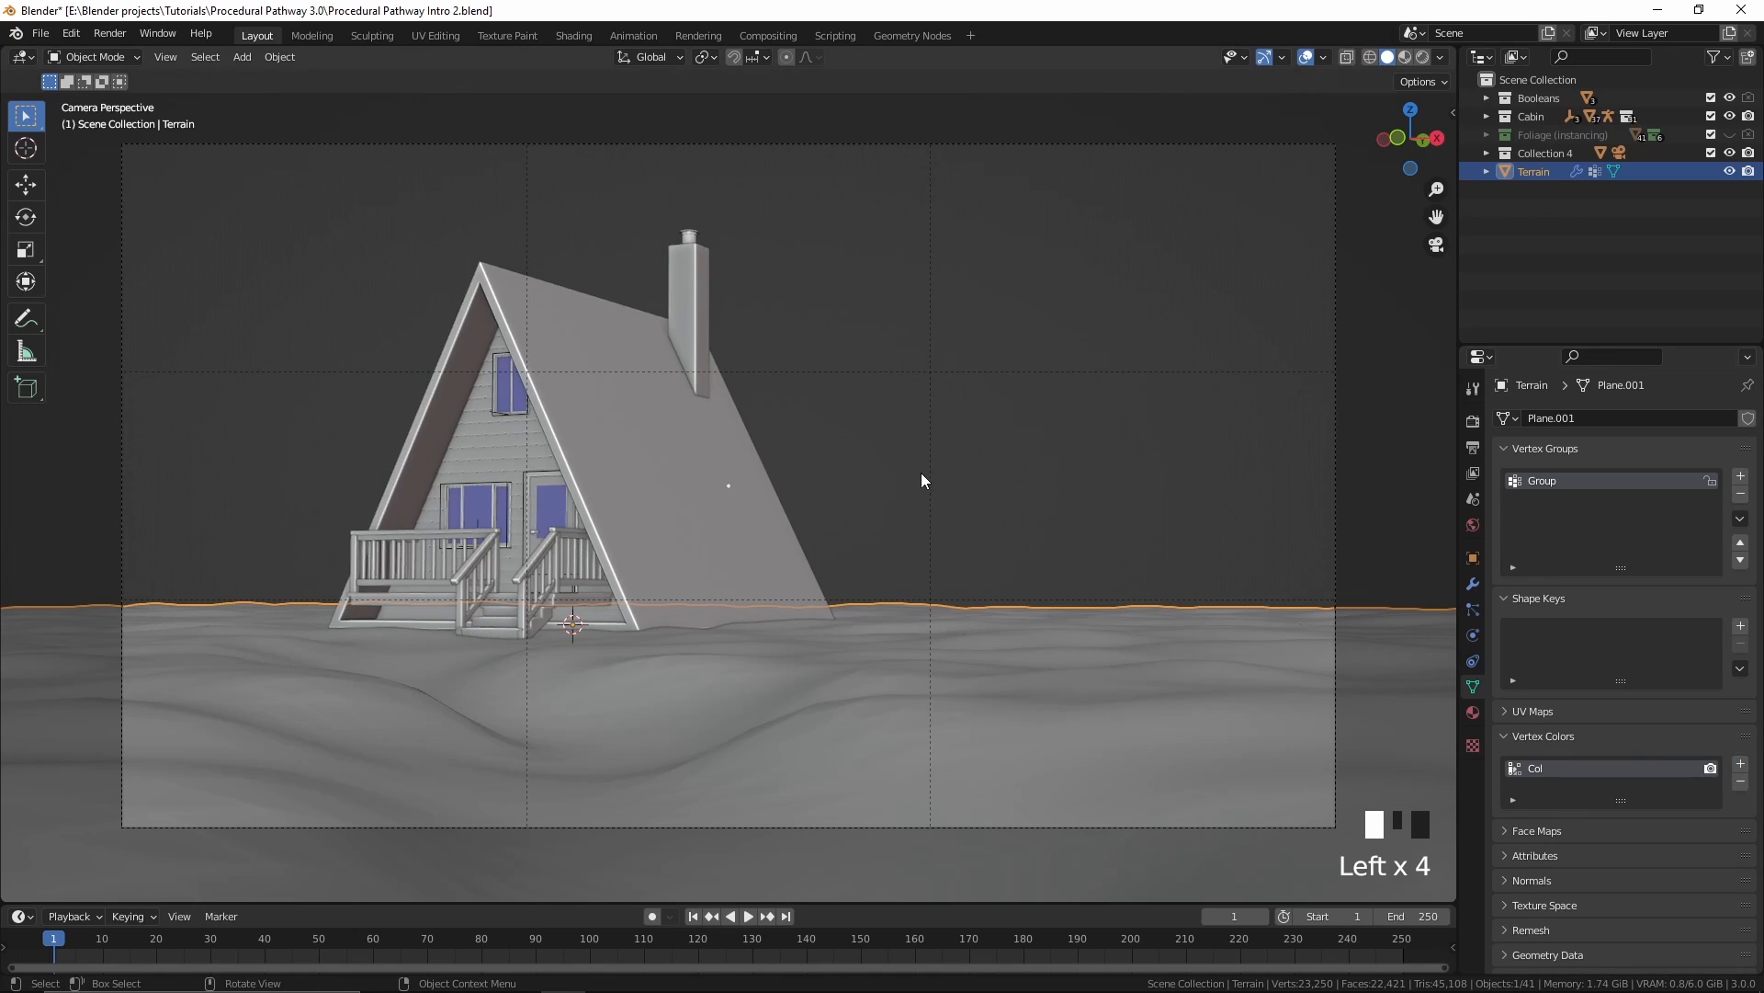
{"action": "key", "text": "ctrl+Tab"}
{"action": "left_click", "coordinate": [976, 272]}
{"action": "left_click", "coordinate": [244, 57]}
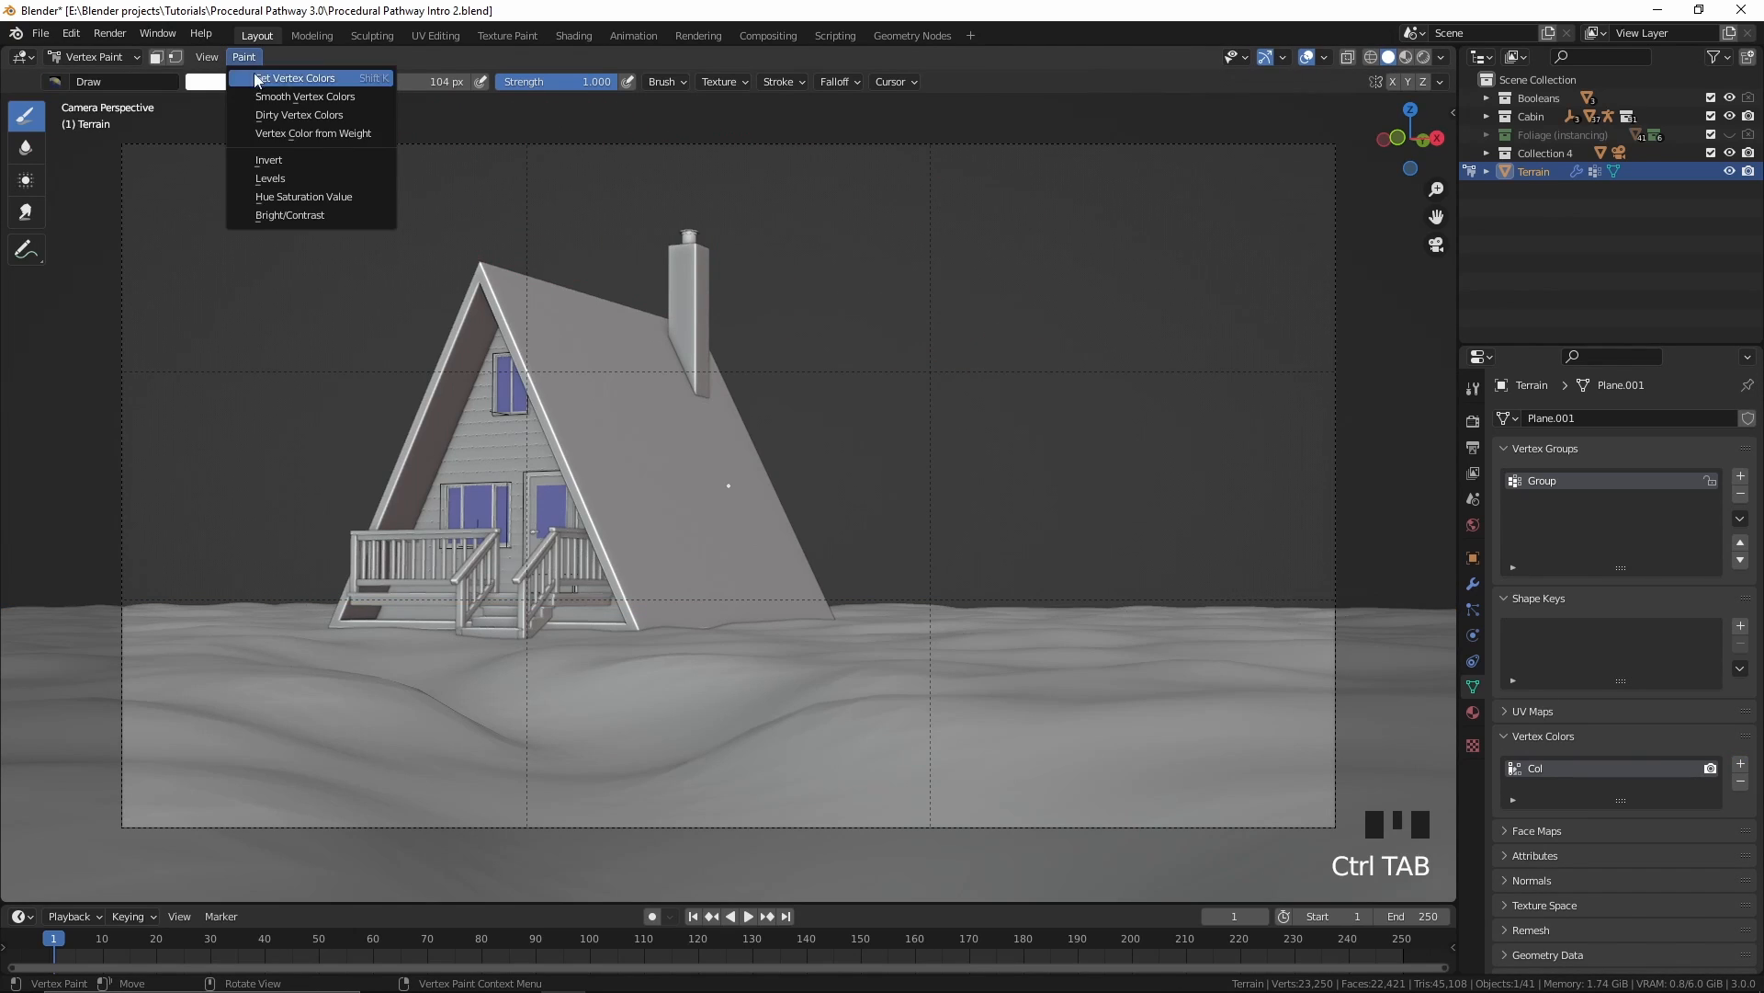
{"action": "left_click", "coordinate": [276, 134]}
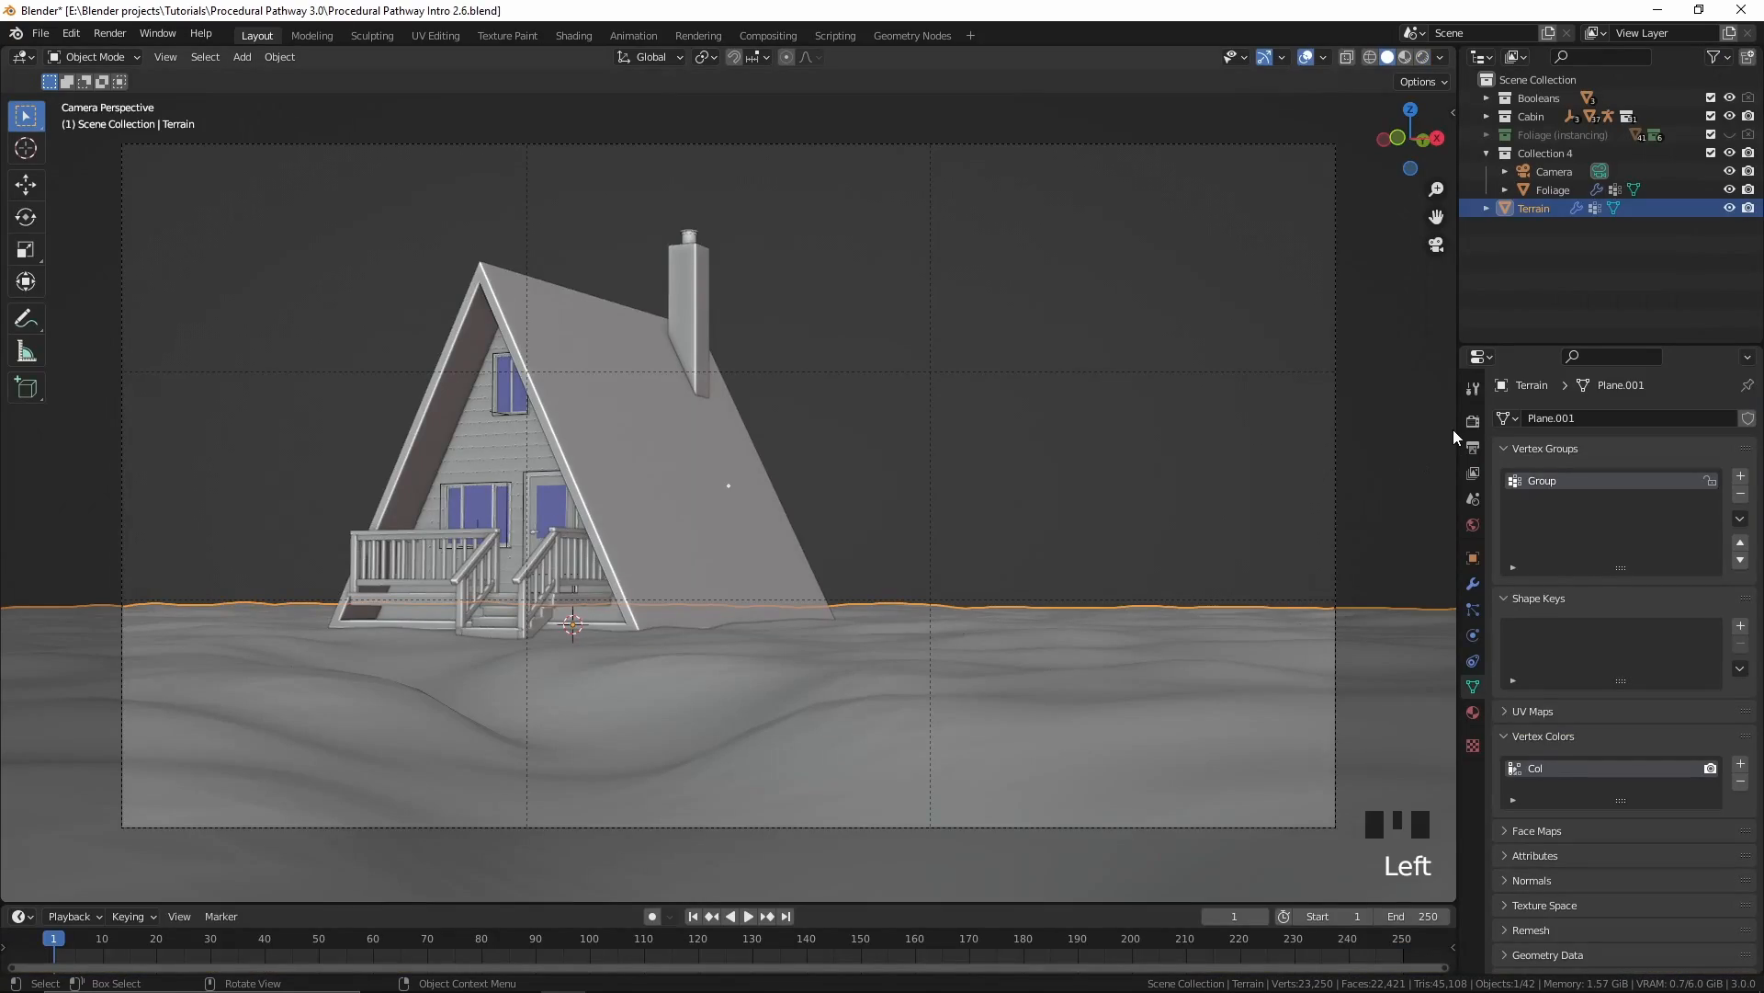
Step: Play the animation with nothing selected and preview the cabin and path scene in rendered shading without overlays
{"action": "key", "text": "alt+a"}
{"action": "key", "text": "space"}
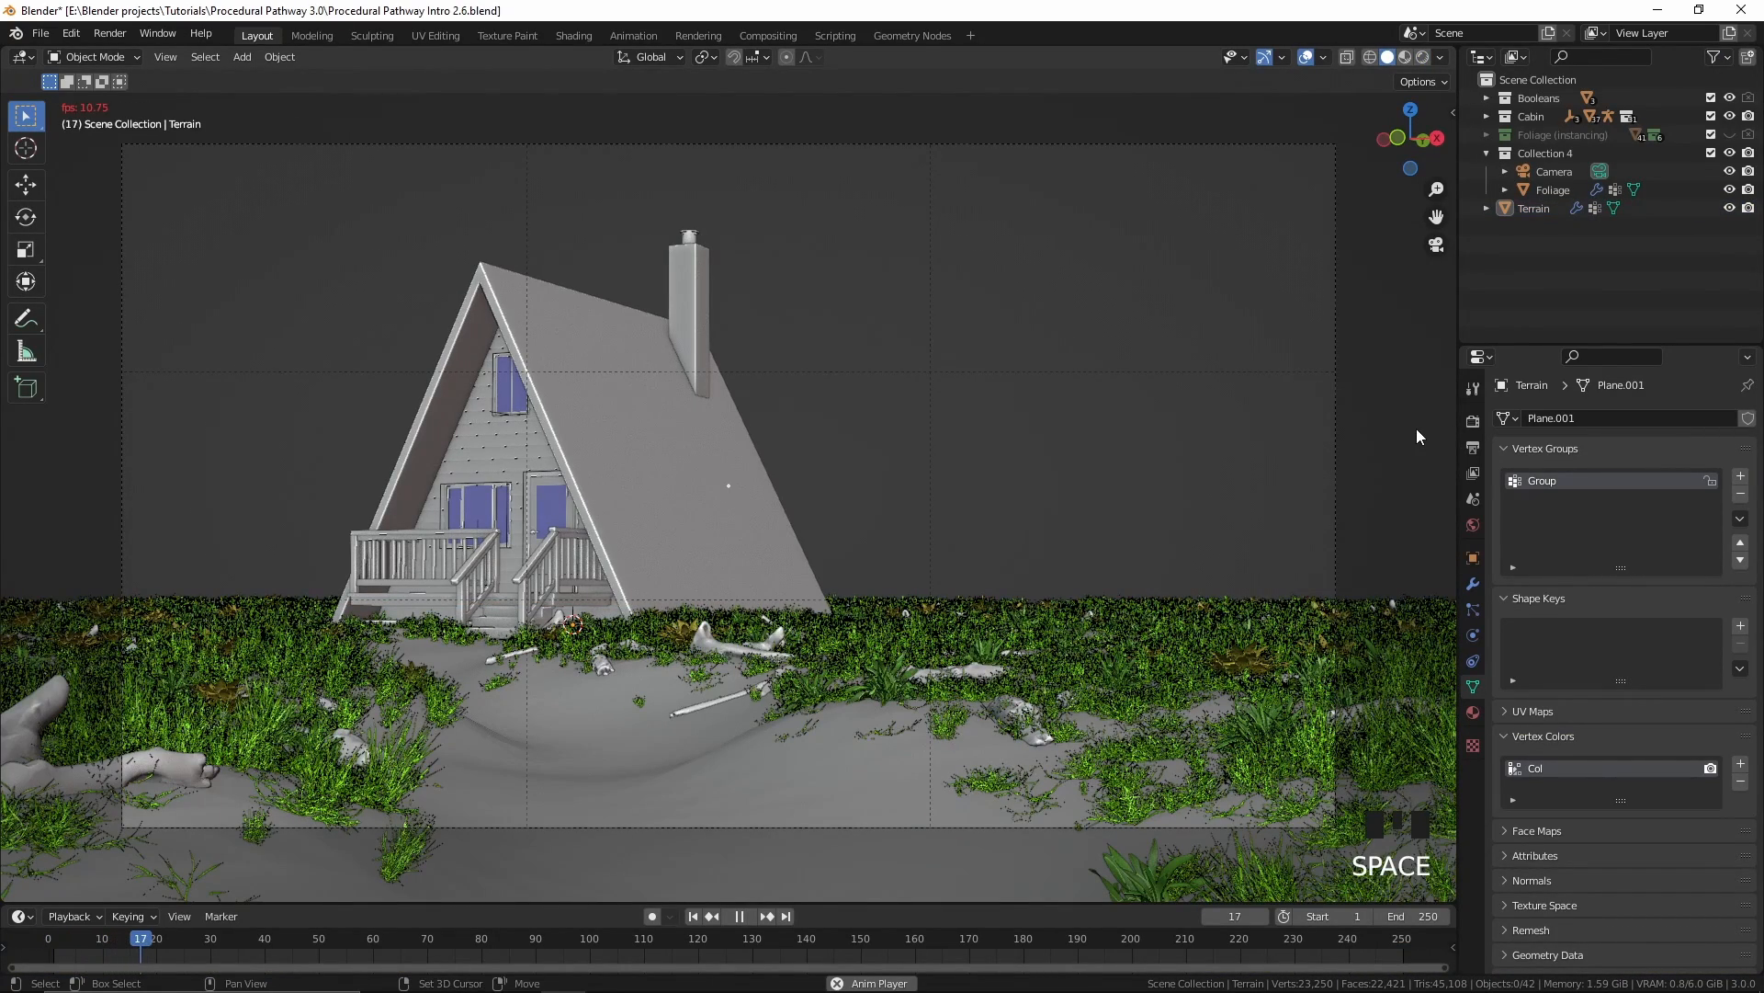
{"action": "key", "text": "shift+alt+z"}
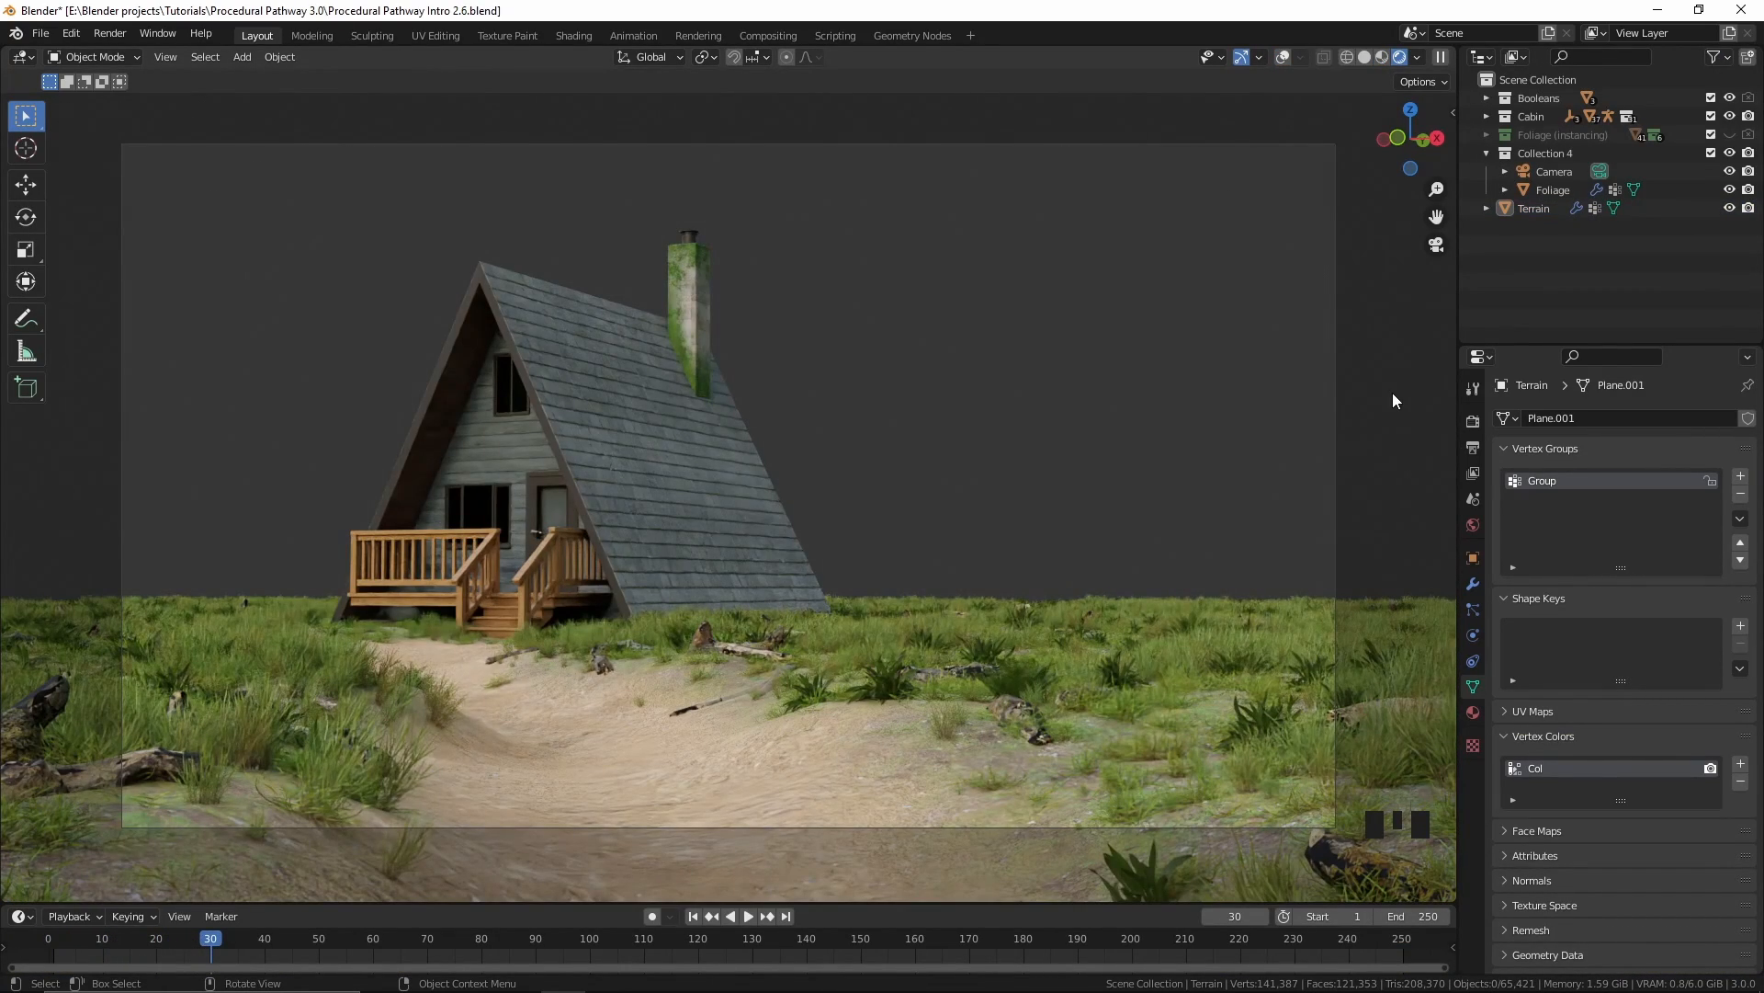
{"action": "key", "text": "z"}
{"action": "key", "text": "shift+alt+z"}
Step: Move the cabin about 7.2 m in X and 6.1 m in Y, and rotate it about -15.4° around Z
{"action": "left_click", "coordinate": [662, 441]}
{"action": "key", "text": "g"}
{"action": "key", "text": "shift+z"}
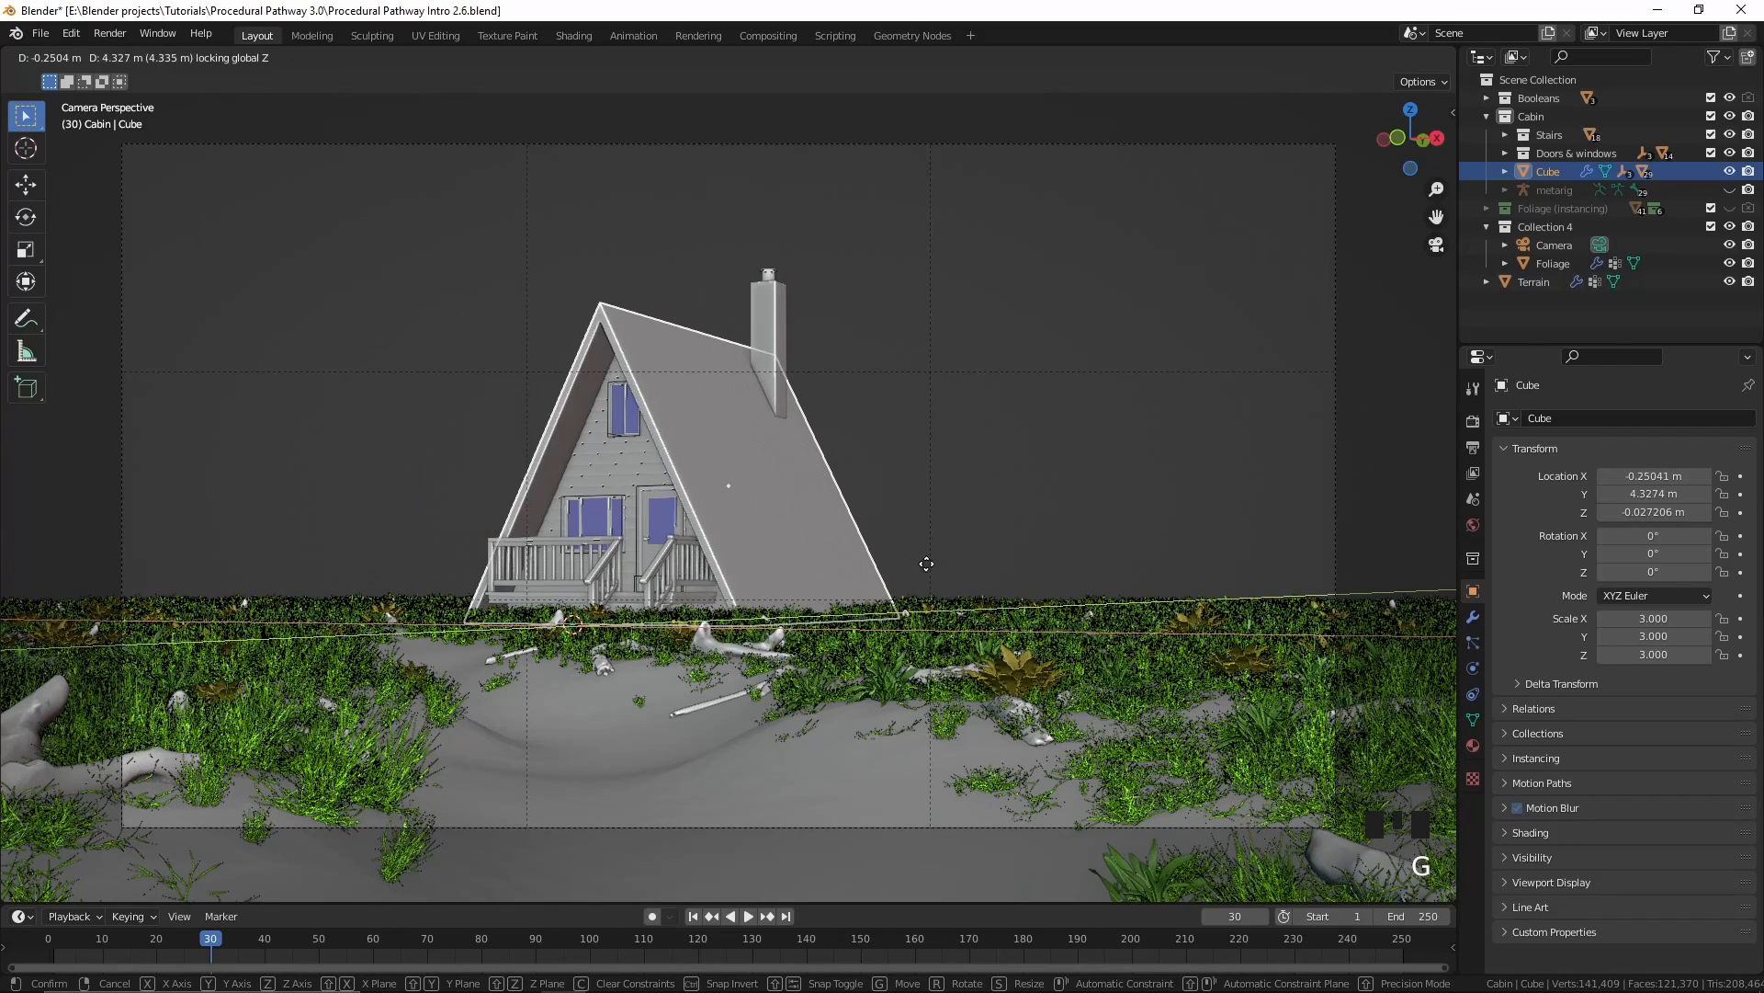
{"action": "left_click", "coordinate": [1211, 562]}
{"action": "key", "text": "r"}
{"action": "key", "text": "z"}
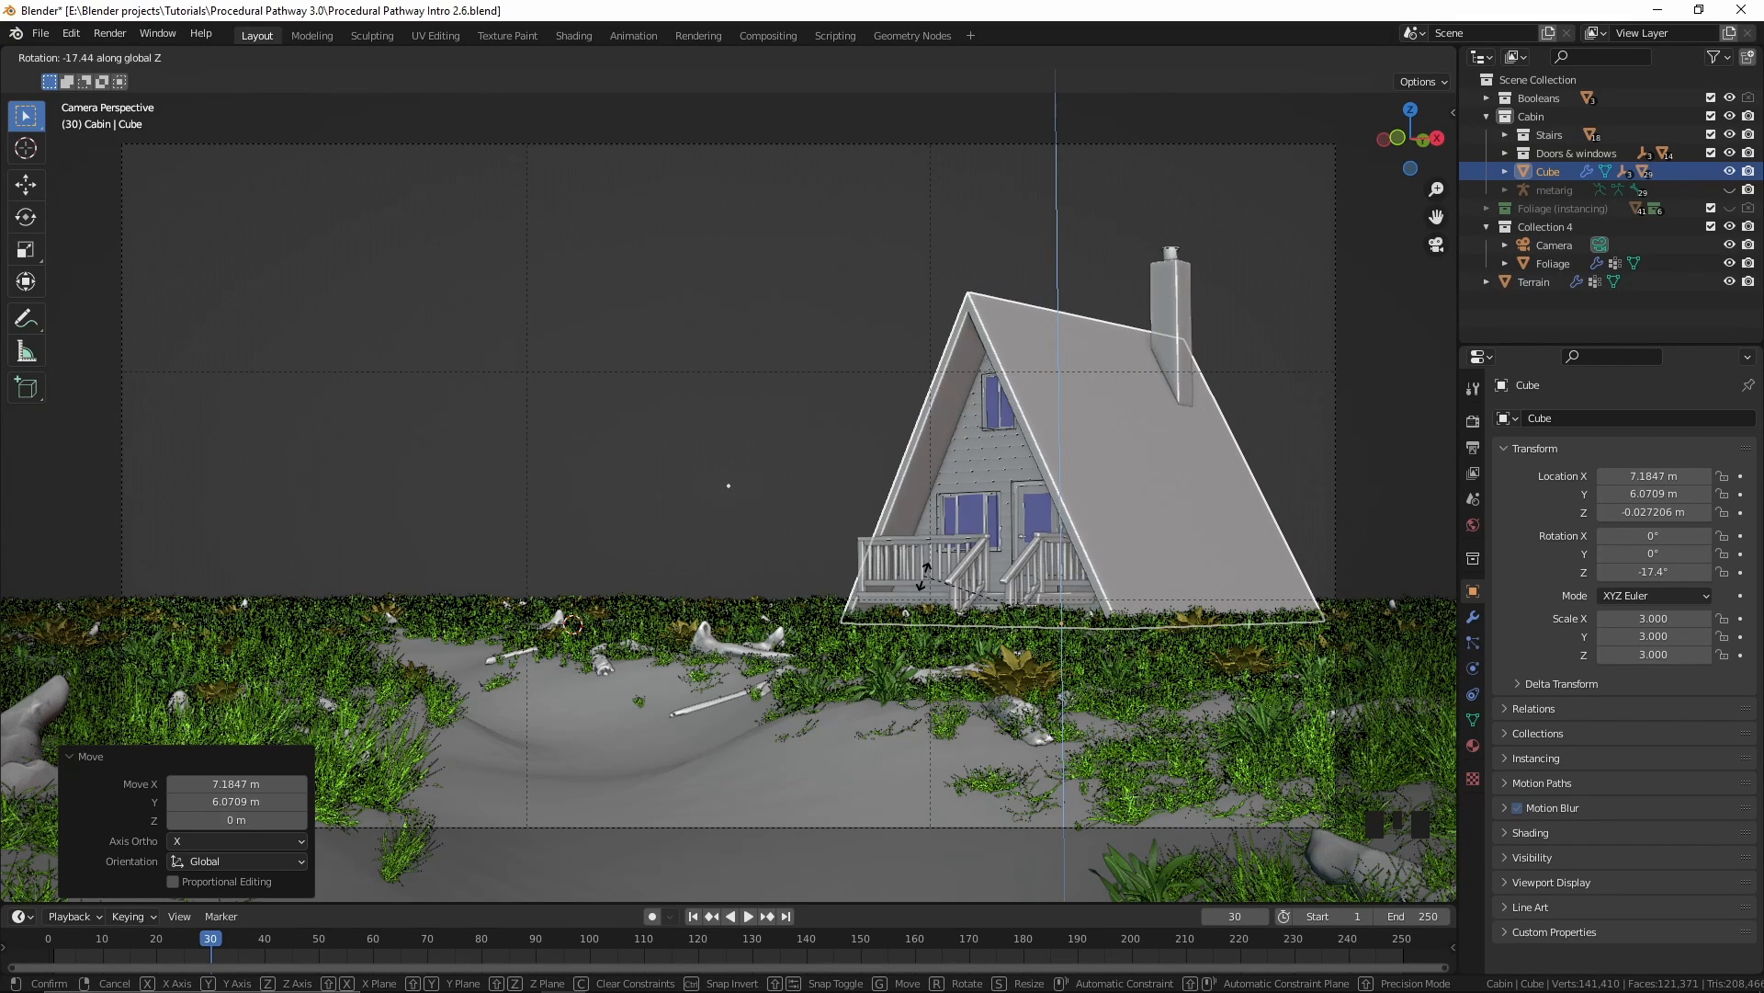
{"action": "left_click", "coordinate": [960, 623]}
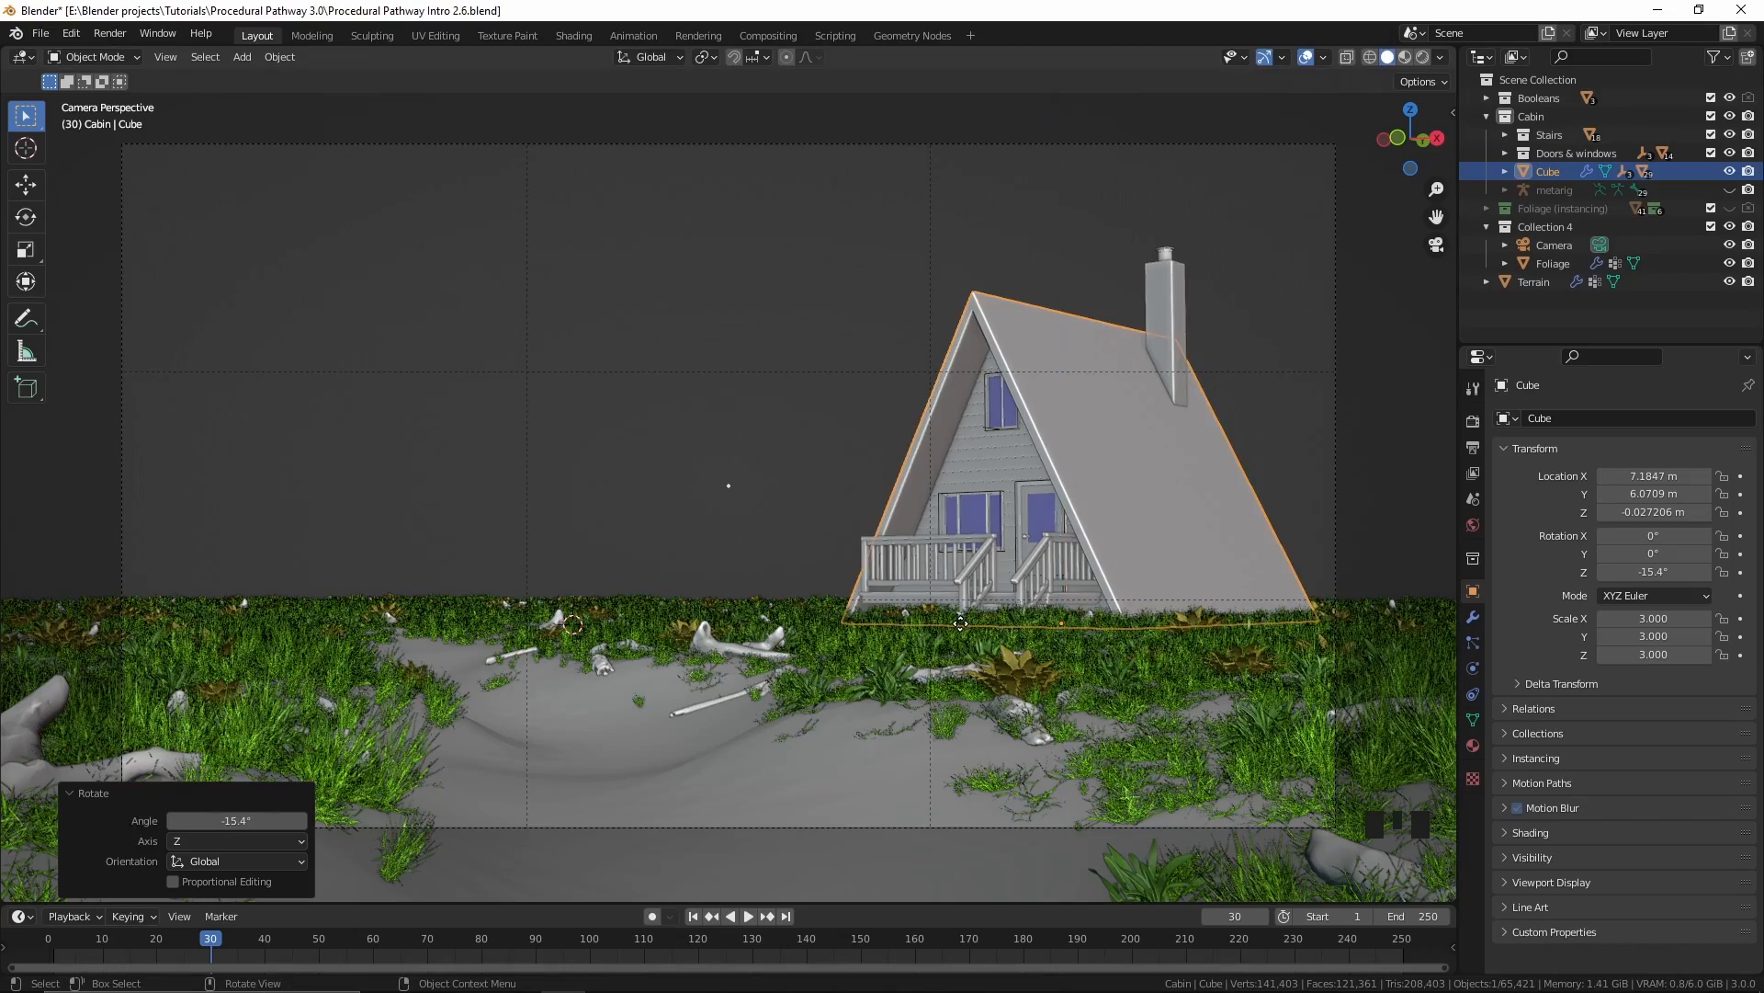
{"action": "middle_click_drag", "start_coordinate": [960, 623], "coordinate": [840, 737]}
{"action": "scroll", "coordinate": [840, 737], "scroll_direction": "down", "scroll_amount": 5}
{"action": "scroll", "coordinate": [840, 735], "scroll_direction": "down", "scroll_amount": 3}
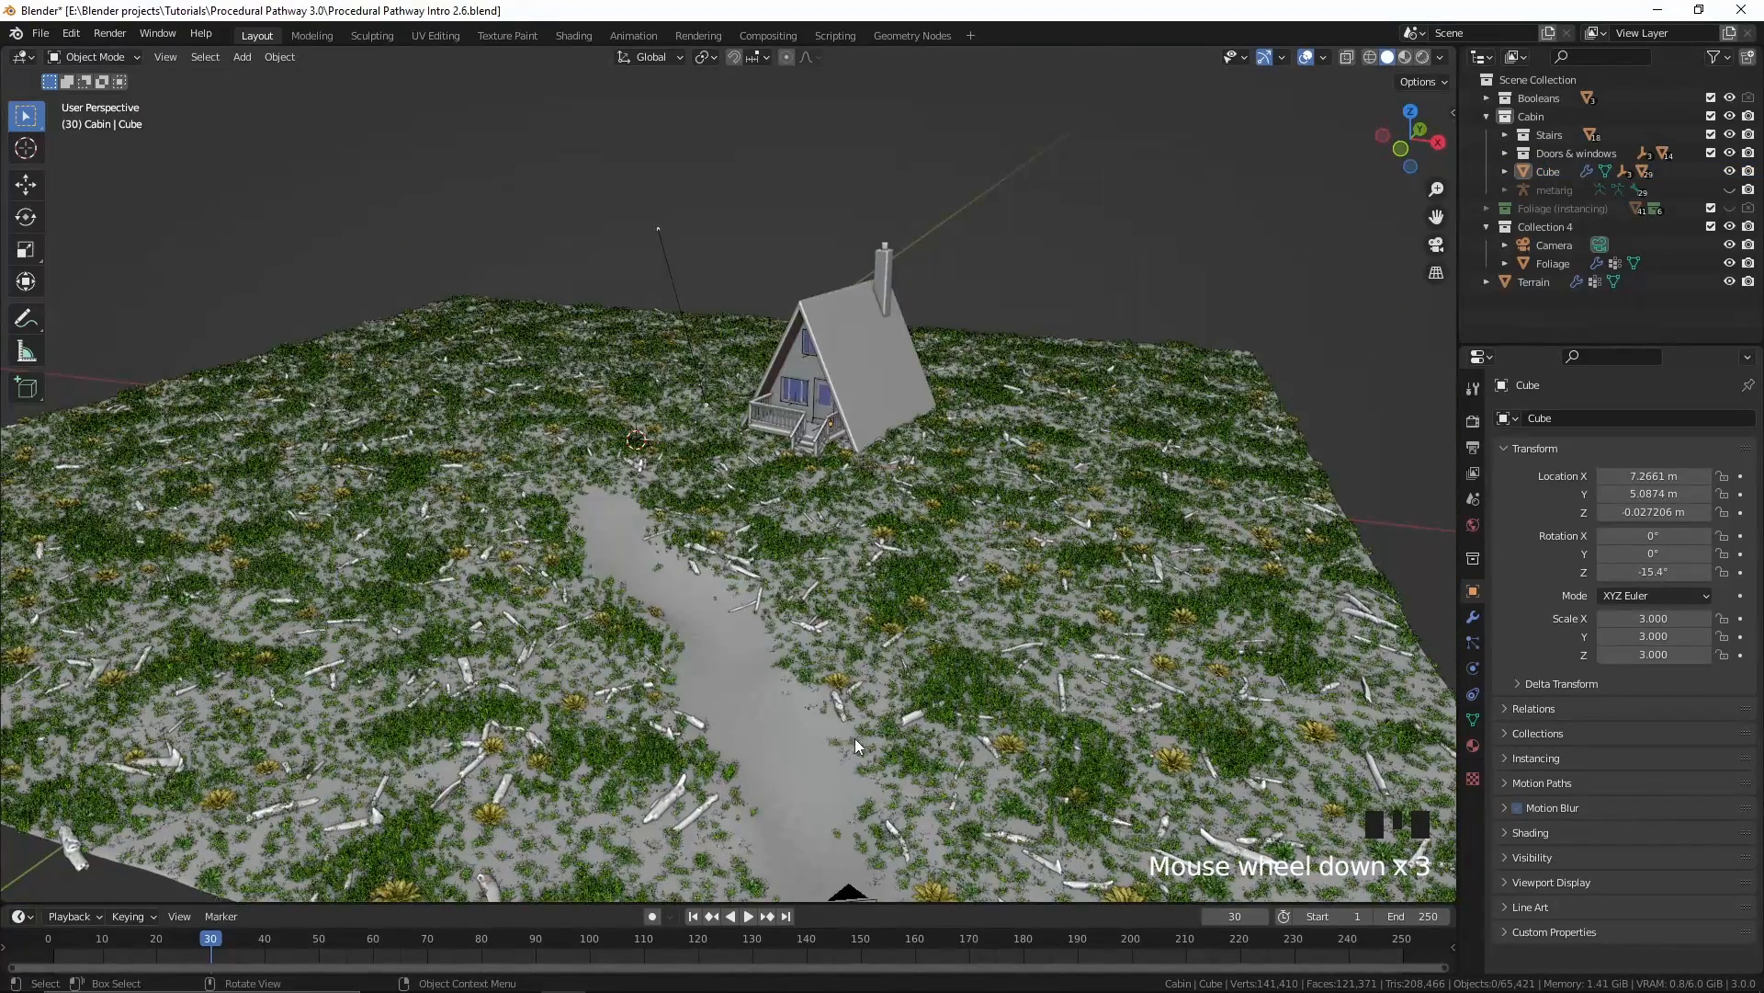
{"action": "scroll", "coordinate": [857, 744], "scroll_direction": "down", "scroll_amount": 1}
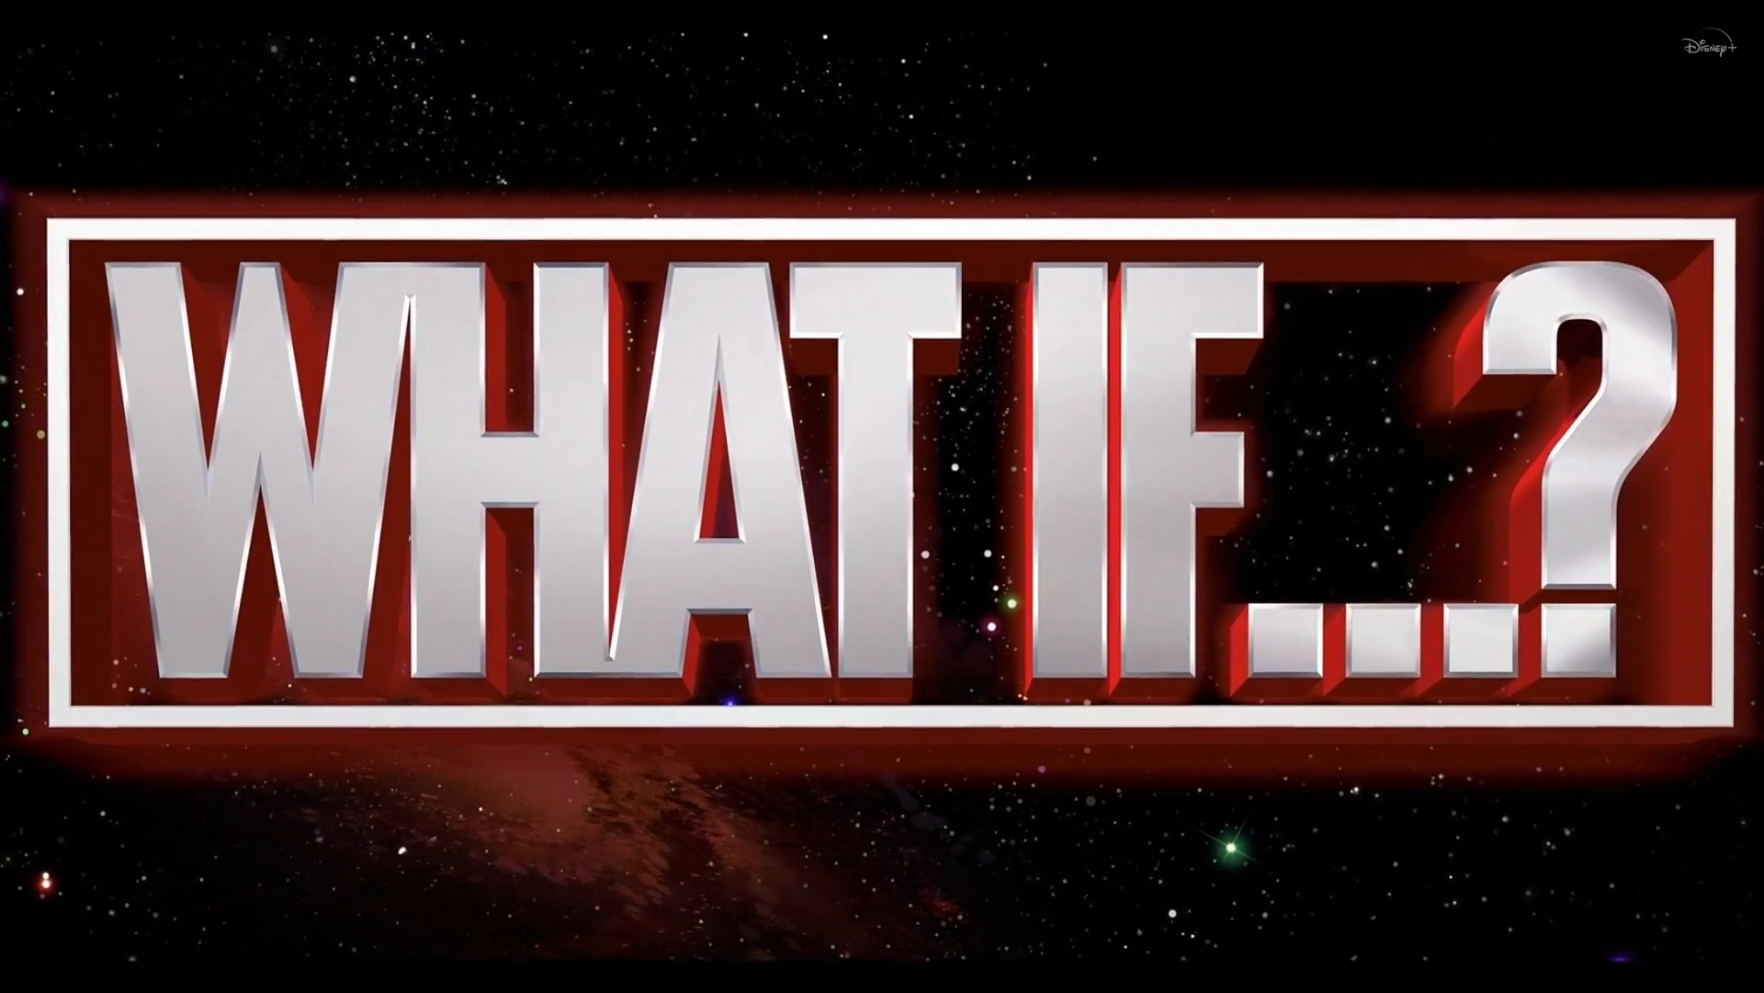
Step: Draw a winding Bezier path on the terrain surface from the cabin stairs to the camera with the Draw tool
{"action": "key", "text": "Tab"}
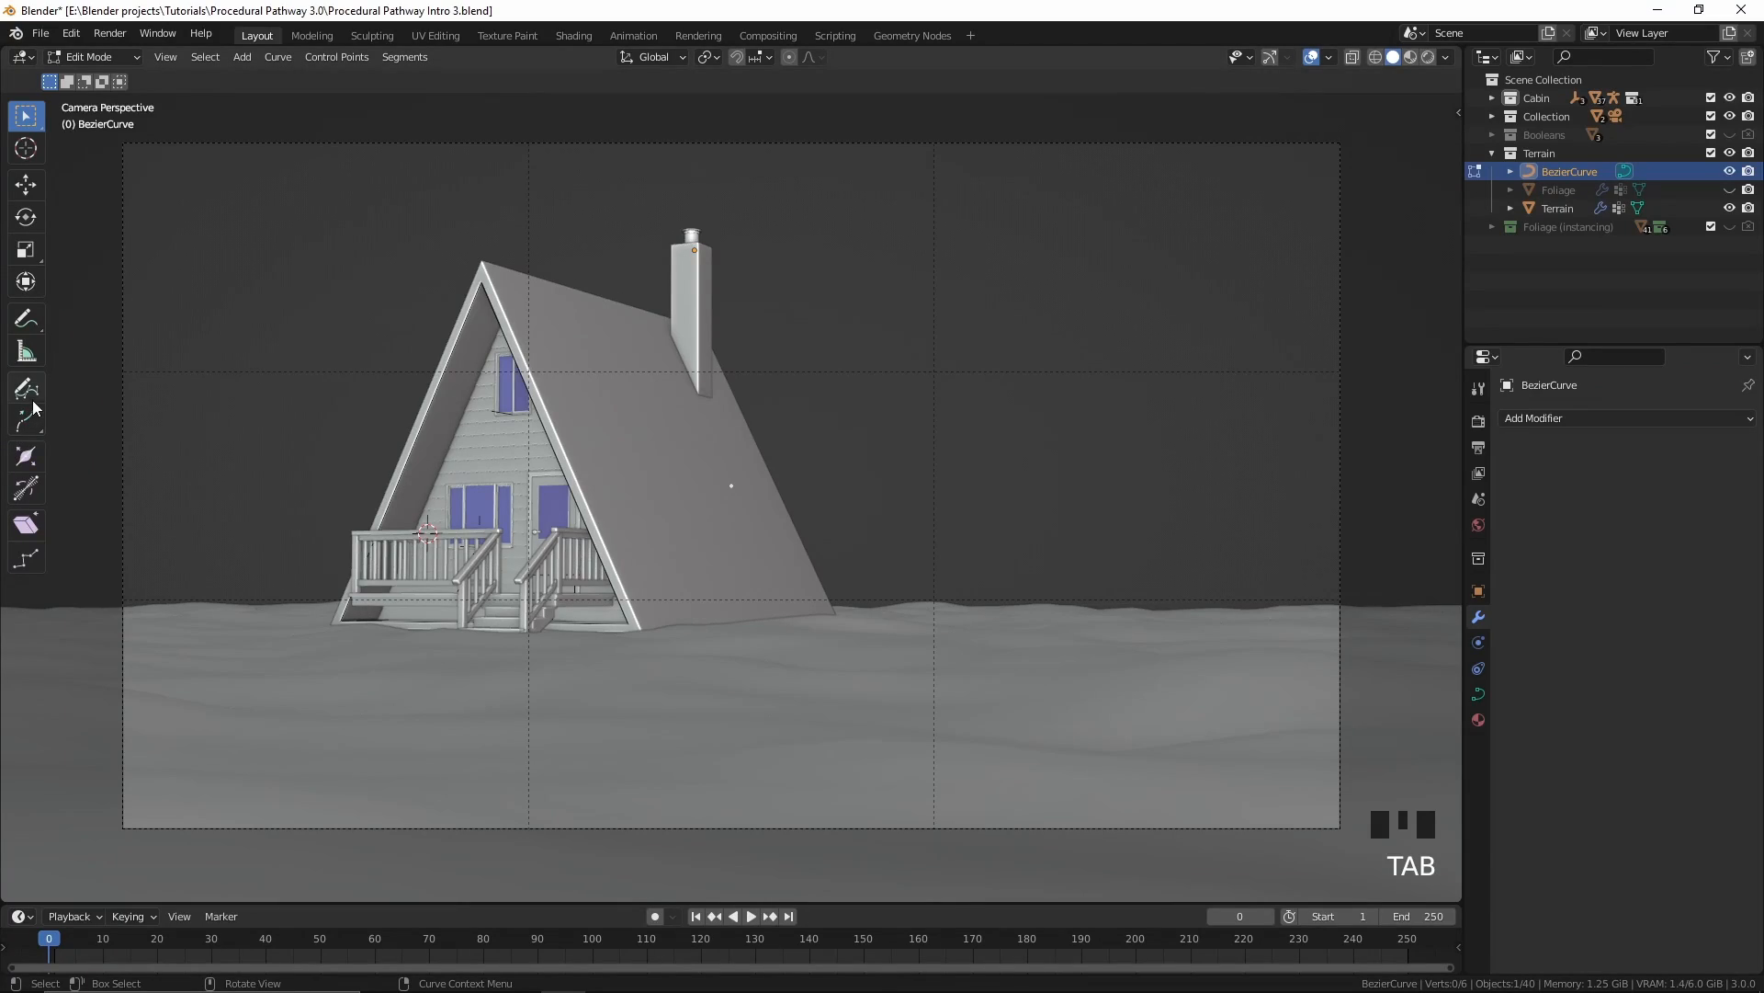
{"action": "left_click", "coordinate": [33, 402]}
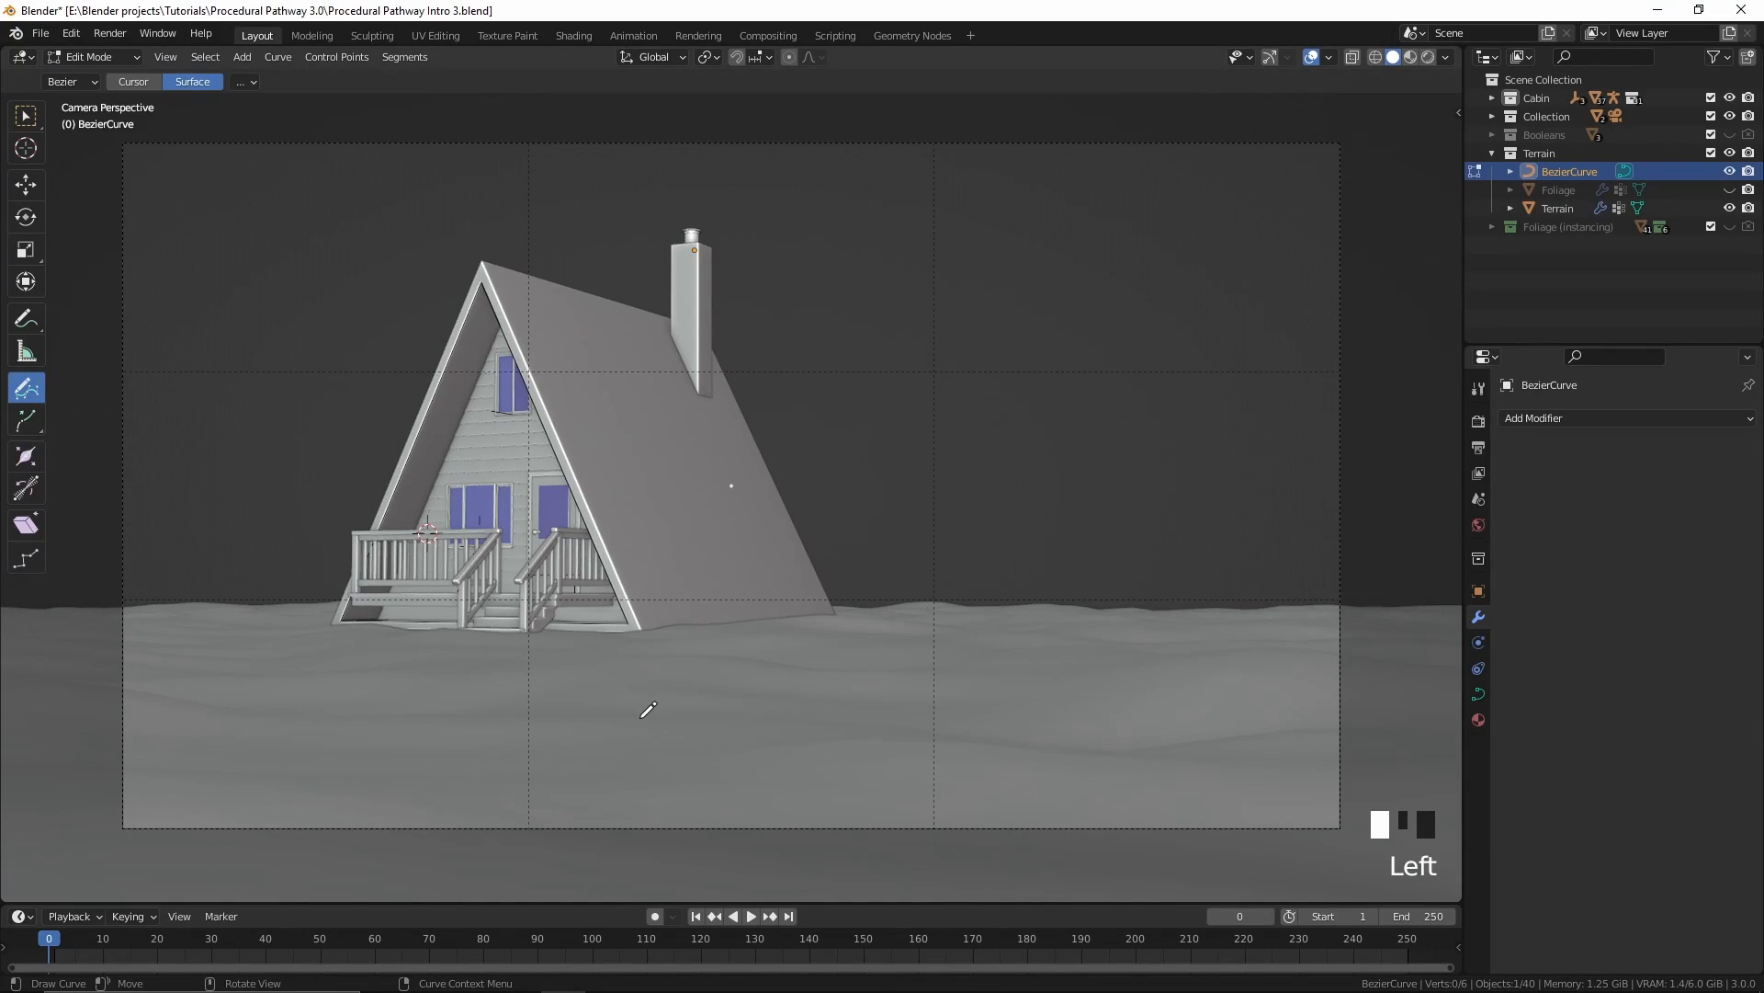
{"action": "key", "text": "KP_7"}
{"action": "scroll", "coordinate": [649, 708], "scroll_direction": "down", "scroll_amount": 2}
{"action": "middle_click_drag", "start_coordinate": [648, 708], "coordinate": [609, 689], "text": "shift"}
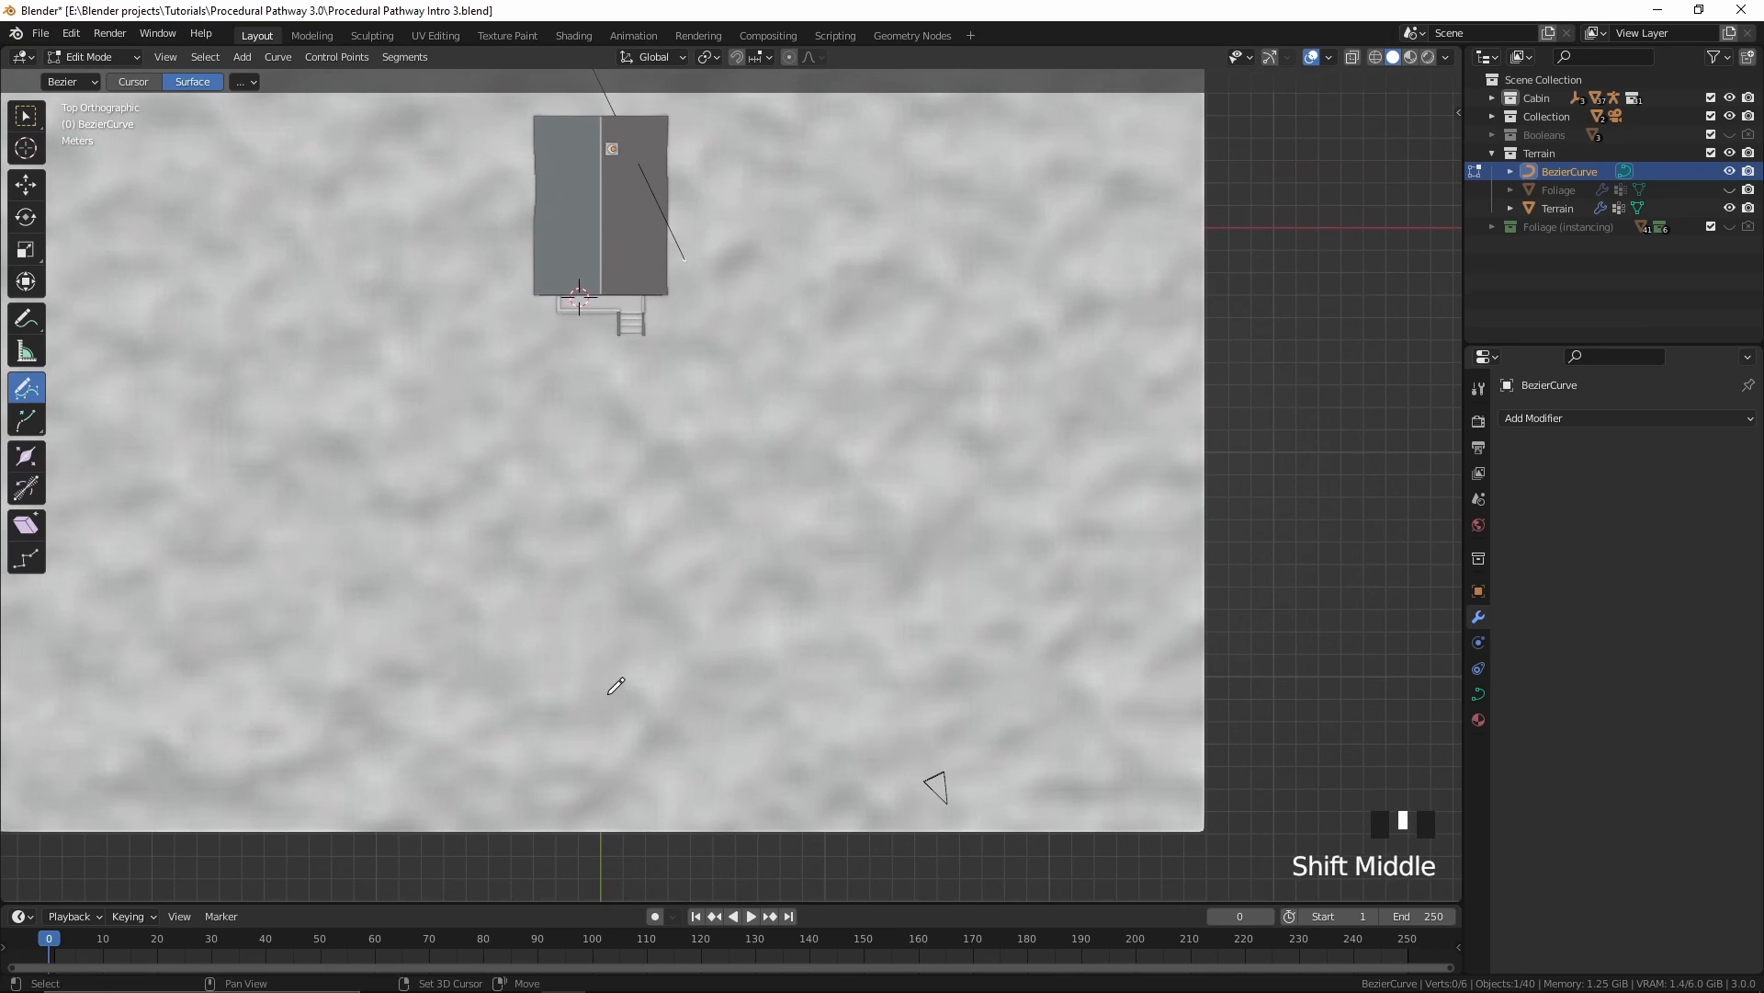
{"action": "key", "text": "ctrl+z"}
{"action": "left_click", "coordinate": [646, 356]}
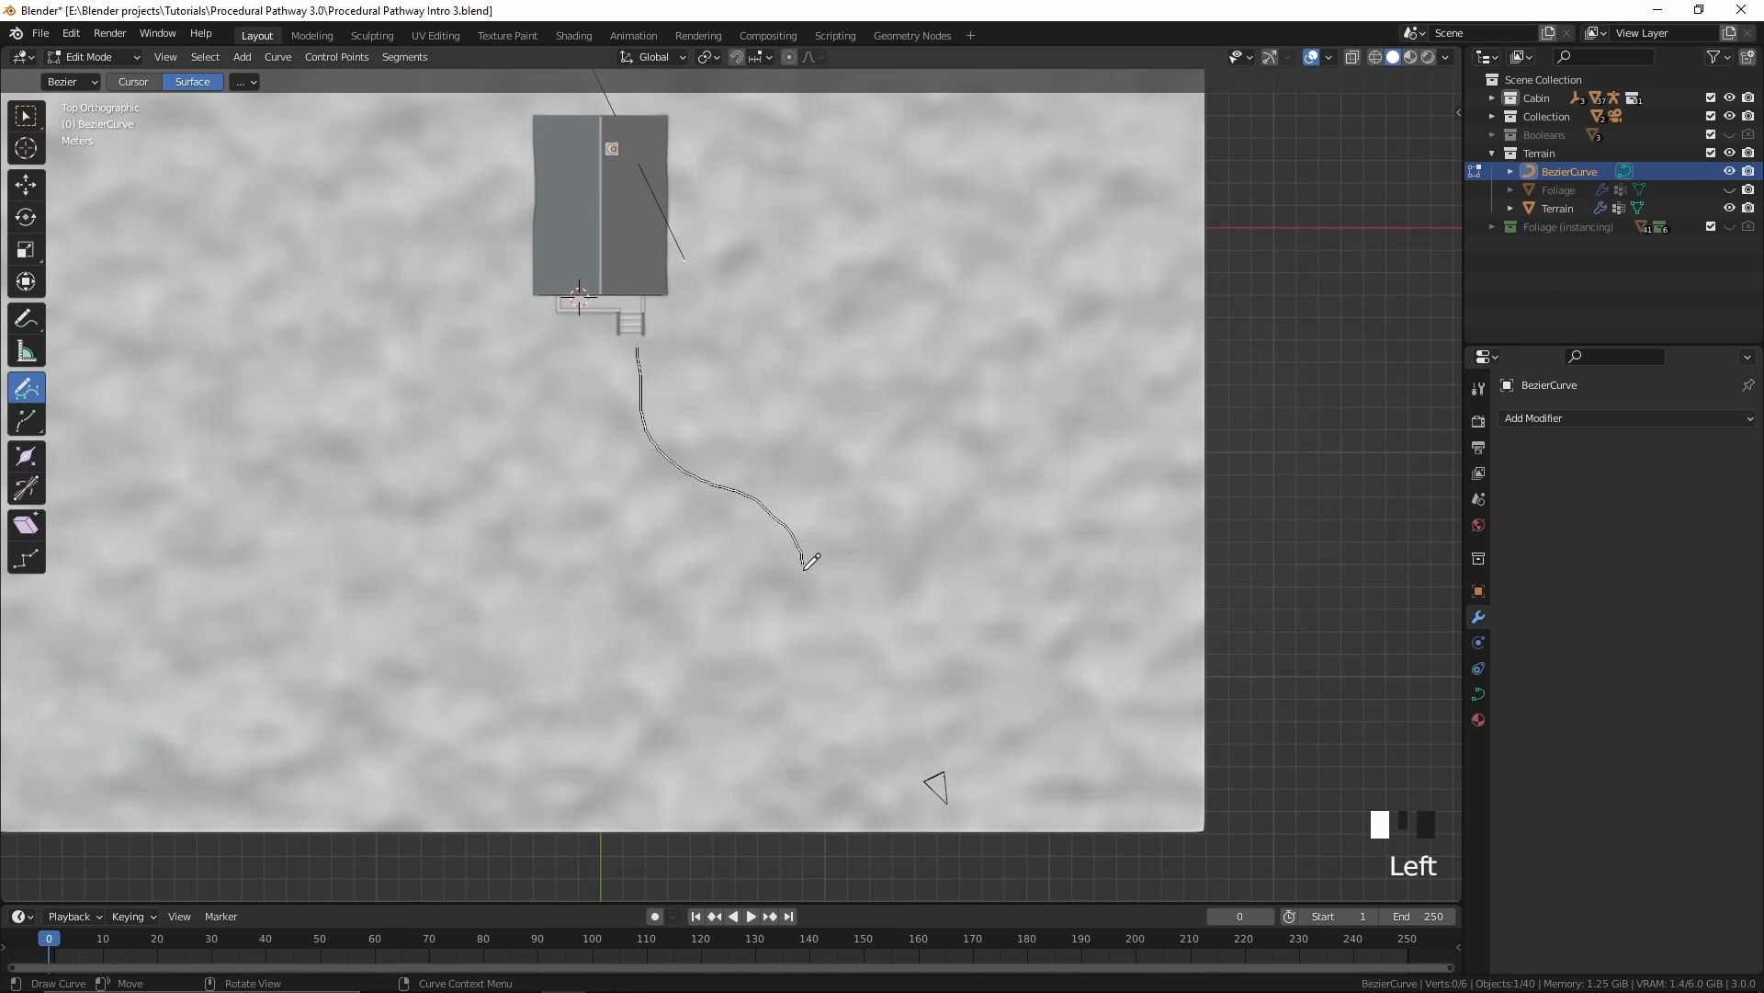
{"action": "left_click_drag", "start_coordinate": [844, 650], "coordinate": [941, 722]}
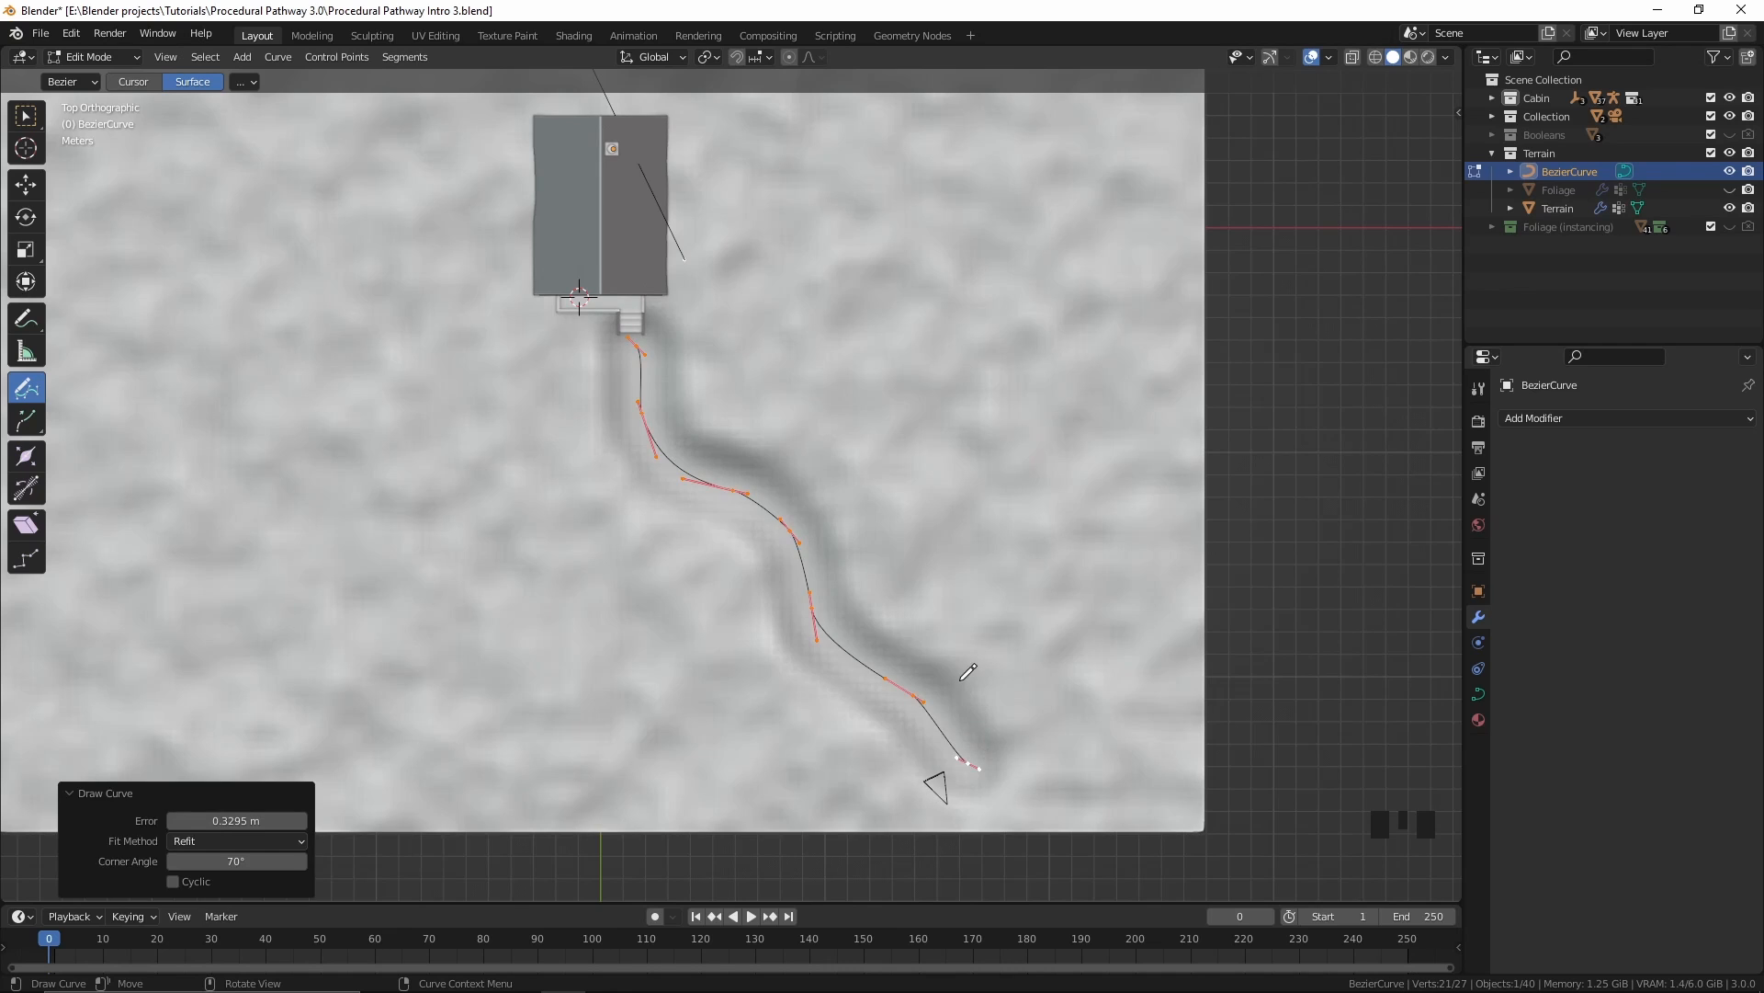
Step: Reposition the curve's control point nearest the cabin stairs and return to Object Mode
{"action": "scroll", "coordinate": [705, 462], "scroll_direction": "up", "scroll_amount": 1}
{"action": "left_click", "coordinate": [25, 115]}
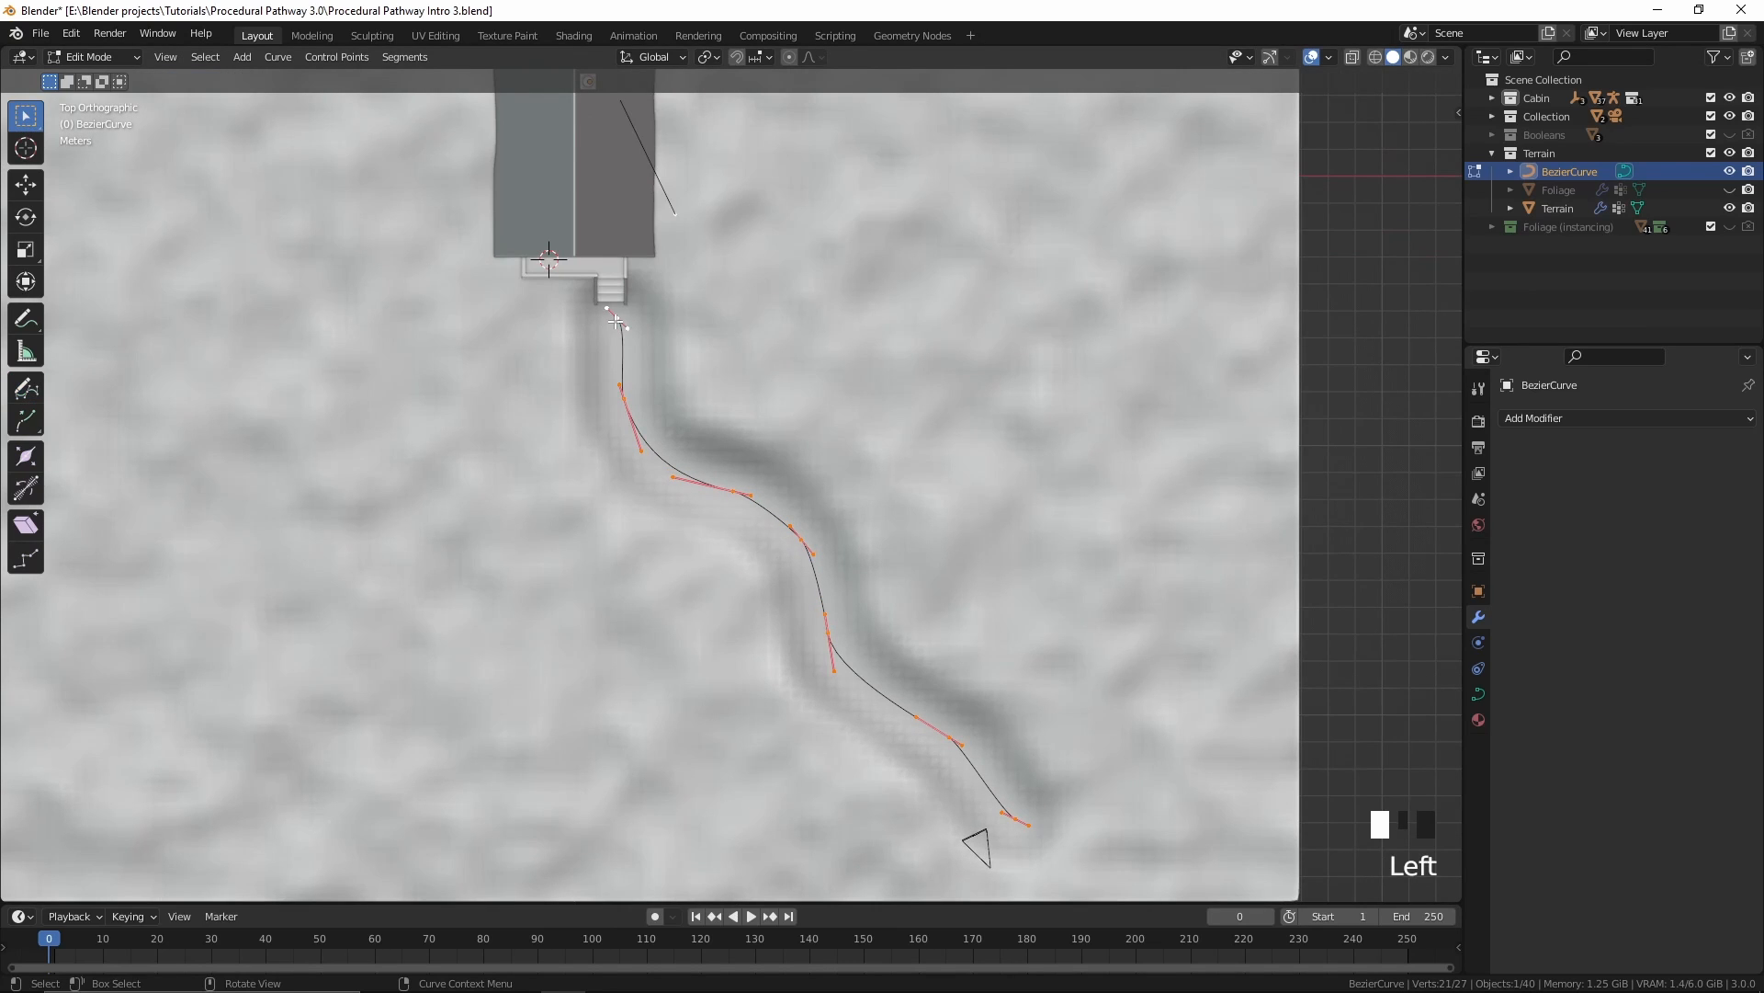
{"action": "middle_click_drag", "start_coordinate": [616, 321], "coordinate": [894, 248]}
{"action": "scroll", "coordinate": [797, 555], "scroll_direction": "up", "scroll_amount": 3}
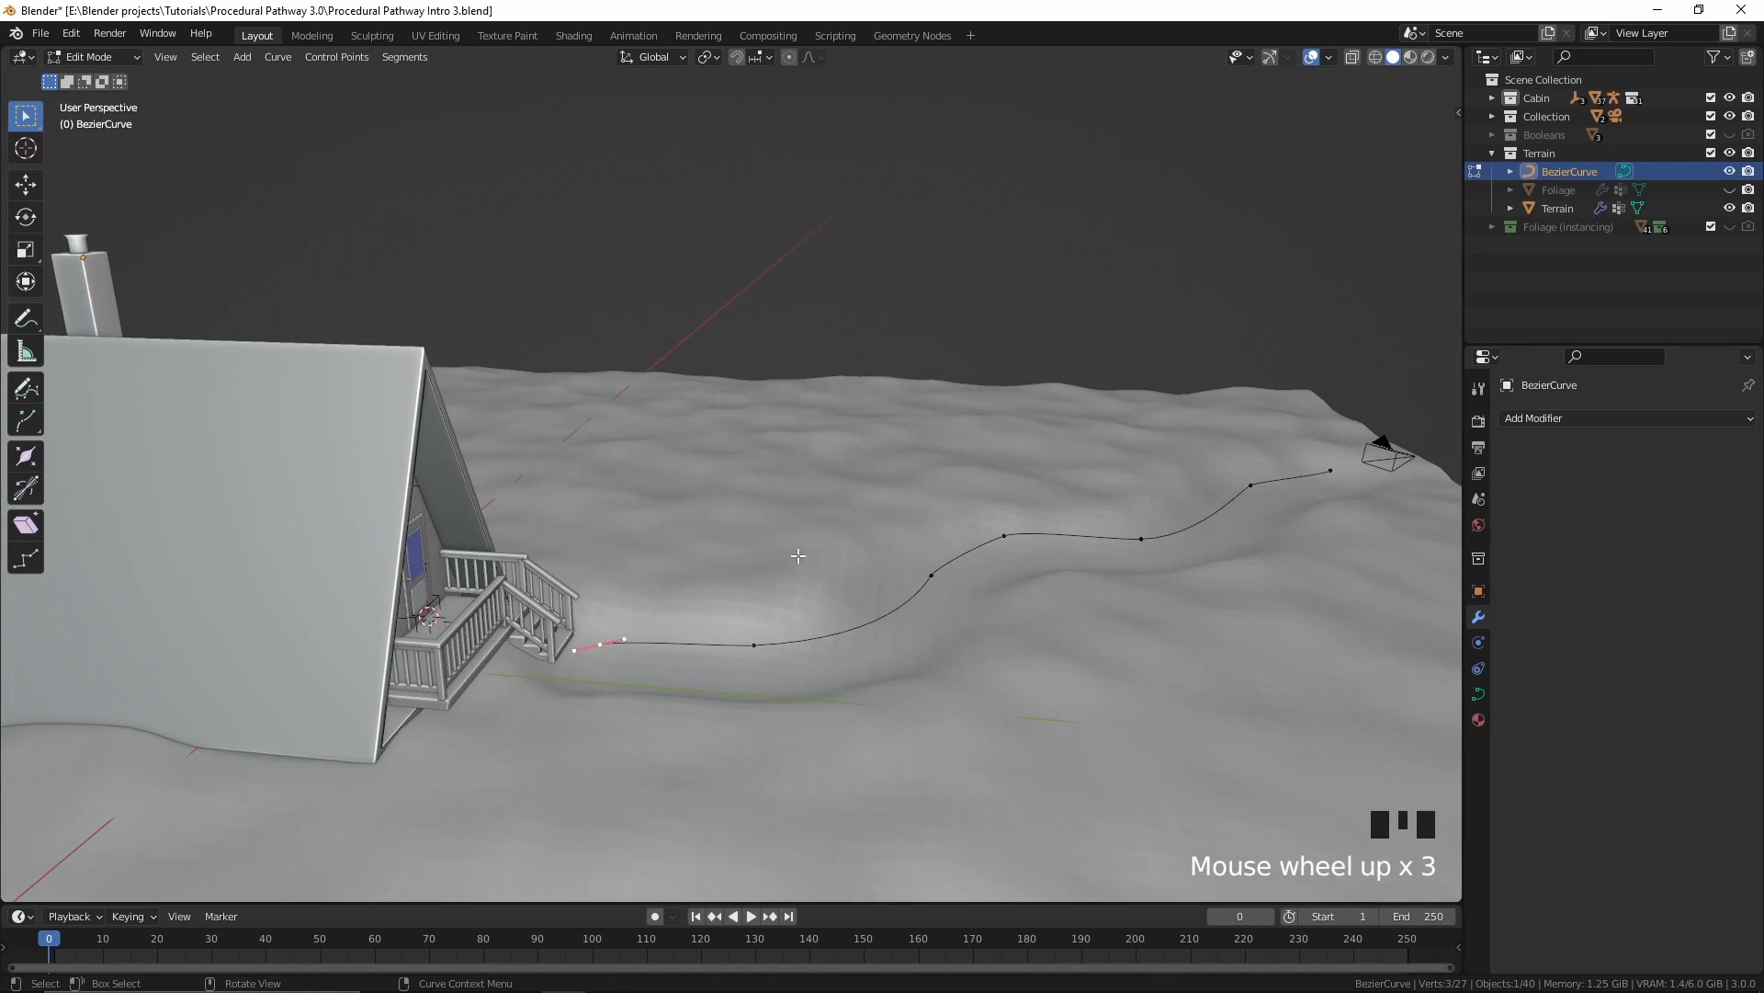
{"action": "key", "text": "g"}
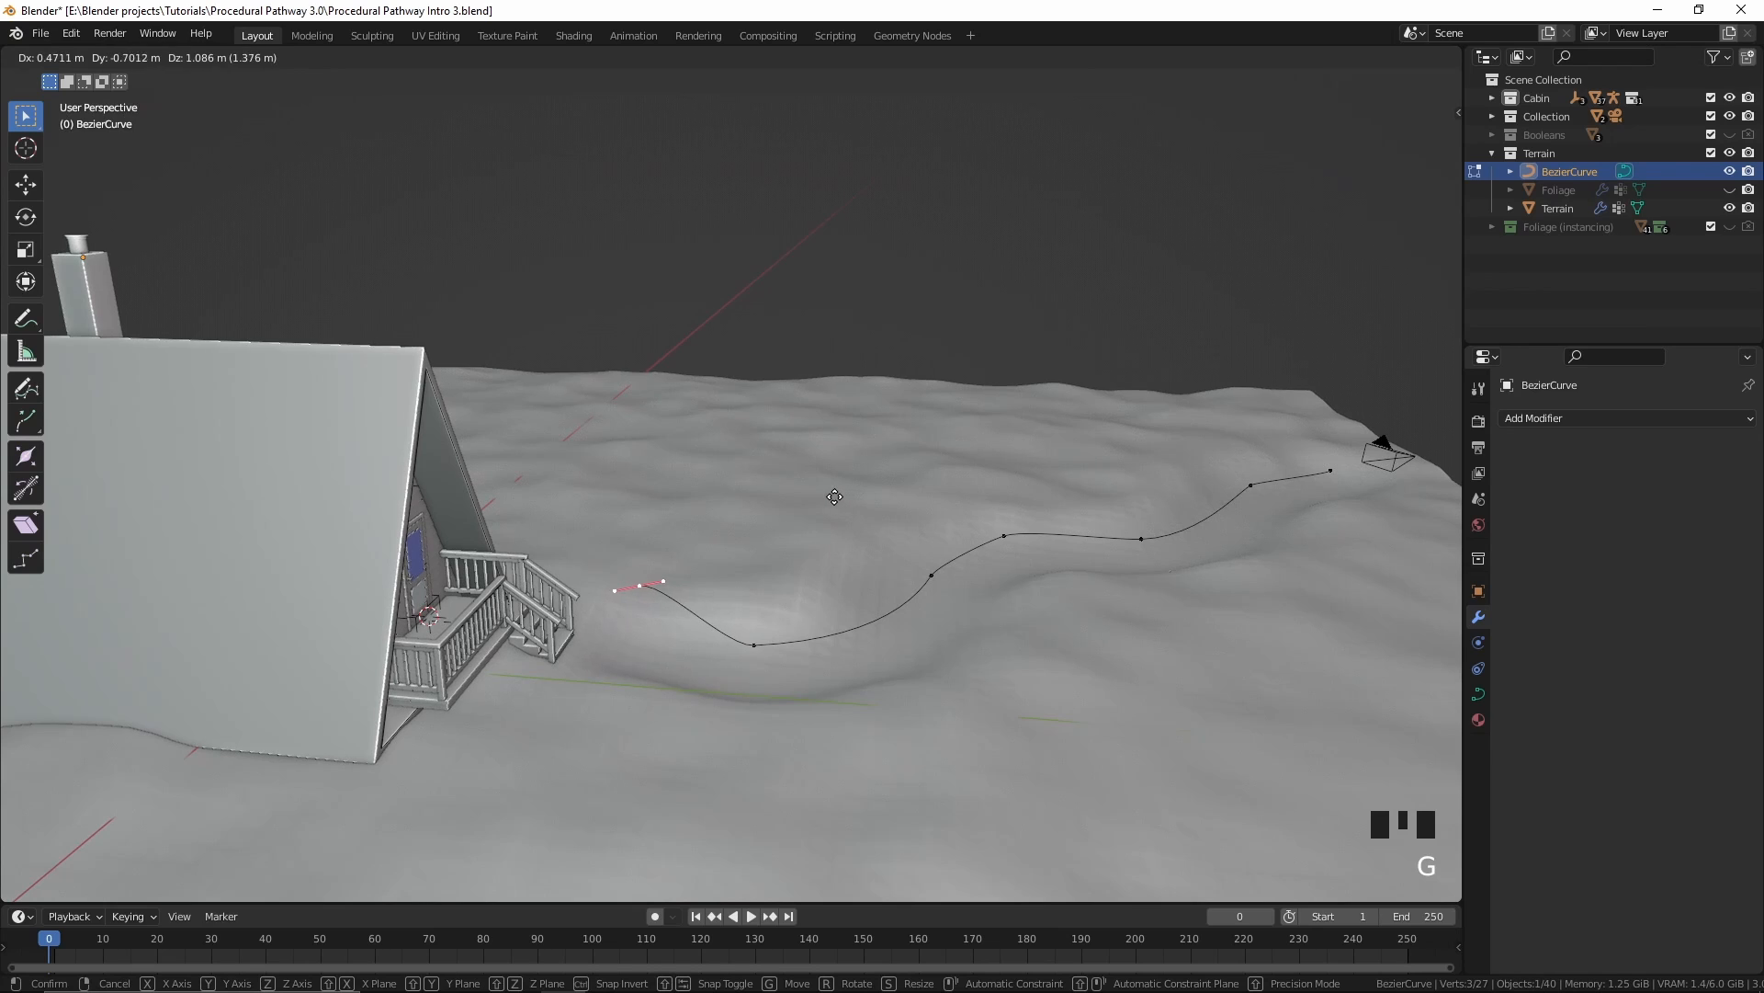
{"action": "left_click", "coordinate": [835, 496]}
{"action": "middle_click_drag", "start_coordinate": [1057, 612], "coordinate": [902, 622]}
{"action": "key", "text": "Tab"}
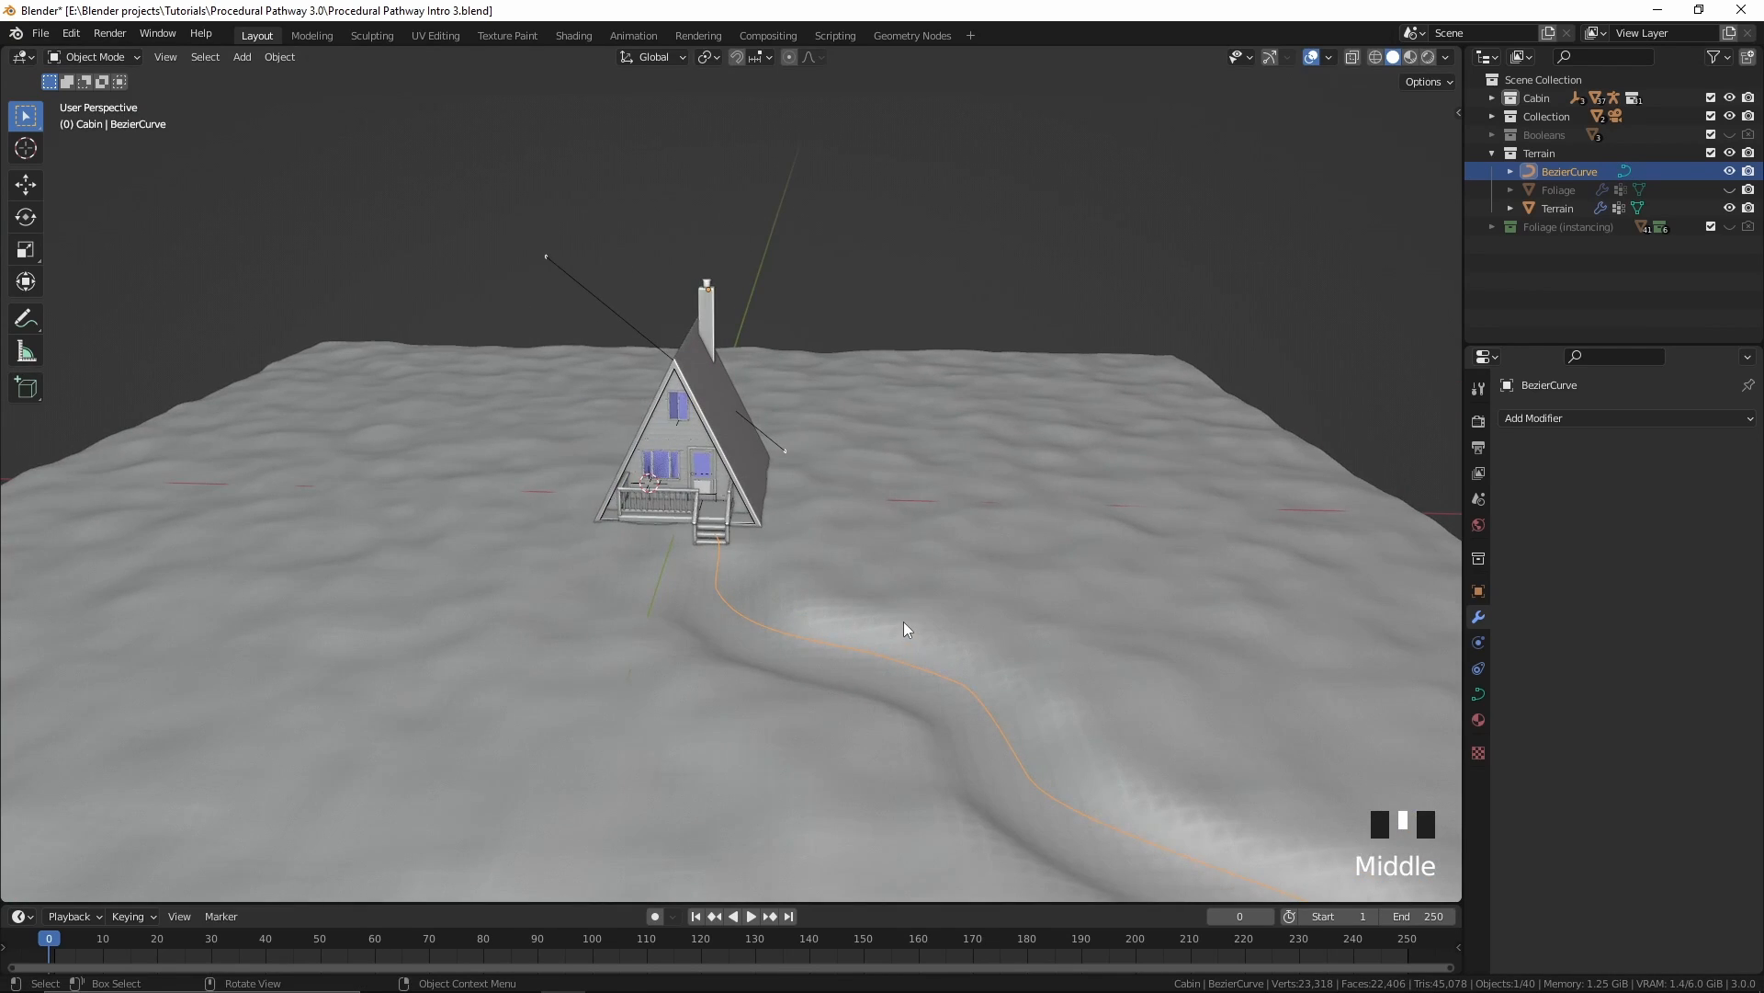
Step: Set the terrain's Path Width to 0.349 and Path Depth to 0.684 in the Pathway Generator, previewing without overlays
{"action": "key", "text": "KP_0"}
{"action": "left_click", "coordinate": [726, 681]}
{"action": "key", "text": "ctrl+z"}
{"action": "key", "text": "ctrl+z"}
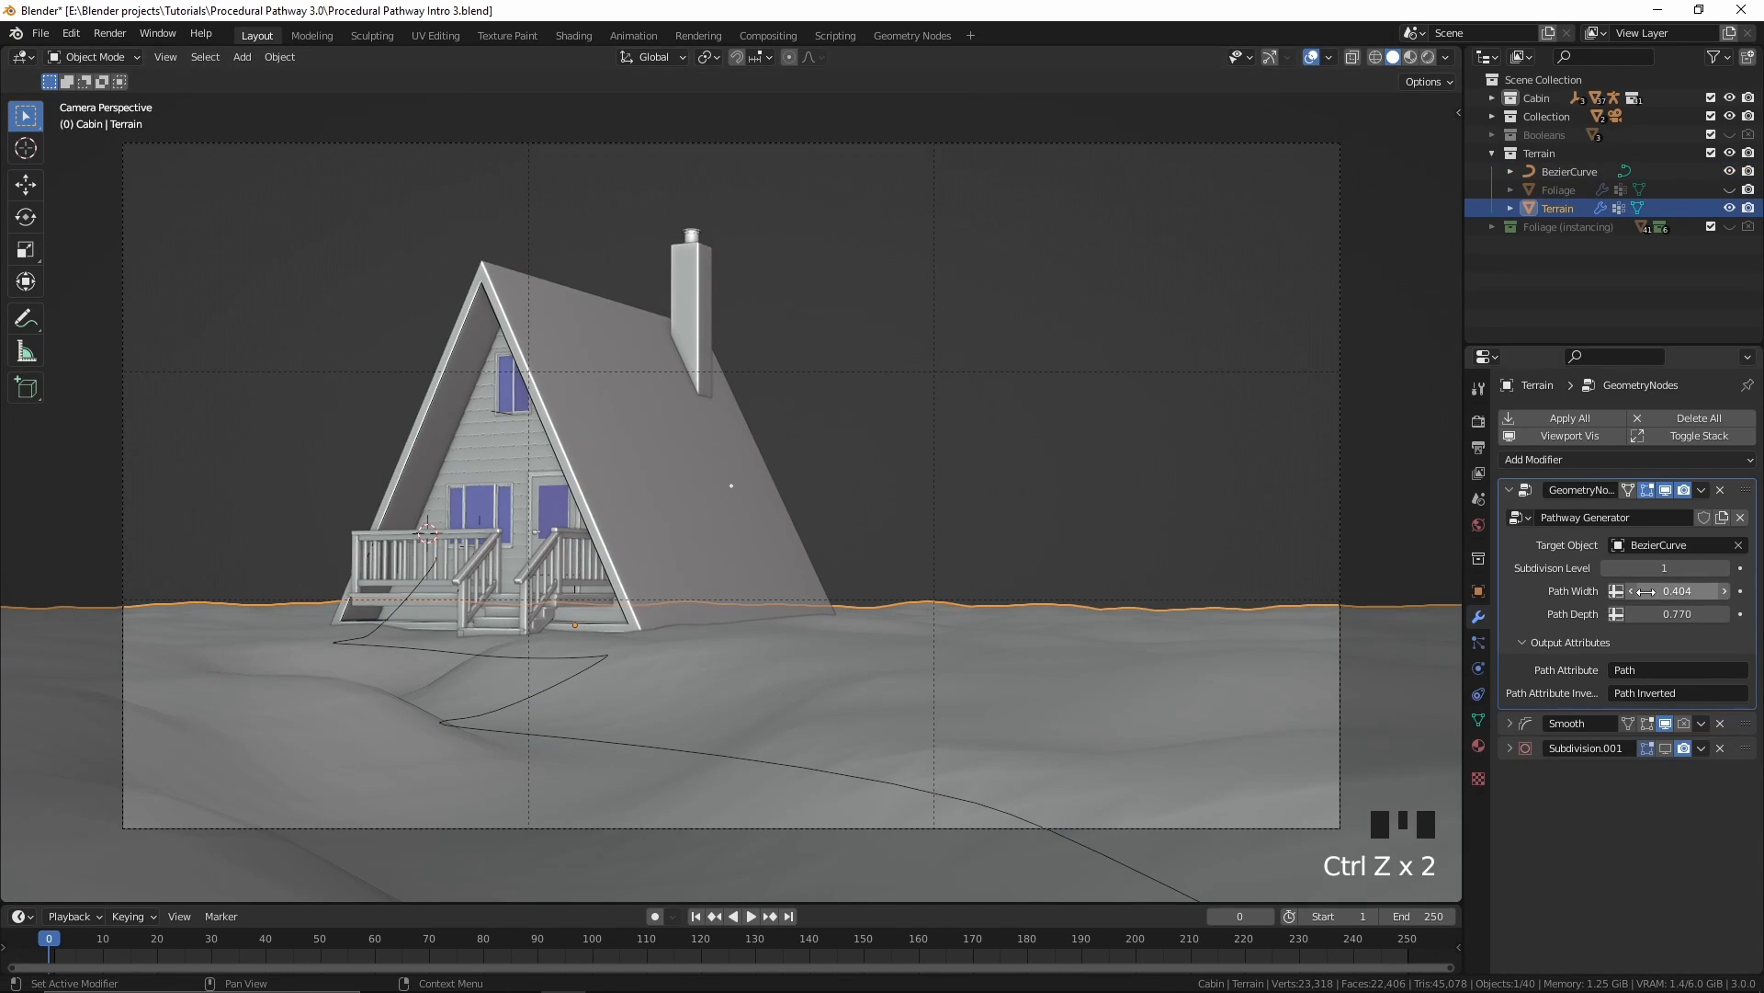
{"action": "left_click", "coordinate": [726, 681], "text": "shift"}
{"action": "mouse_move", "coordinate": [1677, 591]}
{"action": "left_mouse_down"}
{"action": "mouse_move", "coordinate": [1714, 591]}
{"action": "mouse_move", "coordinate": [1683, 613]}
{"action": "mouse_move", "coordinate": [1719, 613]}
{"action": "mouse_move", "coordinate": [1657, 613]}
{"action": "left_mouse_up"}
{"action": "key", "text": "shift+alt+z"}
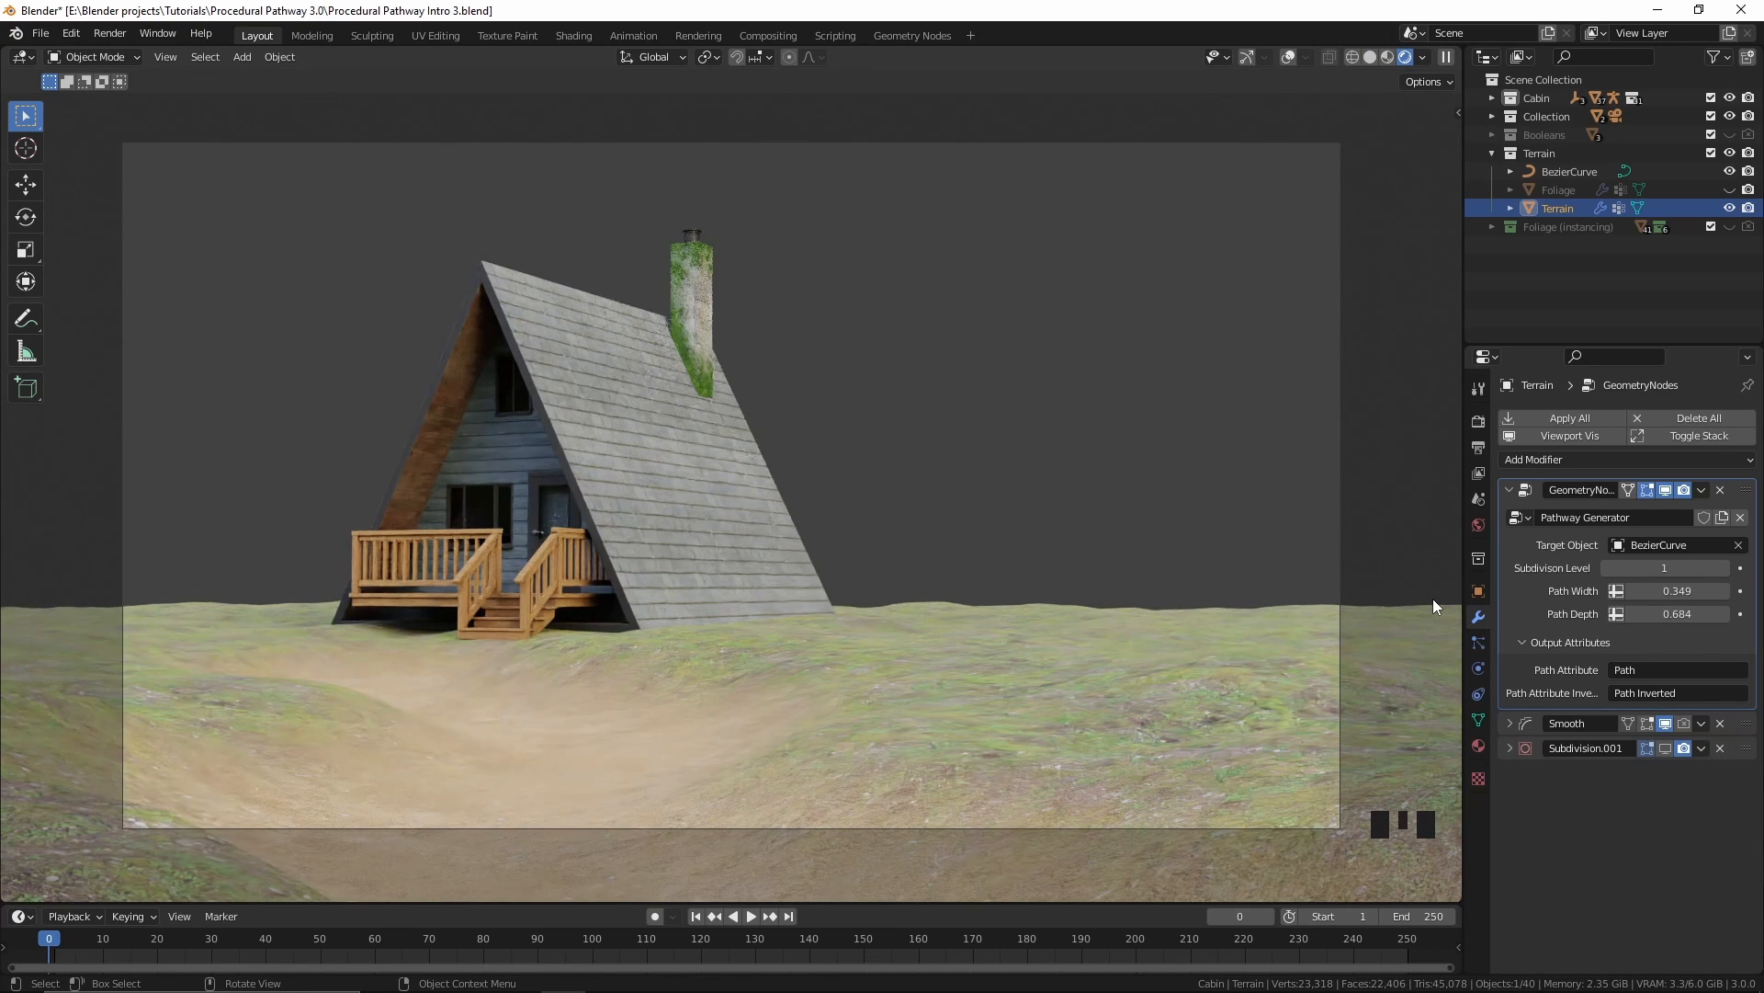
Step: Deselect everything and unhide the Foliage object to show the plants around the path
{"action": "key", "text": "alt+a"}
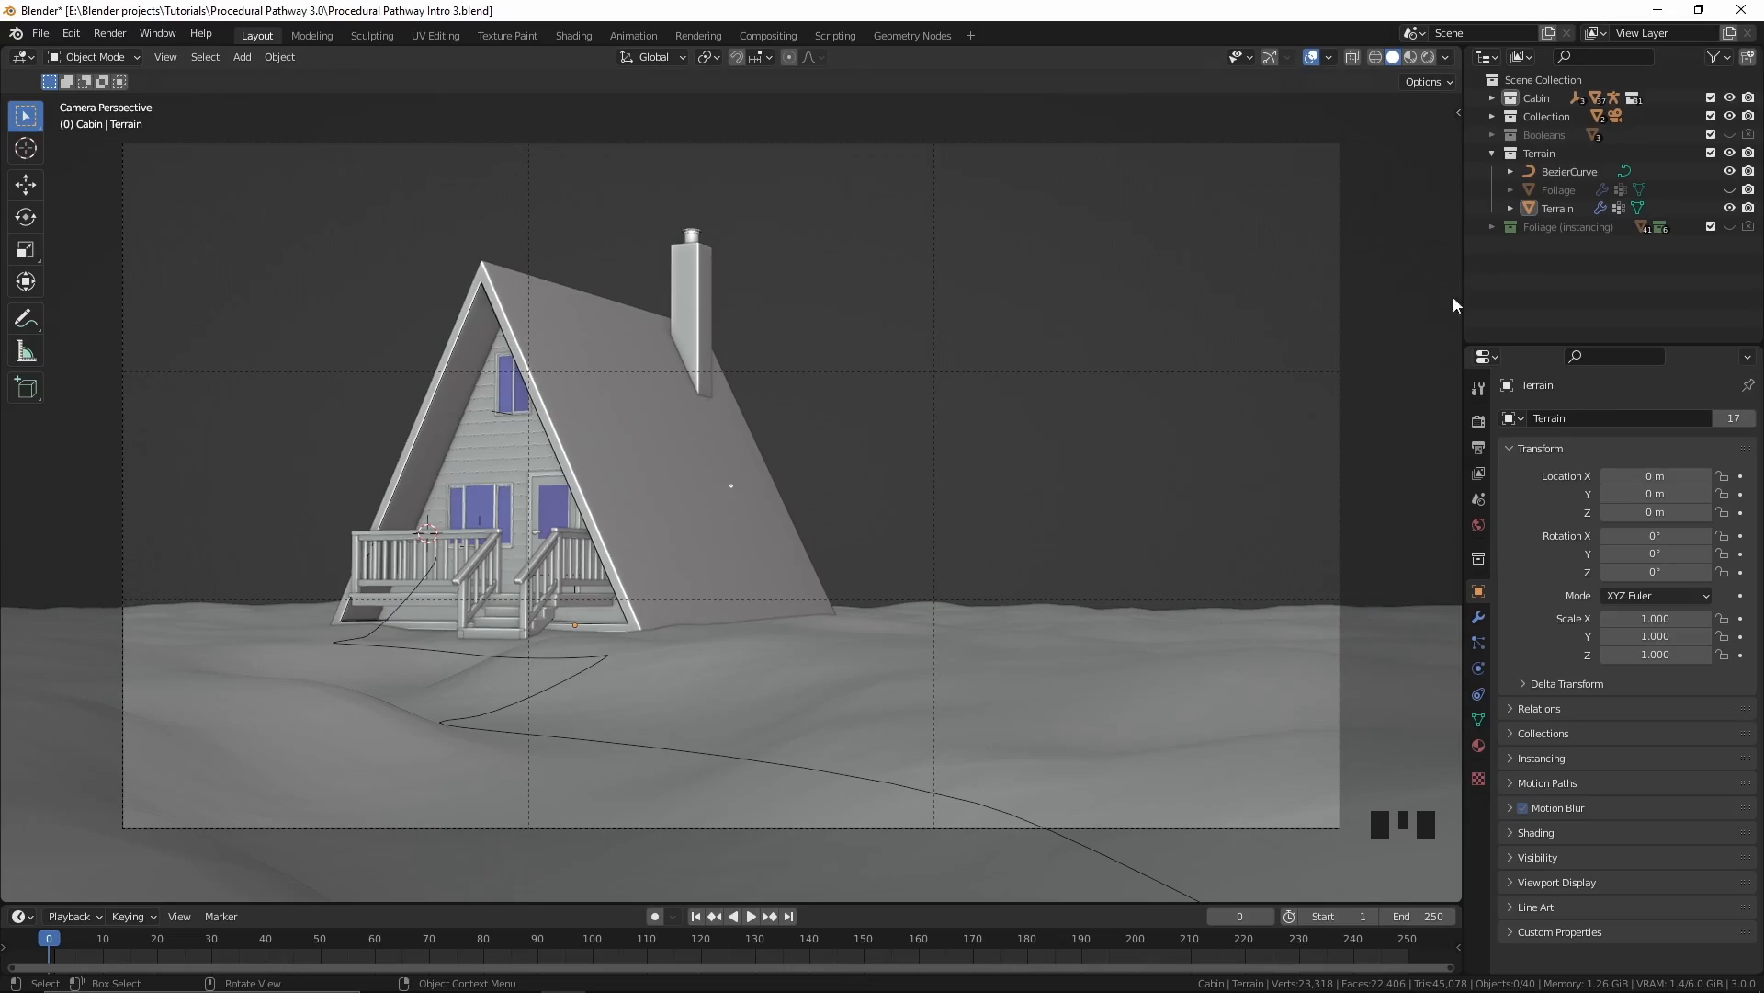
{"action": "left_click", "coordinate": [1727, 189]}
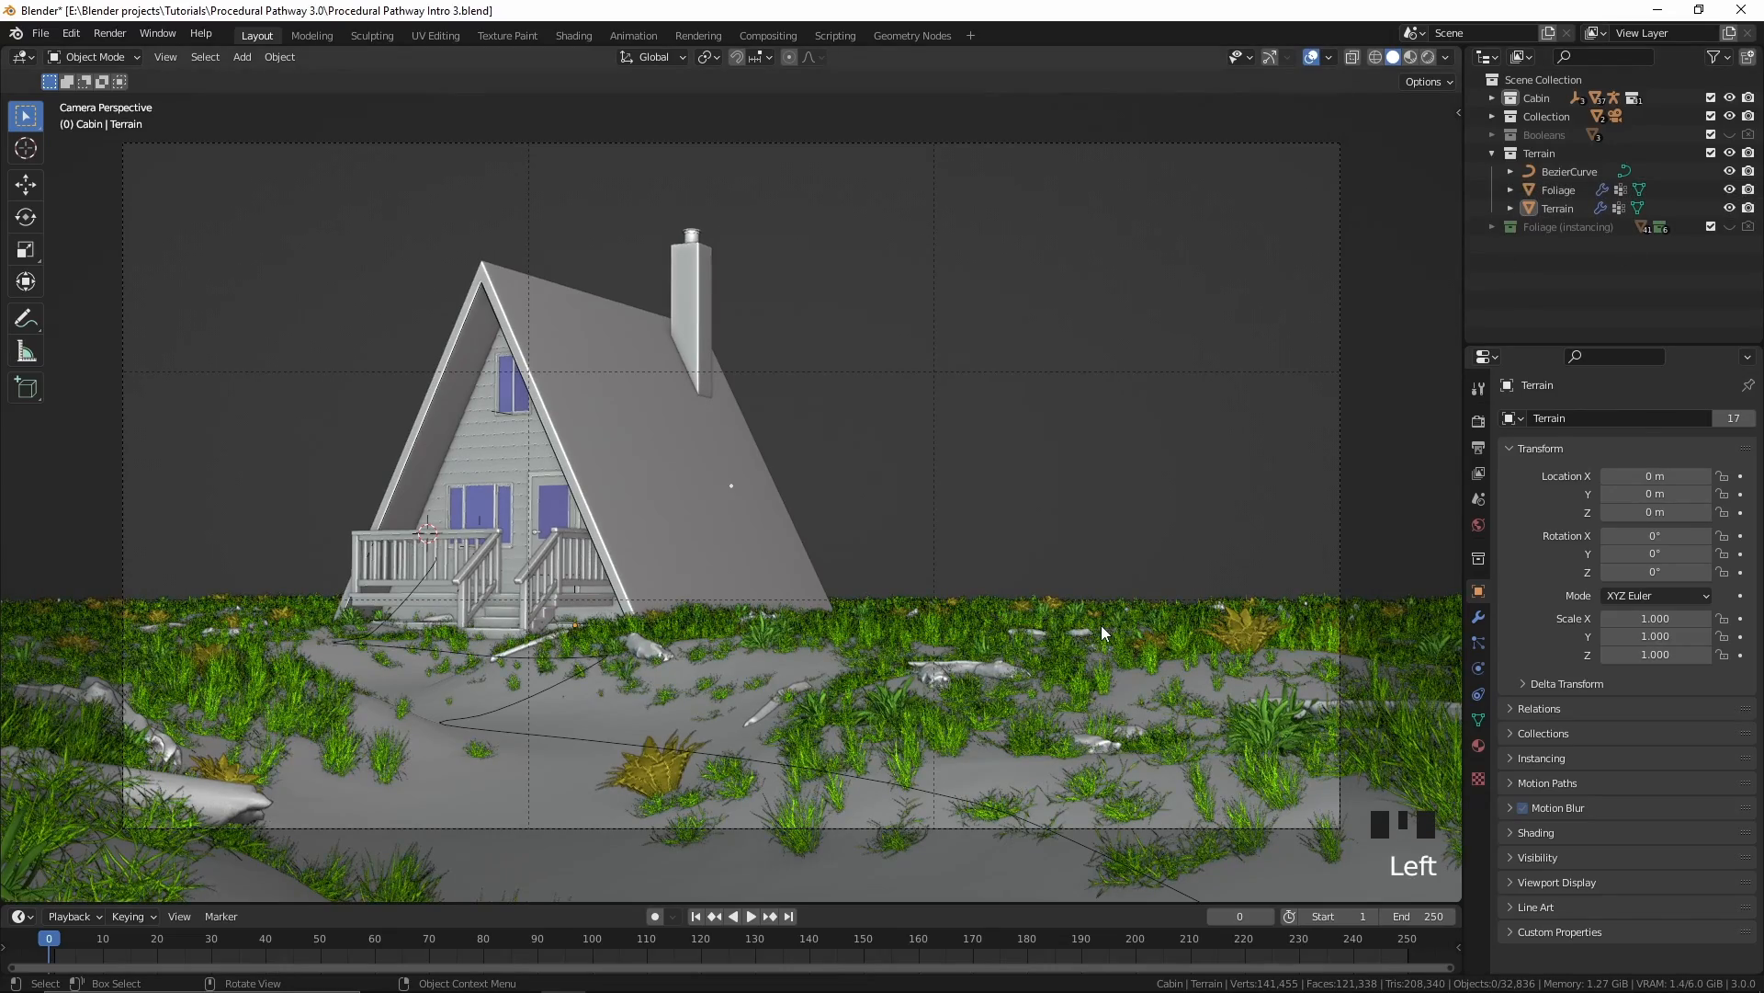
{"action": "middle_click_drag", "start_coordinate": [1143, 638], "coordinate": [1126, 671]}
{"action": "scroll", "coordinate": [711, 724], "scroll_direction": "down", "scroll_amount": 2}
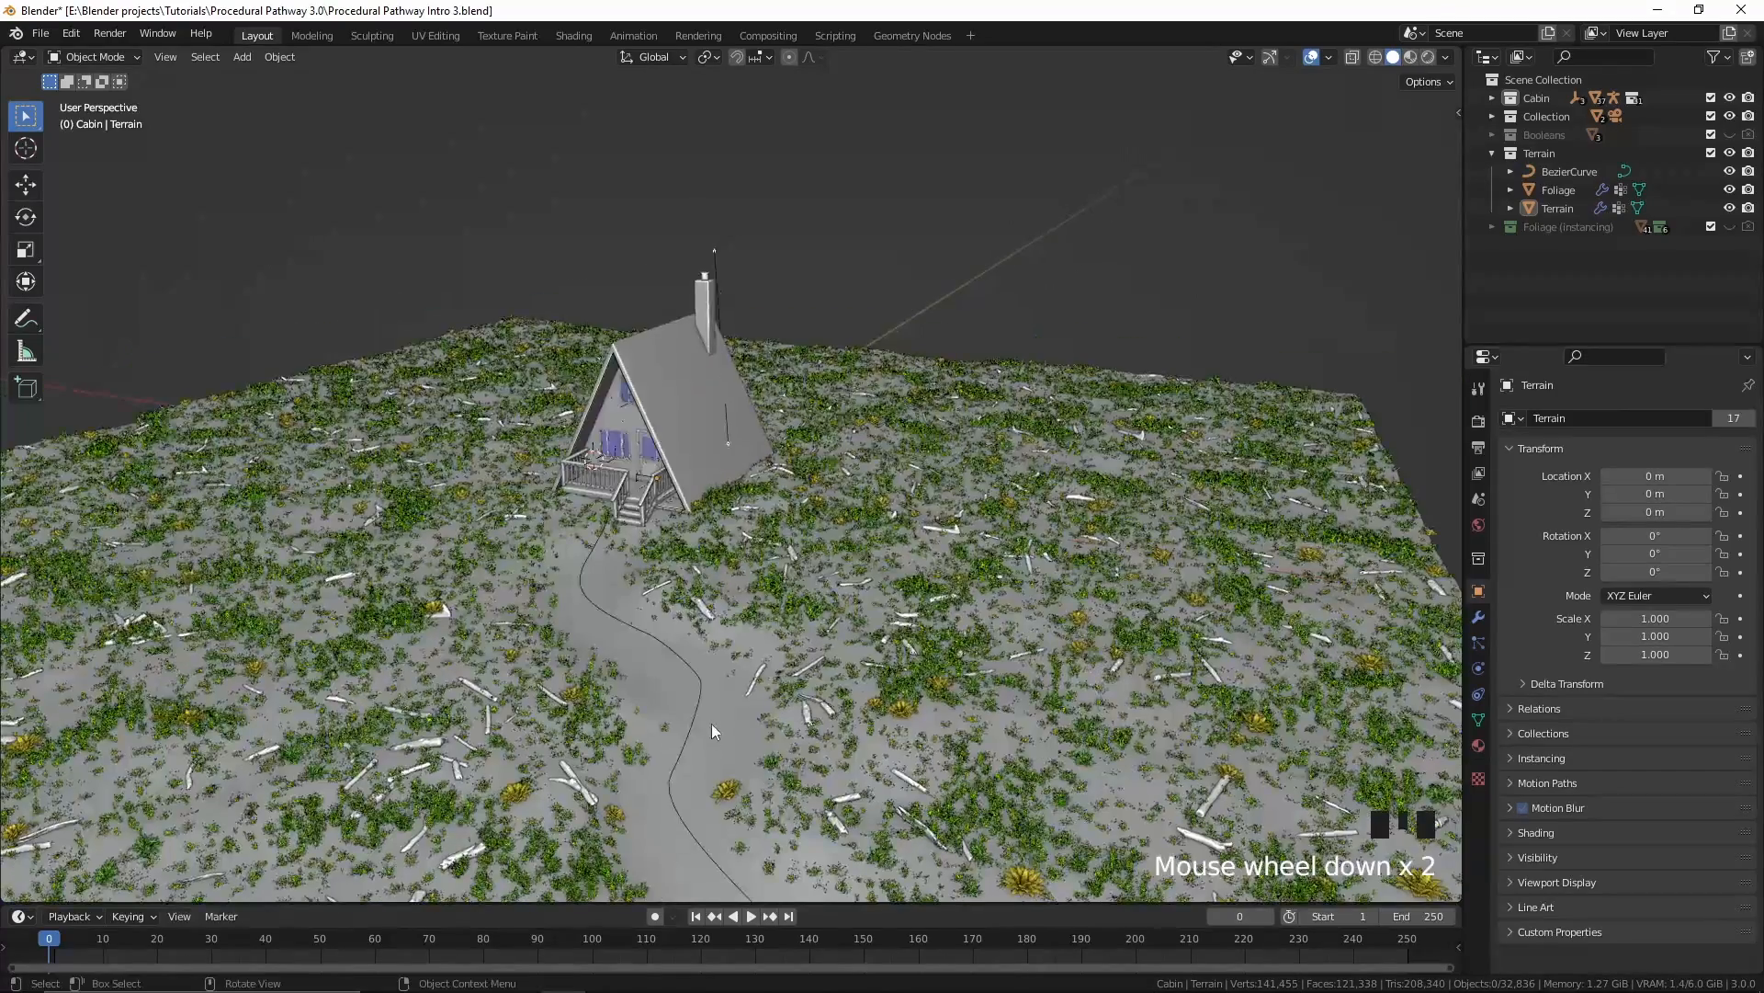
{"action": "middle_click_drag", "start_coordinate": [705, 658], "coordinate": [700, 640], "text": "shift"}
Step: Try to move the path curve sideways across the terrain
{"action": "left_click", "coordinate": [700, 641]}
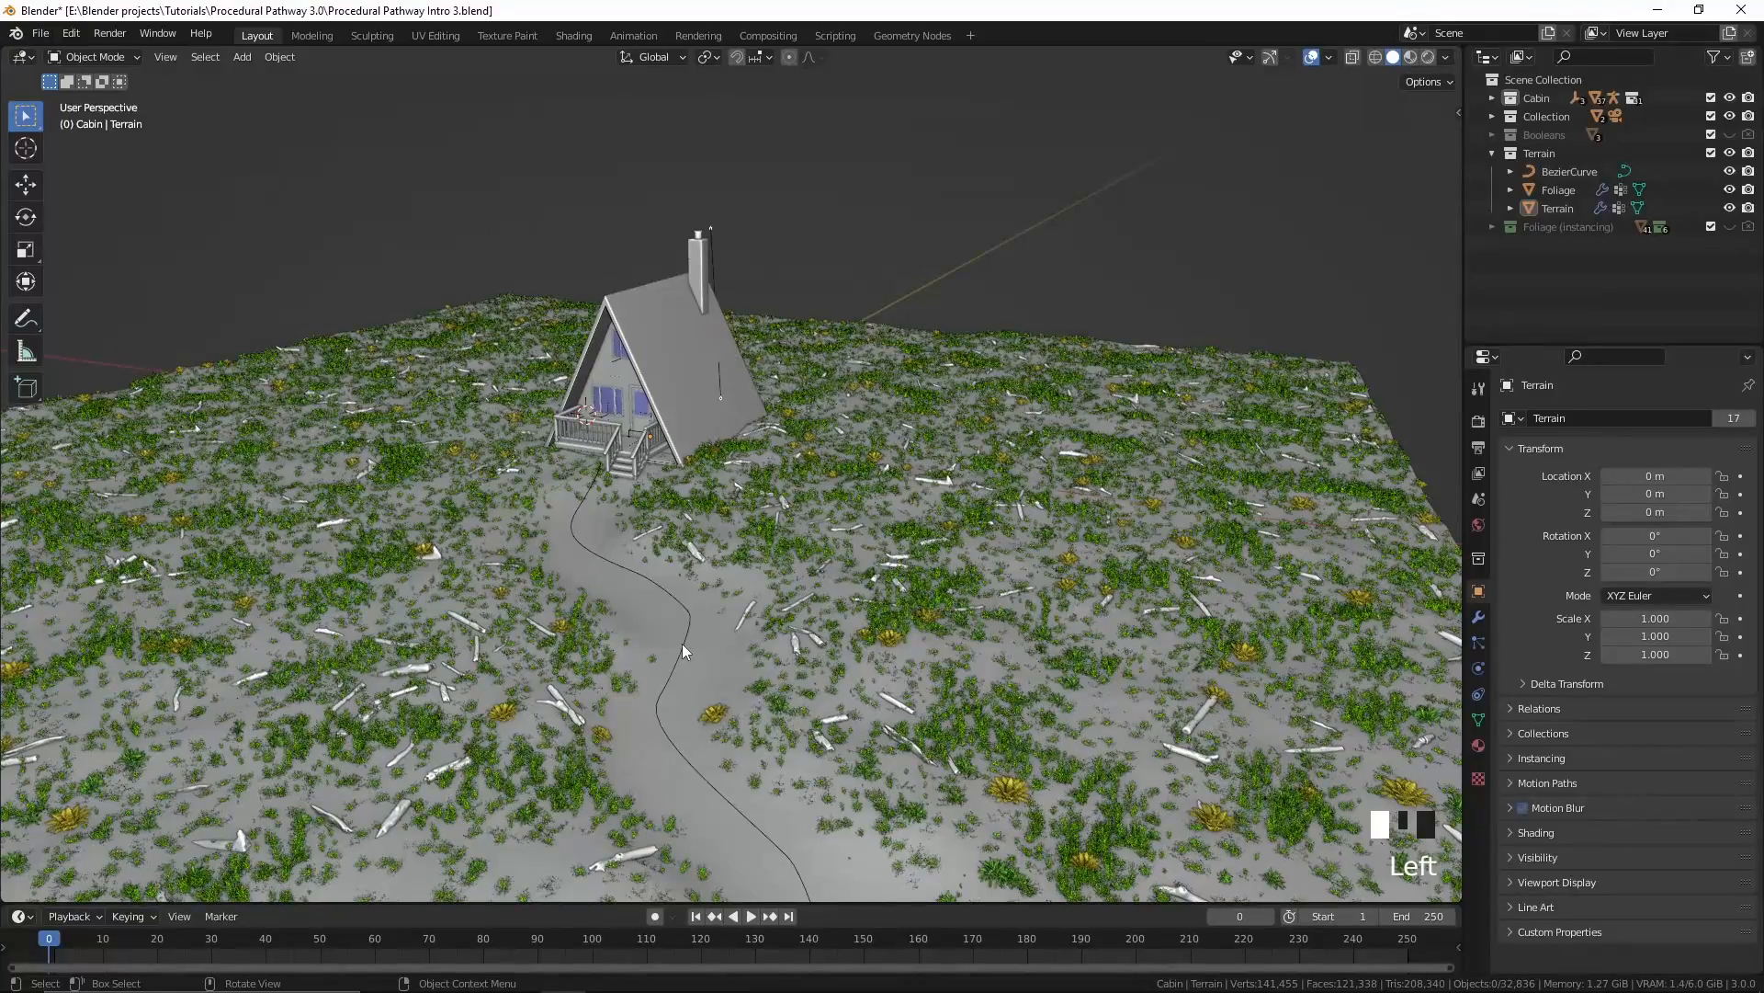
{"action": "key", "text": "g"}
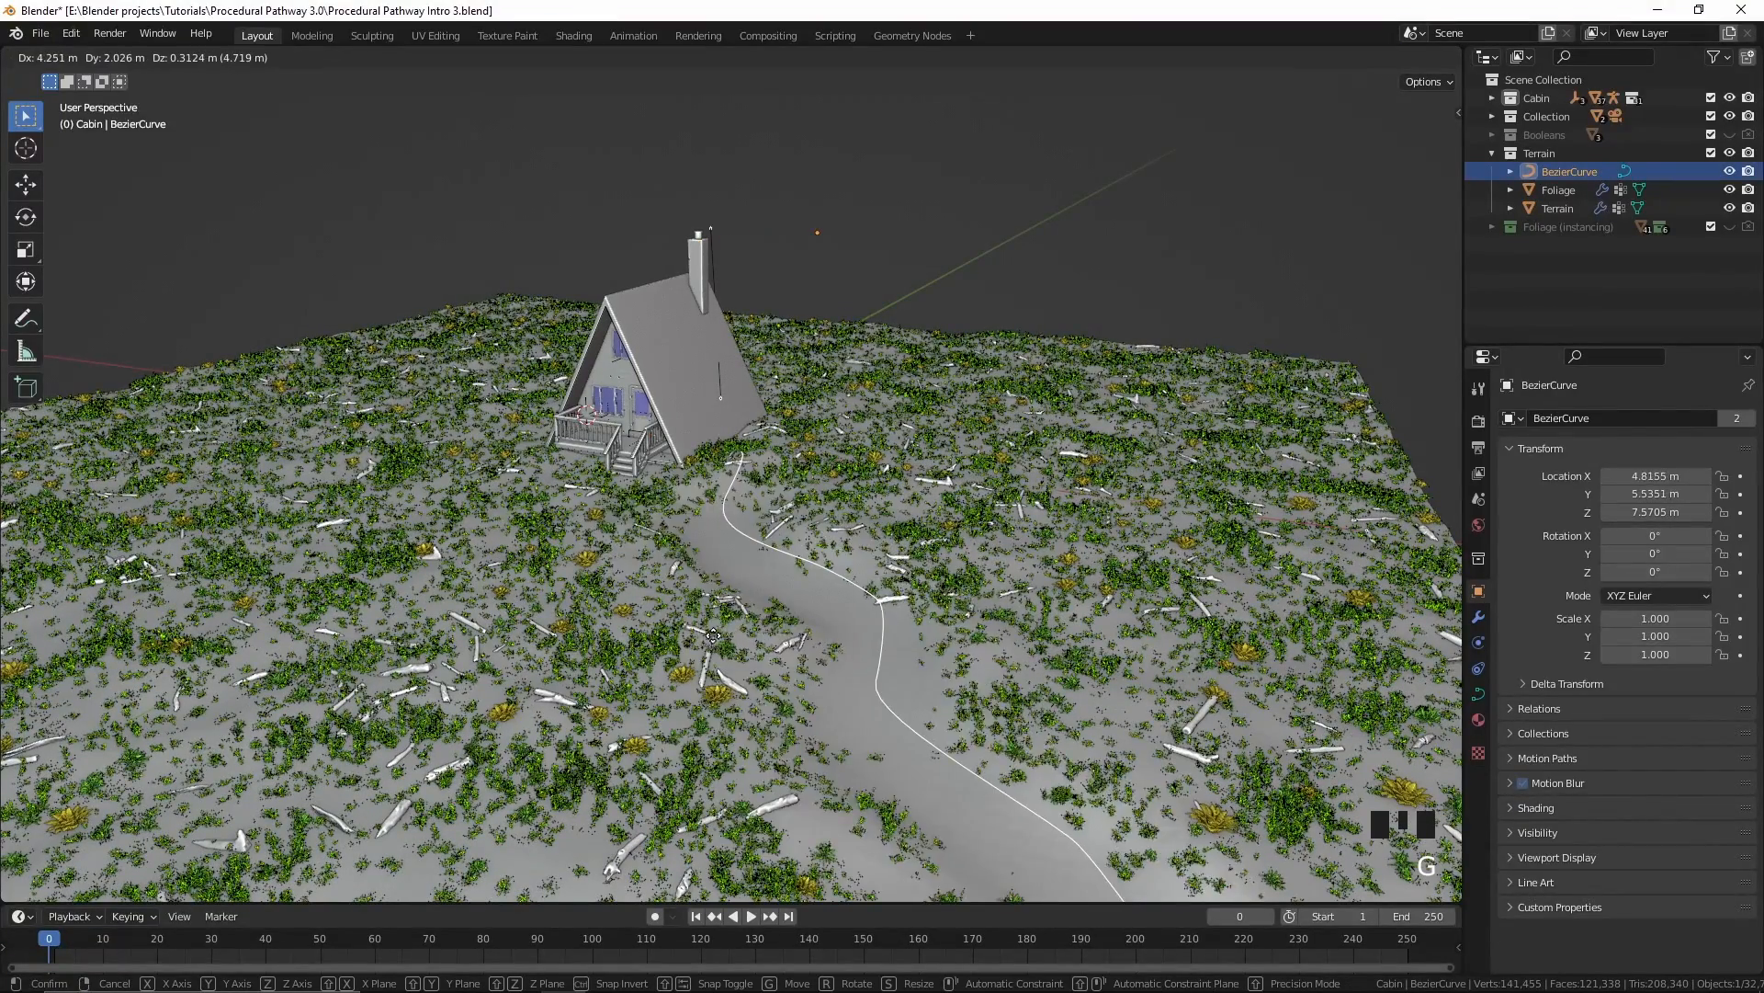
{"action": "right_click", "coordinate": [615, 638]}
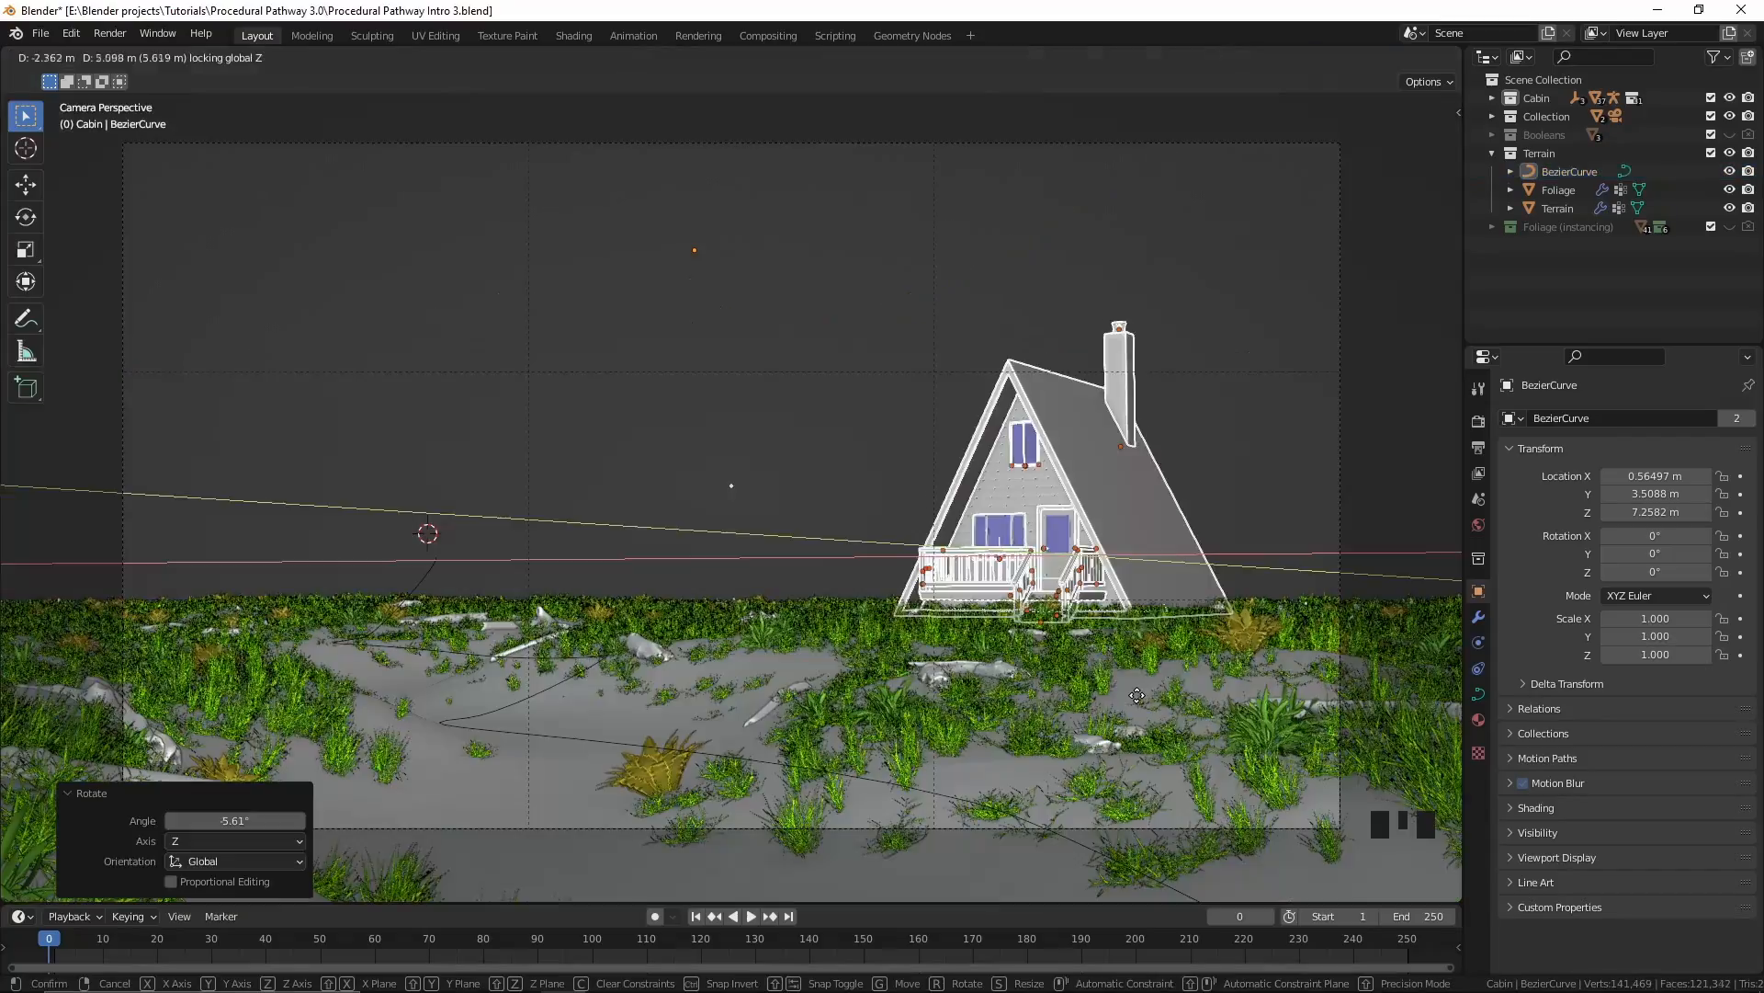
Step: Place the cabin farther back on the other side of the scene and delete the path curve's first control point
{"action": "left_click", "coordinate": [1129, 694]}
{"action": "key", "text": "KP_7"}
{"action": "key", "text": "Tab"}
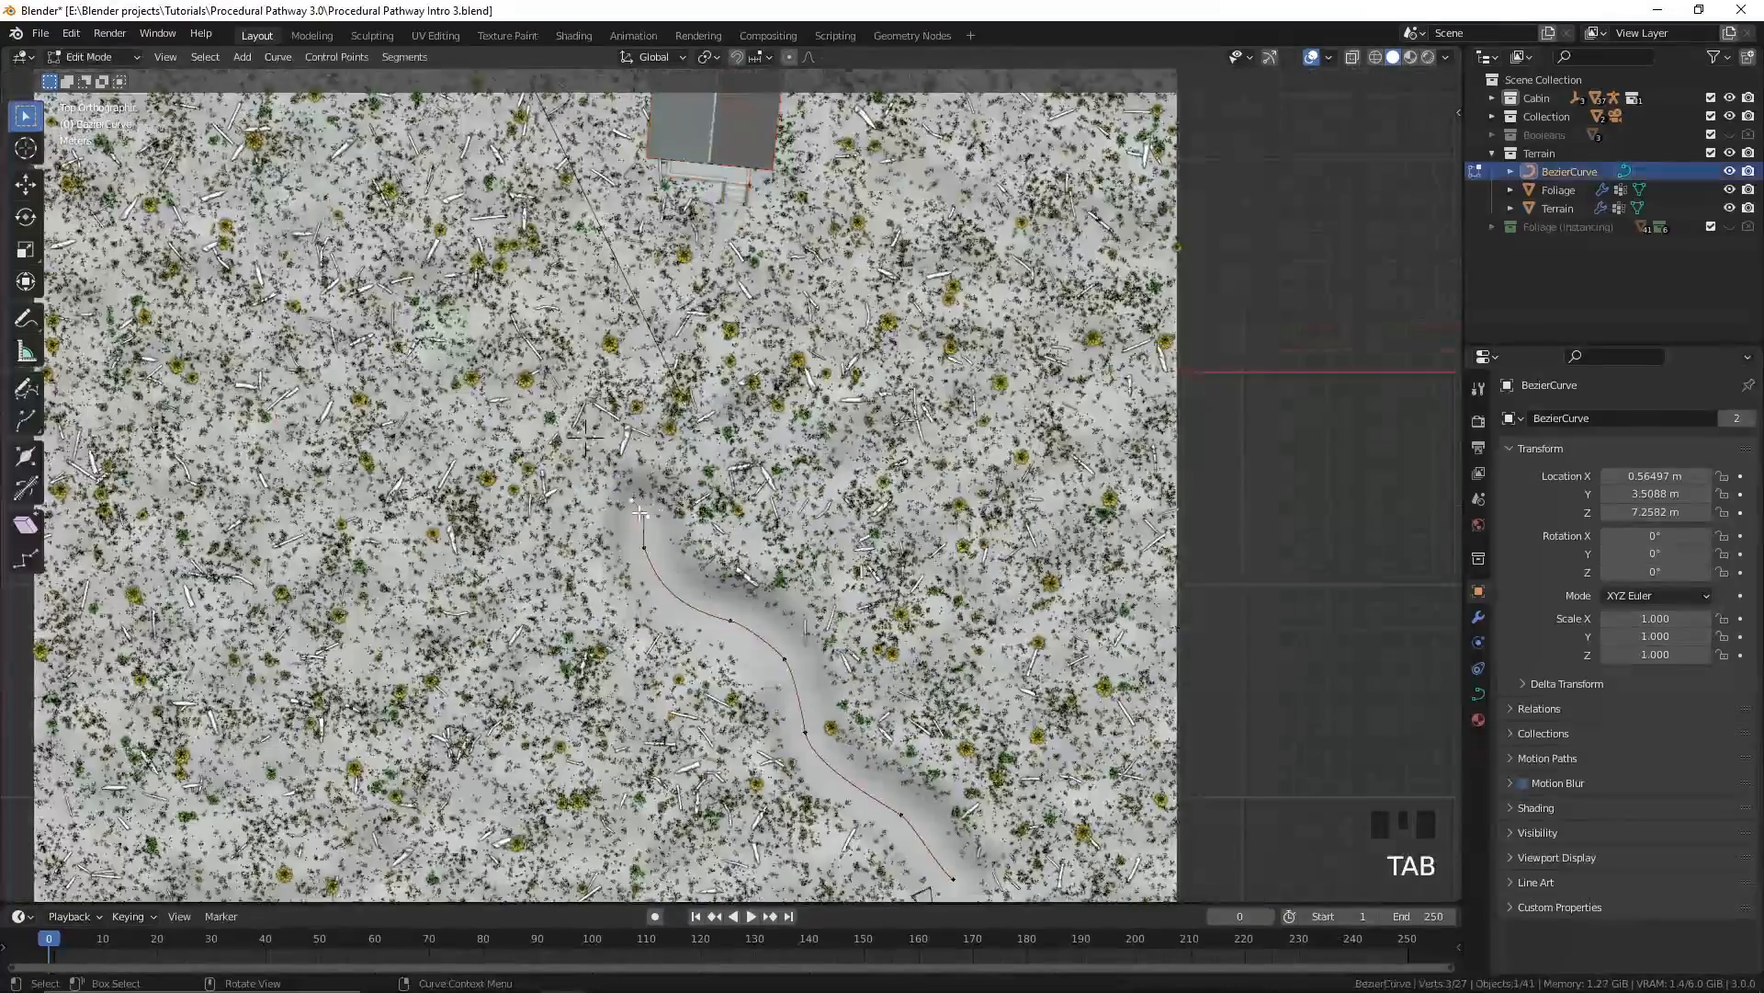
{"action": "middle_click_drag", "start_coordinate": [703, 552], "coordinate": [714, 577], "text": "shift"}
{"action": "key", "text": "x"}
{"action": "left_click", "coordinate": [703, 562]}
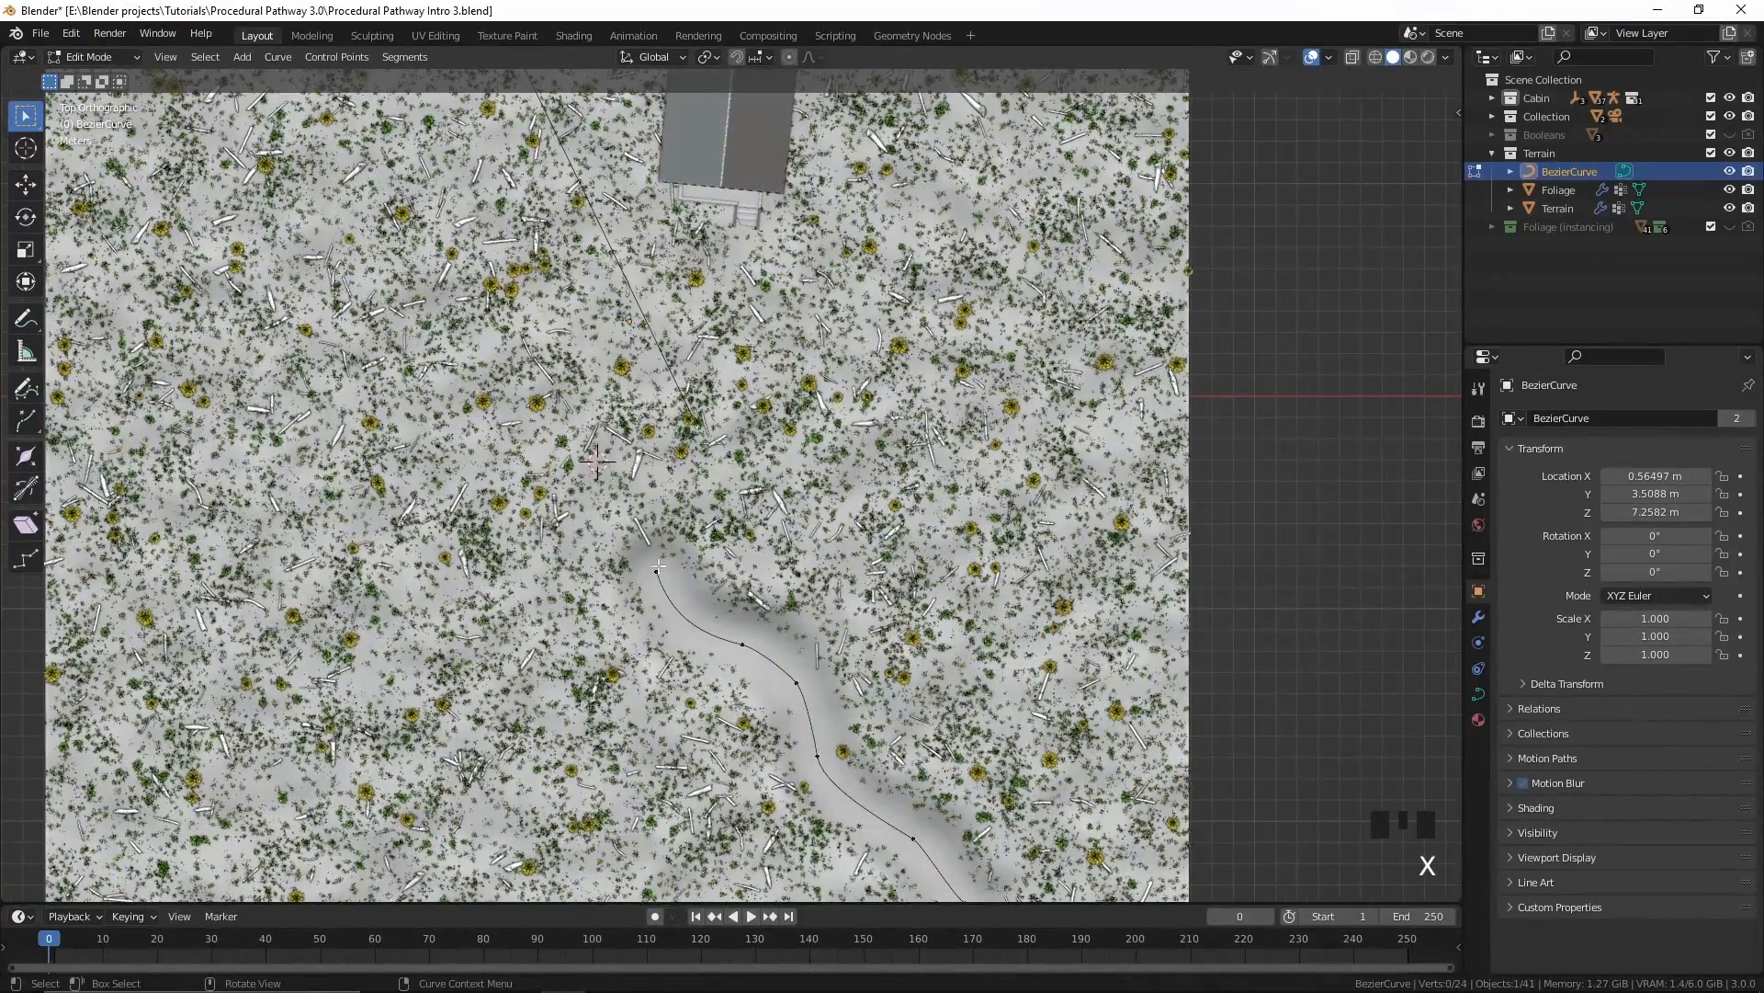
Step: Extrude the curve's end about 10.2 m in Y toward the cabin, then rotate and shift the new control point
{"action": "key", "text": "e"}
{"action": "left_click", "coordinate": [643, 330]}
{"action": "scroll", "coordinate": [643, 331], "scroll_direction": "up", "scroll_amount": 1}
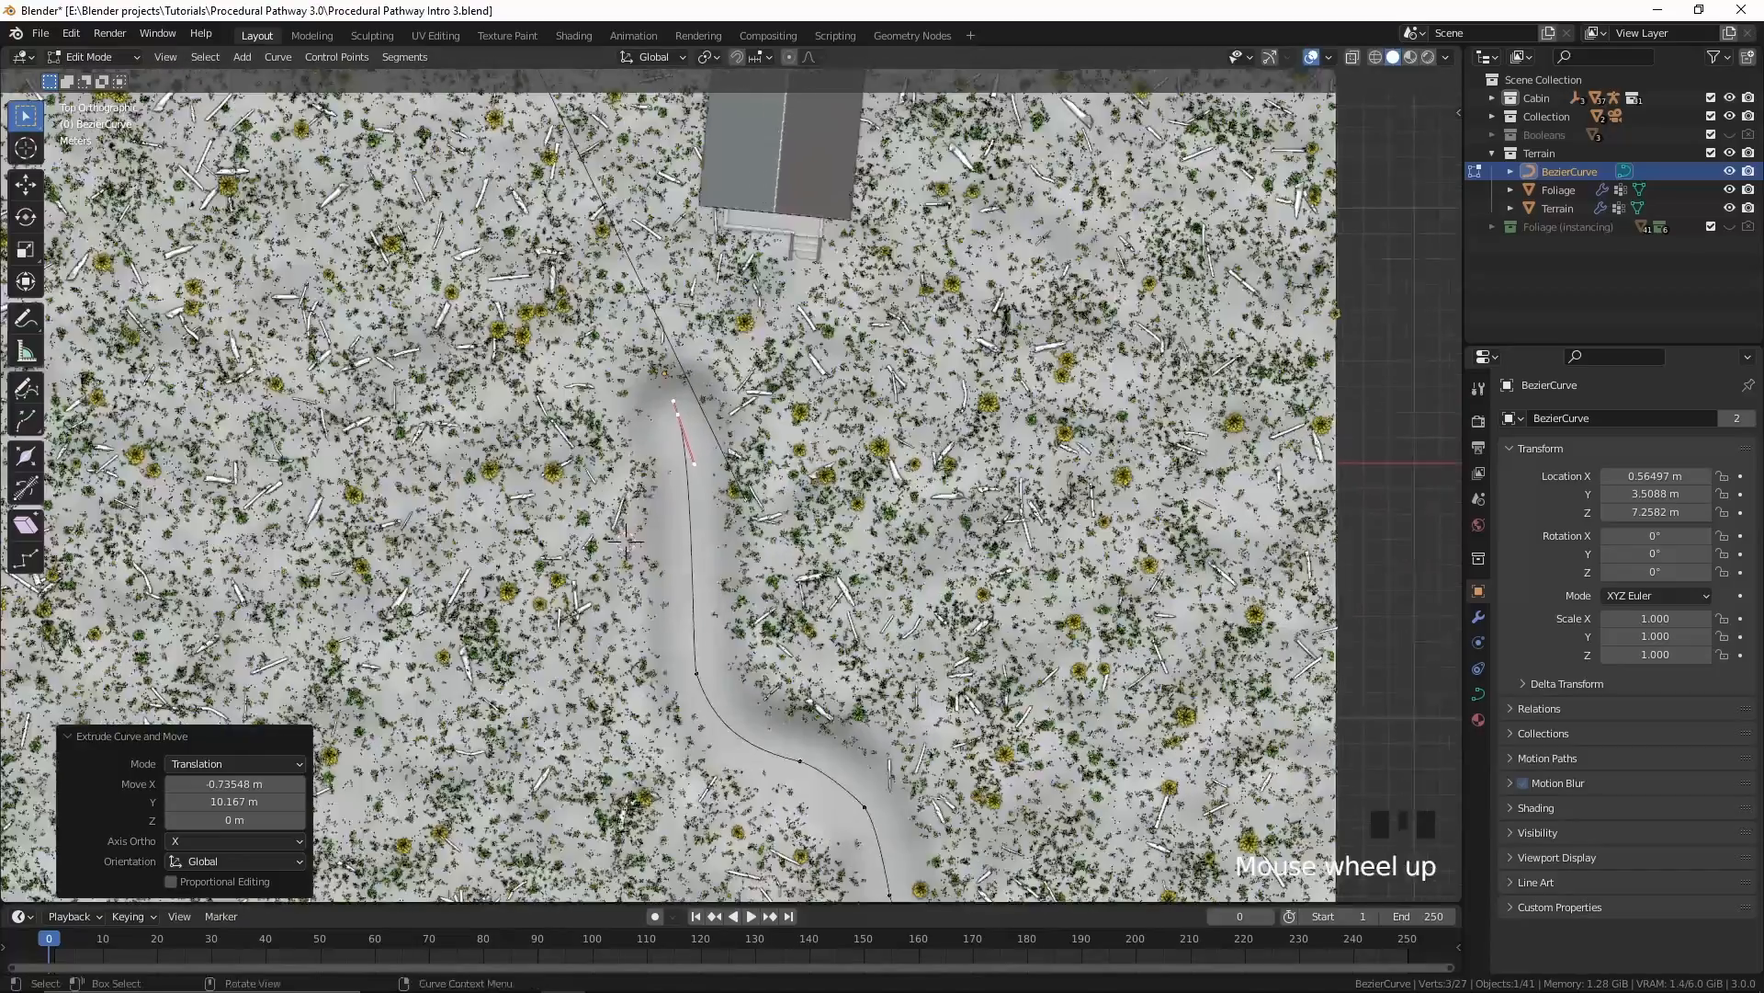
{"action": "key", "text": "r"}
{"action": "left_click", "coordinate": [679, 499]}
{"action": "middle_click_drag", "start_coordinate": [732, 479], "coordinate": [738, 477], "text": "shift"}
{"action": "scroll", "coordinate": [735, 478], "scroll_direction": "up", "scroll_amount": 1}
{"action": "key", "text": "g"}
{"action": "left_click", "coordinate": [740, 506]}
Step: Extrude a further curve segment up to the relocated cabin's stairs and preview the path in perspective without overlays
{"action": "key", "text": "e"}
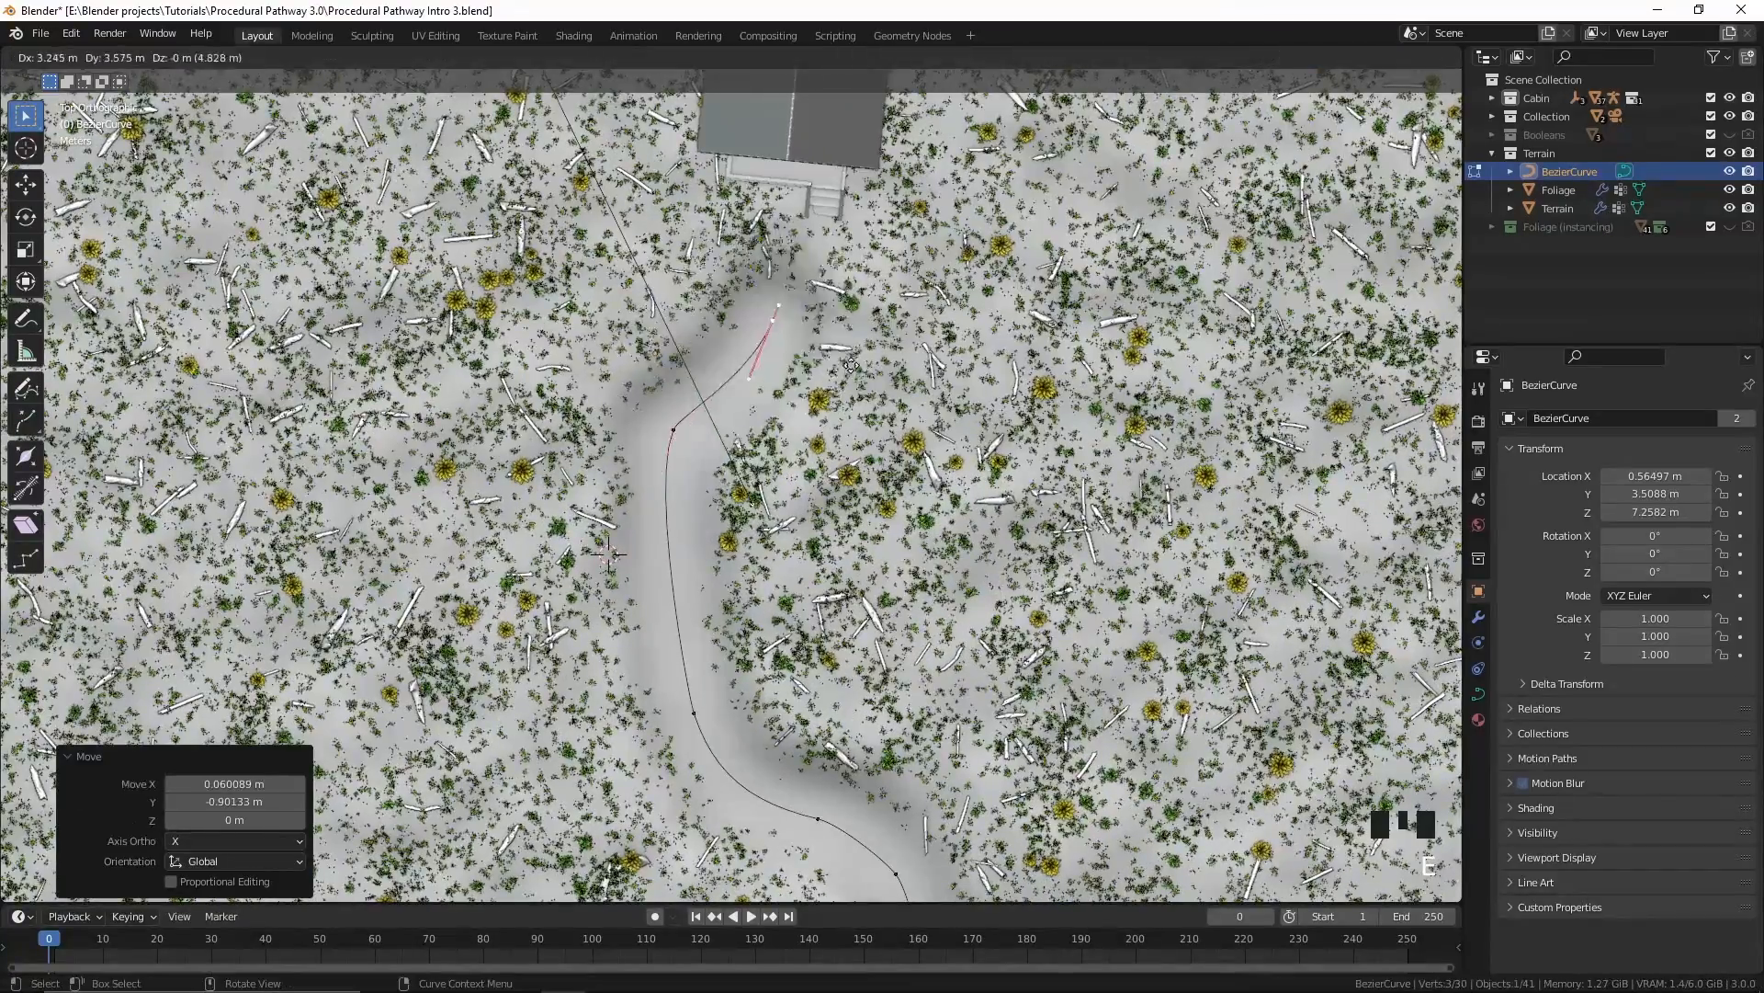
{"action": "left_click", "coordinate": [866, 354]}
{"action": "middle_click_drag", "start_coordinate": [866, 353], "coordinate": [903, 521]}
{"action": "key", "text": "shift+alt+z"}
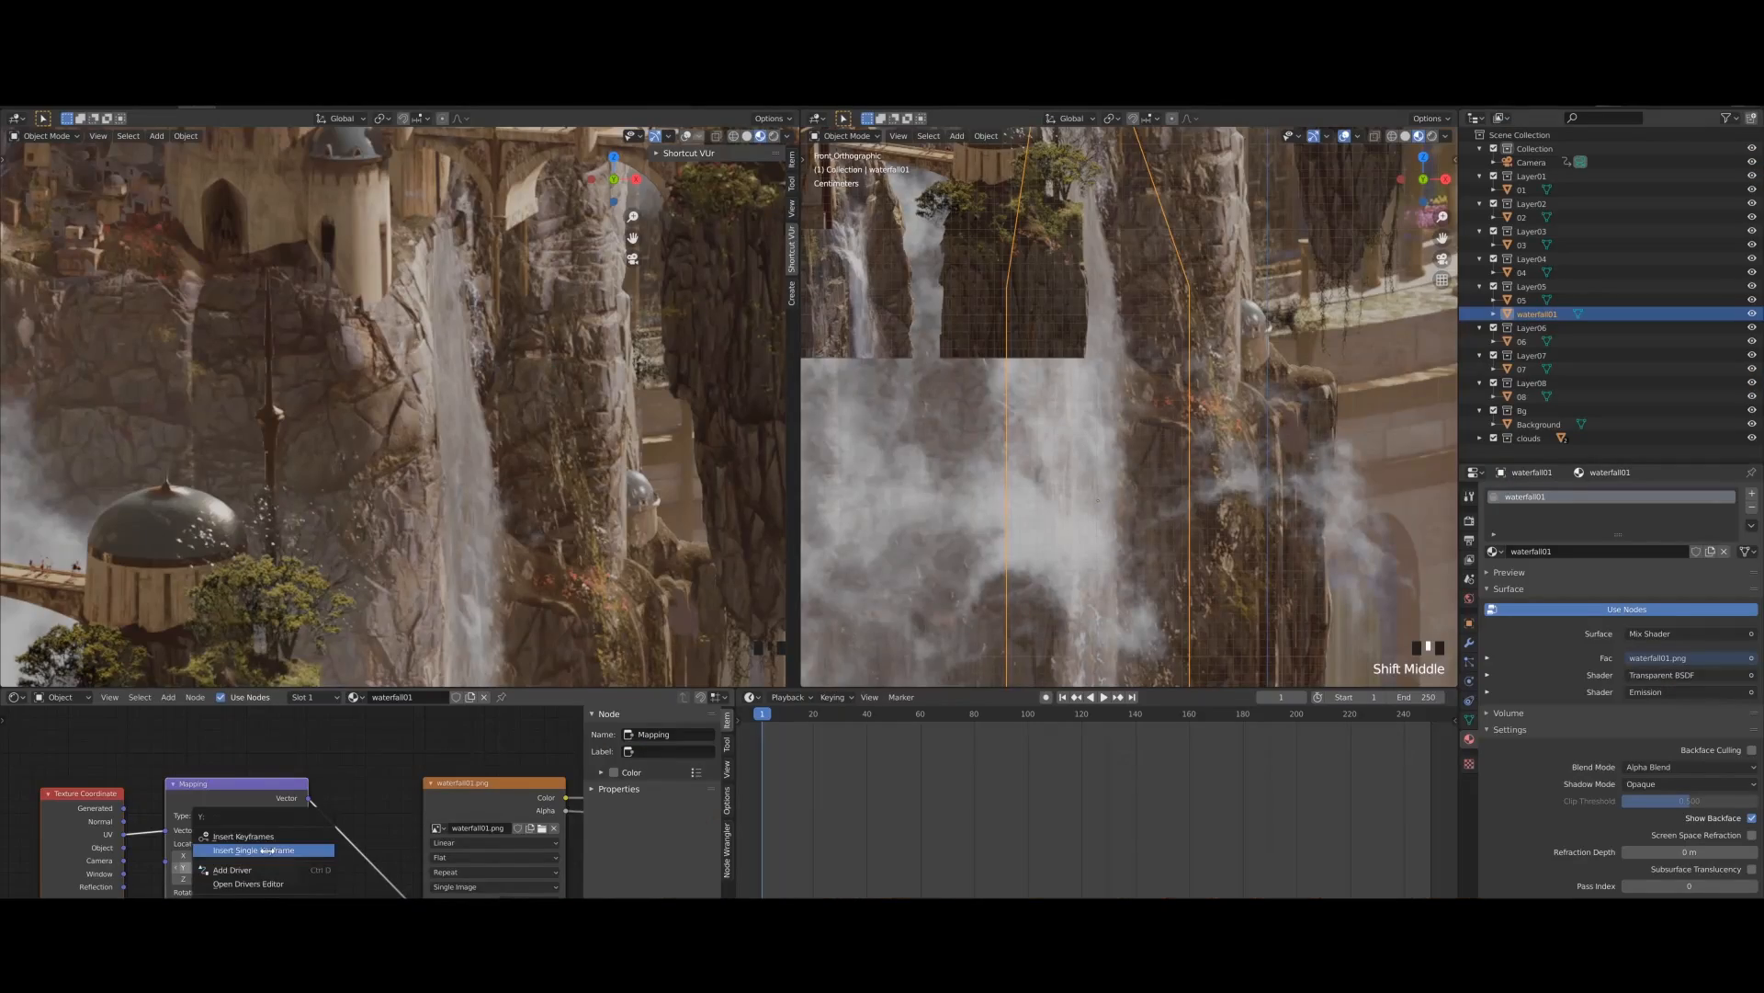
Step: At frame 250, set the waterfall Mapping node's Y location to 1, insert a single keyframe for it, and play the animation
{"action": "left_click_drag", "start_coordinate": [759, 716], "coordinate": [1431, 716]}
{"action": "left_click", "coordinate": [258, 867]}
{"action": "type", "text": "1"}
{"action": "key", "text": "Return"}
{"action": "right_click", "coordinate": [258, 866]}
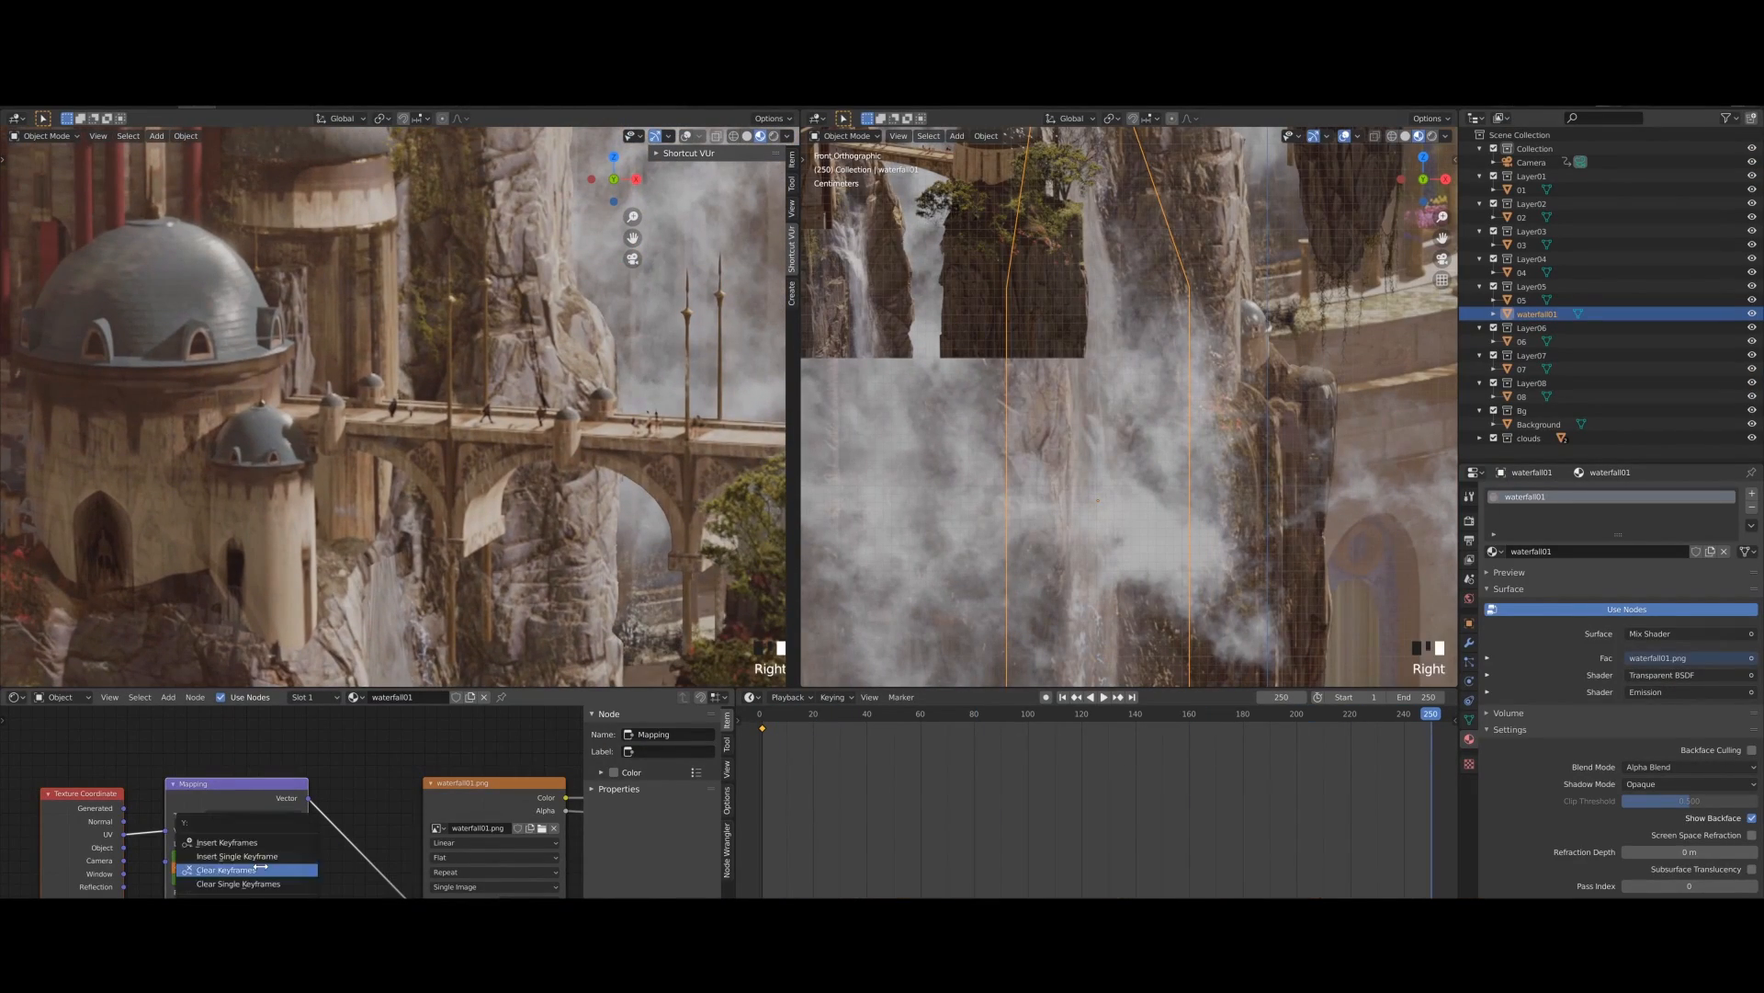
{"action": "left_click", "coordinate": [258, 866]}
{"action": "key", "text": "space"}
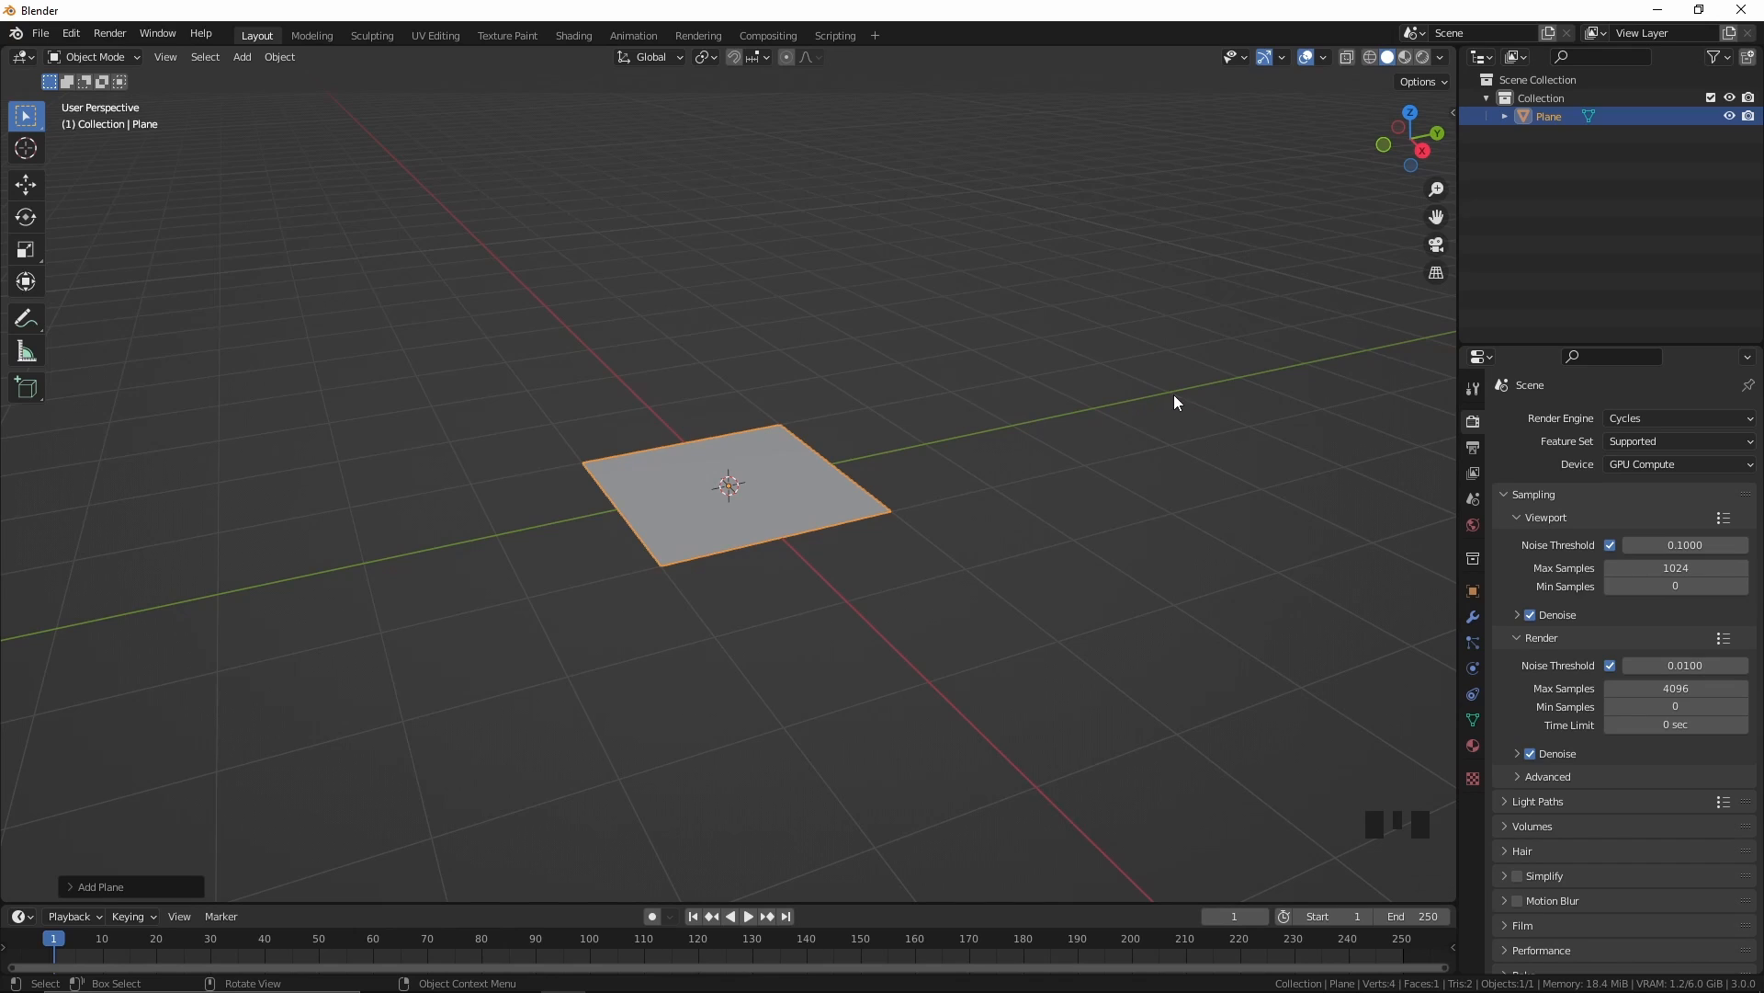
Step: Scale the plane up by a factor of 5 and apply its scale
{"action": "key", "text": "n"}
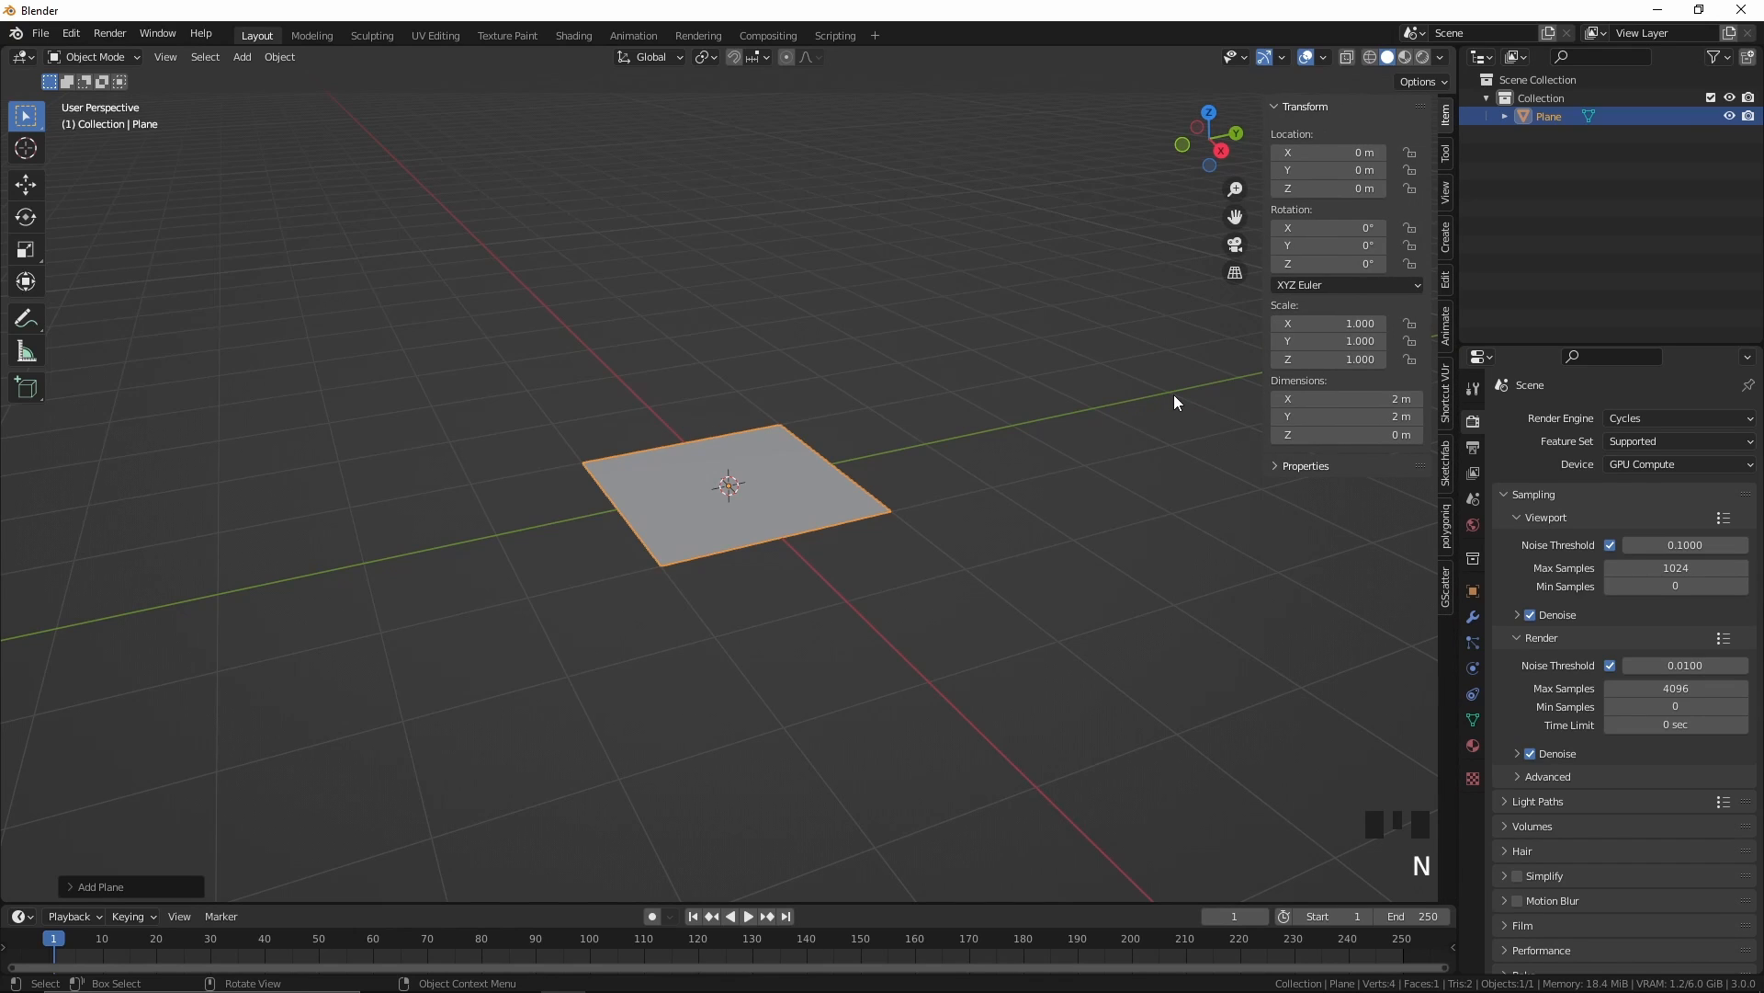
{"action": "type", "text": "s5"}
{"action": "left_click", "coordinate": [983, 432]}
{"action": "scroll", "coordinate": [984, 432], "scroll_direction": "down", "scroll_amount": 2}
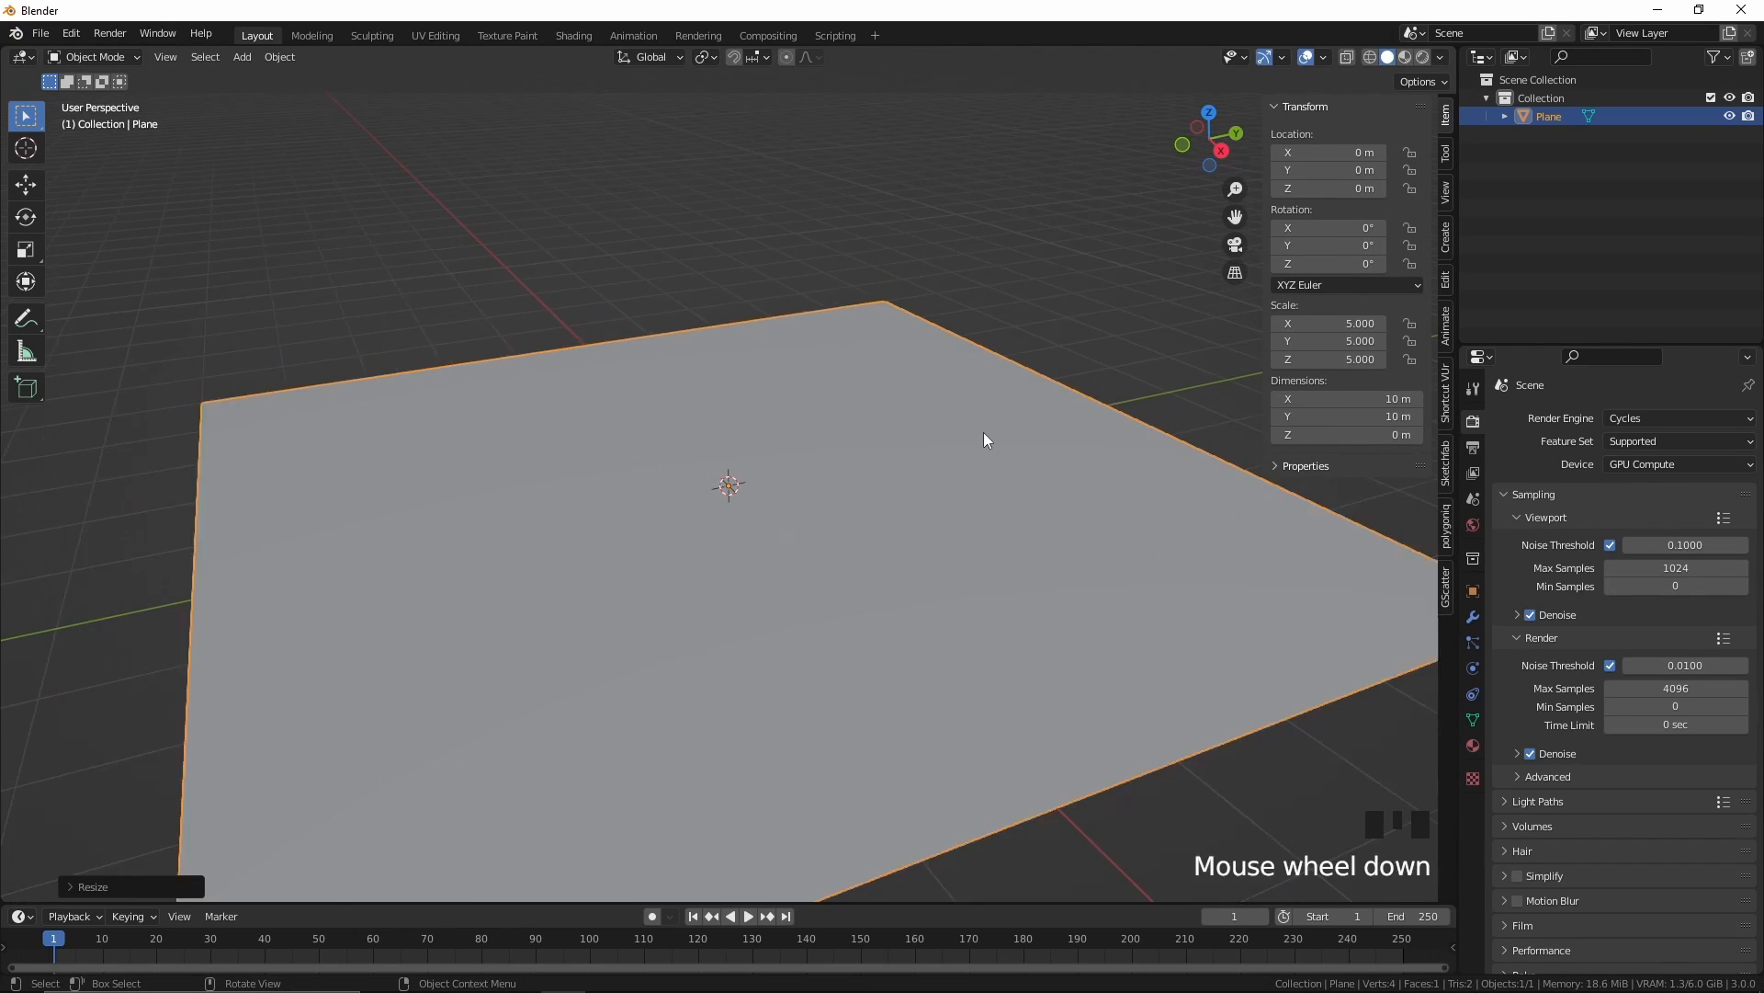
{"action": "scroll", "coordinate": [281, 269], "scroll_direction": "down", "scroll_amount": 1}
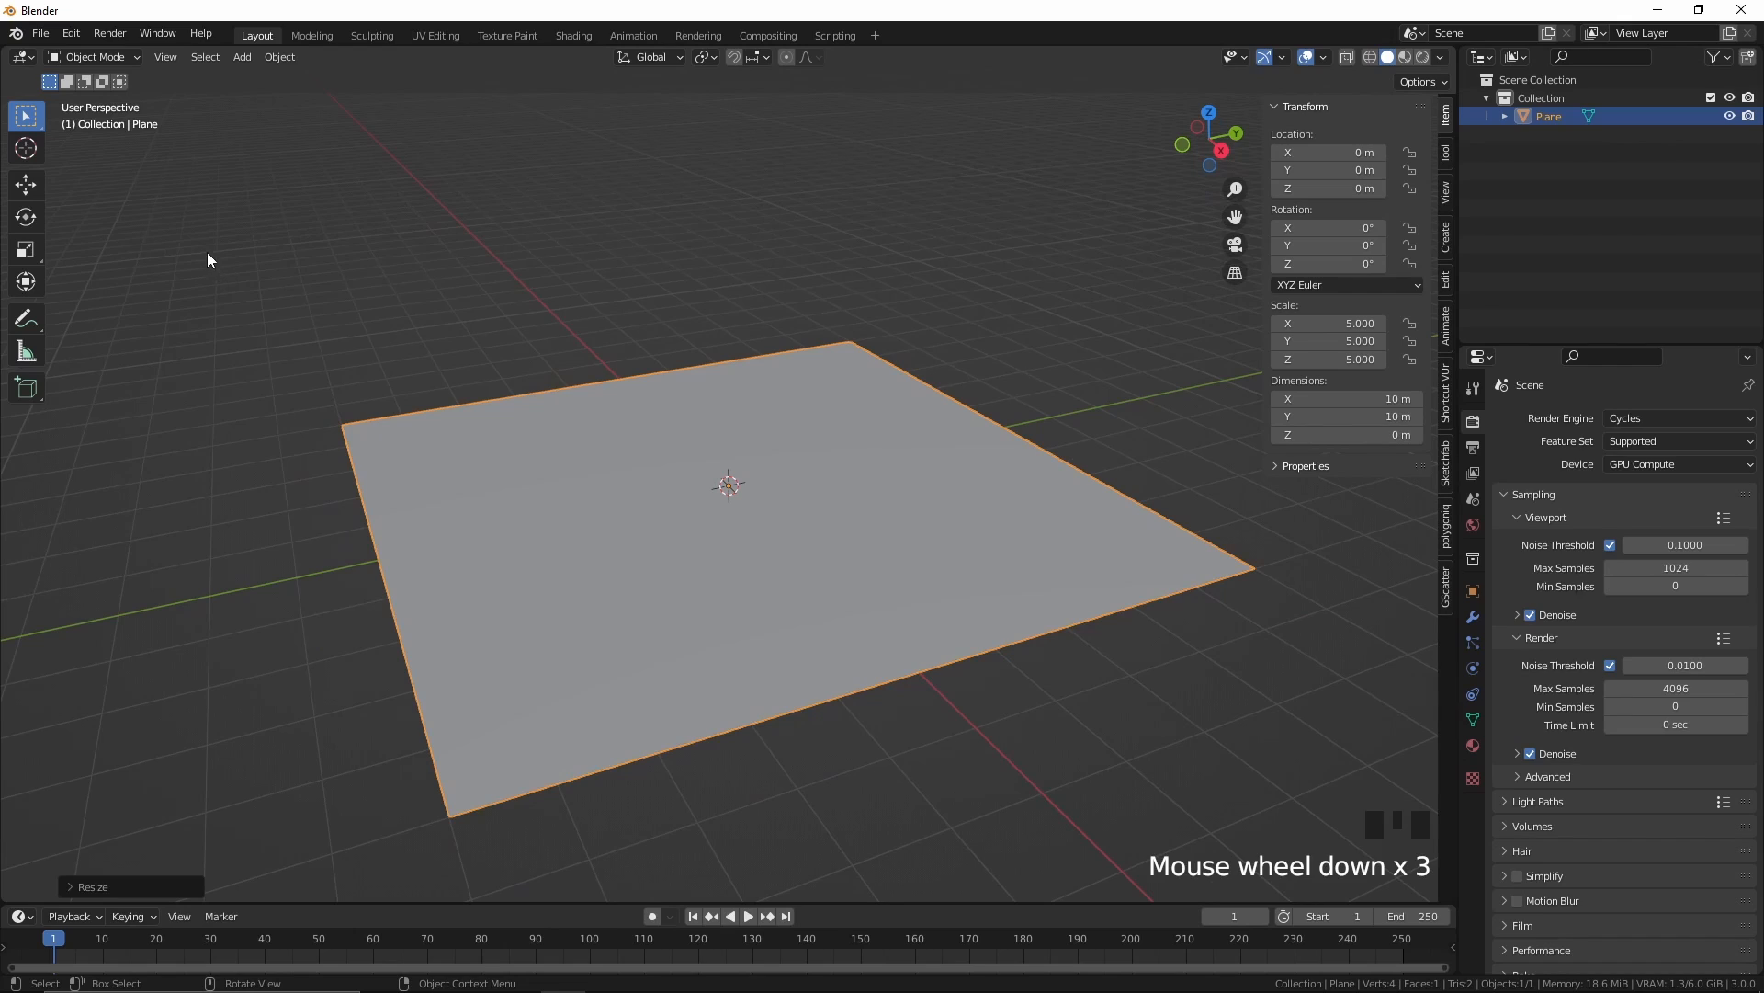
{"action": "key", "text": "ctrl+a"}
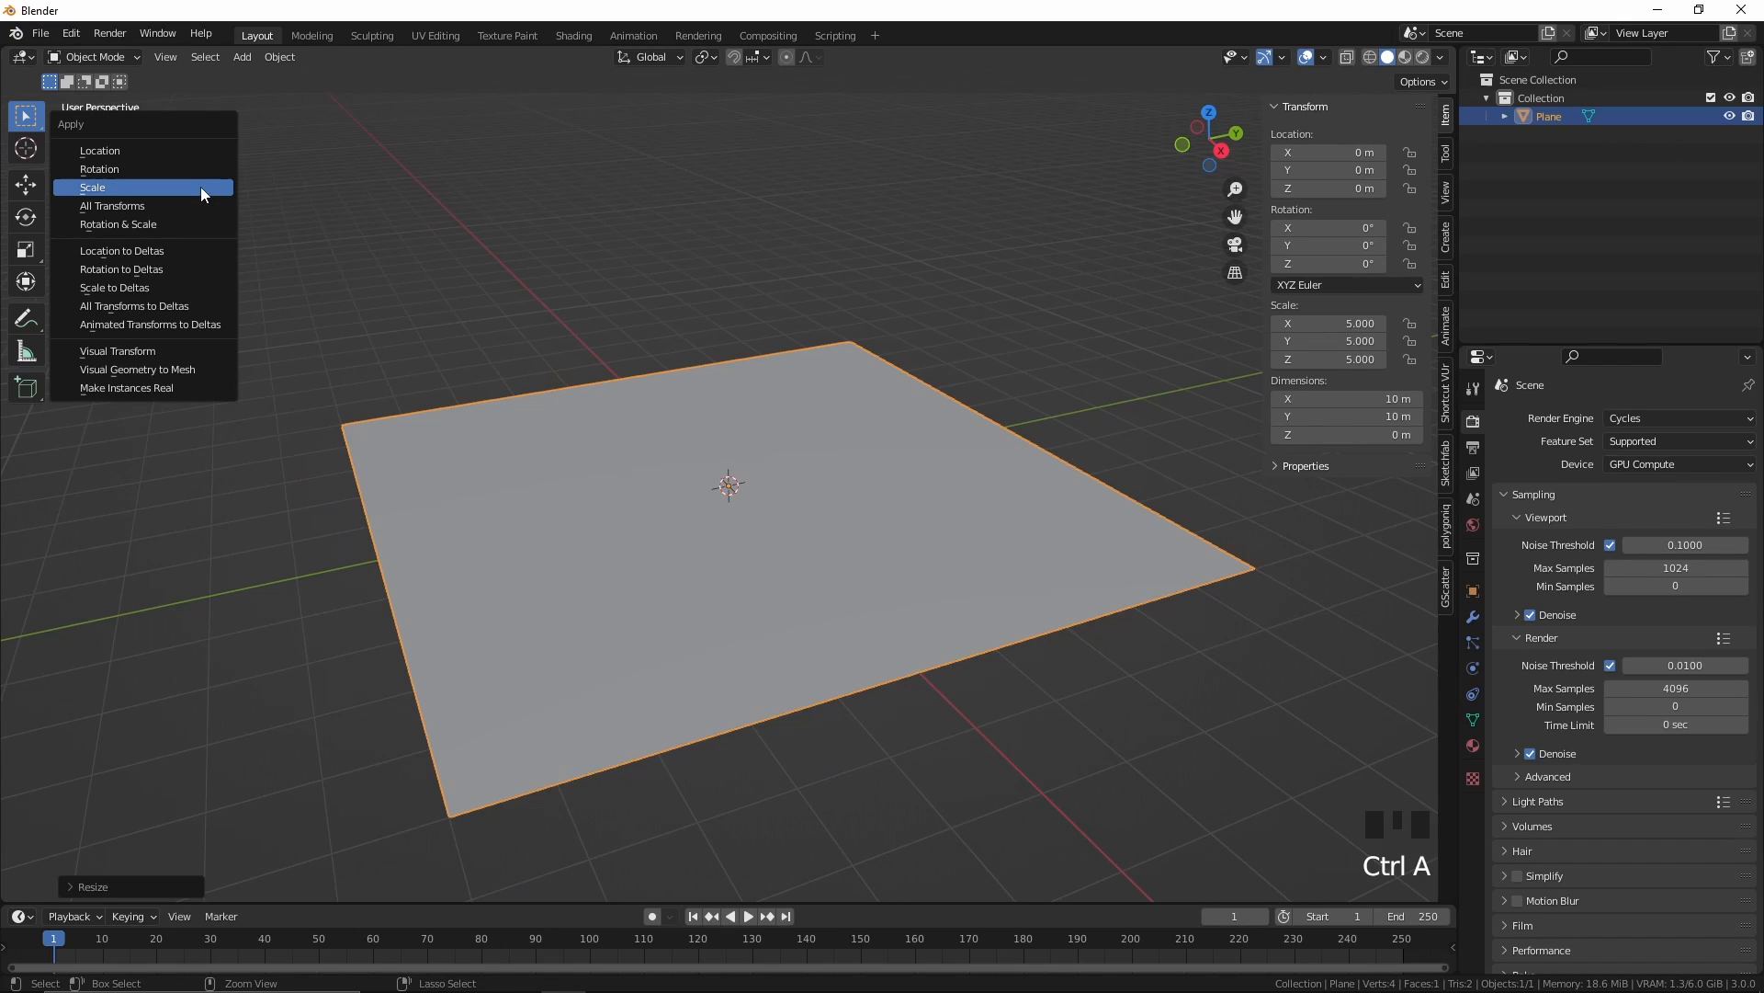
{"action": "left_click", "coordinate": [120, 187]}
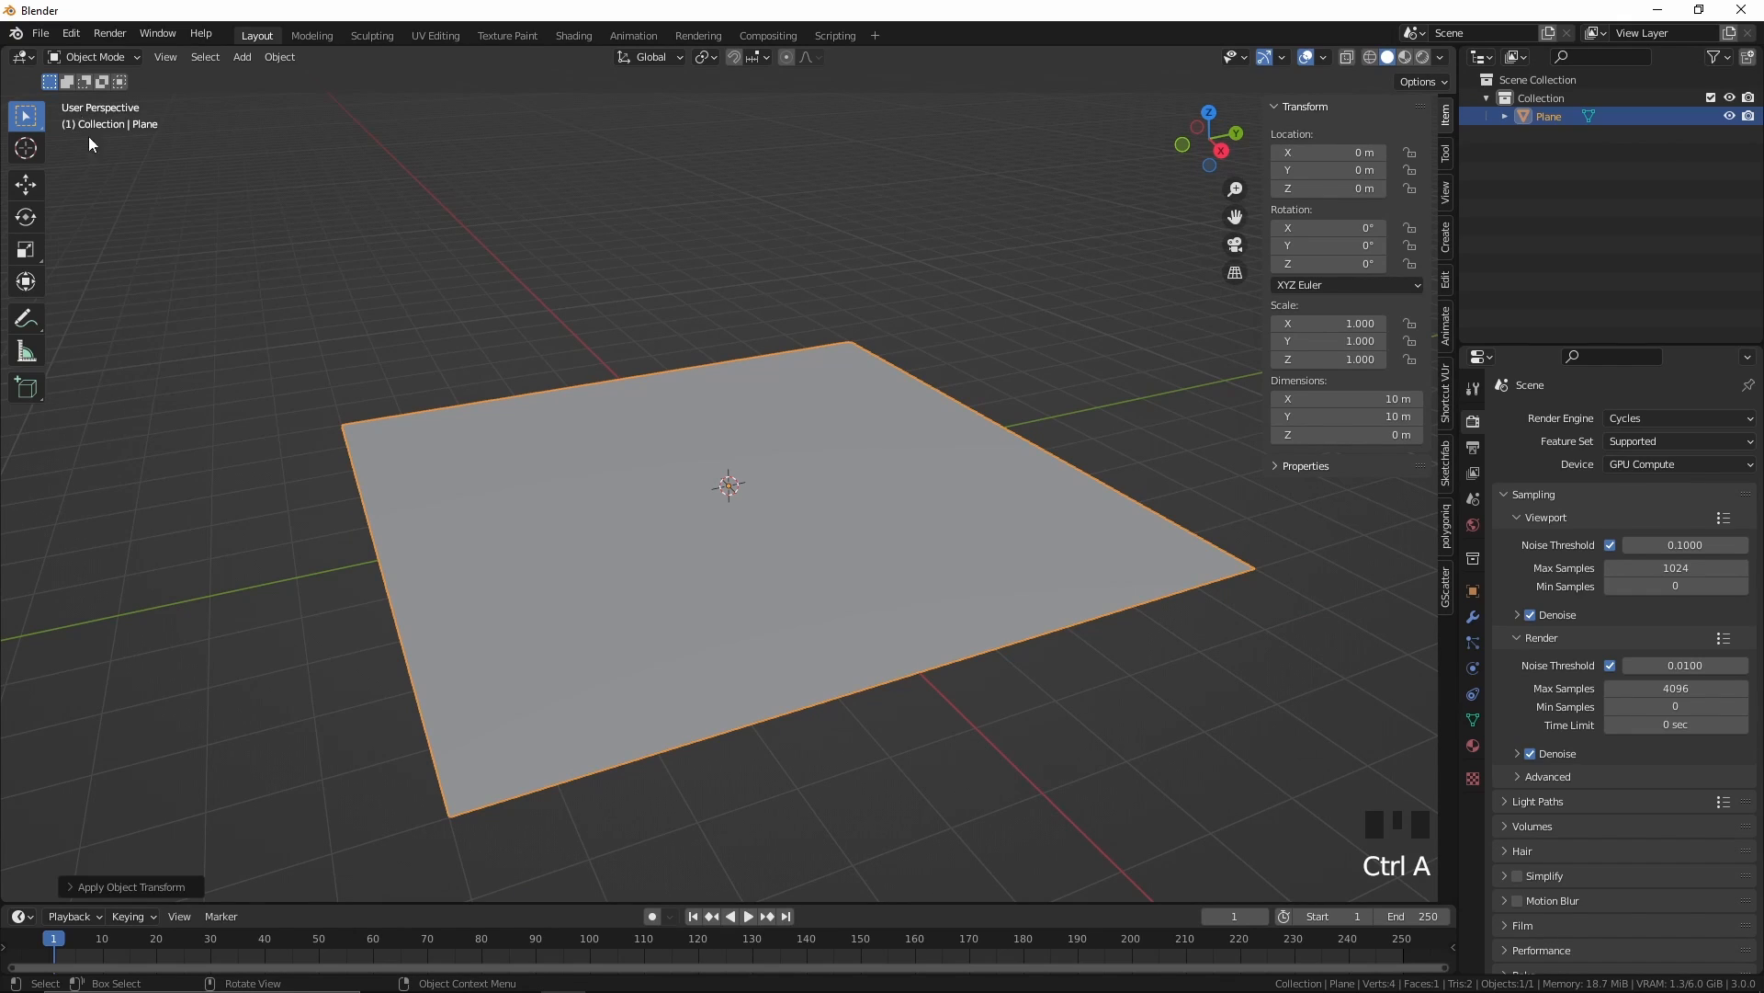
Step: Append the Pathway Generator node tree from the Procedural Pathway Generator Blender 3.0.blend file
{"action": "left_click", "coordinate": [40, 34]}
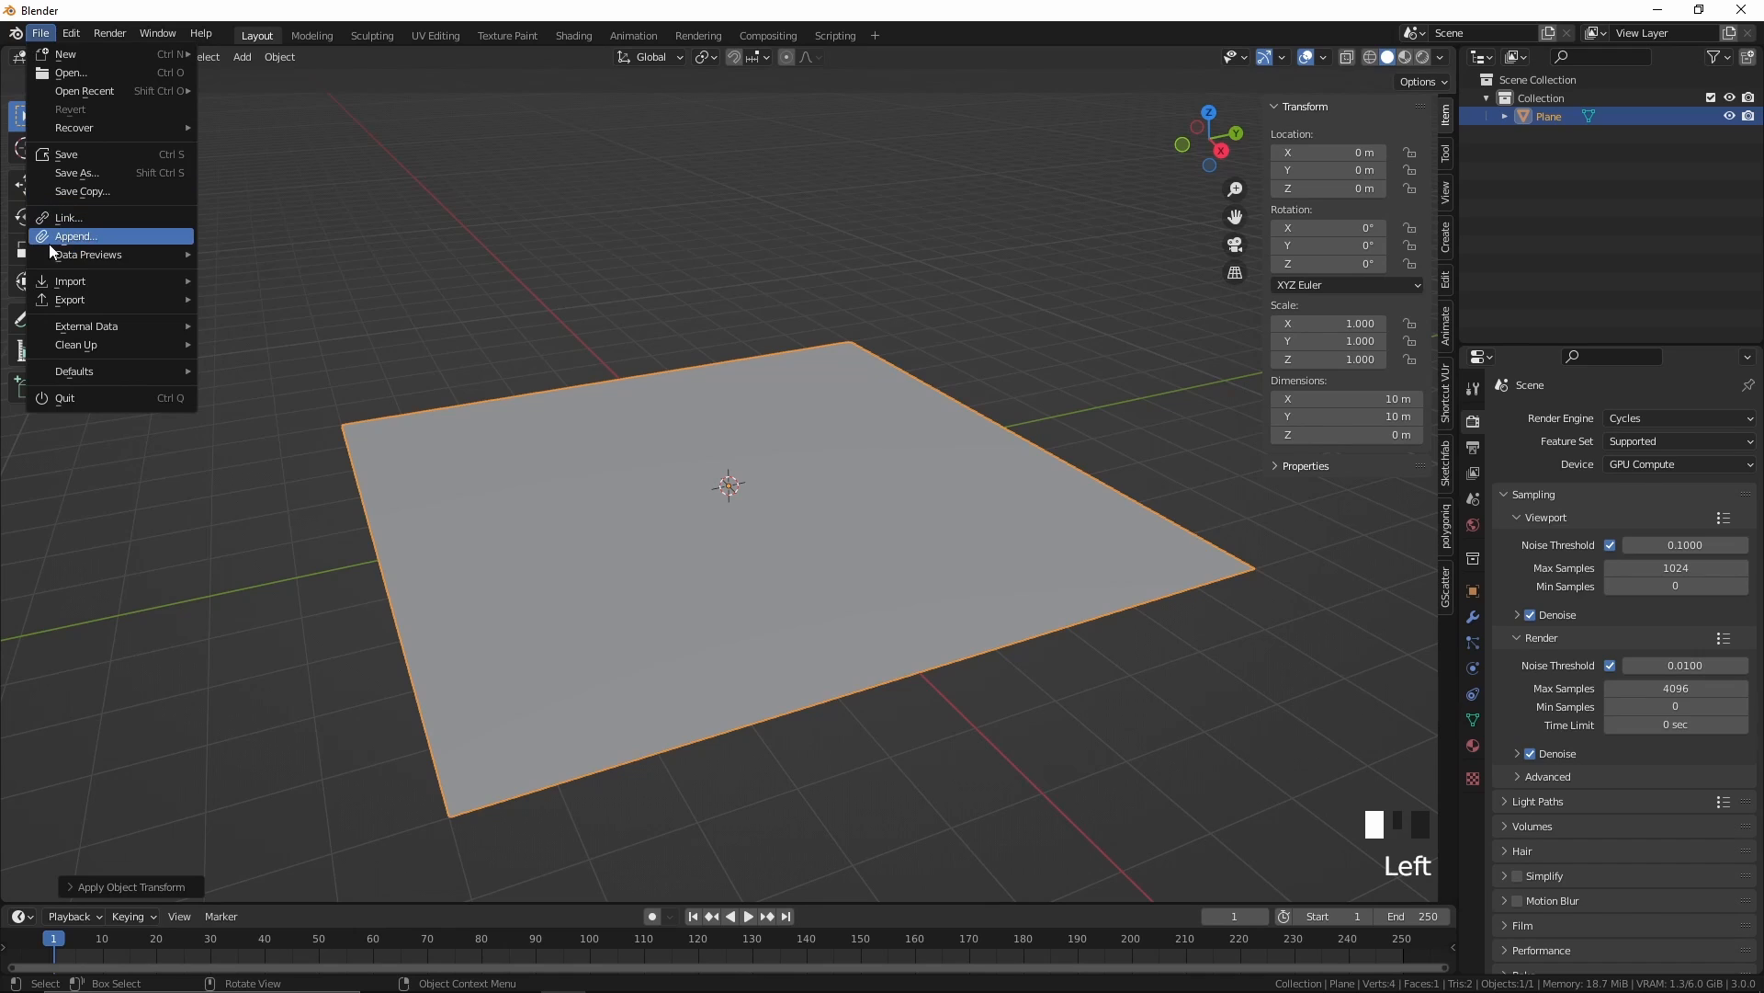
{"action": "left_click", "coordinate": [75, 237]}
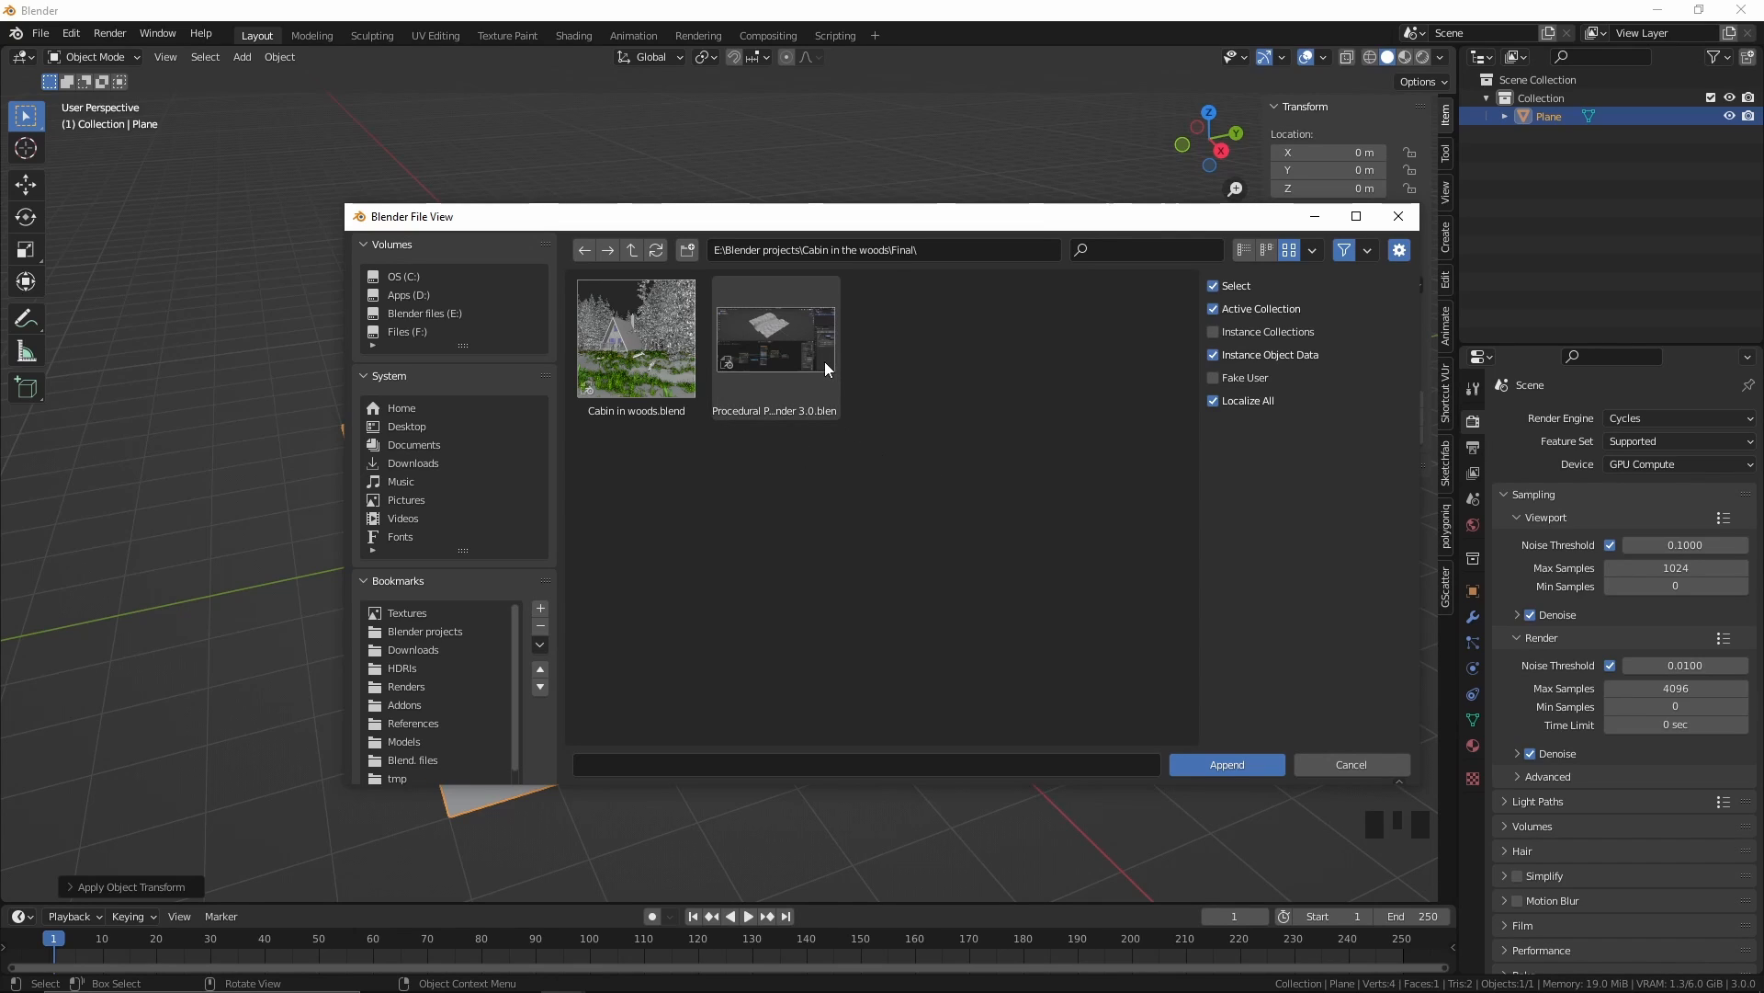
{"action": "double_click", "coordinate": [796, 342]}
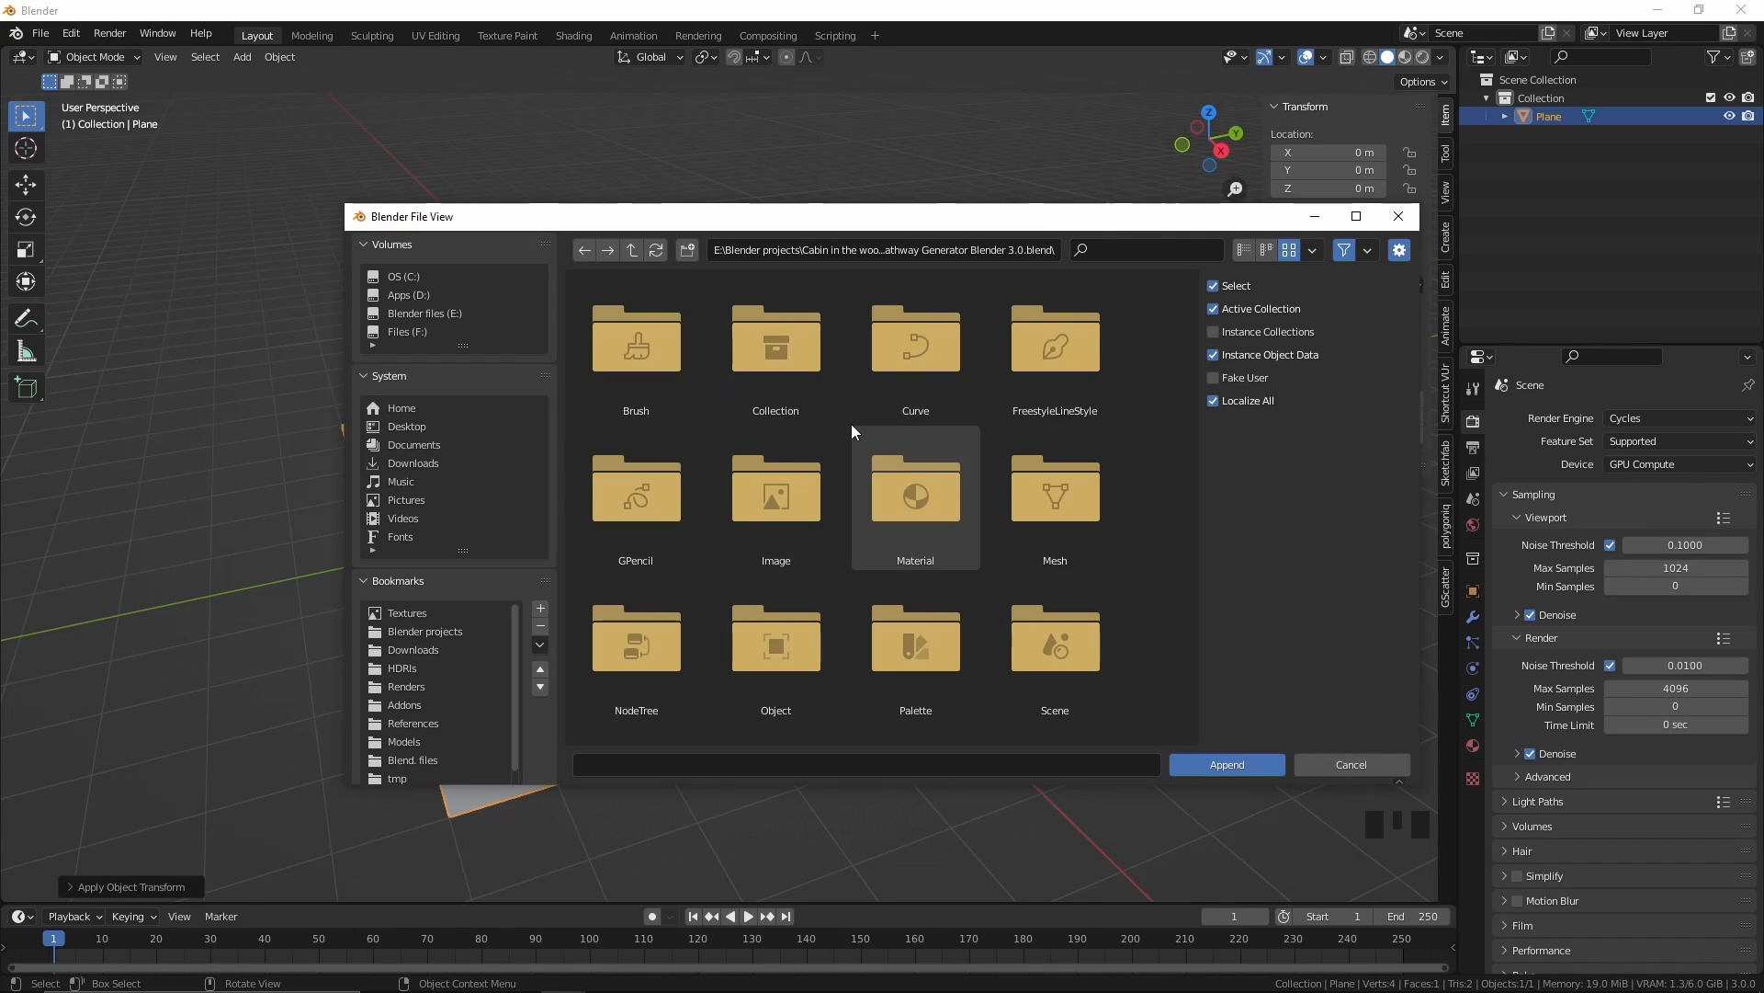
{"action": "double_click", "coordinate": [643, 632]}
{"action": "left_click", "coordinate": [647, 364]}
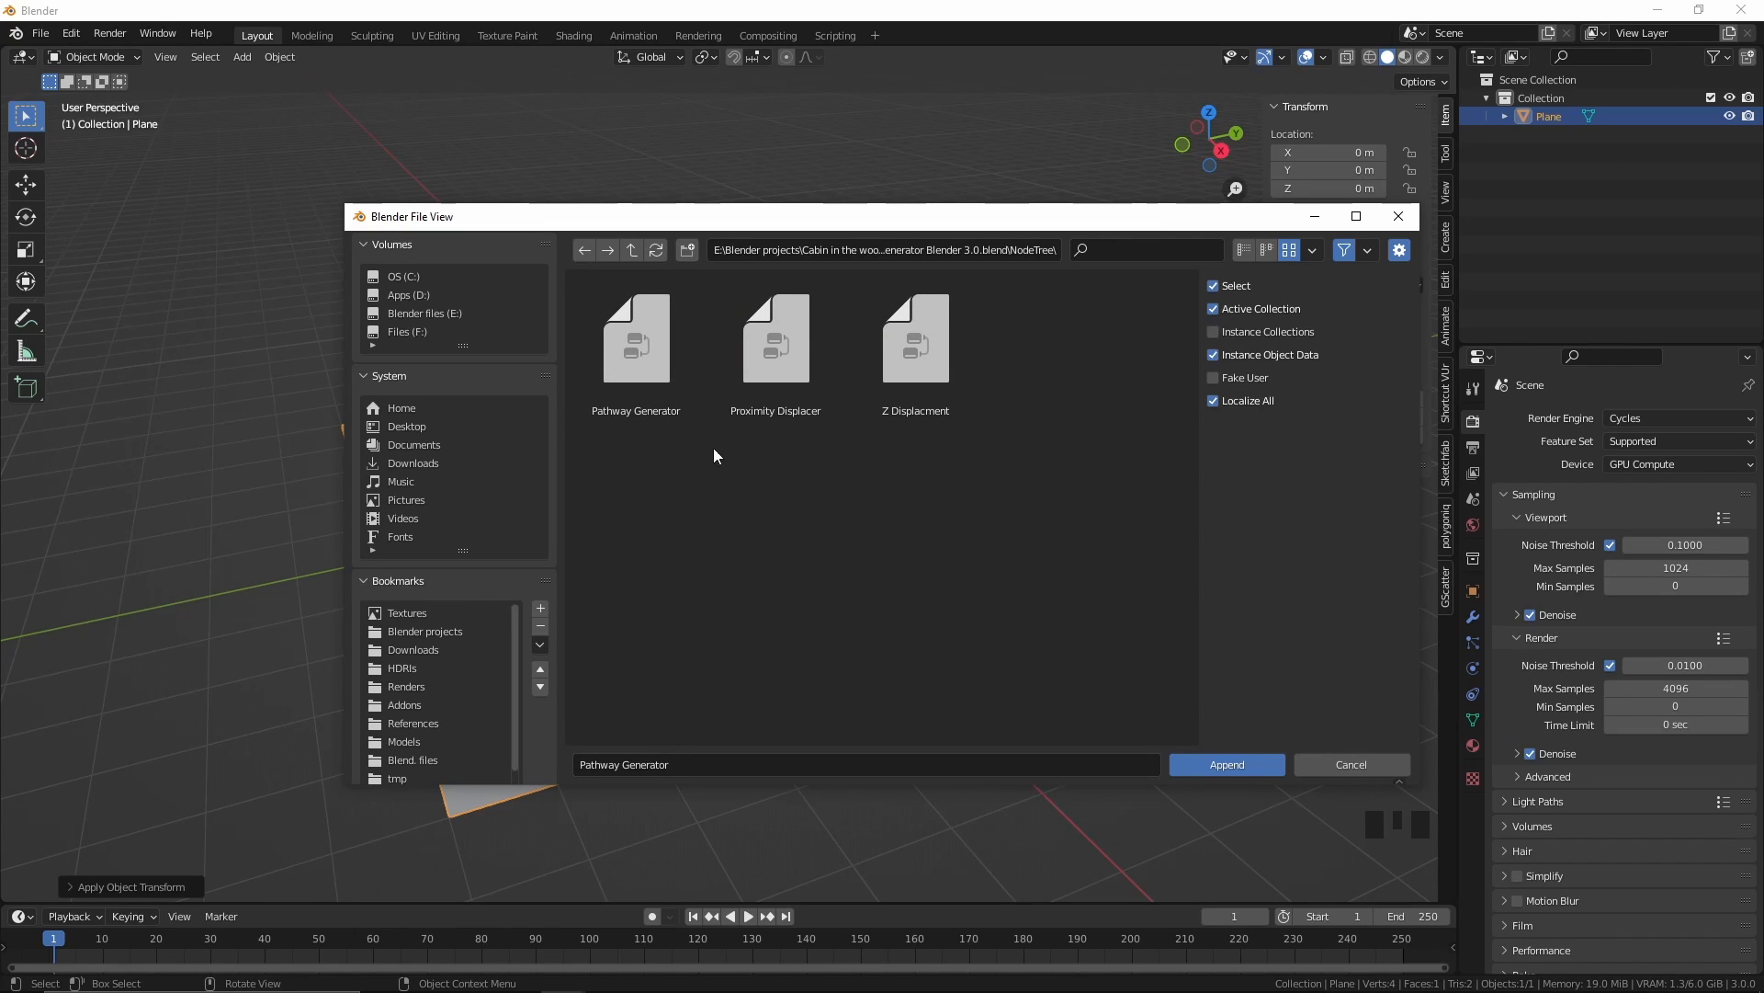
{"action": "left_click", "coordinate": [659, 401]}
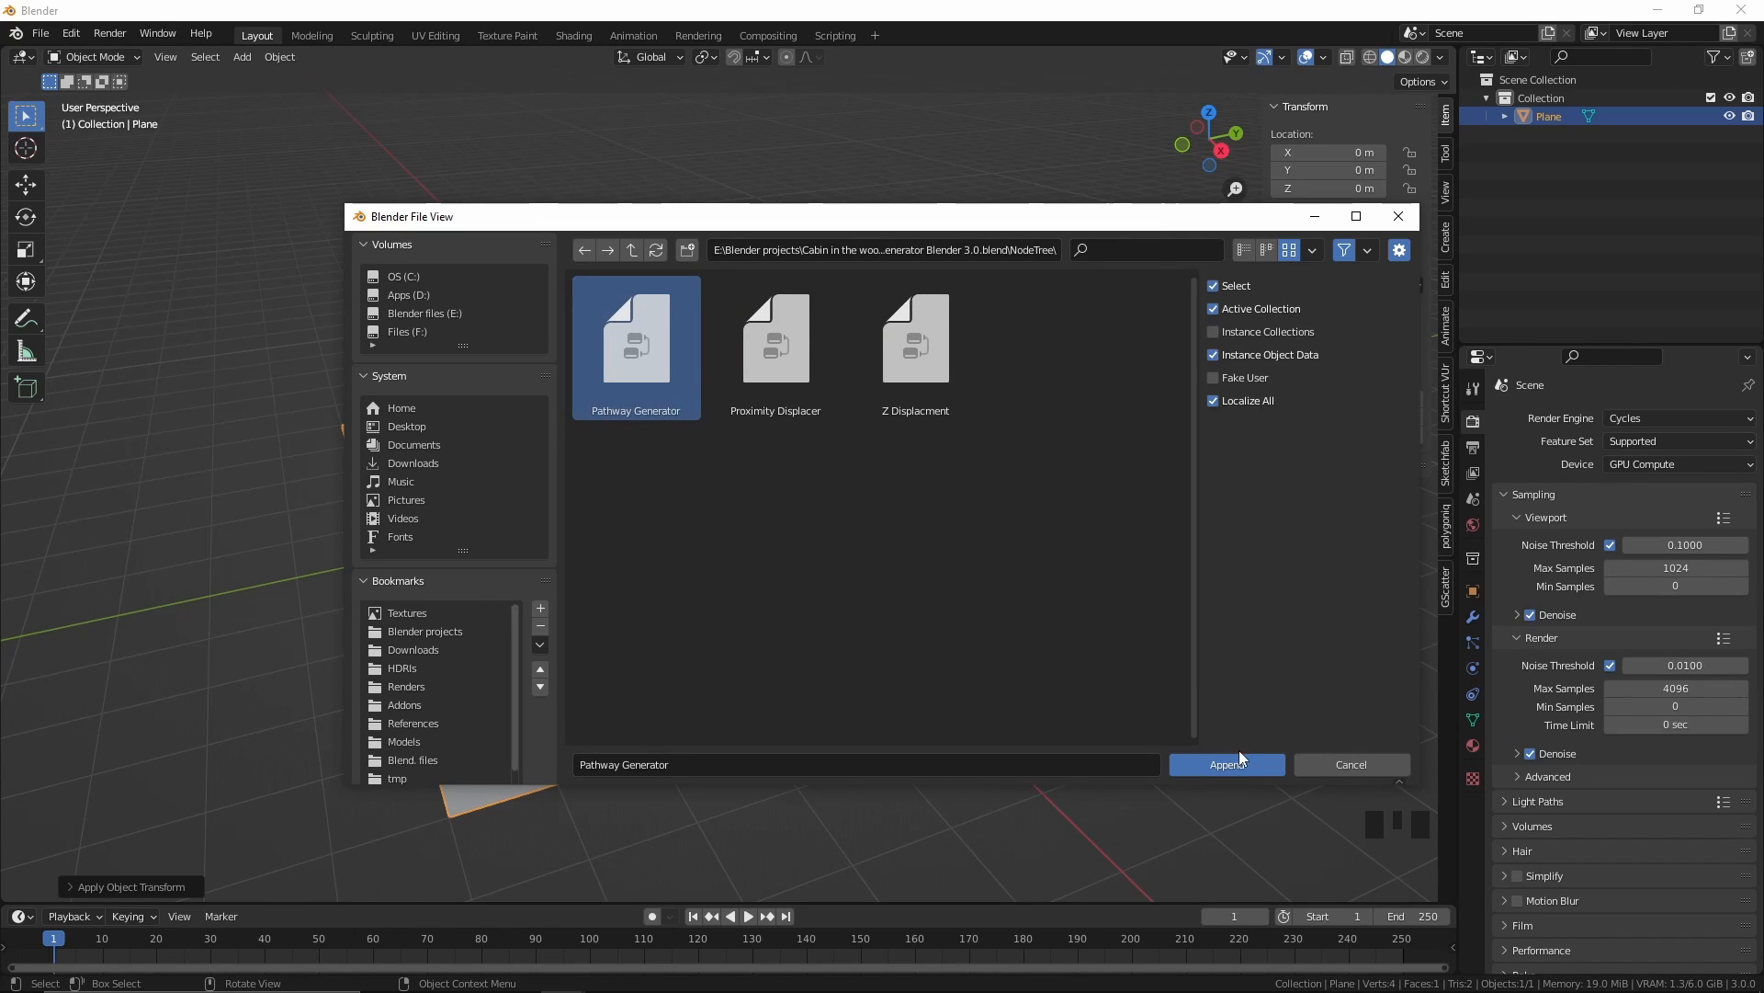
{"action": "left_click", "coordinate": [1213, 767]}
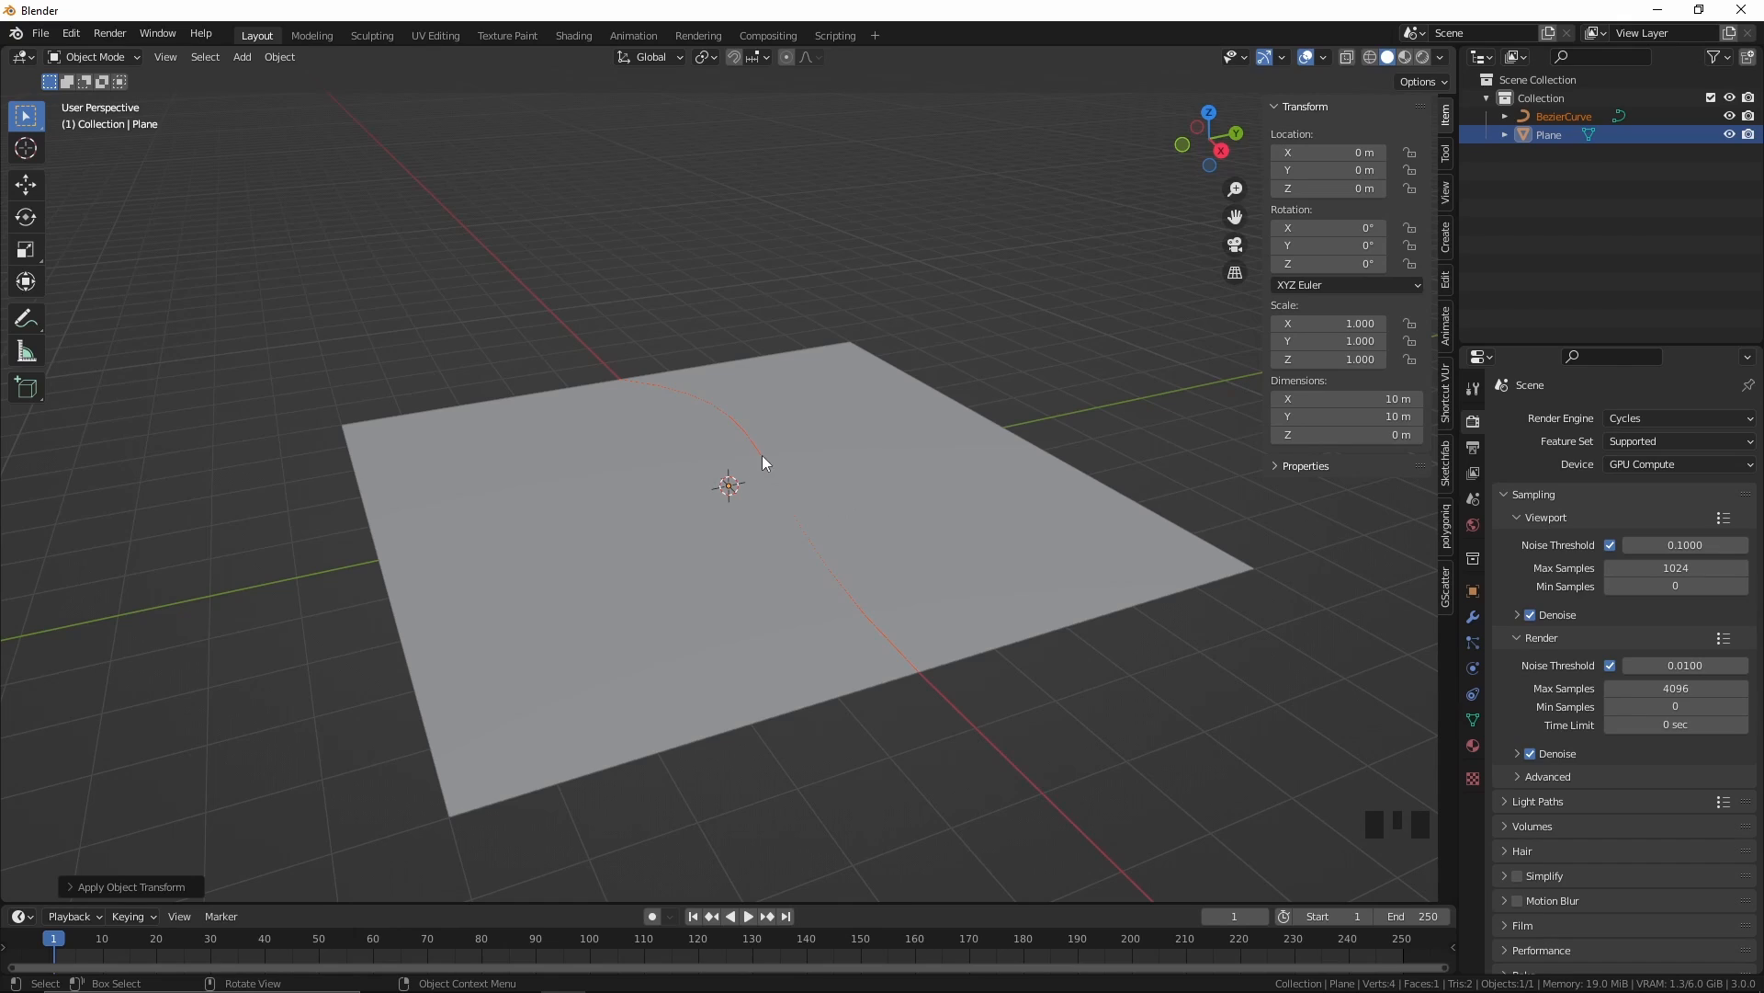
Step: Add a Geometry Nodes modifier to the plane and assign the Pathway Generator node group to it
{"action": "left_click", "coordinate": [738, 466]}
{"action": "key", "text": "ctrl+z"}
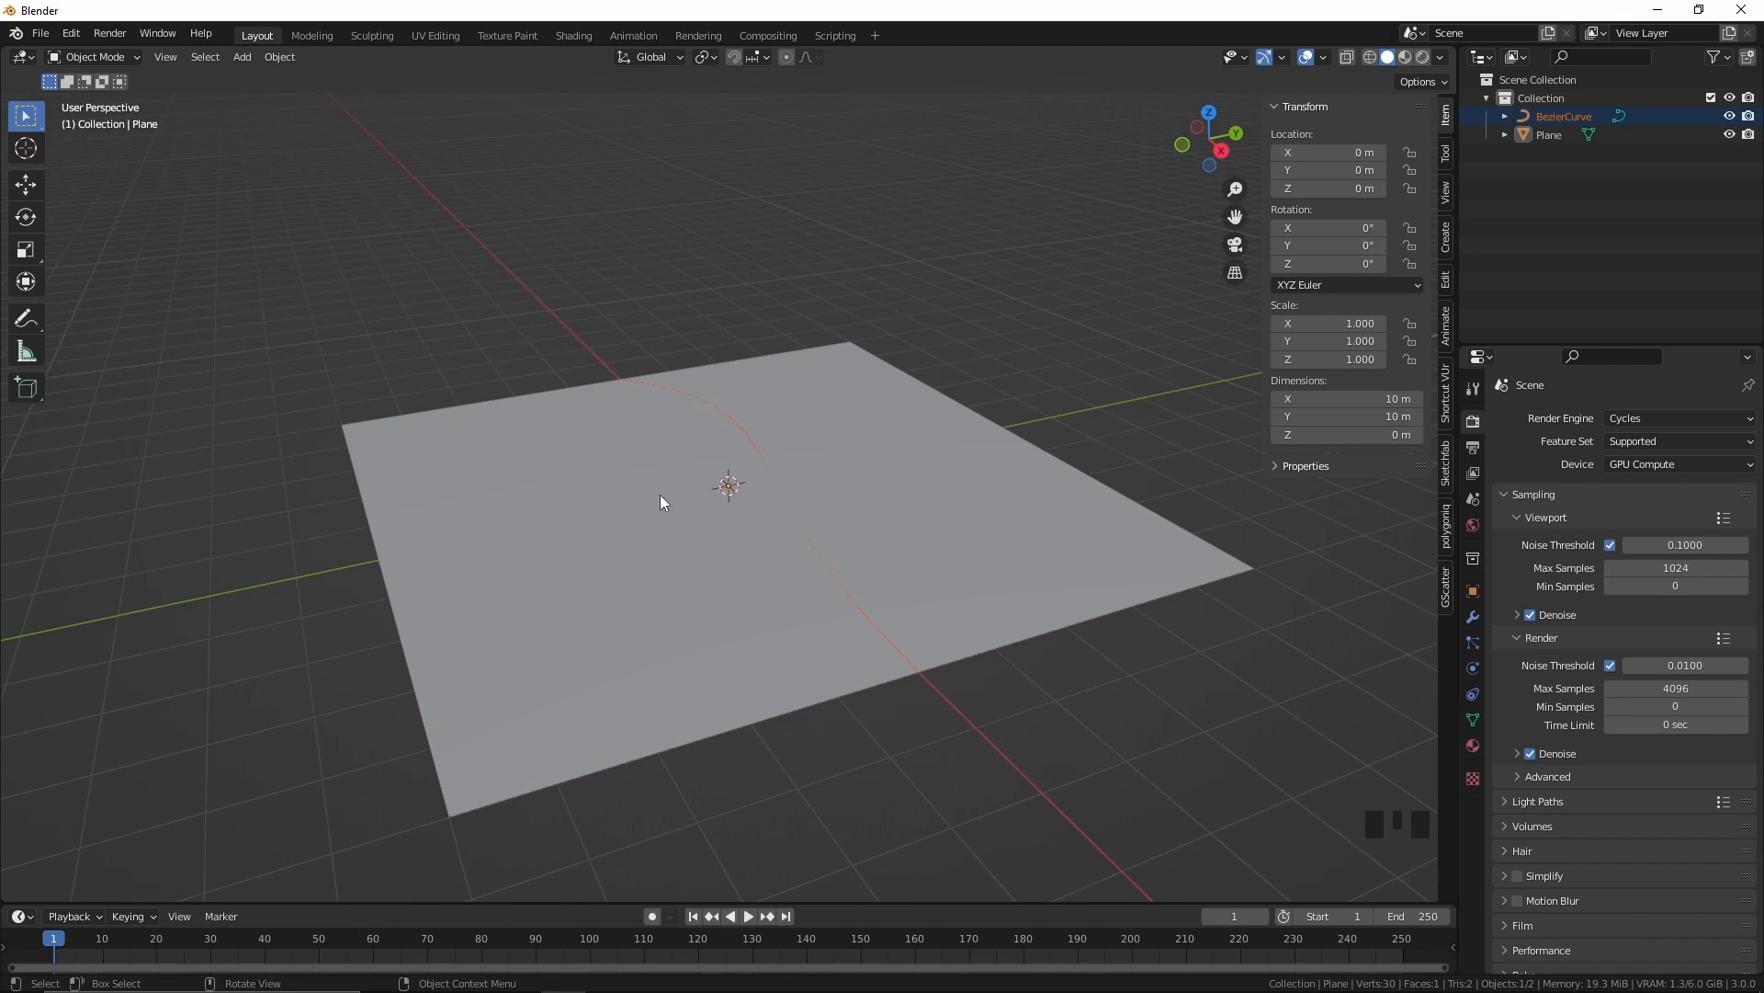
{"action": "left_click", "coordinate": [374, 445]}
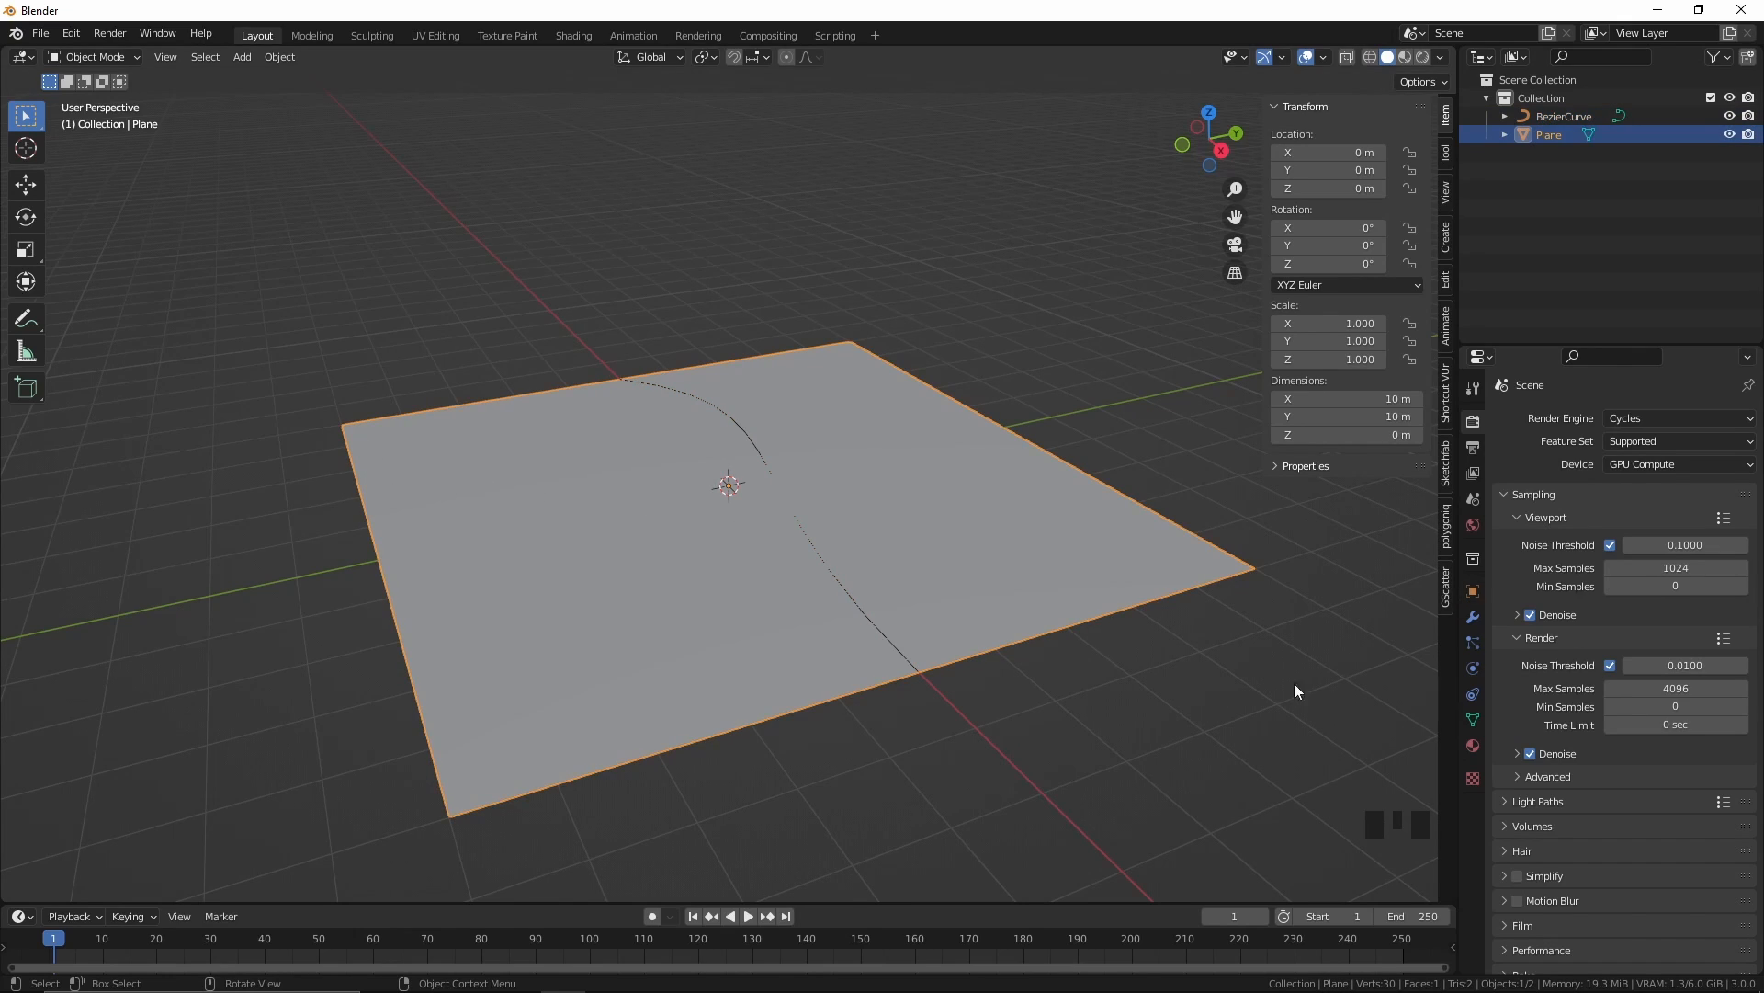
{"action": "left_click", "coordinate": [1473, 618]}
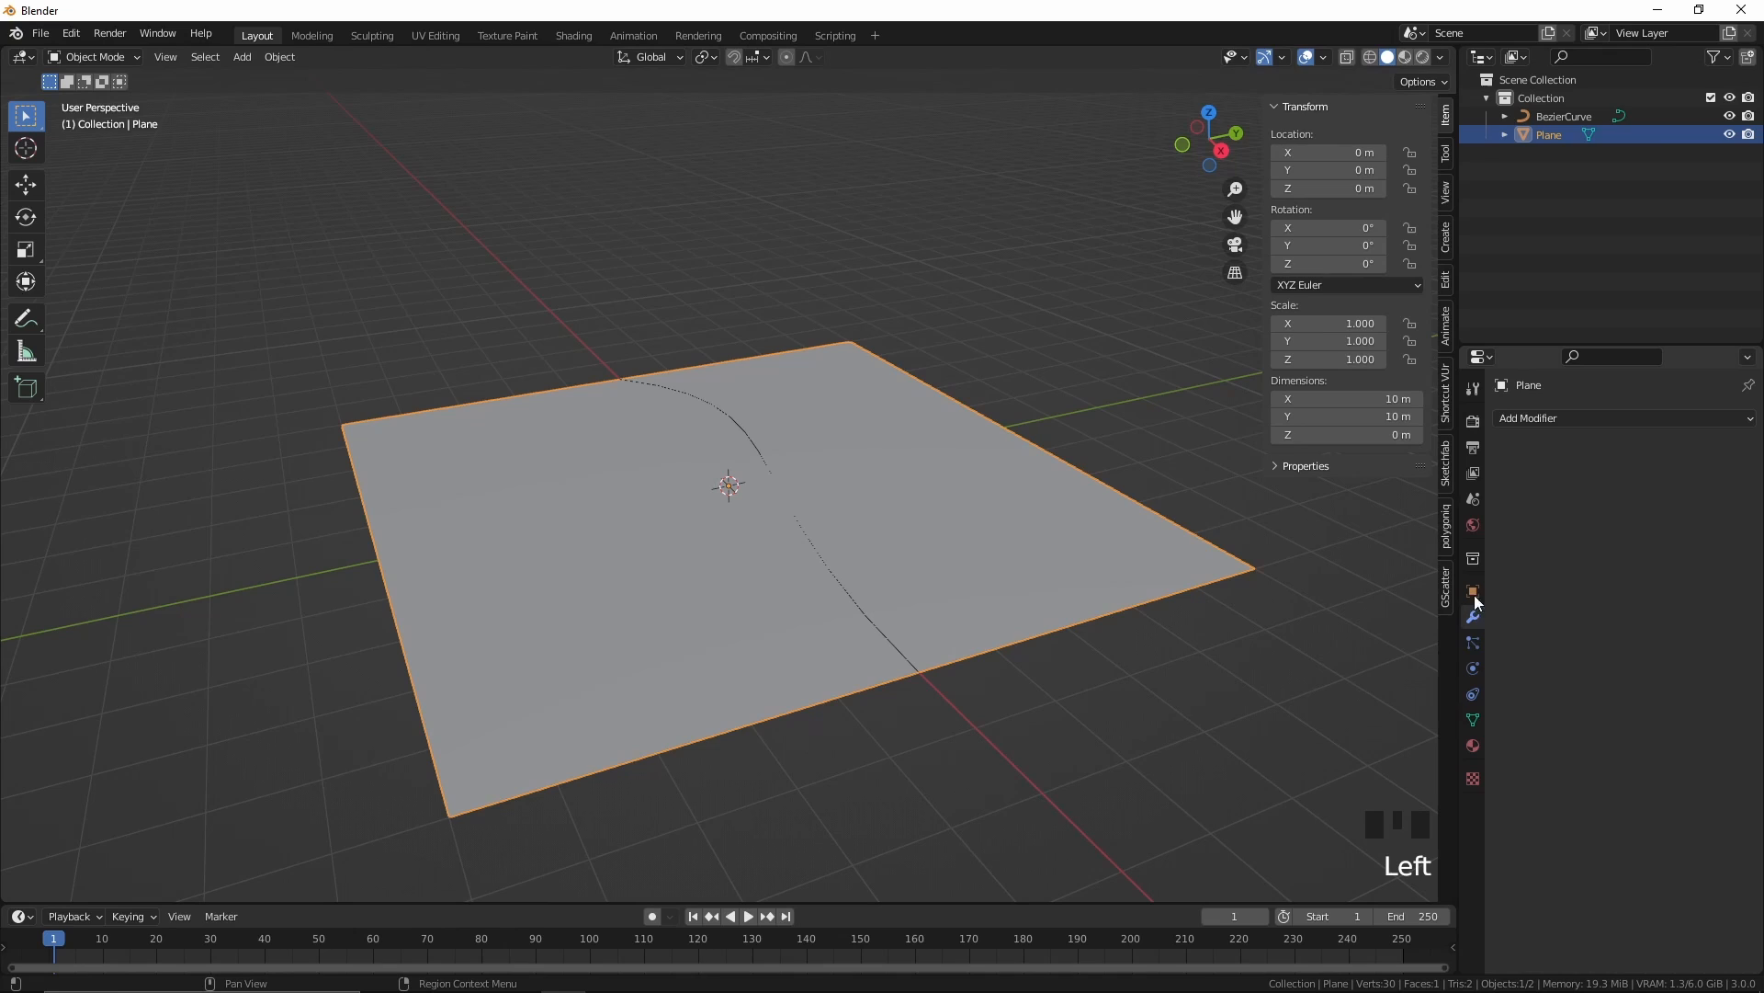
{"action": "left_click", "coordinate": [1518, 415]}
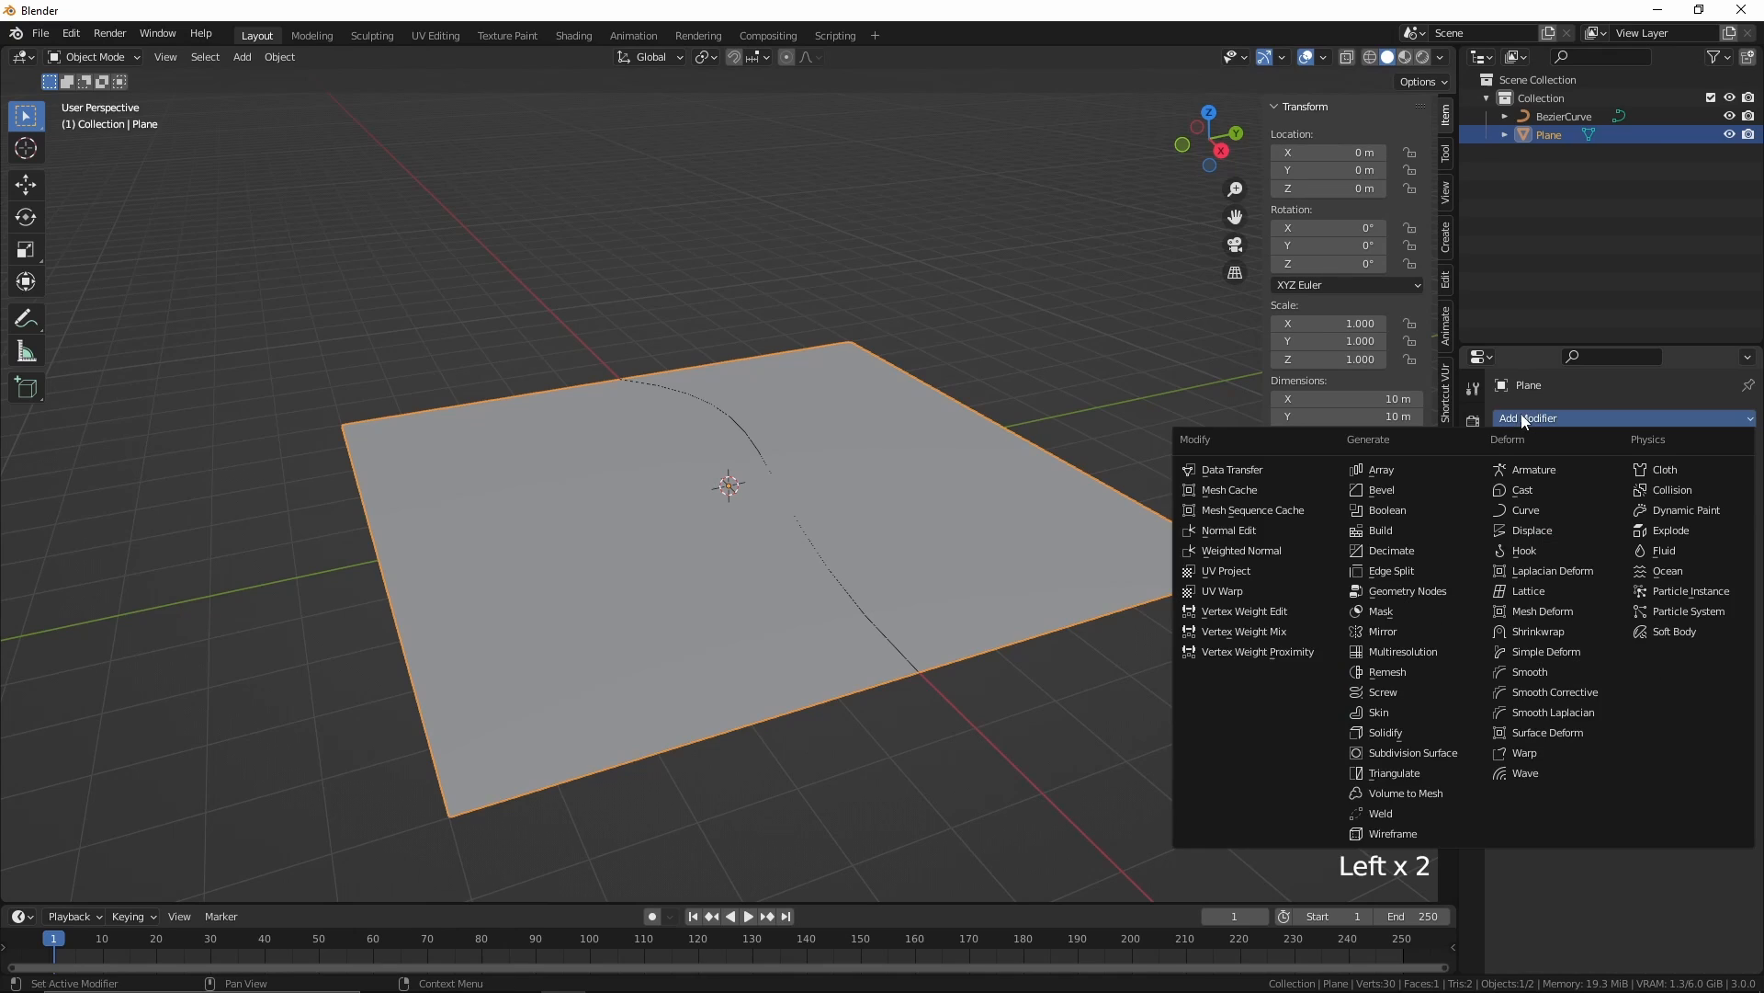
{"action": "left_click", "coordinate": [1420, 593]}
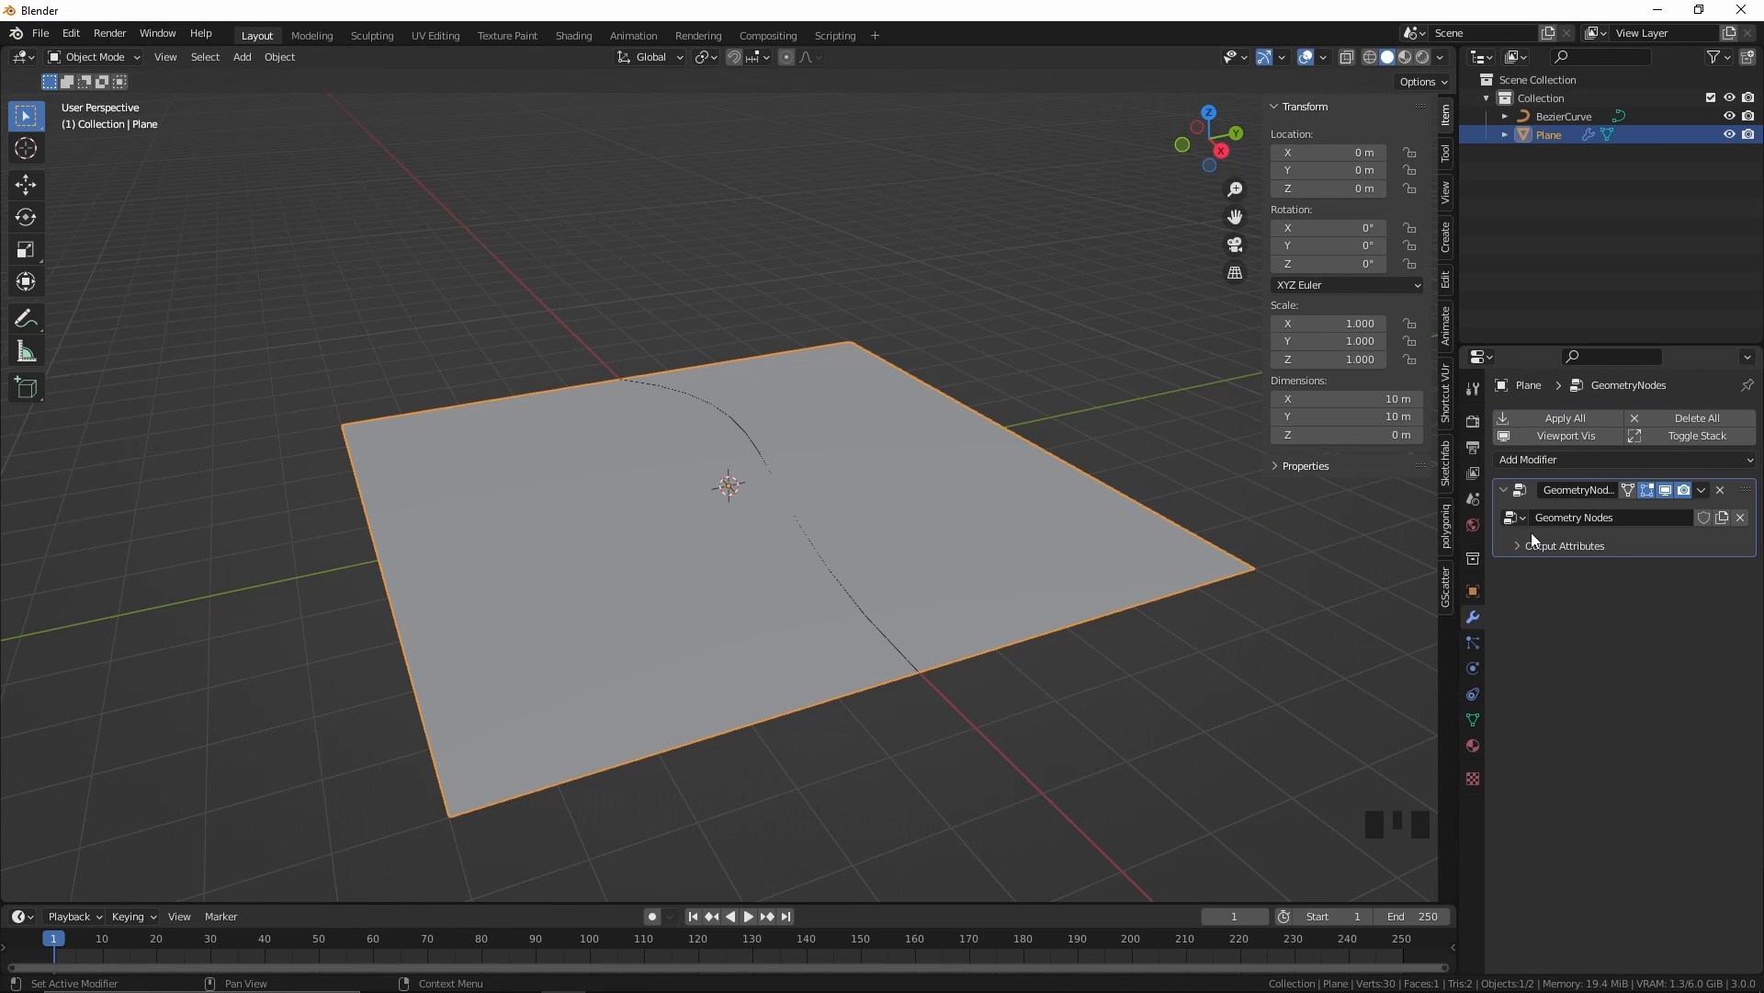
{"action": "left_click", "coordinate": [1515, 518]}
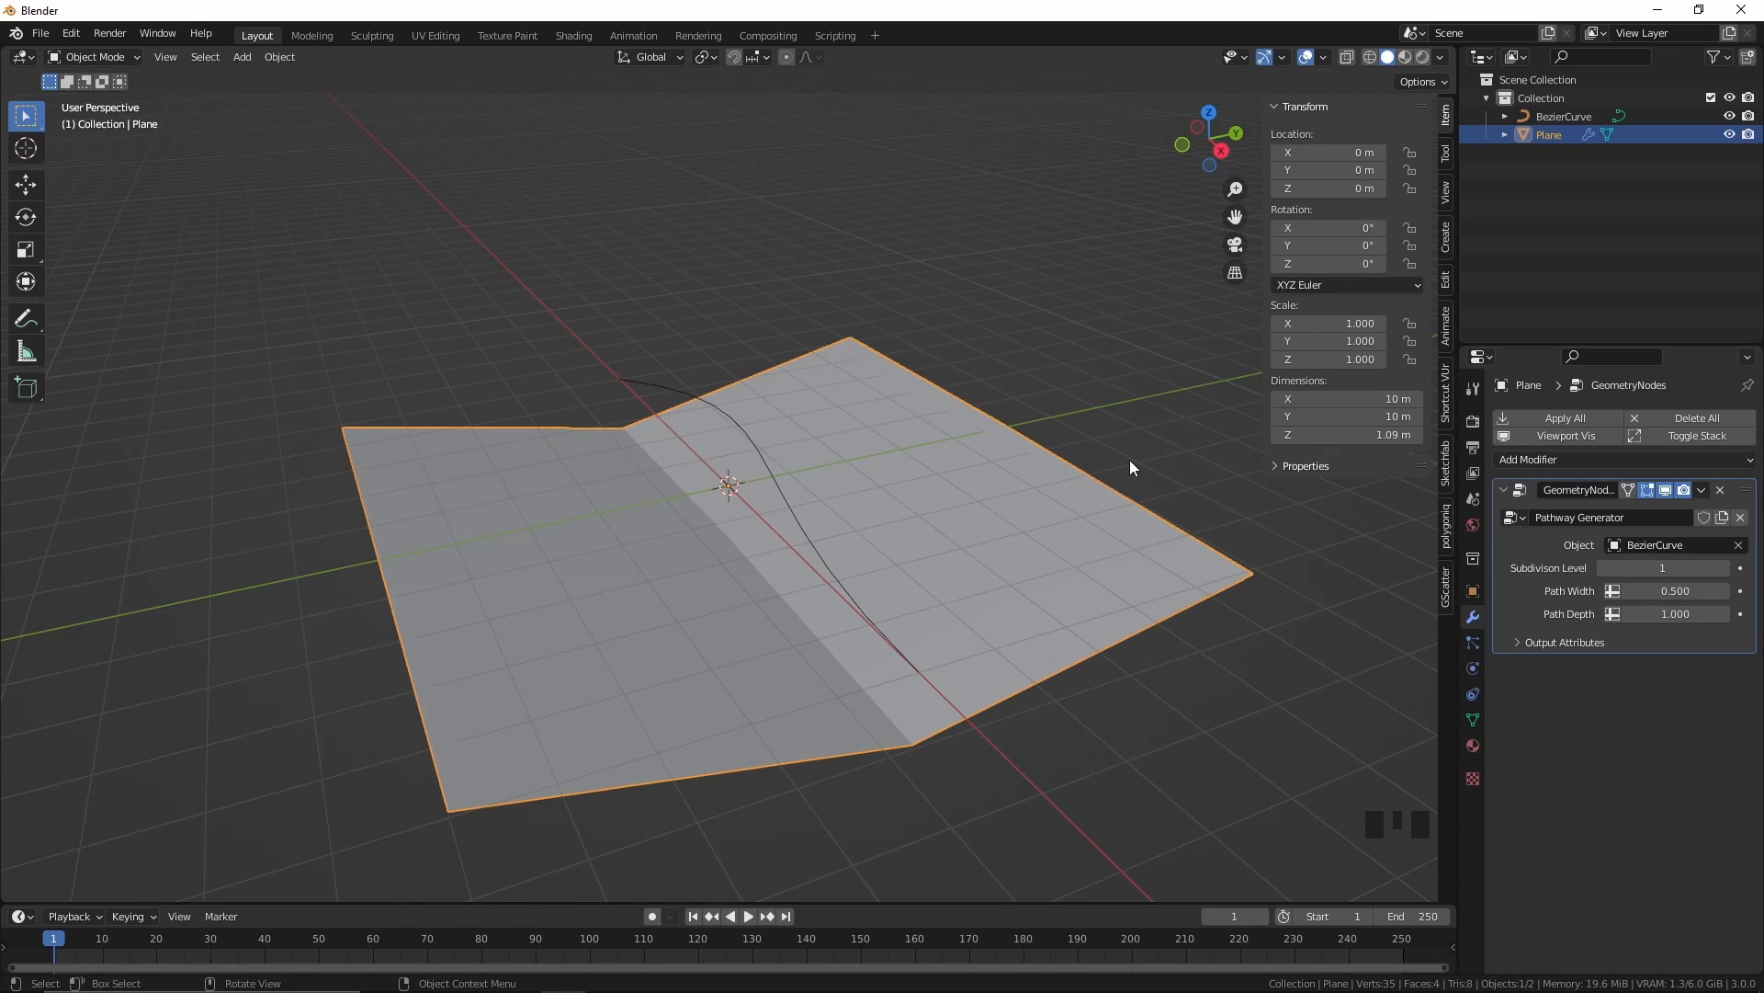
Step: Set the plane's Pathway Generator subdivision level to 6 and shade the terrain smooth
{"action": "middle_click_drag", "start_coordinate": [1131, 465], "coordinate": [1160, 656]}
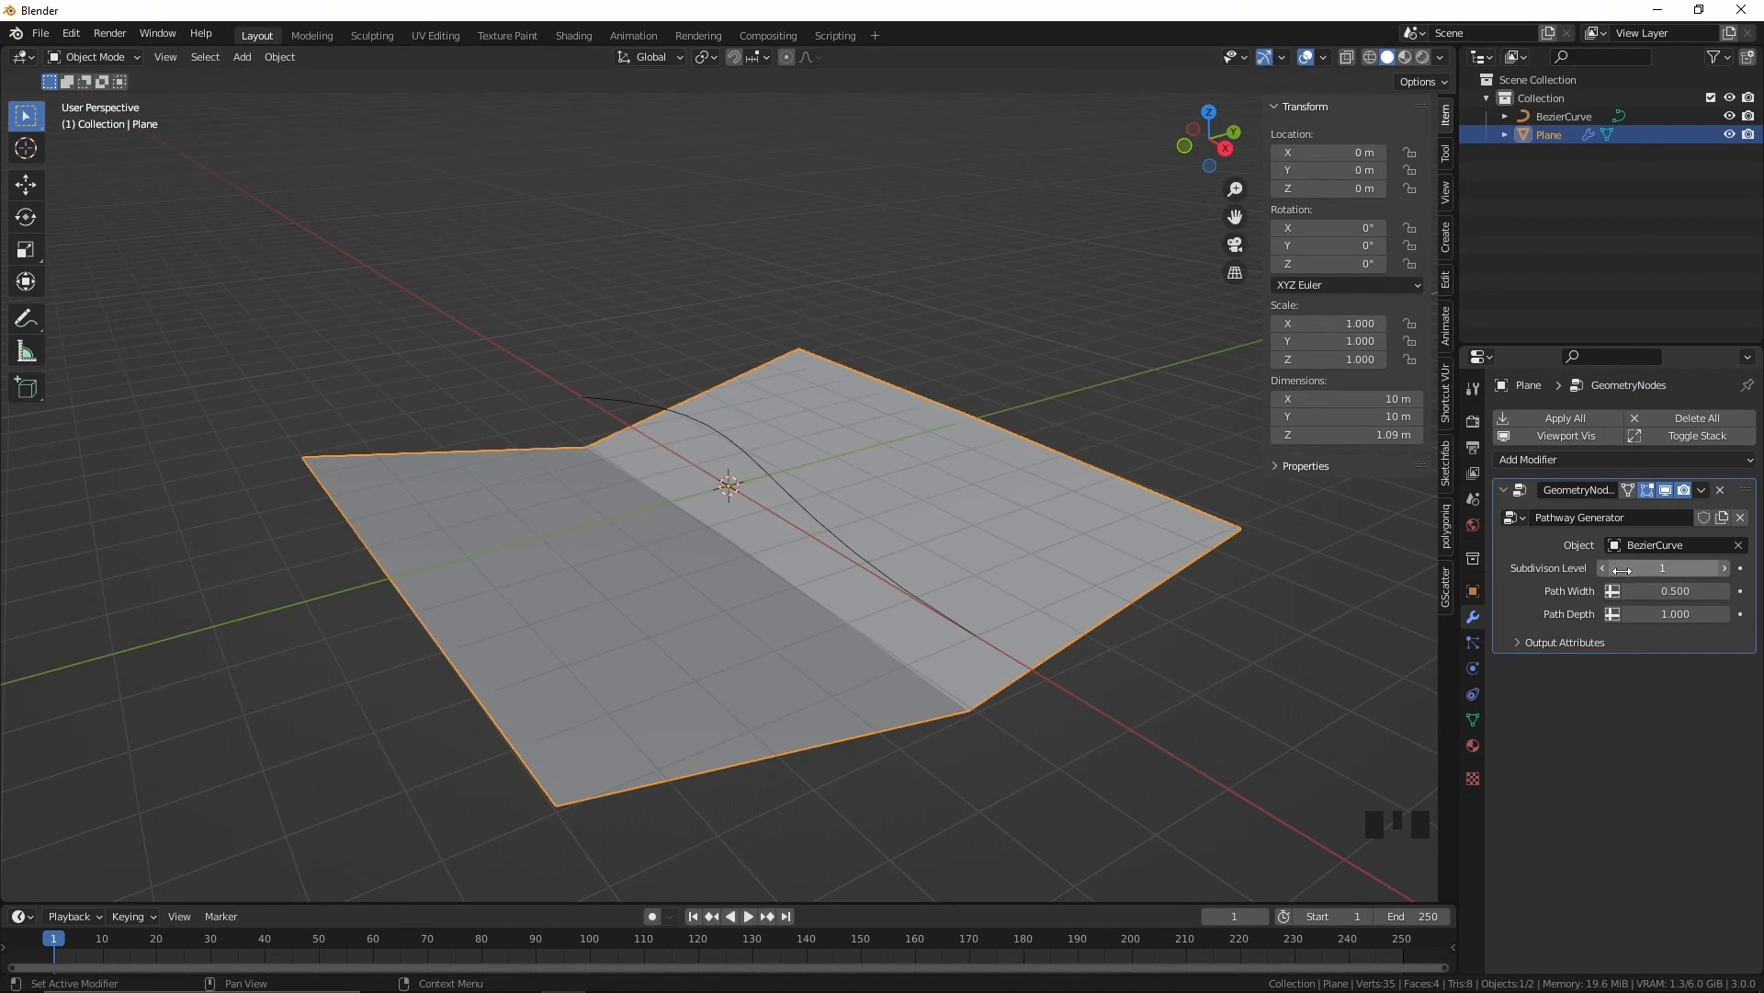
{"action": "left_click", "coordinate": [1622, 569]}
{"action": "left_click_drag", "start_coordinate": [1622, 570], "coordinate": [1682, 570]}
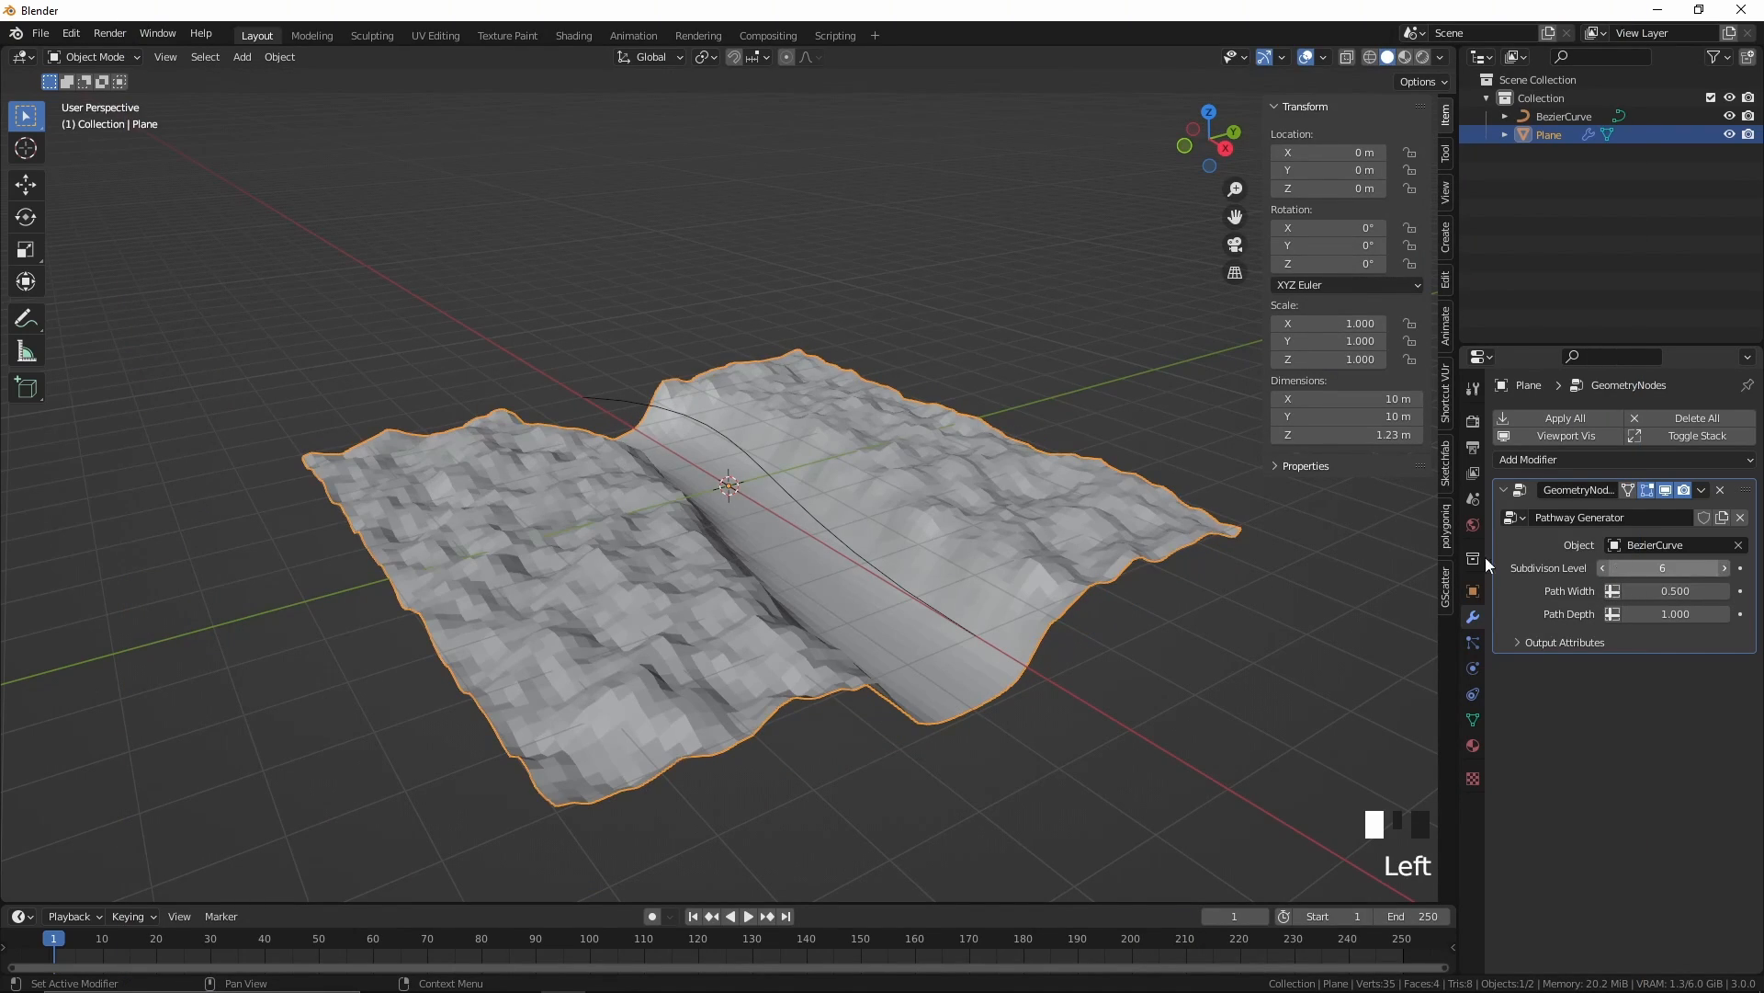
{"action": "middle_click_drag", "start_coordinate": [919, 501], "coordinate": [985, 499]}
{"action": "right_click", "coordinate": [979, 397]}
{"action": "left_click", "coordinate": [980, 398]}
{"action": "middle_click_drag", "start_coordinate": [981, 398], "coordinate": [697, 450]}
Step: Delete all control points of the Bezier curve in Edit Mode
{"action": "left_click", "coordinate": [658, 384]}
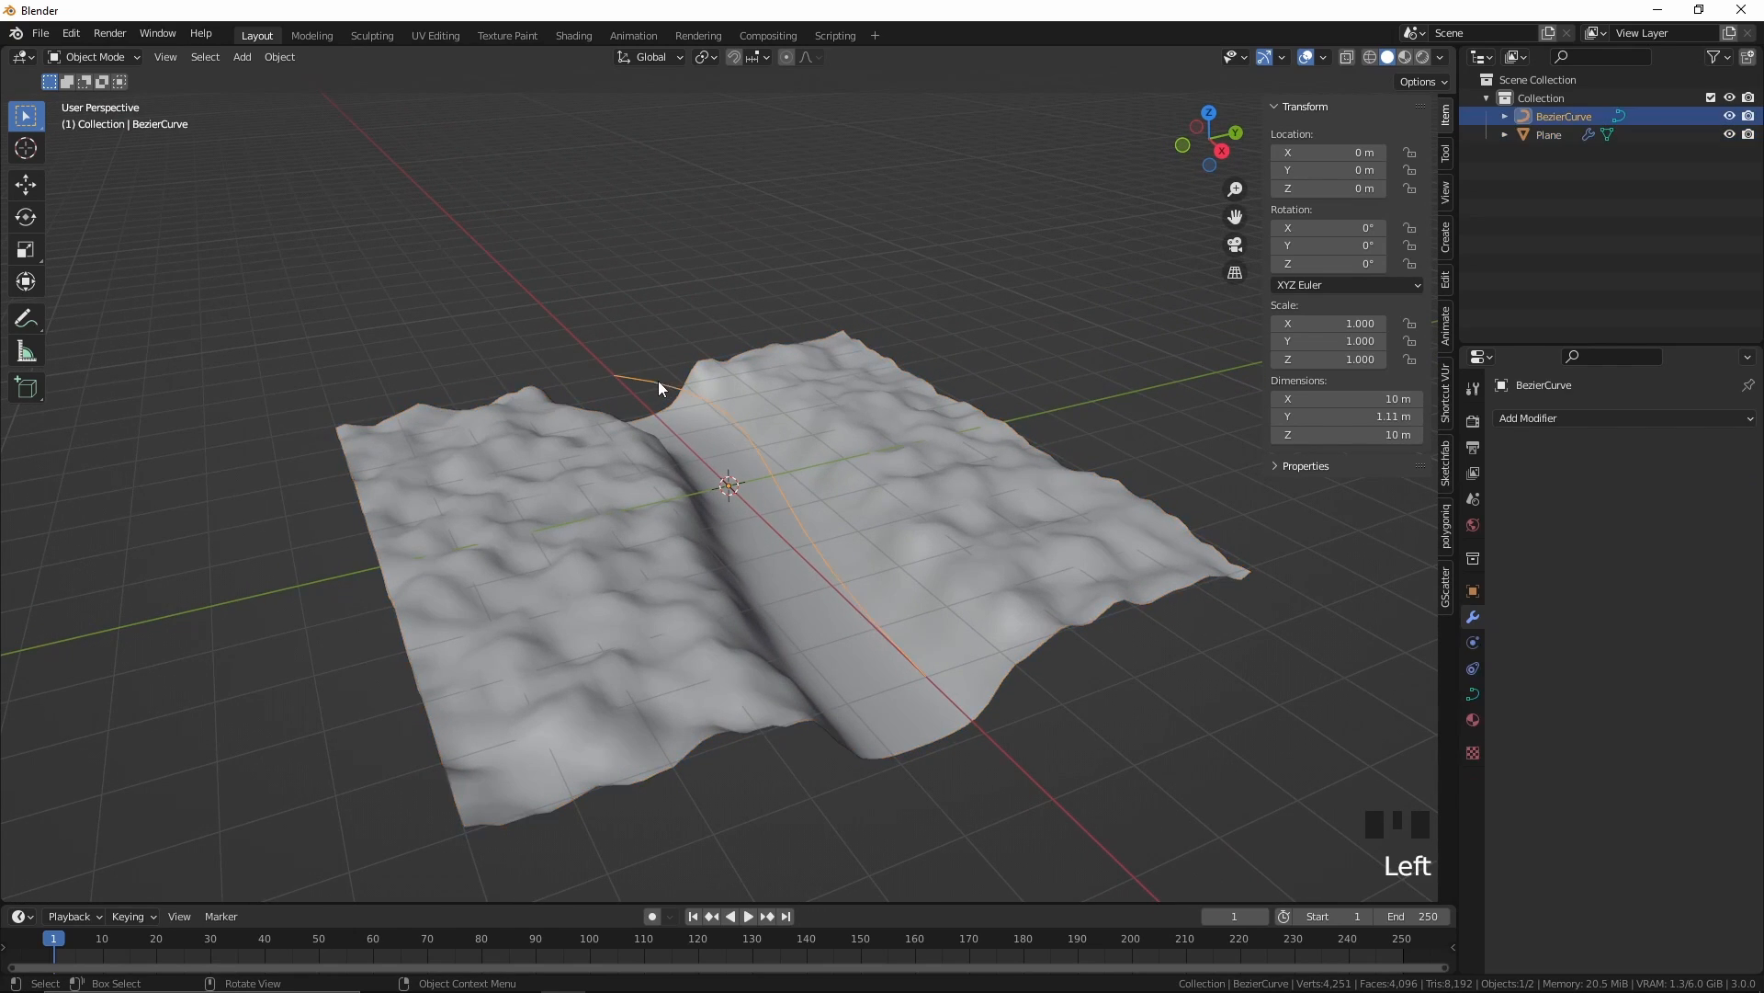
{"action": "key", "text": "Tab"}
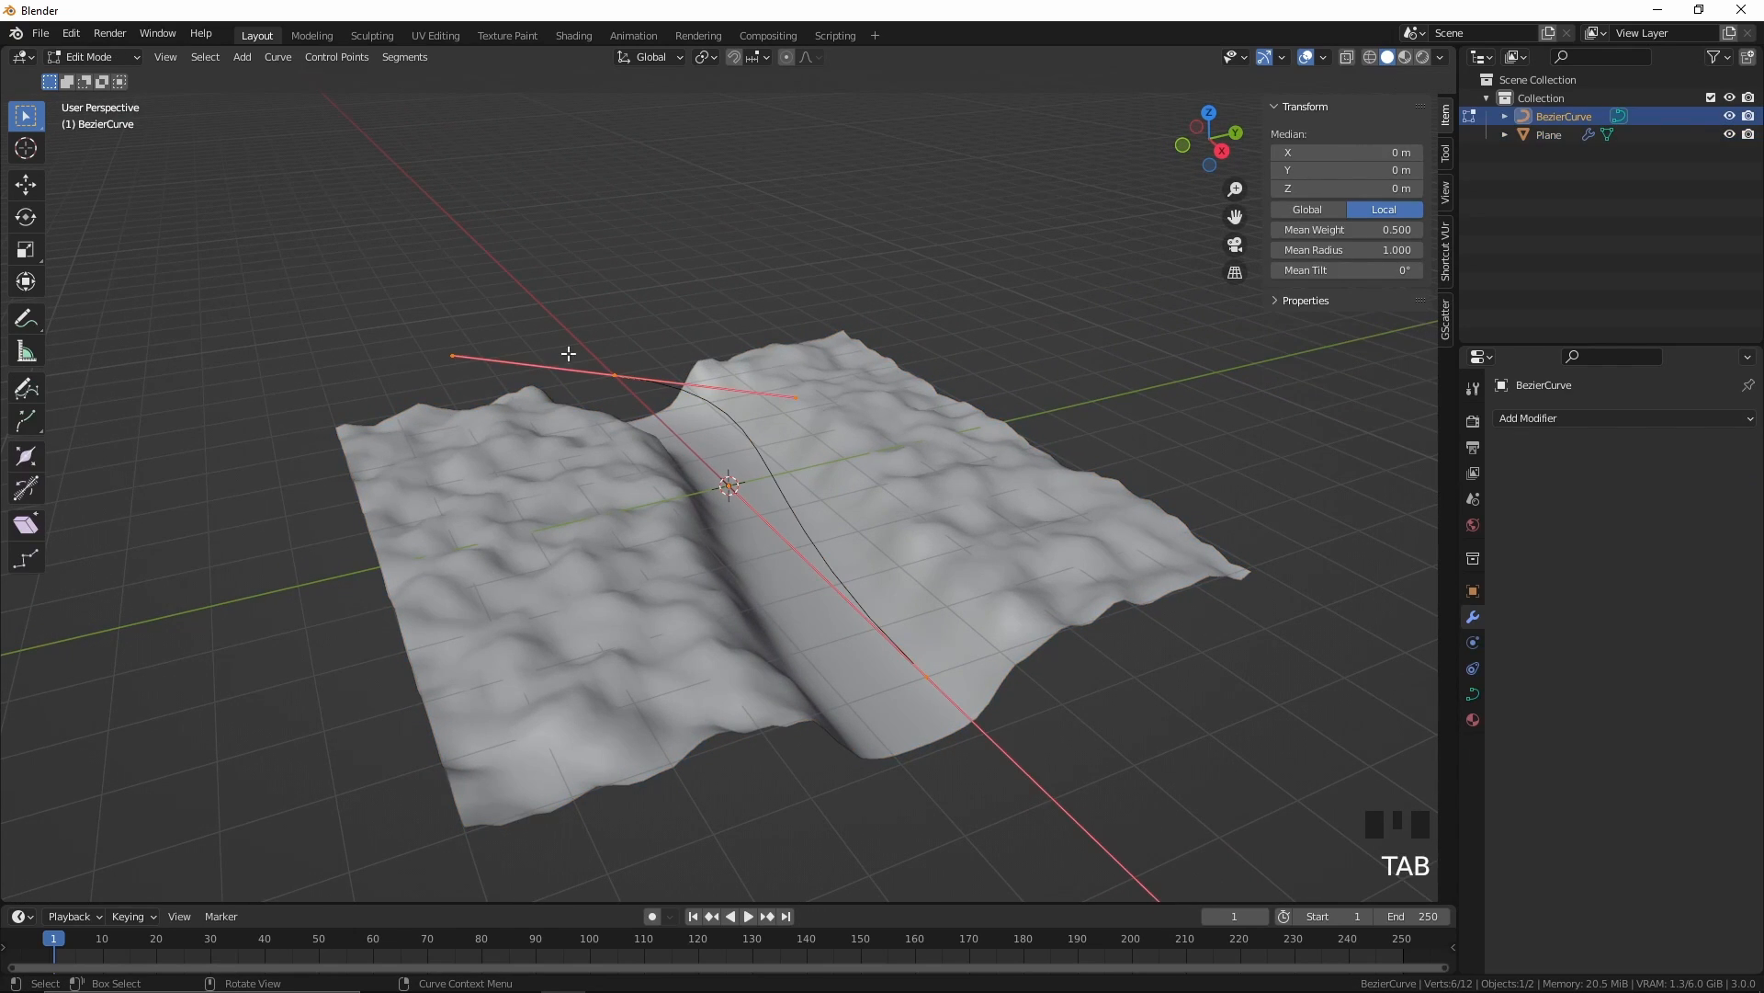
{"action": "key", "text": "x"}
{"action": "left_click", "coordinate": [637, 254]}
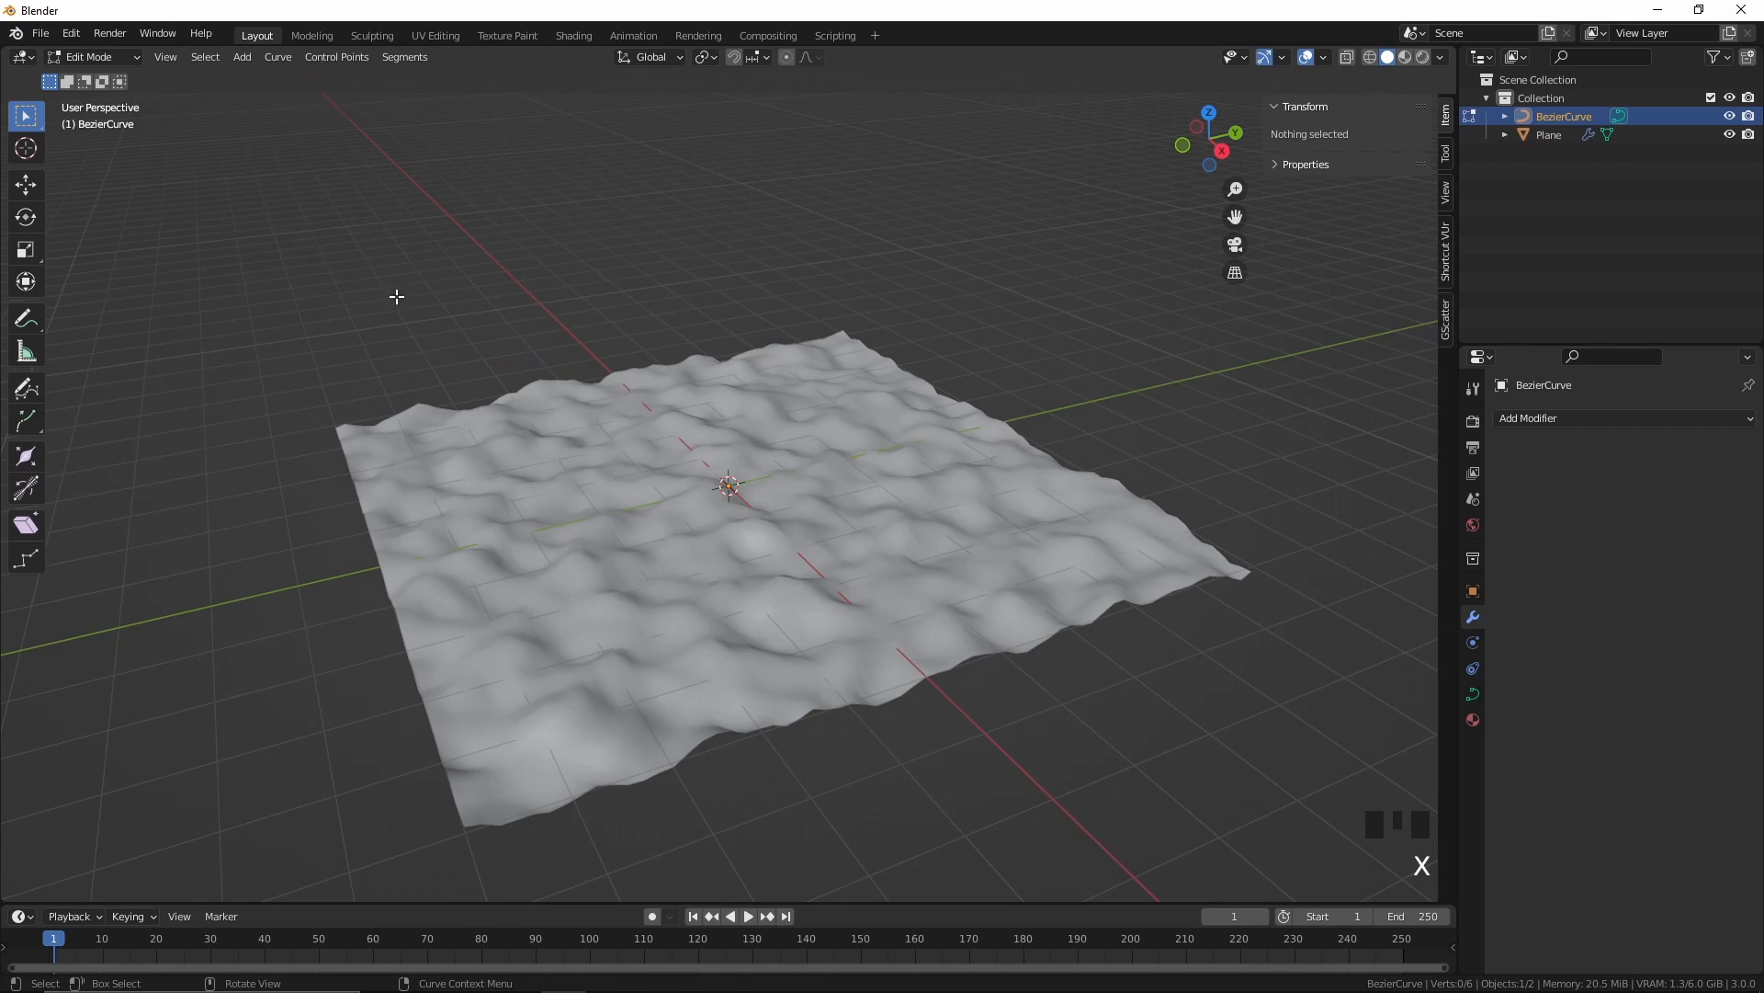
Step: Using the Draw tool with Surface depth, draw a winding curve diagonally across the terrain, about 9.7 m in X and Y, and return to Object Mode
{"action": "left_click", "coordinate": [37, 395]}
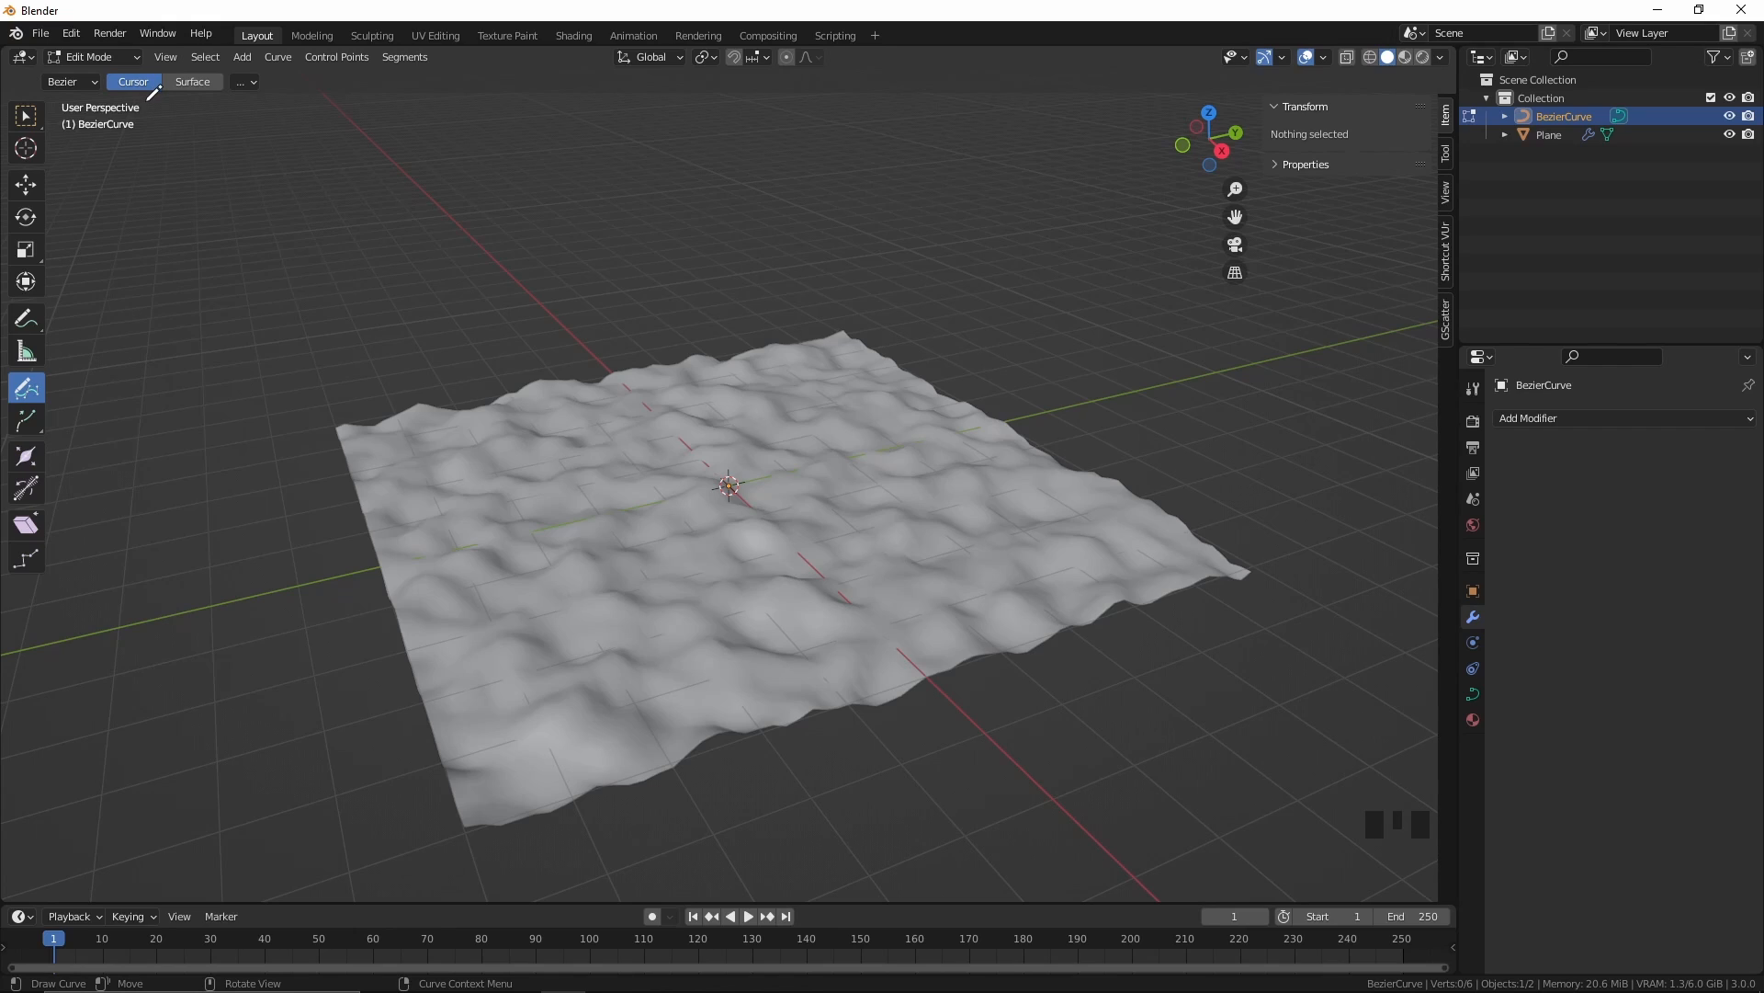
{"action": "left_click", "coordinate": [194, 82]}
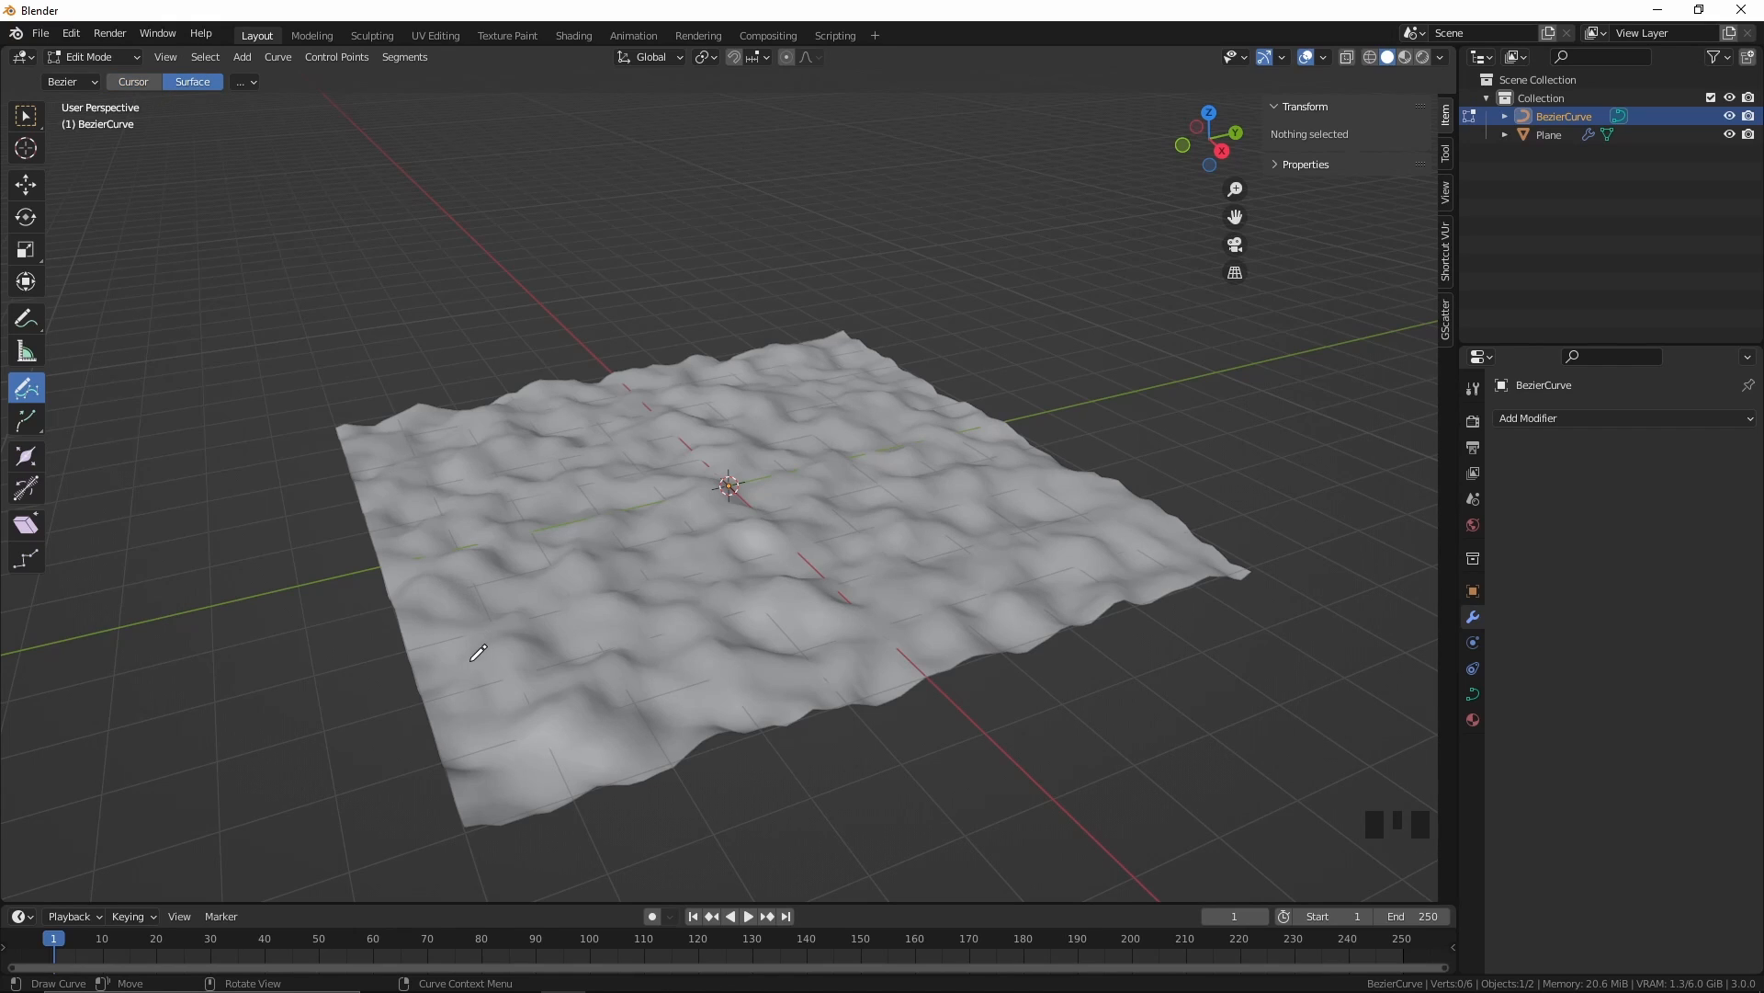
{"action": "scroll", "coordinate": [473, 727], "scroll_direction": "down", "scroll_amount": 2}
{"action": "scroll", "coordinate": [551, 730], "scroll_direction": "up", "scroll_amount": 1}
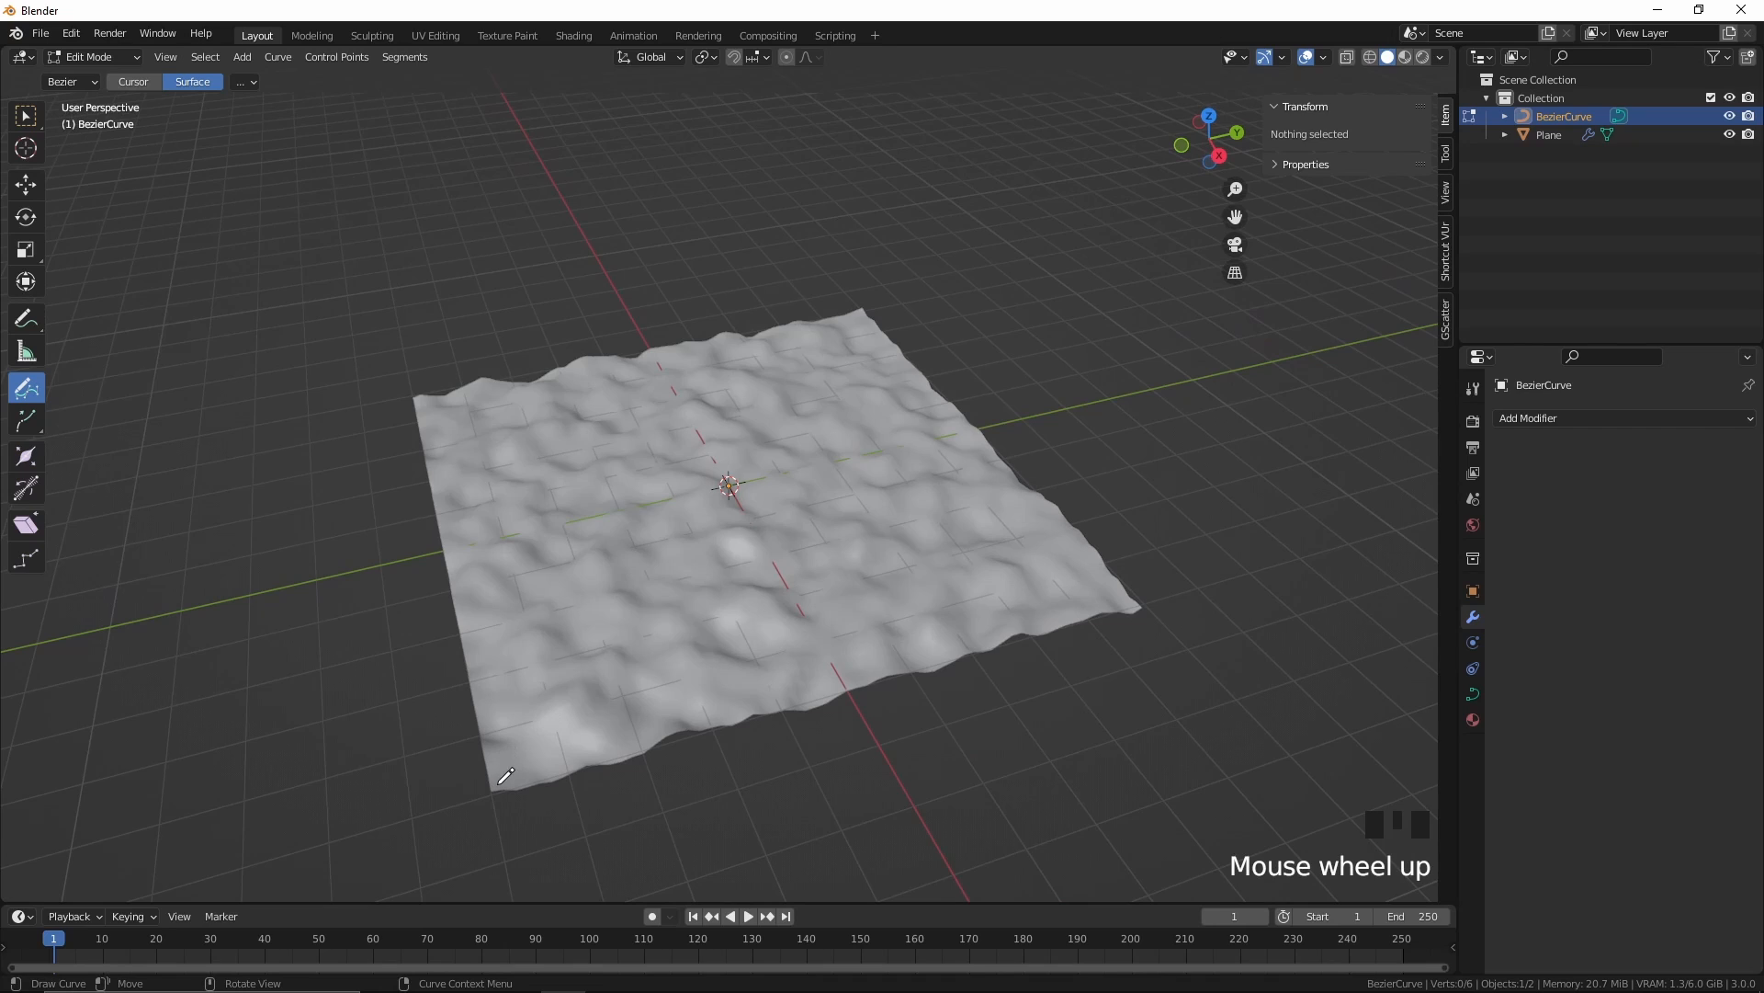
{"action": "mouse_move", "coordinate": [497, 785]}
{"action": "left_mouse_down"}
{"action": "mouse_move", "coordinate": [722, 575]}
{"action": "mouse_move", "coordinate": [754, 434]}
{"action": "mouse_move", "coordinate": [855, 314]}
{"action": "left_mouse_up"}
{"action": "key", "text": "Tab"}
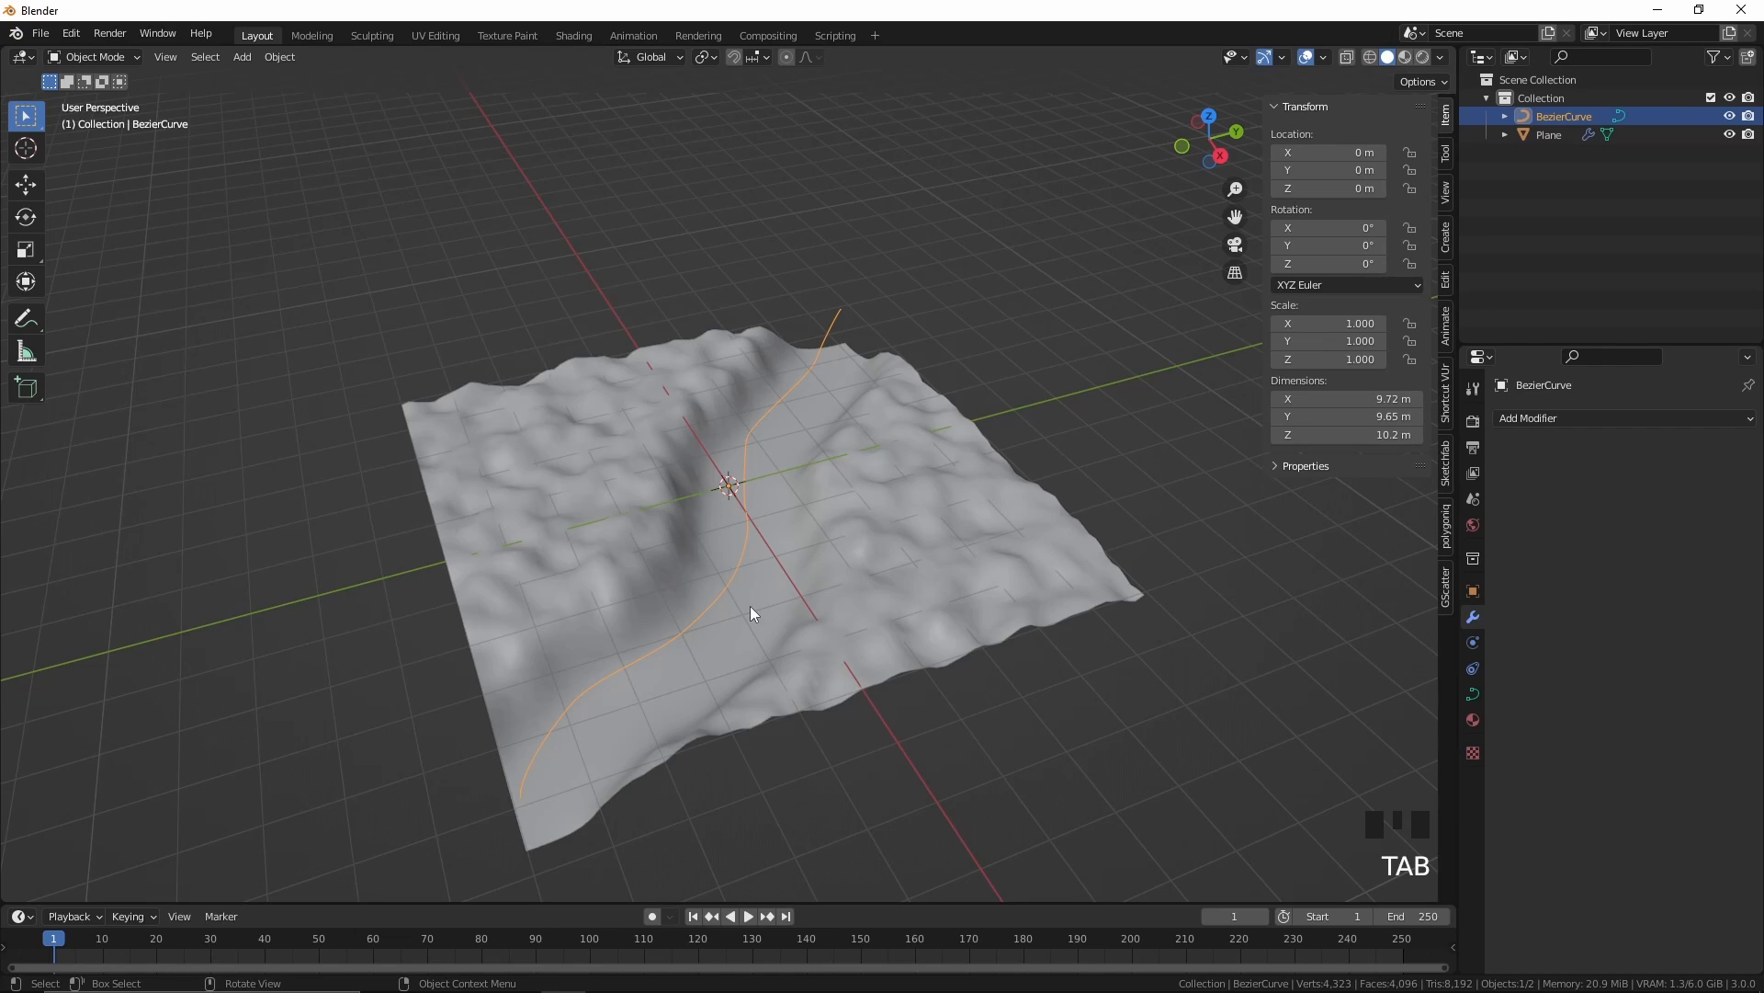
Step: Set the plane's Pathway Generator path width to 0.384 and path depth to 1.109
{"action": "middle_click_drag", "start_coordinate": [750, 607], "coordinate": [854, 562]}
{"action": "left_click", "coordinate": [853, 561]}
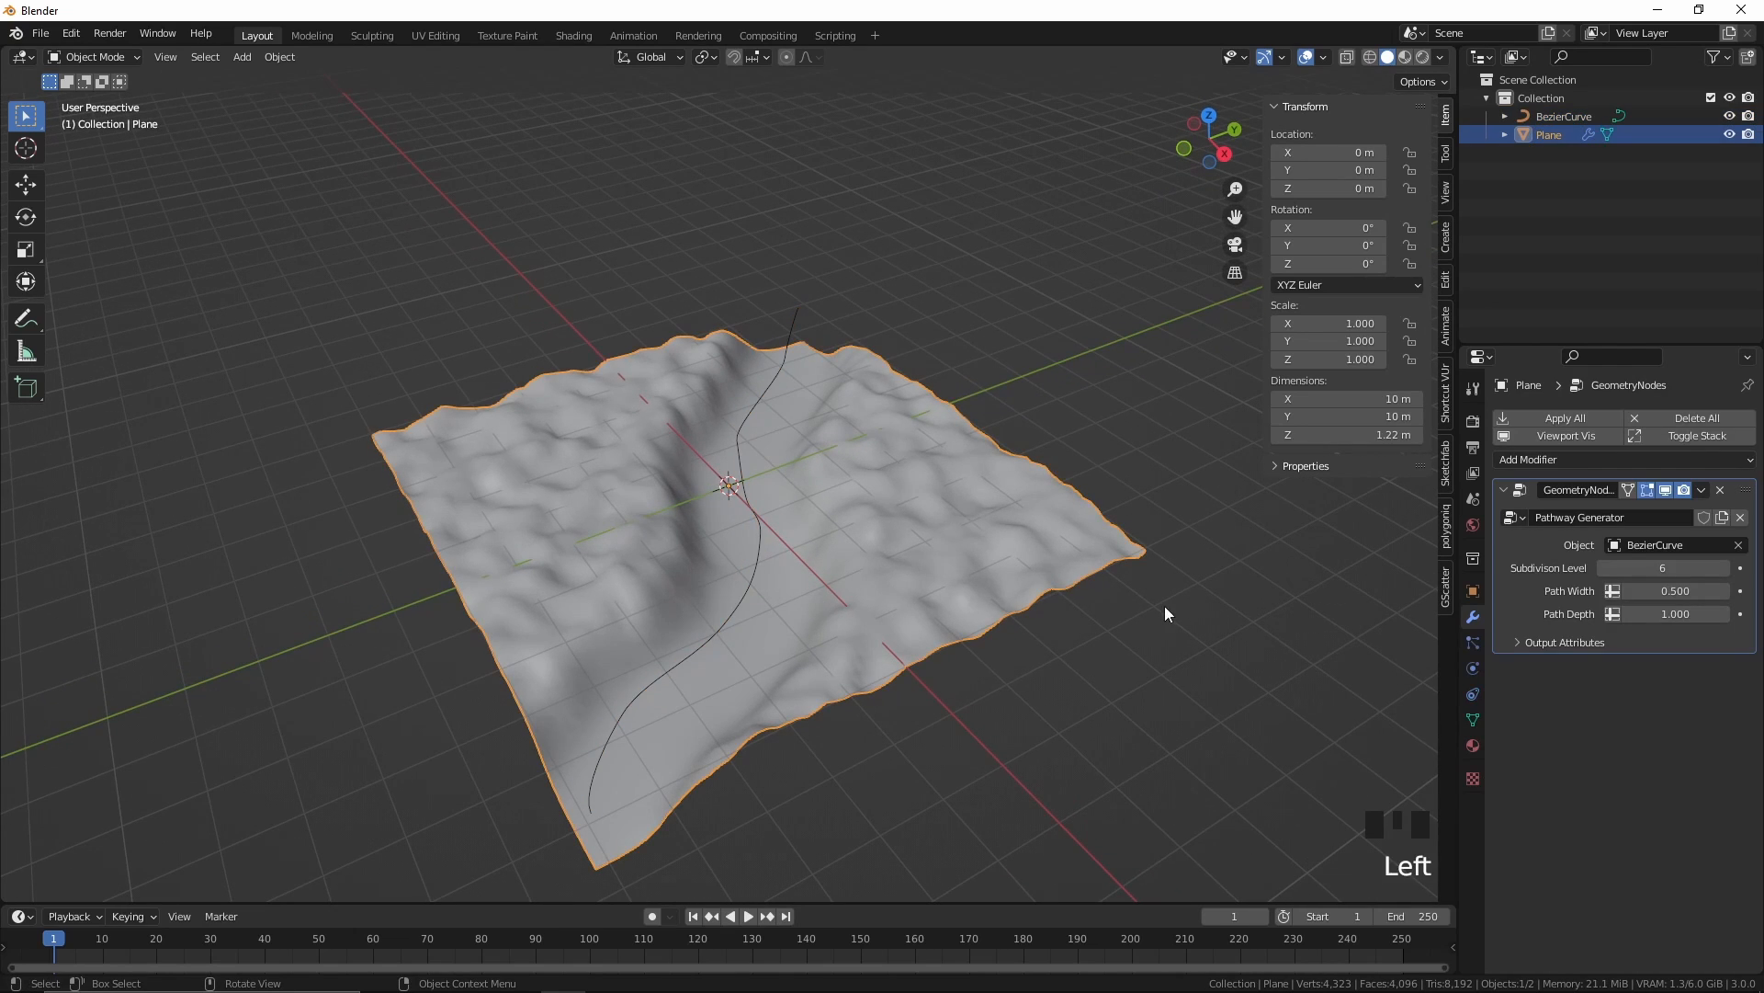
{"action": "mouse_move", "coordinate": [1676, 591]}
{"action": "left_mouse_down", "text": "shift"}
{"action": "mouse_move", "coordinate": [1696, 591]}
{"action": "mouse_move", "coordinate": [1650, 591]}
{"action": "mouse_move", "coordinate": [1705, 613]}
{"action": "mouse_move", "coordinate": [1676, 613]}
{"action": "left_mouse_up", "text": "shift"}
{"action": "mouse_move", "coordinate": [792, 643]}
{"action": "middle_mouse_down"}
{"action": "mouse_move", "coordinate": [815, 621]}
{"action": "mouse_move", "coordinate": [807, 638]}
{"action": "middle_mouse_up"}
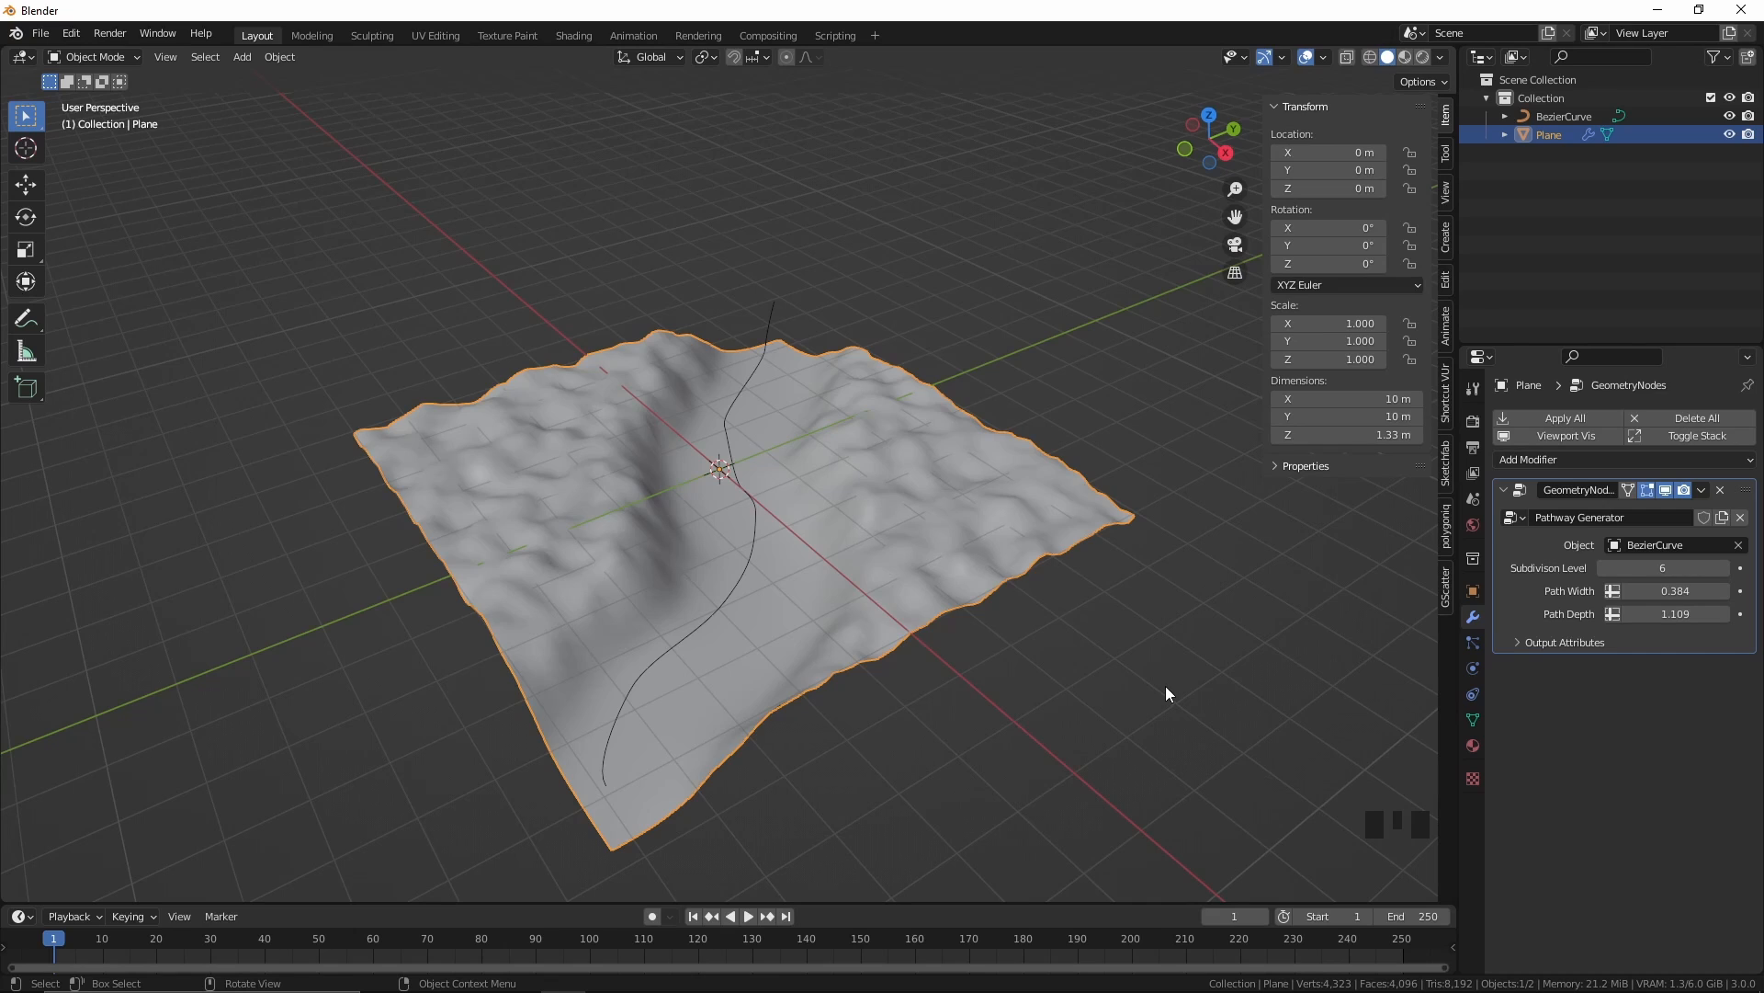
Step: Append the Terrain material from the Procedural Pathway Generator Blender 3.0.blend file
{"action": "left_click", "coordinate": [57, 35]}
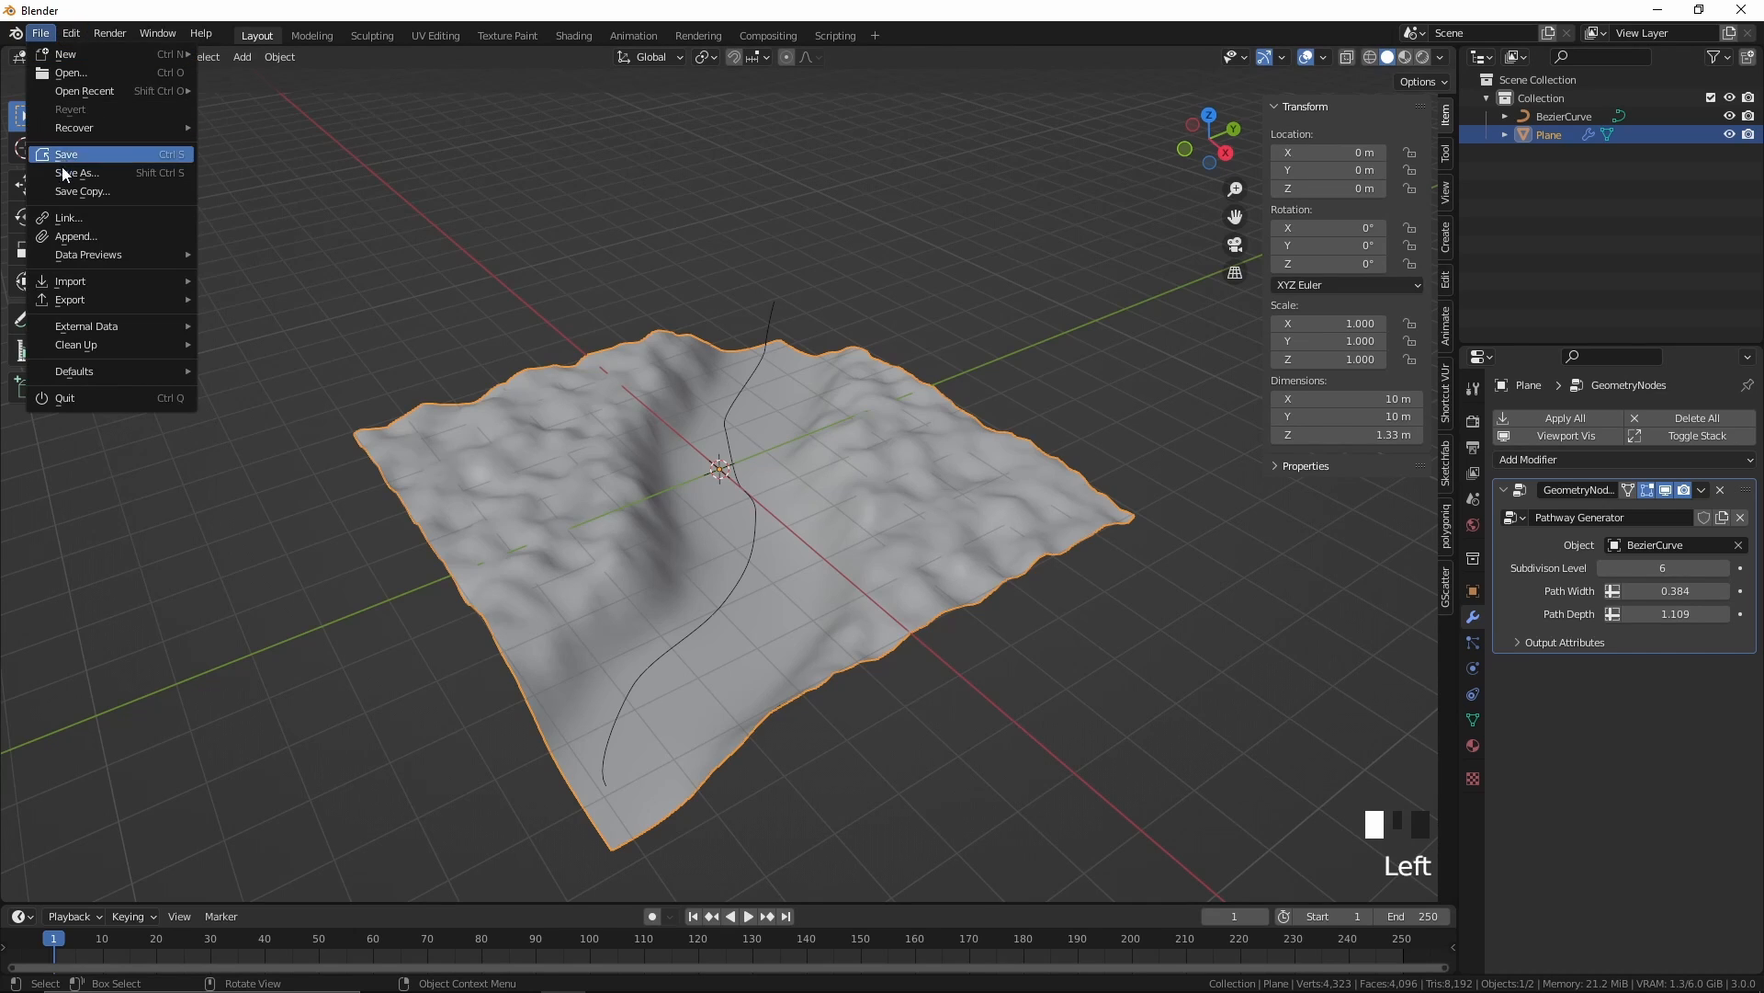
{"action": "left_click", "coordinate": [116, 240]}
{"action": "left_click", "coordinate": [633, 251]}
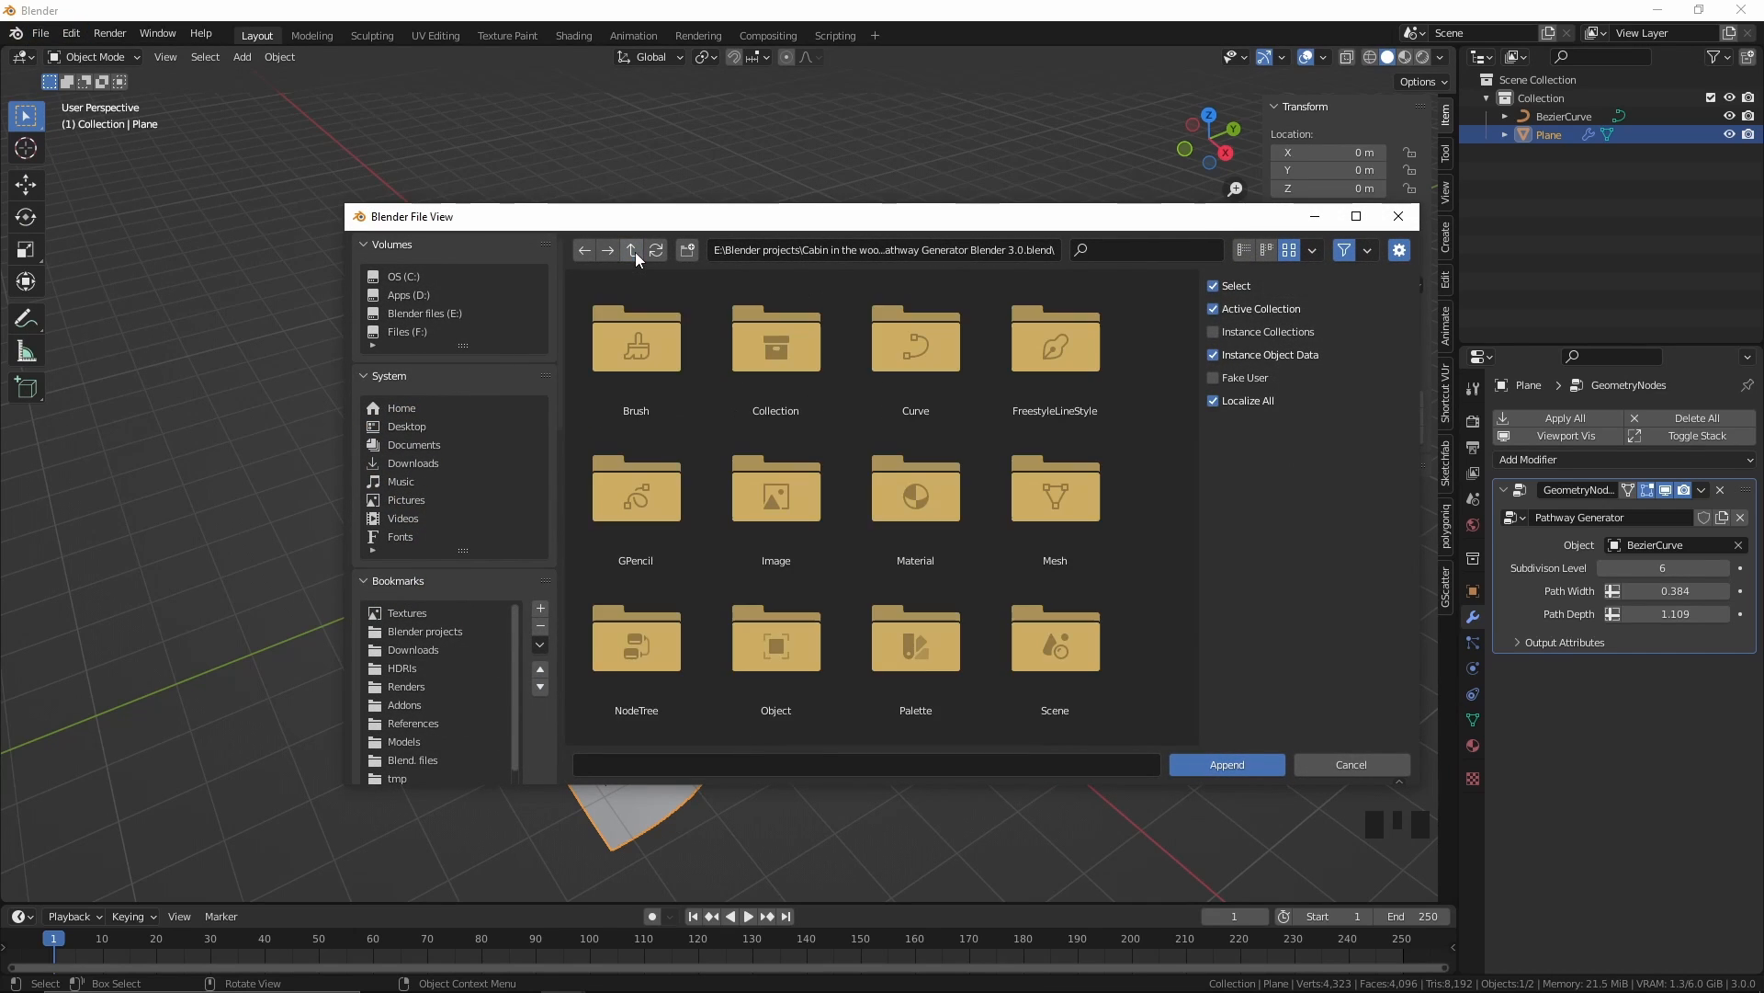
{"action": "double_click", "coordinate": [889, 526]}
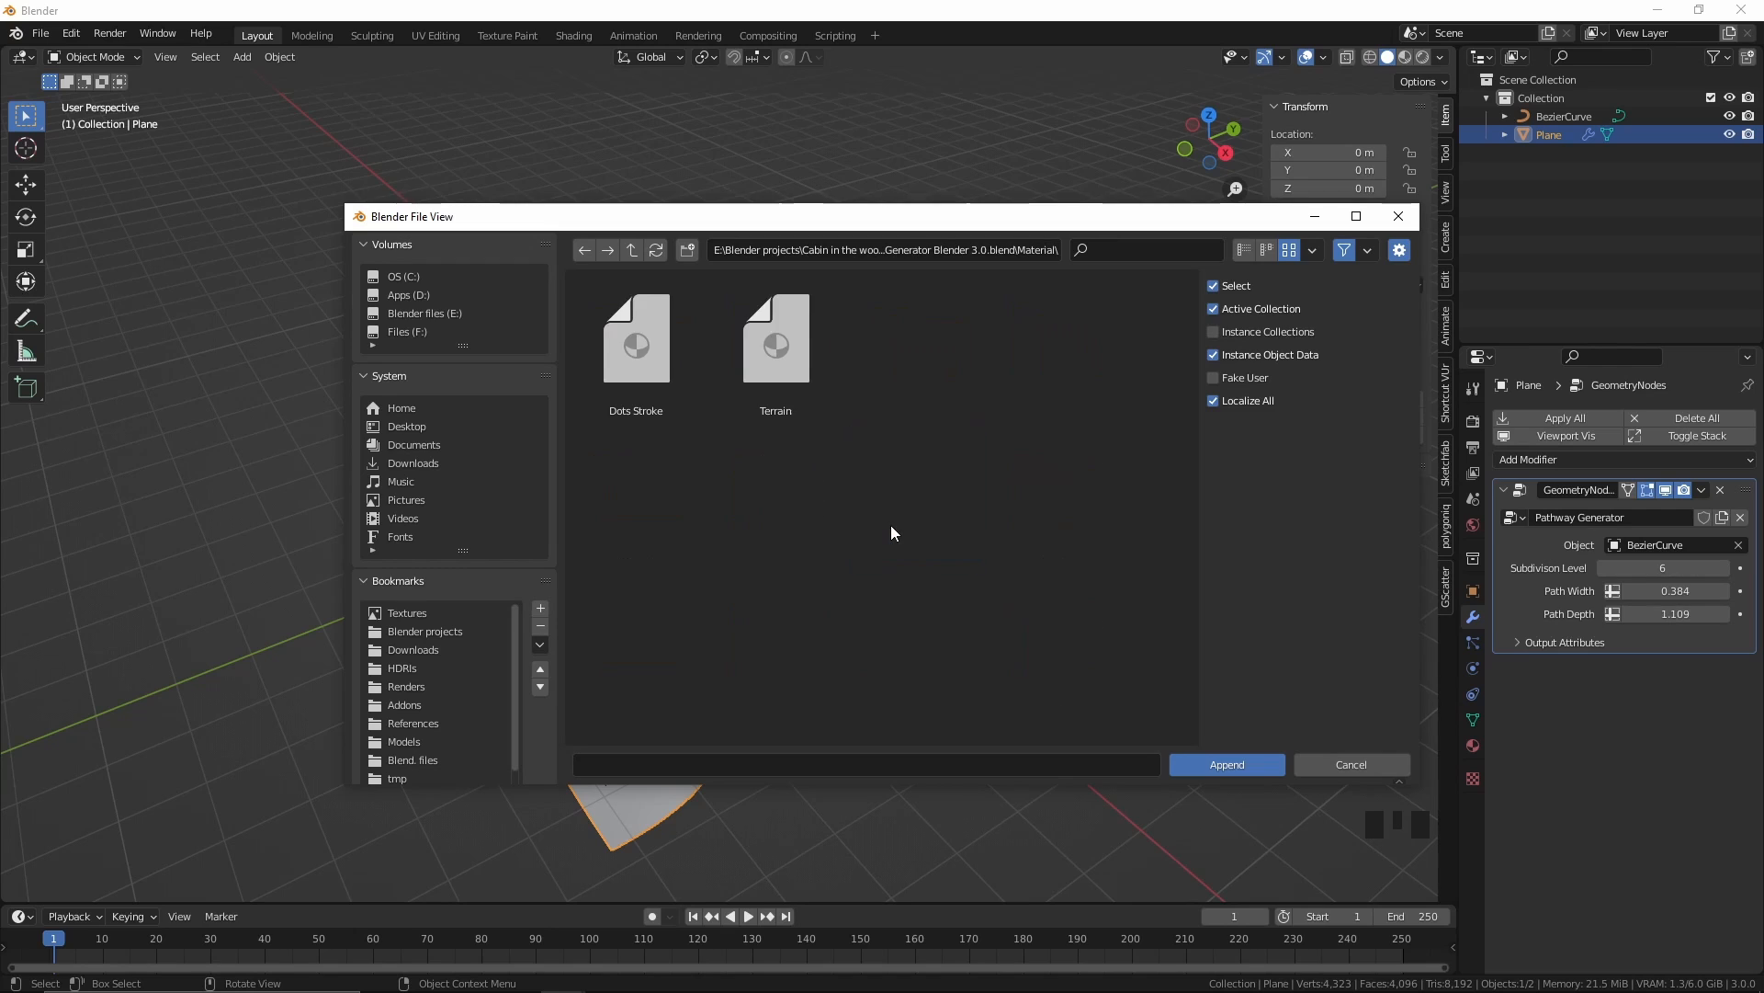
{"action": "left_click", "coordinate": [775, 395]}
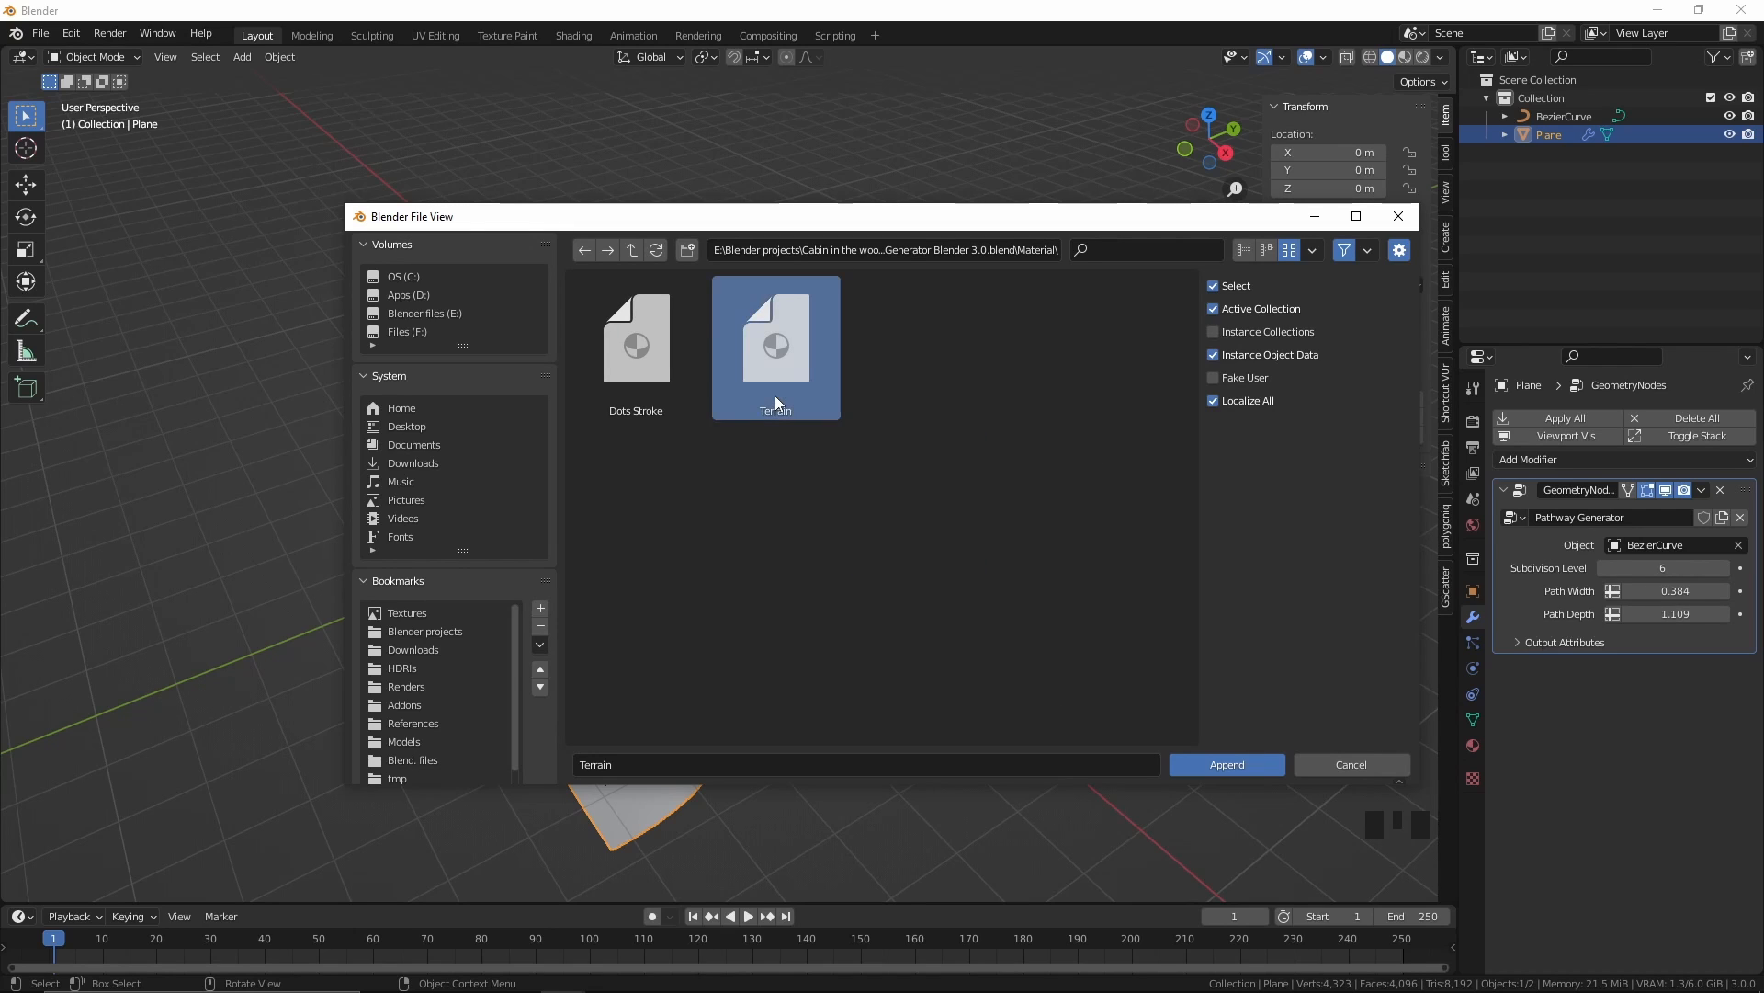
{"action": "left_click", "coordinate": [1200, 757]}
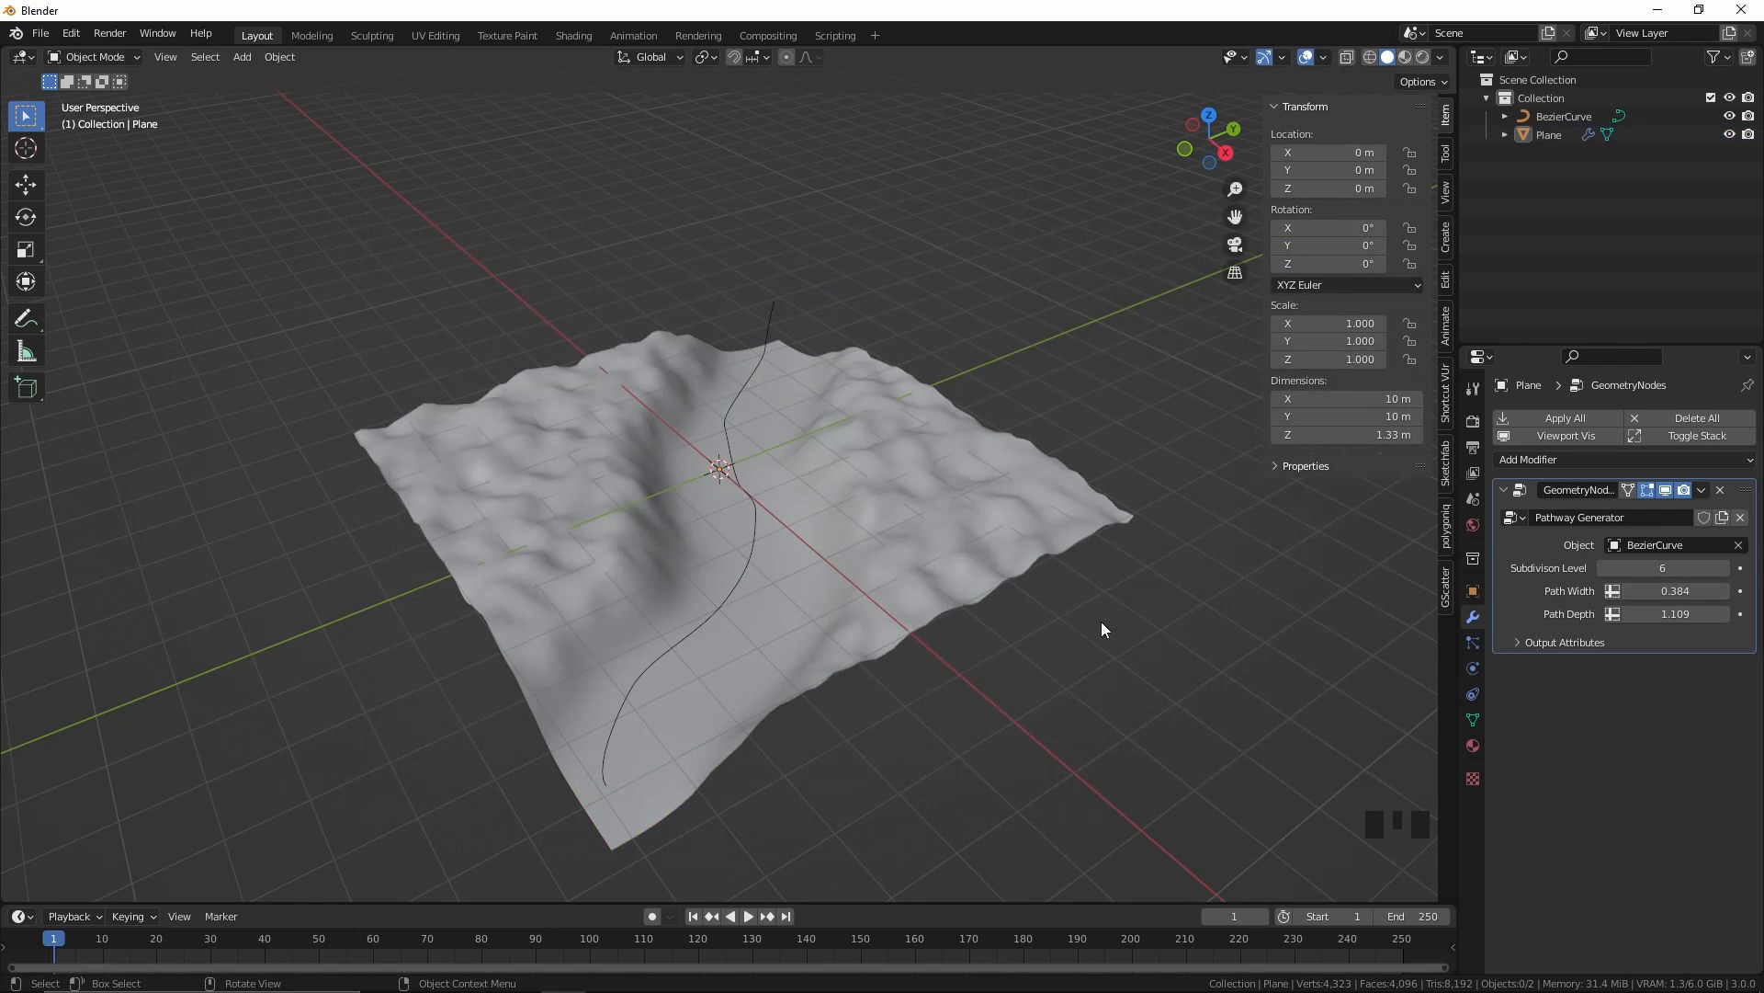
Step: Assign the appended Terrain material to the plane
{"action": "left_click", "coordinate": [961, 522]}
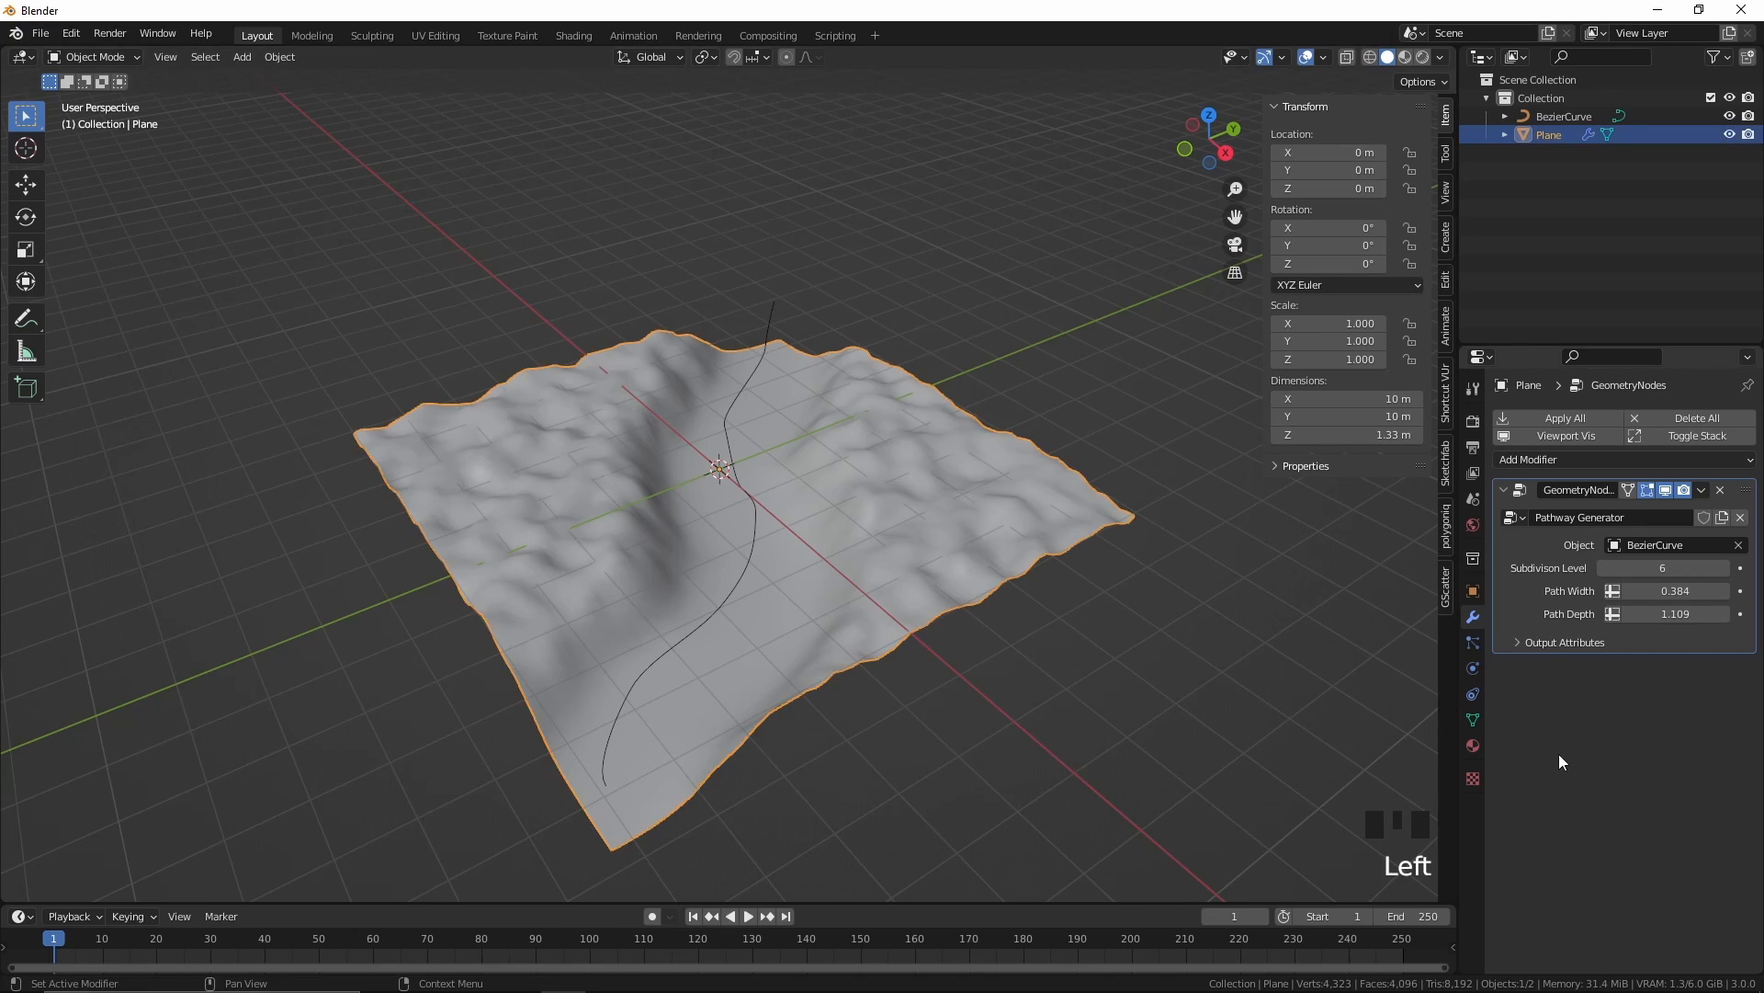
{"action": "left_click", "coordinate": [1473, 746]}
{"action": "left_click", "coordinate": [1508, 496]}
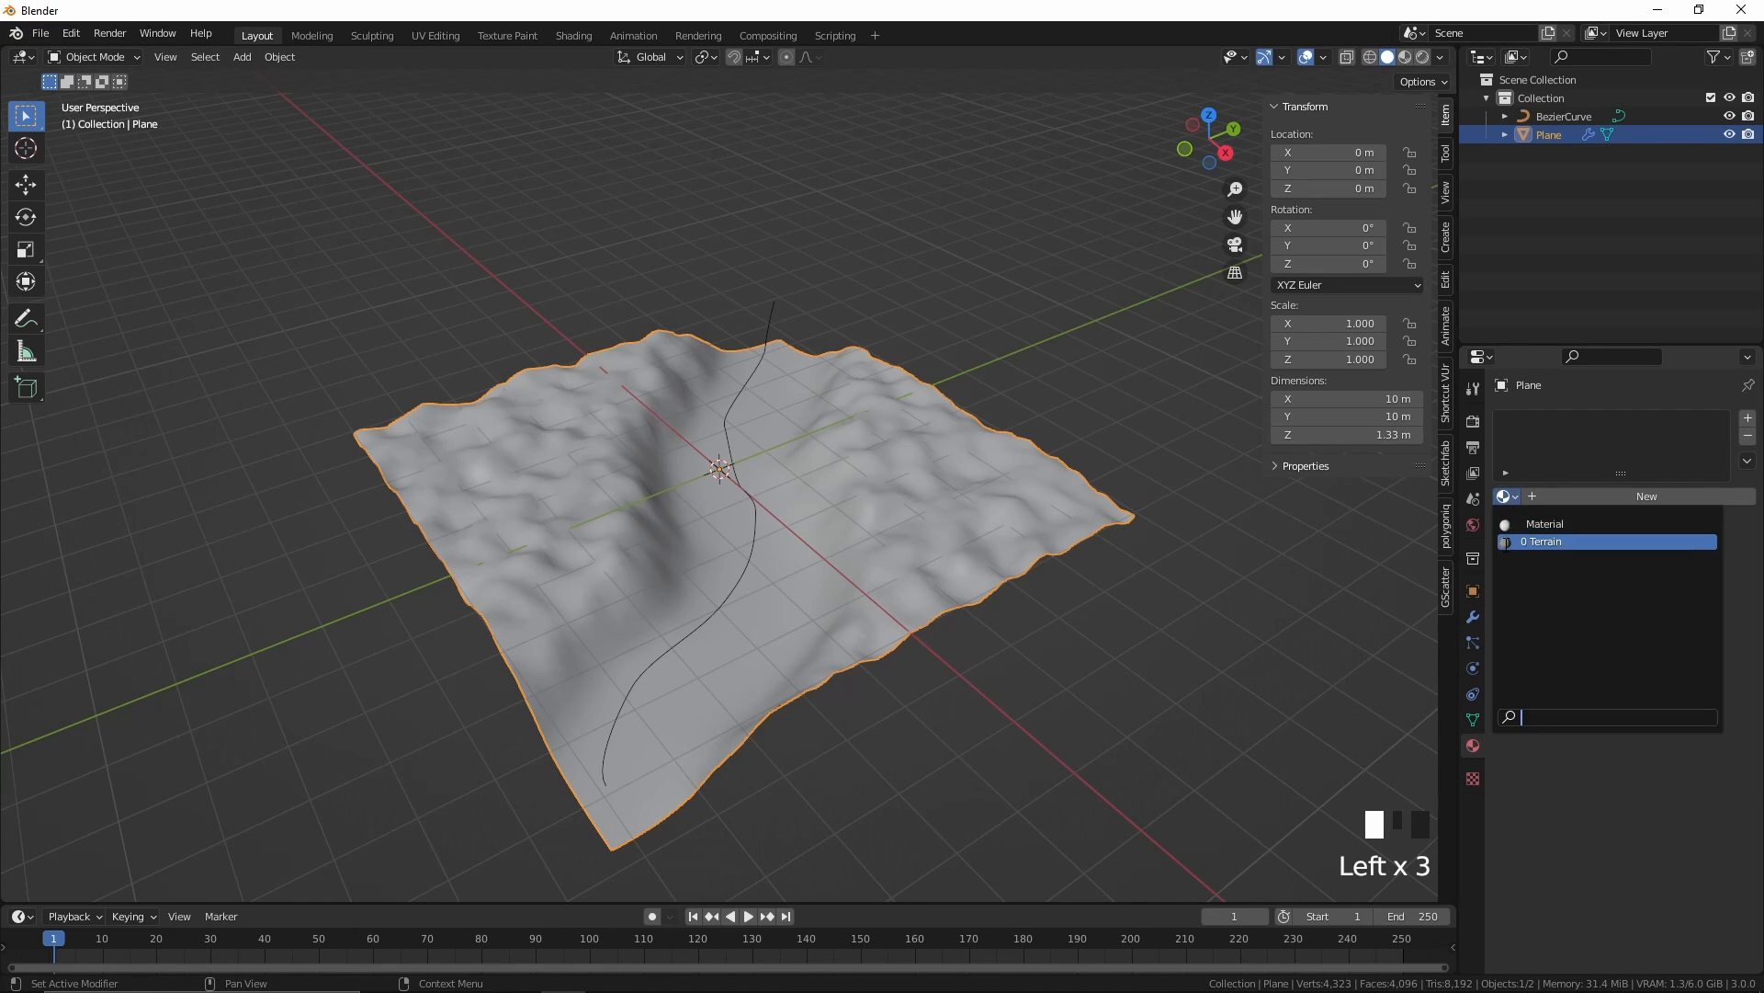
{"action": "left_click", "coordinate": [1534, 551]}
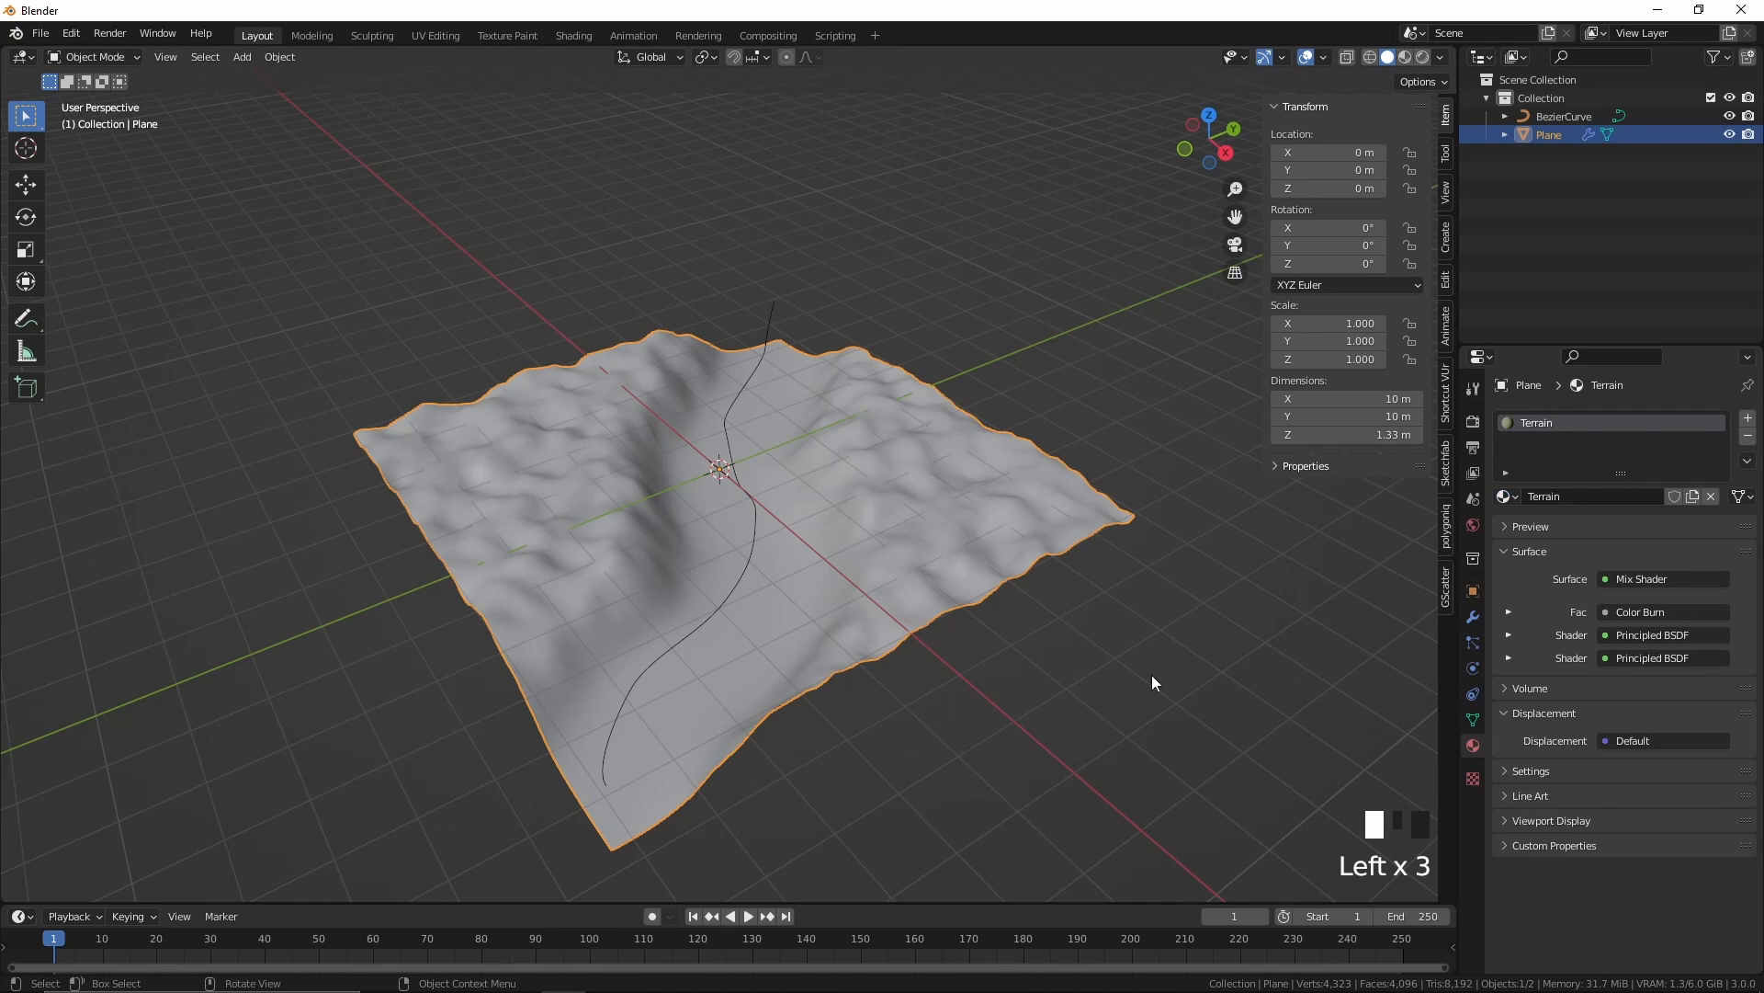
Step: Switch the viewport to Rendered shading and light the terrain with the viewport HDRI instead of the scene world
{"action": "key", "text": "z"}
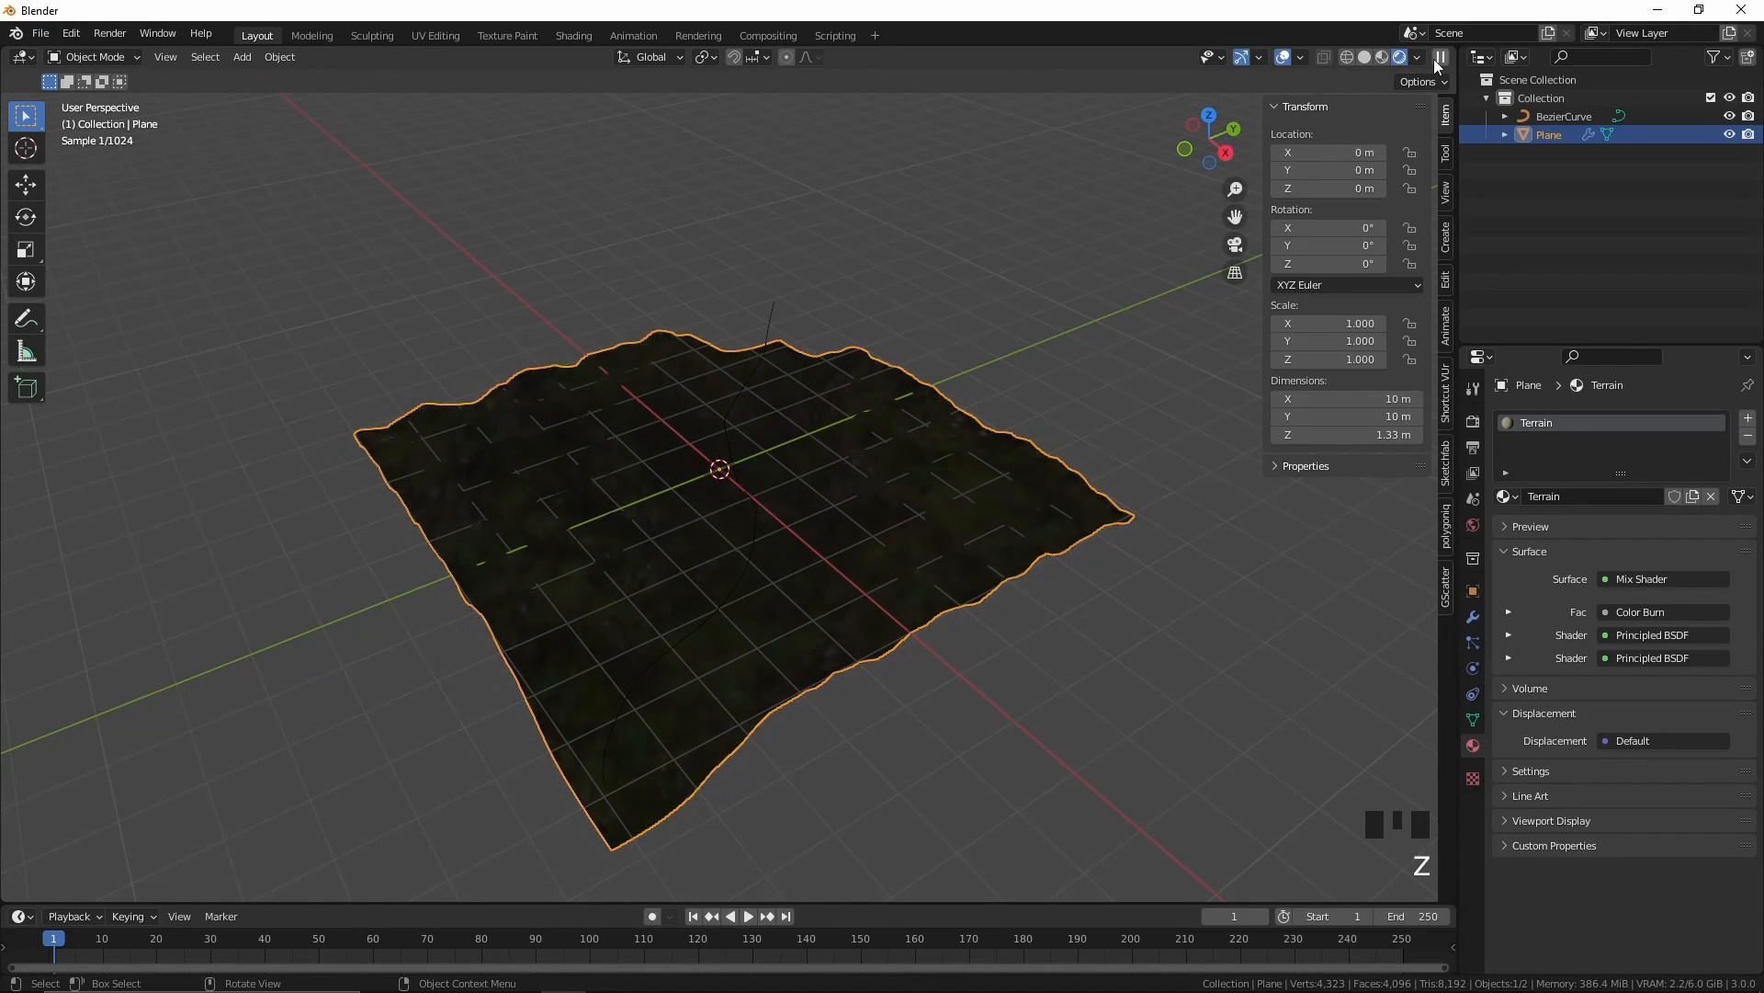
{"action": "left_click", "coordinate": [1416, 58]}
{"action": "left_click", "coordinate": [1331, 171]}
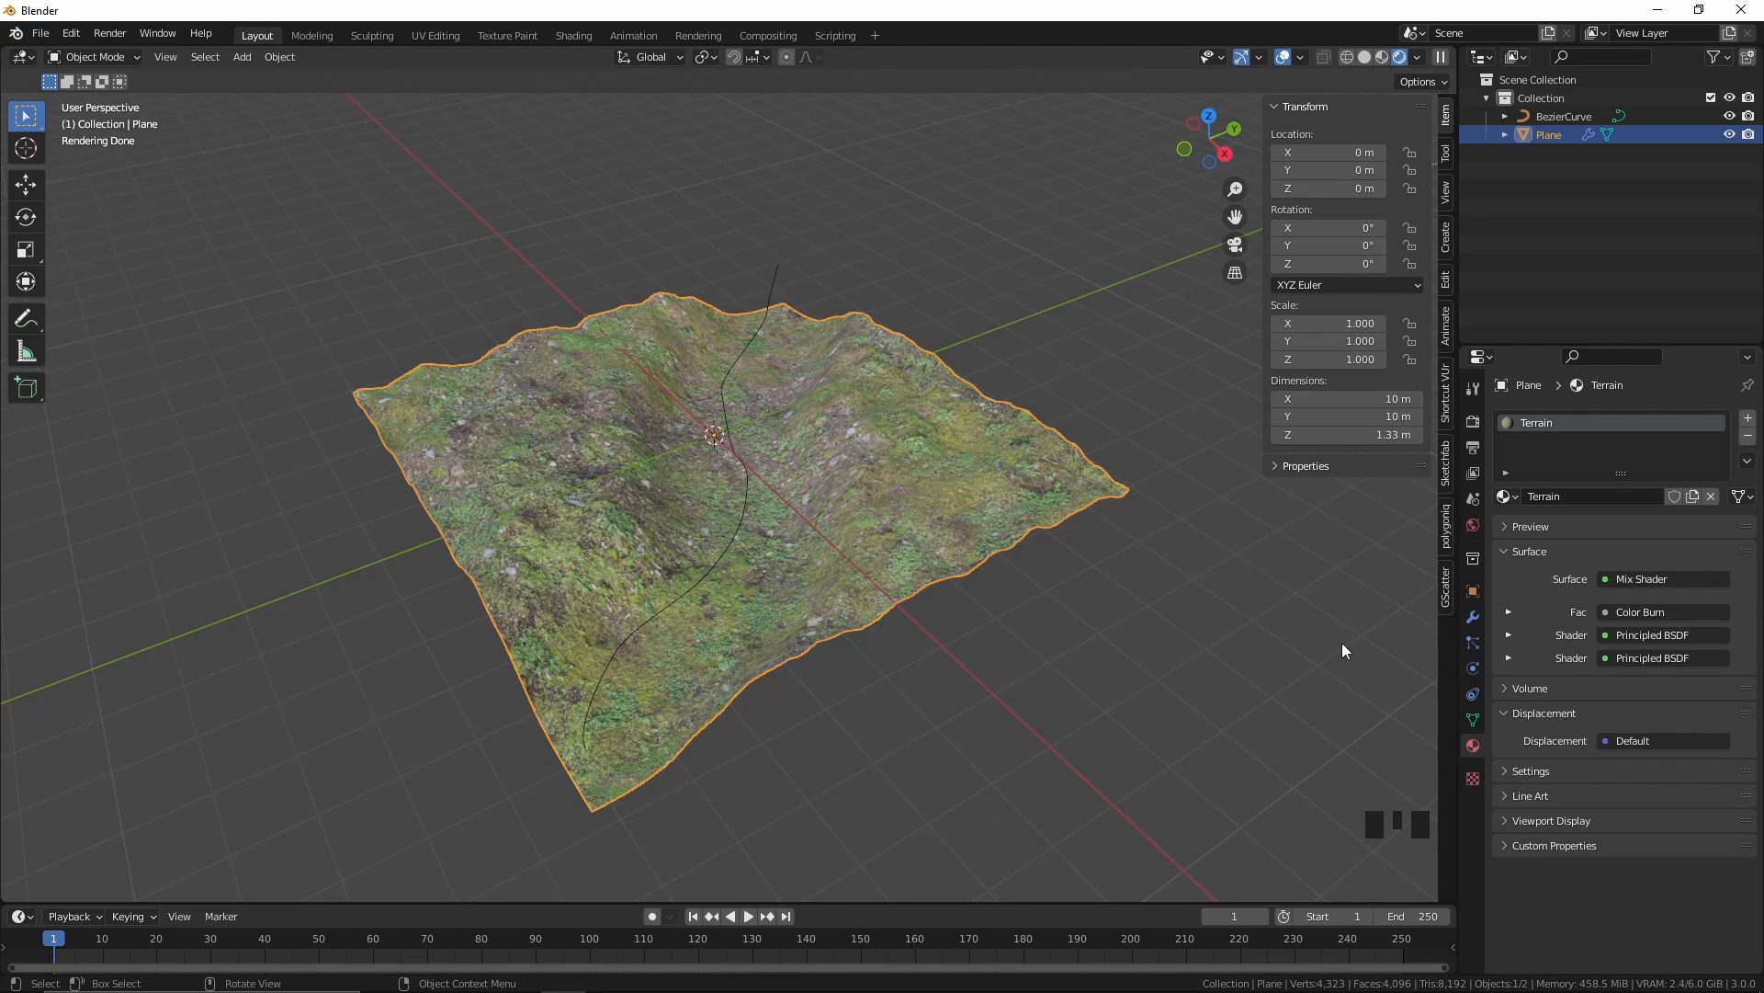
Step: Set the Path Attribute output of the plane's Pathway Generator modifier to Path
{"action": "left_click", "coordinate": [1473, 616]}
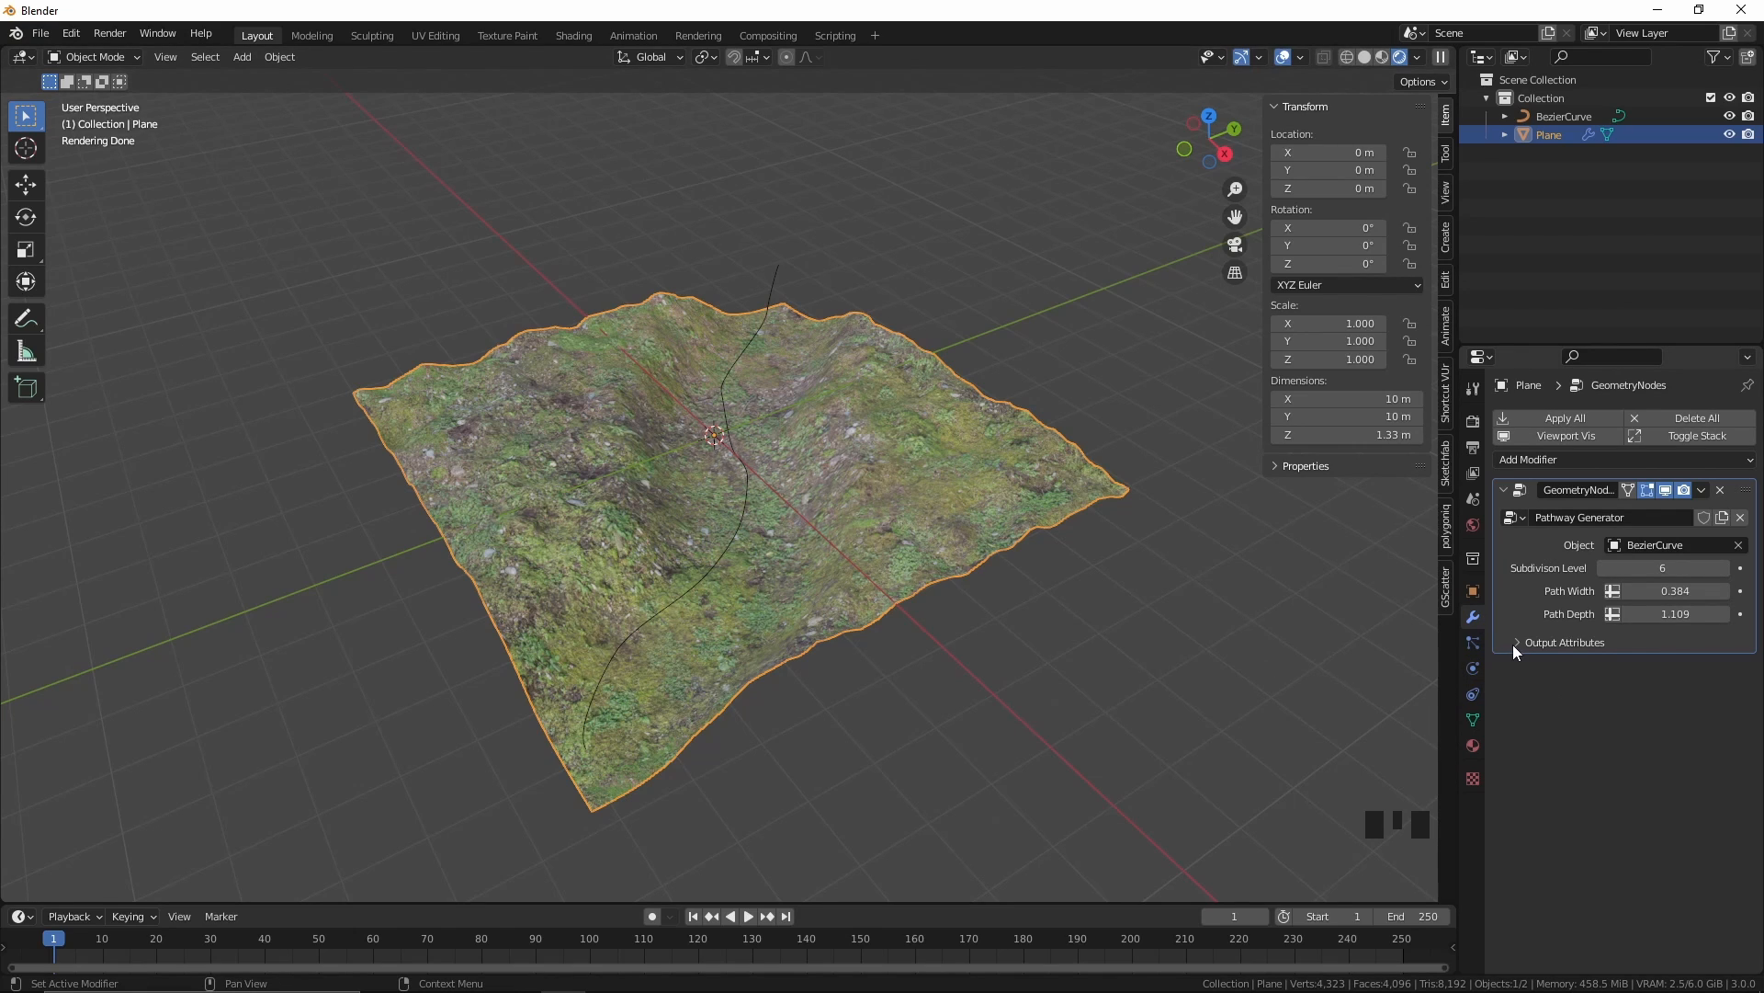
{"action": "left_click", "coordinate": [1512, 643]}
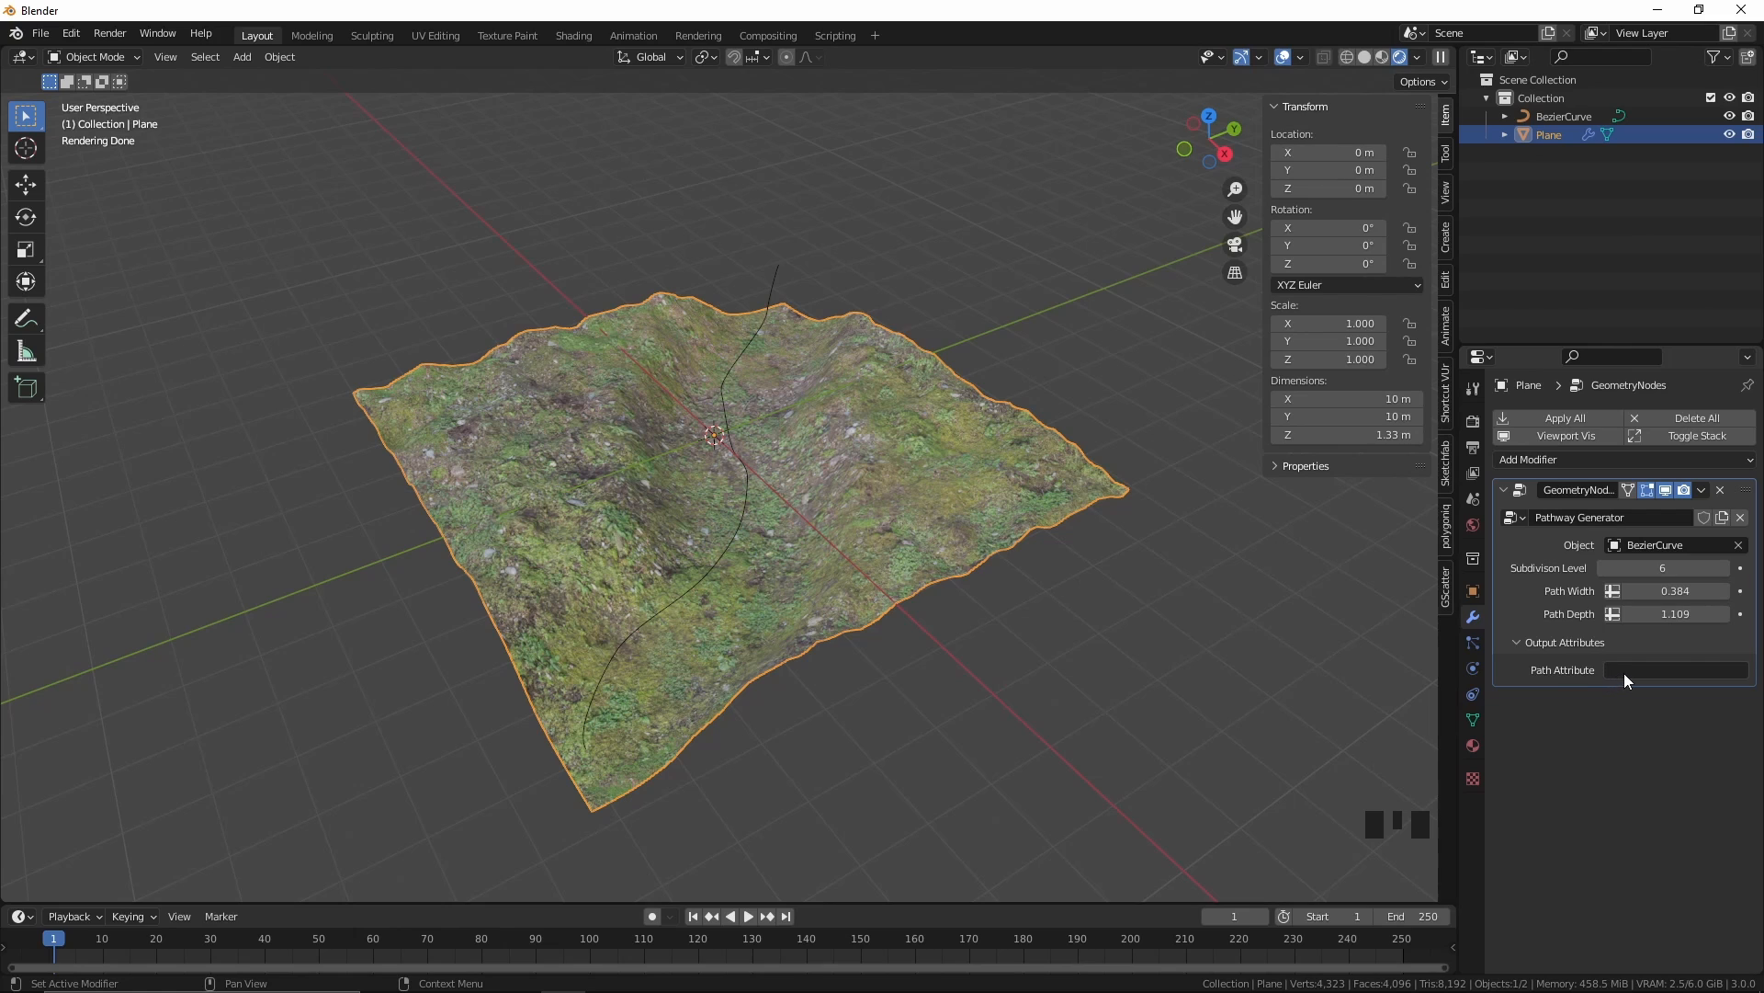
{"action": "left_click", "coordinate": [1624, 673]}
{"action": "type", "text": "Path"}
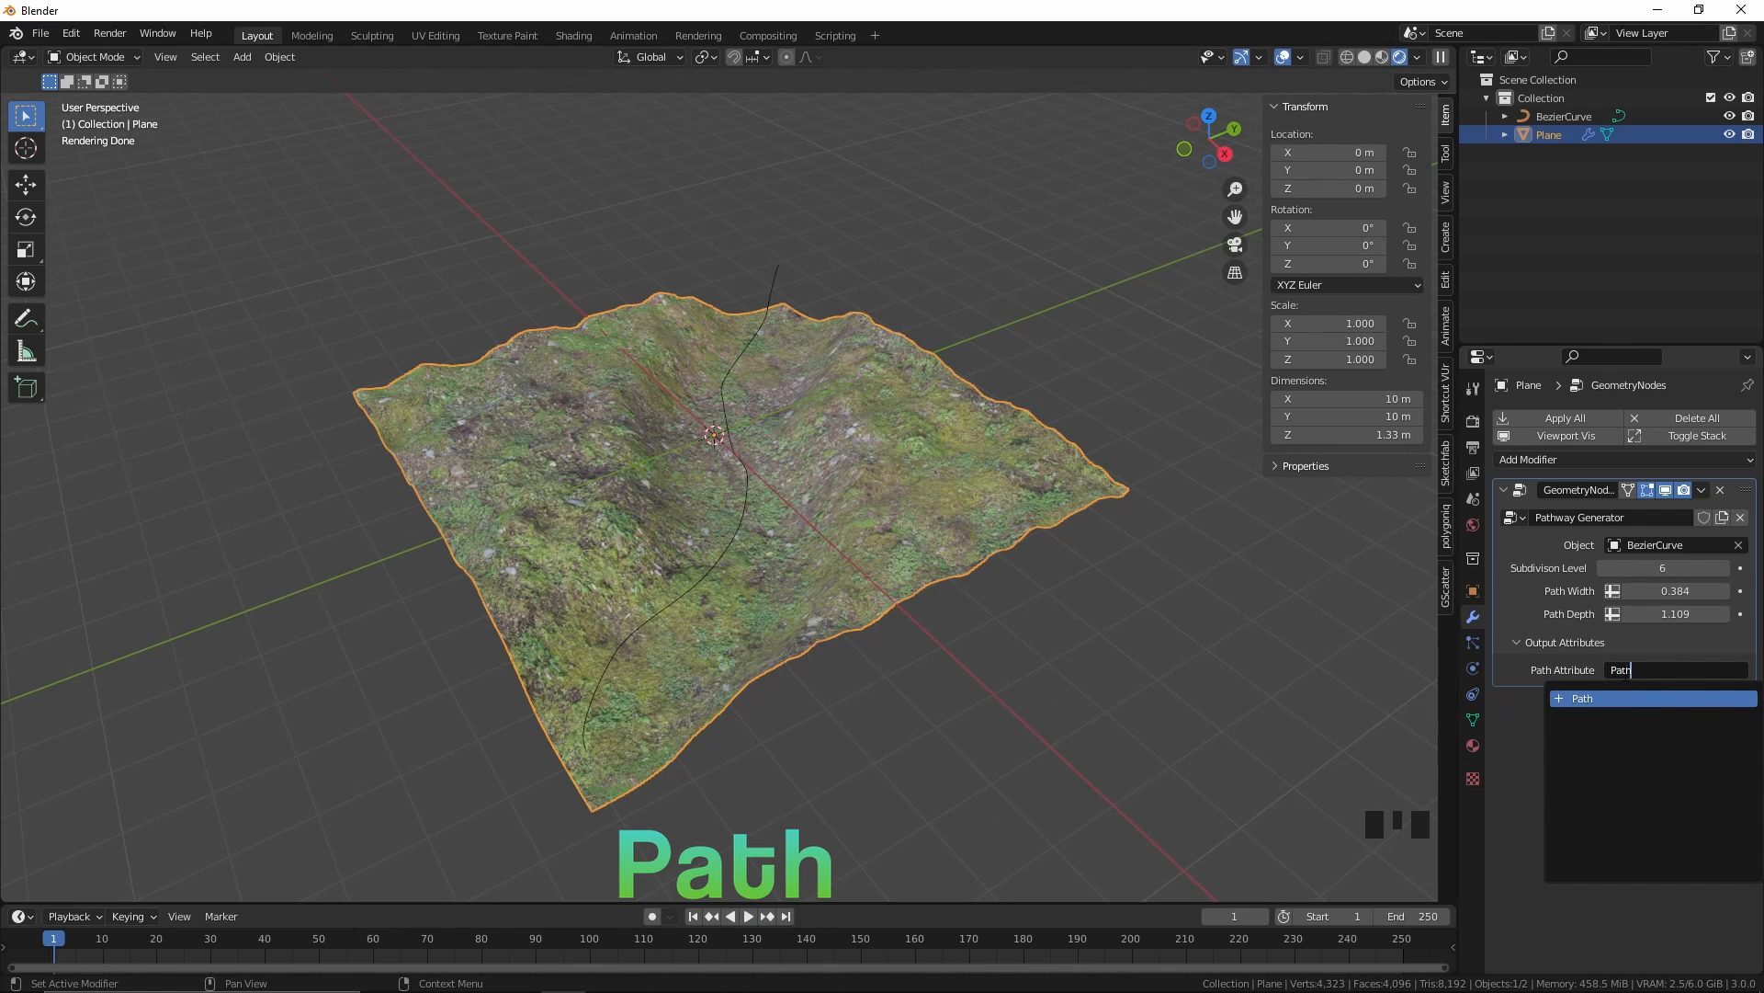
{"action": "key", "text": "Return"}
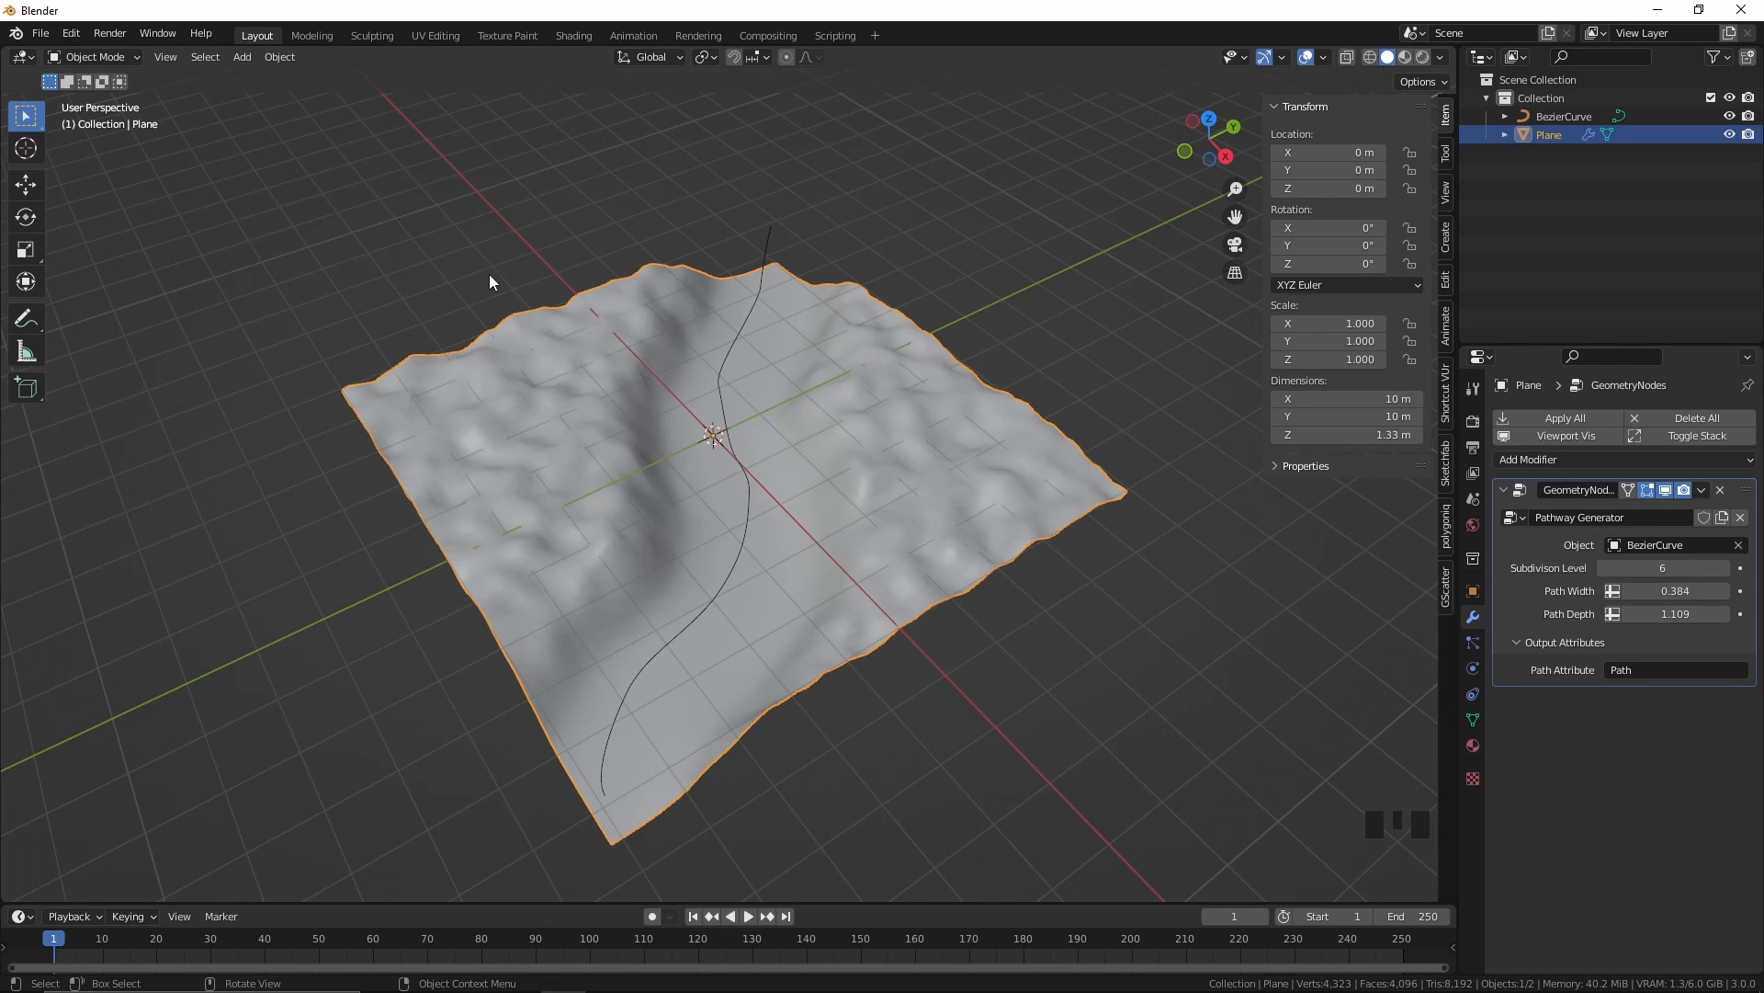
Step: Add a UV sphere at the terrain's centre and scale it up to about 1.616
{"action": "middle_click_drag", "start_coordinate": [238, 340], "coordinate": [239, 343]}
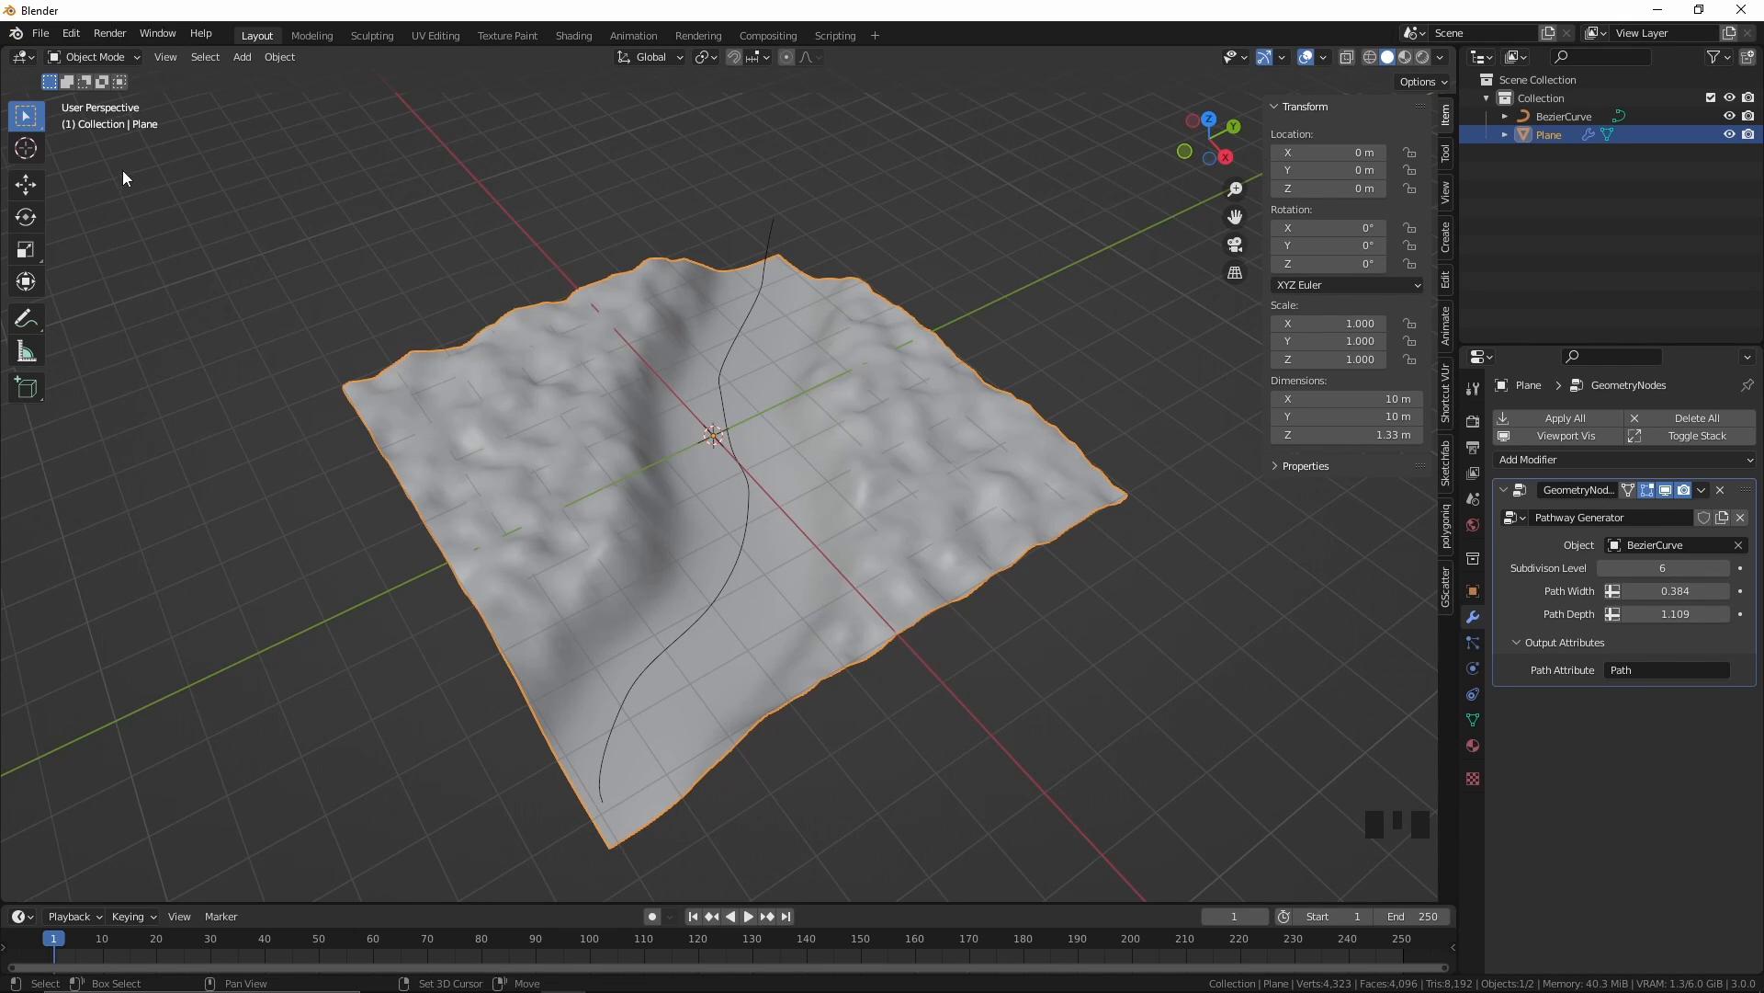
{"action": "key", "text": "shift+a"}
{"action": "mouse_move", "coordinate": [123, 170]}
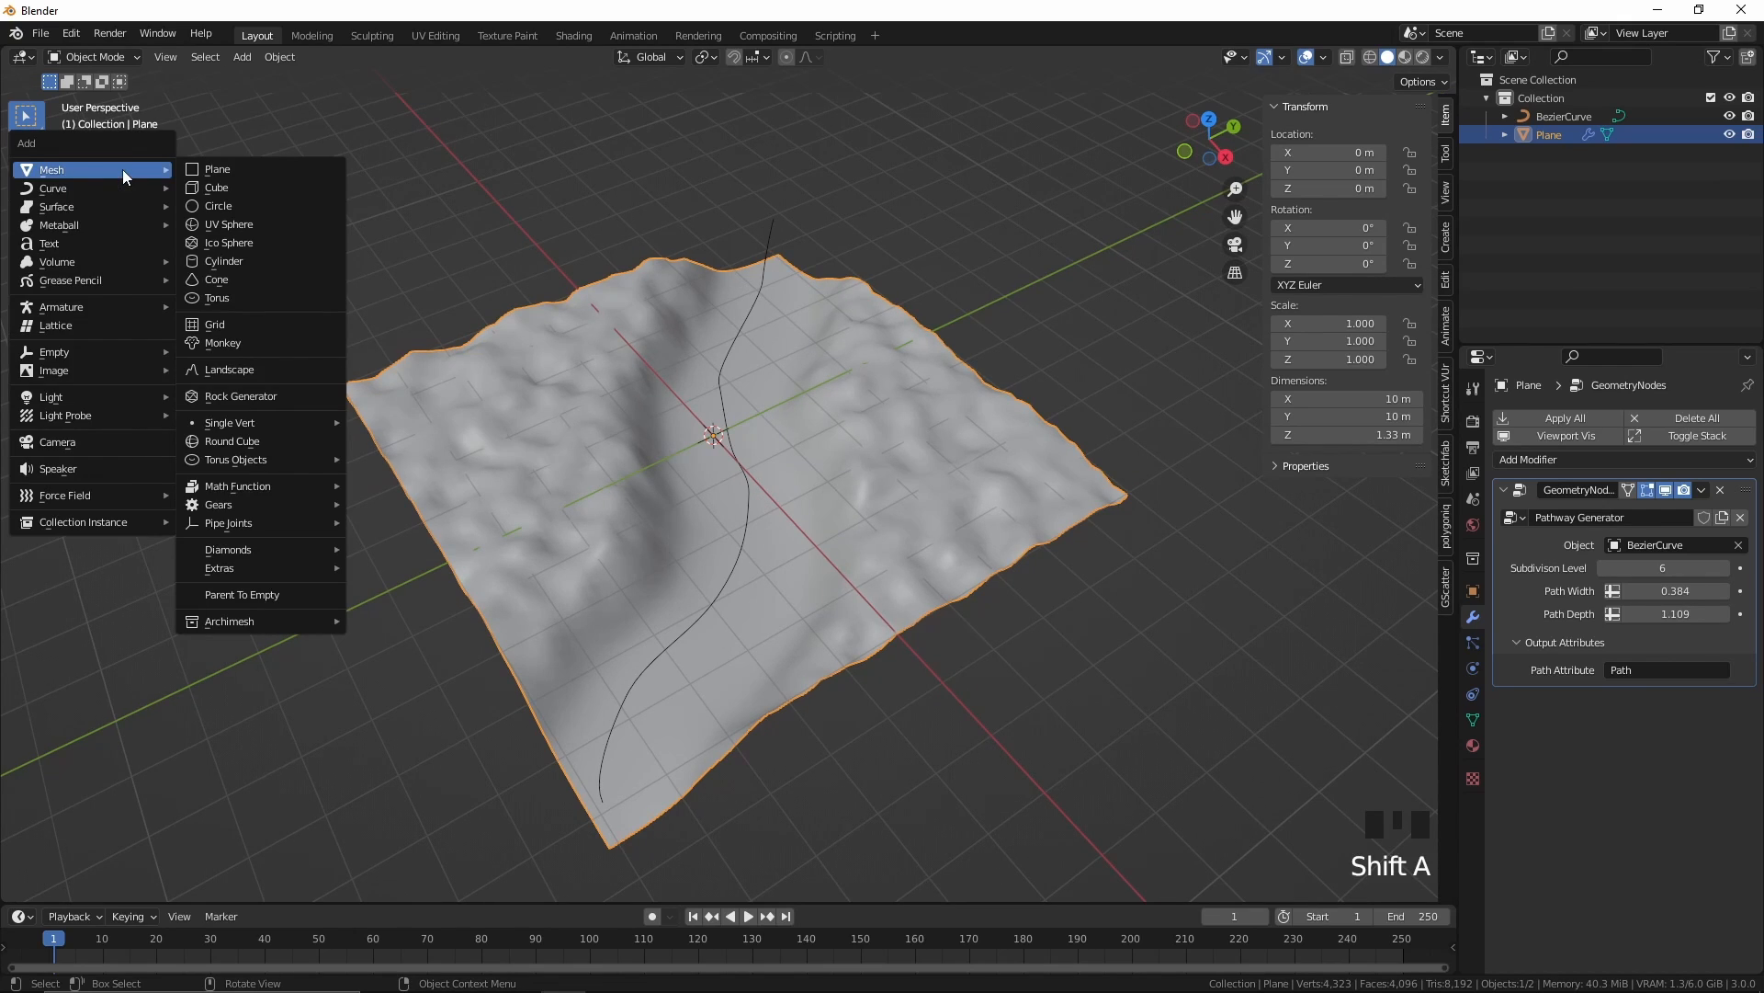
{"action": "left_click", "coordinate": [211, 227]}
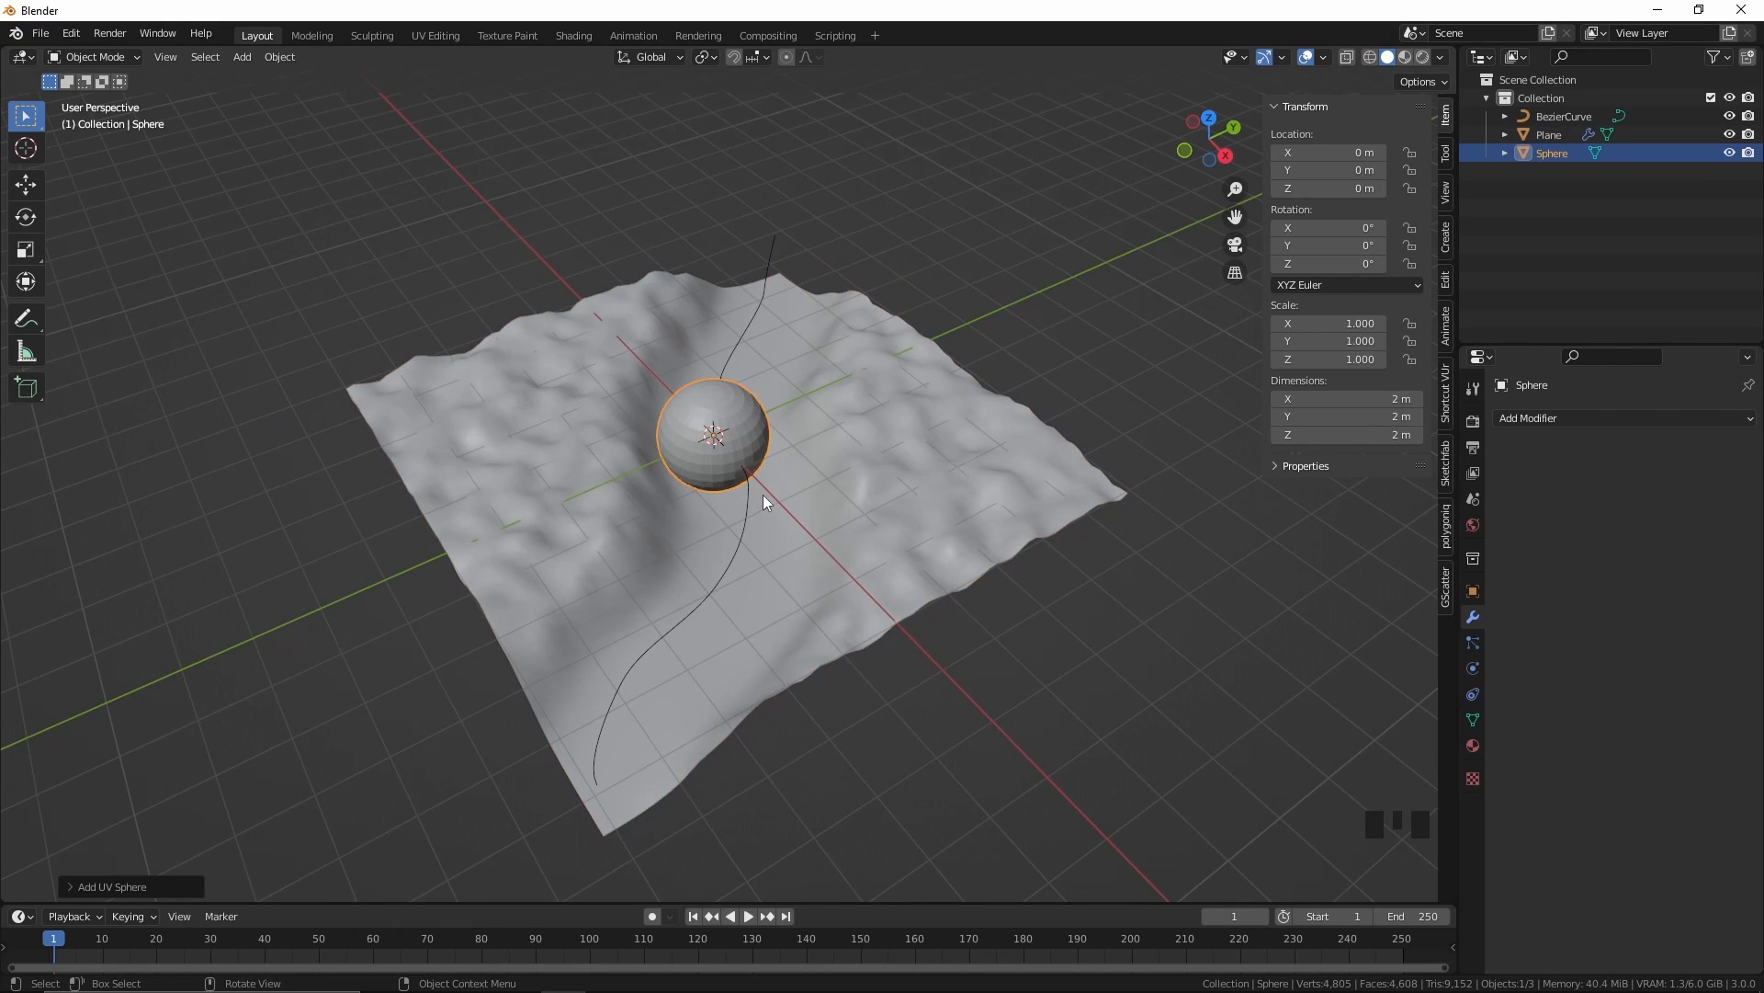
{"action": "key", "text": "s"}
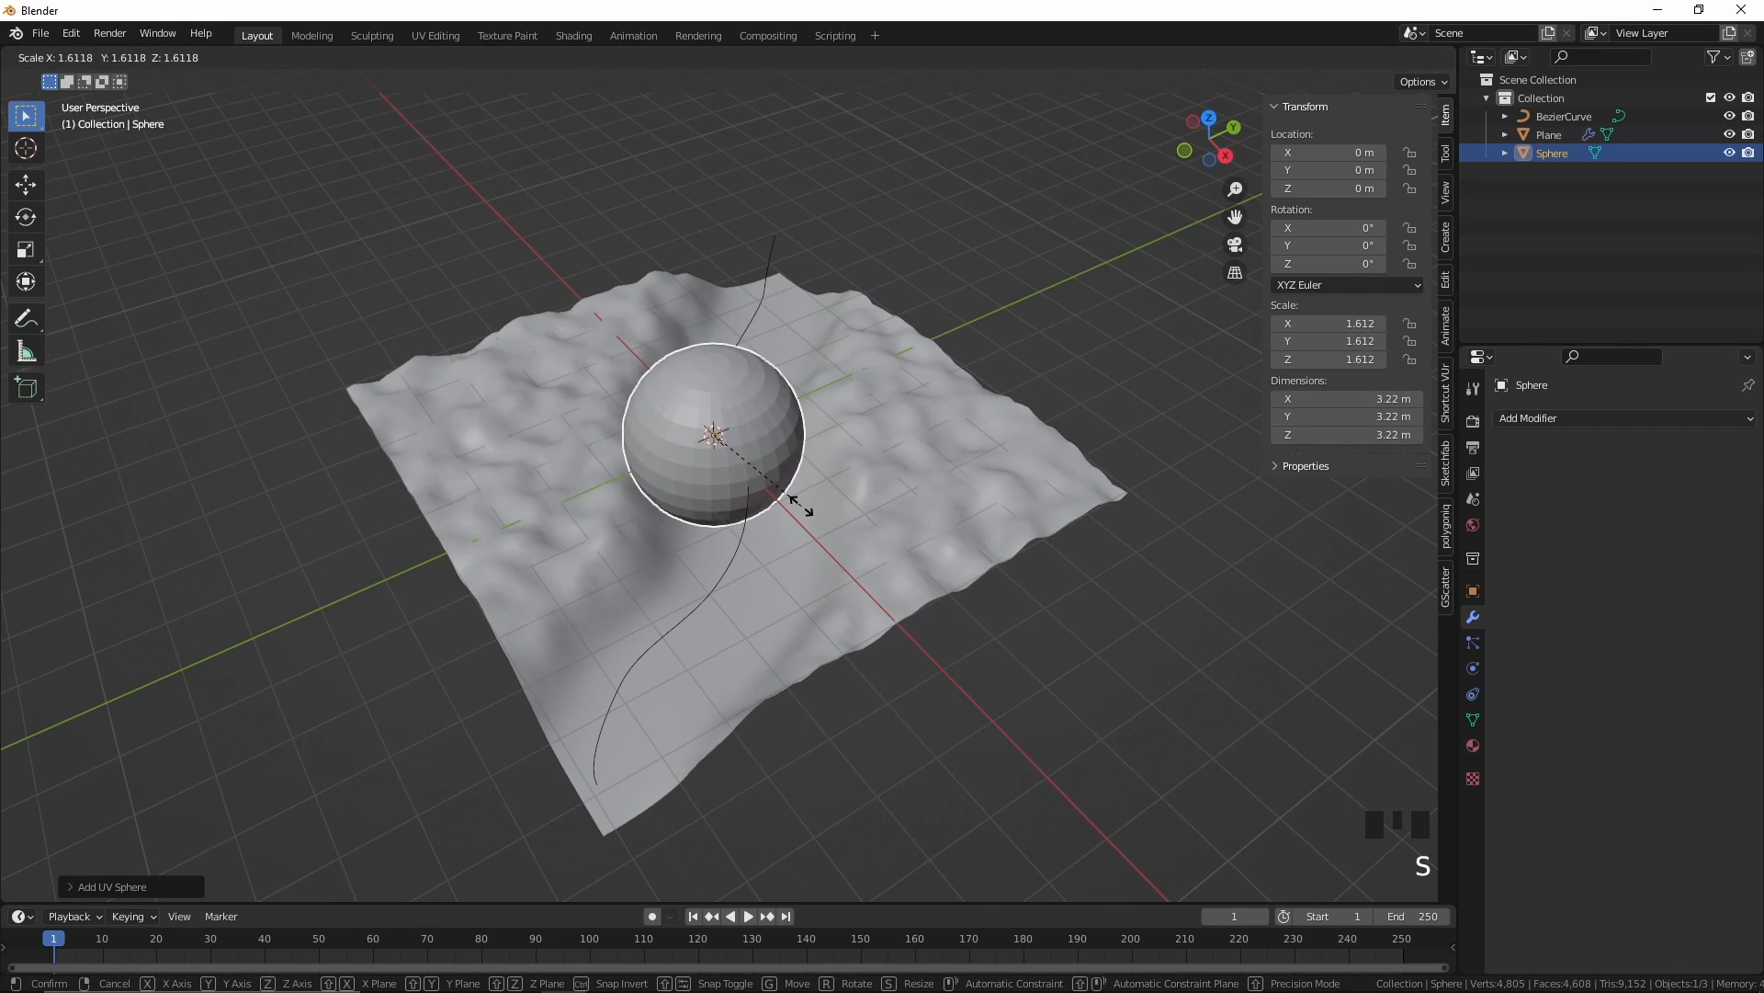
{"action": "left_click", "coordinate": [799, 505]}
Step: Set the Object input of the plane's Pathway Generator modifier to Sphere
{"action": "left_click", "coordinate": [820, 467]}
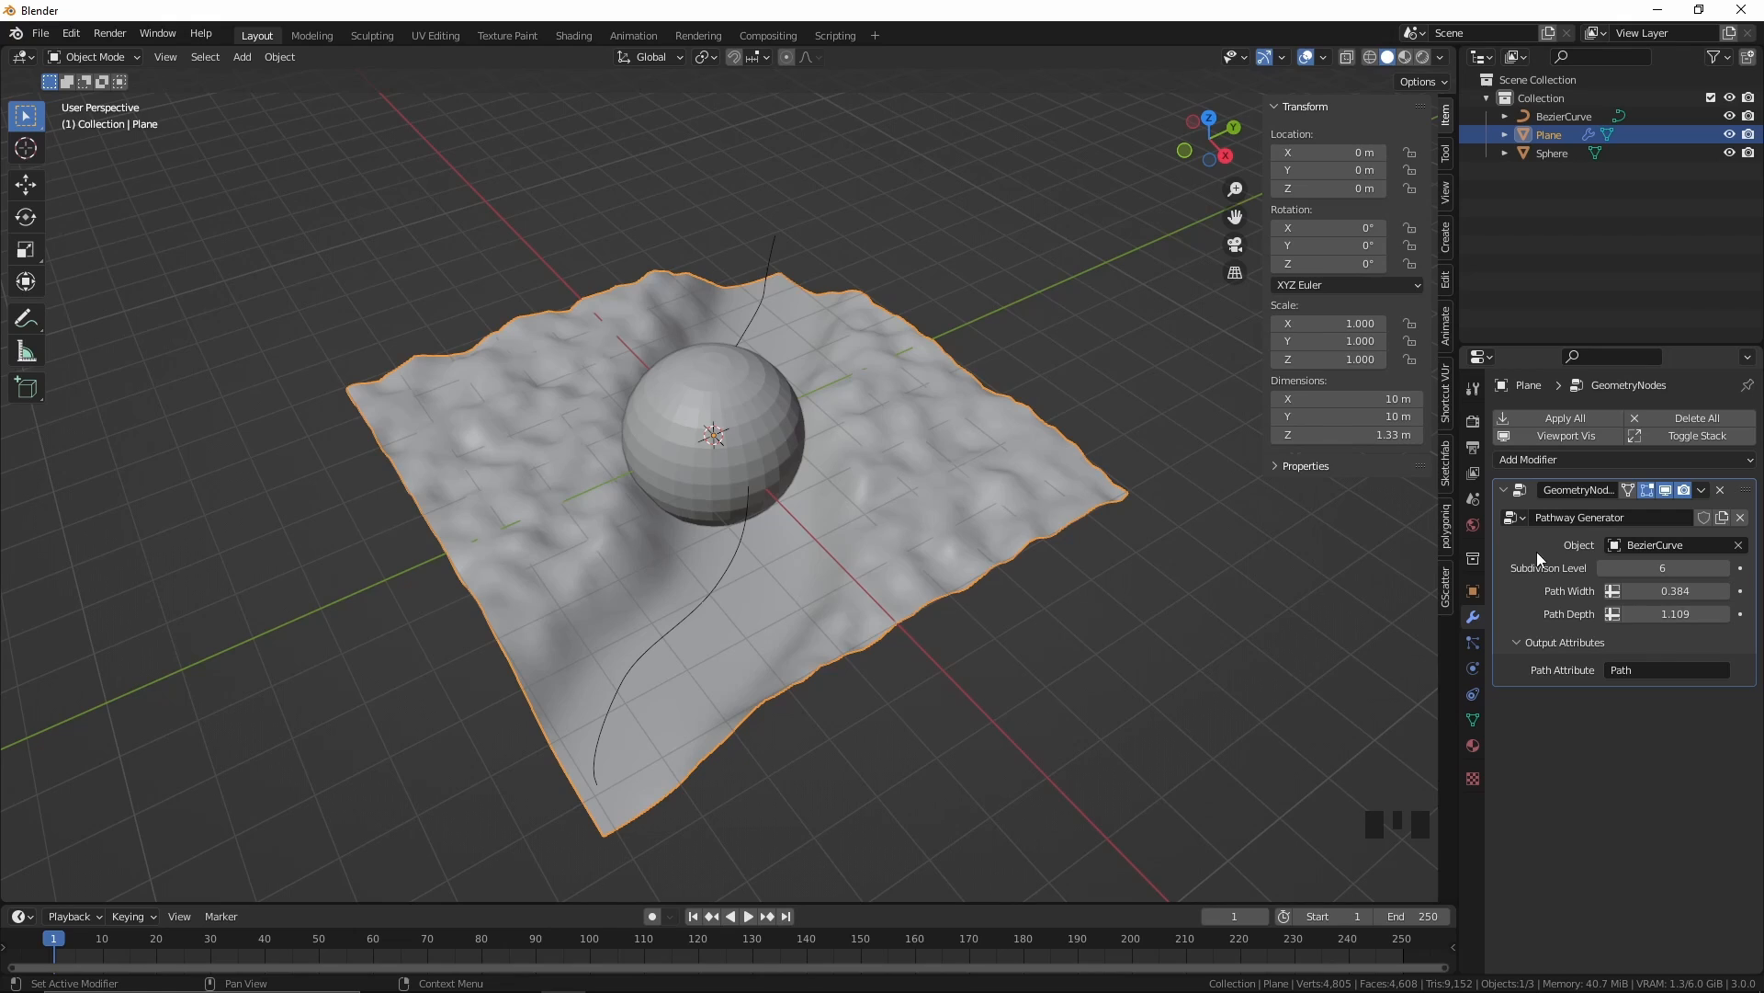
{"action": "left_click", "coordinate": [1621, 546]}
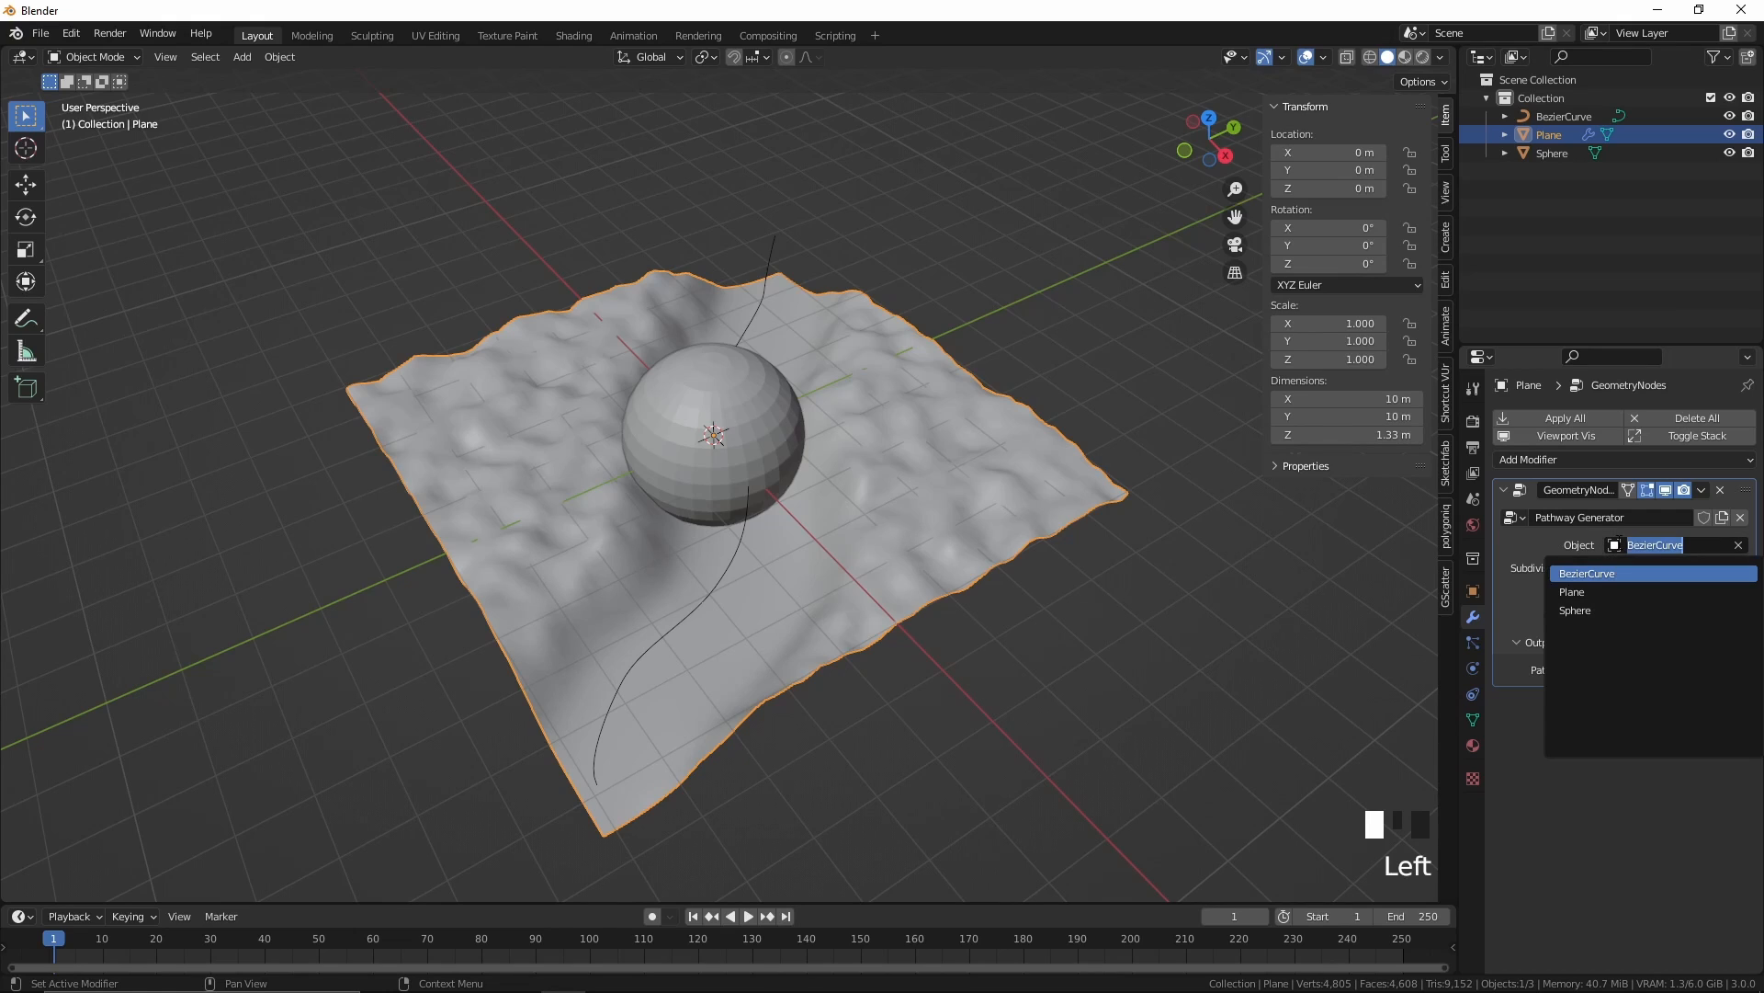
{"action": "left_click", "coordinate": [1604, 611]}
{"action": "middle_click_drag", "start_coordinate": [726, 542], "coordinate": [748, 502]}
{"action": "scroll", "coordinate": [742, 484], "scroll_direction": "up", "scroll_amount": 3}
Step: Try moving the sphere over the terrain, cancel the move, and delete the sphere
{"action": "left_click", "coordinate": [648, 491]}
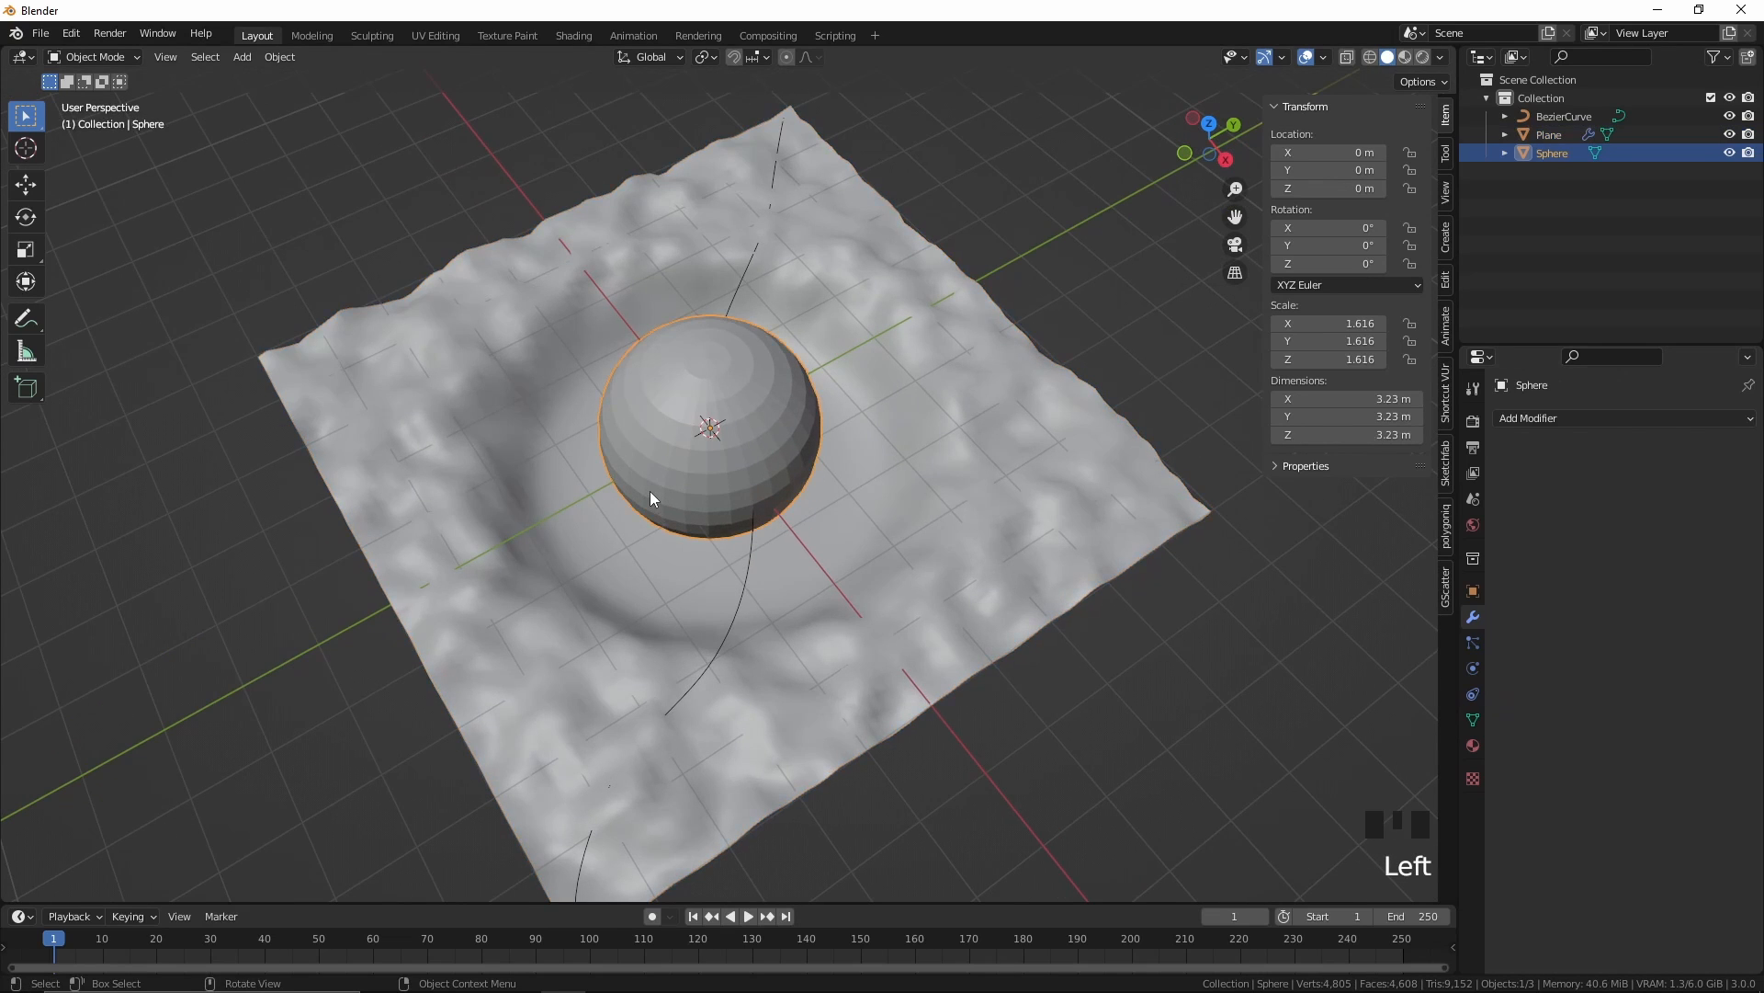
{"action": "key", "text": "g"}
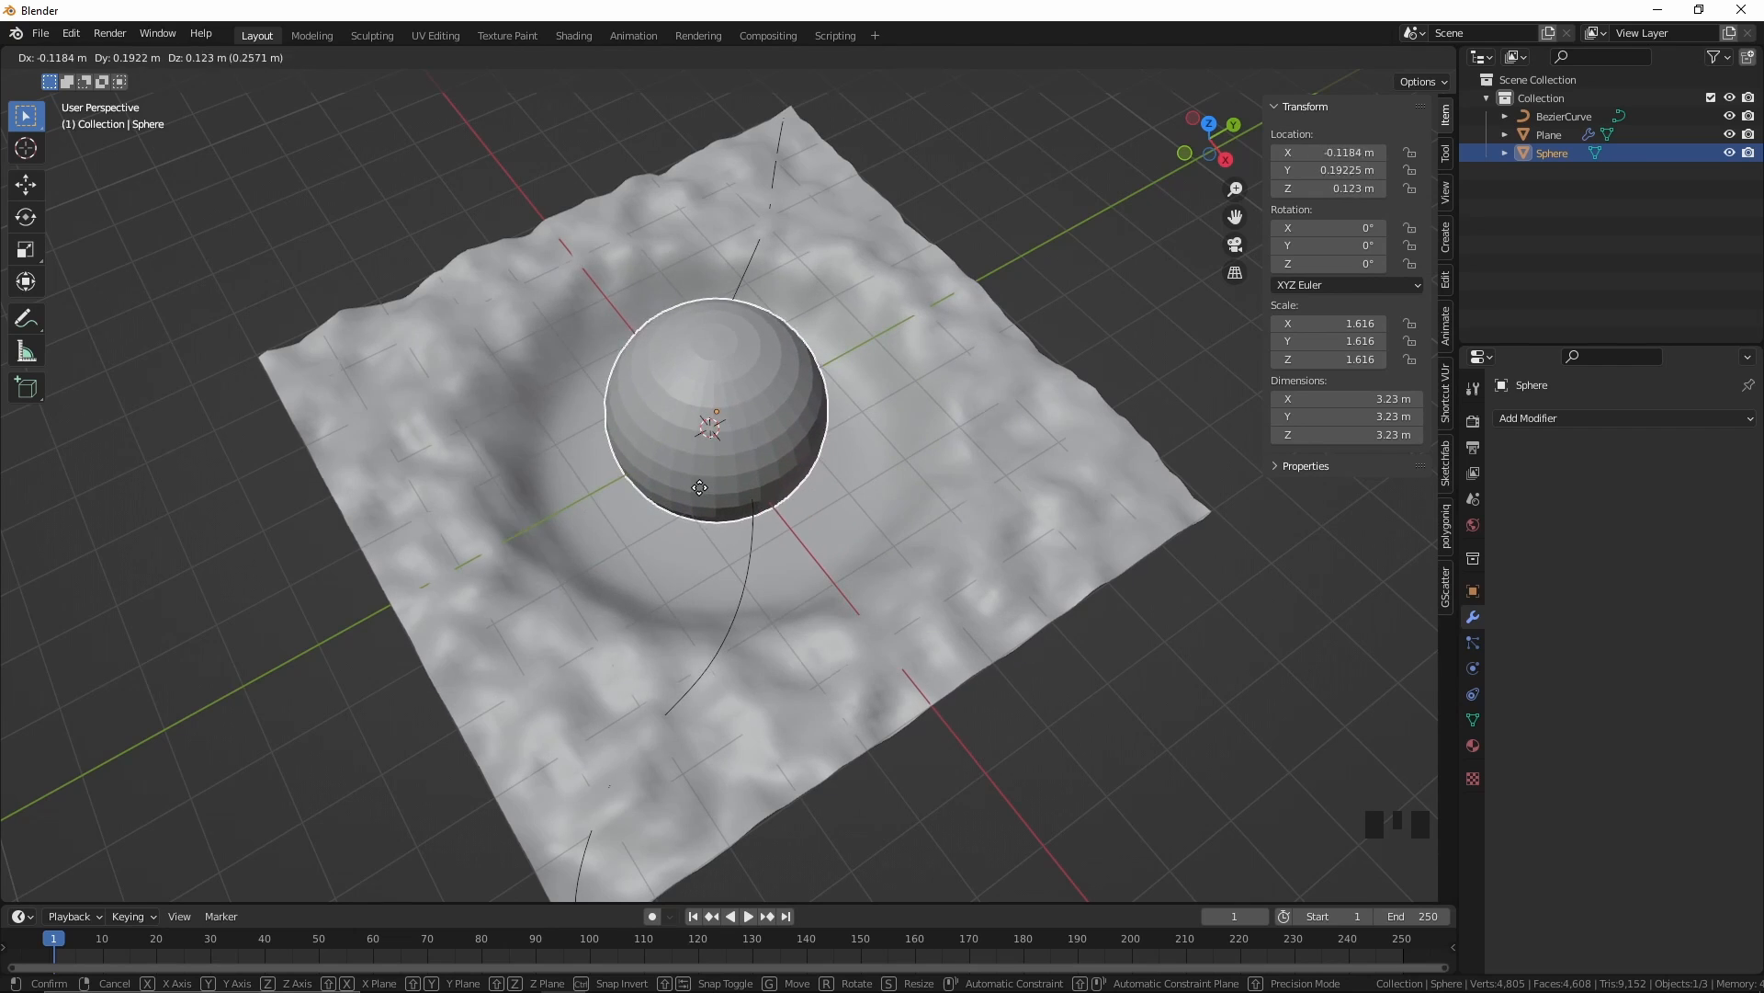
{"action": "right_click", "coordinate": [699, 487]}
{"action": "key", "text": "z"}
{"action": "left_click", "coordinate": [700, 314]}
{"action": "middle_click_drag", "start_coordinate": [704, 397], "coordinate": [719, 363]}
{"action": "middle_click_drag", "start_coordinate": [723, 358], "coordinate": [741, 326], "text": "shift"}
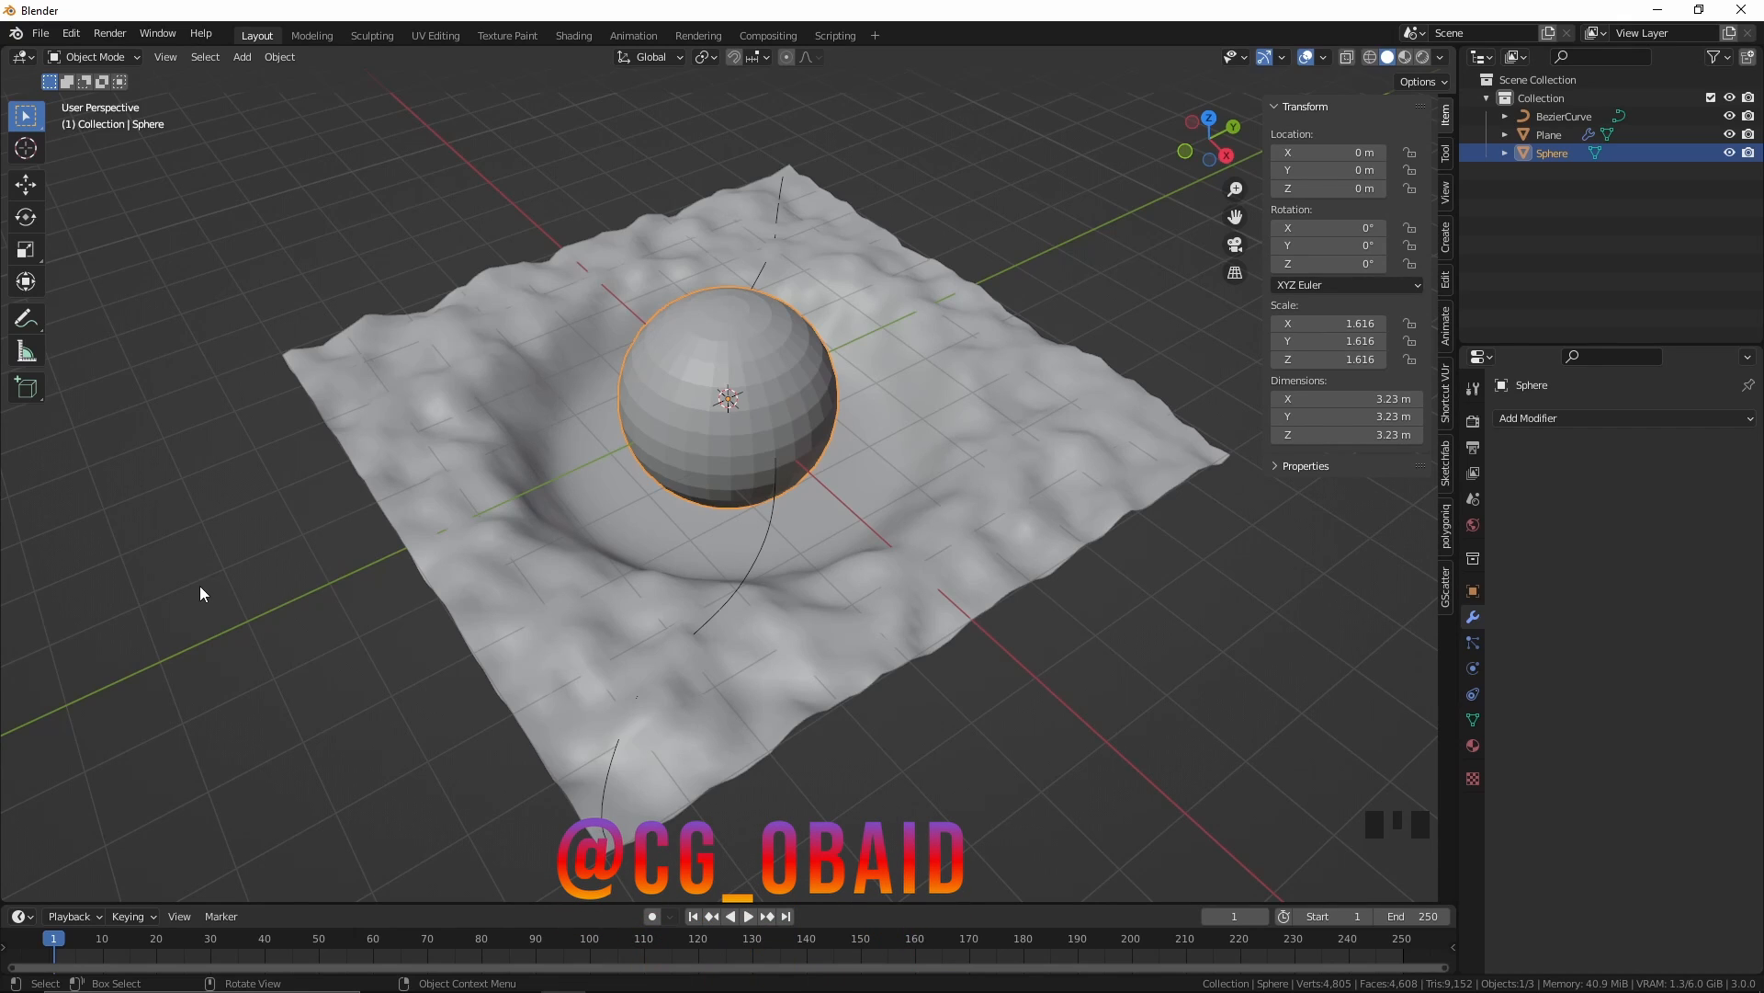
{"action": "key", "text": "Delete"}
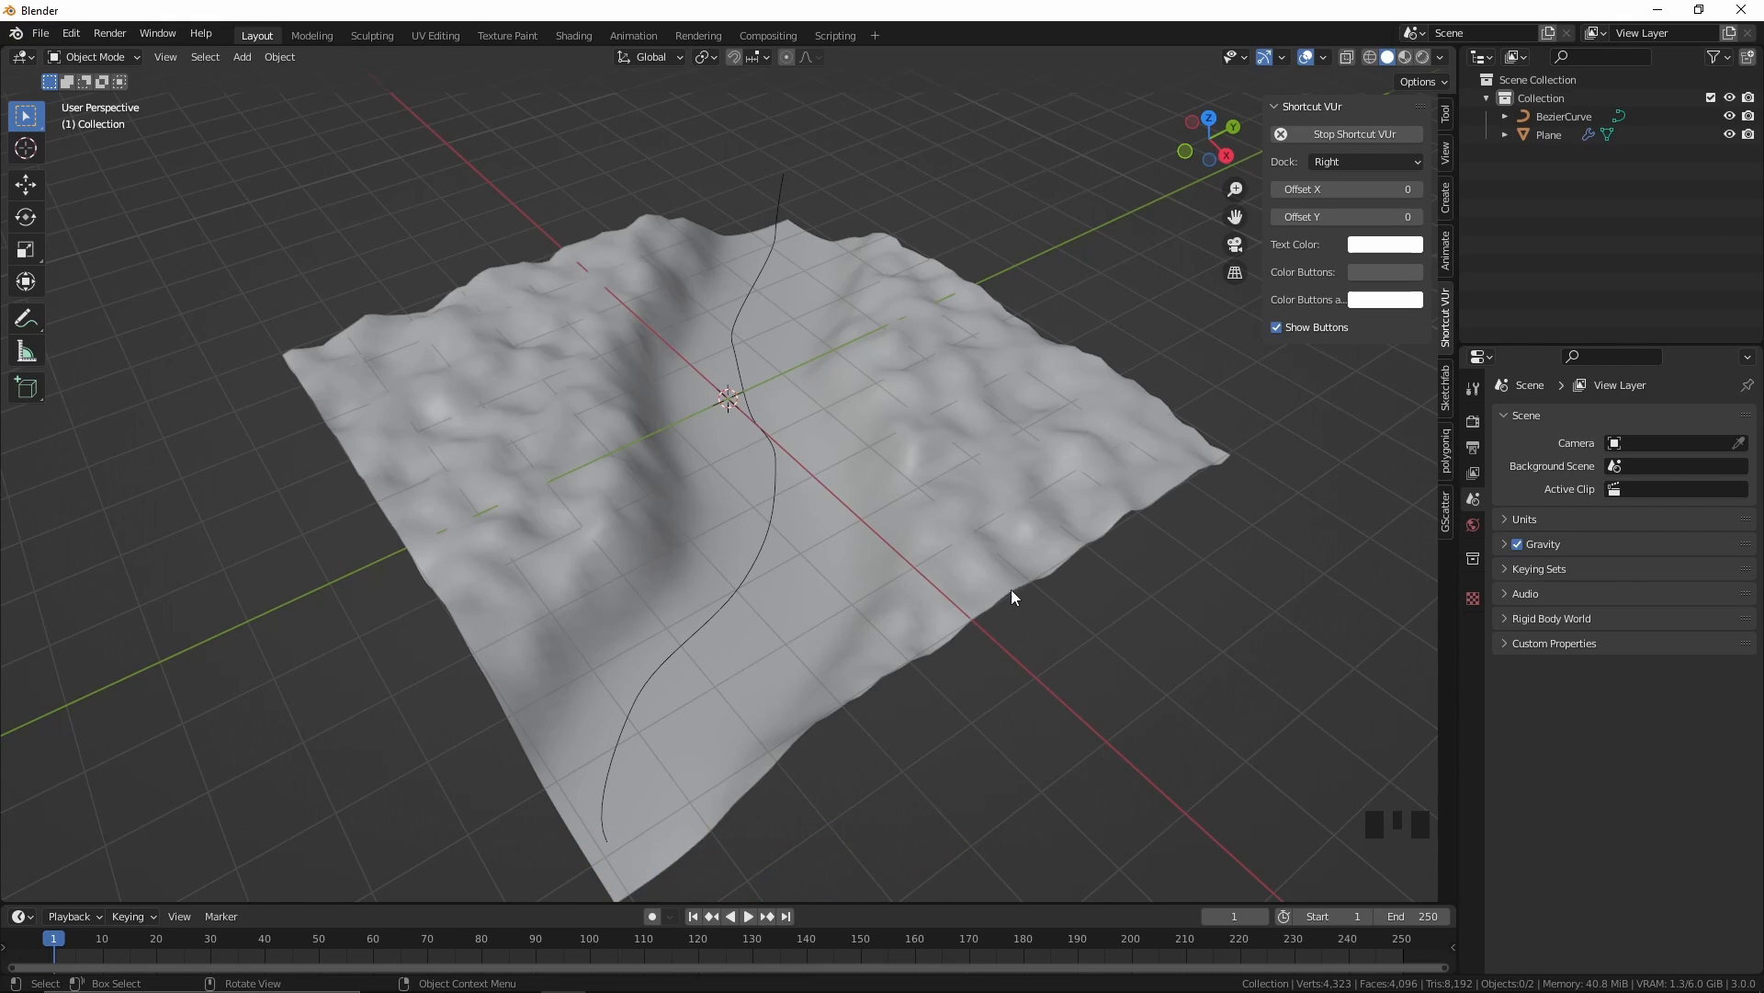
Step: Add a Geometry Nodes workspace and frame the plane's Pathway Generator node tree to examine it
{"action": "left_click", "coordinate": [874, 36]}
{"action": "mouse_move", "coordinate": [878, 71]}
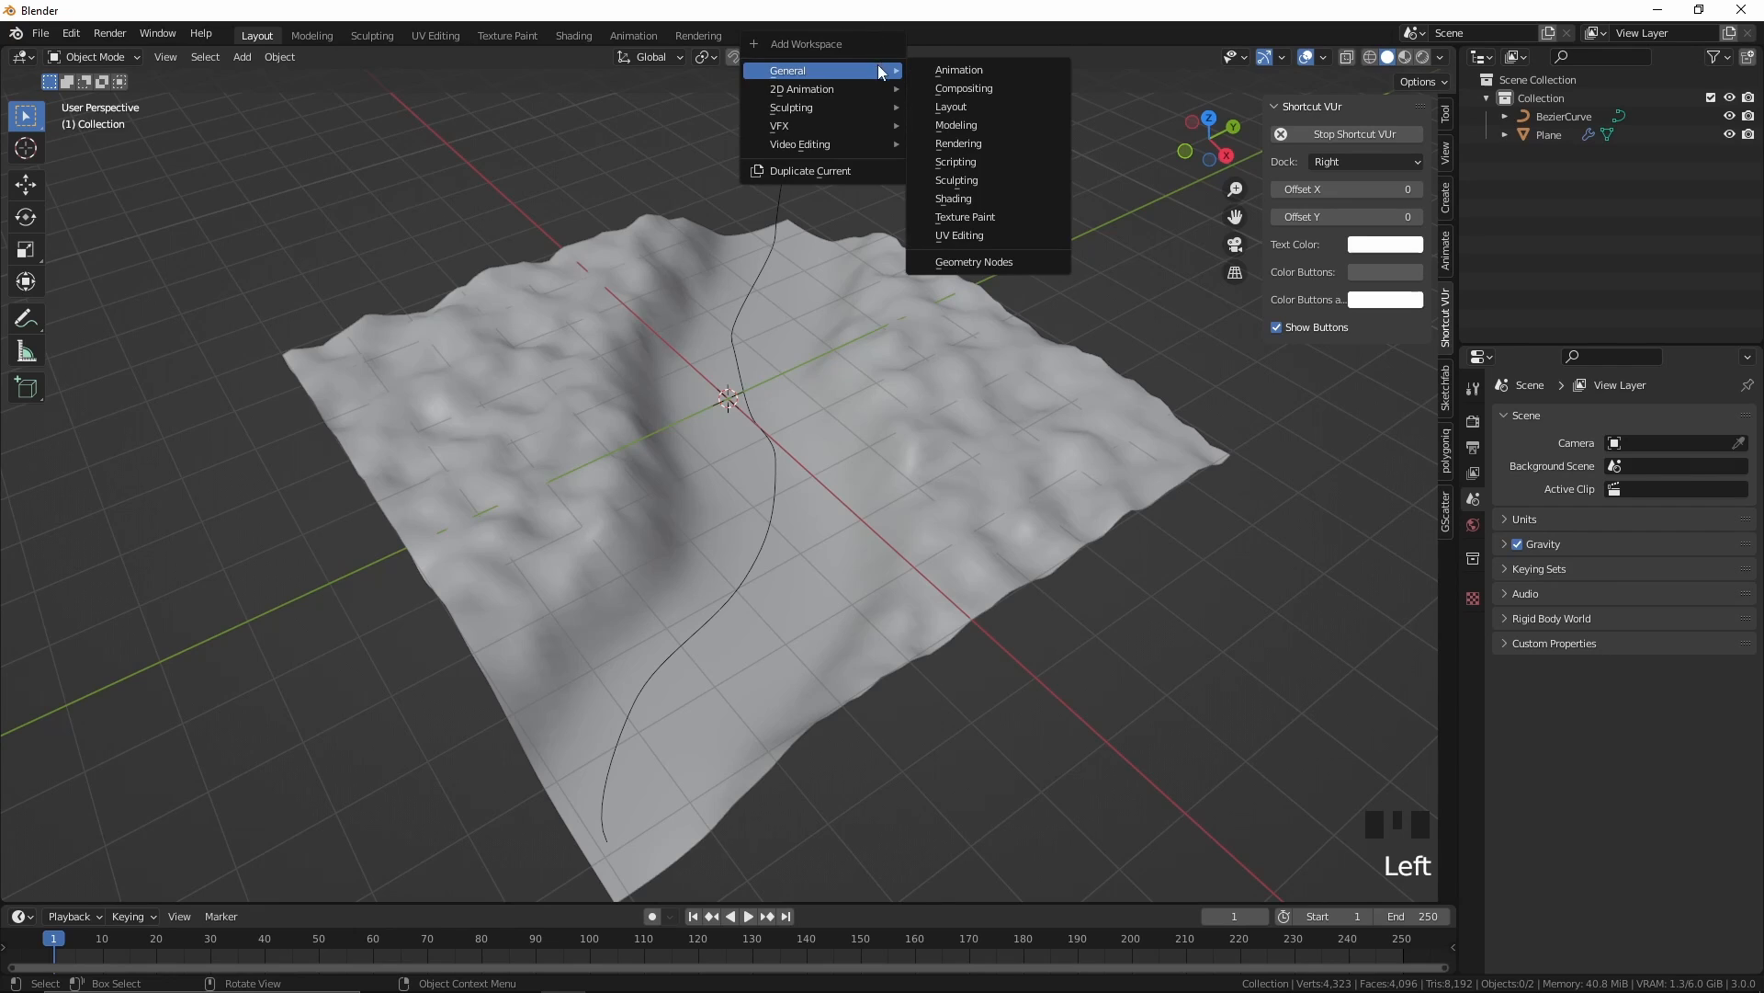
{"action": "left_click", "coordinate": [984, 264]}
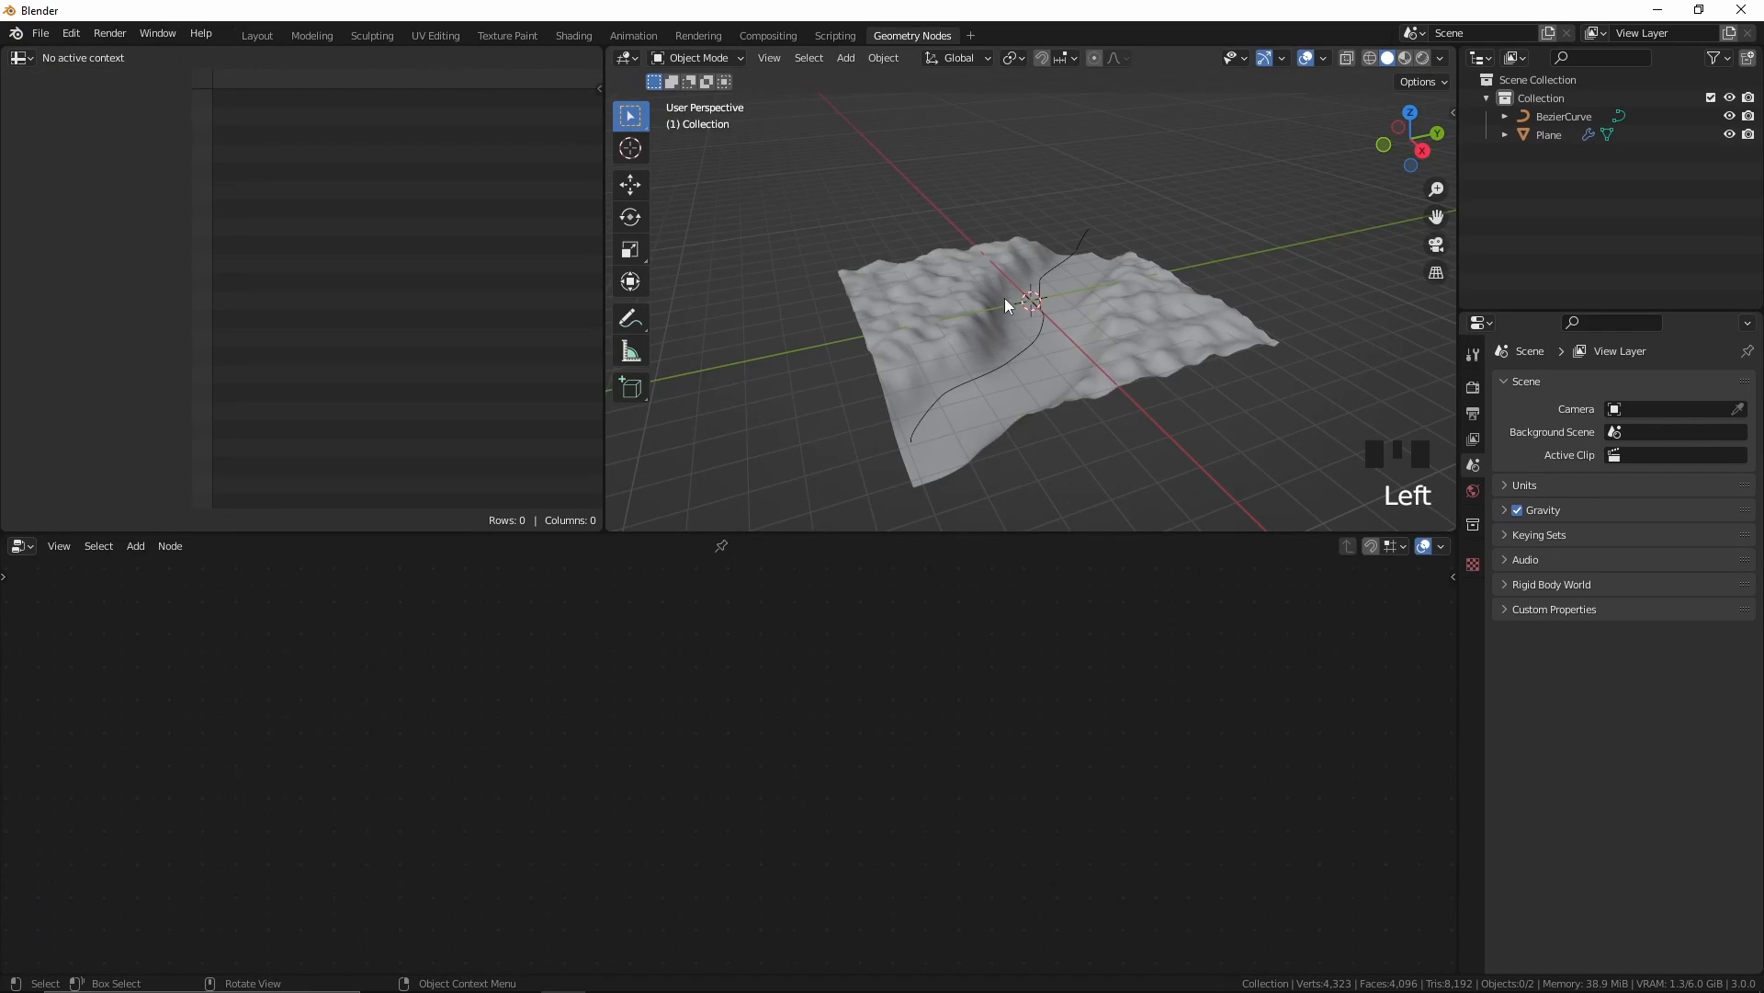
{"action": "left_click", "coordinate": [1100, 368]}
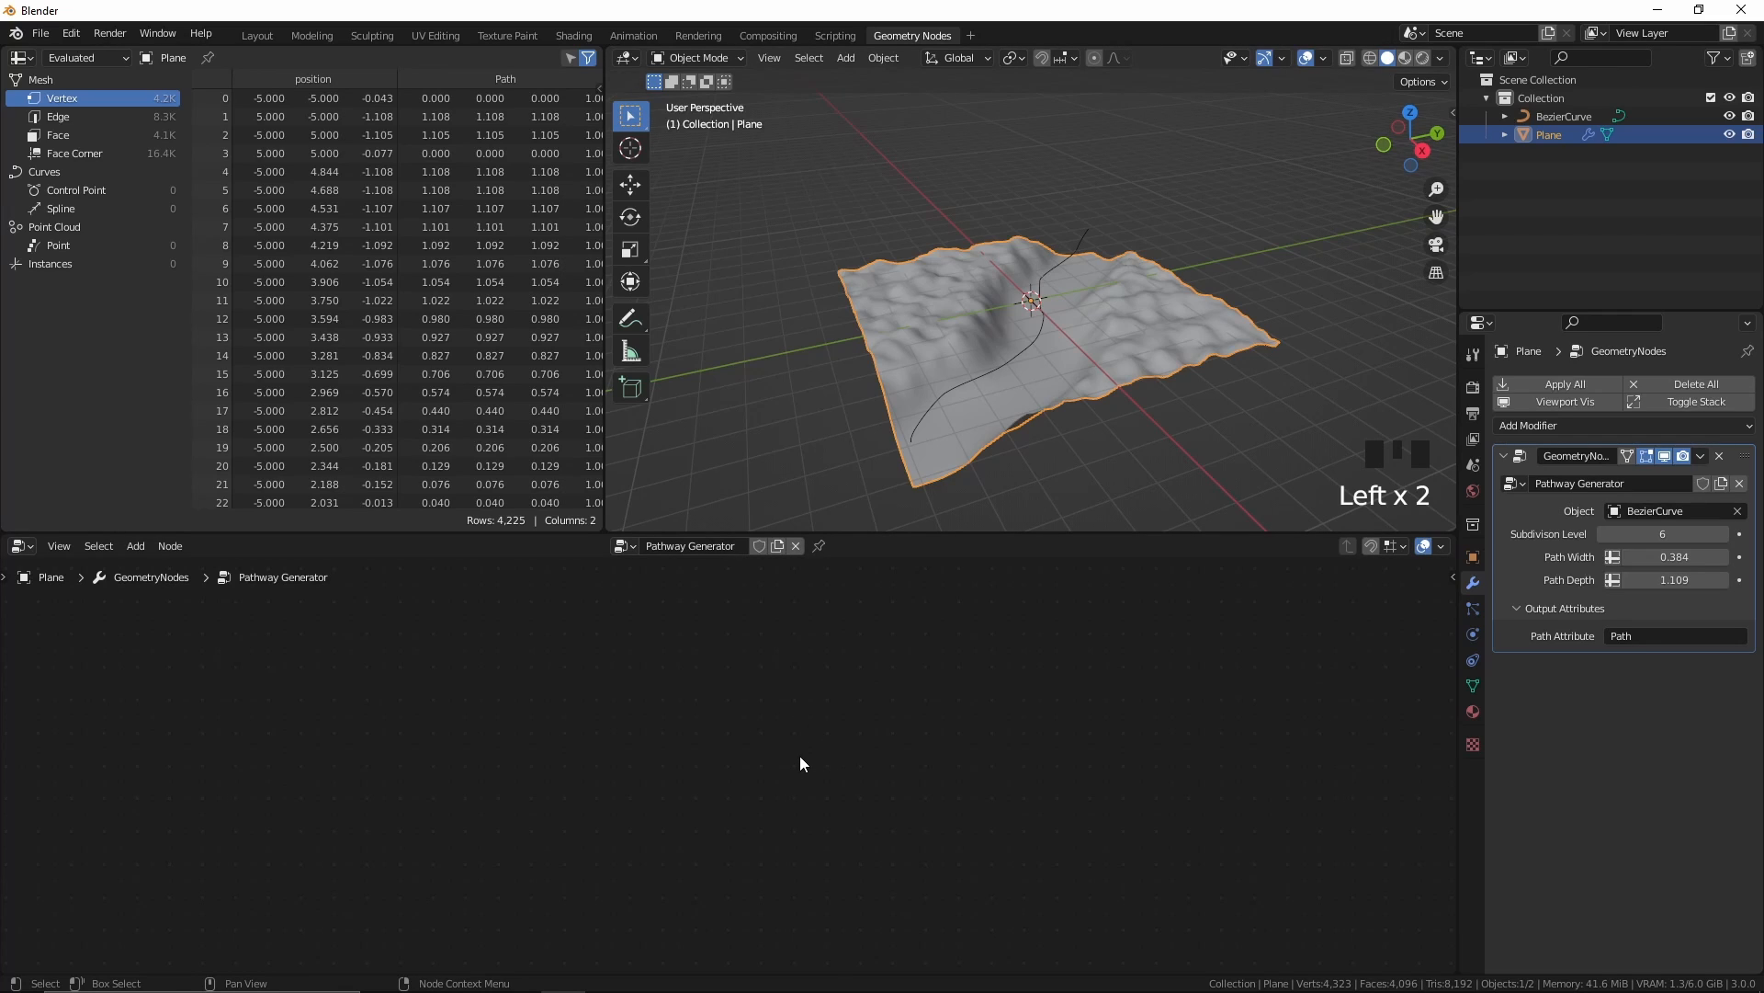
{"action": "key", "text": "Home"}
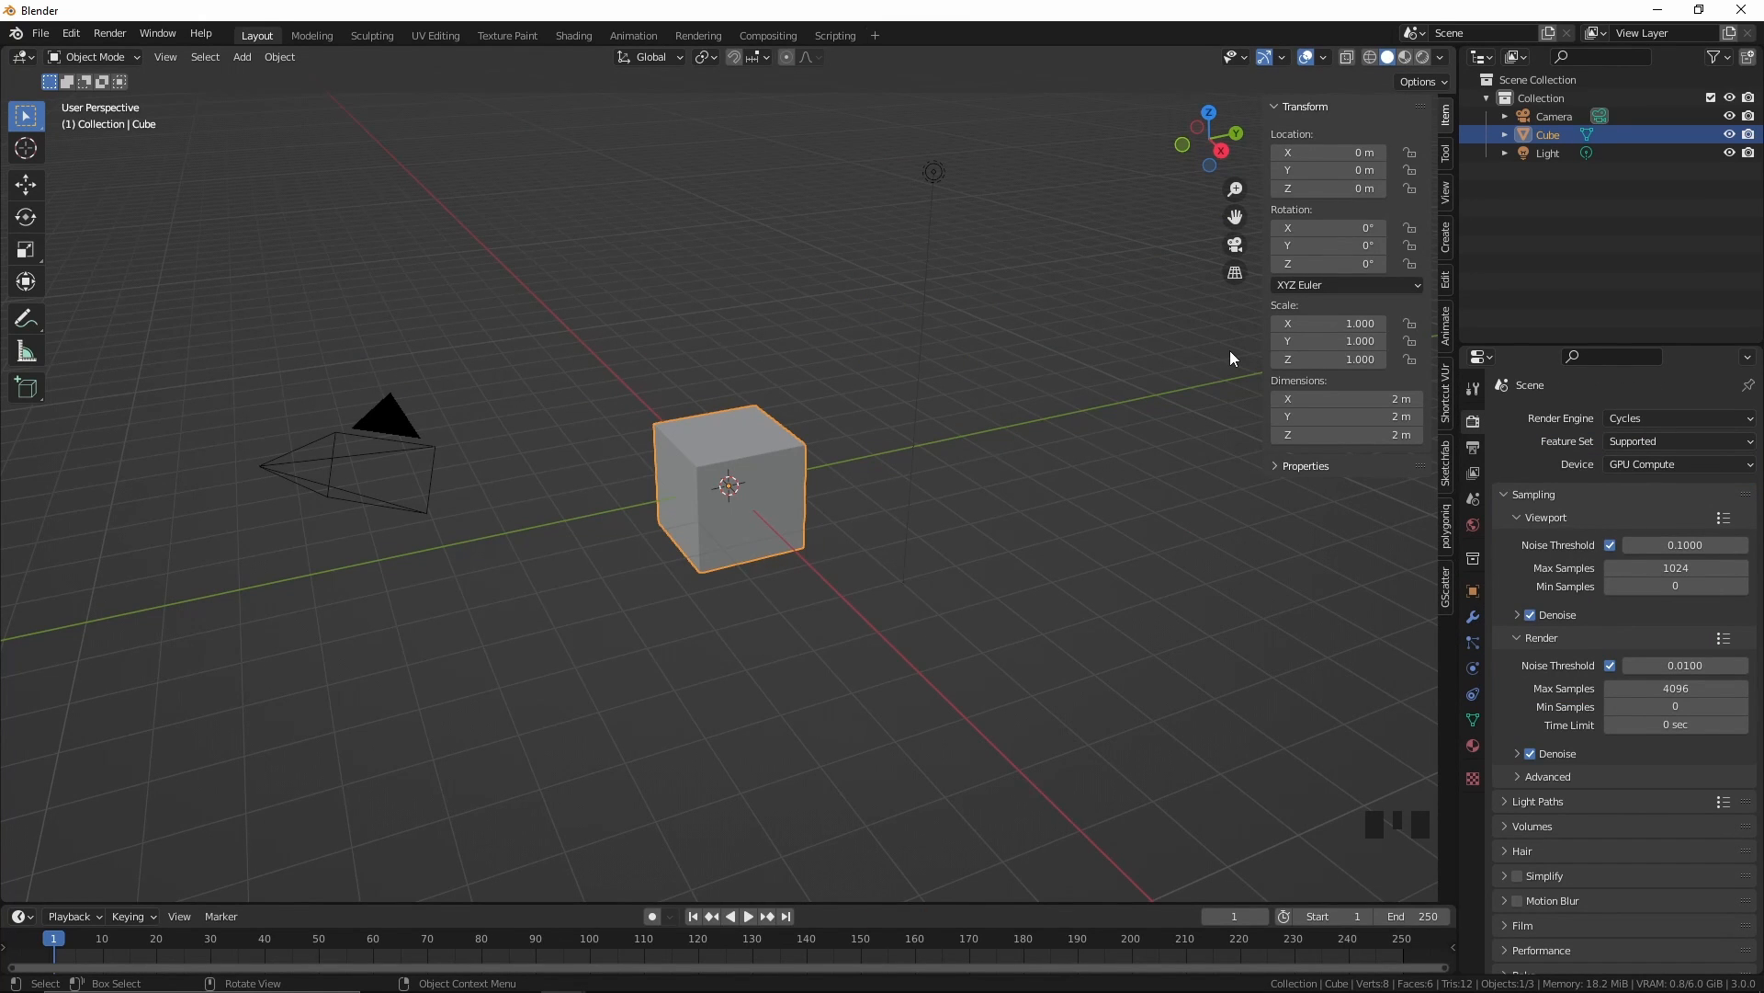
Step: Delete the default camera, cube and light from the new scene
{"action": "key", "text": "a"}
{"action": "key", "text": "x"}
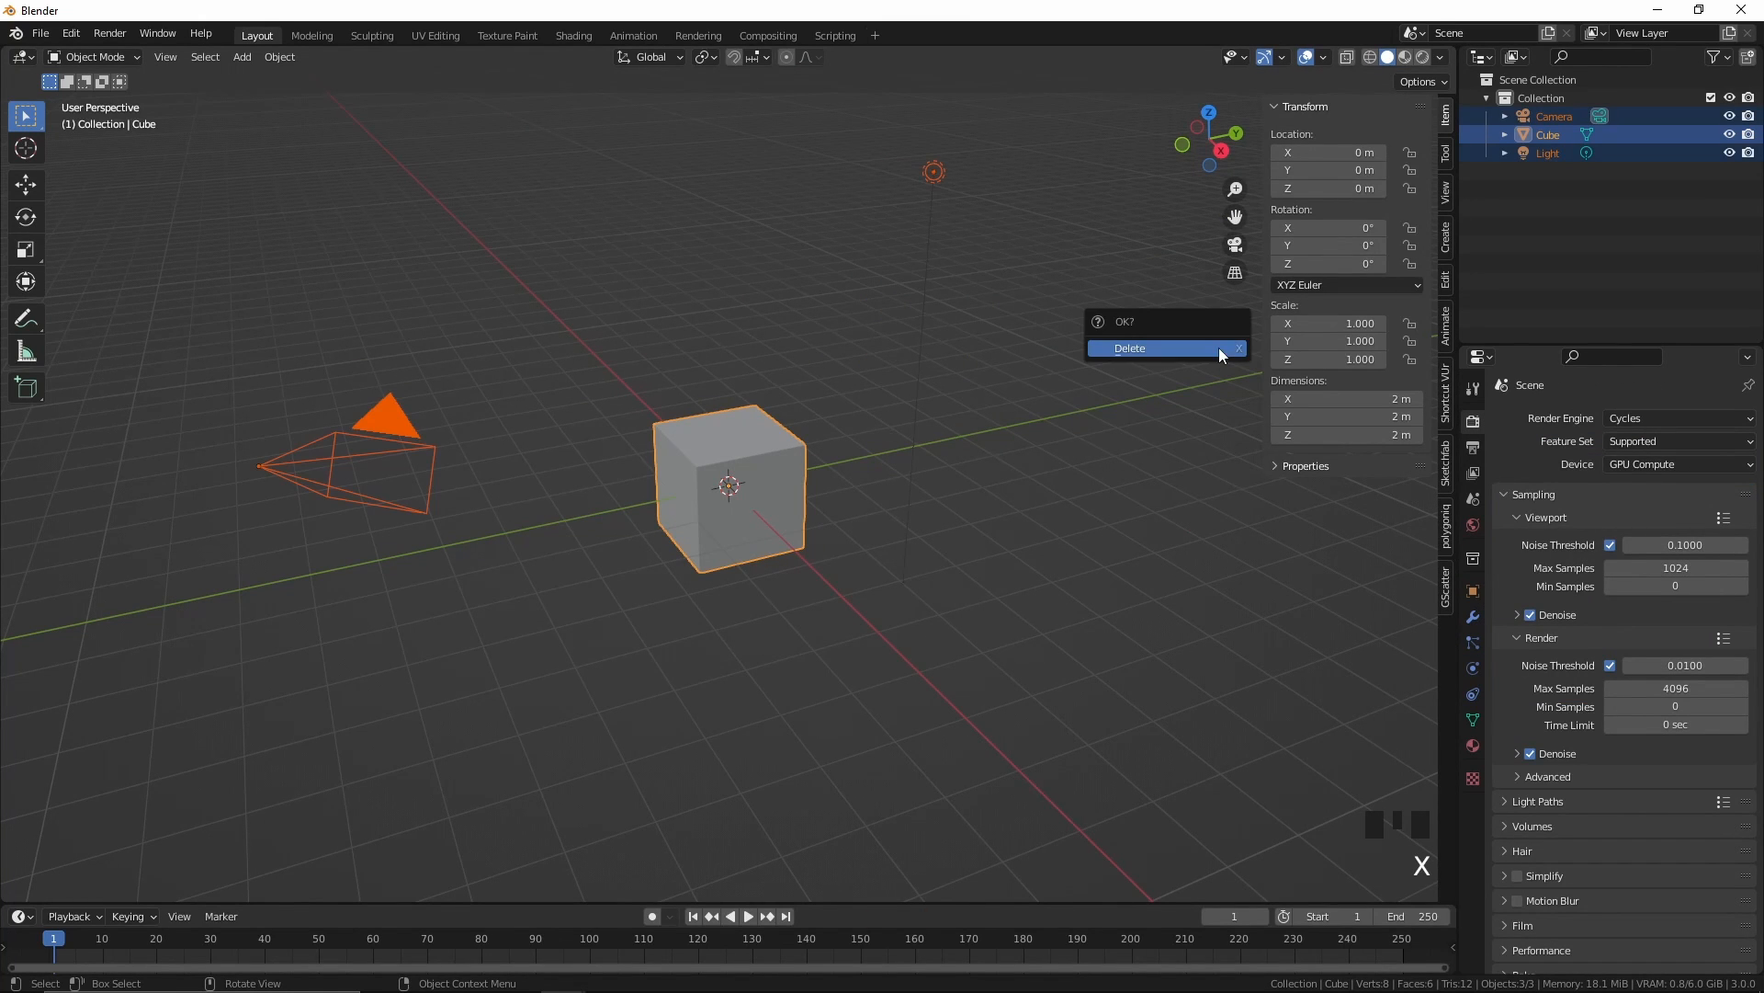
{"action": "left_click", "coordinate": [1219, 347]}
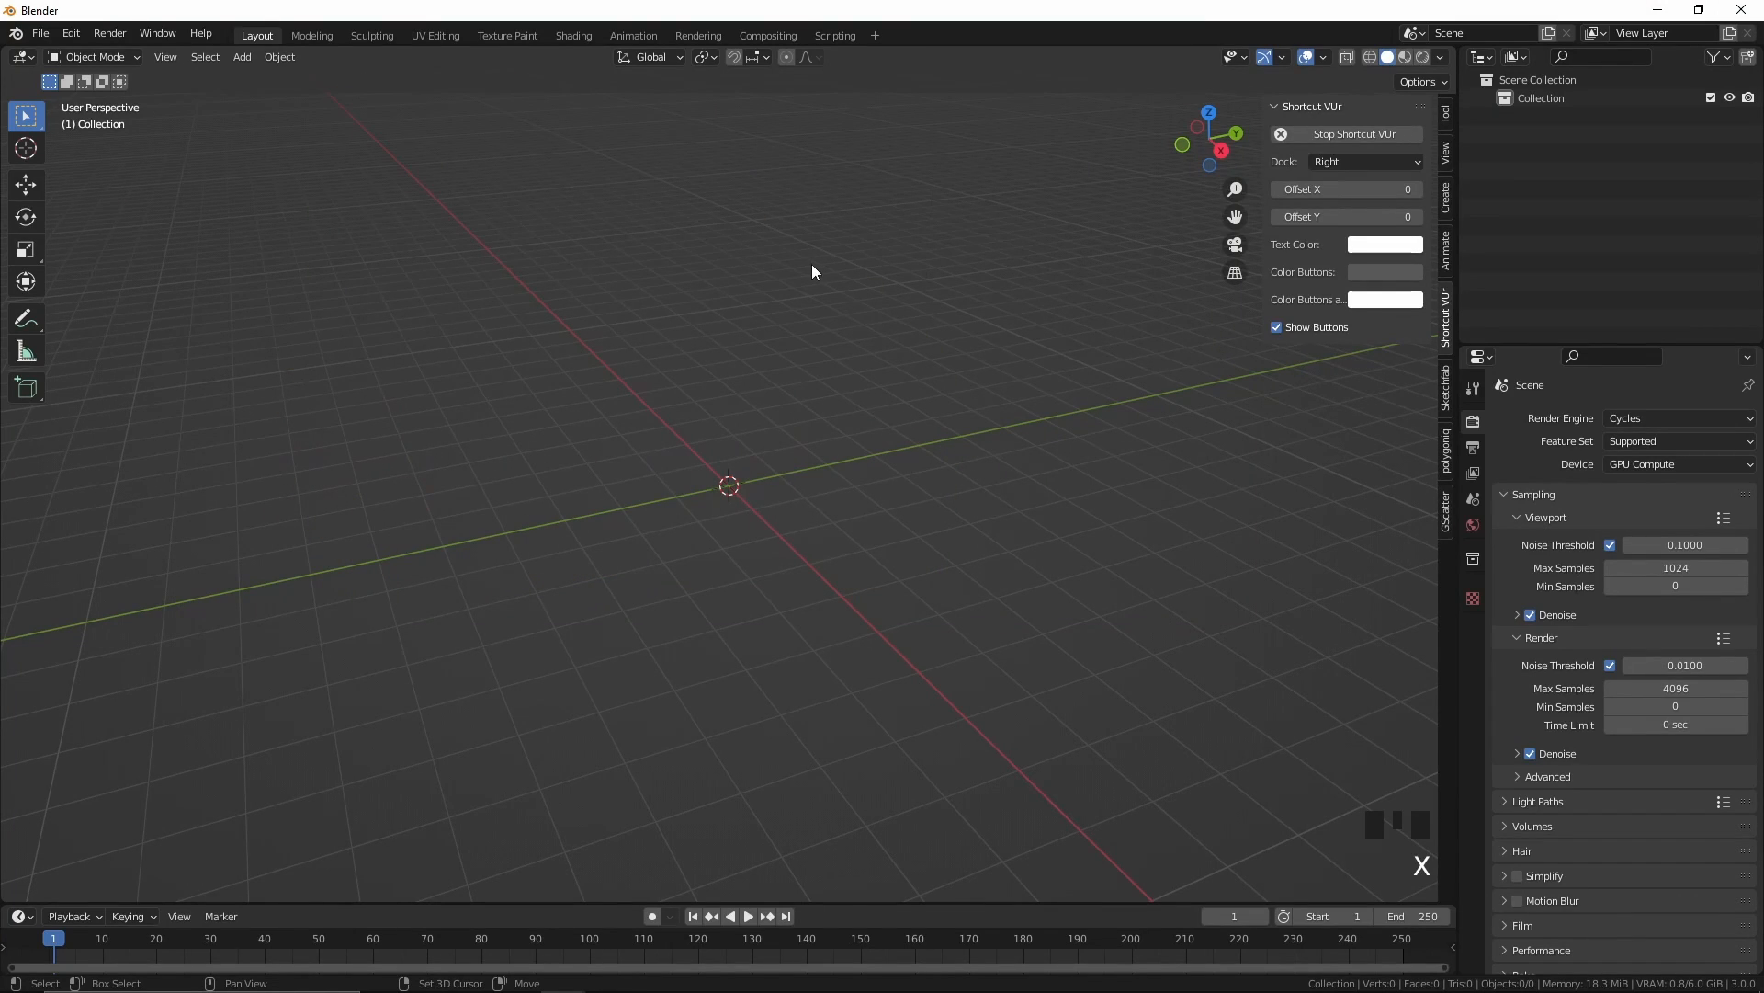
Step: Add a plane scaled by 5 to 10 m in X and Y, and apply its scale
{"action": "key", "text": "shift+a"}
{"action": "left_click", "coordinate": [881, 267]}
{"action": "middle_click_drag", "start_coordinate": [880, 278], "coordinate": [913, 362]}
{"action": "type", "text": "s"}
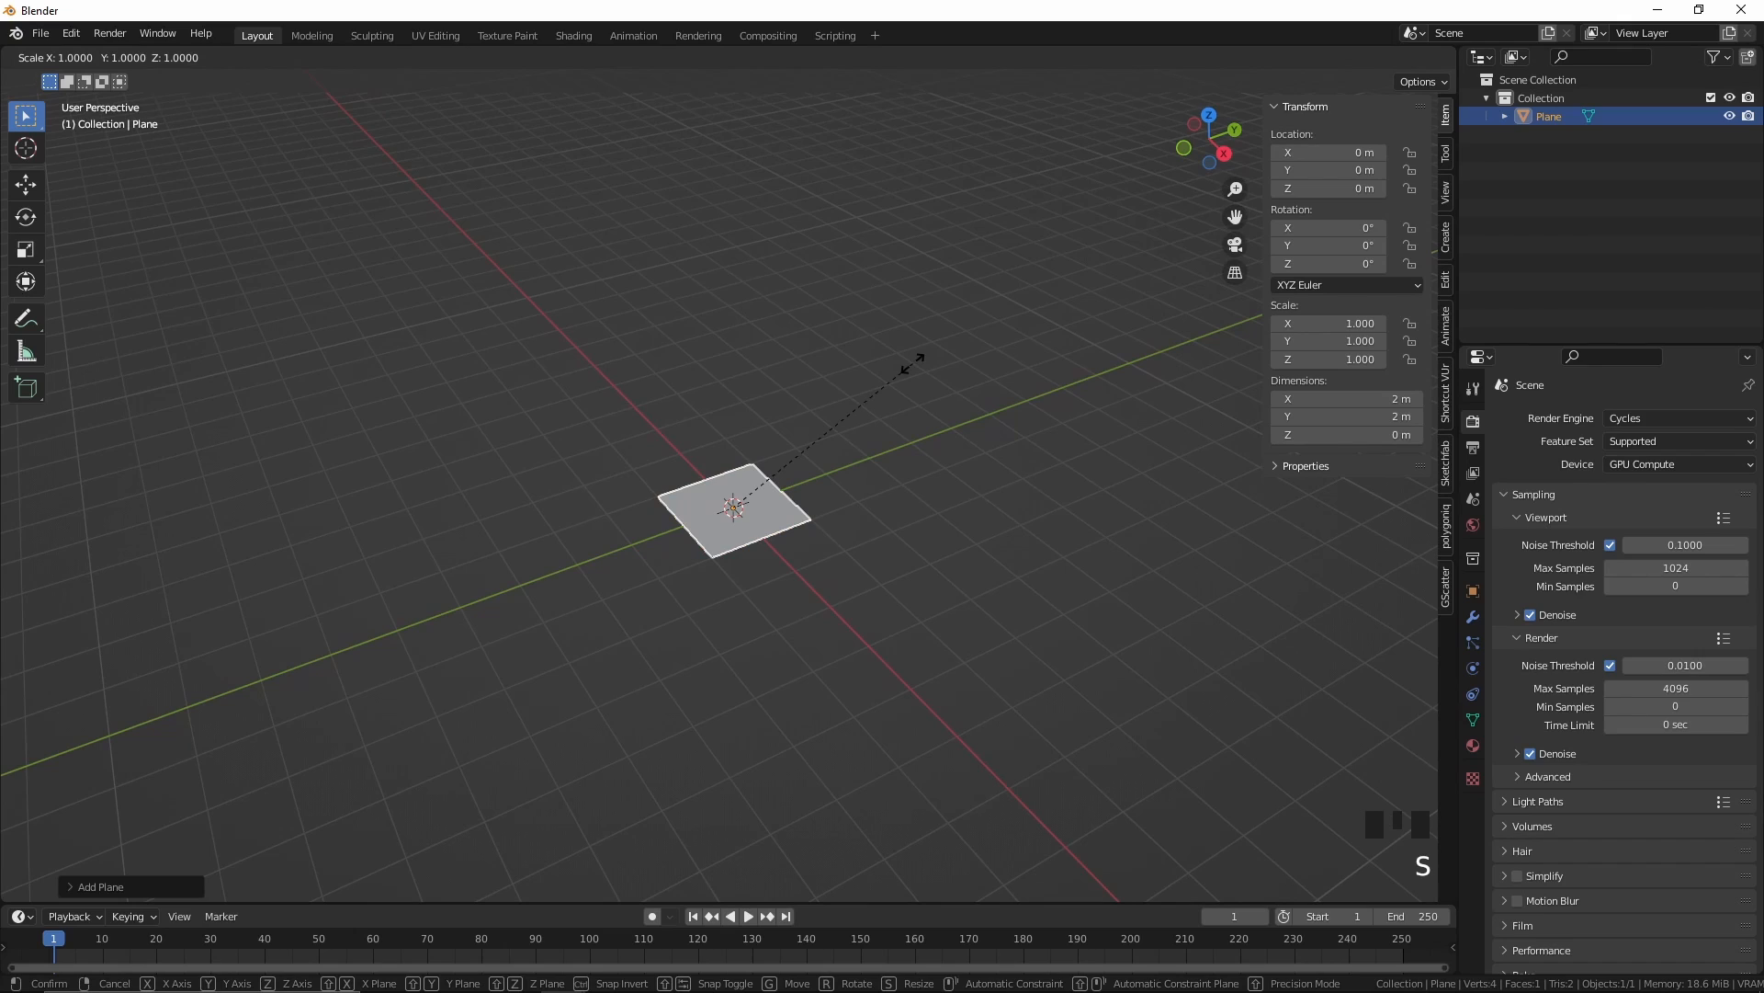
{"action": "type", "text": "5"}
{"action": "key", "text": "Return"}
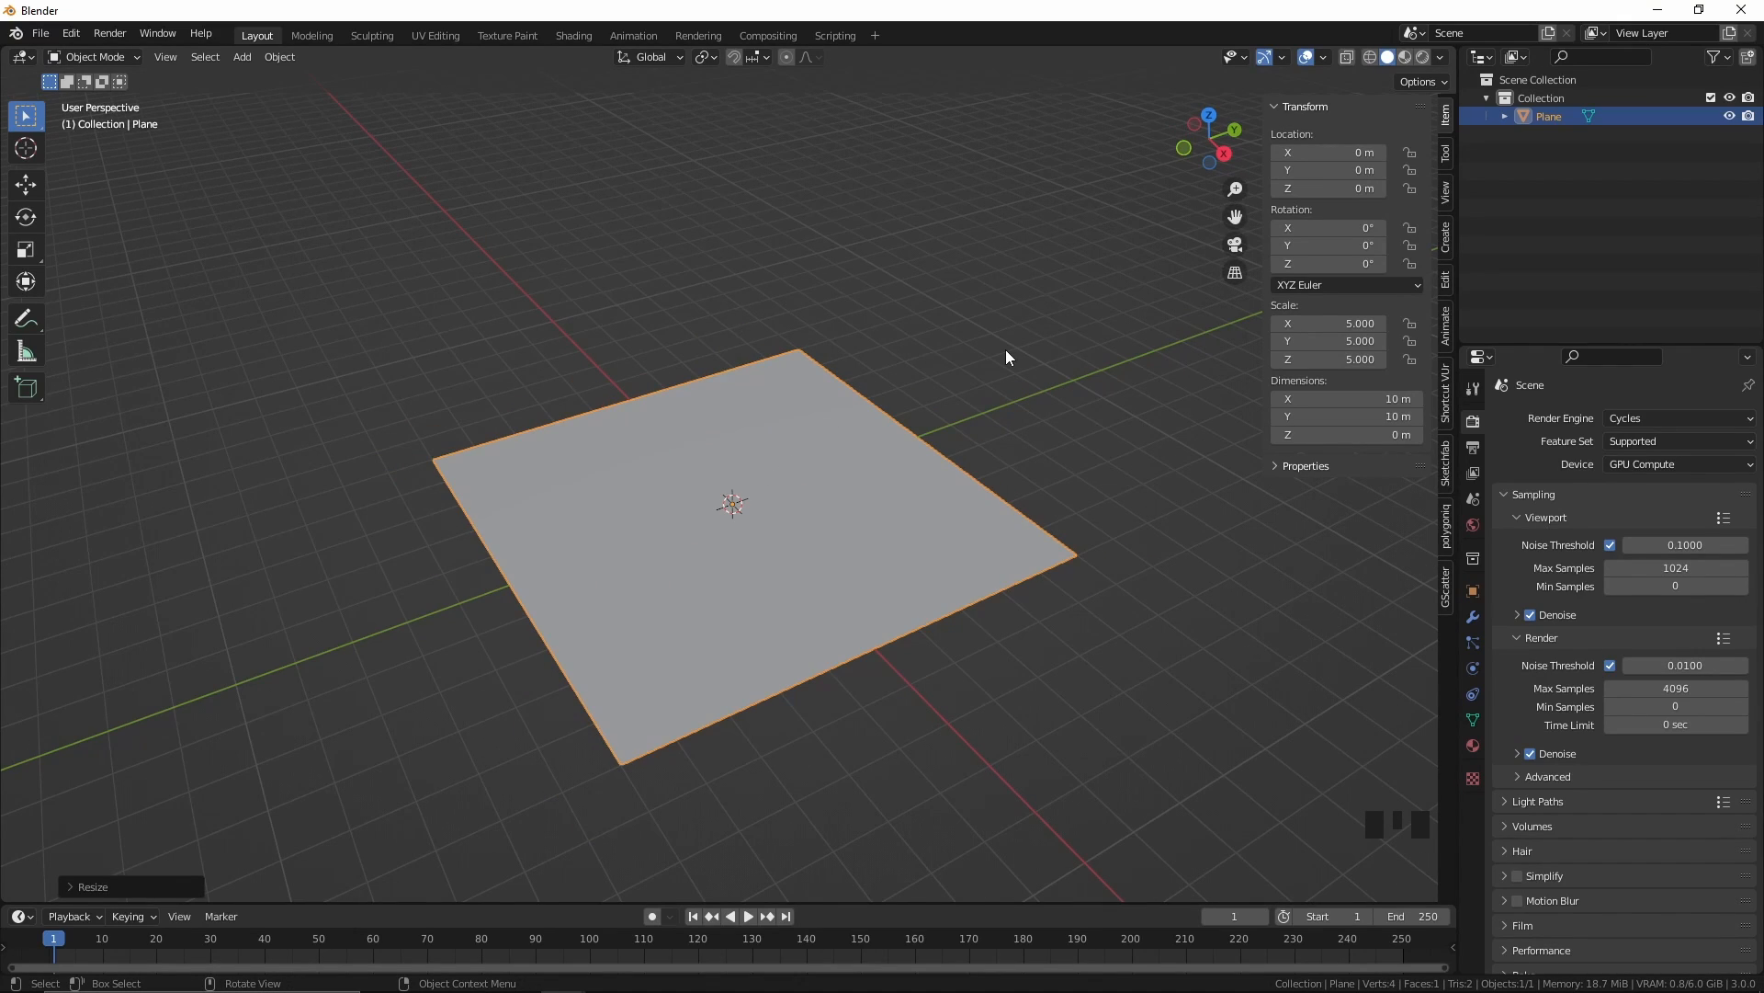
{"action": "key", "text": "ctrl+a"}
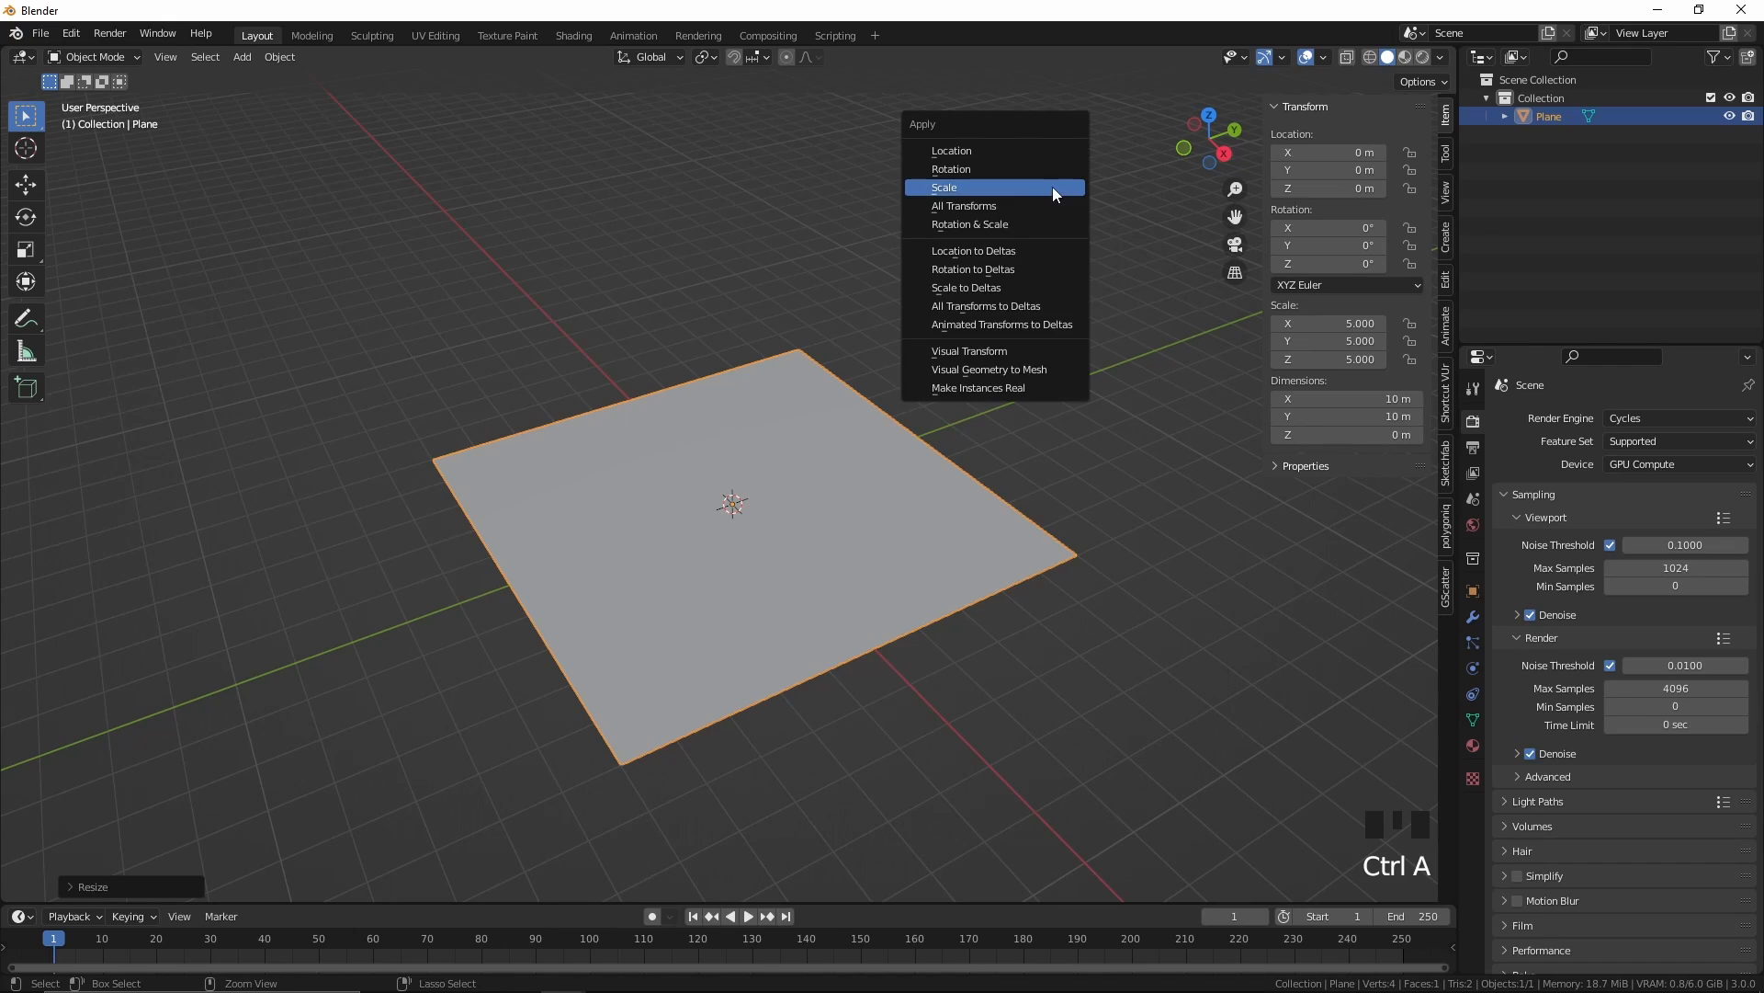
{"action": "left_click", "coordinate": [947, 192]}
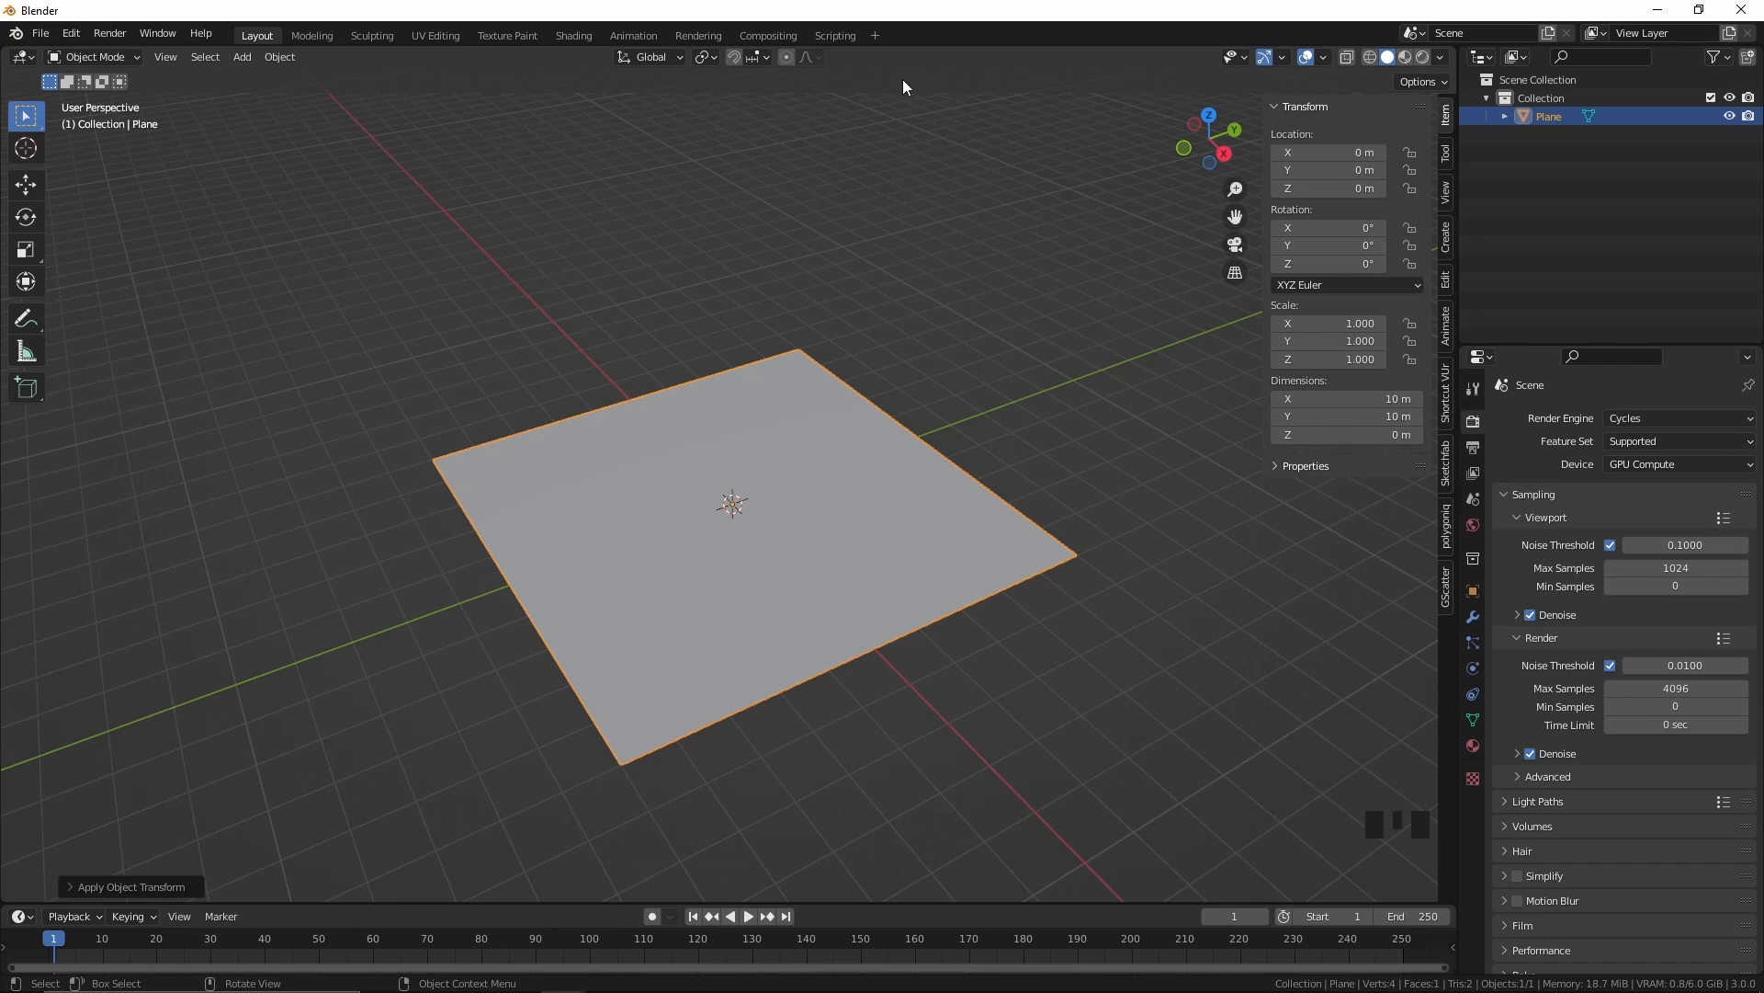
Step: Add a Geometry Nodes workspace to the new file
{"action": "left_click", "coordinate": [874, 36]}
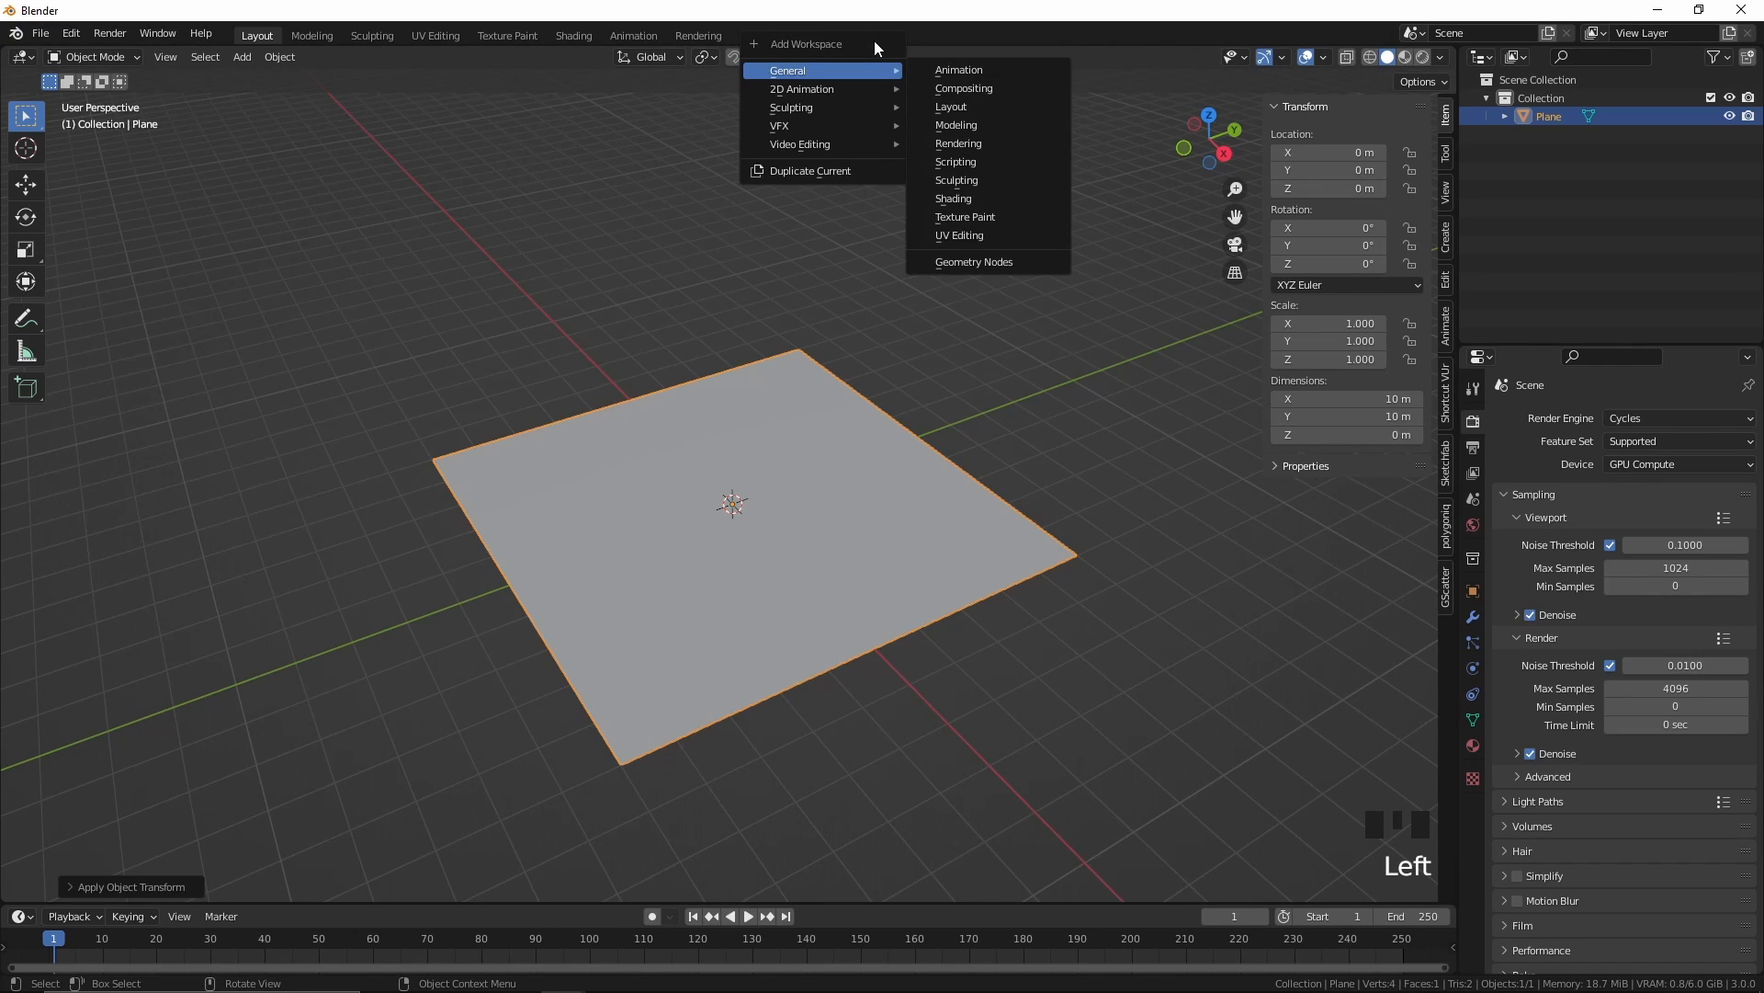
{"action": "mouse_move", "coordinate": [856, 70]}
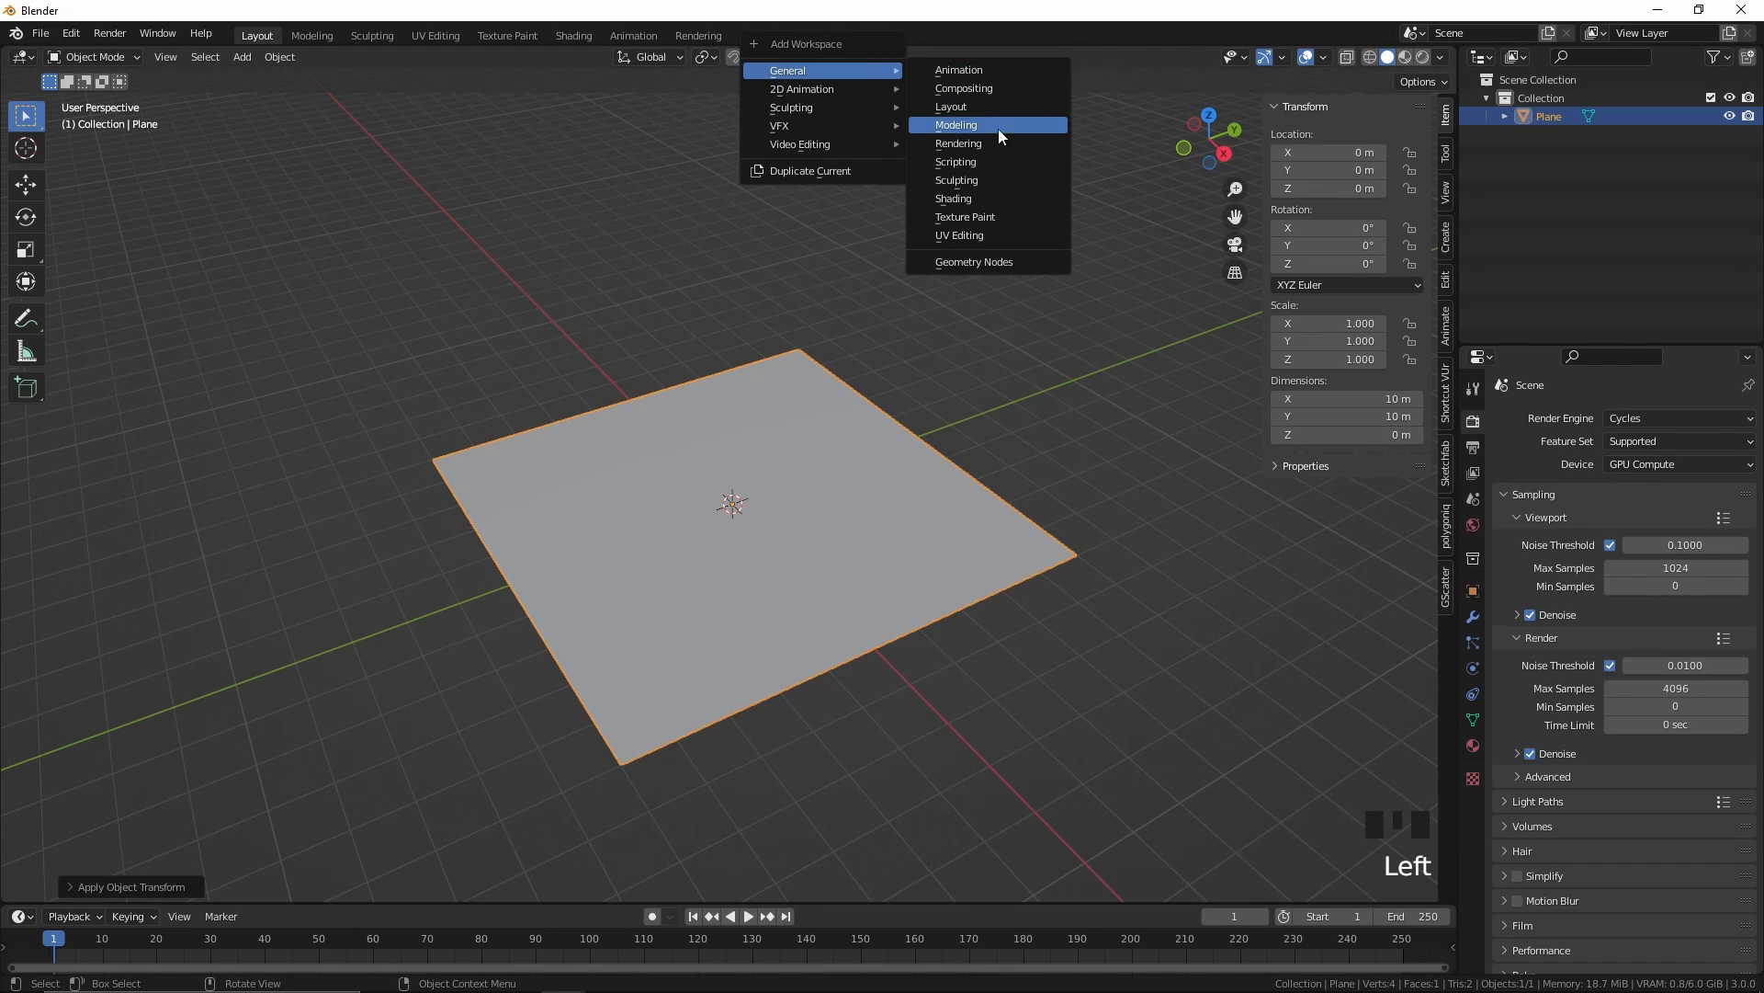
{"action": "left_click", "coordinate": [1020, 259]}
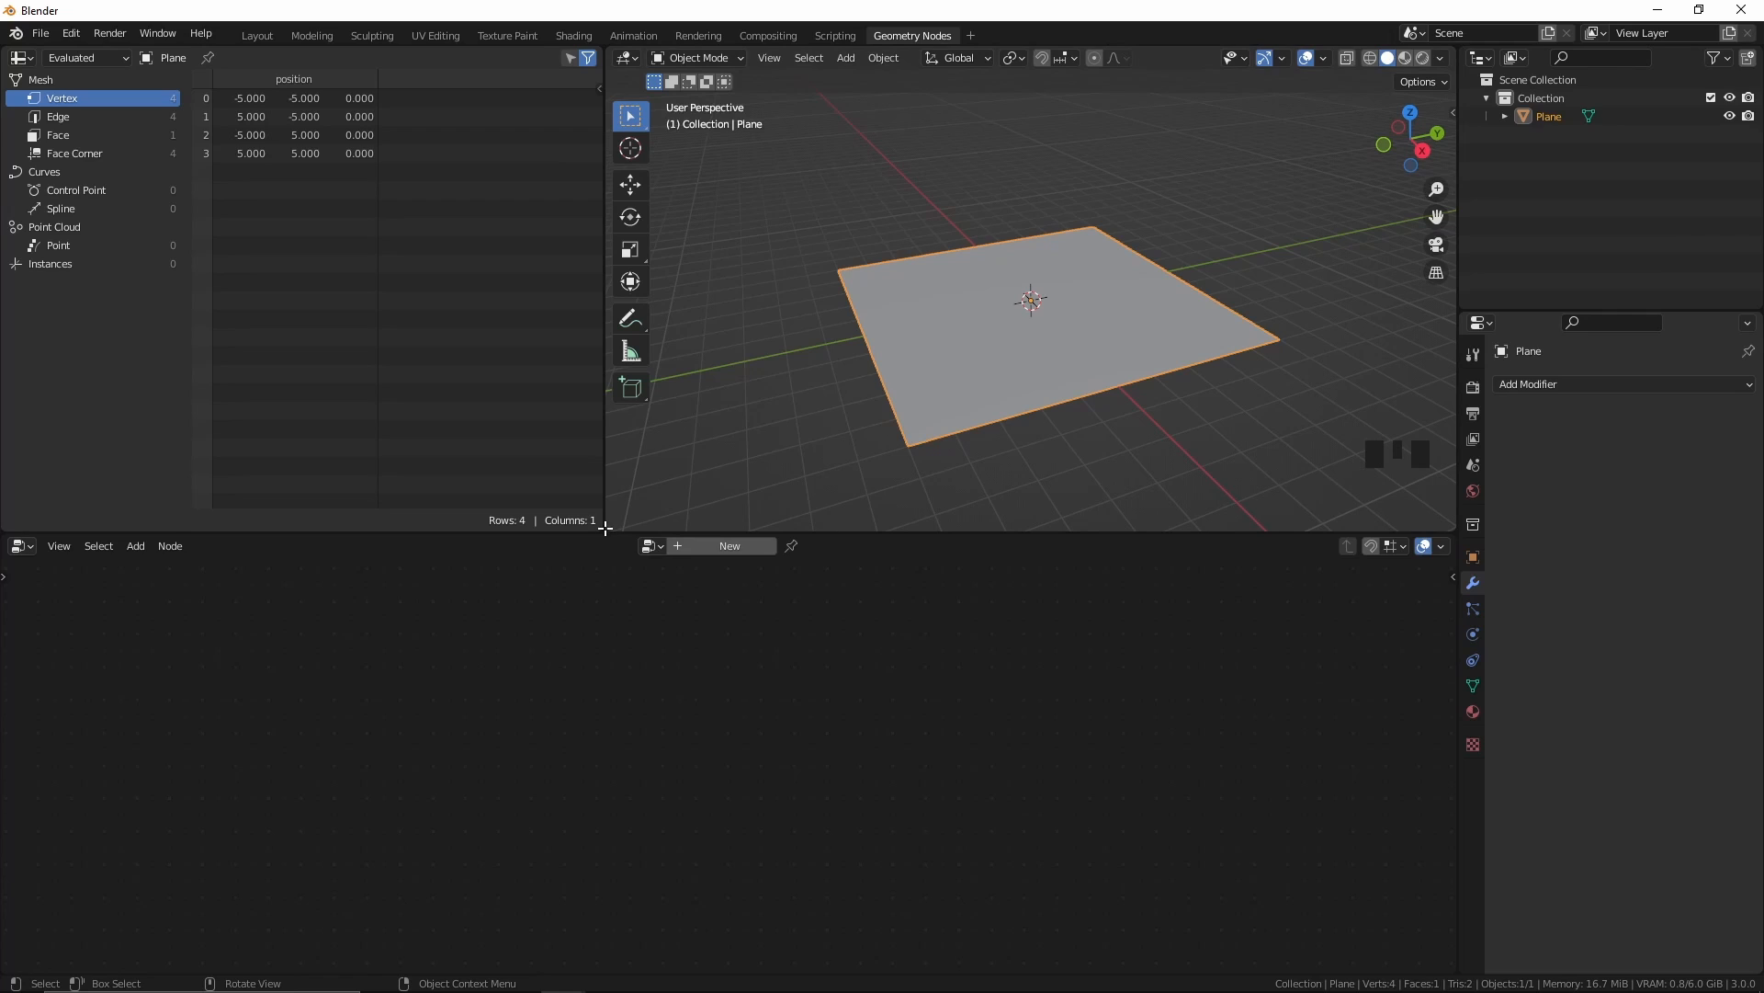
Step: Extend the 3D viewport over the spreadsheet area and create a new Geometry Nodes tree on the plane
{"action": "left_click_drag", "start_coordinate": [604, 528], "coordinate": [478, 373]}
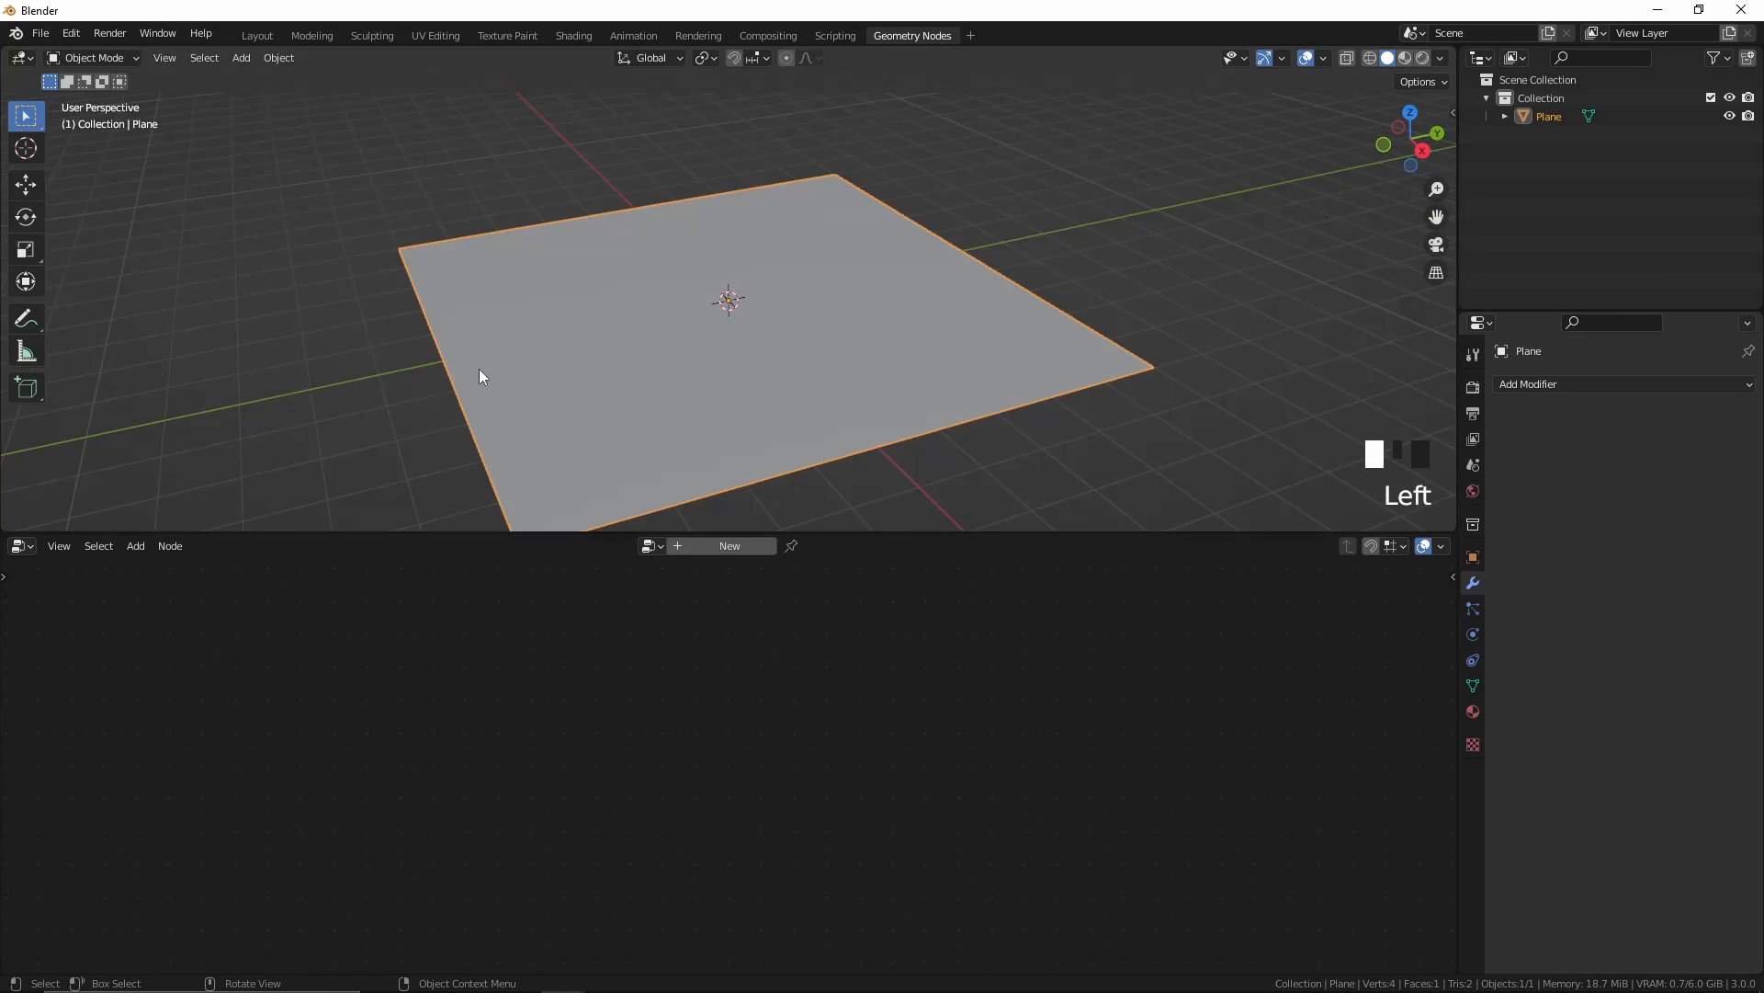
{"action": "scroll", "coordinate": [617, 402], "scroll_direction": "down", "scroll_amount": 1}
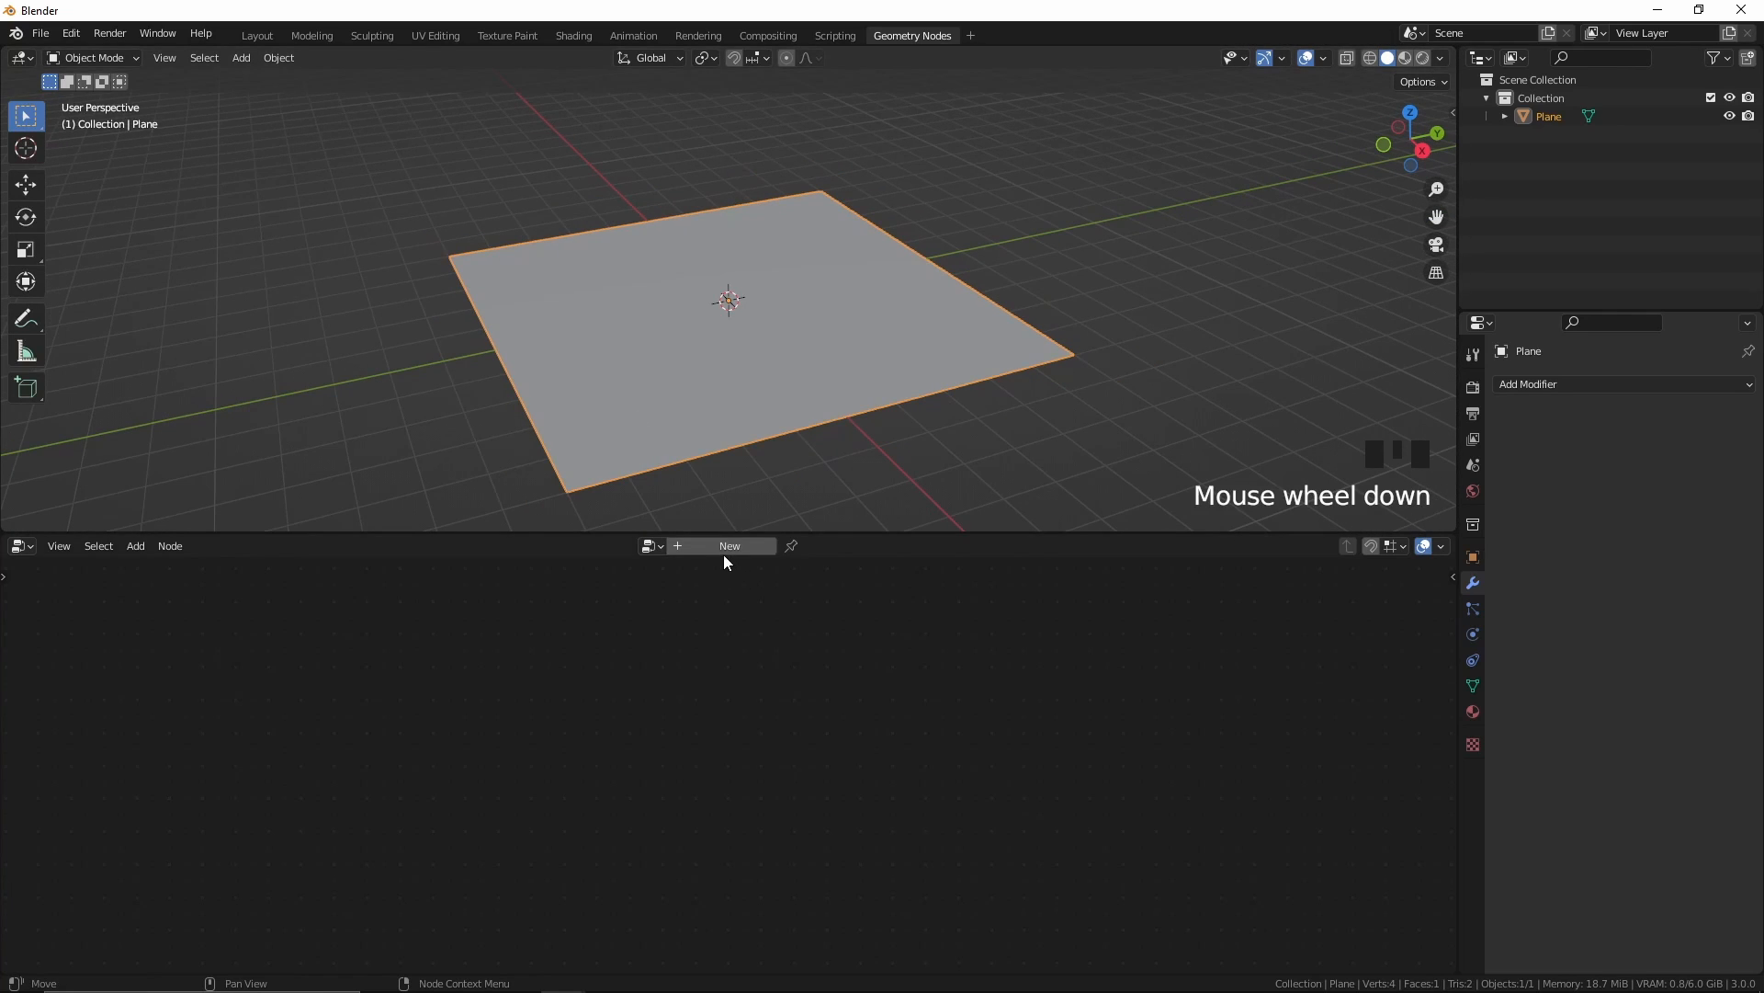
{"action": "left_click", "coordinate": [721, 550]}
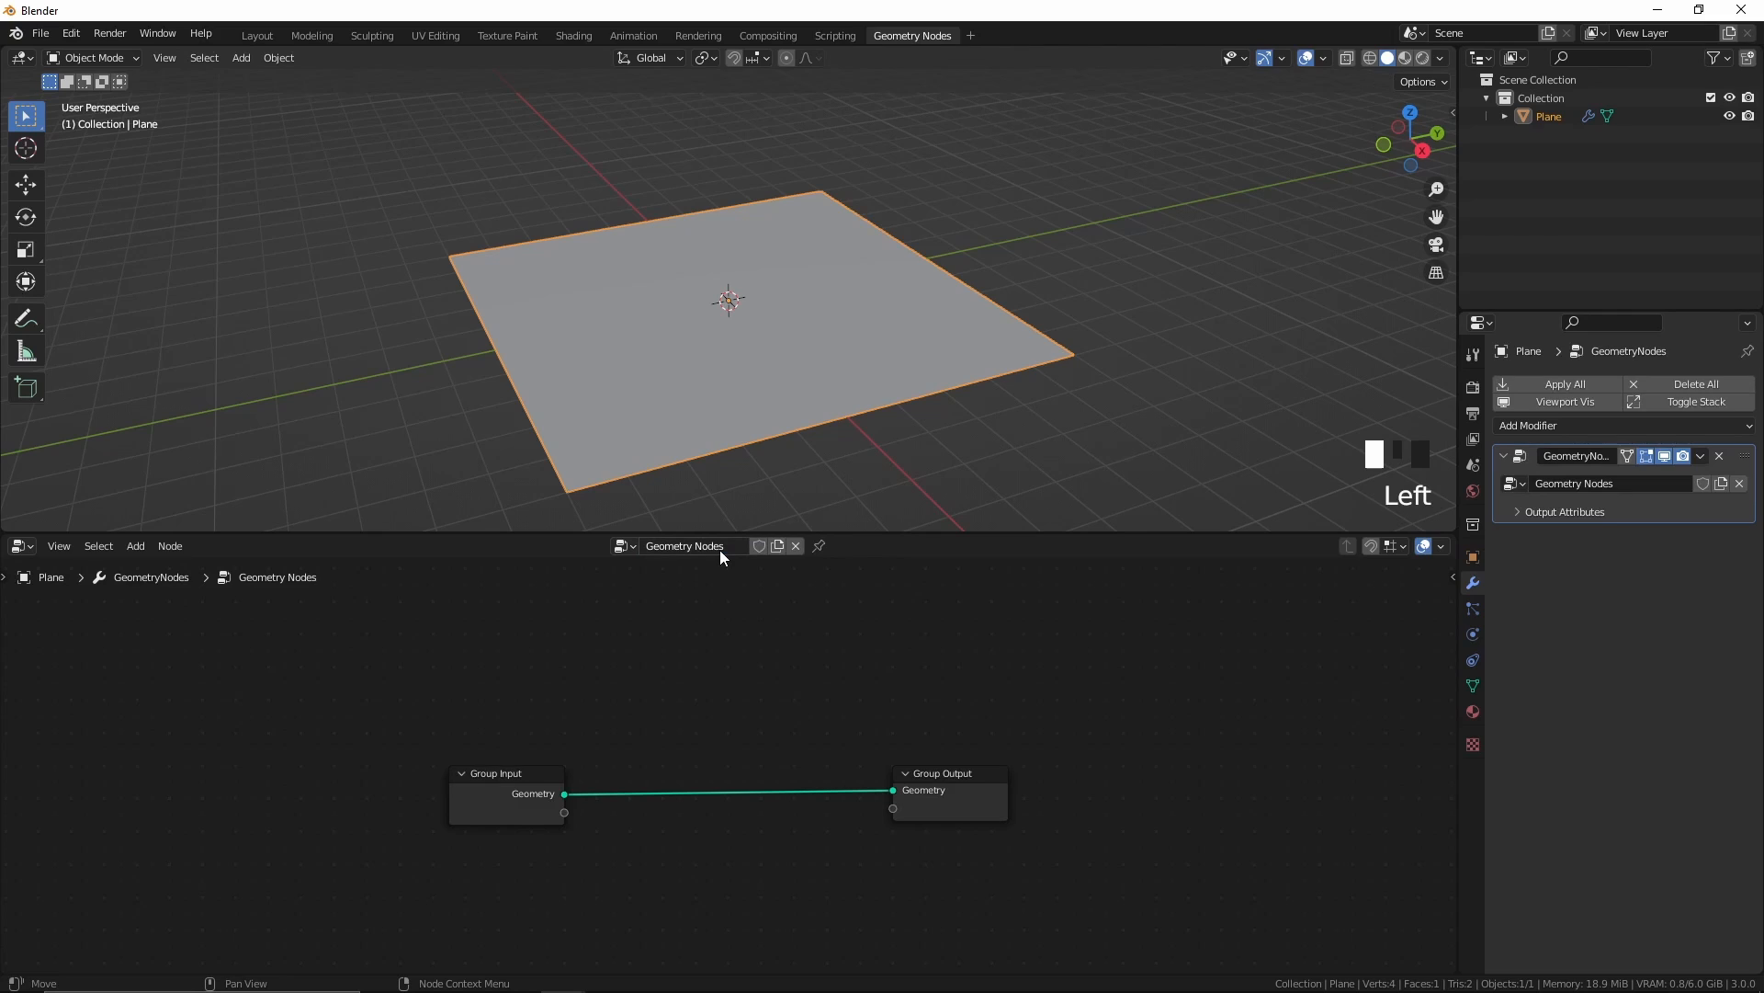
Step: Rename the plane's node tree to Pathway Generator
{"action": "left_click", "coordinate": [720, 550]}
{"action": "type", "text": "Pathwa"}
{"action": "type", "text": "y C"}
{"action": "key", "text": "BackSpace"}
{"action": "type", "text": "Generator"}
{"action": "key", "text": "Return"}
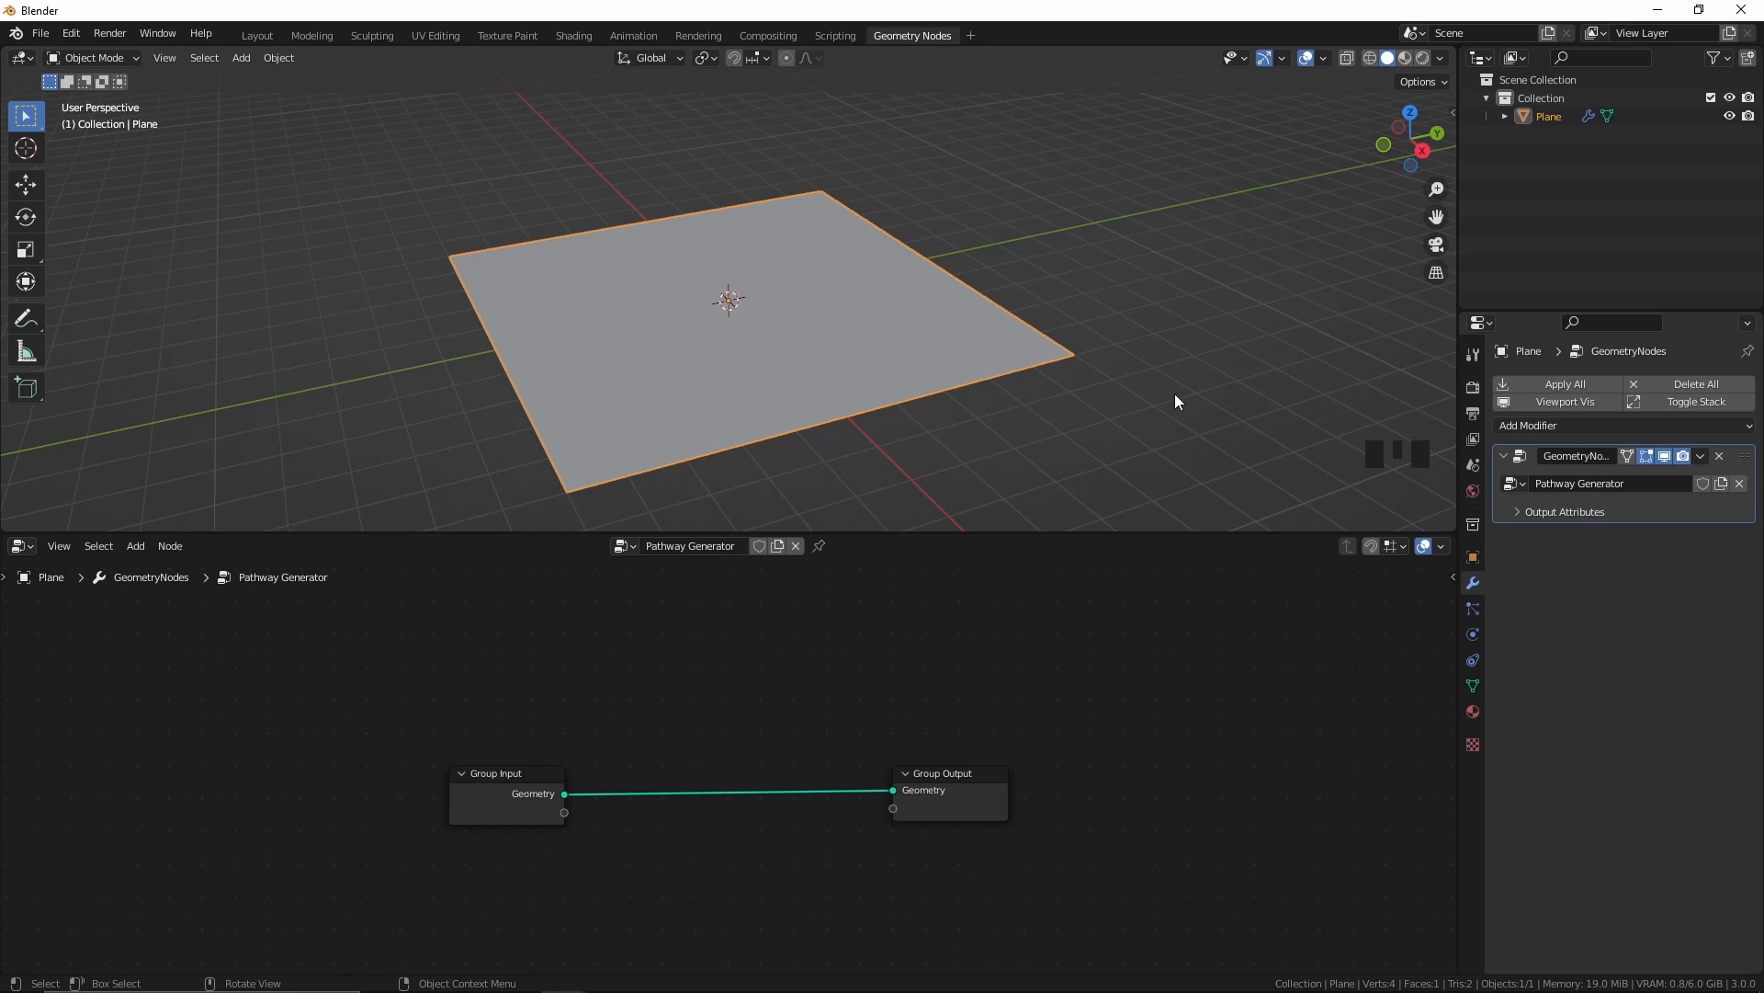
Step: Insert a Subdivide Mesh node between Group Input and Group Output and set its level to 6
{"action": "scroll", "coordinate": [731, 665], "scroll_direction": "up", "scroll_amount": 2}
{"action": "key", "text": "shift+a"}
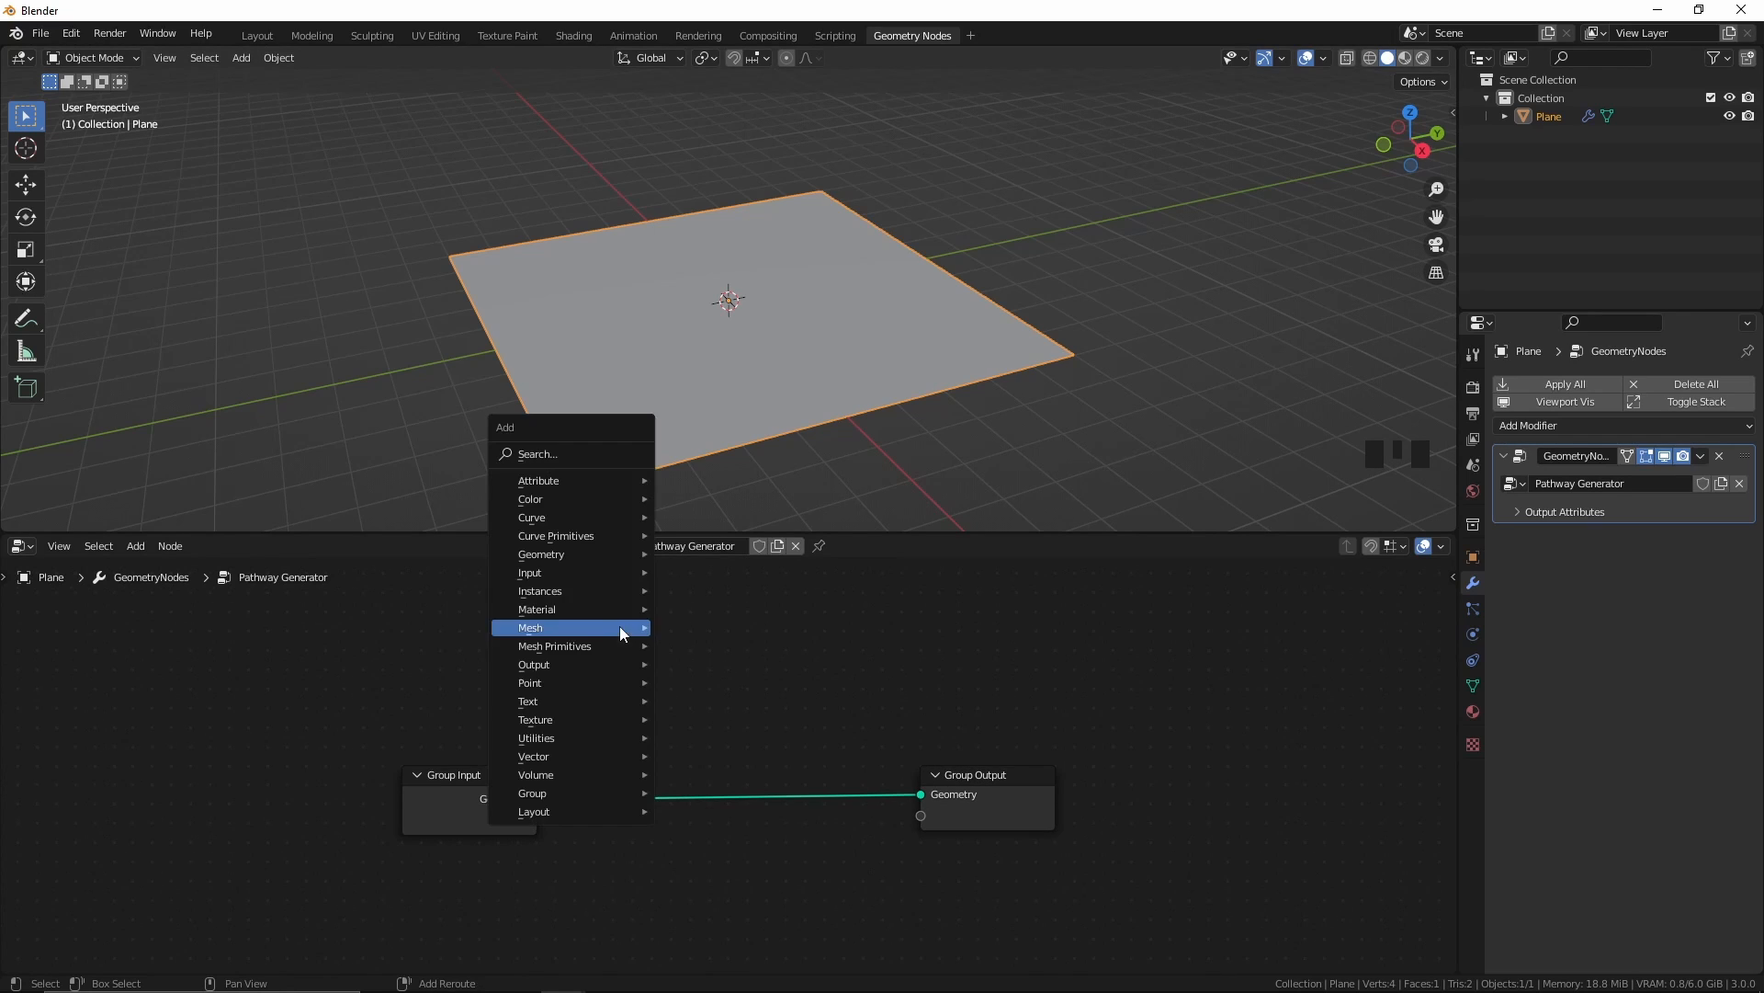
{"action": "left_click", "coordinate": [565, 454]}
{"action": "type", "text": "subd"}
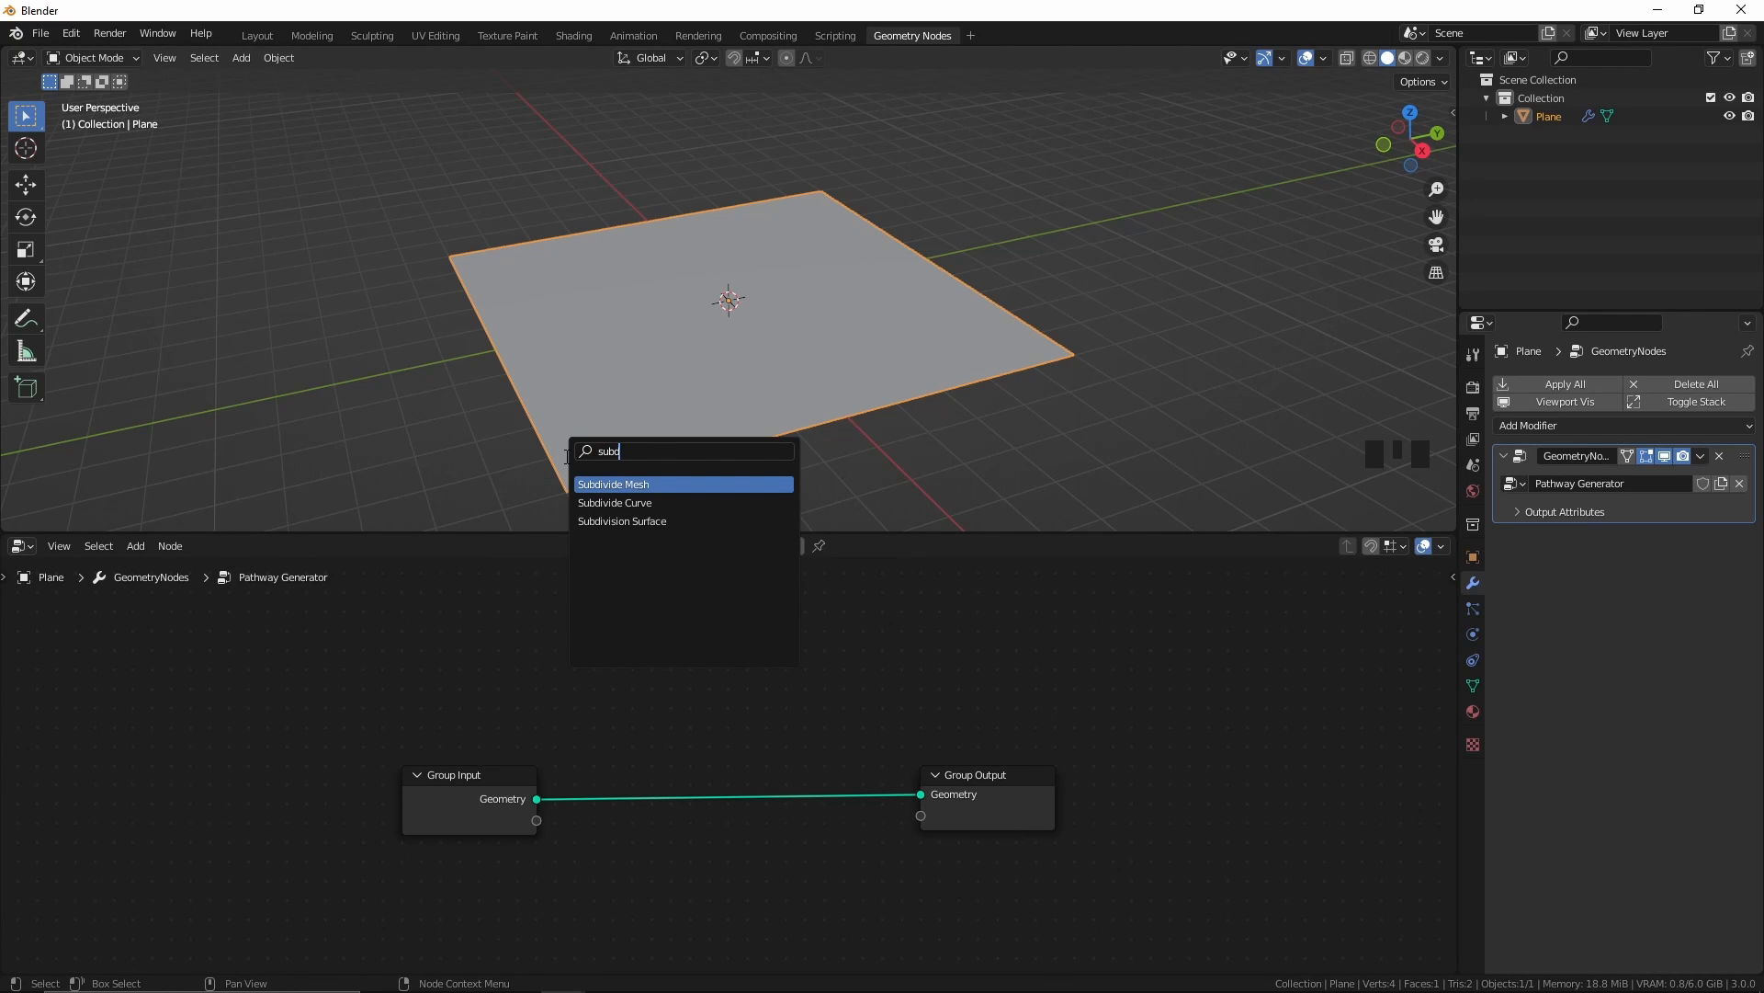
{"action": "key", "text": "Return"}
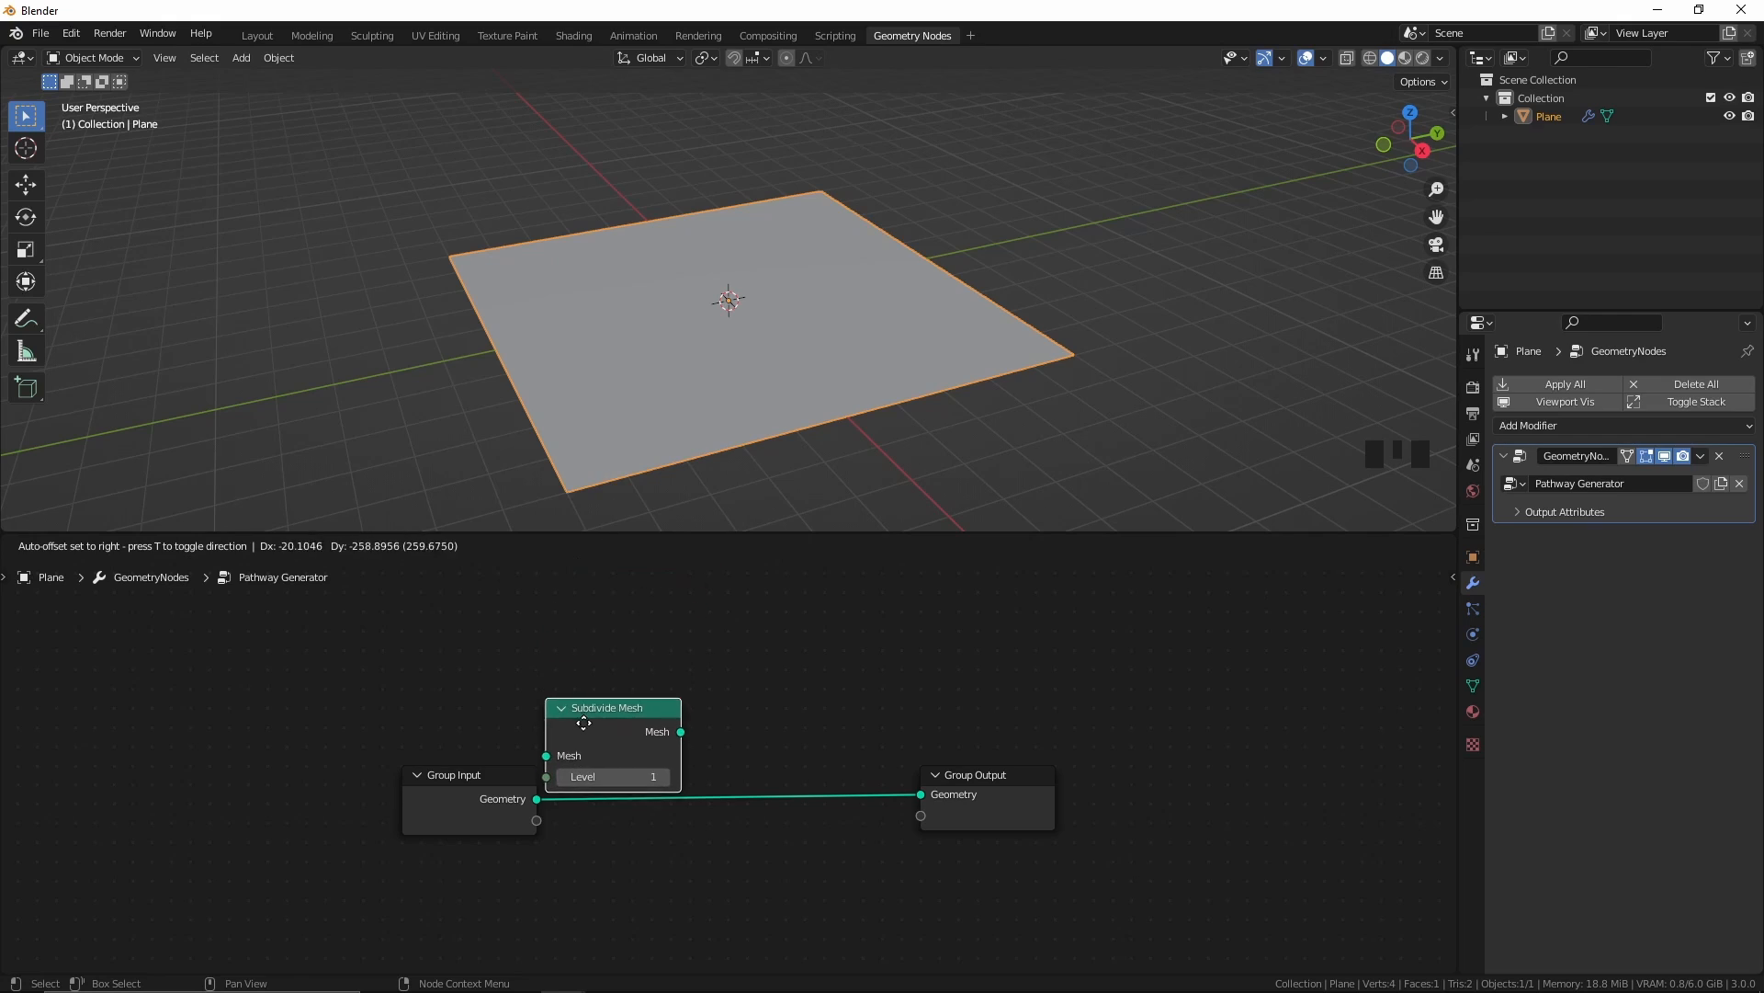
{"action": "left_click", "coordinate": [609, 747]}
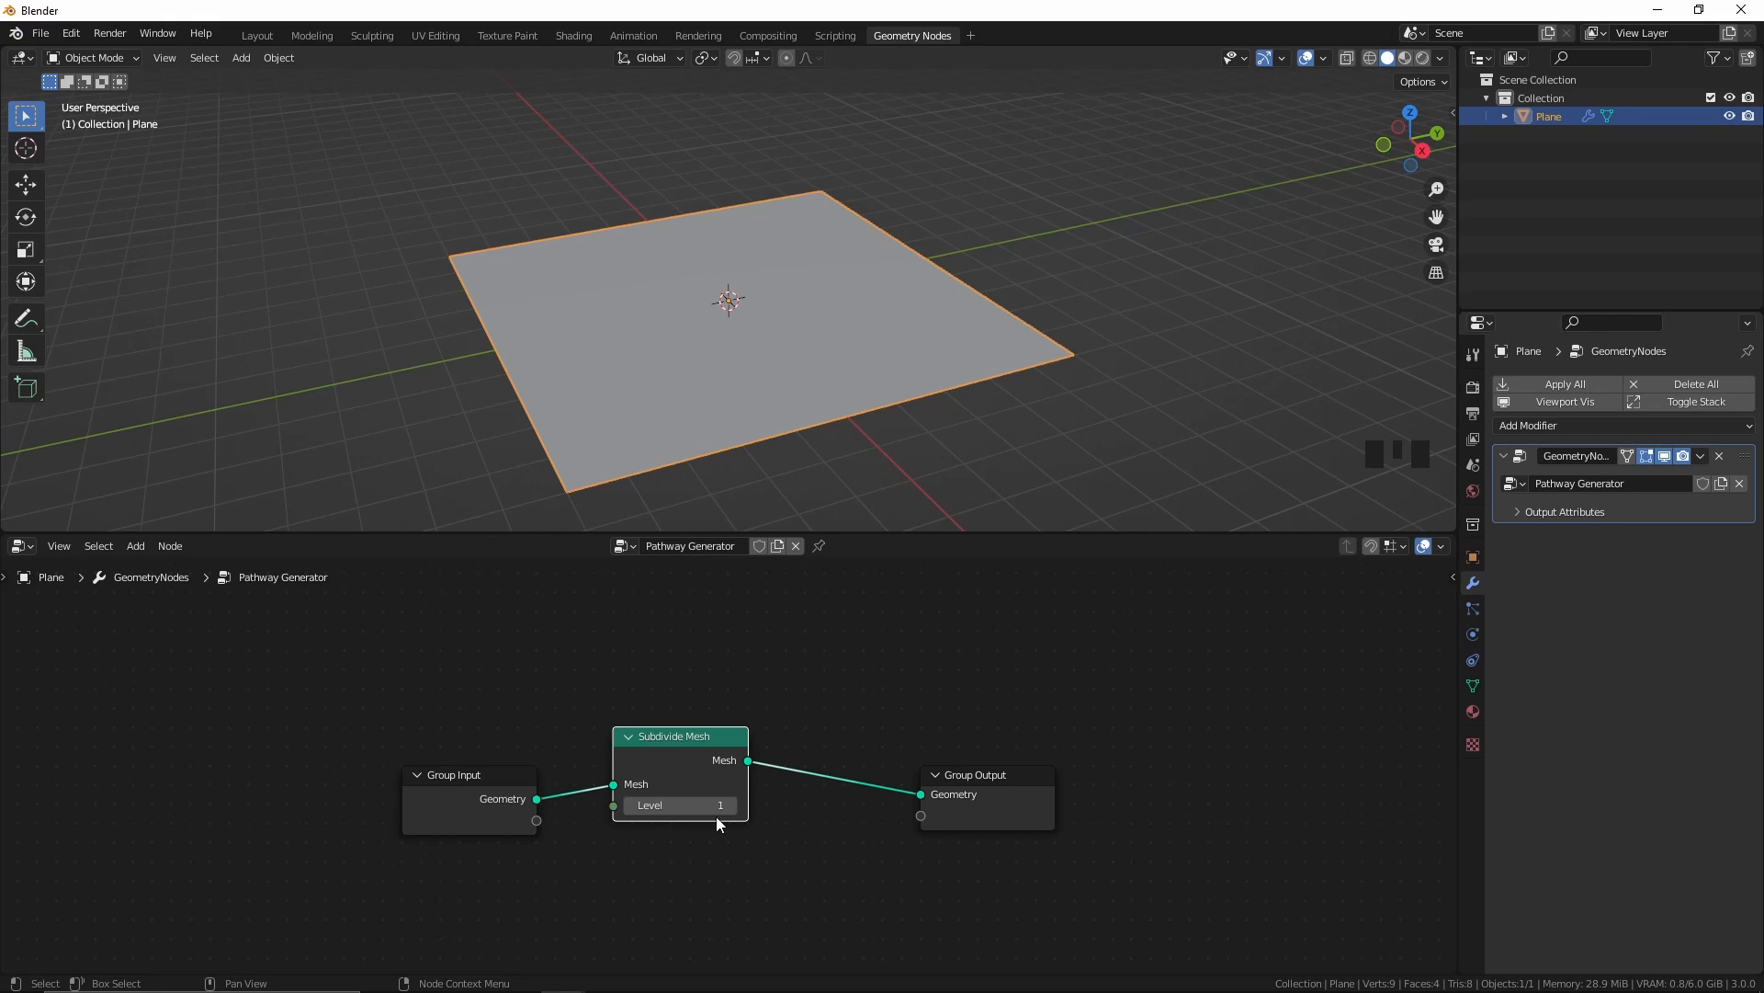
{"action": "left_click_drag", "start_coordinate": [715, 807], "coordinate": [762, 807]}
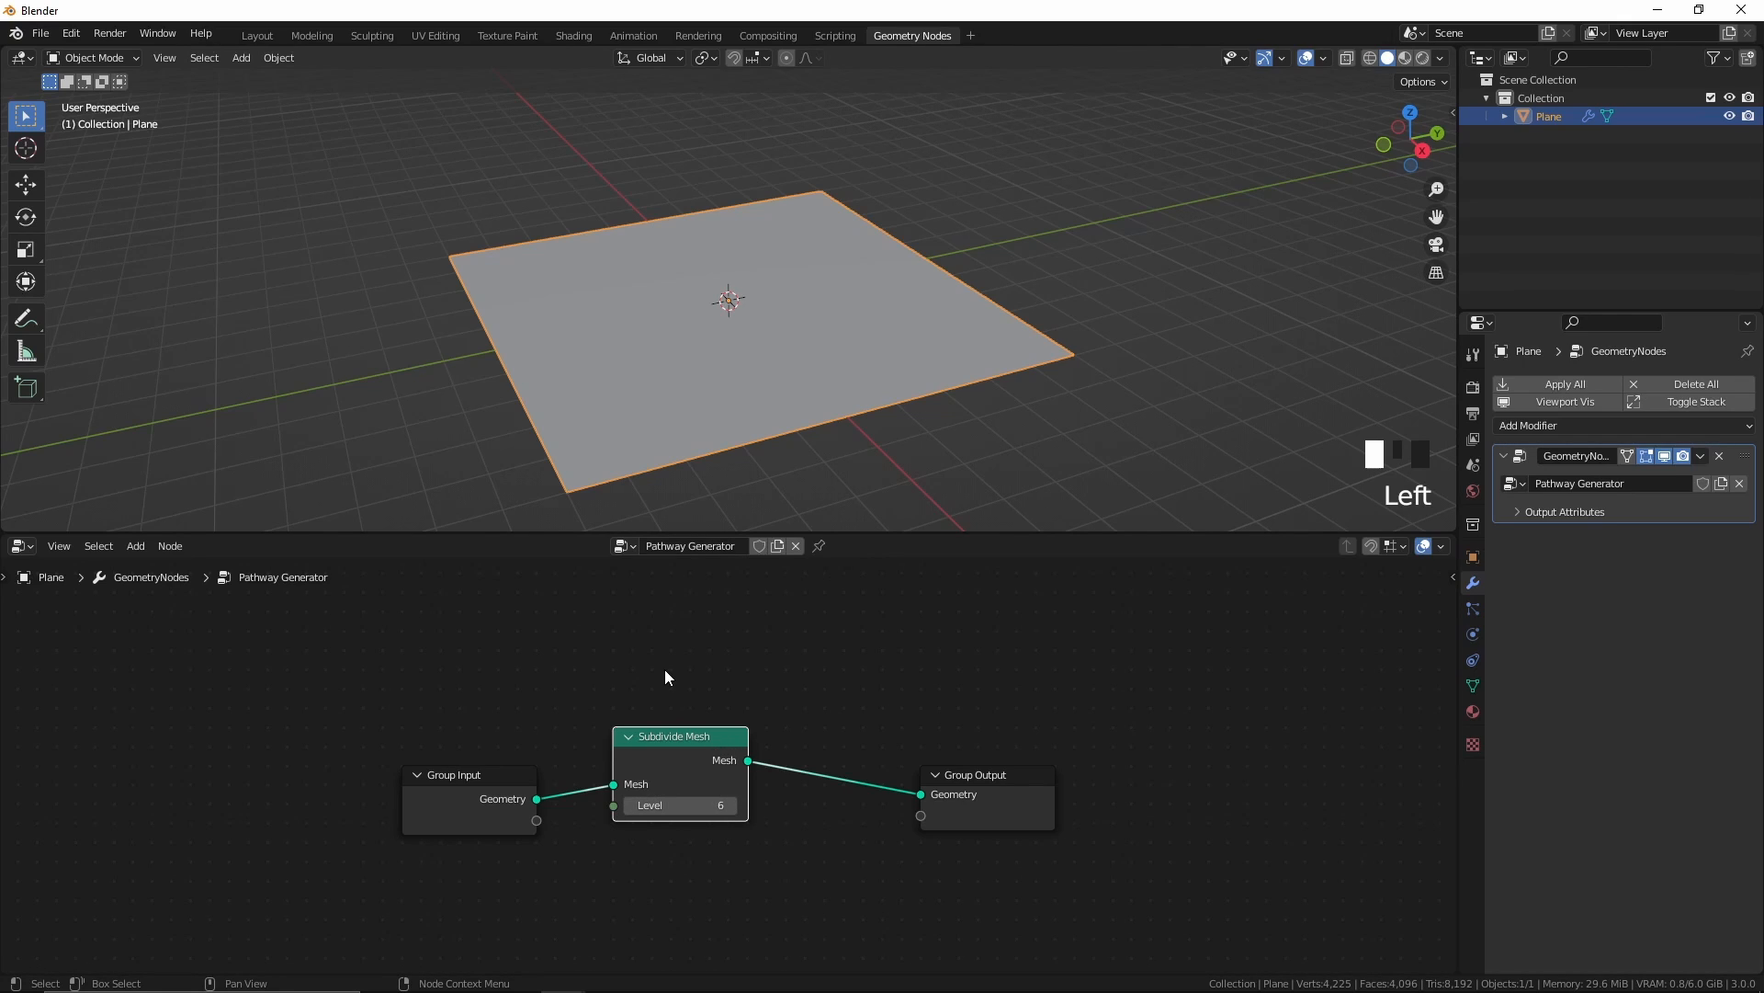
Step: Add a Bezier curve to the scene, scale it up to span the plane, and apply its scale
{"action": "key", "text": "shift+a"}
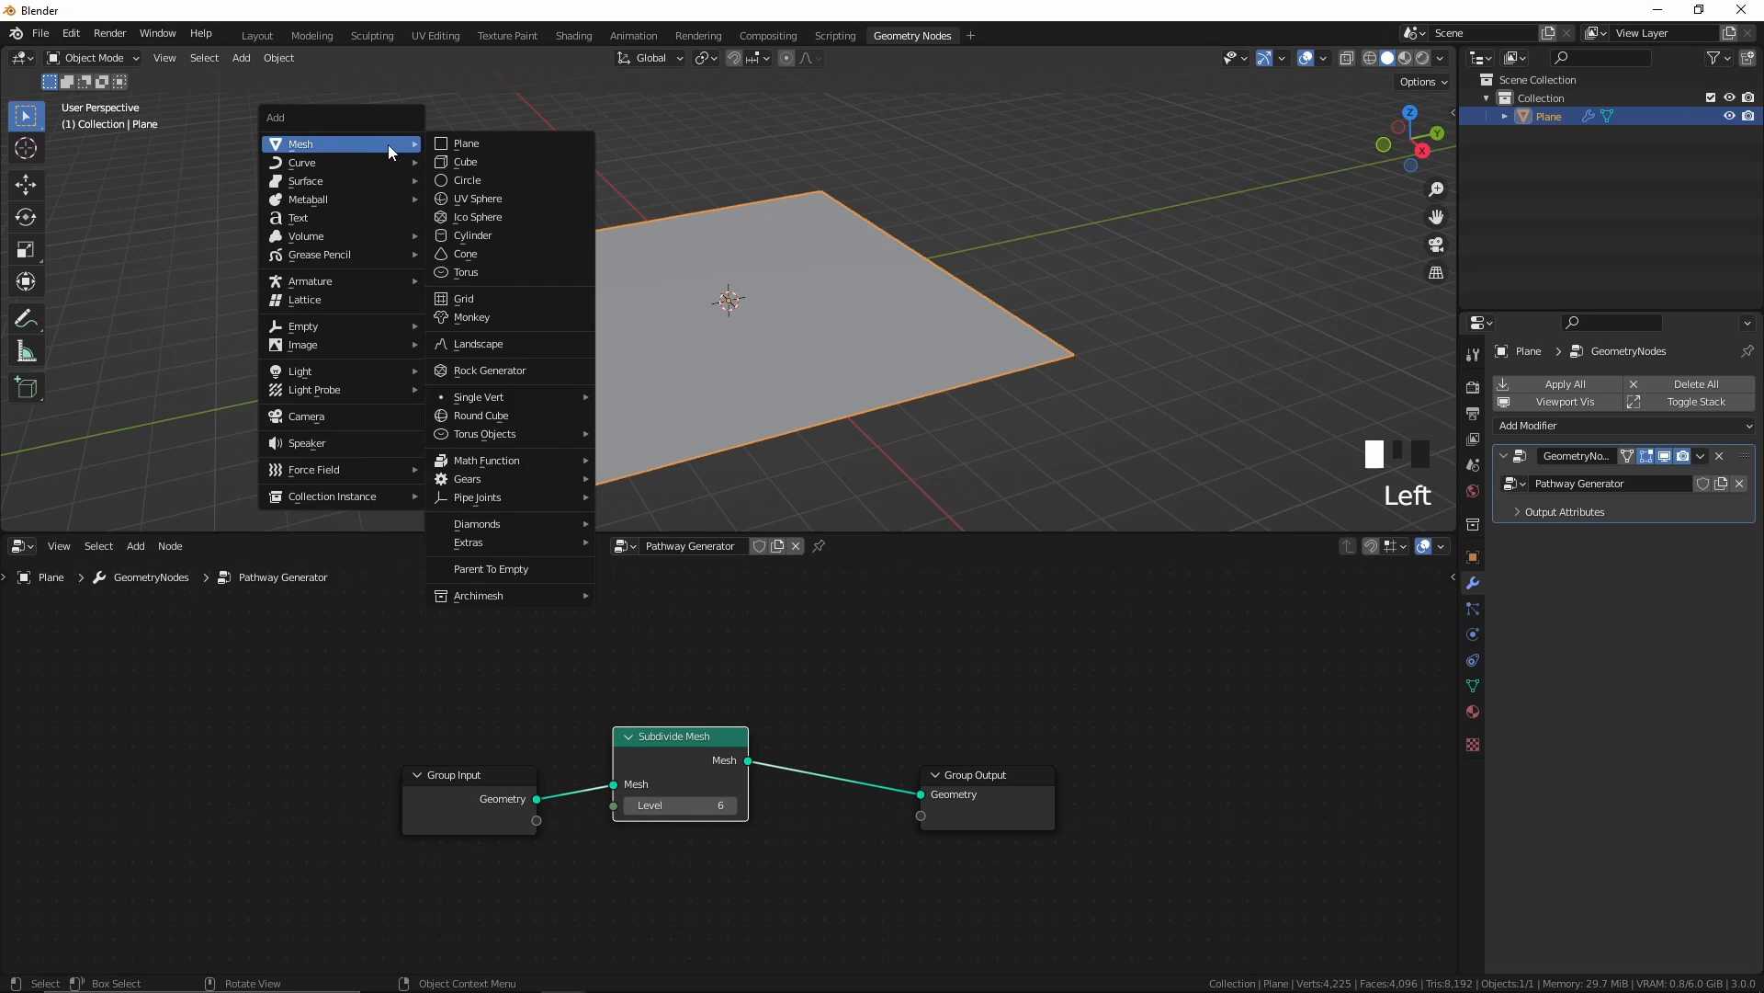
{"action": "mouse_move", "coordinate": [360, 164]}
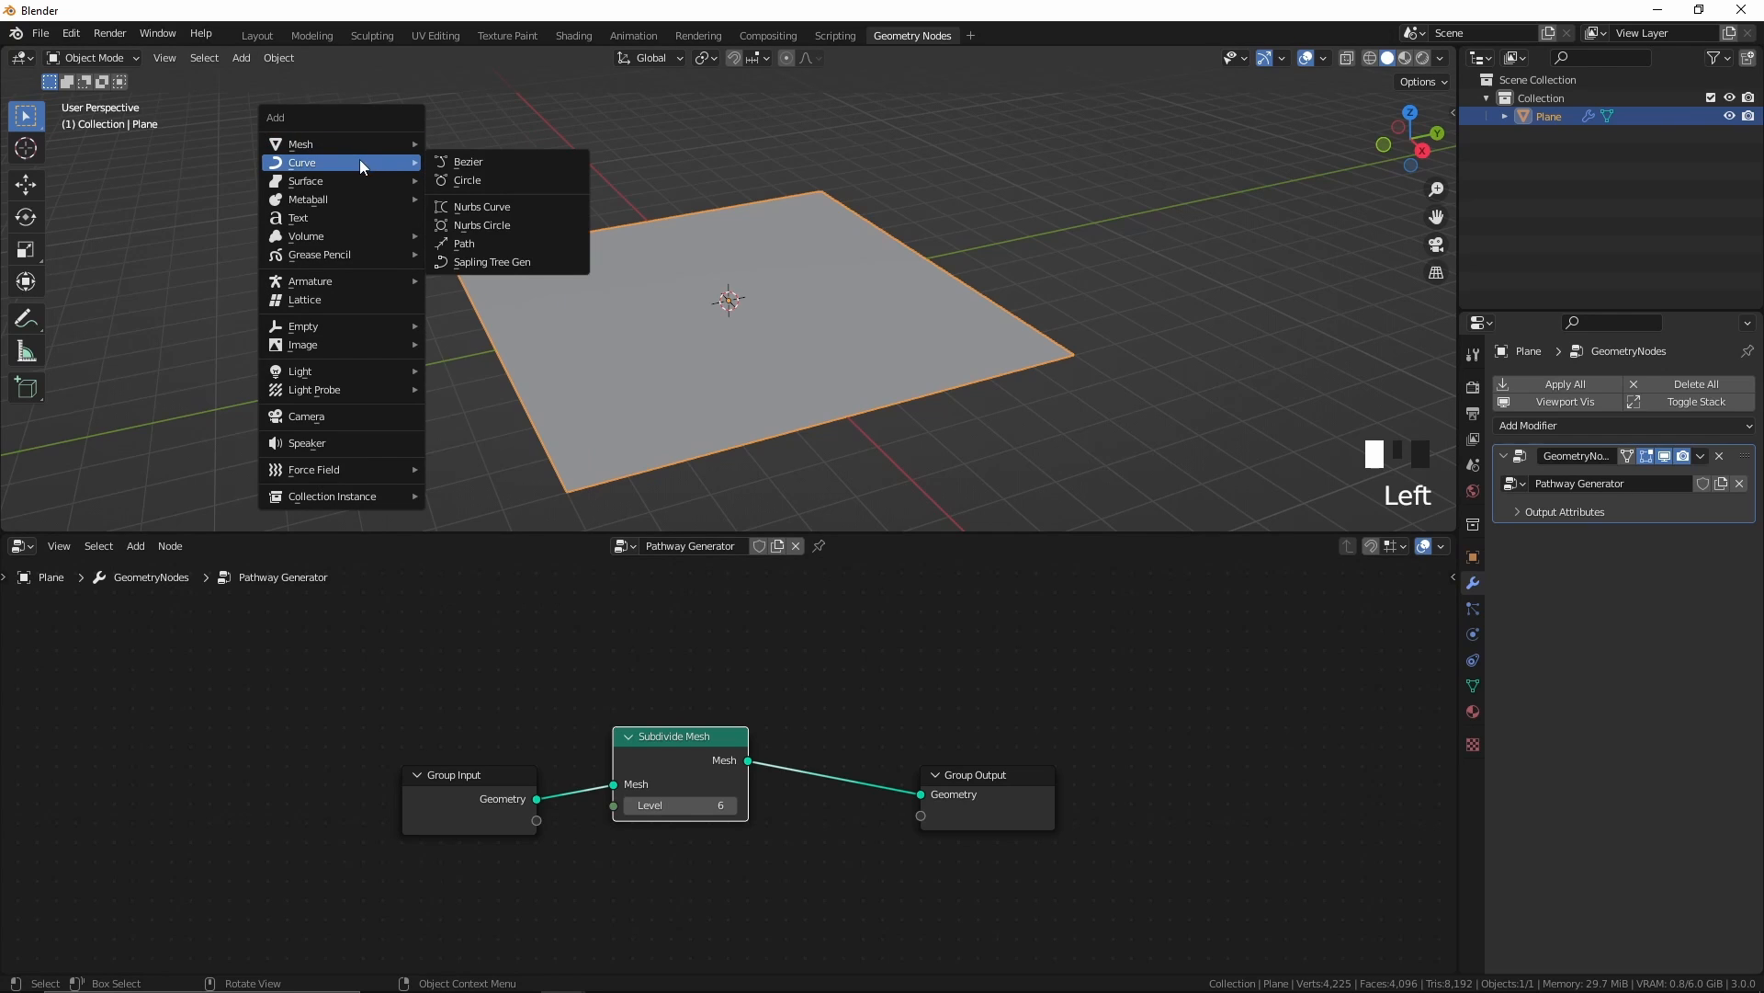
{"action": "left_click", "coordinate": [466, 163]}
{"action": "middle_click_drag", "start_coordinate": [501, 204], "coordinate": [694, 261]}
{"action": "scroll", "coordinate": [607, 223], "scroll_direction": "down", "scroll_amount": 2}
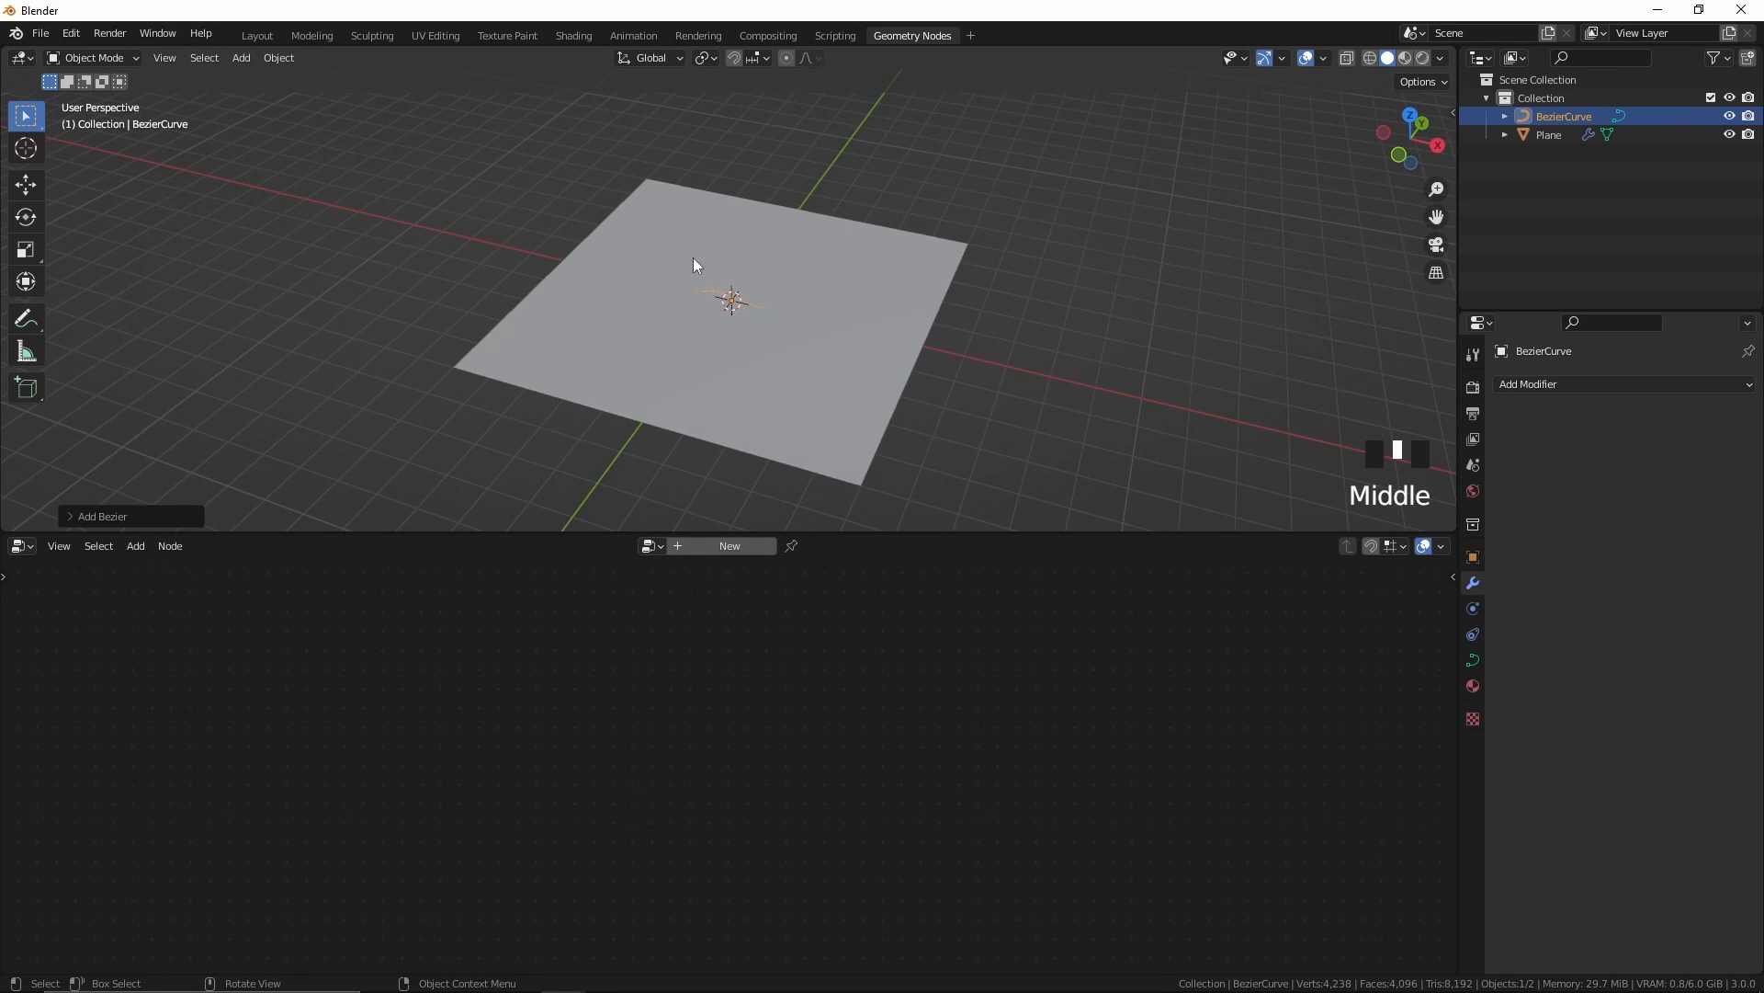
{"action": "key", "text": "s"}
{"action": "left_click", "coordinate": [1022, 357]}
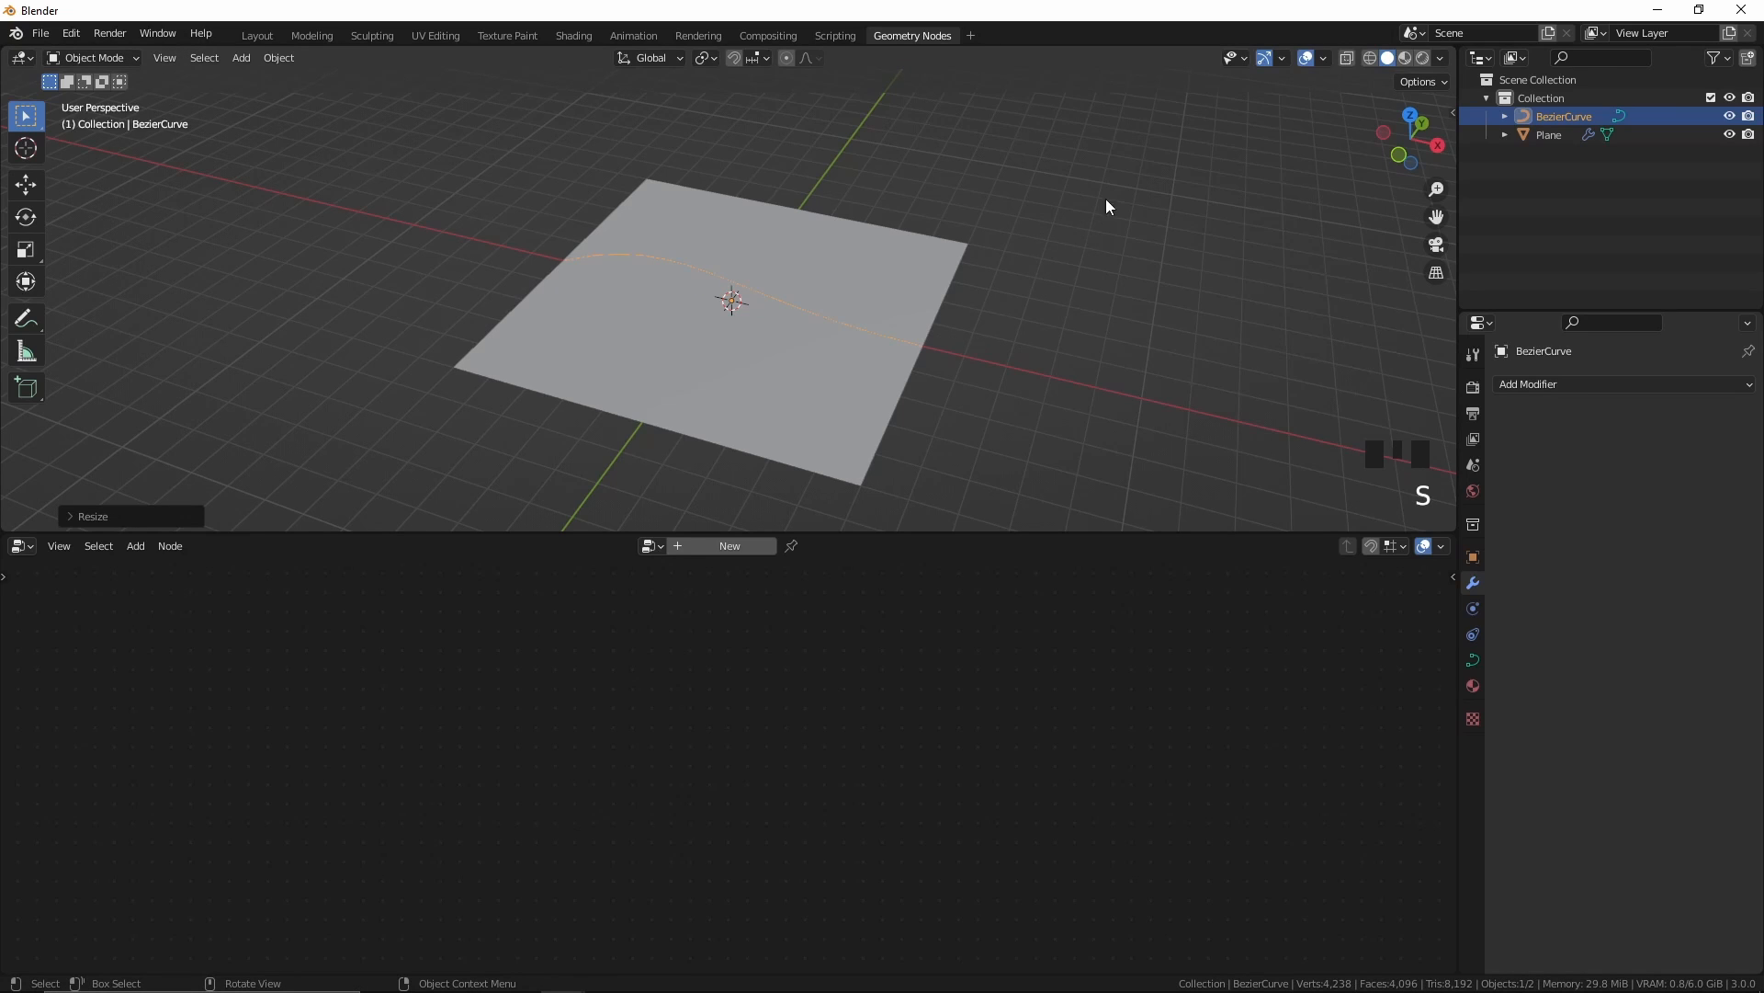
{"action": "key", "text": "ctrl+a"}
{"action": "left_click", "coordinate": [1022, 180]}
Step: Select the plane again and add a Geometry Proximity node below Subdivide Mesh in its node tree
{"action": "middle_click_drag", "start_coordinate": [1023, 250], "coordinate": [994, 301]}
{"action": "left_click", "coordinate": [994, 300]}
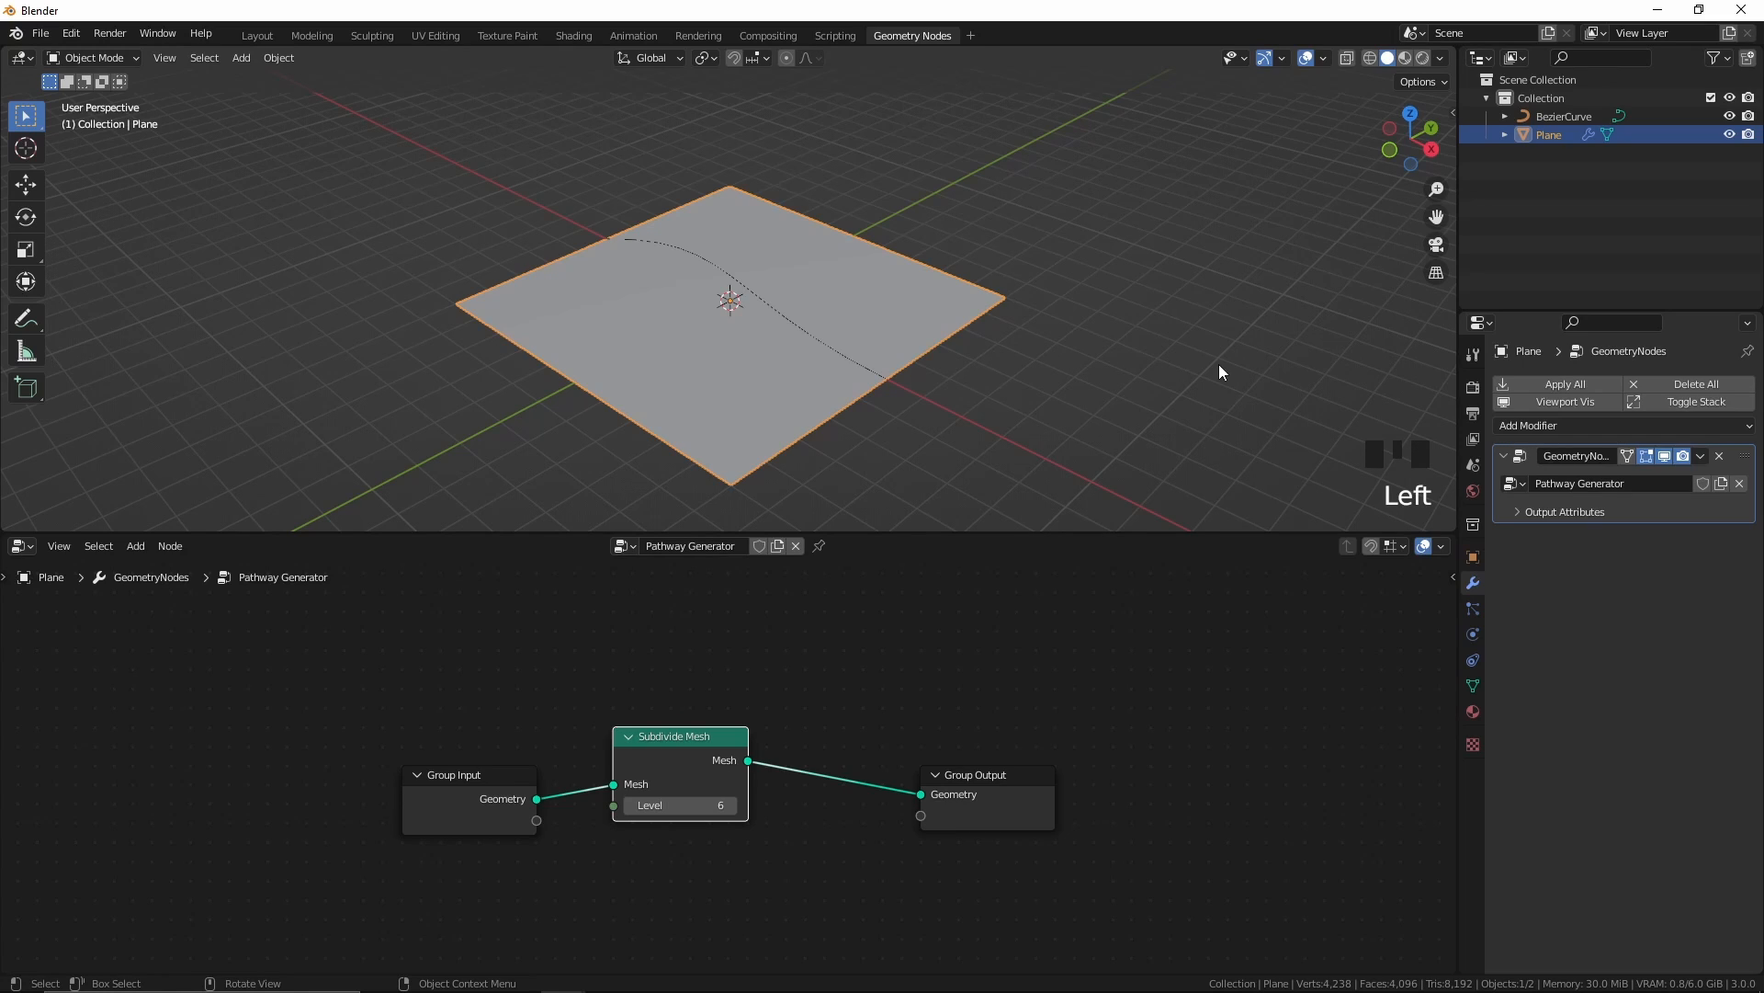
{"action": "middle_click_drag", "start_coordinate": [605, 713], "coordinate": [614, 692]}
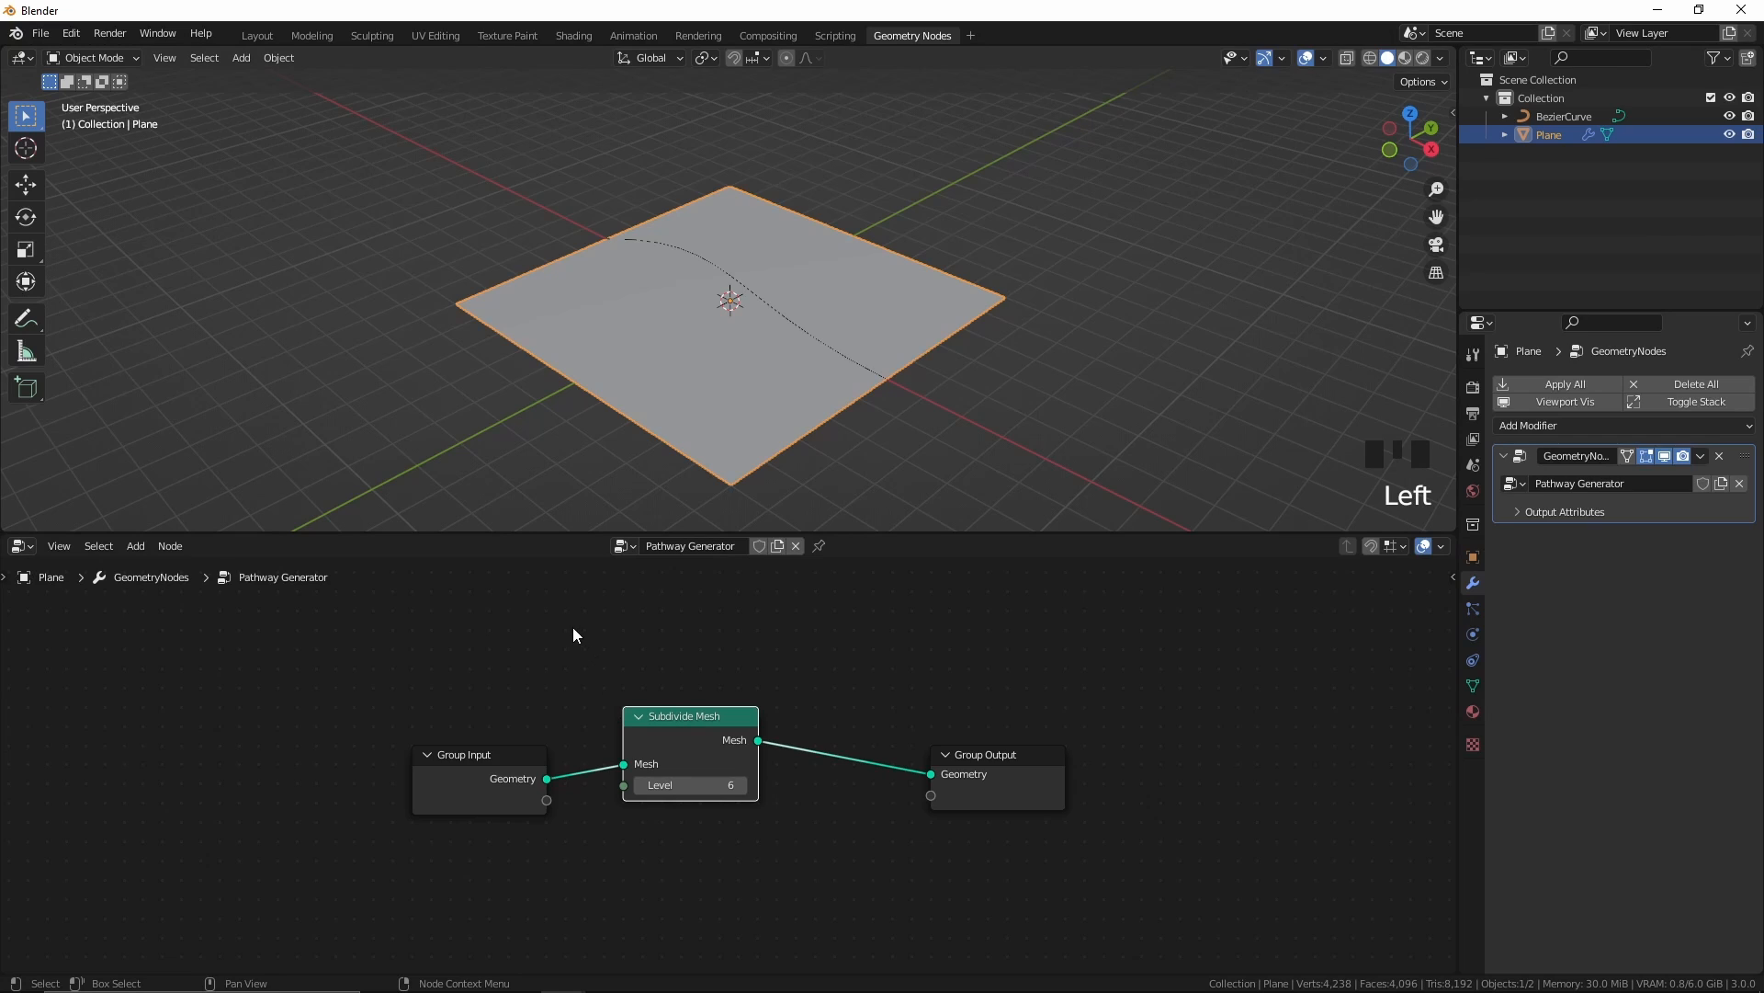
{"action": "key", "text": "shift+a"}
{"action": "left_click", "coordinate": [513, 554]}
{"action": "type", "text": "ge"}
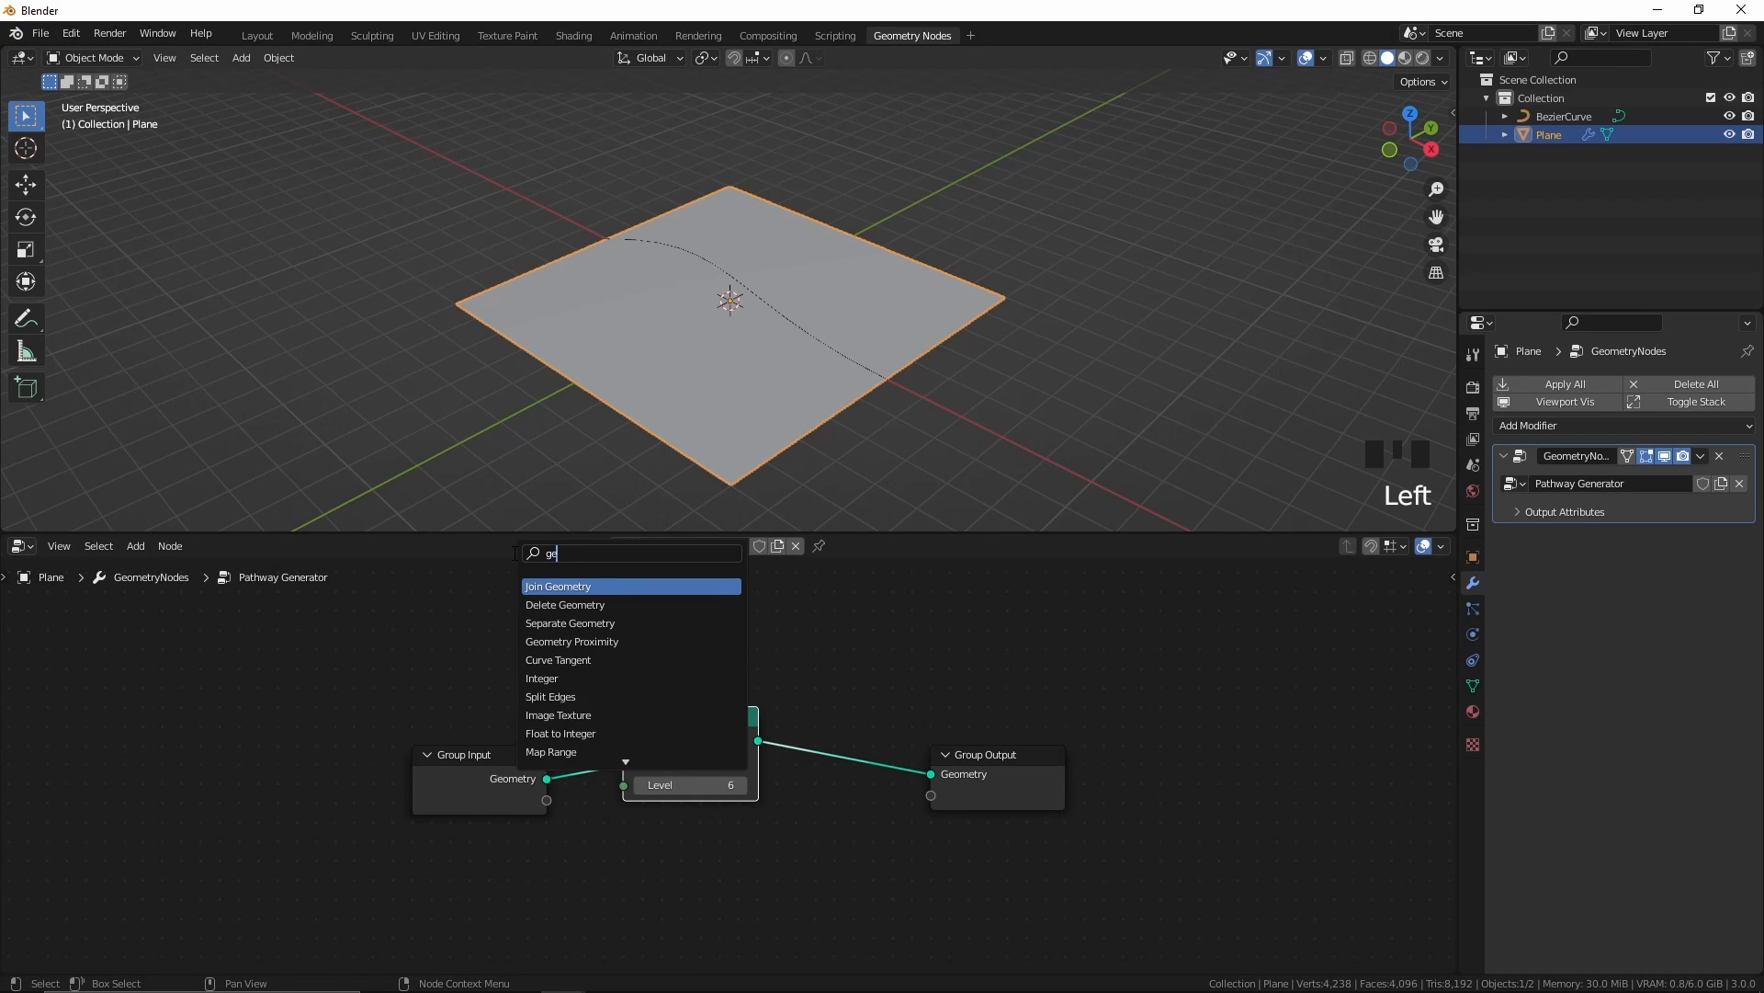
{"action": "type", "text": "om"}
{"action": "key", "text": "Down"}
{"action": "key", "text": "Down"}
{"action": "key", "text": "Down"}
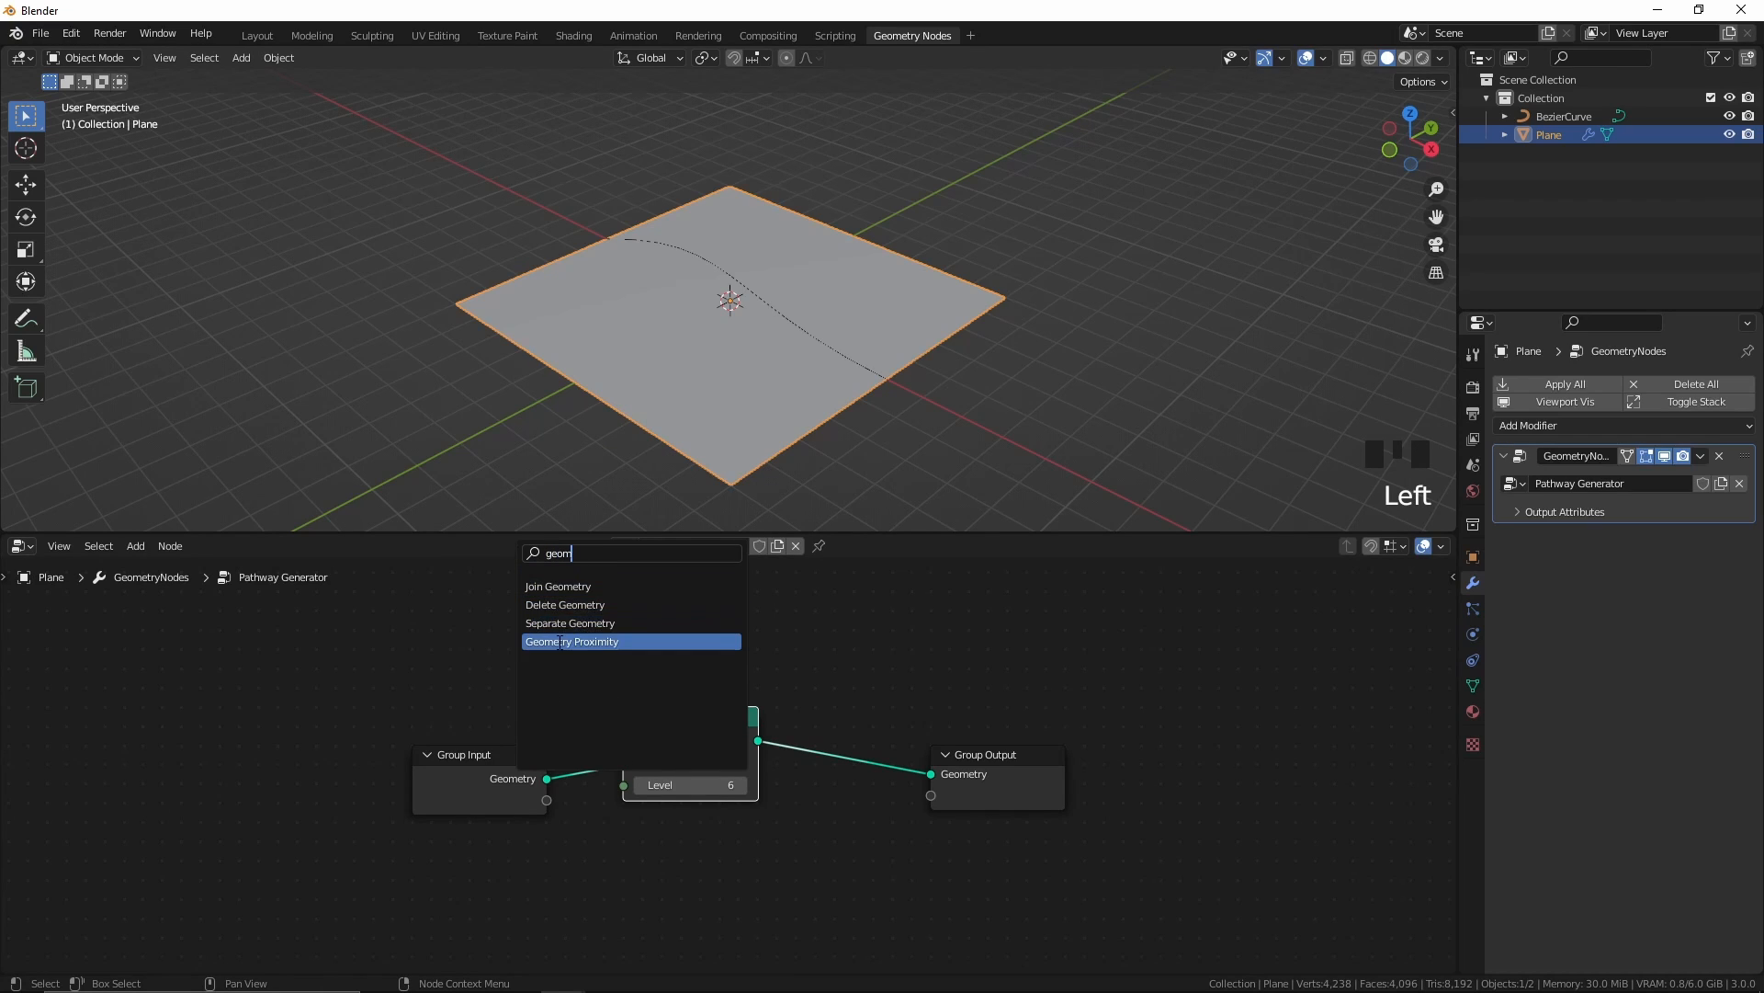
{"action": "key", "text": "Return"}
{"action": "left_click", "coordinate": [624, 789]}
{"action": "key", "text": "Home"}
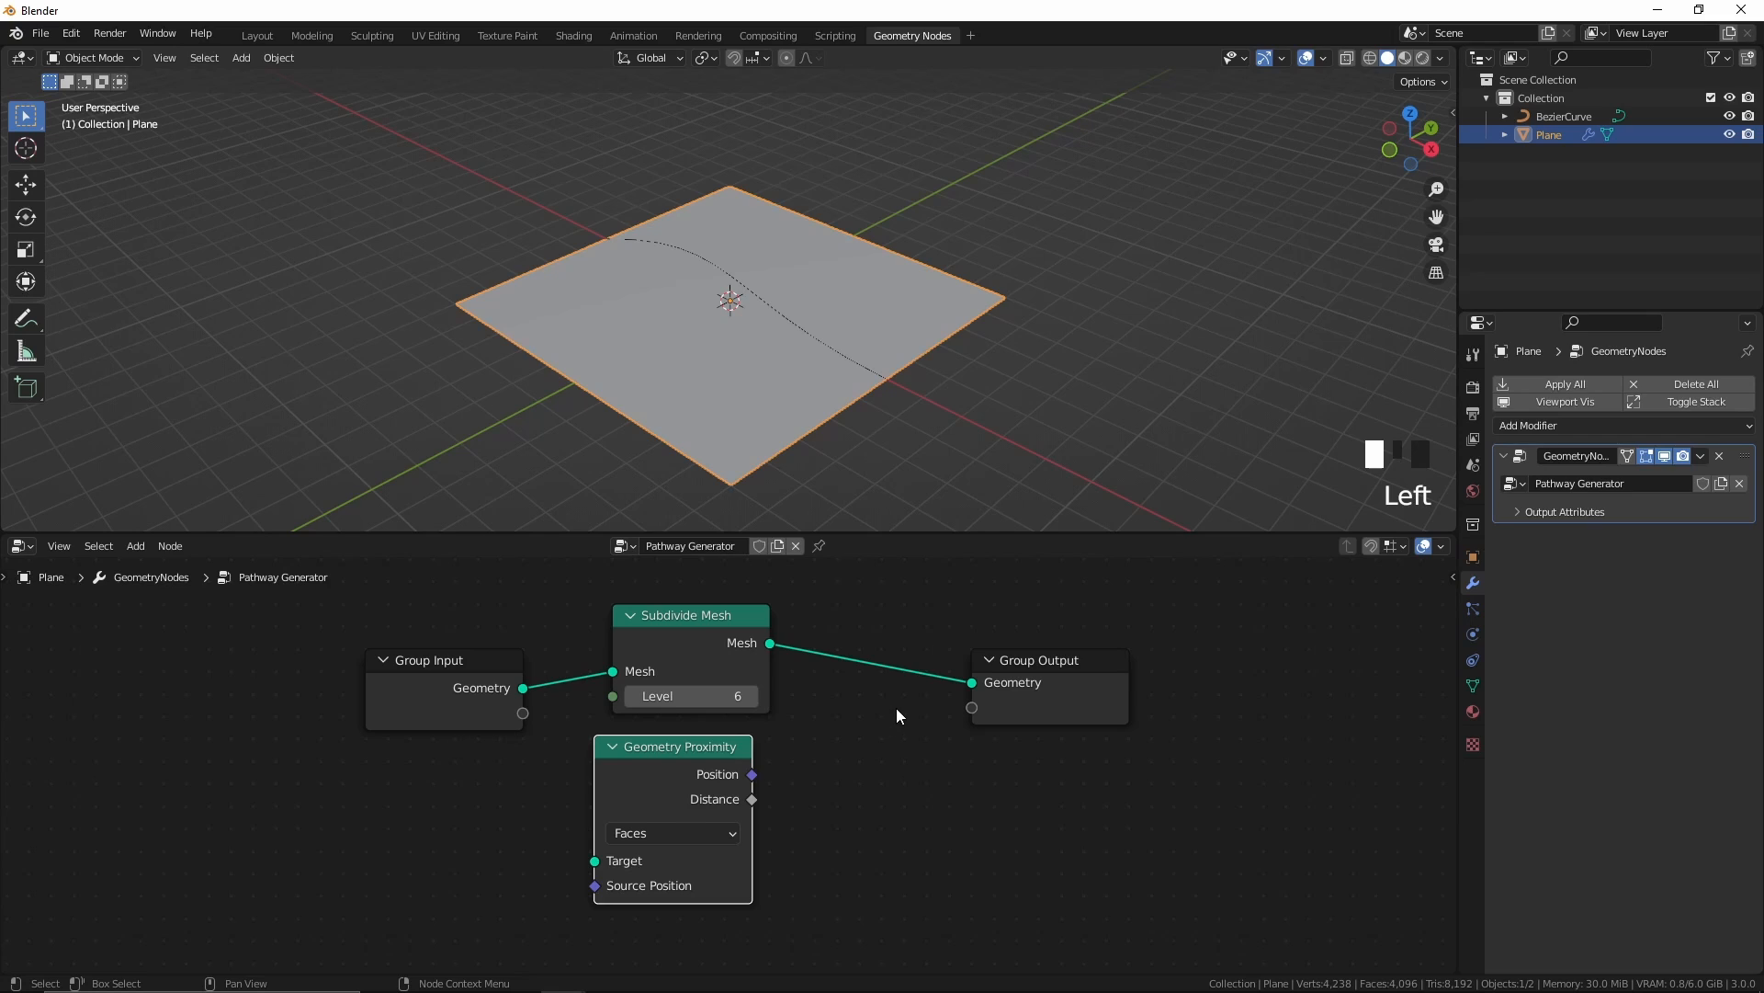
{"action": "left_click", "coordinate": [895, 682]}
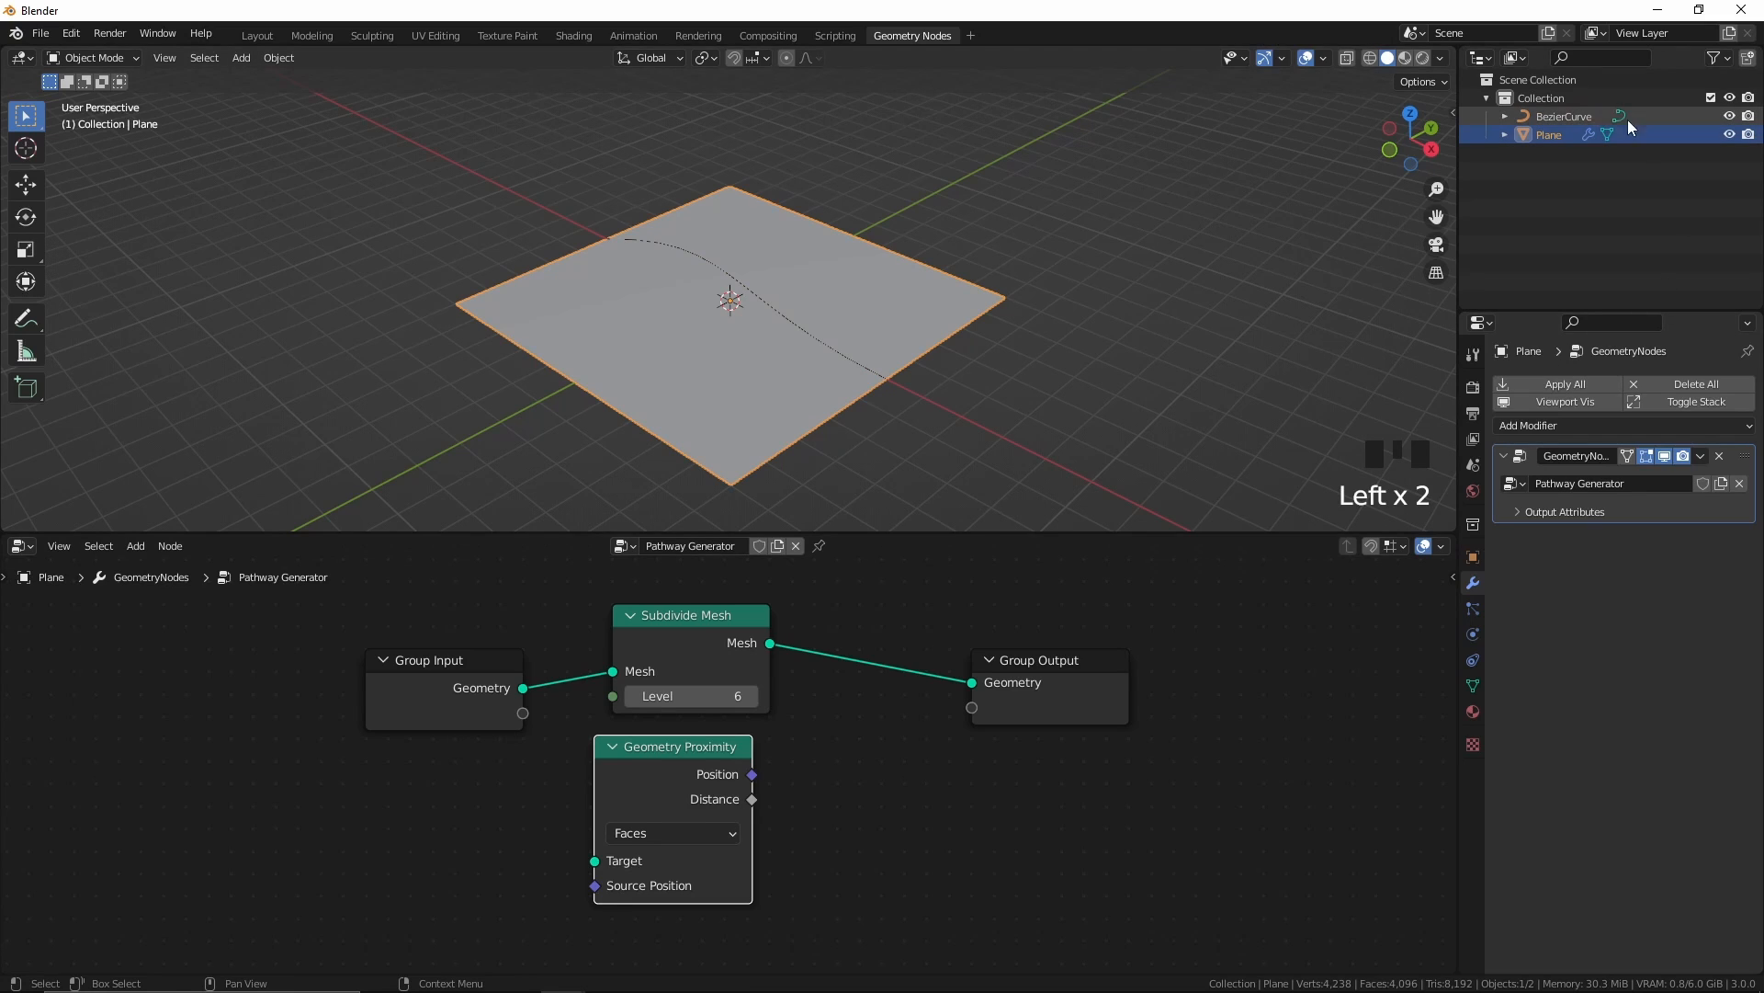
Step: Bring the Bezier curve into the tree as an Object Info node and link its Geometry to Geometry Proximity's Target
{"action": "left_click_drag", "start_coordinate": [1583, 113], "coordinate": [405, 798]}
{"action": "left_click", "coordinate": [413, 792]}
{"action": "scroll", "coordinate": [442, 804], "scroll_direction": "down", "scroll_amount": 1}
{"action": "left_click_drag", "start_coordinate": [532, 832], "coordinate": [620, 824]}
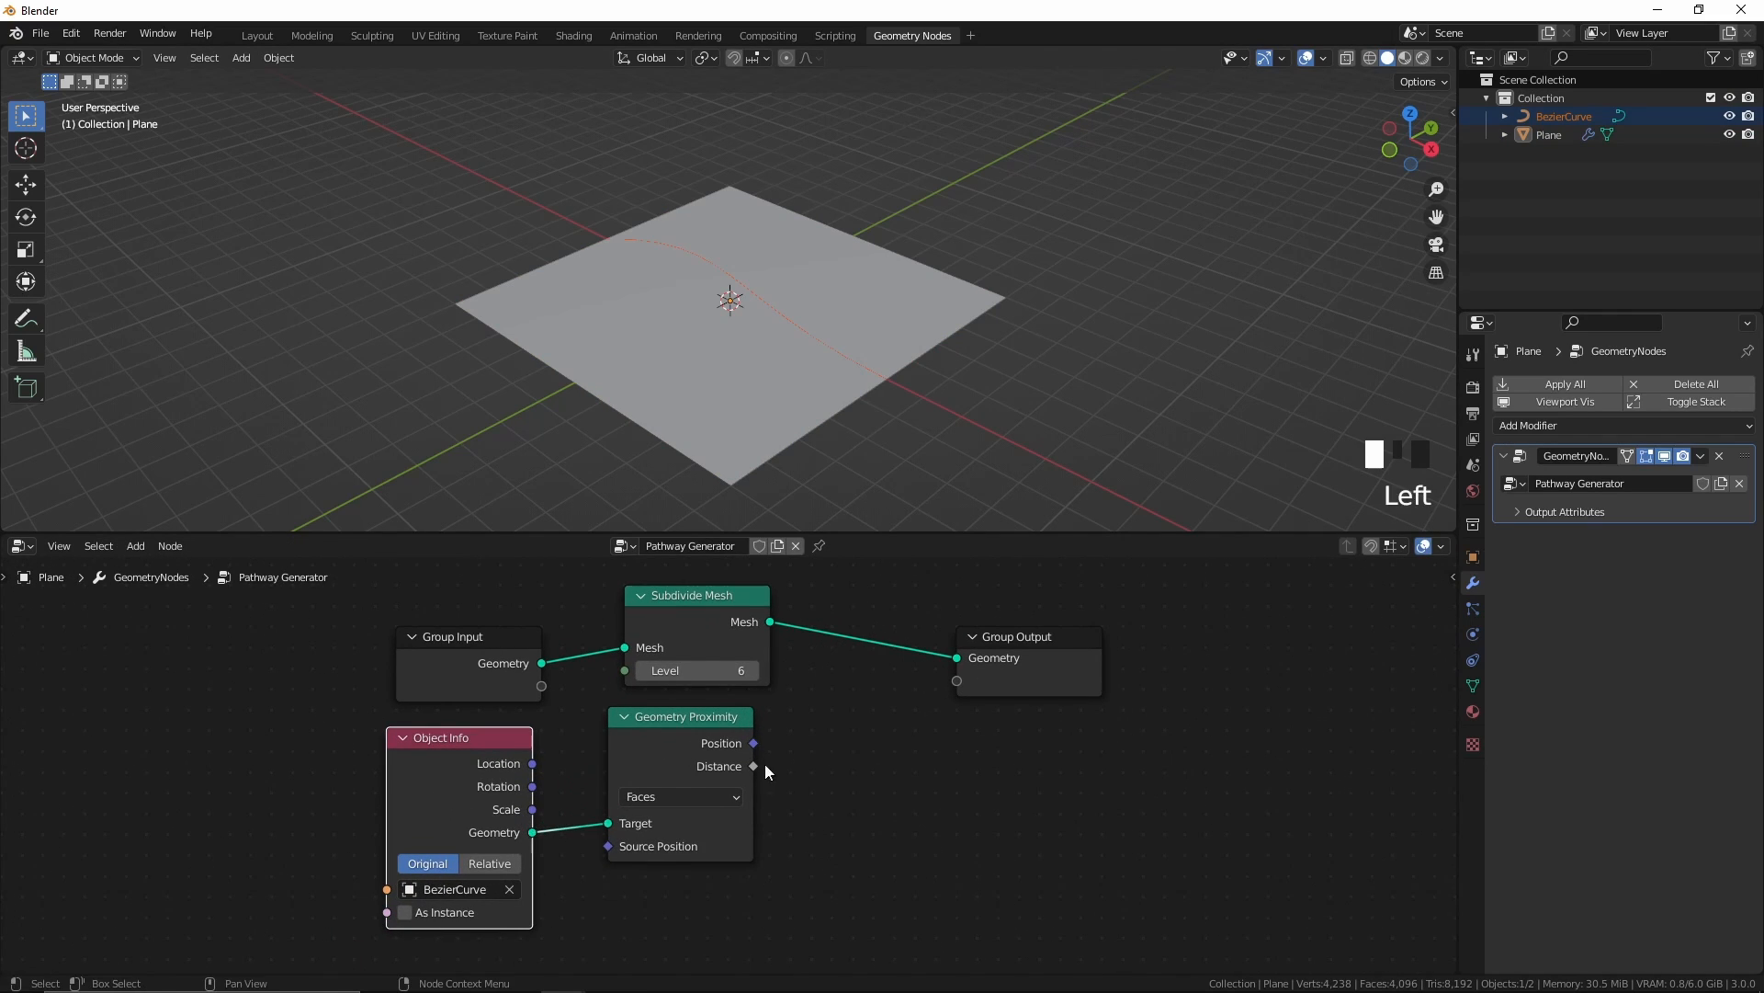
{"action": "left_click_drag", "start_coordinate": [724, 726], "coordinate": [736, 725]}
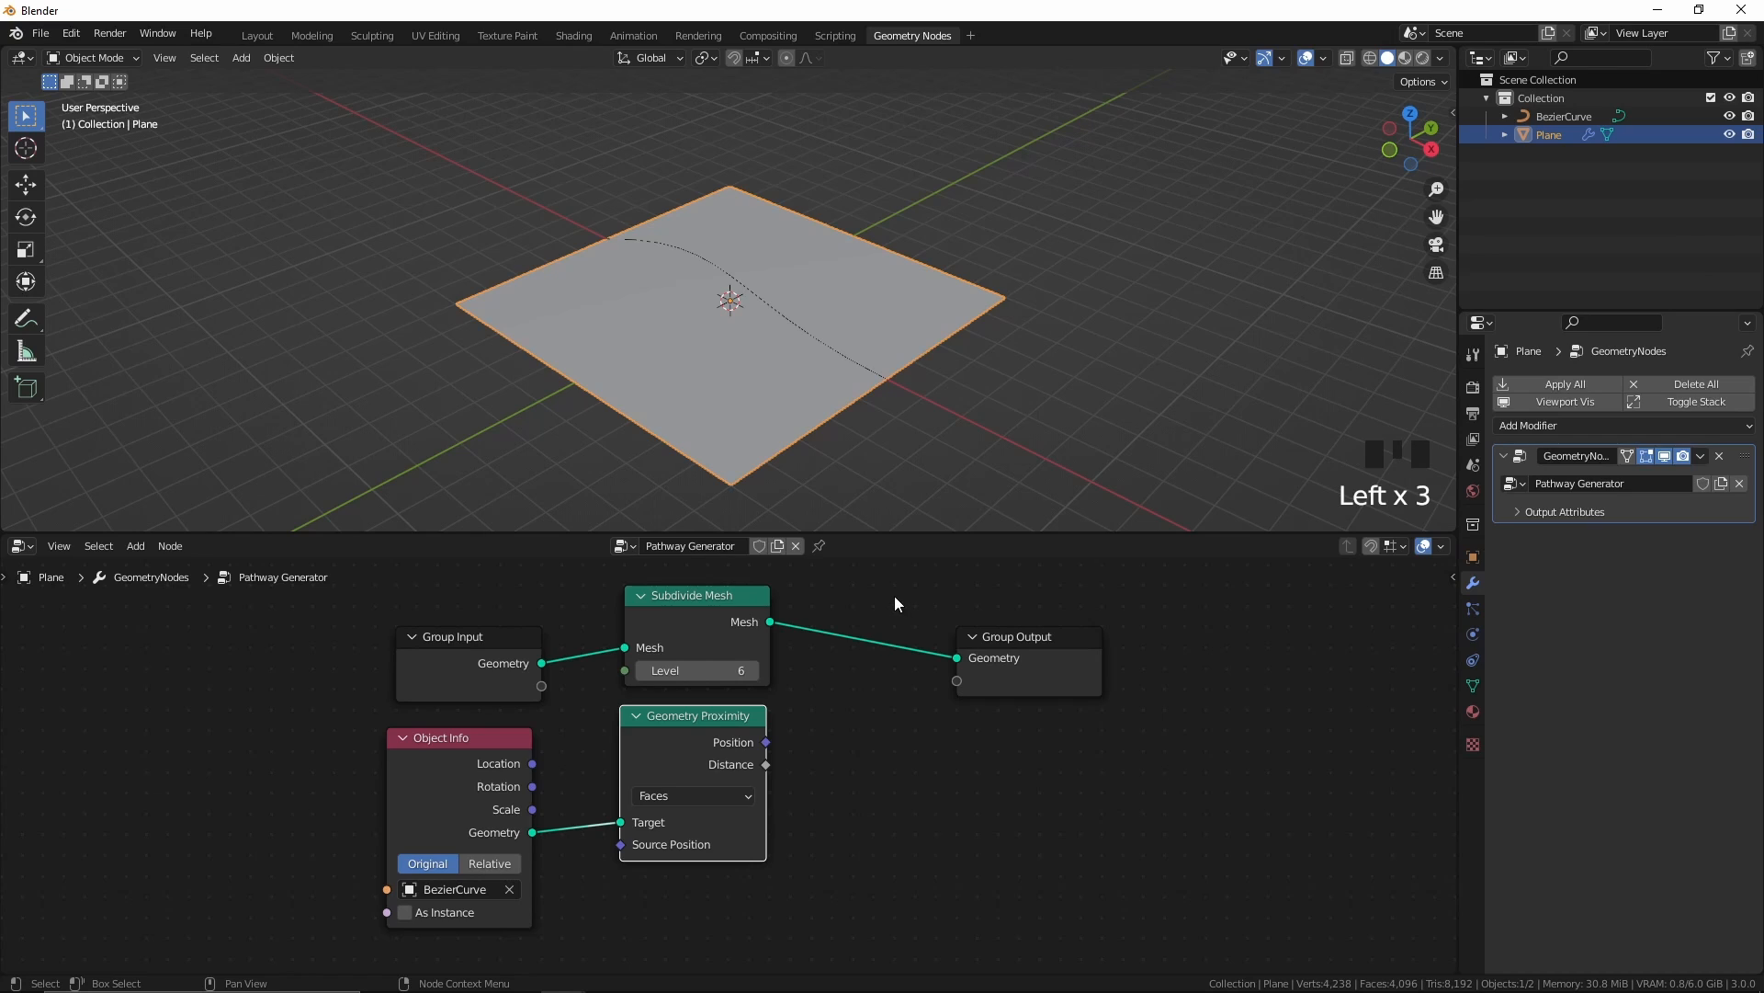
Step: Insert a Set Position node between Subdivide Mesh and Group Output
{"action": "key", "text": "shift+a"}
{"action": "type", "text": "se"}
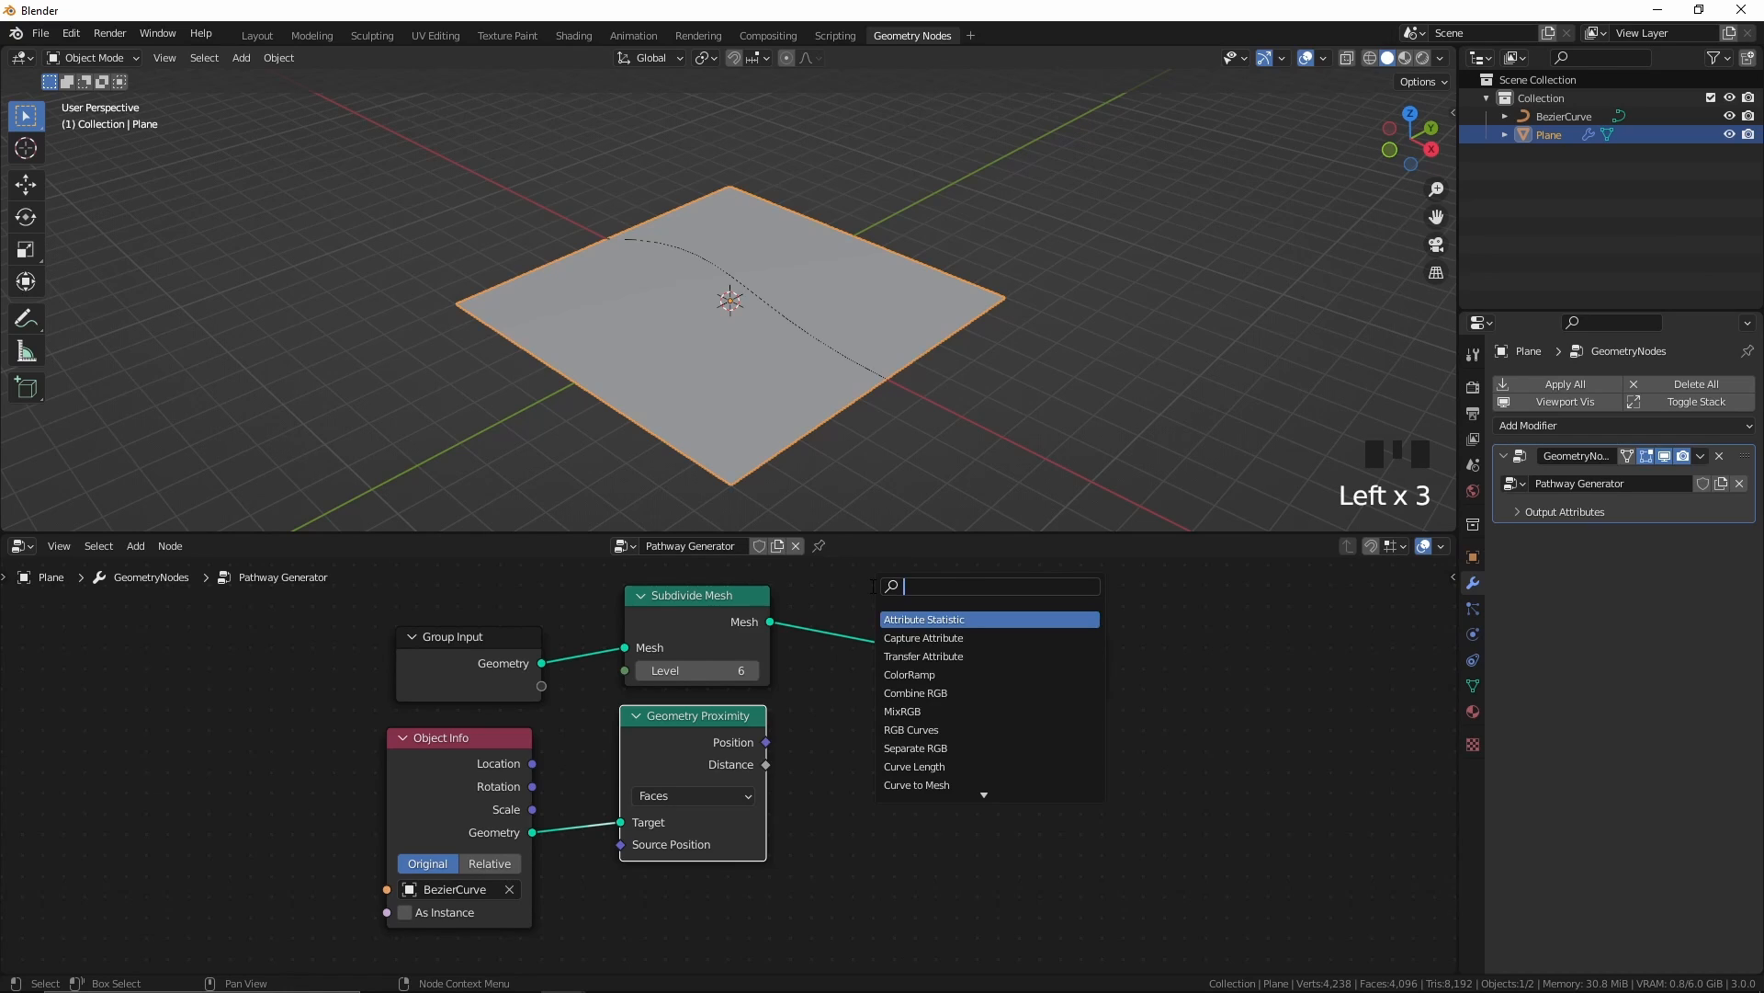
{"action": "type", "text": "t"}
{"action": "left_click", "coordinate": [925, 639]}
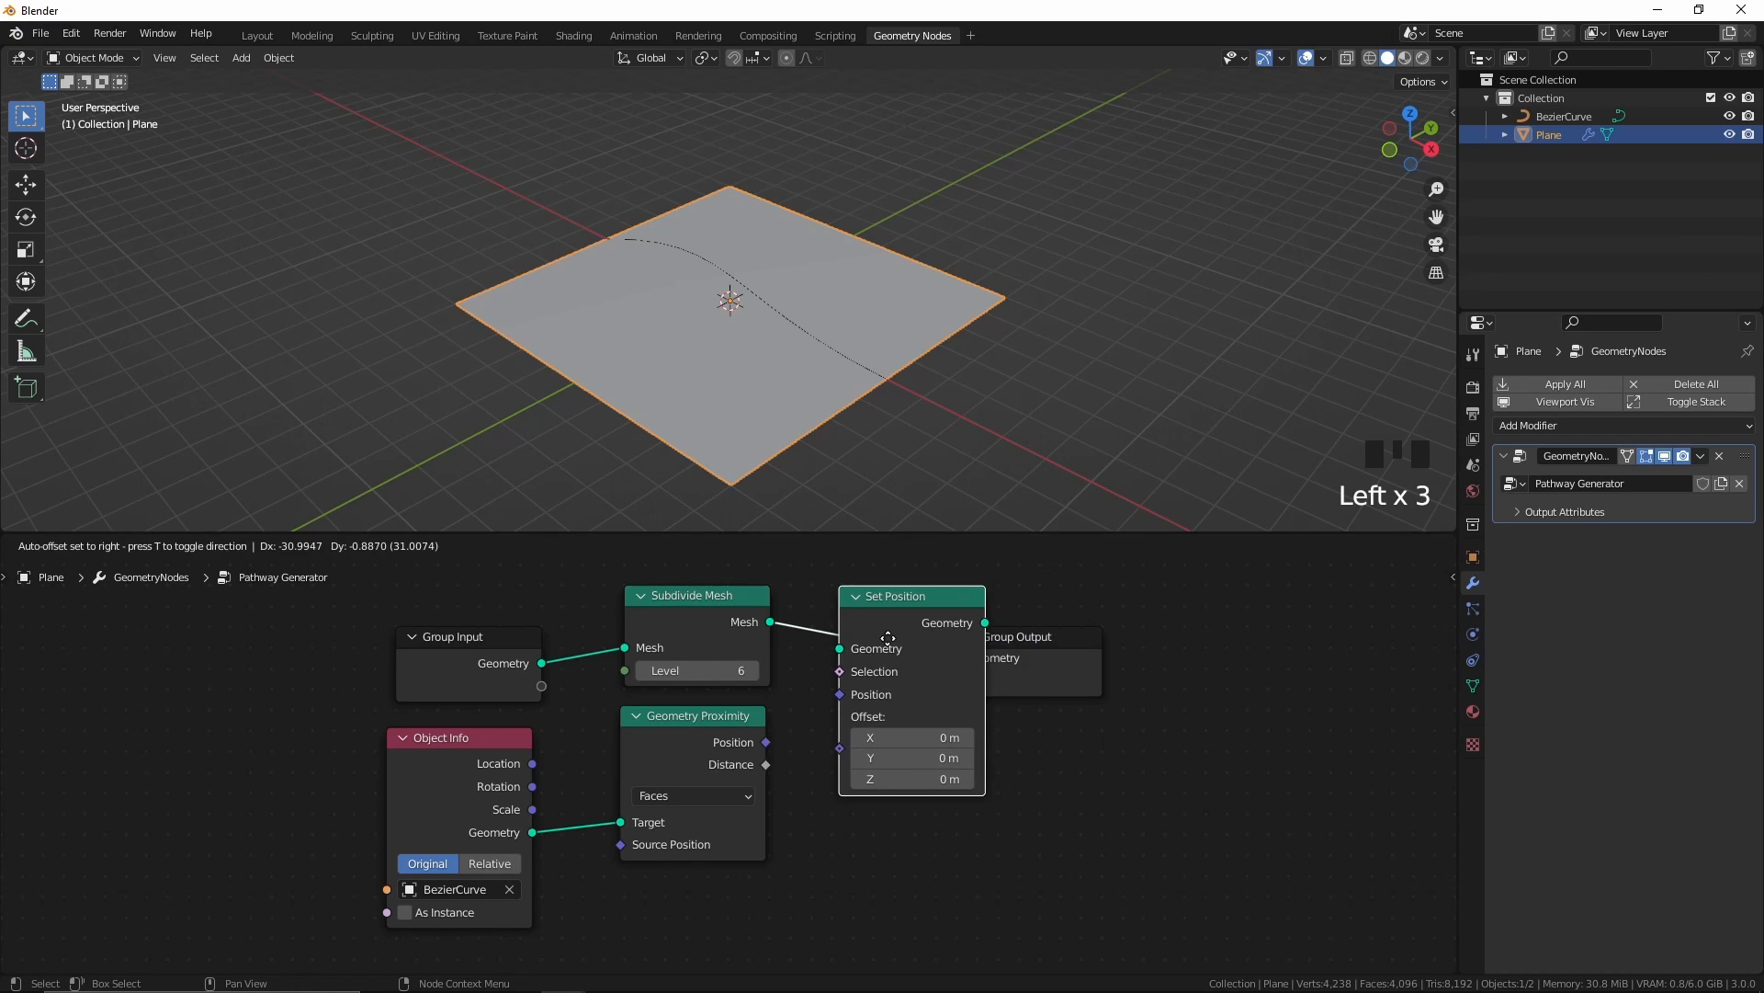
{"action": "left_click", "coordinate": [905, 639]}
Step: Move the Set Position and Group Output nodes together away from Subdivide Mesh to make room for more nodes
{"action": "middle_click_drag", "start_coordinate": [1031, 659], "coordinate": [853, 664]}
{"action": "scroll", "coordinate": [873, 684], "scroll_direction": "down", "scroll_amount": 1}
{"action": "double_click", "coordinate": [912, 725]}
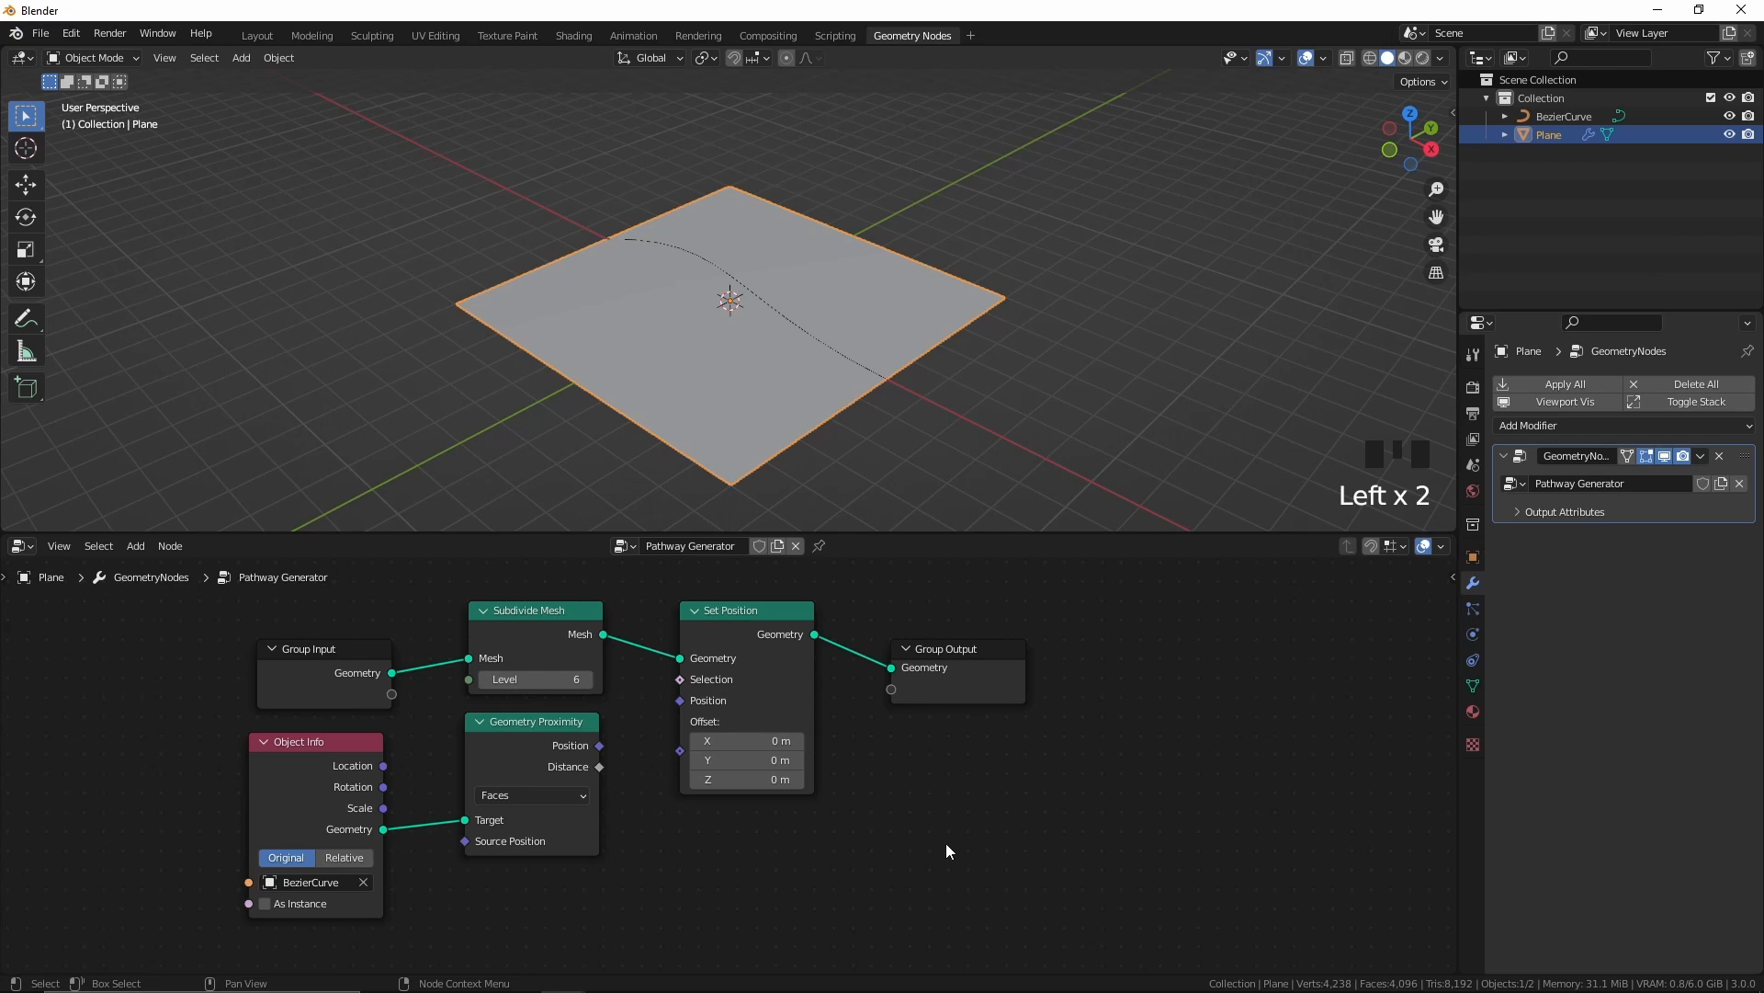
{"action": "left_click_drag", "start_coordinate": [951, 841], "coordinate": [740, 634]}
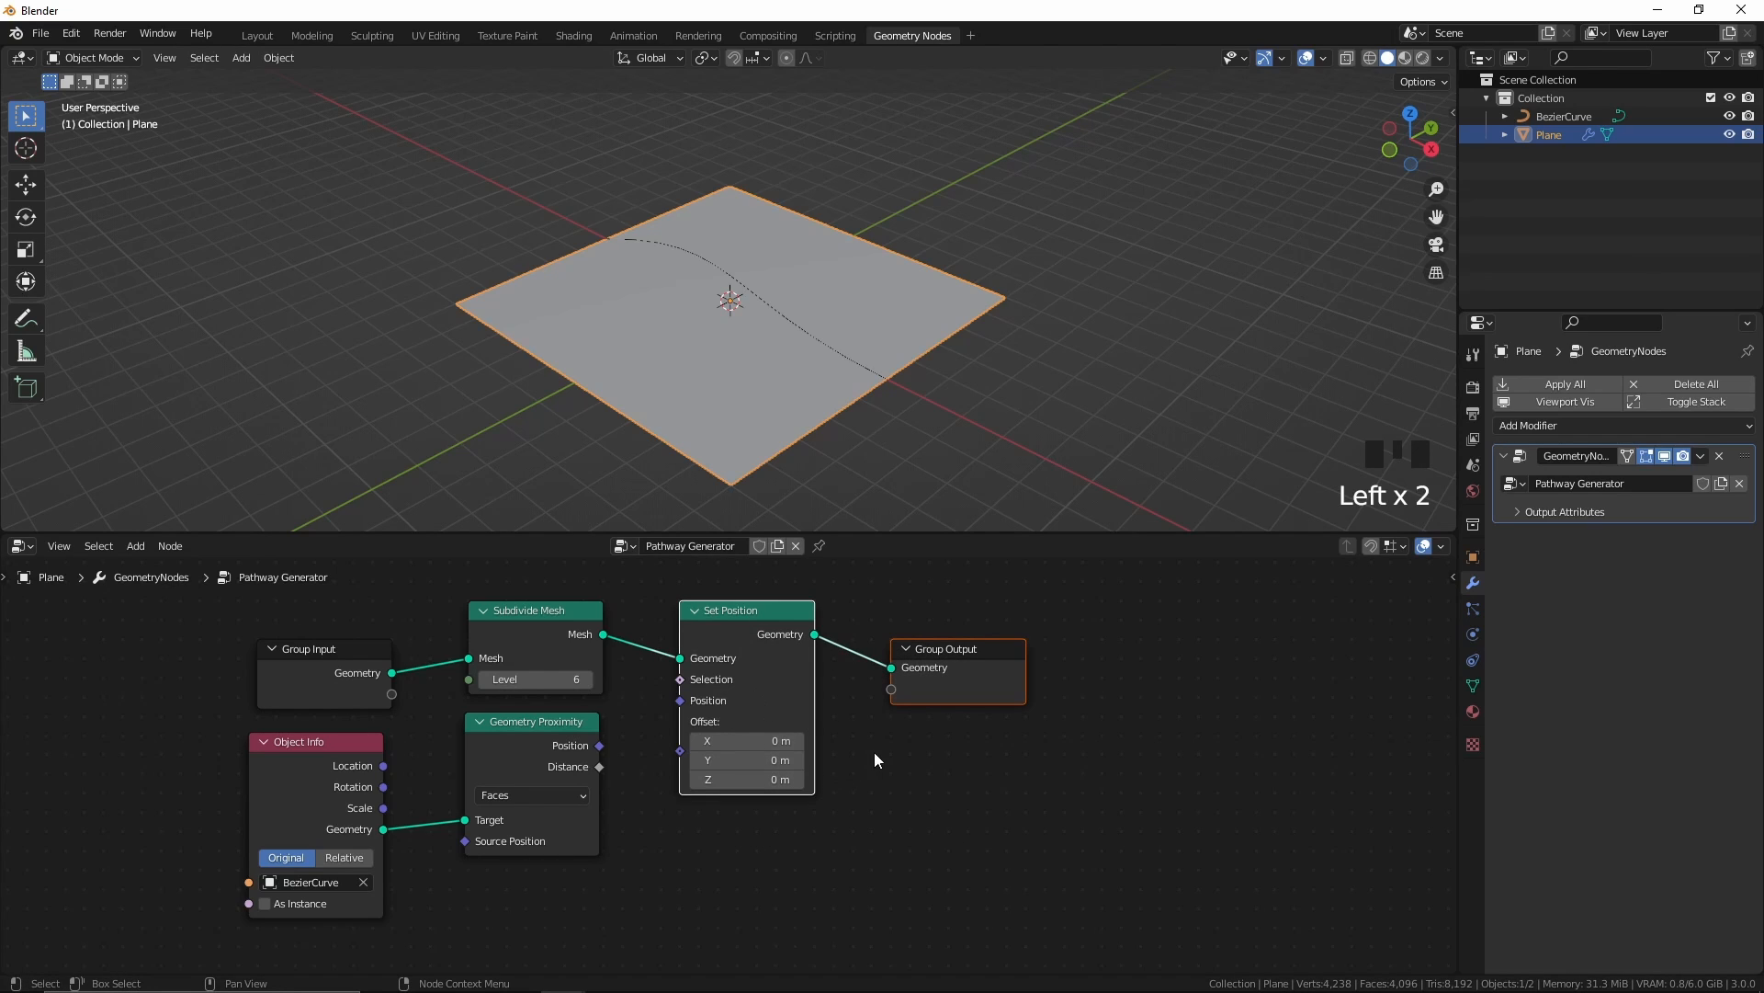
{"action": "key", "text": "g"}
{"action": "left_click", "coordinate": [902, 706]}
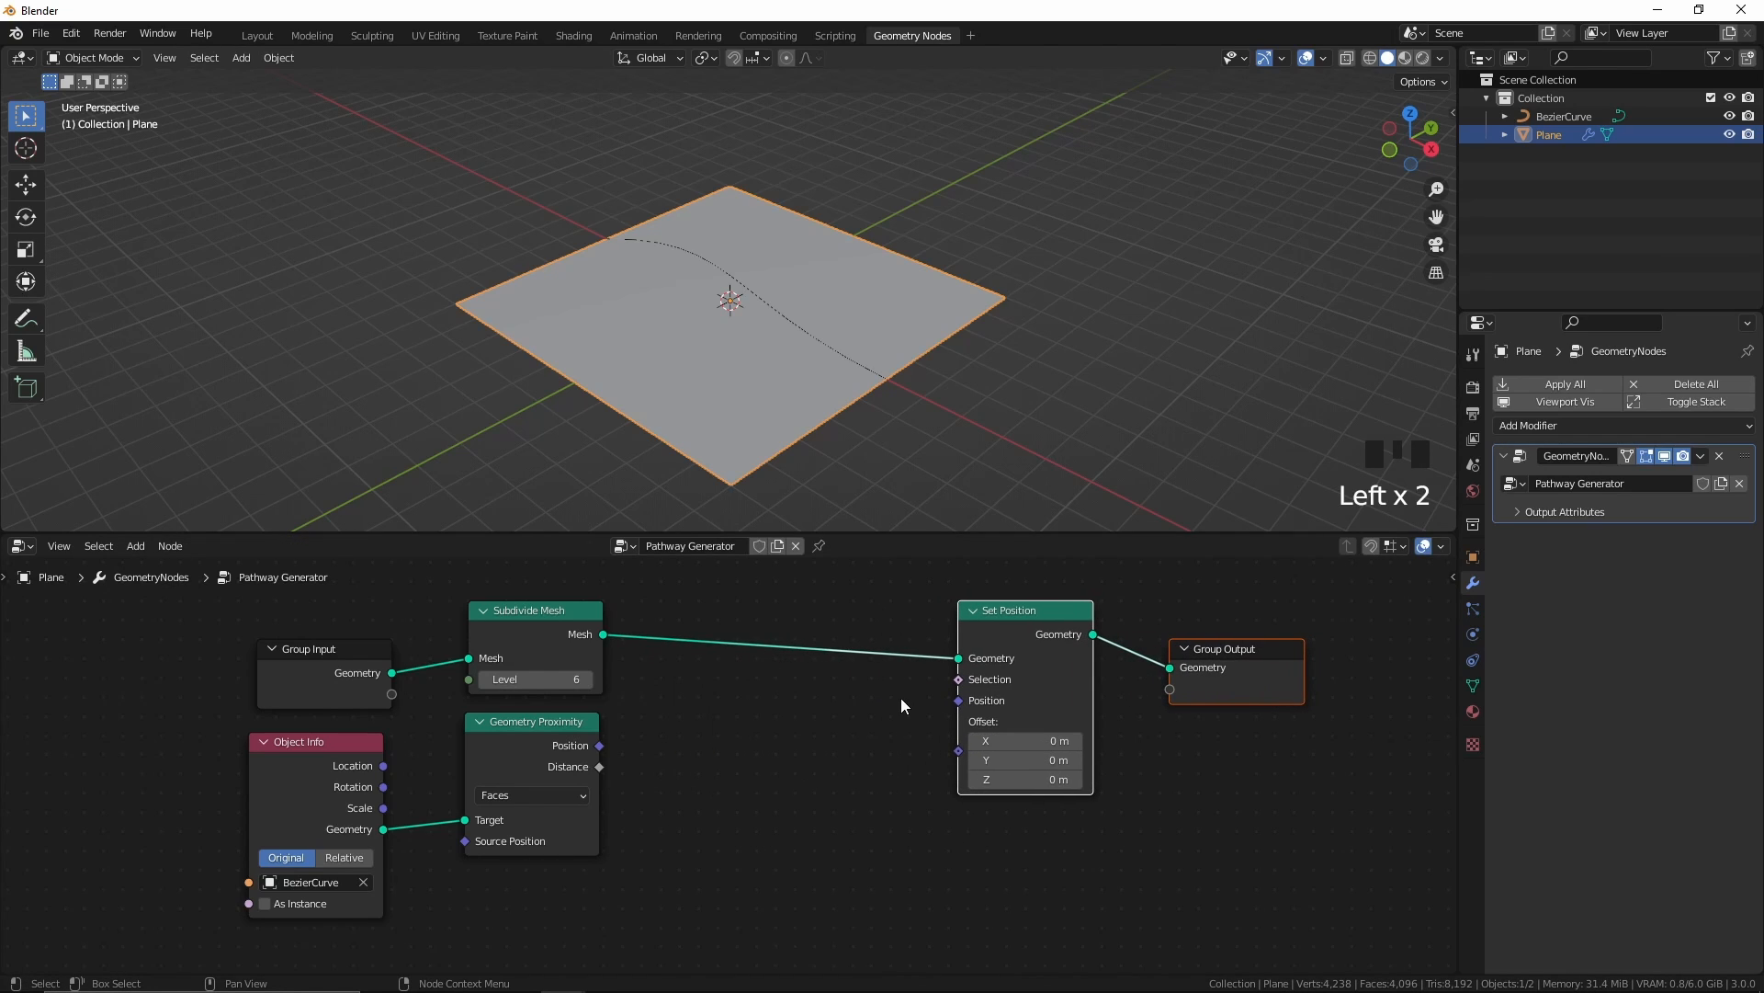
{"action": "left_click", "coordinate": [901, 706]}
Step: Add a Position node and link it to the Position input of Set Position
{"action": "middle_click_drag", "start_coordinate": [902, 706], "coordinate": [869, 717]}
{"action": "key", "text": "shift+a"}
{"action": "left_click", "coordinate": [760, 600]}
{"action": "type", "text": "po"}
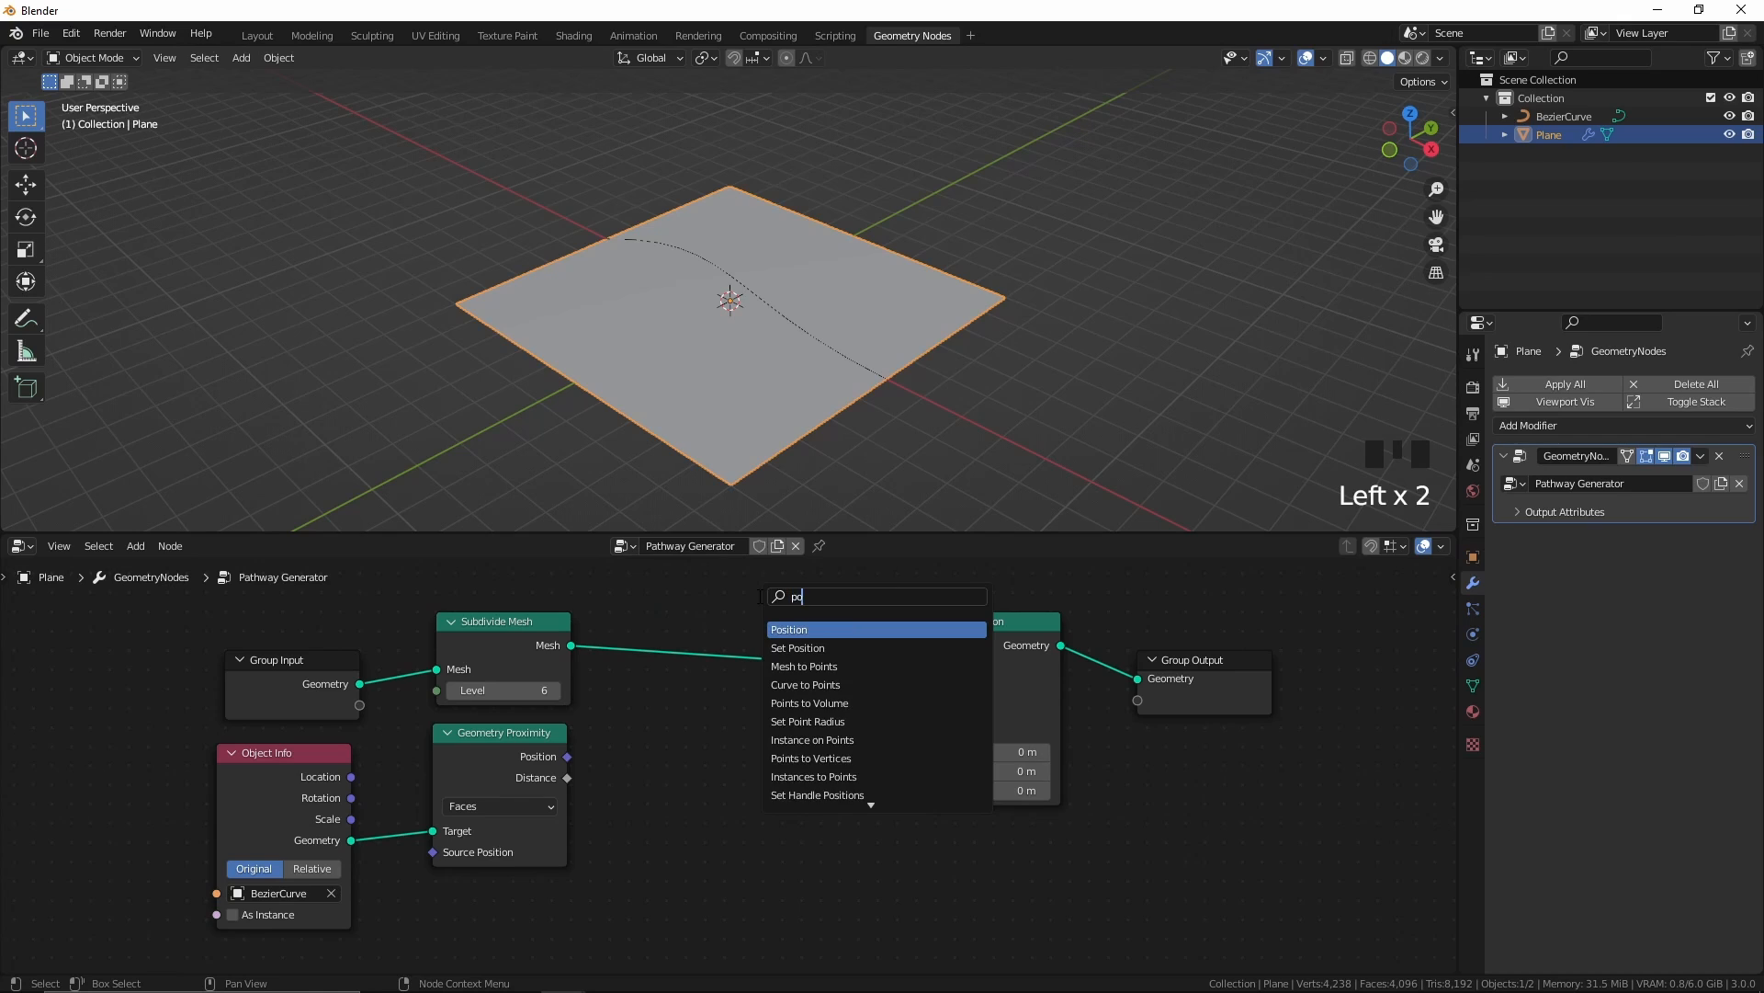
{"action": "type", "text": "s"}
{"action": "left_click", "coordinate": [827, 631]}
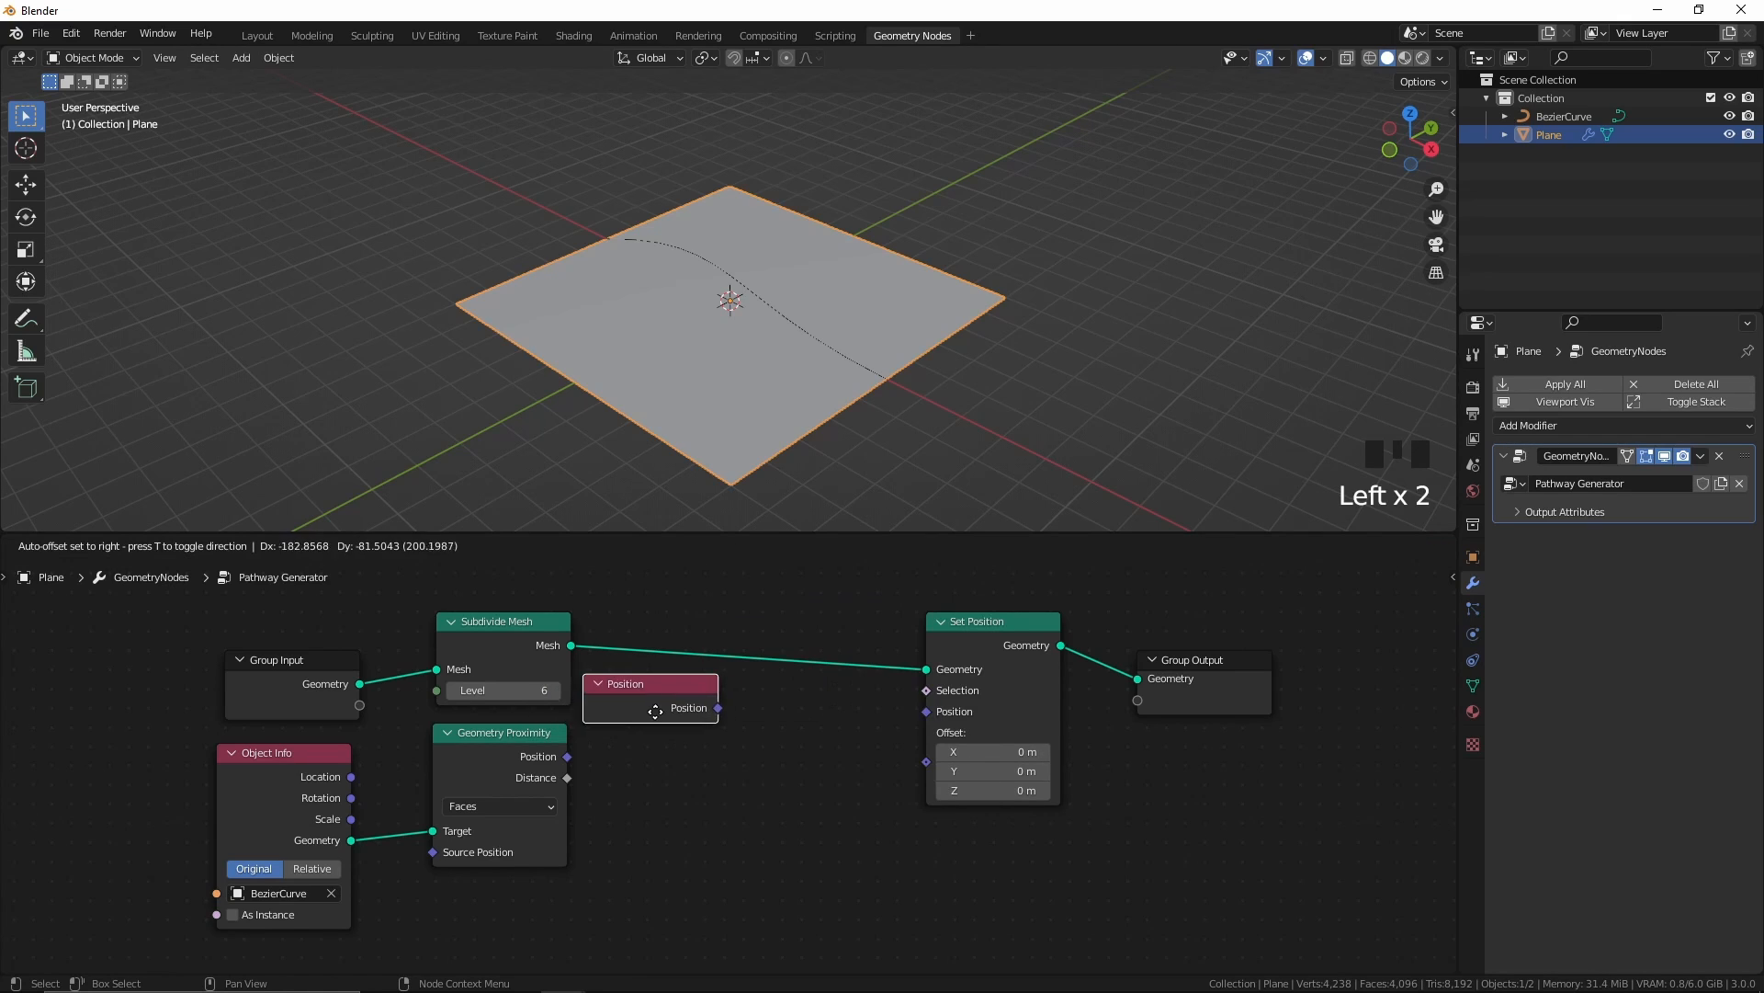
{"action": "left_click", "coordinate": [687, 711]}
{"action": "left_click_drag", "start_coordinate": [751, 709], "coordinate": [941, 706]}
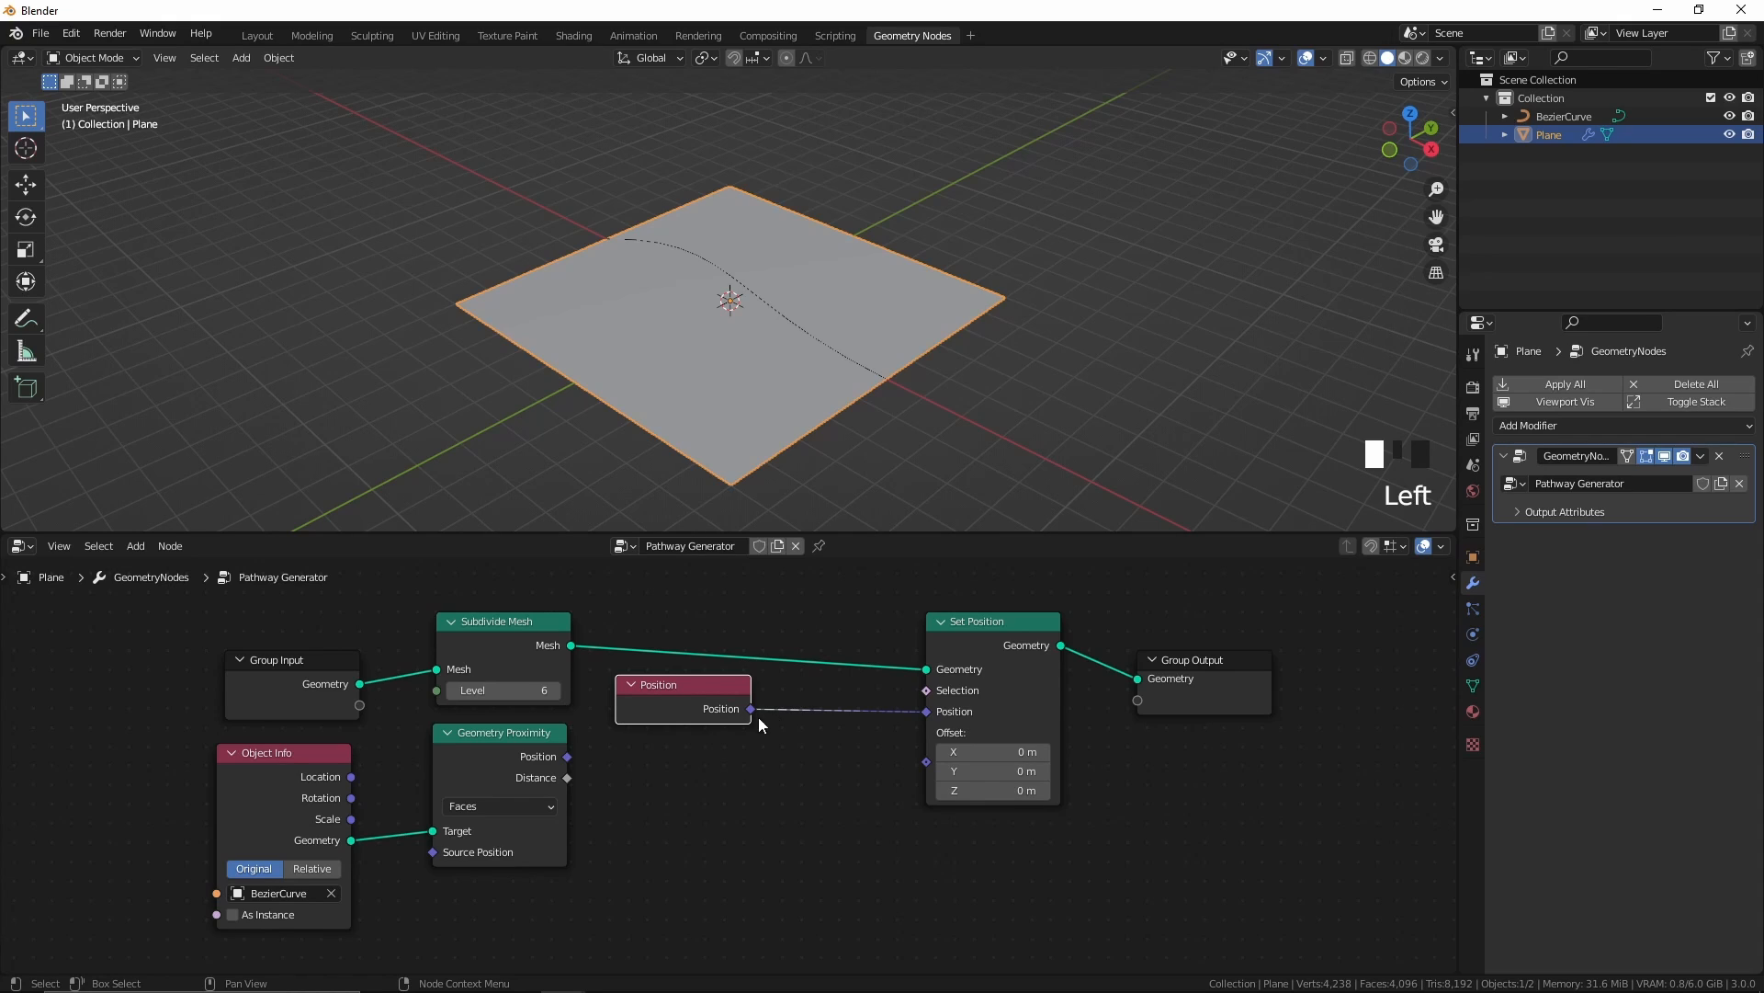
Step: Insert a Vector Math node in Add mode between the Position and Set Position nodes, spacing the nodes apart
{"action": "left_click_drag", "start_coordinate": [752, 709], "coordinate": [809, 743]}
{"action": "key", "text": "shift+a"}
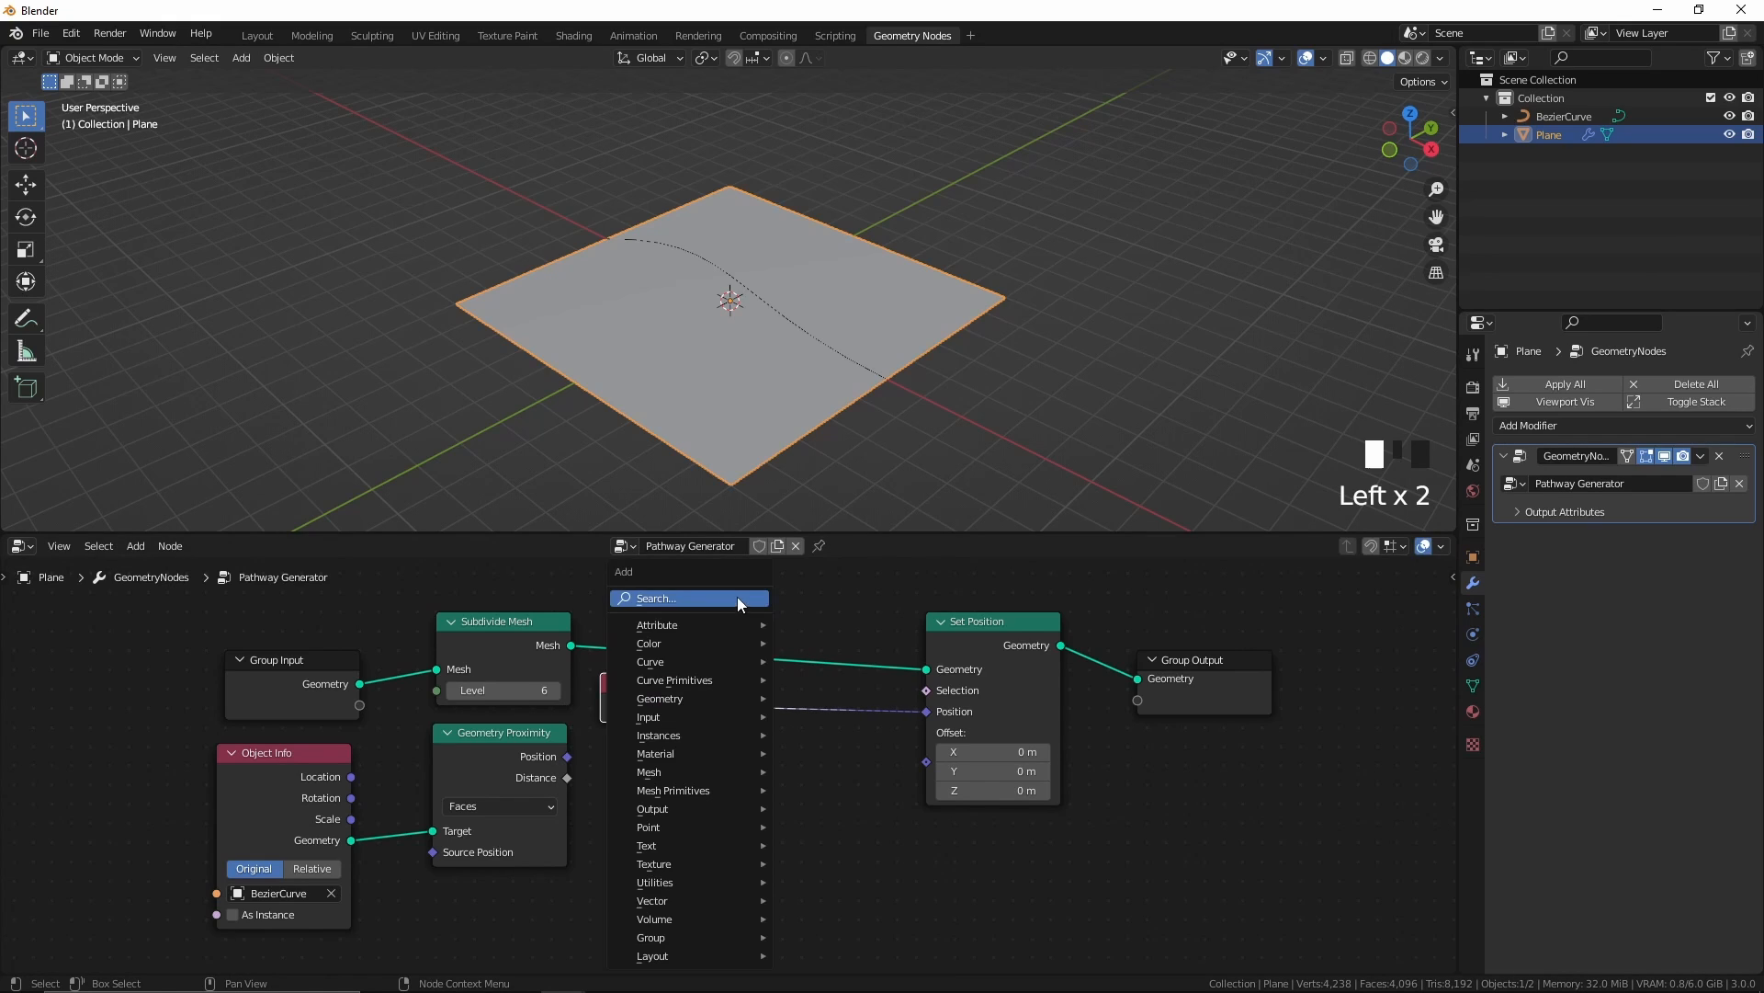
{"action": "left_click", "coordinate": [737, 597]}
{"action": "type", "text": "vect"}
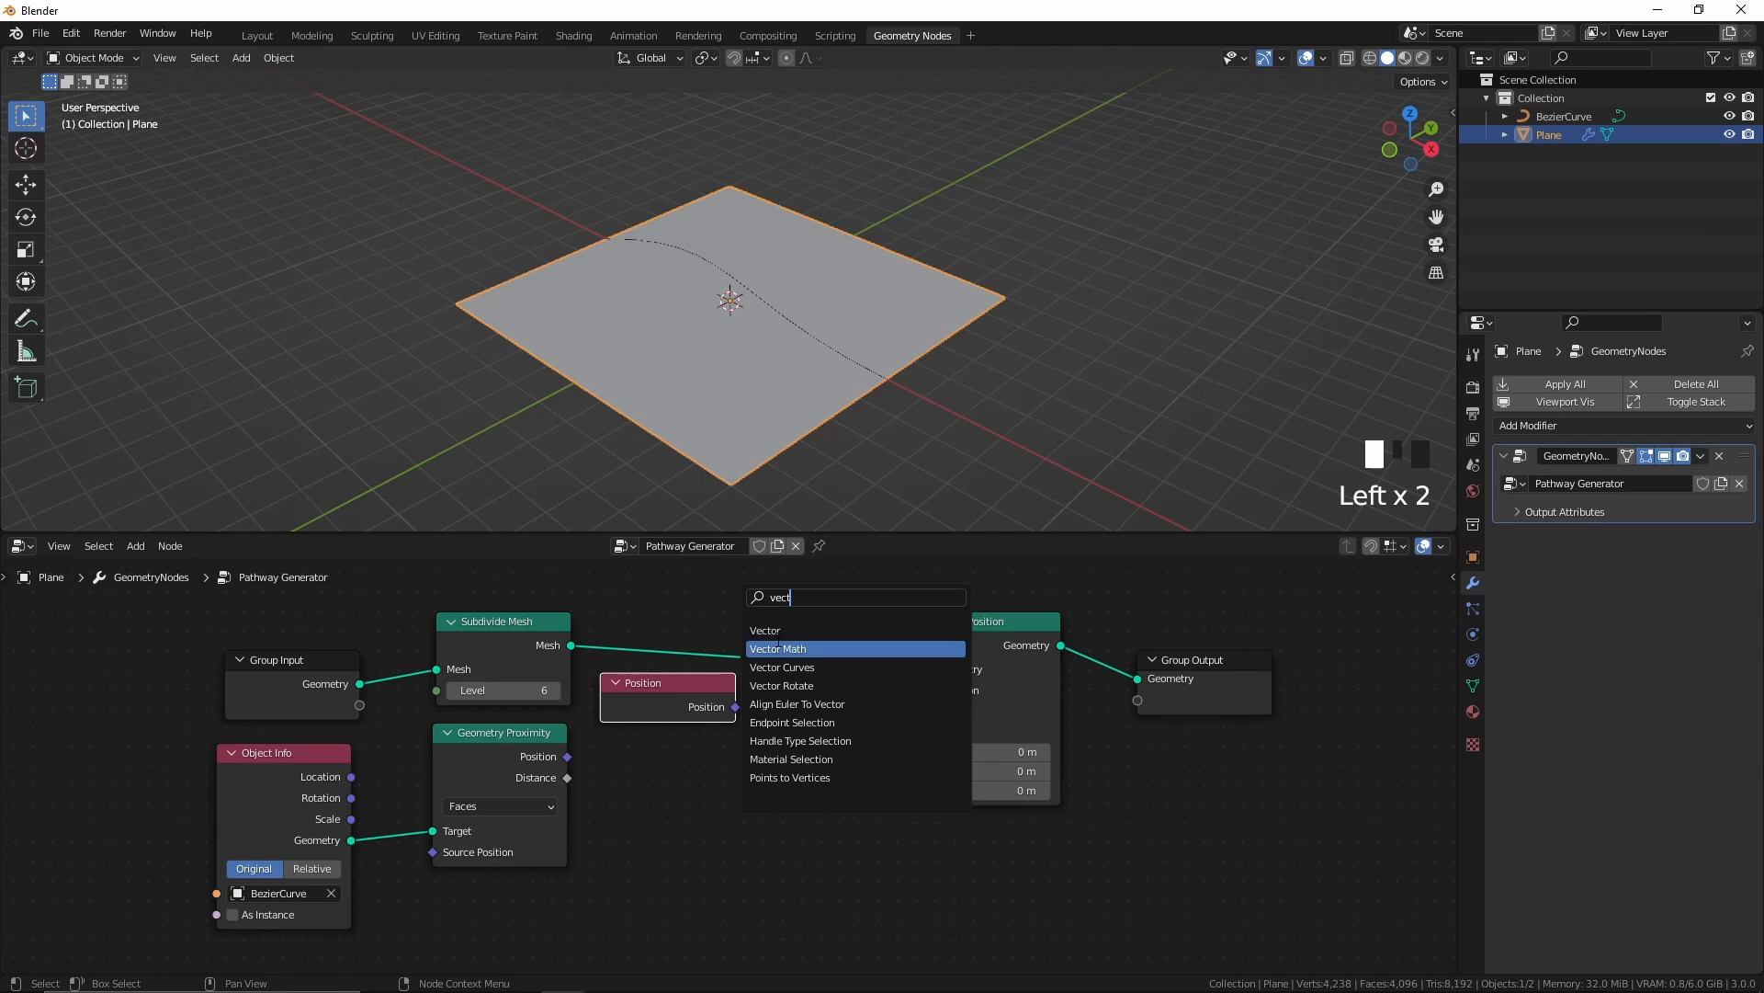
{"action": "left_click", "coordinate": [779, 648]}
{"action": "left_click", "coordinate": [802, 724]}
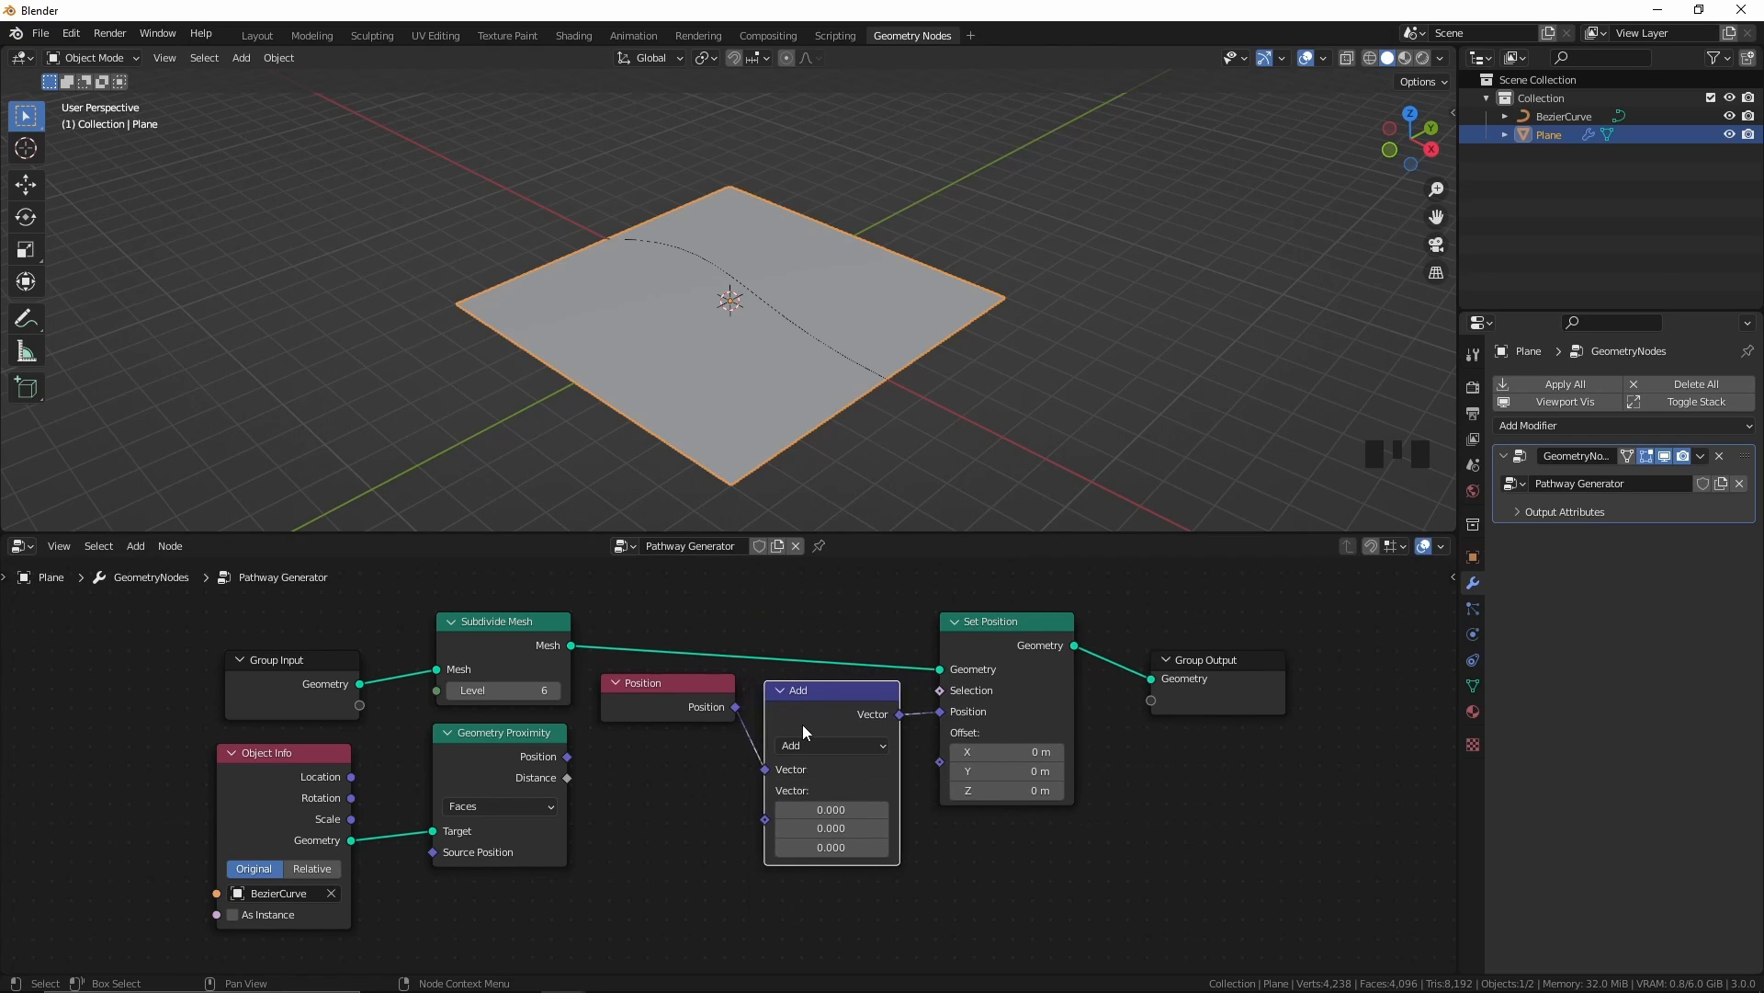
{"action": "left_click_drag", "start_coordinate": [741, 707], "coordinate": [778, 695]}
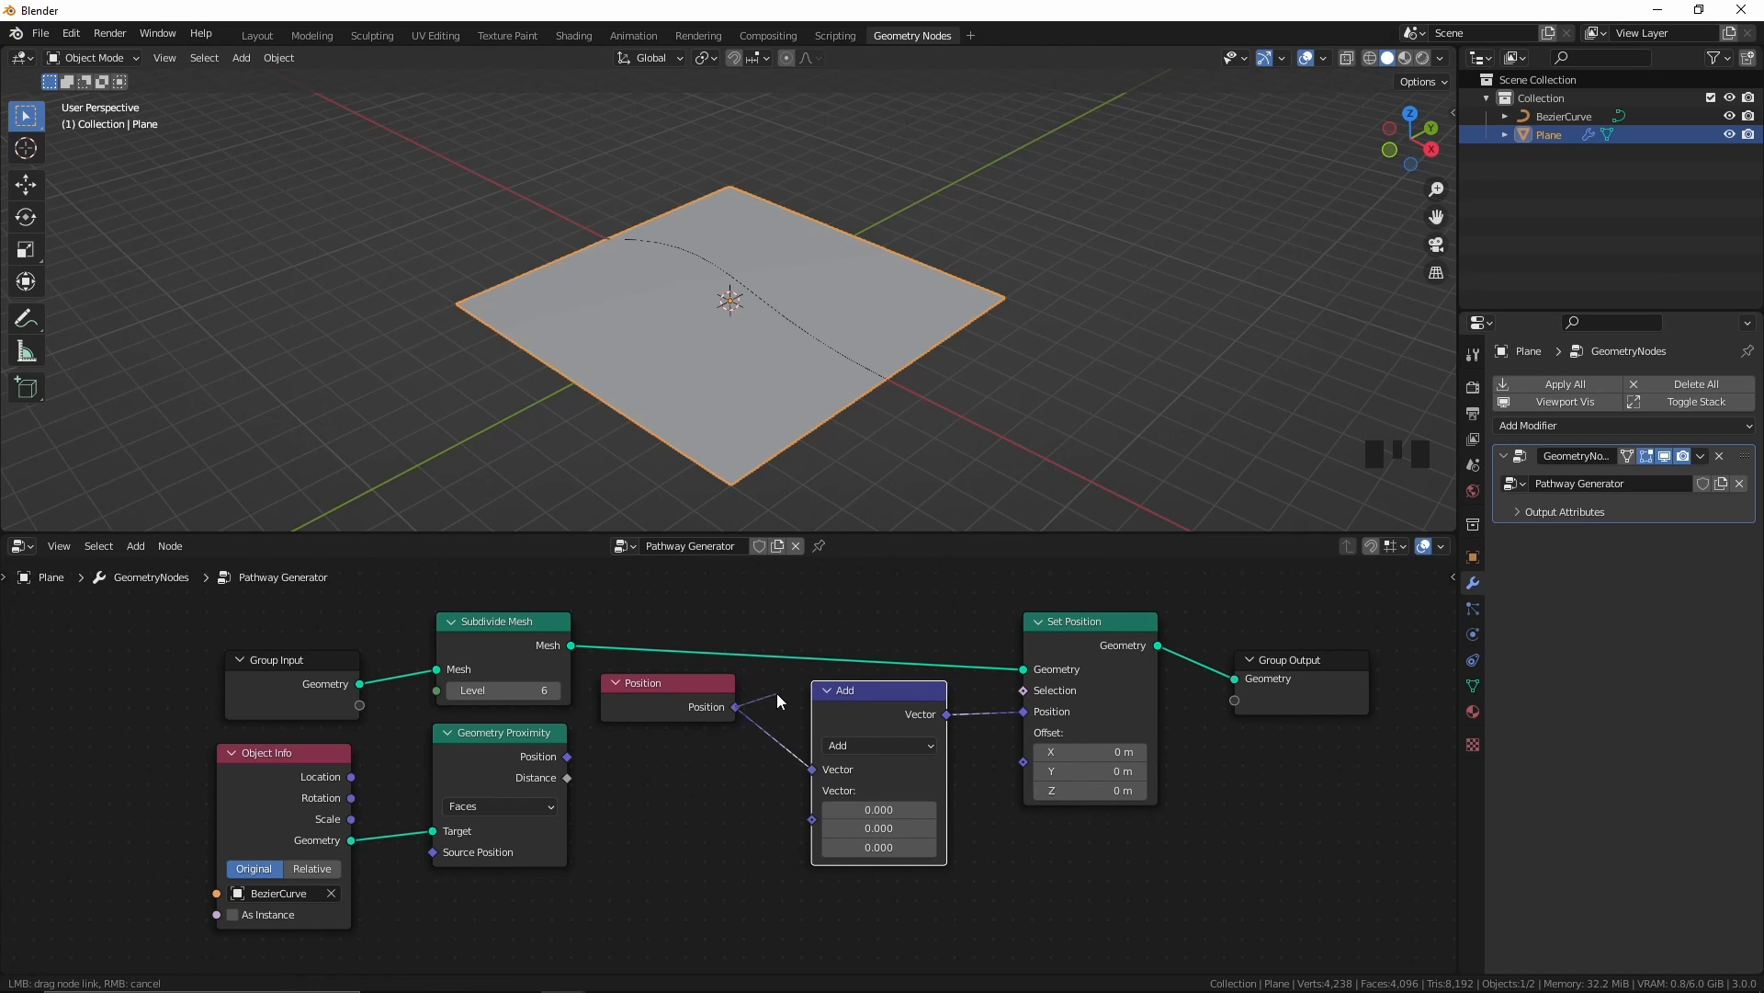
{"action": "left_click", "coordinate": [740, 723]}
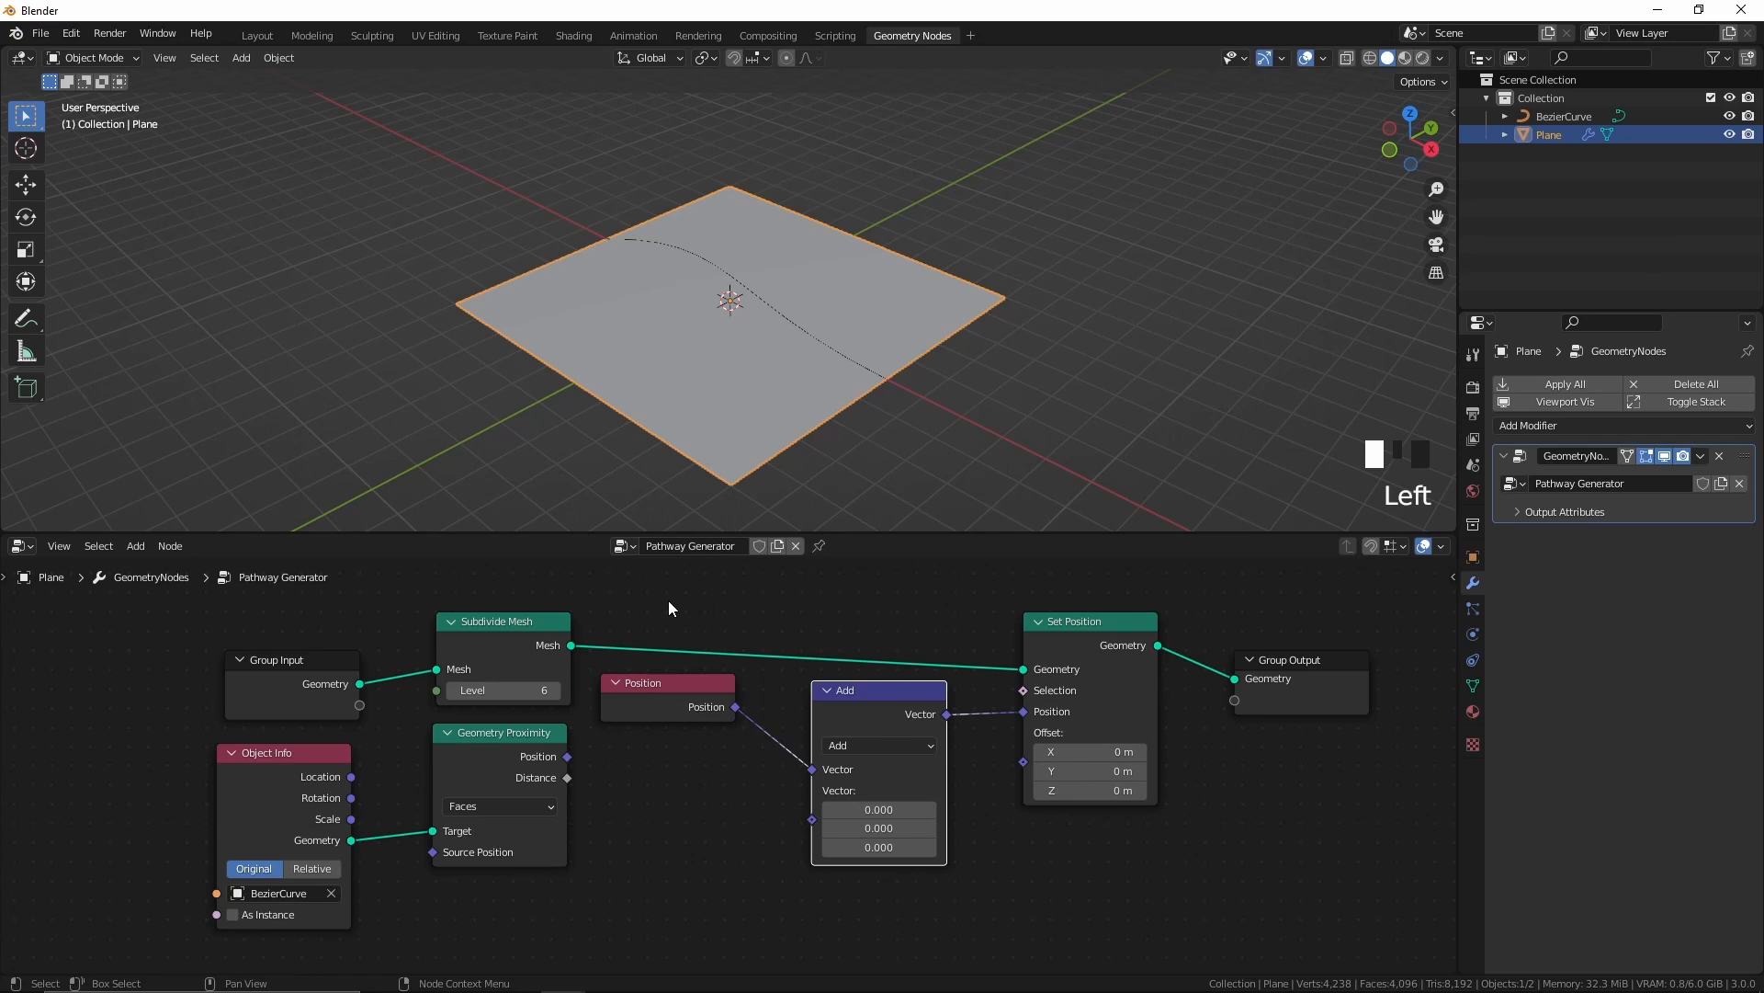
Step: Add a Combine XYZ node below the Position node, between Geometry Proximity and Add
{"action": "key", "text": "shift+a"}
{"action": "type", "text": "com"}
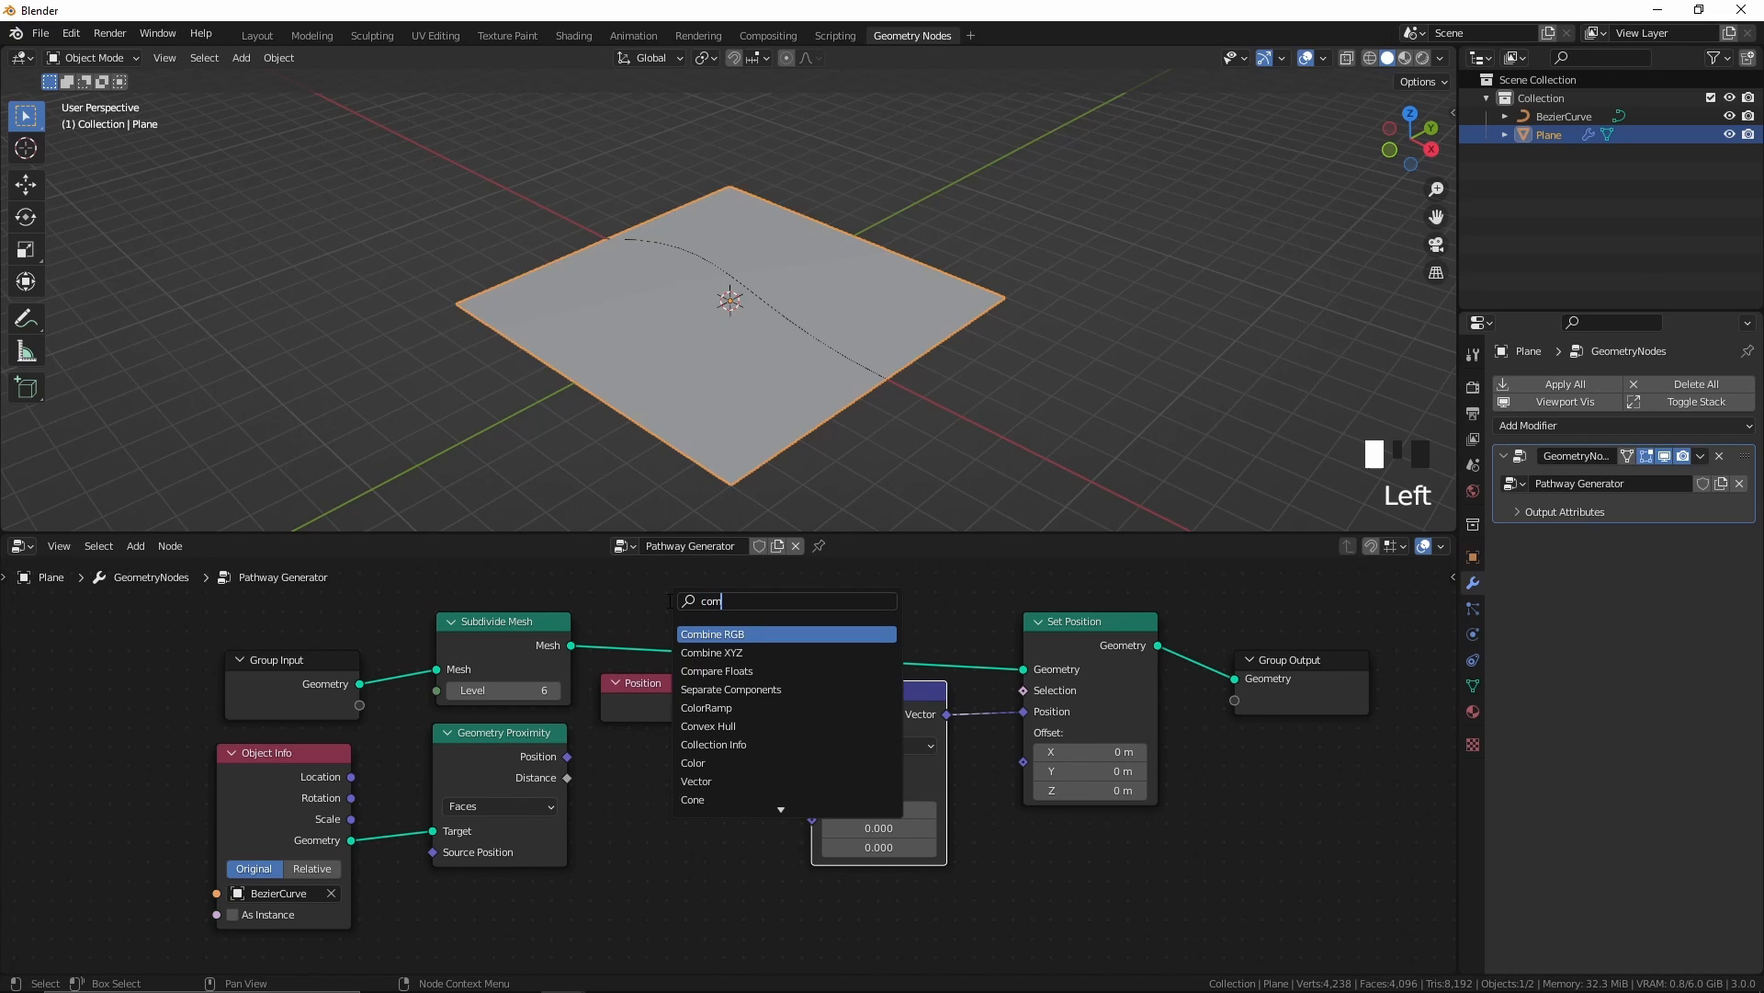
{"action": "type", "text": "bi"}
{"action": "left_click", "coordinate": [740, 653]}
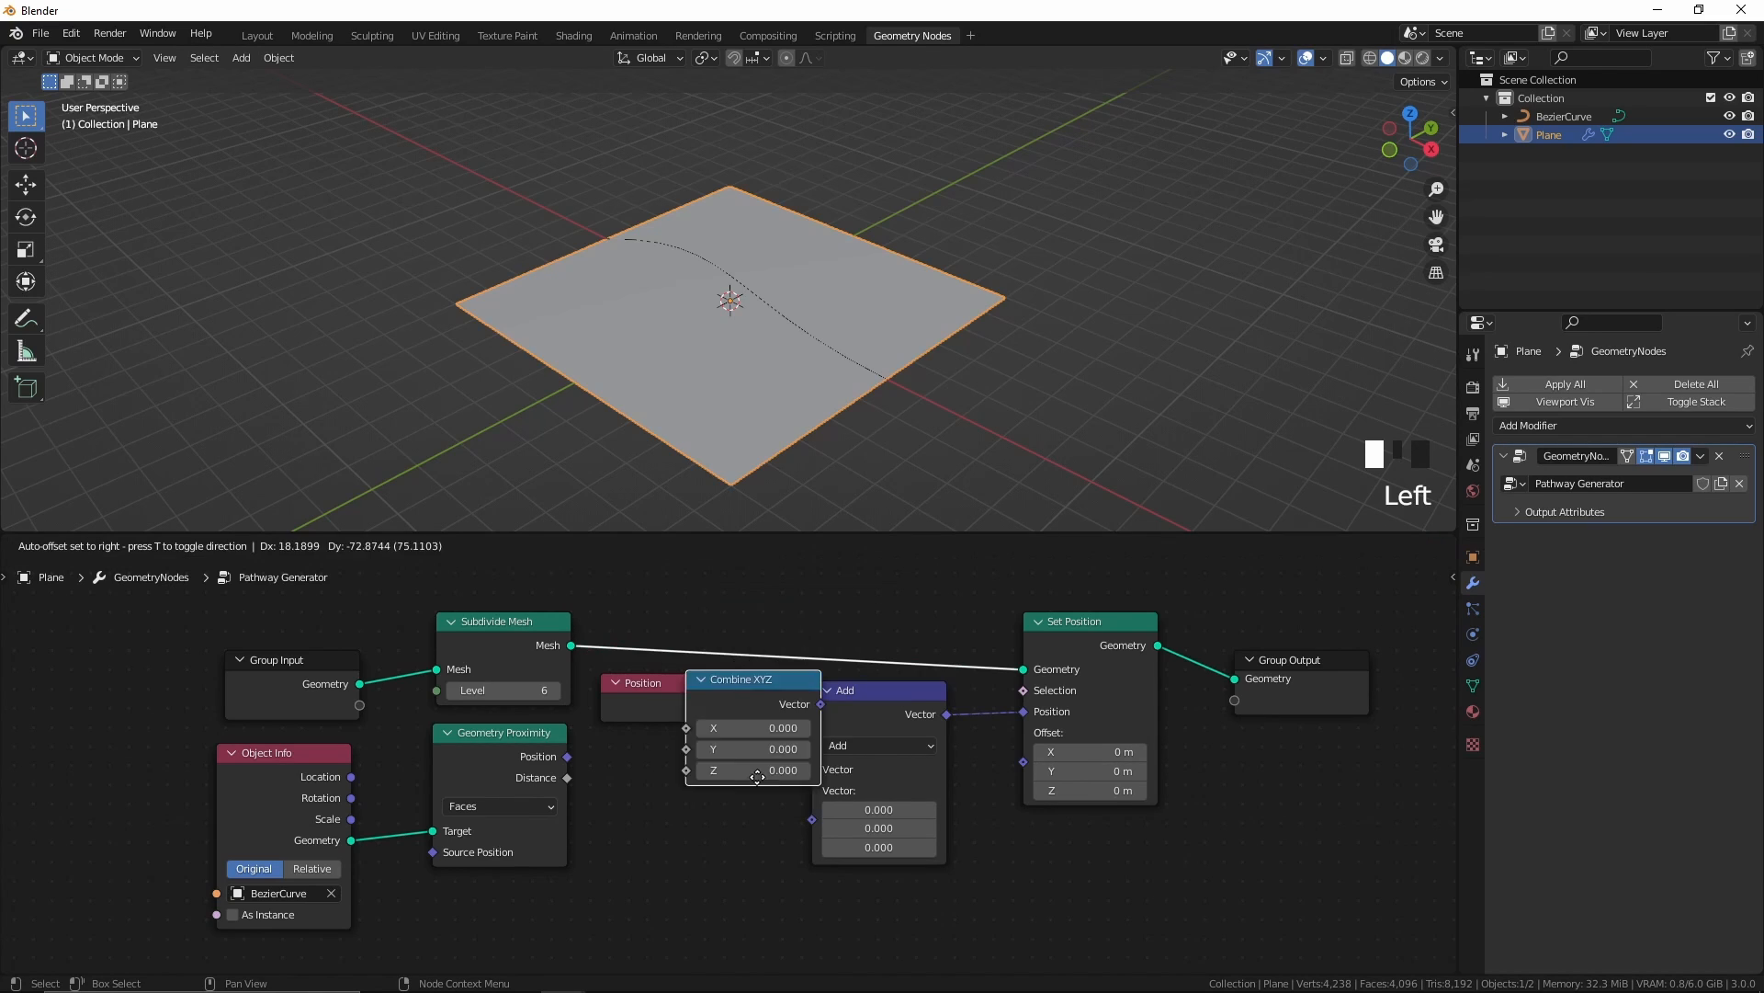
{"action": "left_click", "coordinate": [693, 813]}
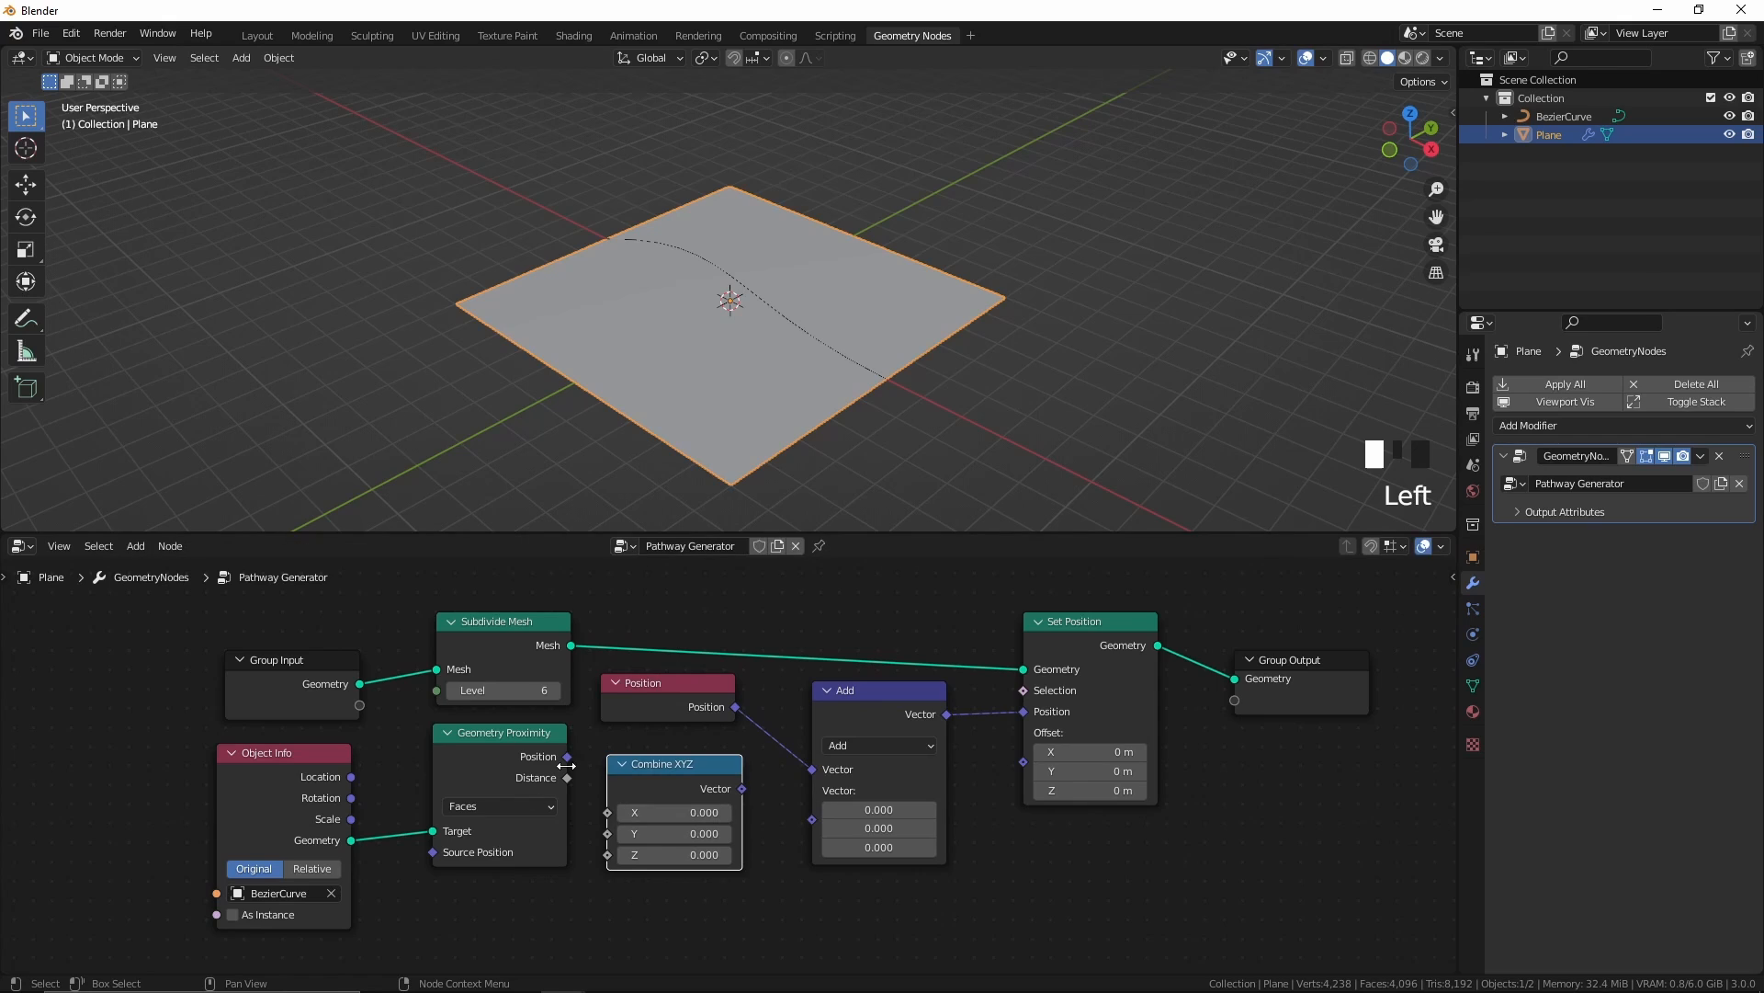
{"action": "left_click_drag", "start_coordinate": [648, 776], "coordinate": [597, 728]}
Step: Link Geometry Proximity's Distance to the Z of Combine XYZ and its Vector to Add's second input, nudging the Position node aside
{"action": "left_click", "coordinate": [566, 777]}
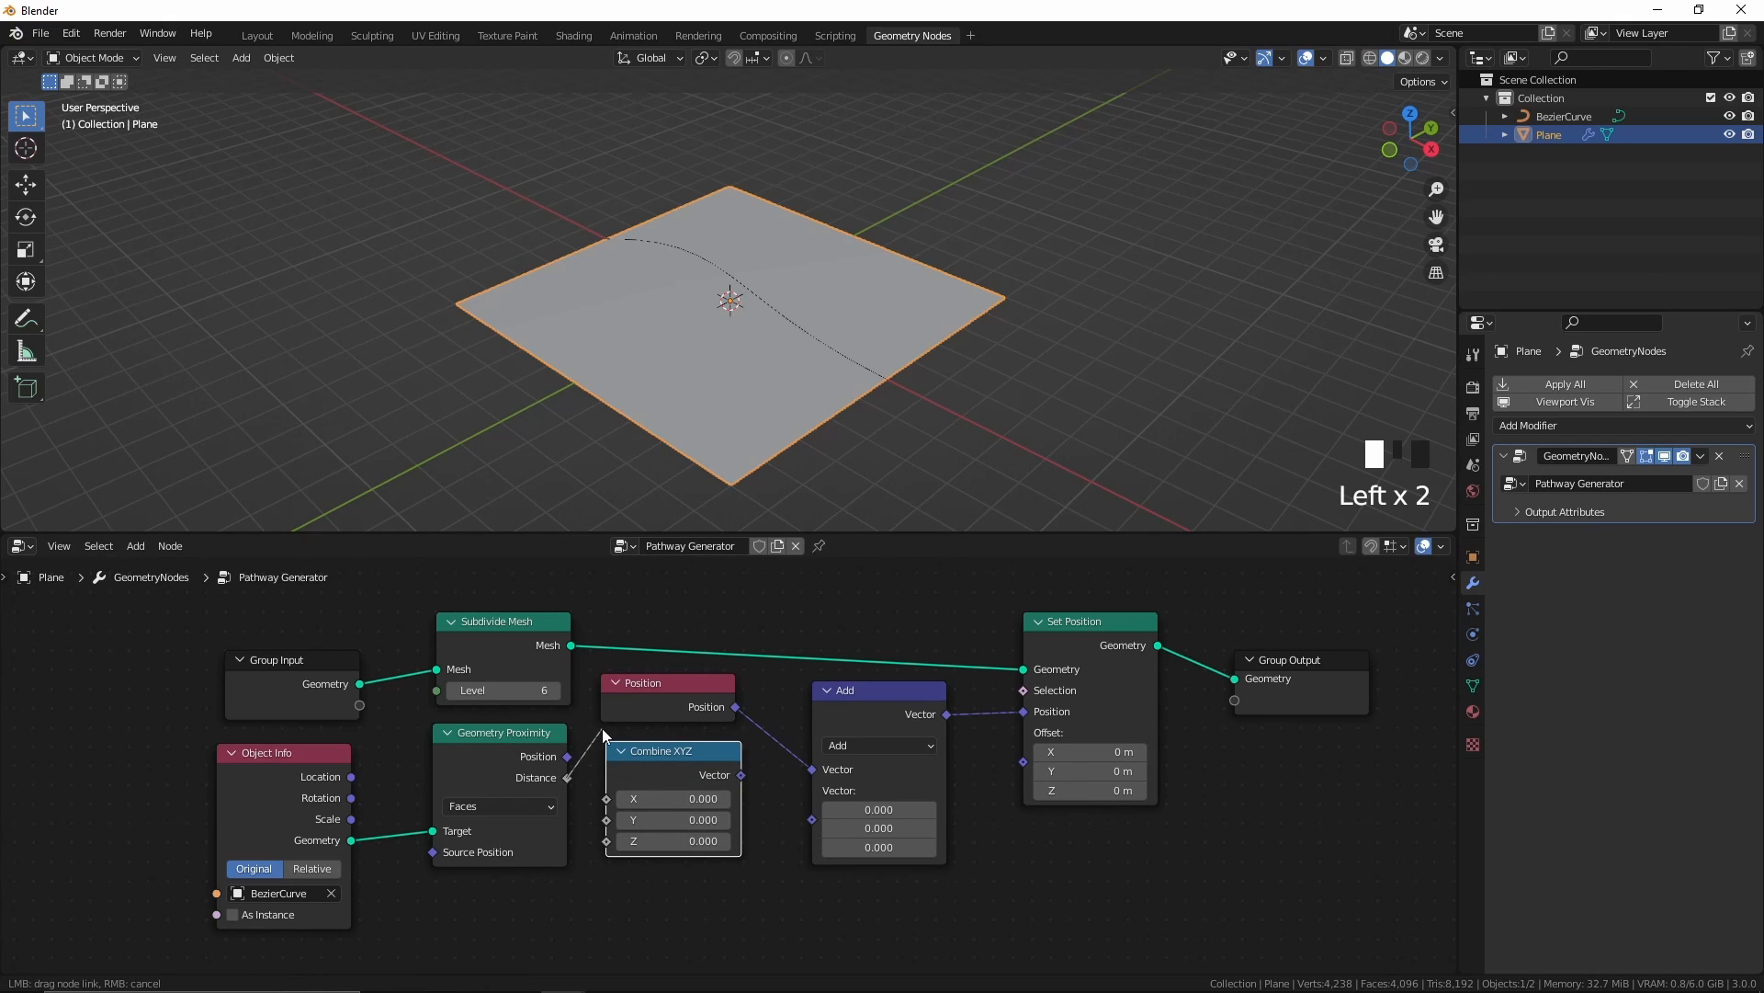
{"action": "left_click_drag", "start_coordinate": [629, 823], "coordinate": [616, 840]}
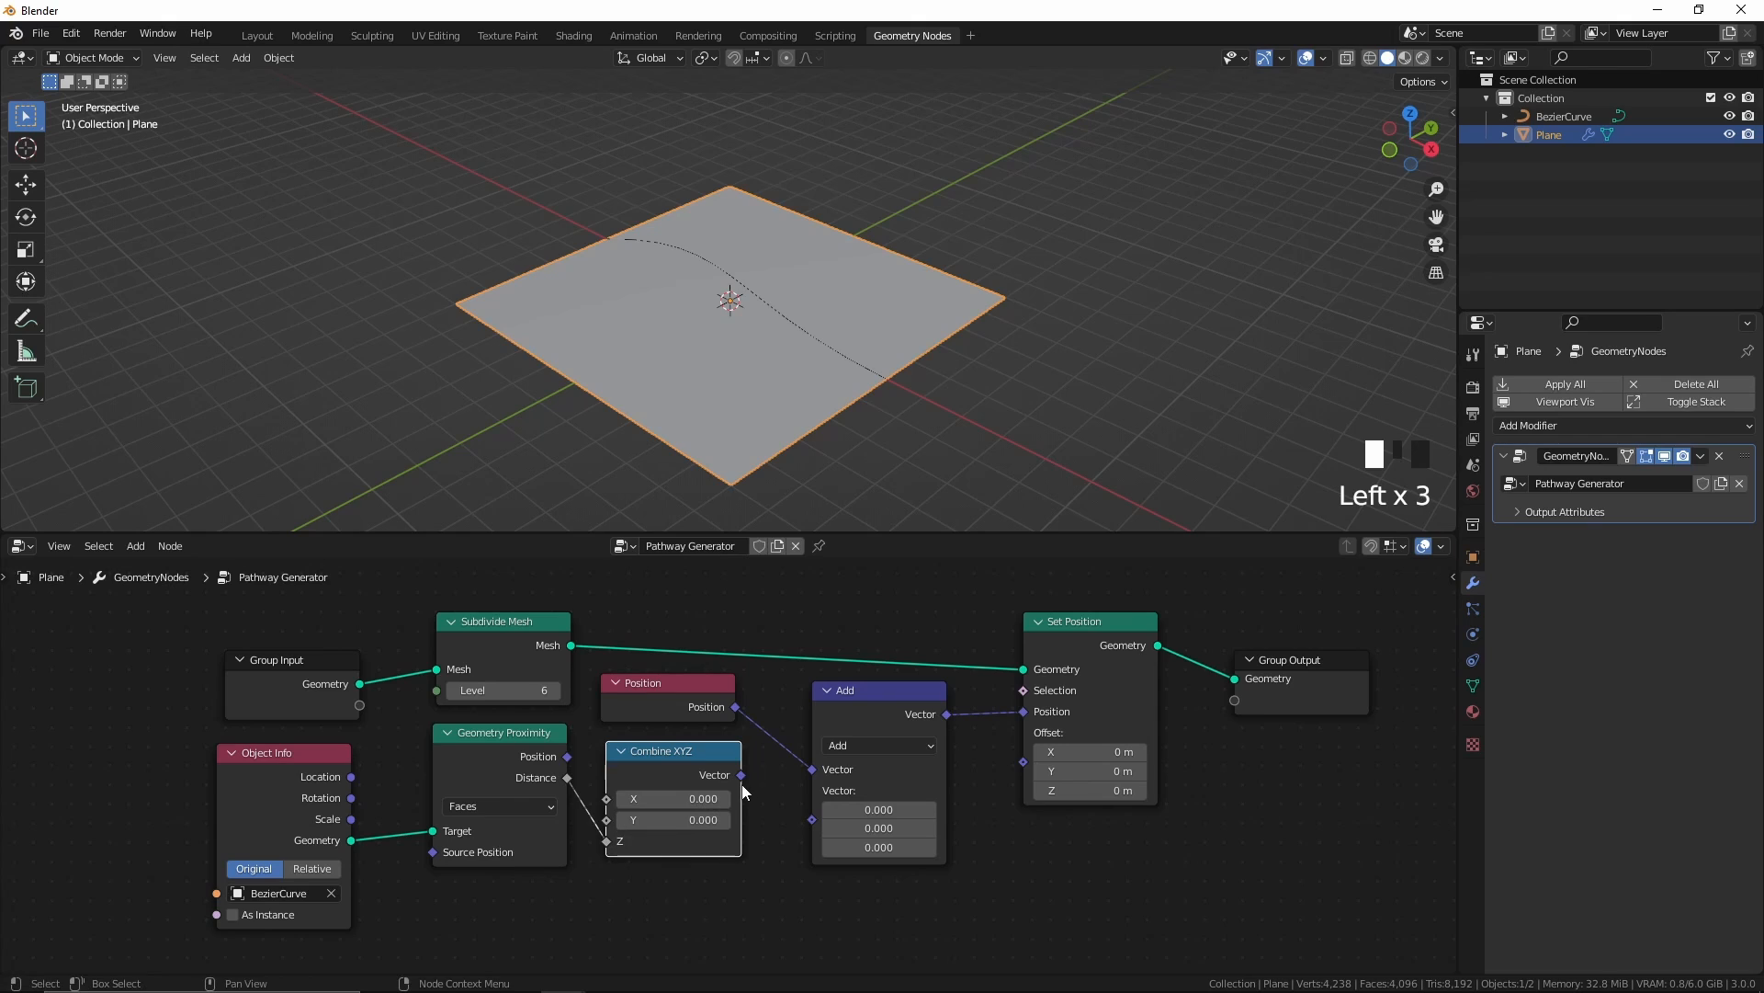
{"action": "left_click_drag", "start_coordinate": [740, 774], "coordinate": [814, 821]}
{"action": "left_click_drag", "start_coordinate": [689, 704], "coordinate": [708, 712]}
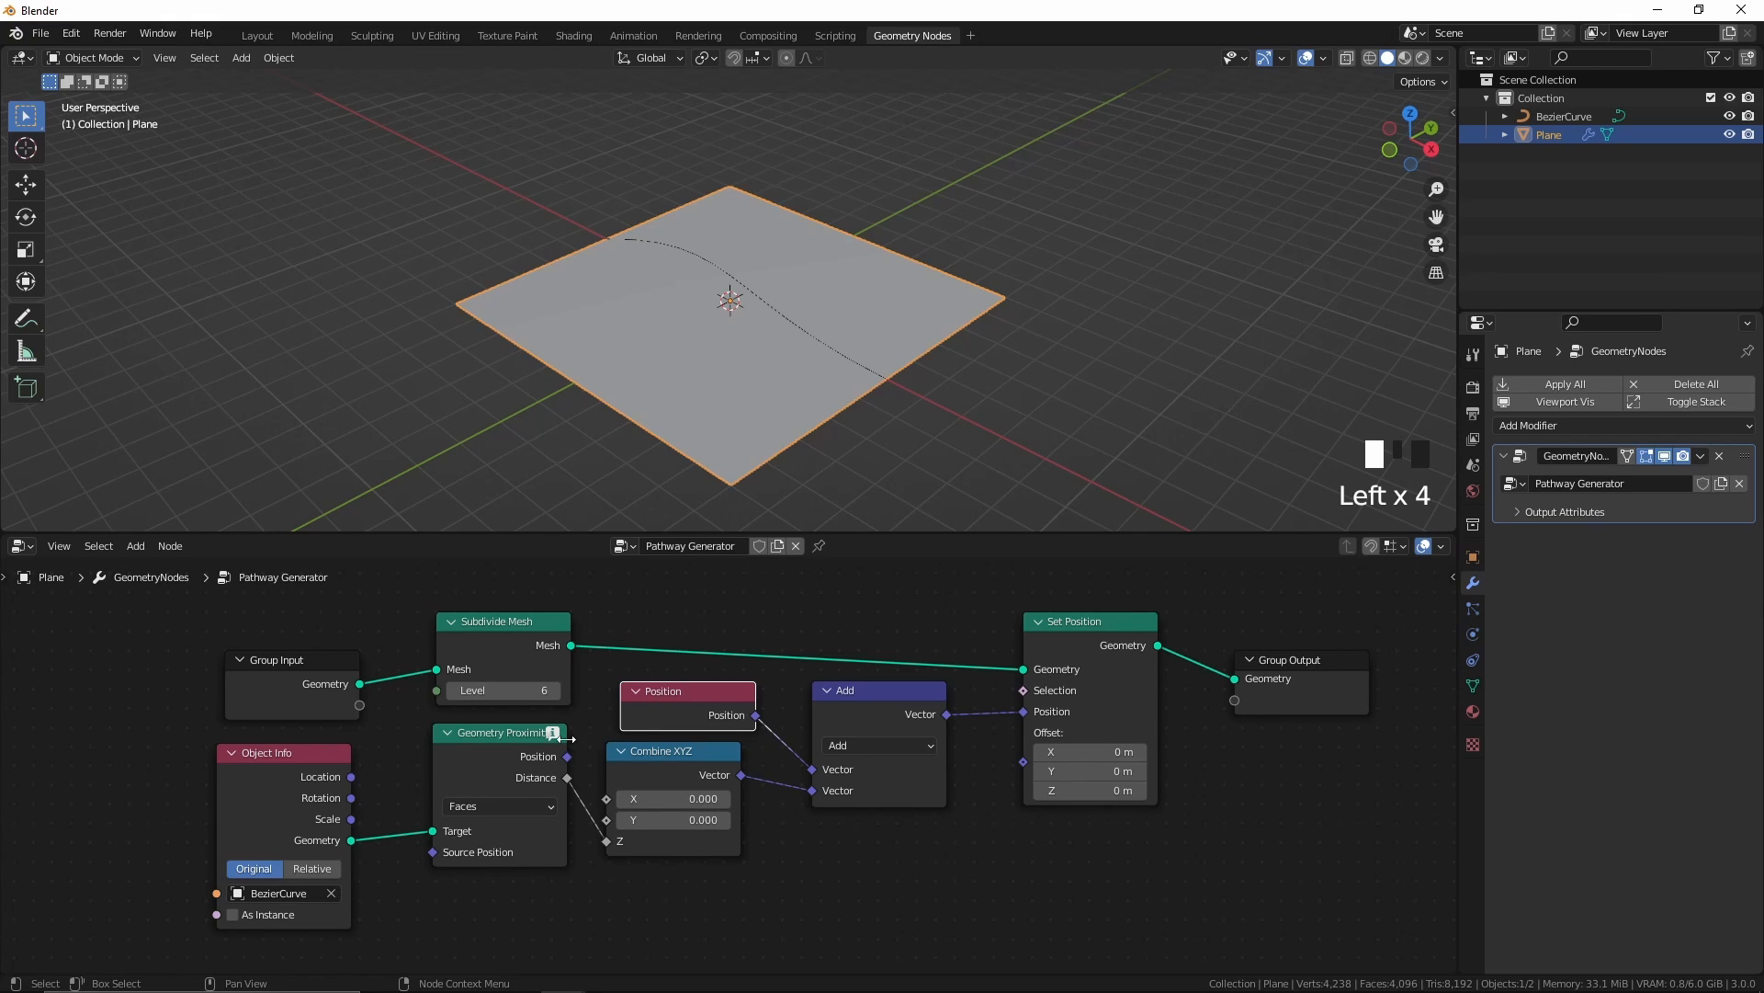
Step: Insert a Curve to Mesh node between Object Info's Geometry output and the Target input of Geometry Proximity
{"action": "mouse_move", "coordinate": [554, 743]}
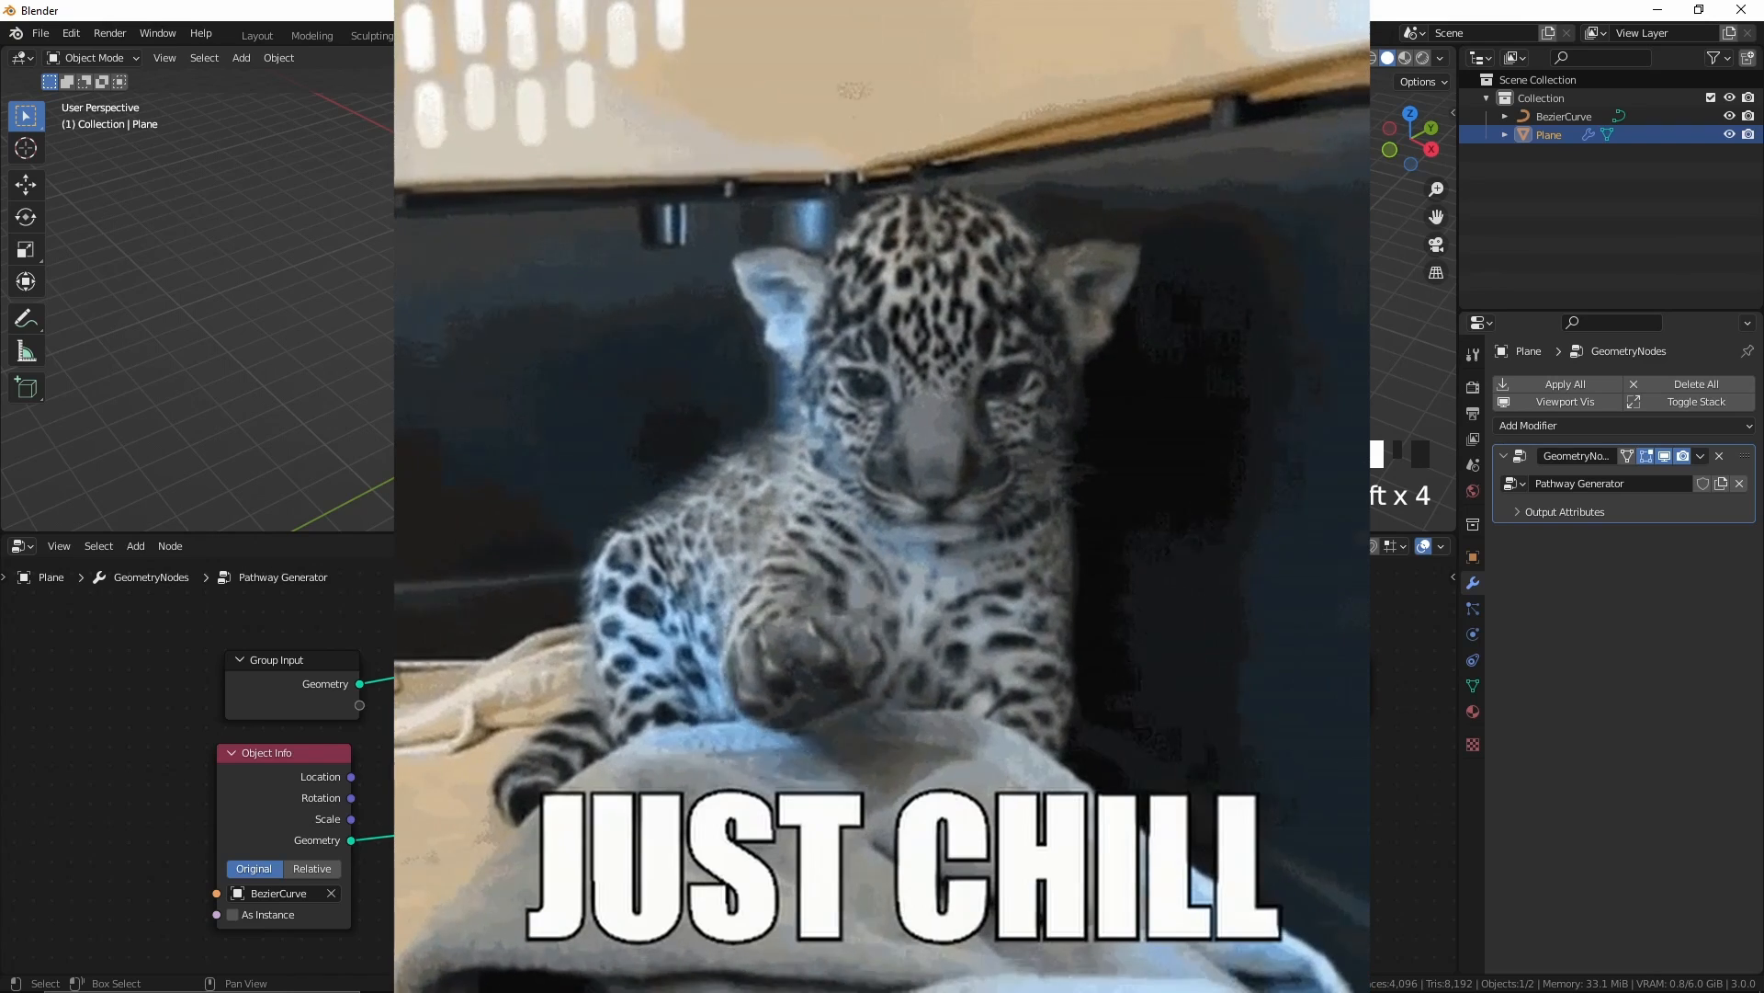
{"action": "key", "text": "shift+a"}
{"action": "left_click", "coordinate": [720, 612]}
{"action": "type", "text": "cu"}
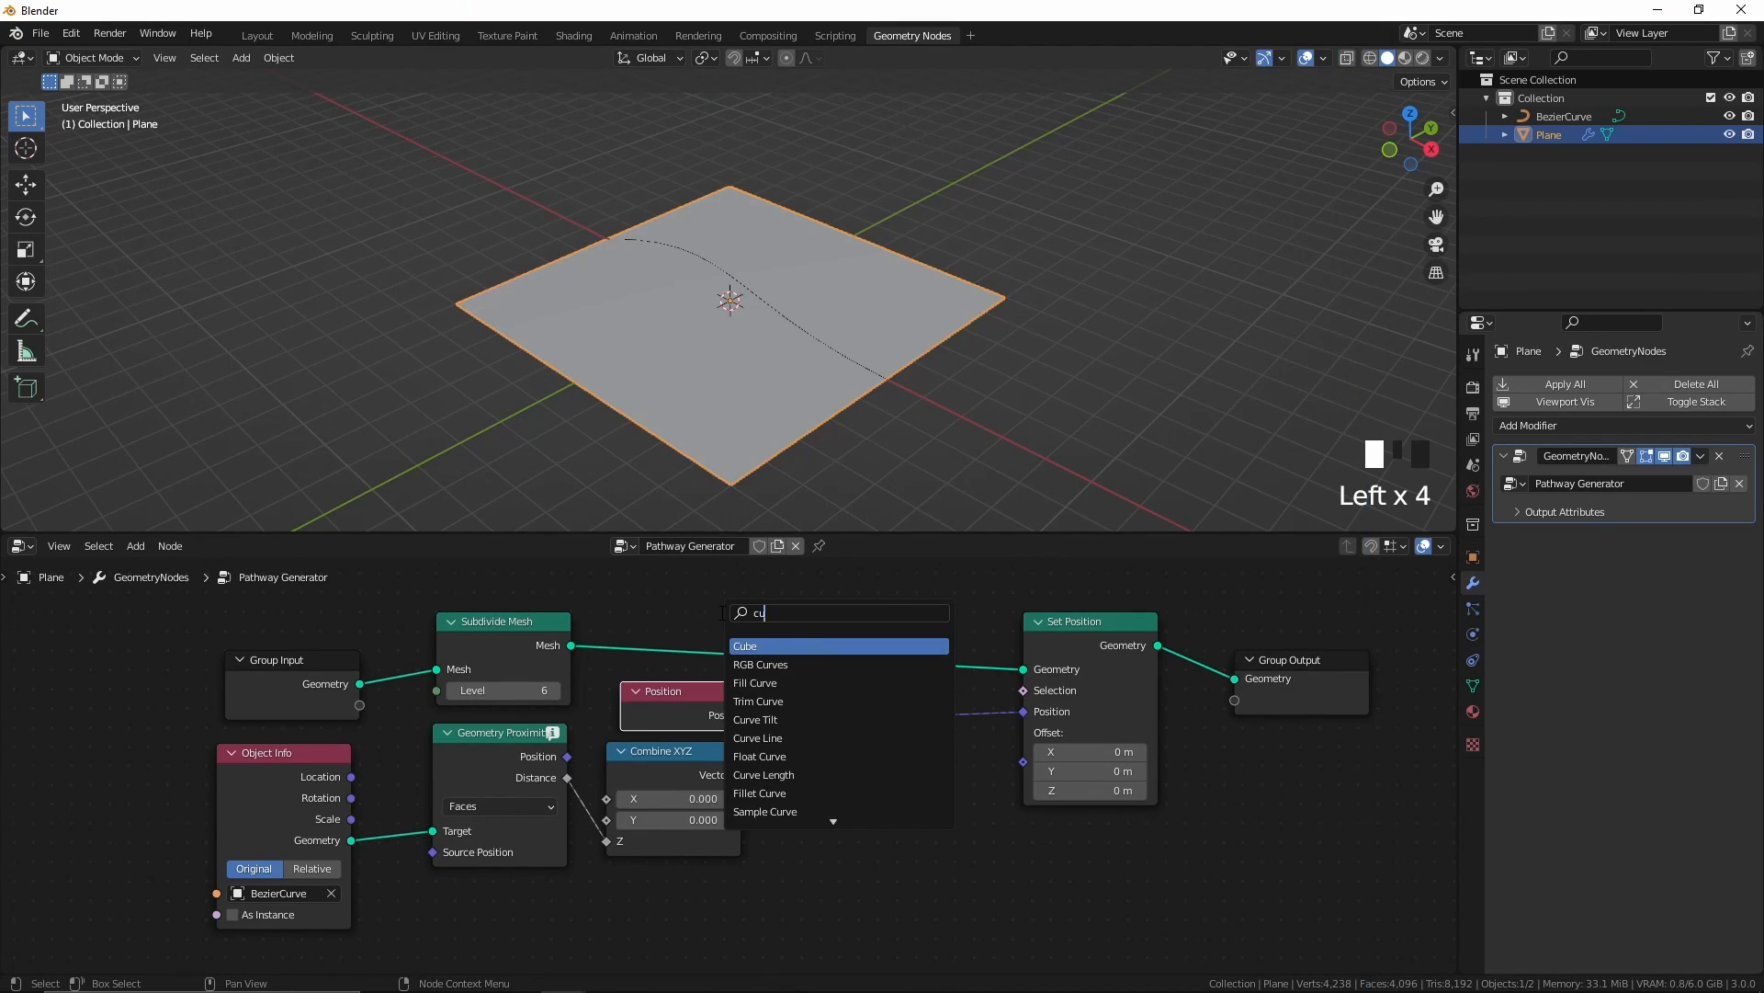
{"action": "type", "text": "rve to"}
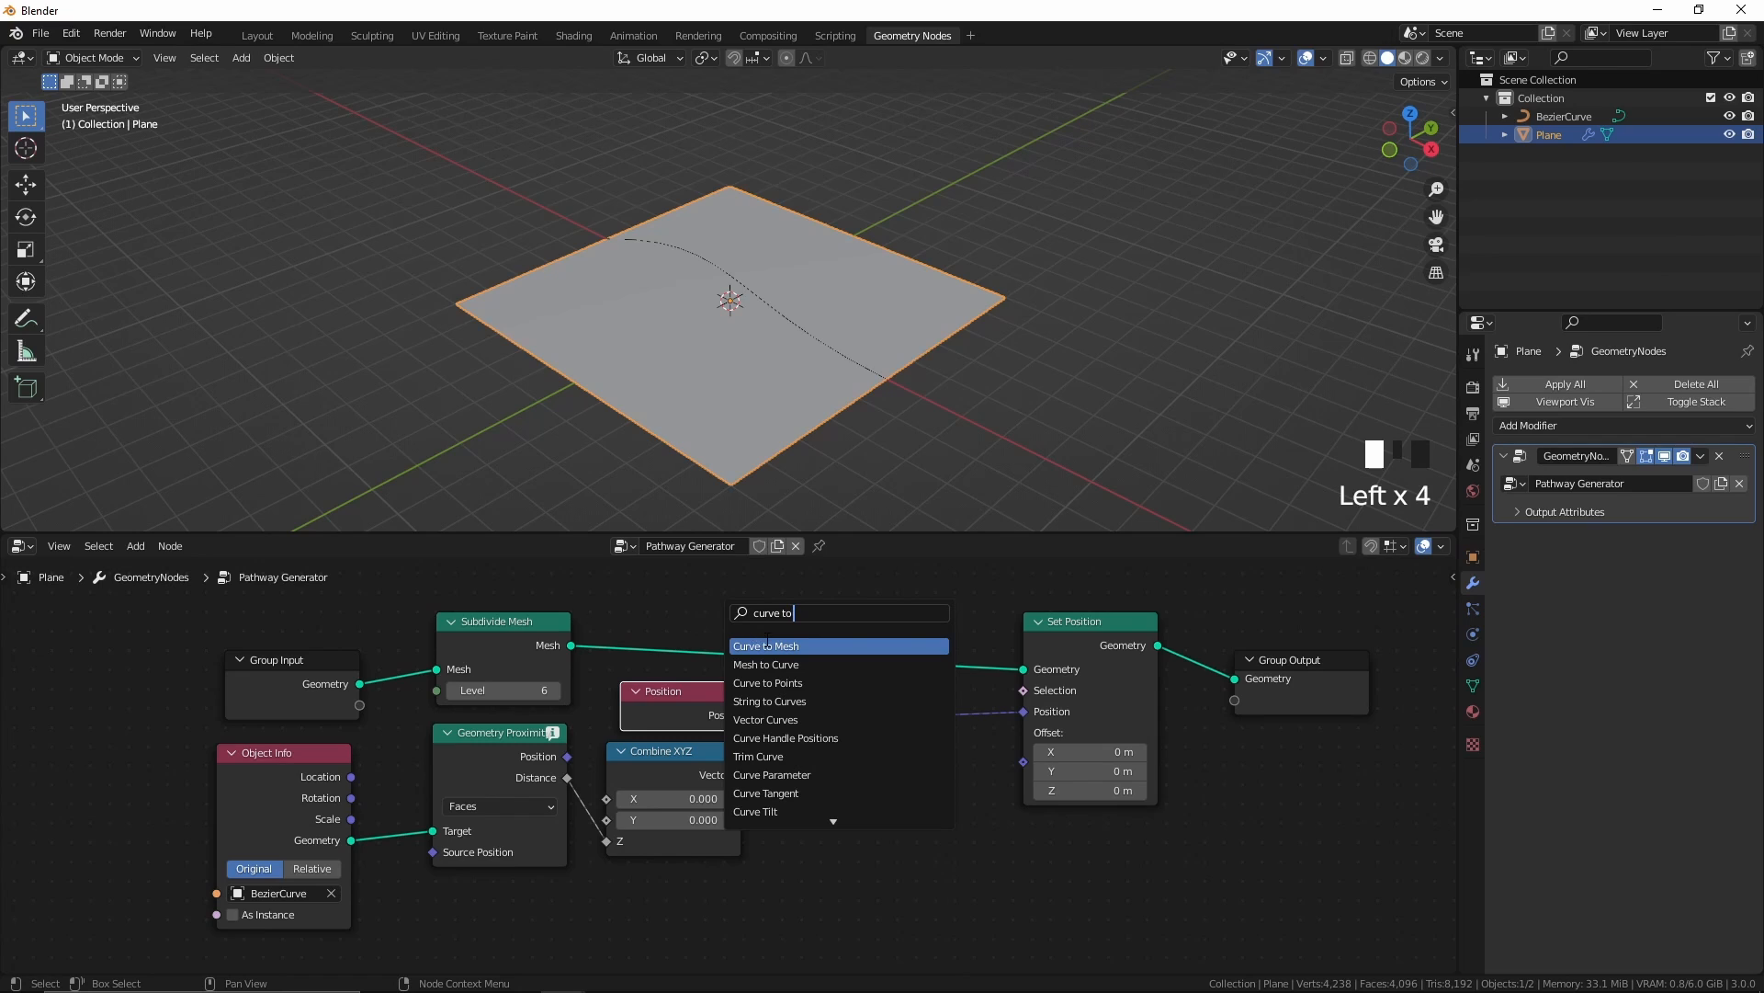
{"action": "left_click", "coordinate": [767, 645]}
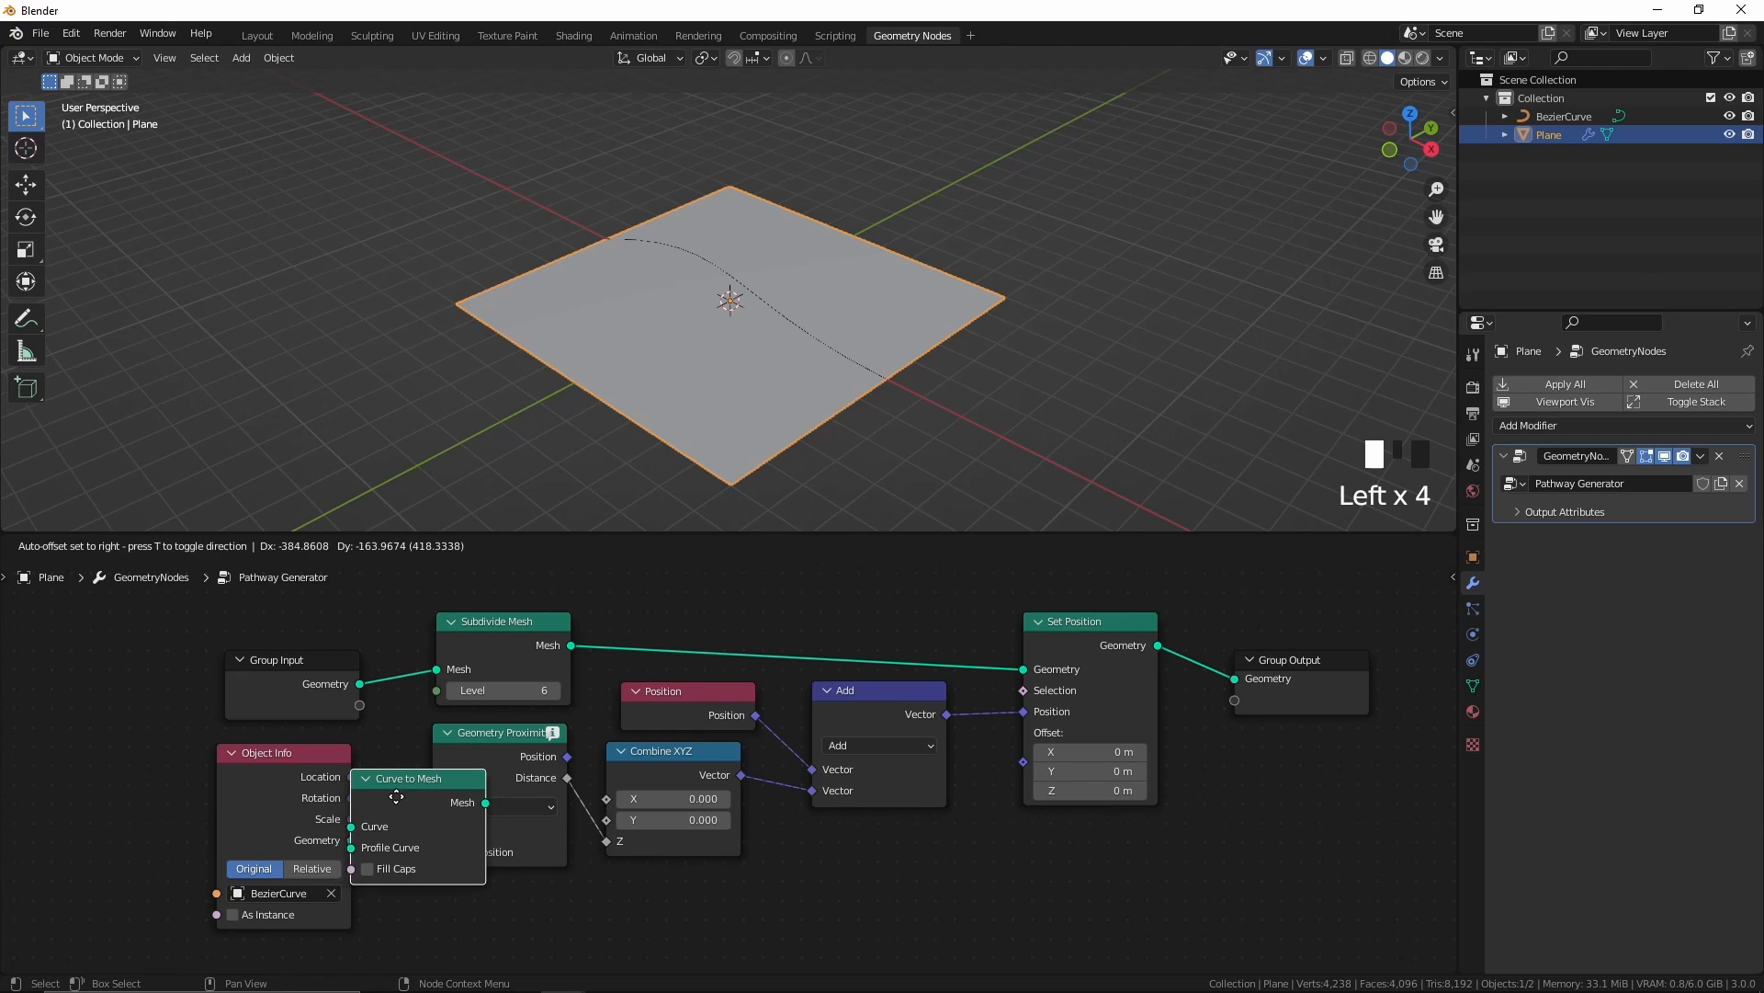
{"action": "left_click", "coordinate": [397, 796]}
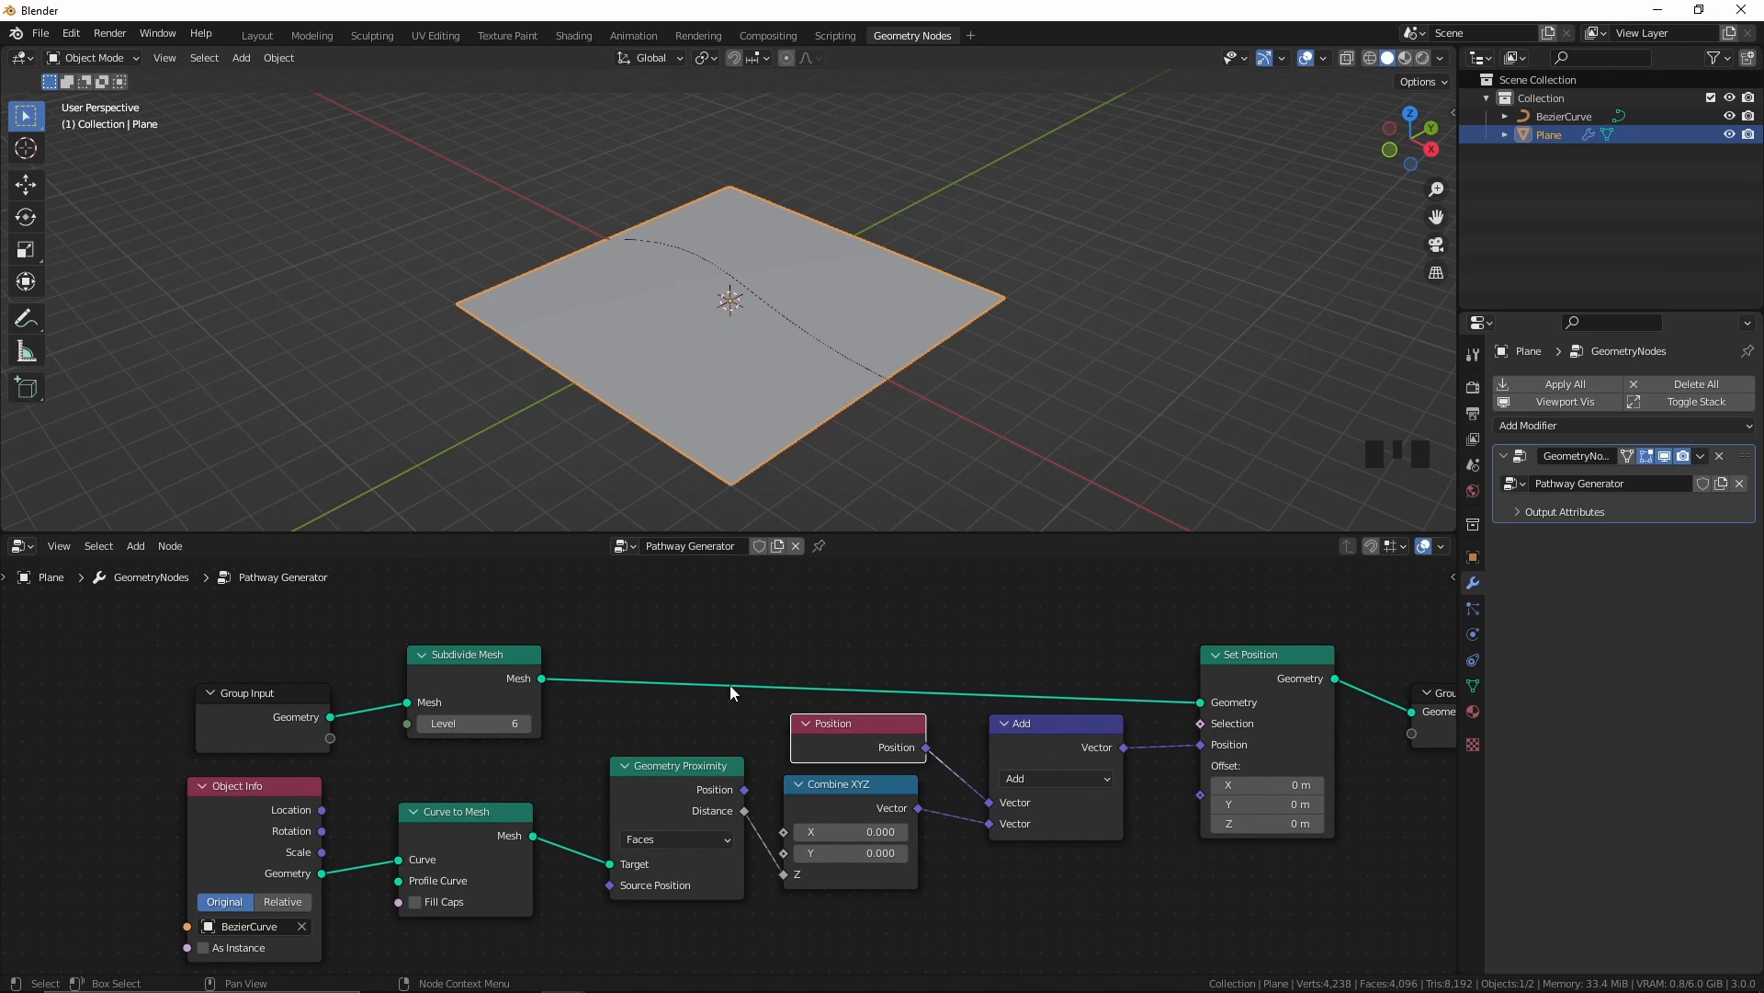
Step: Set the Geometry Proximity node's target geometry to Edges and inspect the displaced plane
{"action": "scroll", "coordinate": [665, 788], "scroll_direction": "up", "scroll_amount": 1}
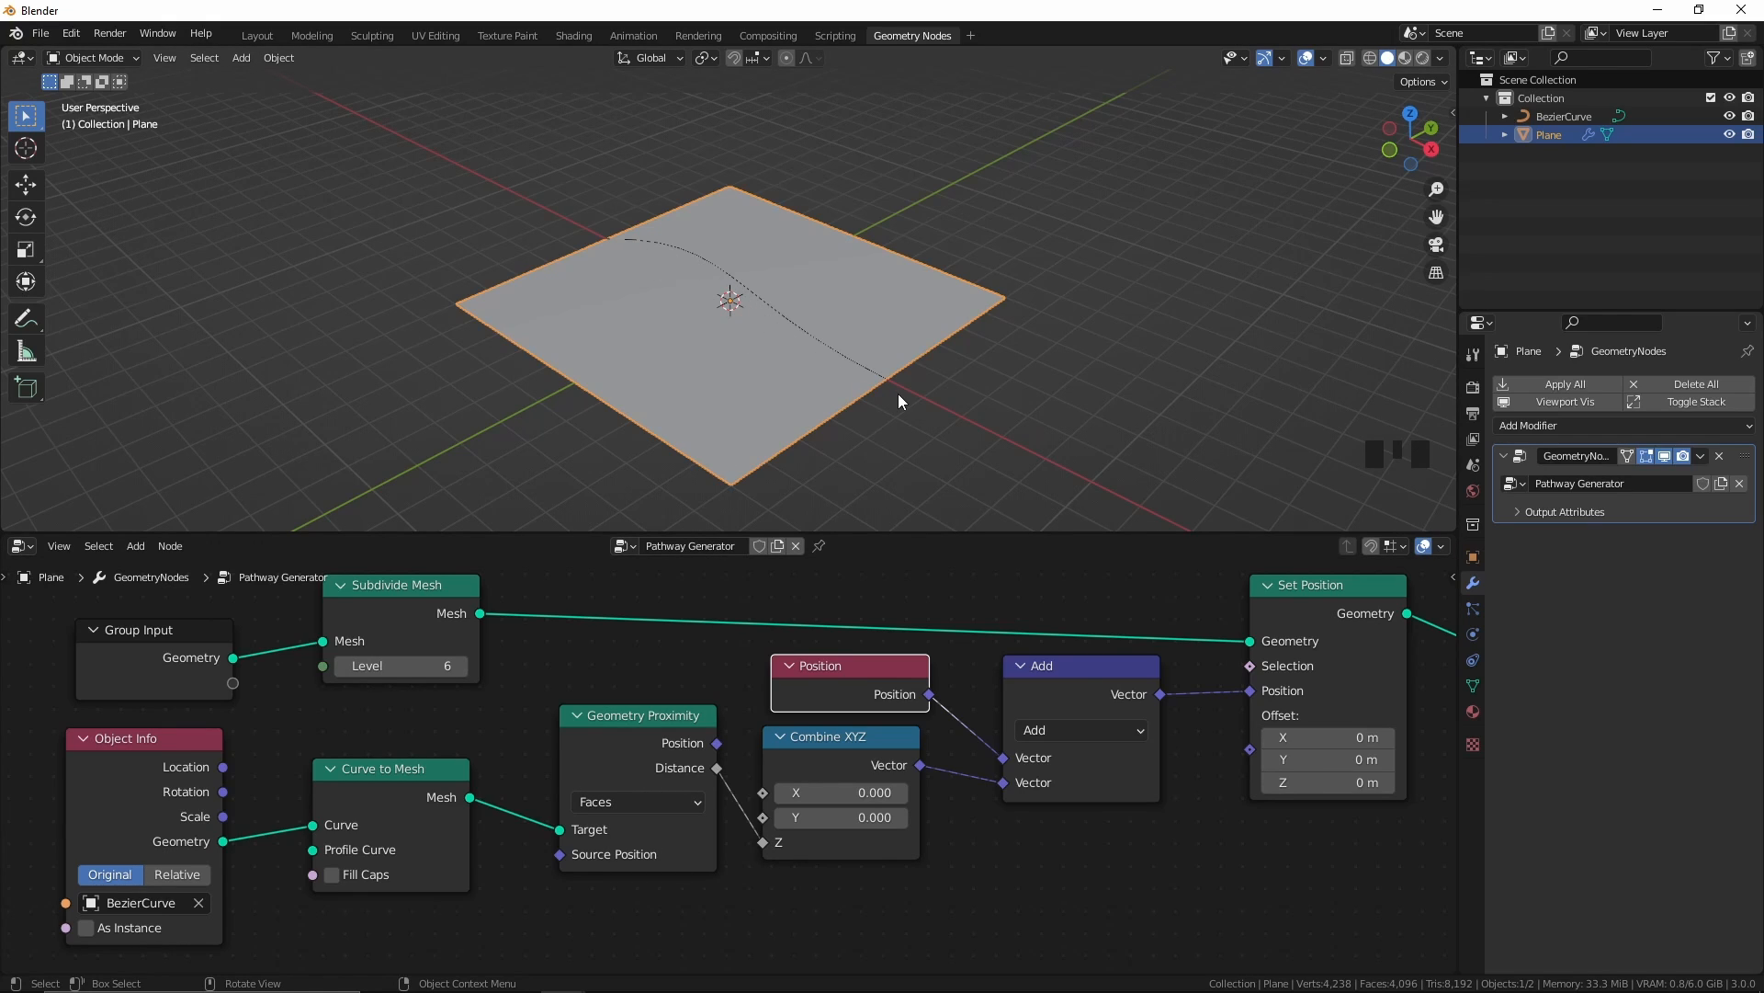
{"action": "left_click", "coordinate": [616, 803]}
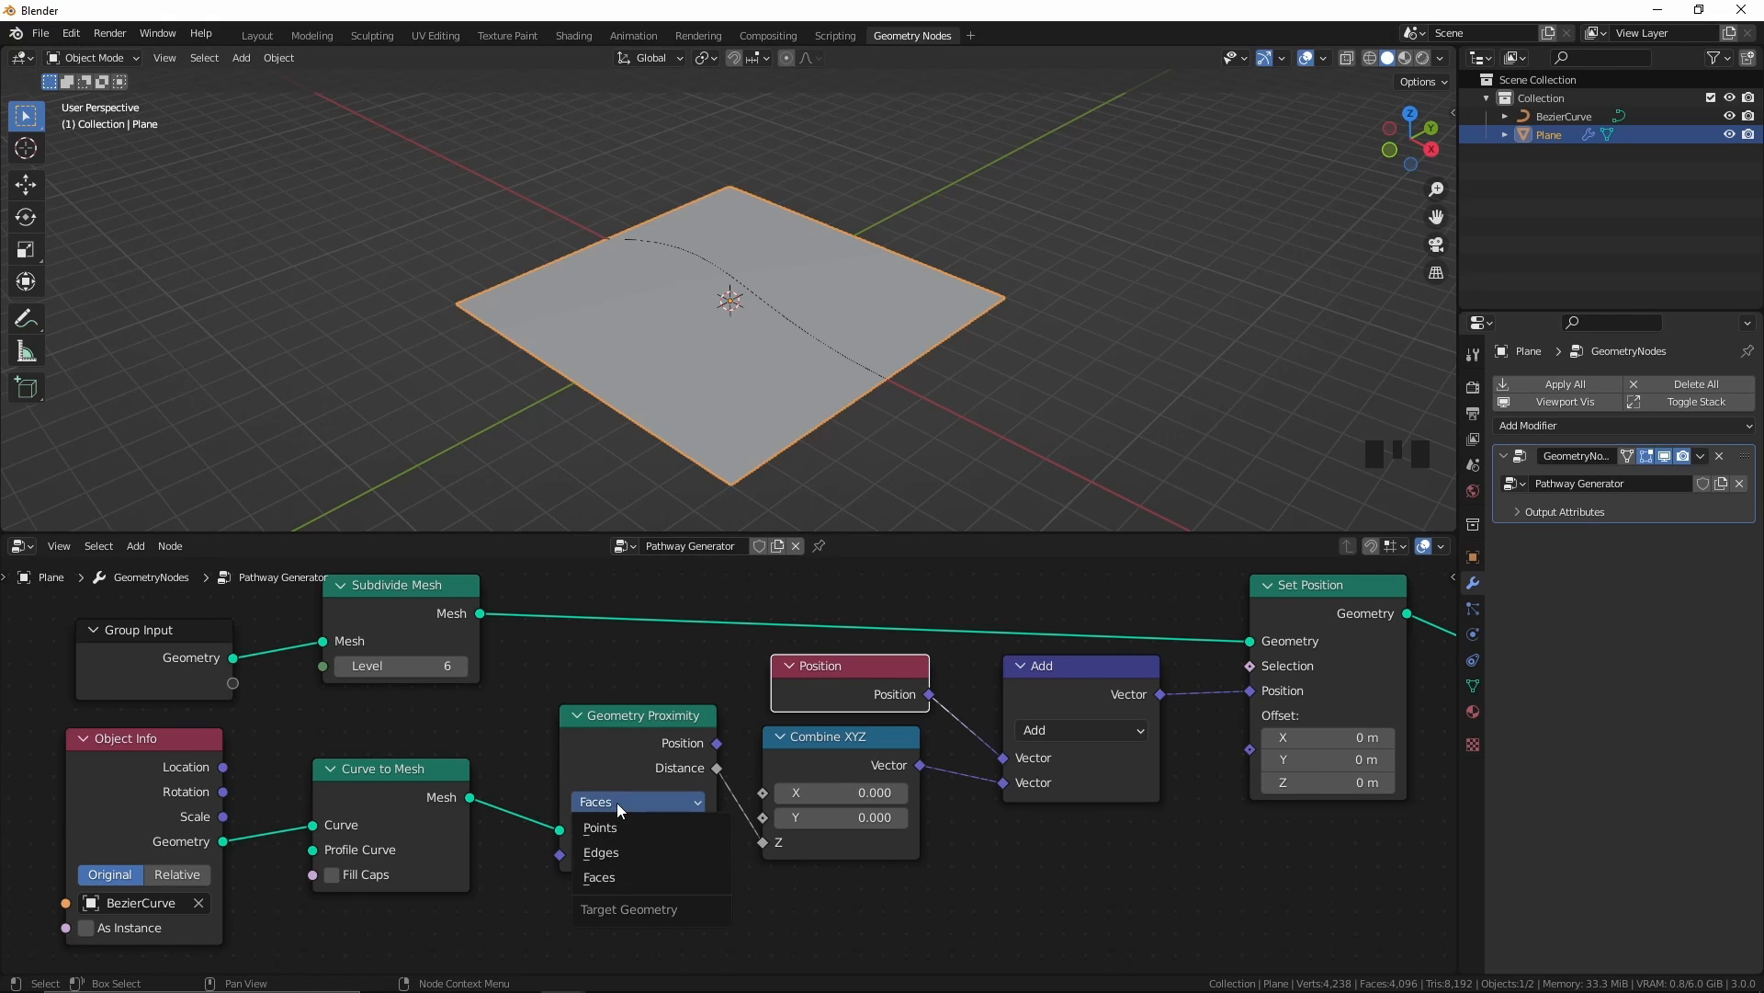
{"action": "left_click", "coordinate": [637, 847]}
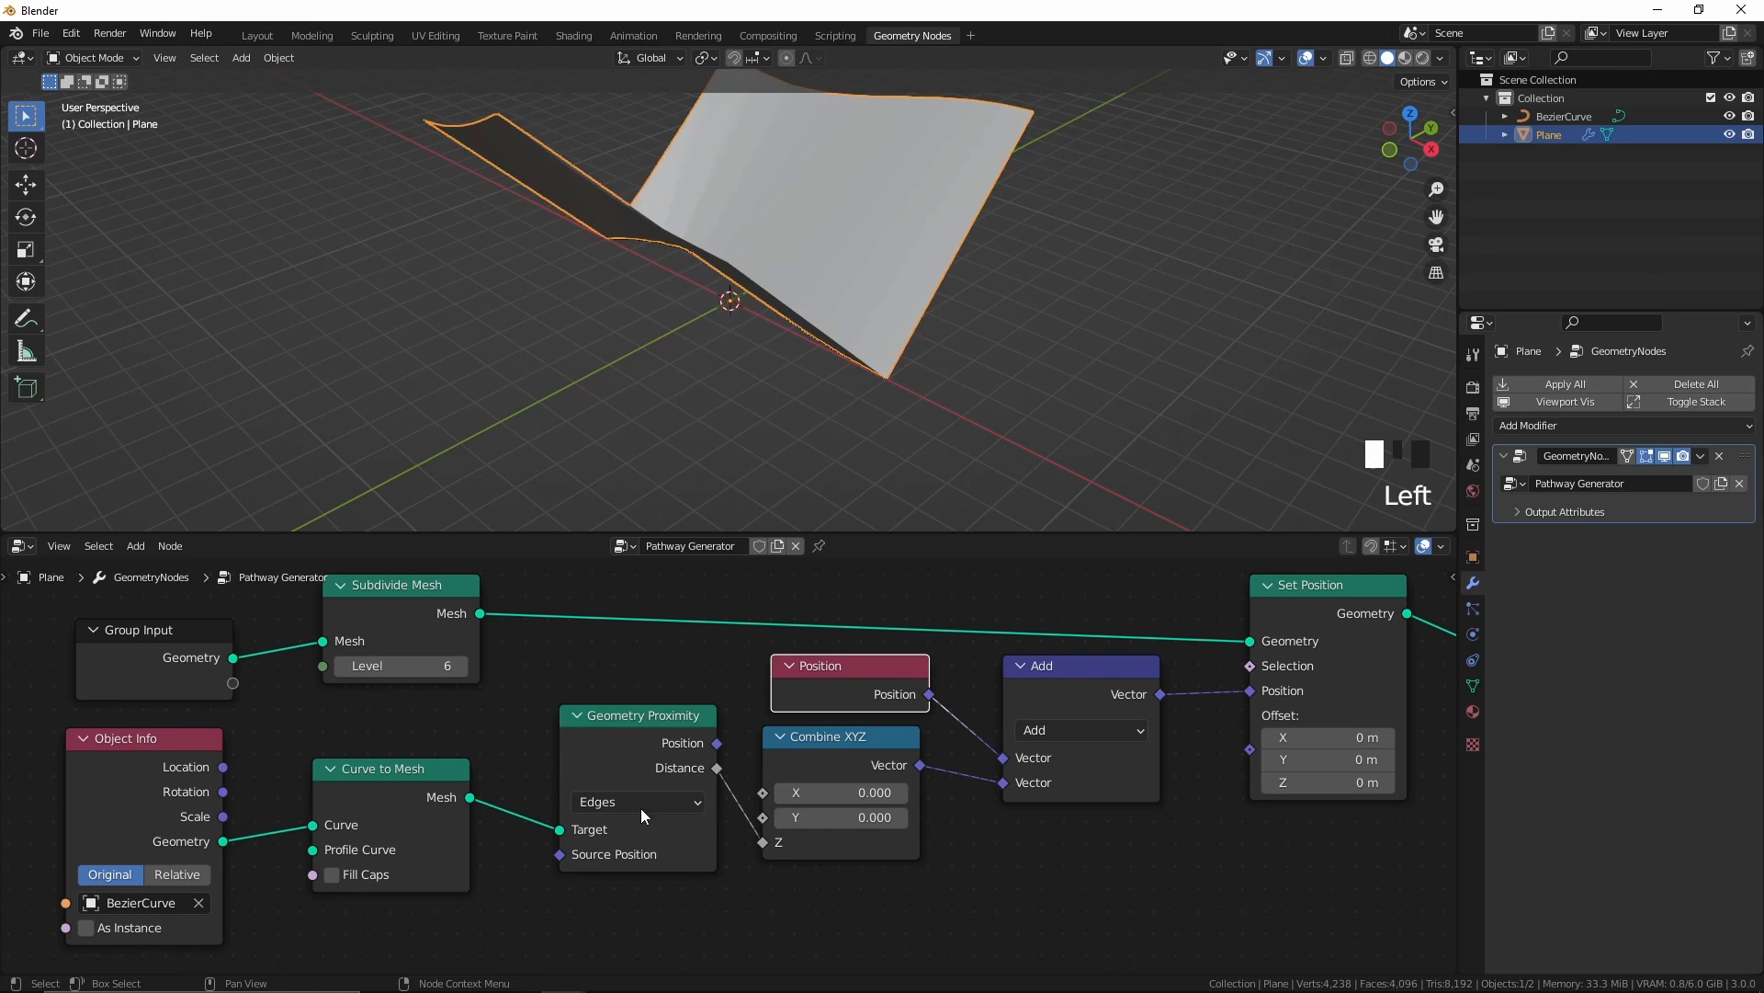
{"action": "middle_click_drag", "start_coordinate": [735, 397], "coordinate": [663, 450]}
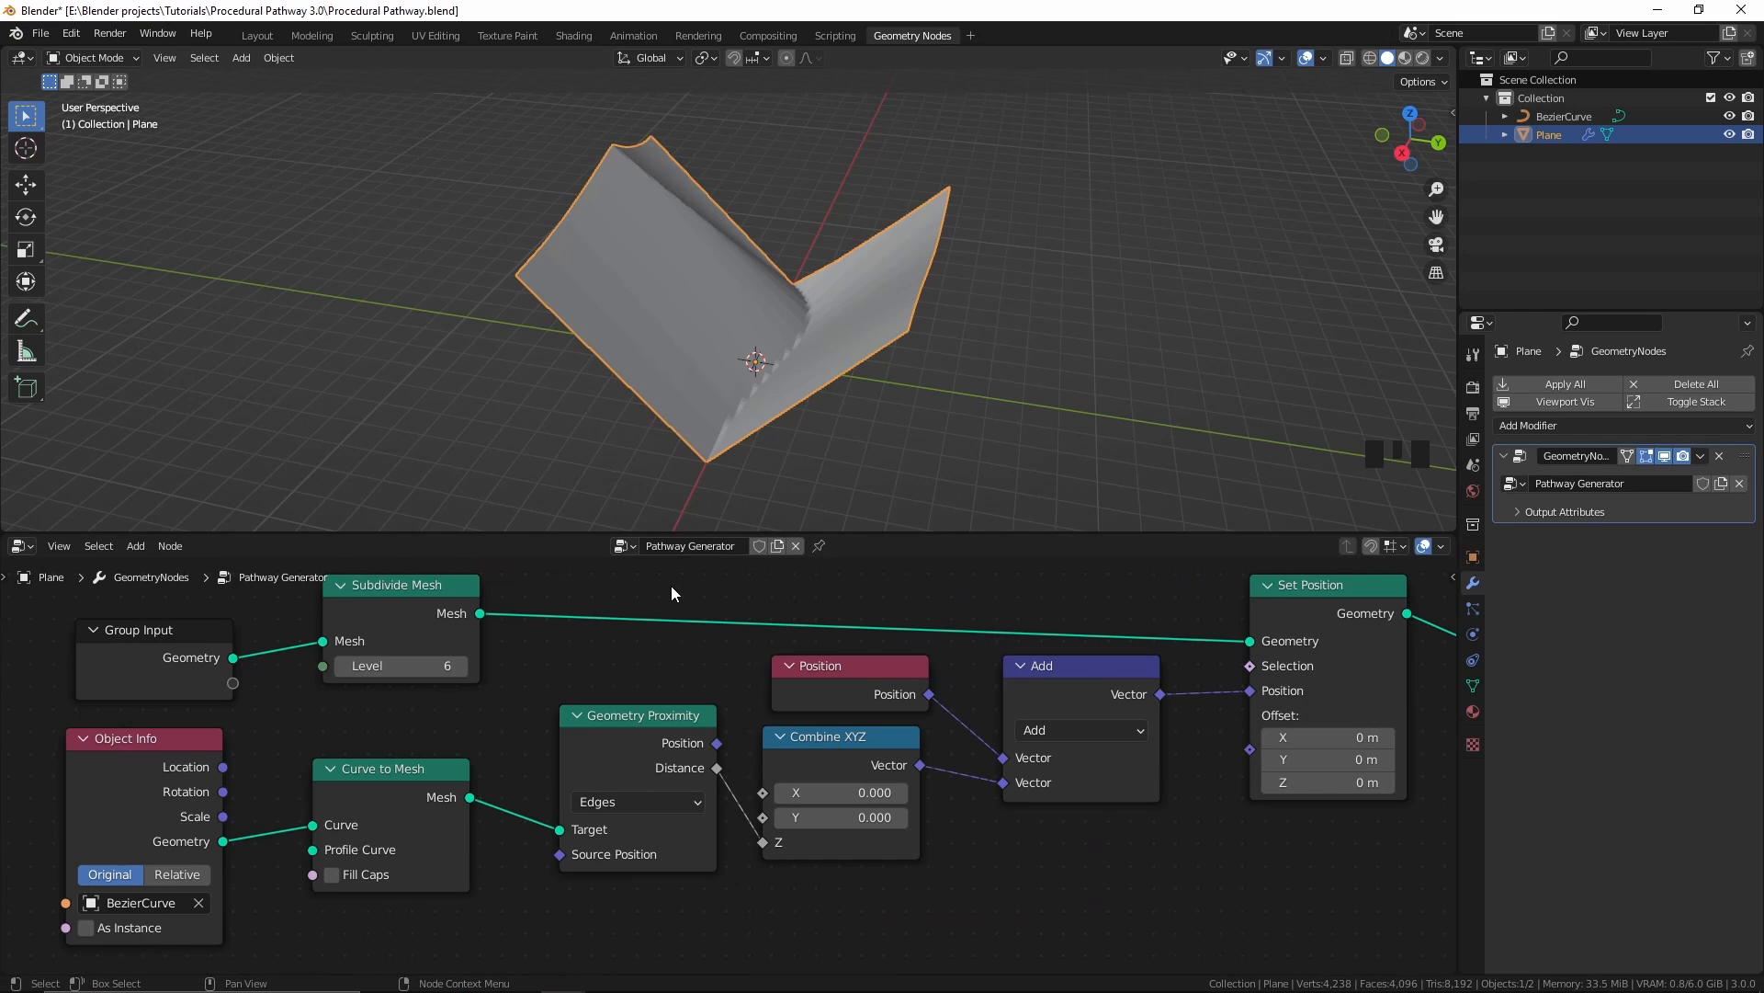
Step: Insert a ColorRamp node between Geometry Proximity and Combine XYZ, and move the Position node above Combine XYZ
{"action": "key", "text": "shift+a"}
{"action": "type", "text": "clo"}
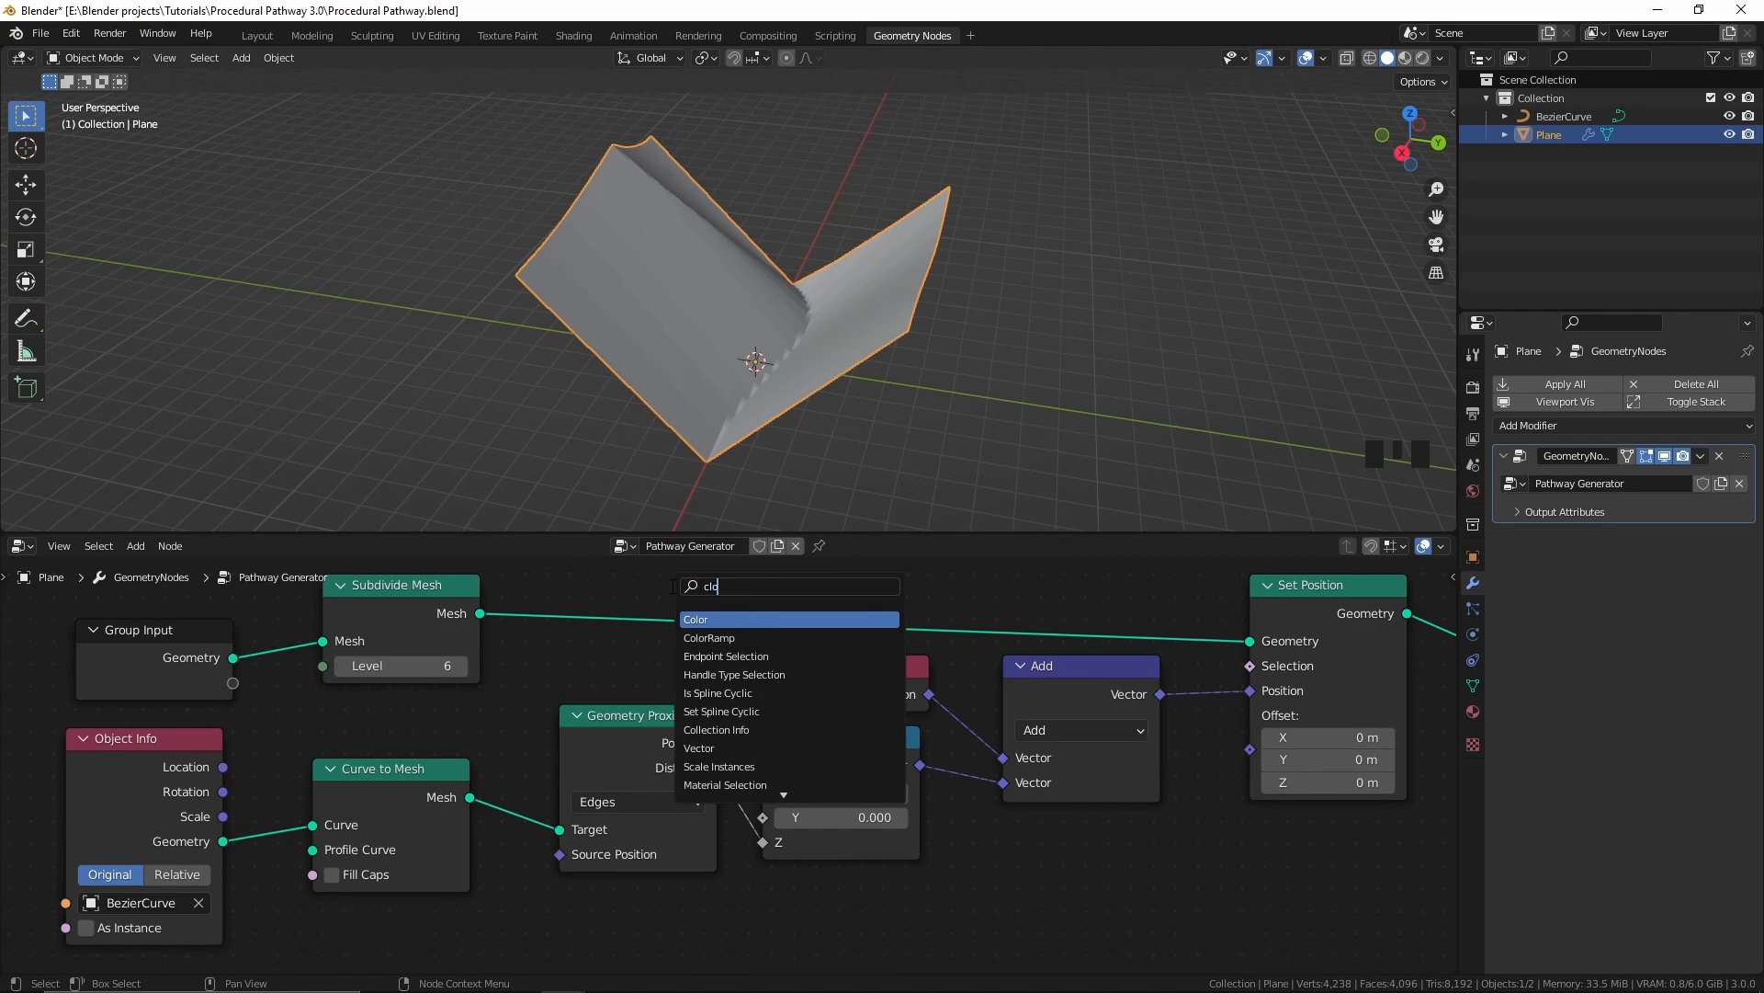
{"action": "type", "text": "r"}
{"action": "left_click", "coordinate": [740, 638]}
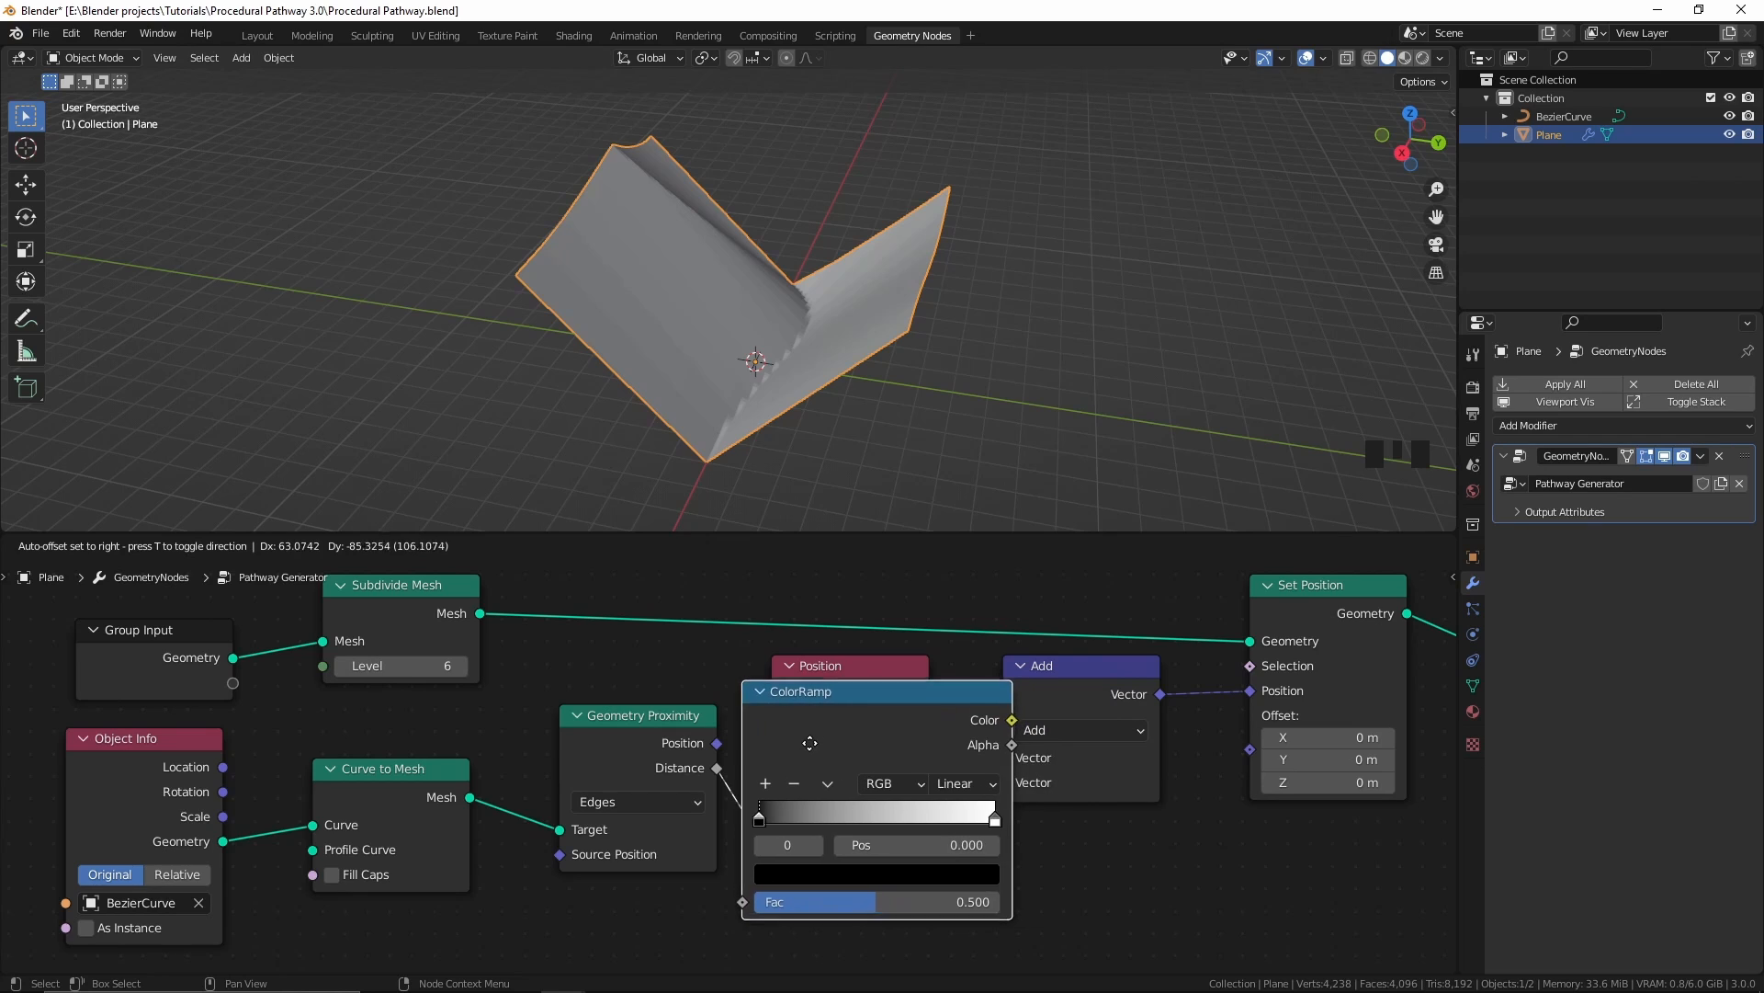
{"action": "left_click", "coordinate": [741, 790]}
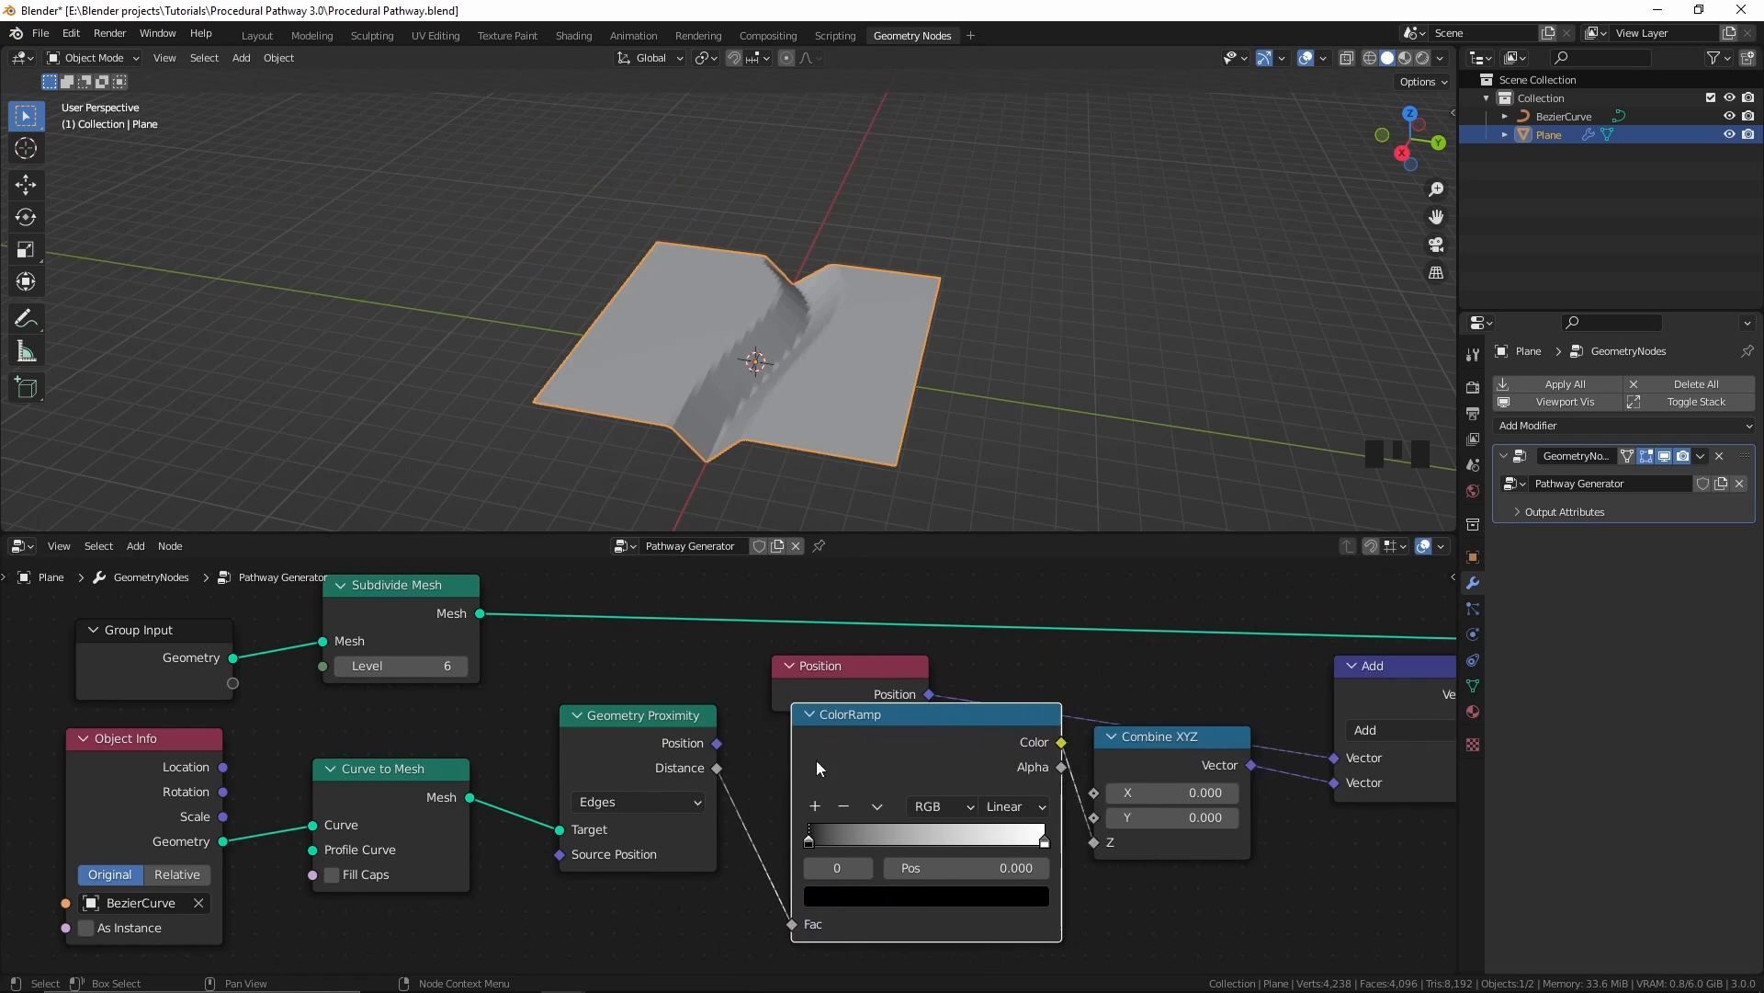
{"action": "scroll", "coordinate": [935, 742], "scroll_direction": "down", "scroll_amount": 2}
{"action": "left_click_drag", "start_coordinate": [856, 660], "coordinate": [1191, 652]}
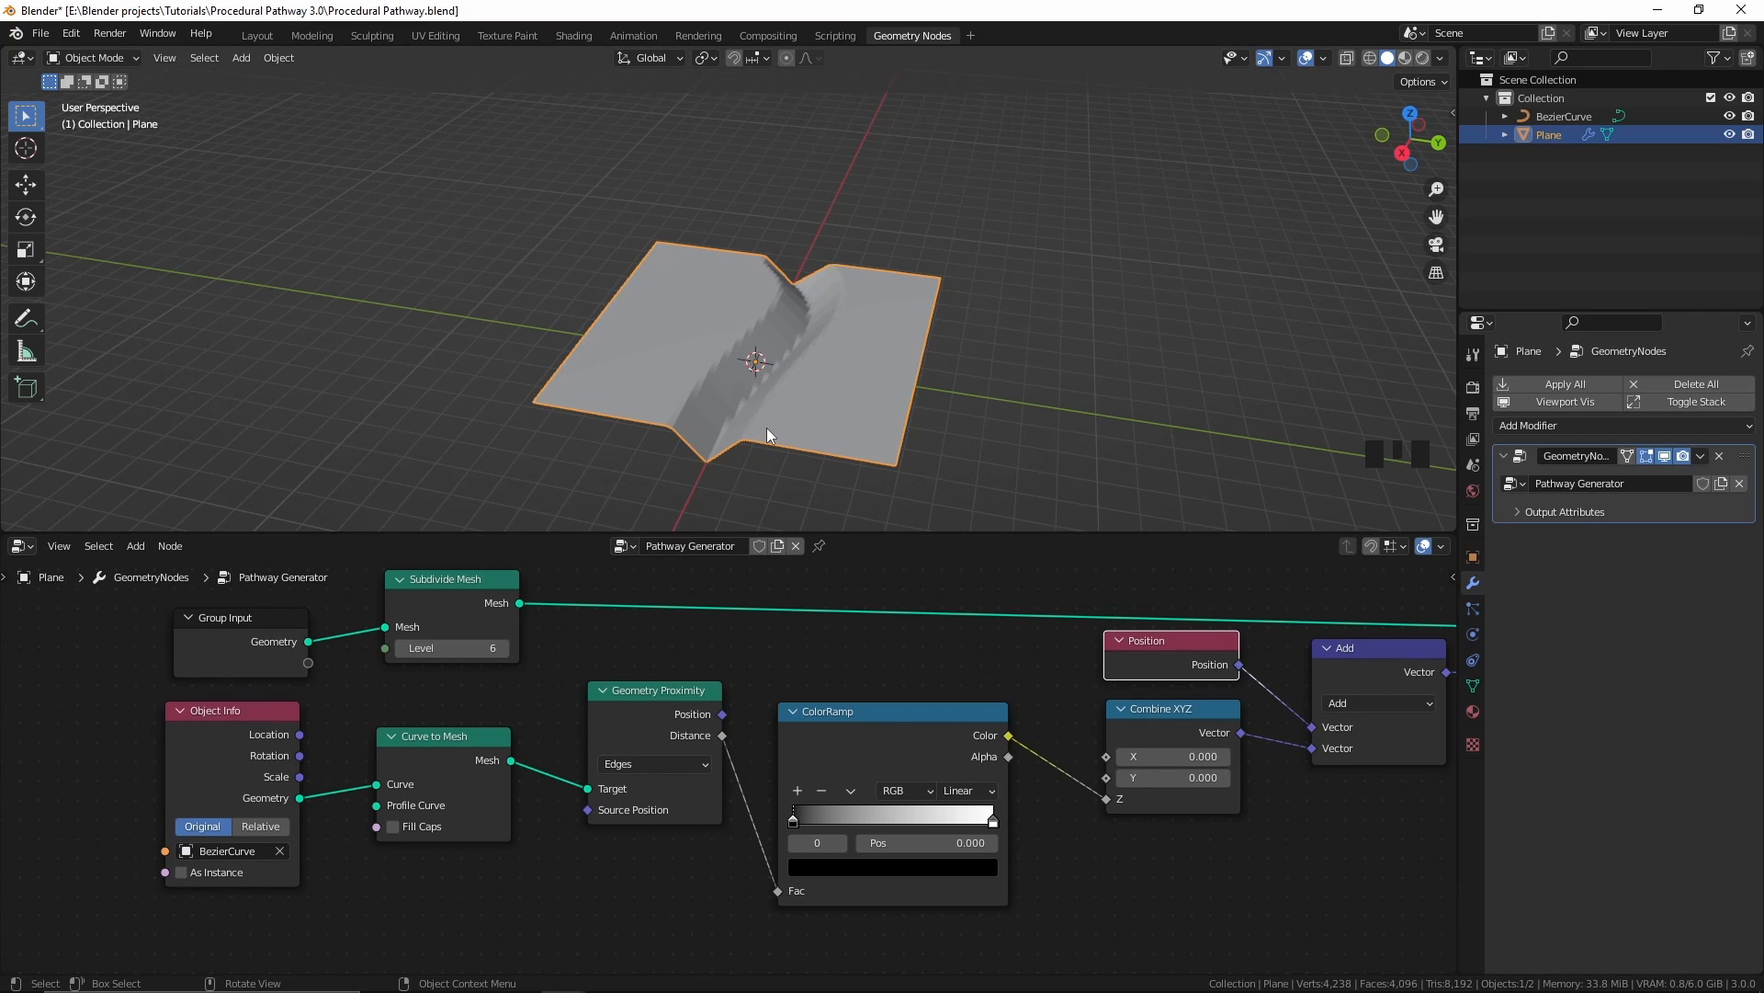
Step: In the right orthographic view, annotate the heights 0 and 1 beside the plane's profile
{"action": "middle_click_drag", "start_coordinate": [985, 395], "coordinate": [914, 363]}
{"action": "scroll", "coordinate": [846, 451], "scroll_direction": "up", "scroll_amount": 3}
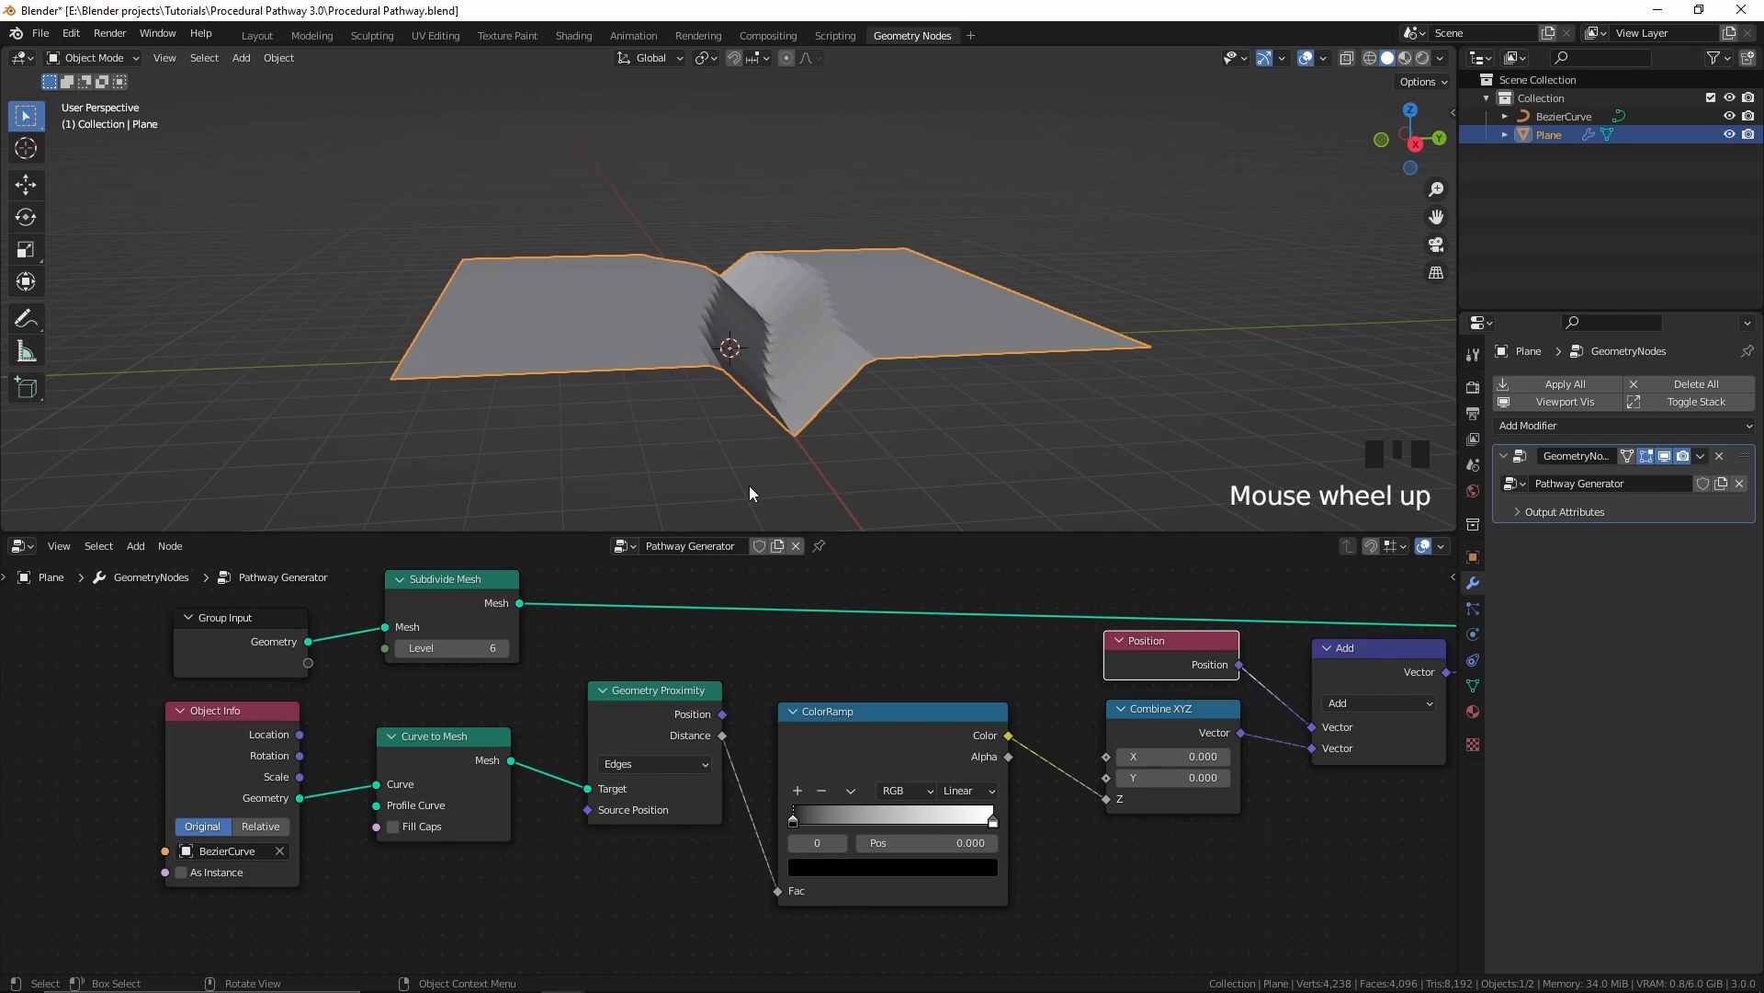
{"action": "key", "text": "KP_1"}
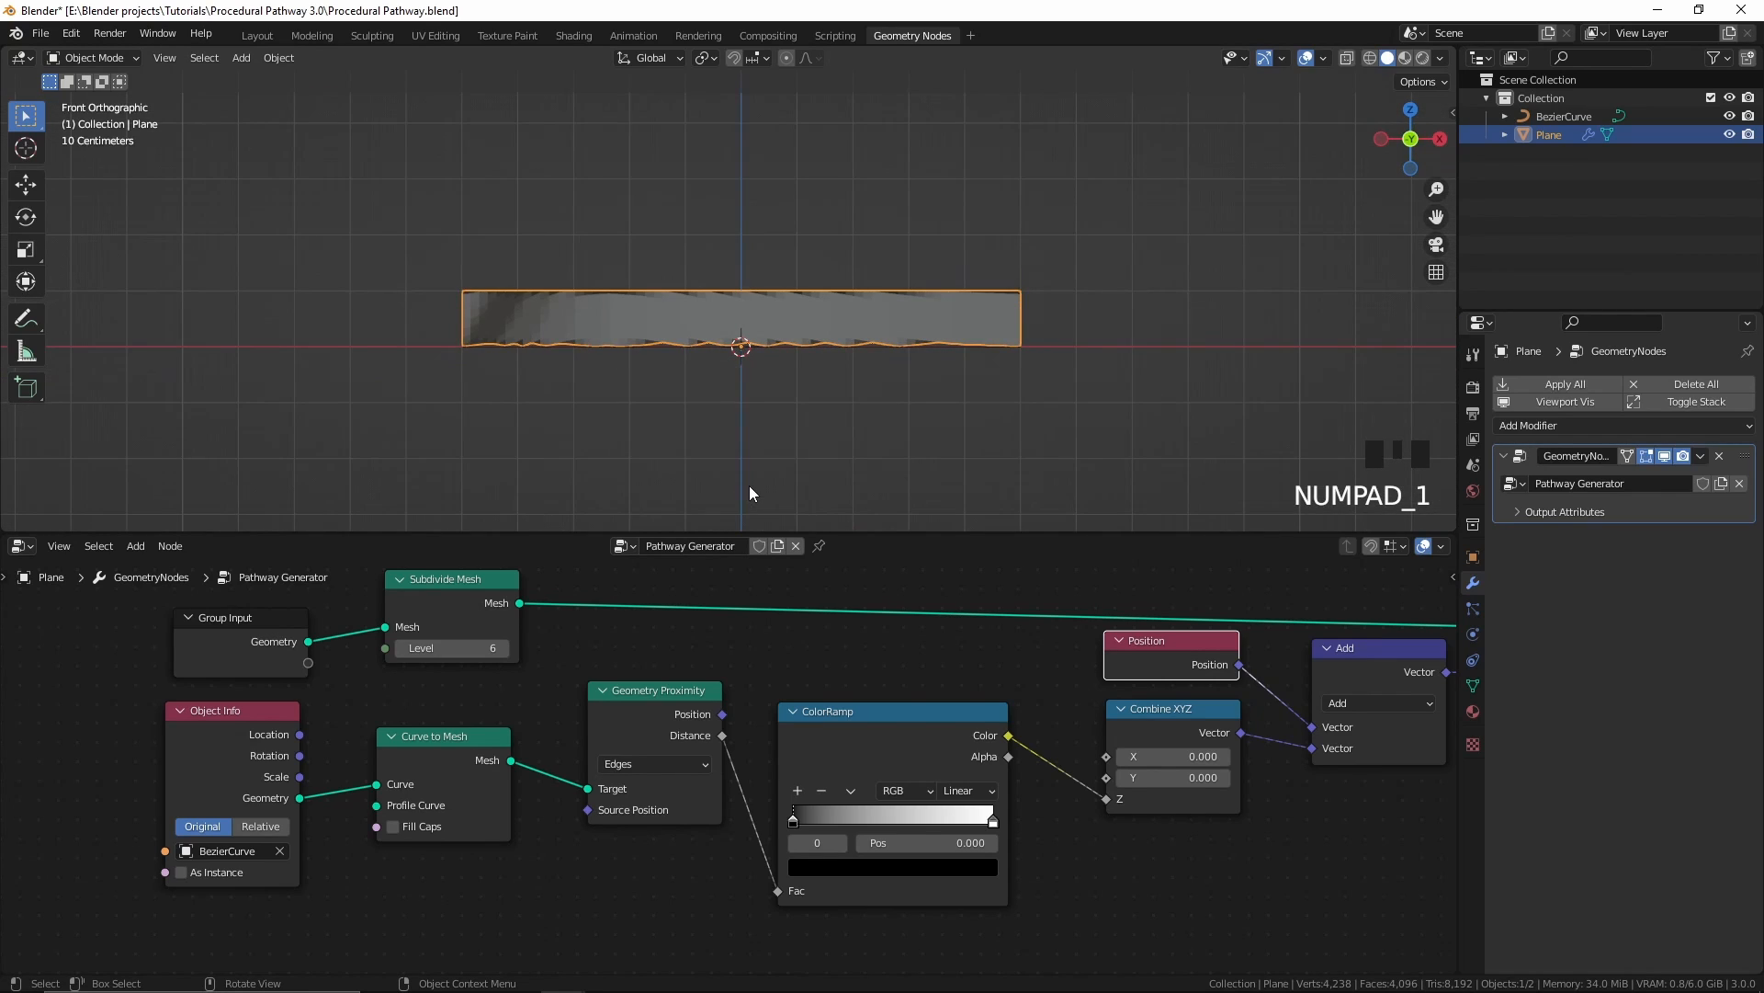
{"action": "key", "text": "KP_3"}
{"action": "middle_click_drag", "start_coordinate": [748, 485], "coordinate": [684, 429], "text": "shift"}
{"action": "scroll", "coordinate": [684, 429], "scroll_direction": "up", "scroll_amount": 2, "text": "shift"}
{"action": "left_click", "coordinate": [26, 318]}
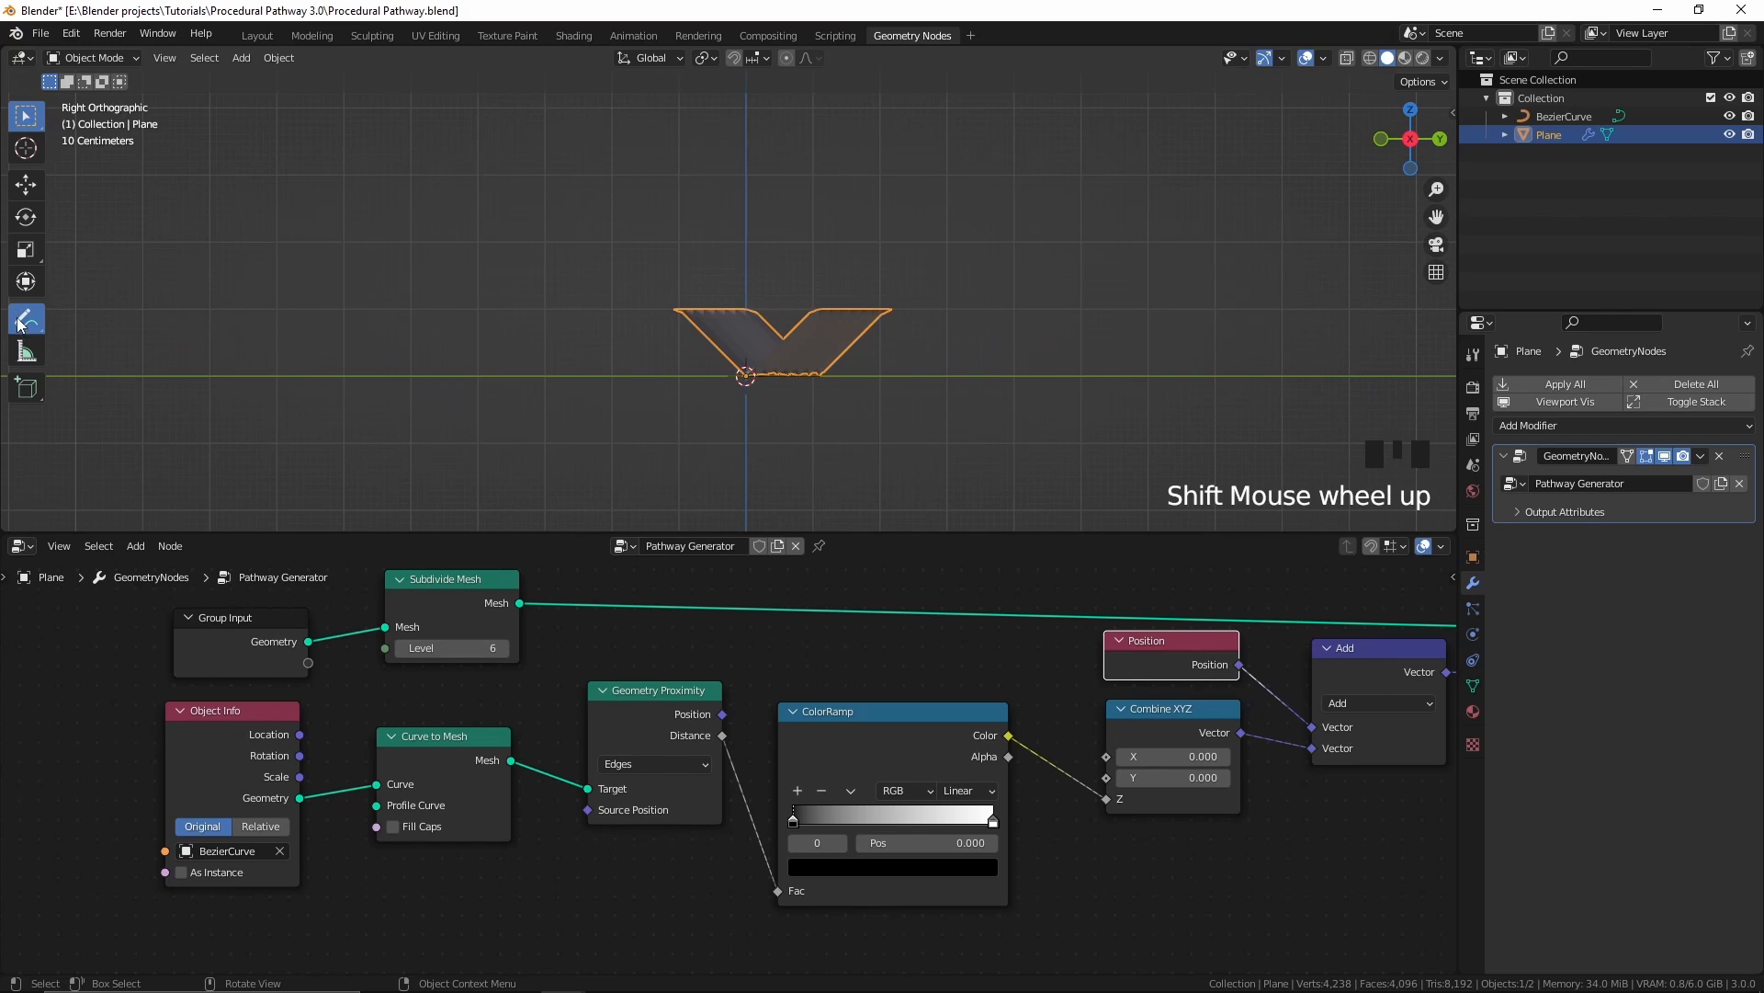
{"action": "scroll", "coordinate": [750, 393], "scroll_direction": "up", "scroll_amount": 2}
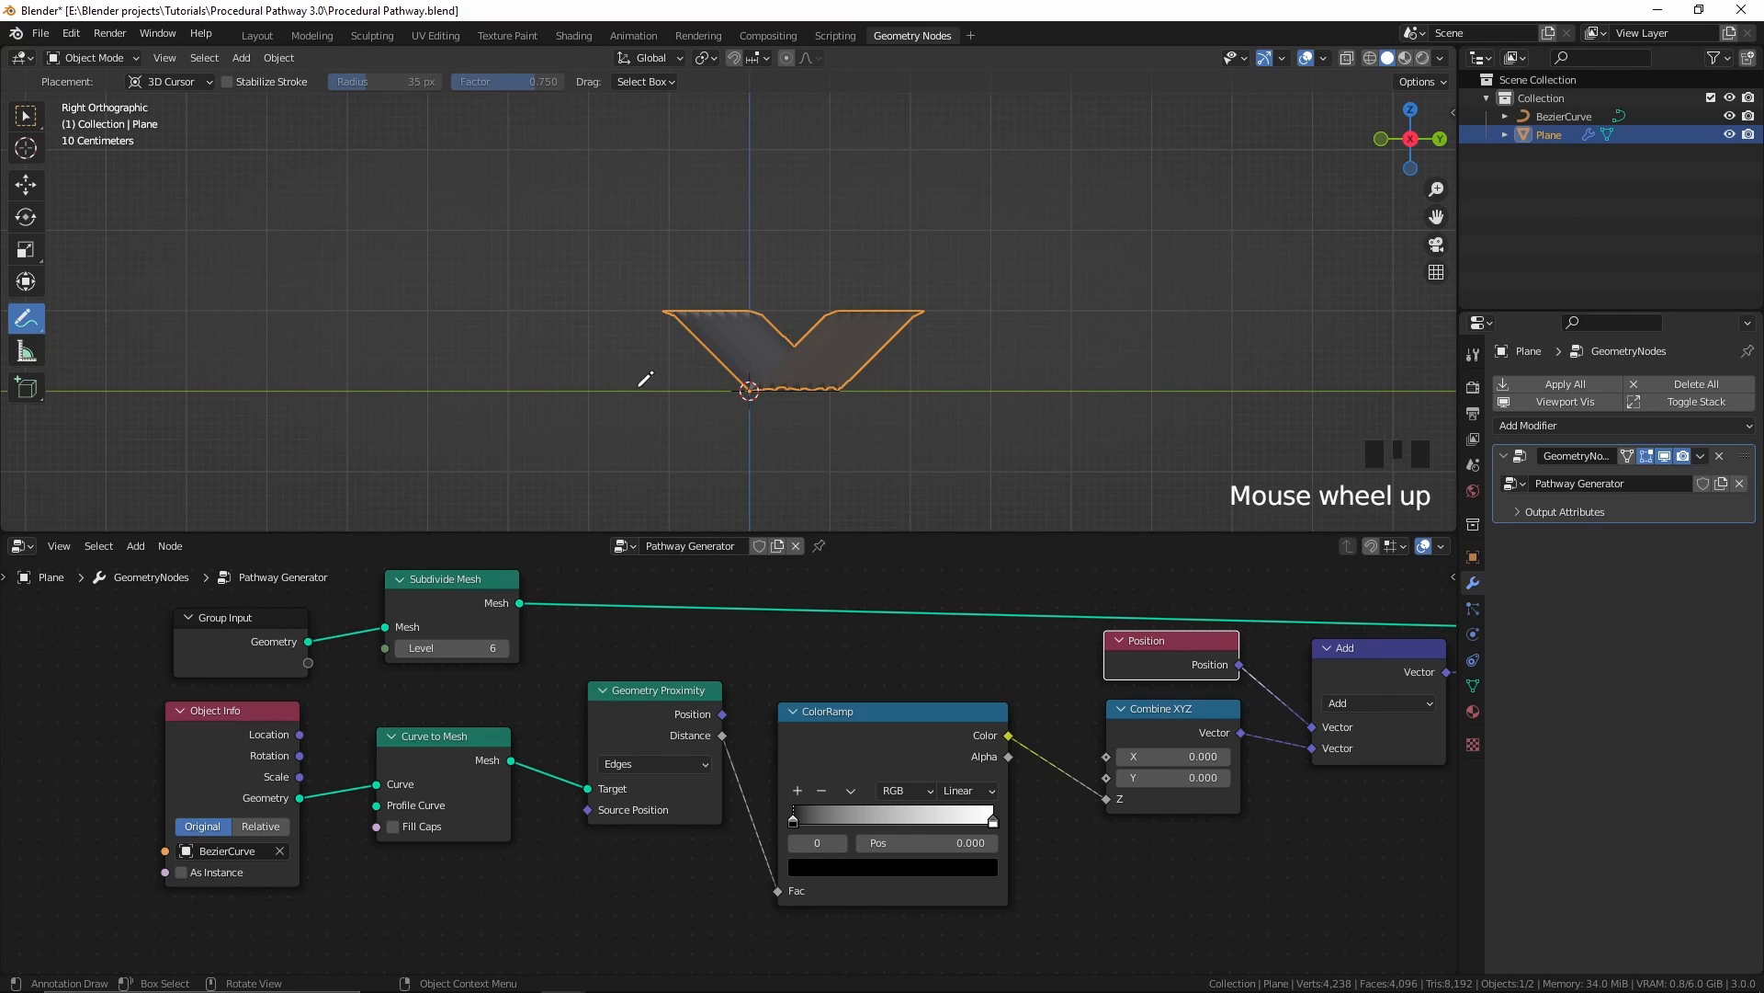
{"action": "mouse_move", "coordinate": [657, 384]}
{"action": "left_mouse_down"}
{"action": "mouse_move", "coordinate": [650, 397]}
{"action": "mouse_move", "coordinate": [658, 385]}
{"action": "left_mouse_up"}
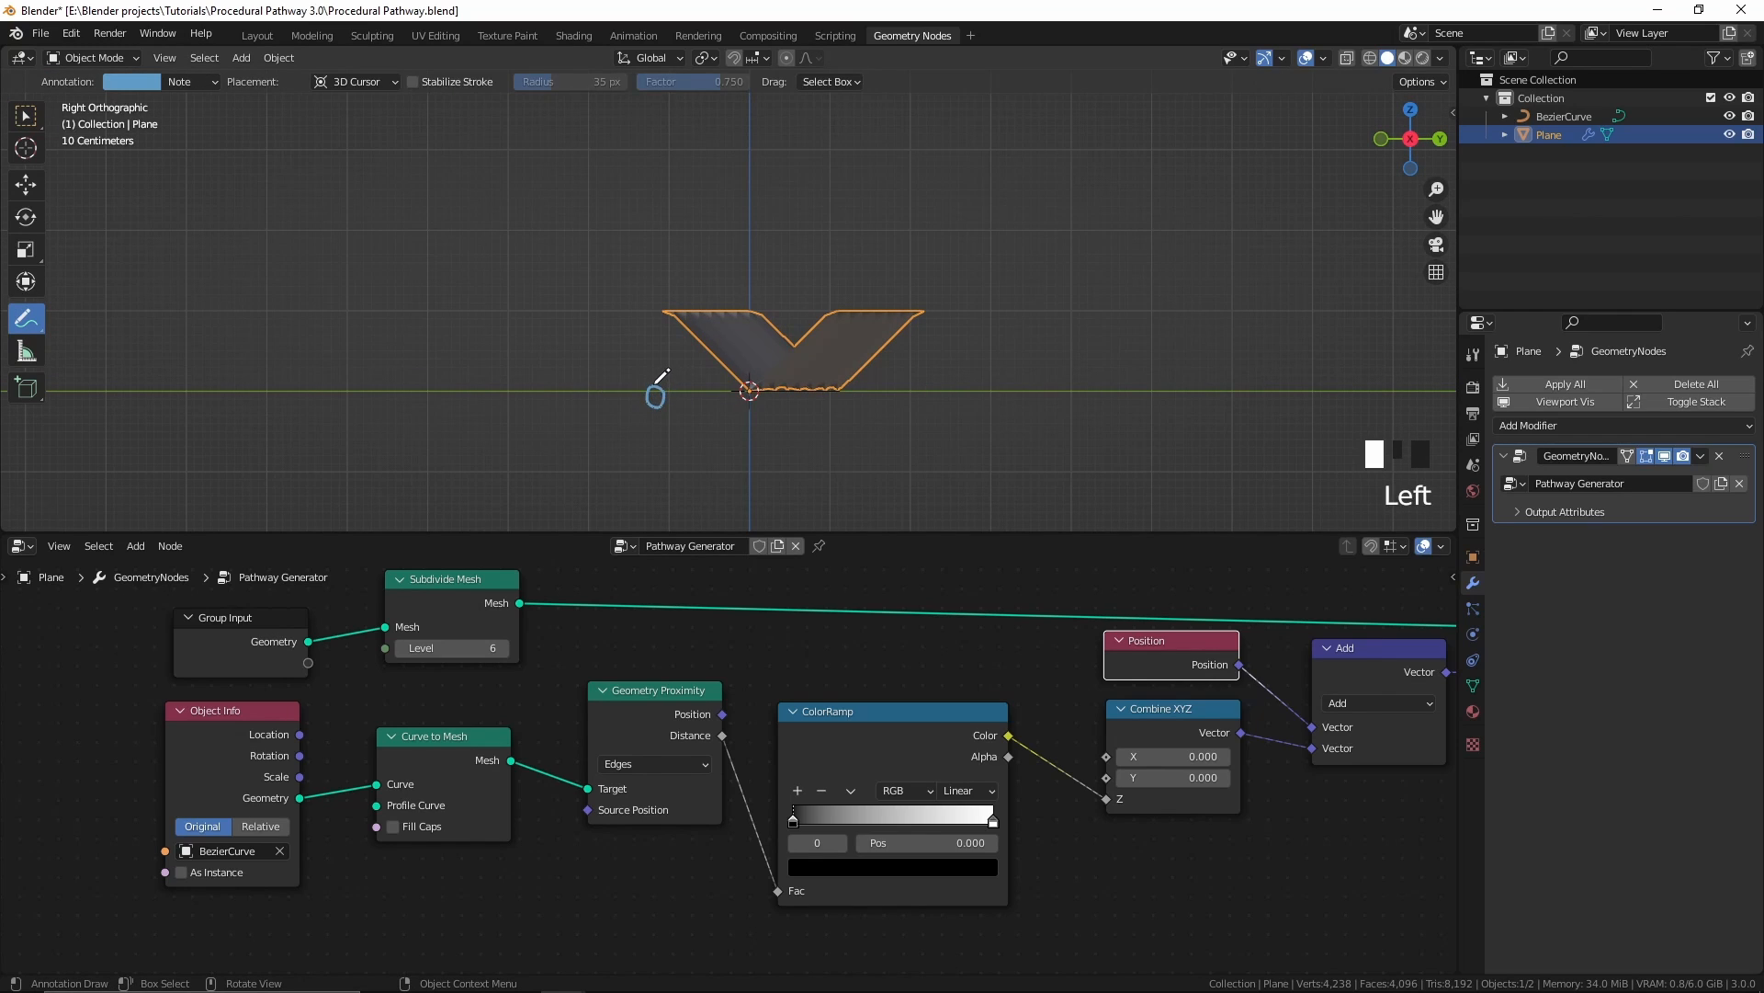
{"action": "middle_click_drag", "start_coordinate": [557, 306], "coordinate": [575, 306], "text": "shift"}
{"action": "mouse_move", "coordinate": [547, 321]}
{"action": "left_mouse_down"}
{"action": "mouse_move", "coordinate": [554, 301]}
{"action": "mouse_move", "coordinate": [579, 328]}
{"action": "left_mouse_up"}
Step: Annotate the heights 2, 3 and 4 above the existing numbers to complete the vertical scale
{"action": "middle_click_drag", "start_coordinate": [561, 274], "coordinate": [563, 305], "text": "shift"}
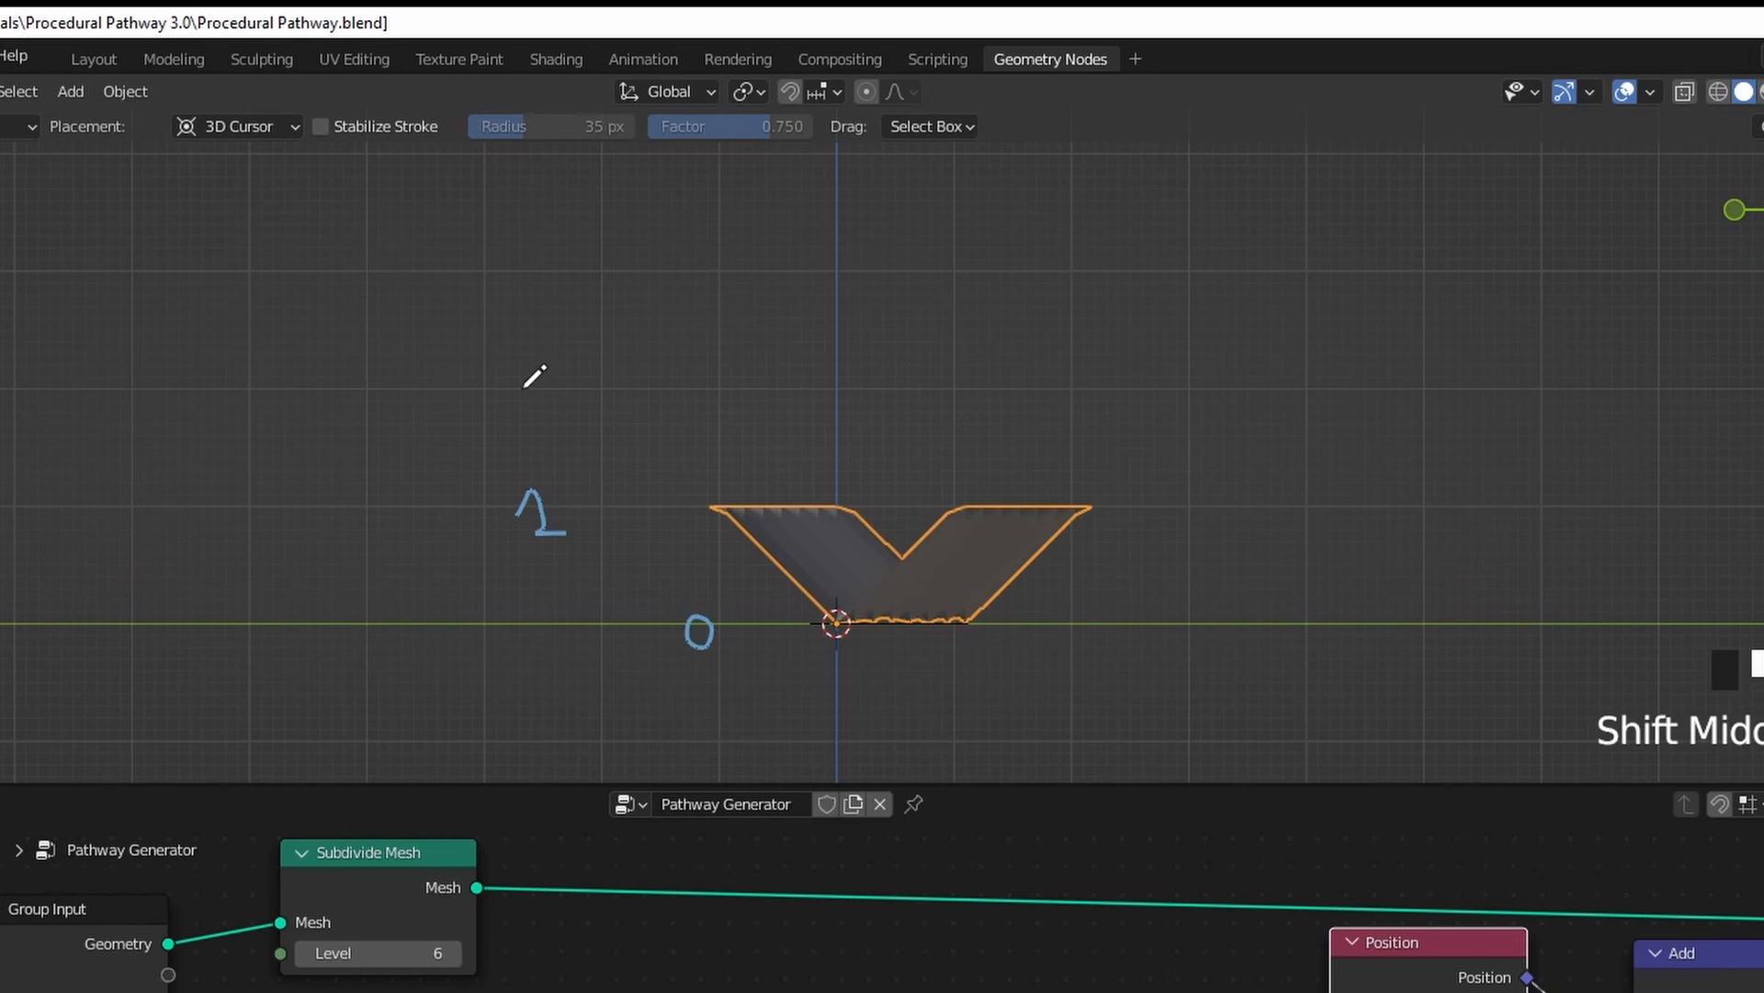
{"action": "left_click_drag", "start_coordinate": [522, 388], "coordinate": [557, 413]}
{"action": "middle_click_drag", "start_coordinate": [542, 307], "coordinate": [552, 386], "text": "shift"}
{"action": "mouse_move", "coordinate": [519, 347]}
{"action": "left_mouse_down"}
{"action": "mouse_move", "coordinate": [554, 390]}
{"action": "mouse_move", "coordinate": [514, 392]}
{"action": "left_mouse_up"}
{"action": "middle_click_drag", "start_coordinate": [519, 239], "coordinate": [536, 269], "text": "shift"}
{"action": "left_click_drag", "start_coordinate": [525, 247], "coordinate": [540, 264]}
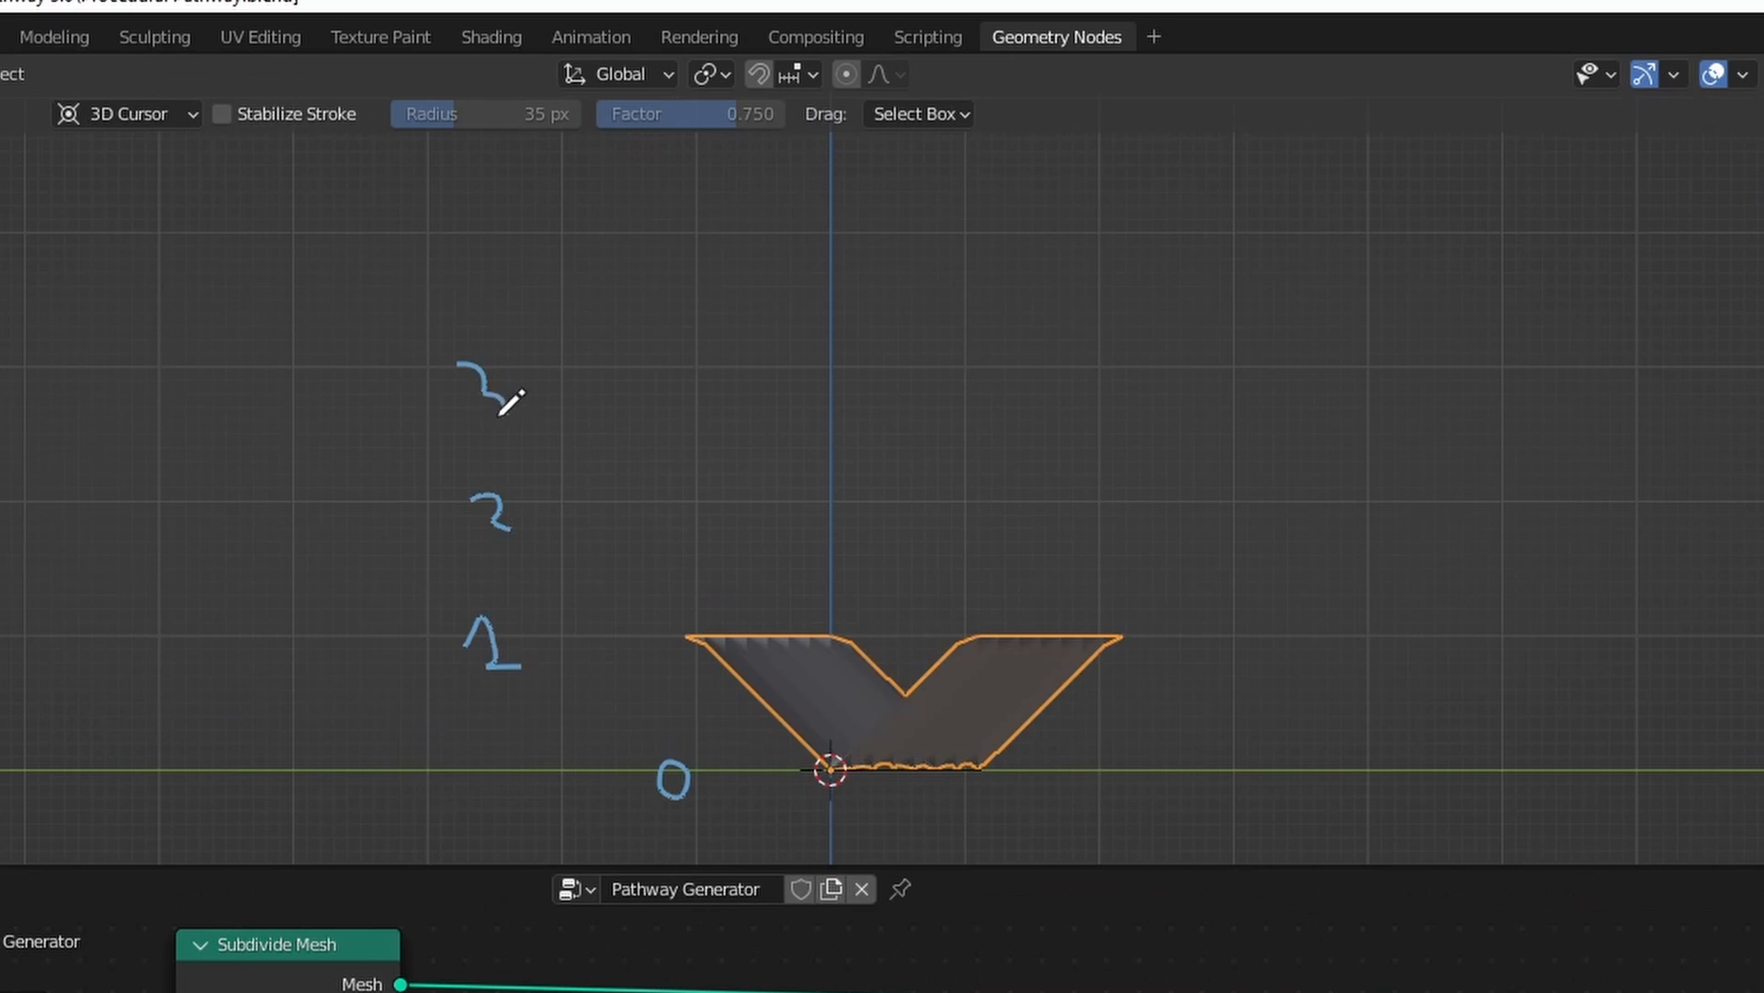
{"action": "left_click_drag", "start_coordinate": [402, 251], "coordinate": [414, 307]}
{"action": "middle_click_drag", "start_coordinate": [413, 307], "coordinate": [457, 397], "text": "shift"}
{"action": "scroll", "coordinate": [425, 317], "scroll_direction": "down", "scroll_amount": 2}
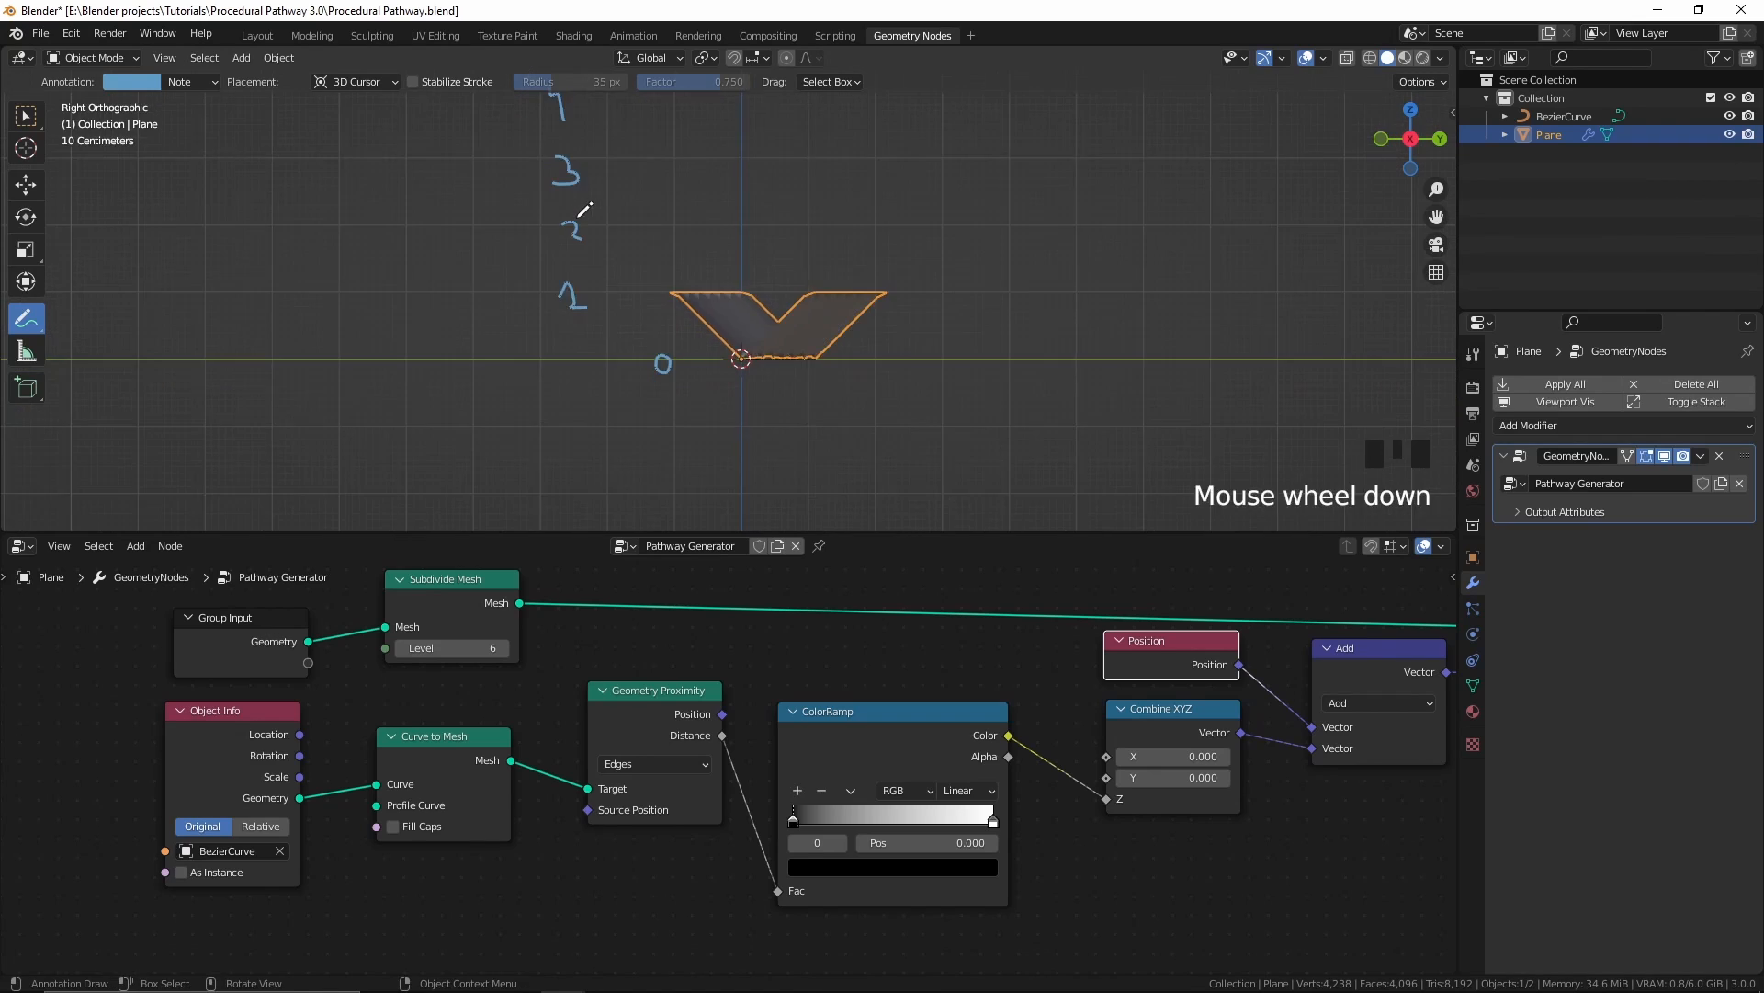
{"action": "middle_click_drag", "start_coordinate": [600, 249], "coordinate": [595, 335], "text": "shift"}
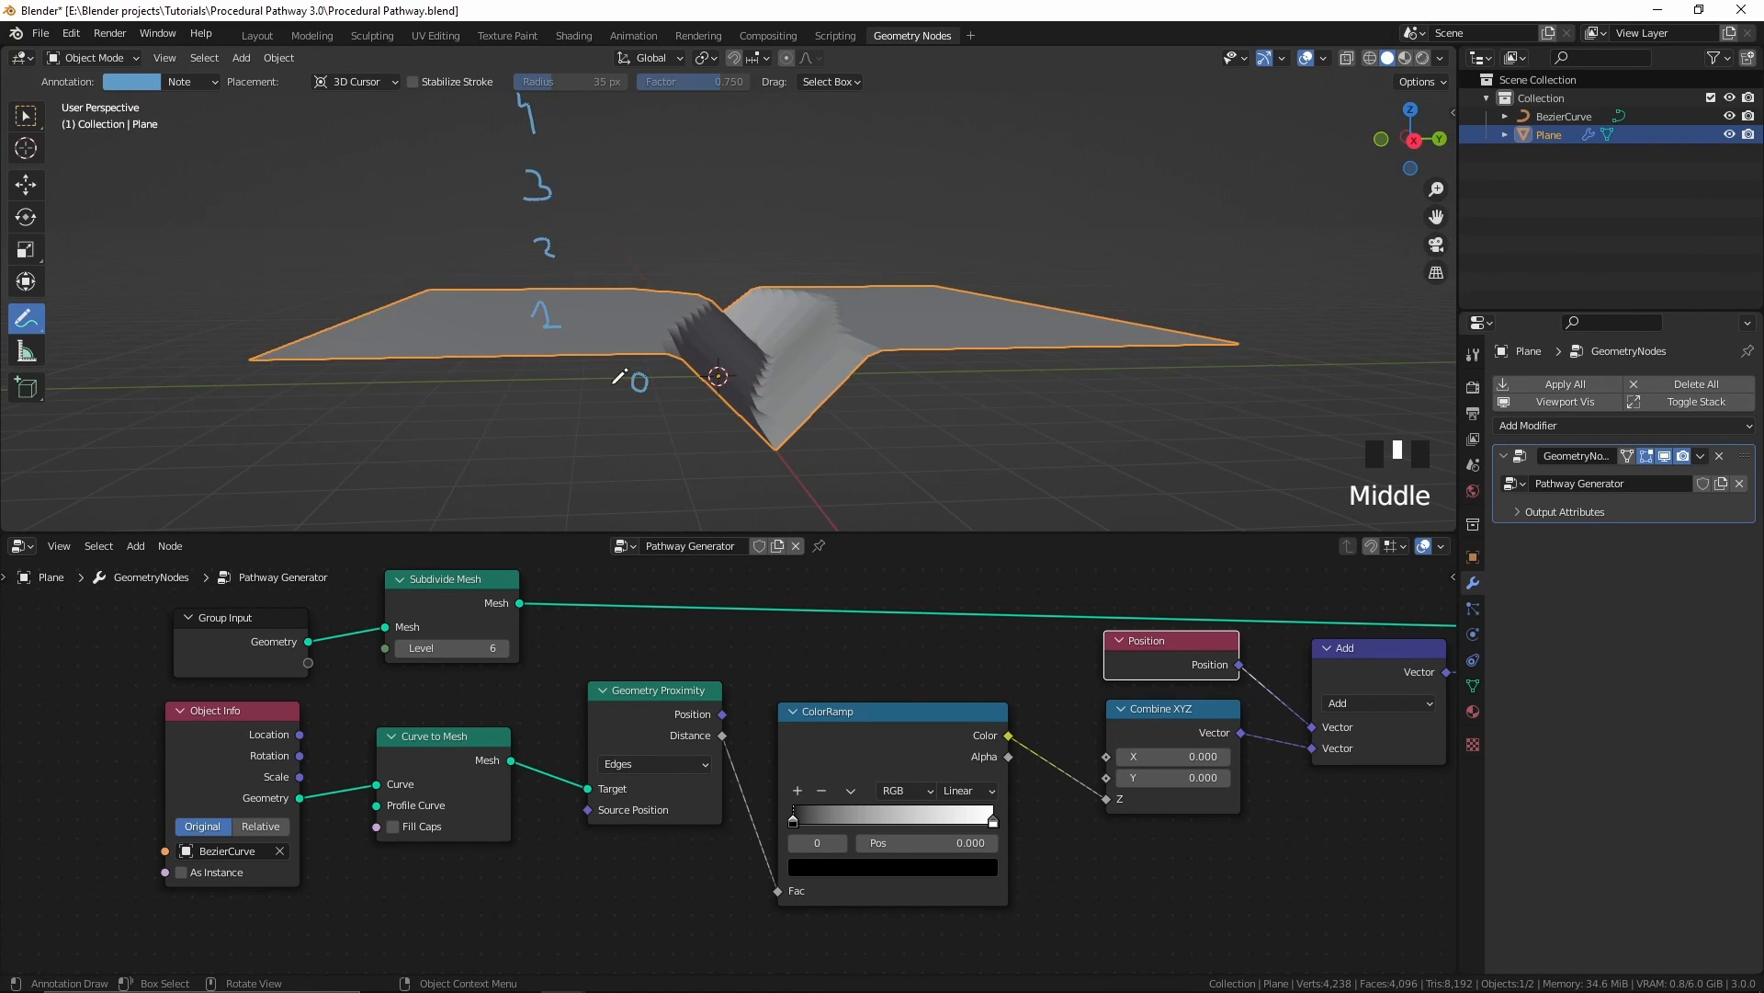
Step: Select the ColorRamp's white stop at position 1.000 to examine its colour
{"action": "middle_click_drag", "start_coordinate": [568, 306], "coordinate": [559, 351]}
{"action": "middle_click_drag", "start_coordinate": [856, 882], "coordinate": [823, 843]}
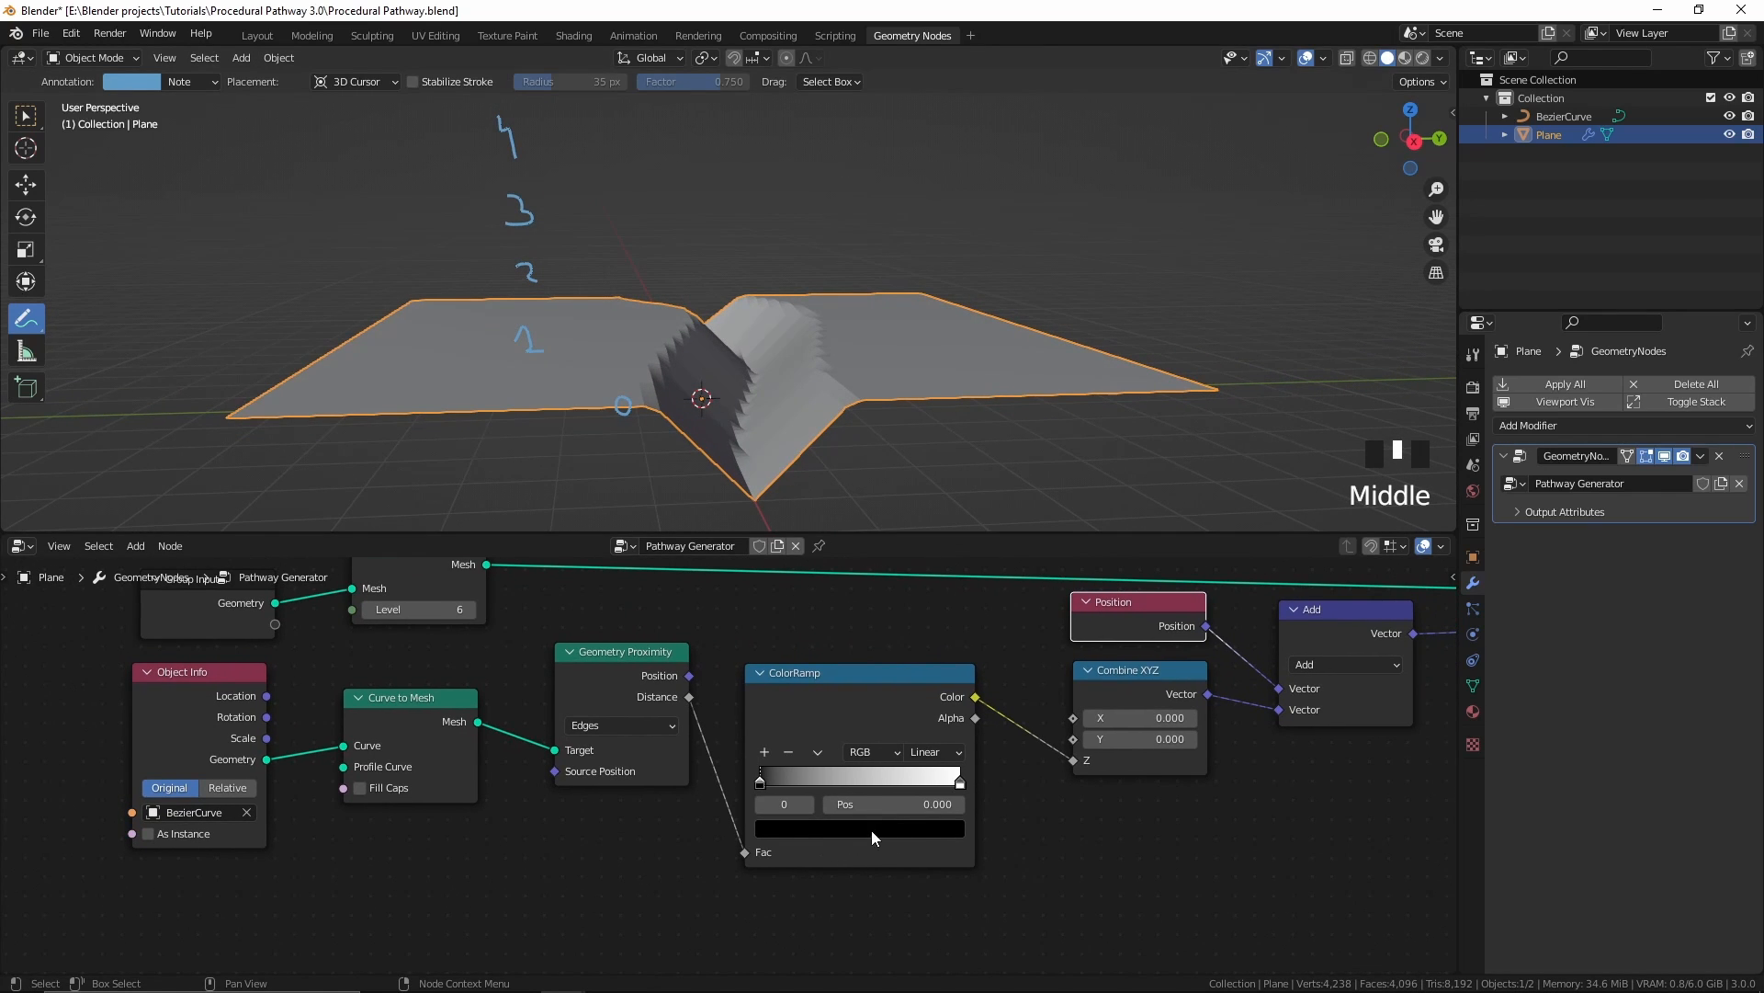
{"action": "double_click", "coordinate": [961, 786]}
{"action": "left_click", "coordinate": [961, 782]}
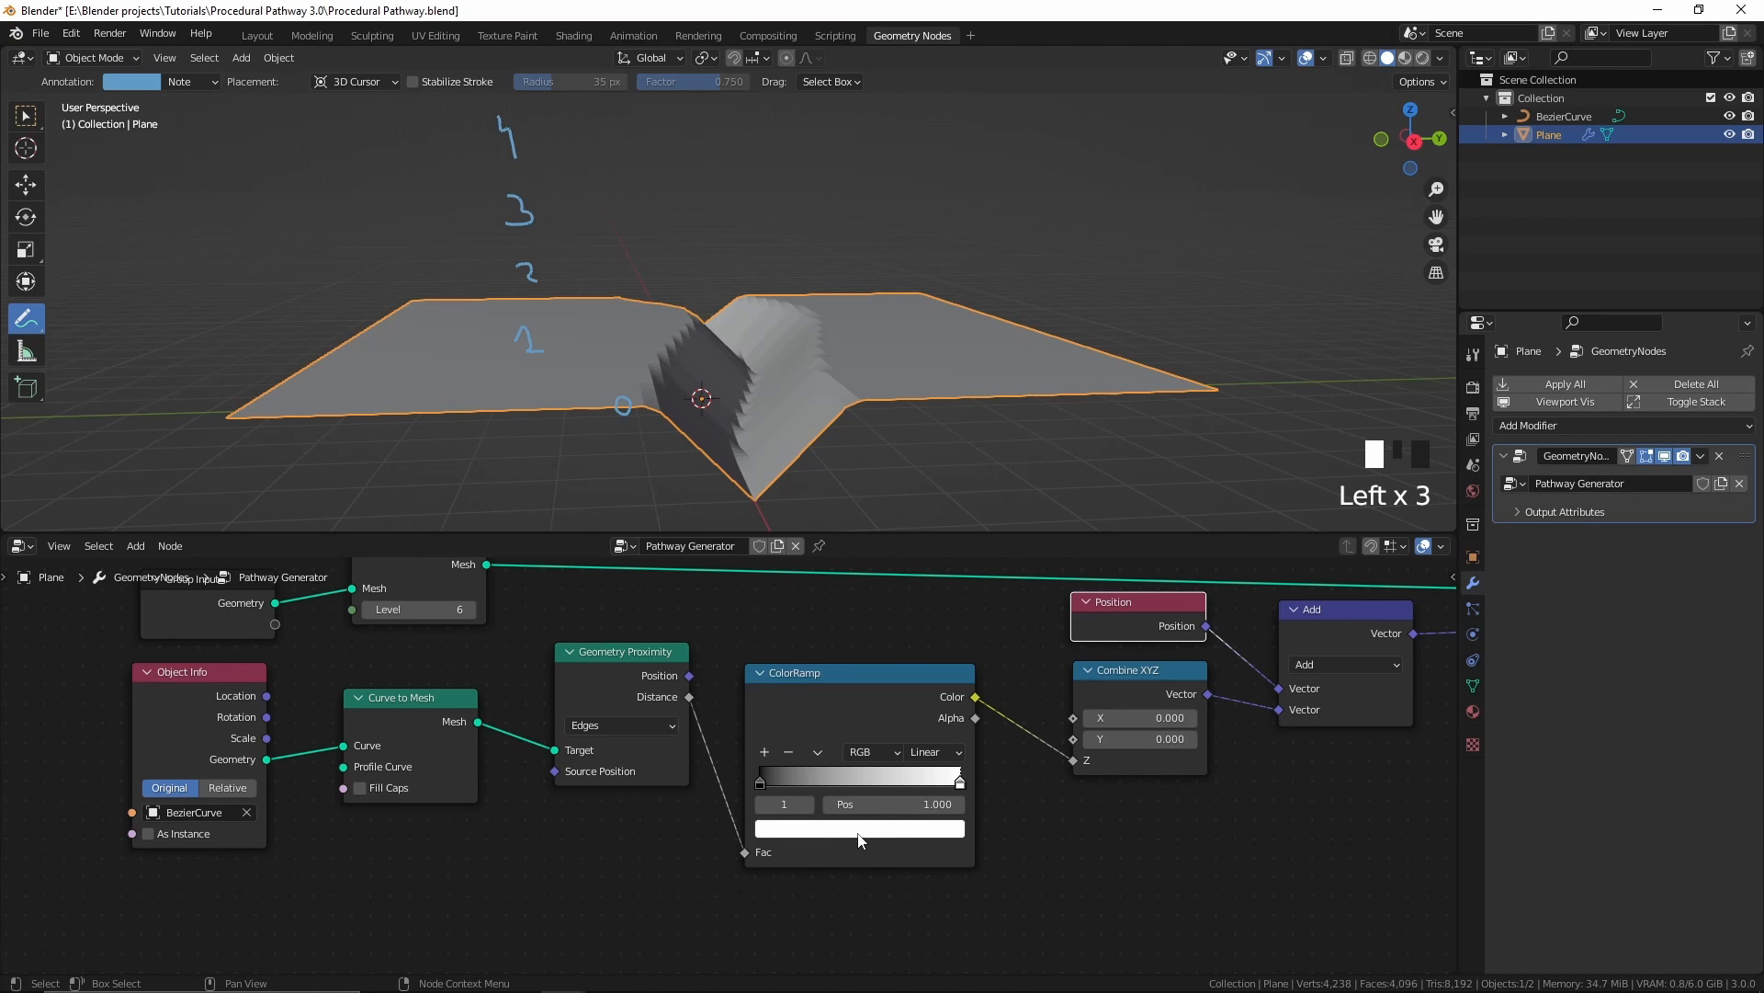
Step: Compare the plane's displacement against the annotated scale with the ColorRamp node muted and unmuted
{"action": "left_click", "coordinate": [855, 724]}
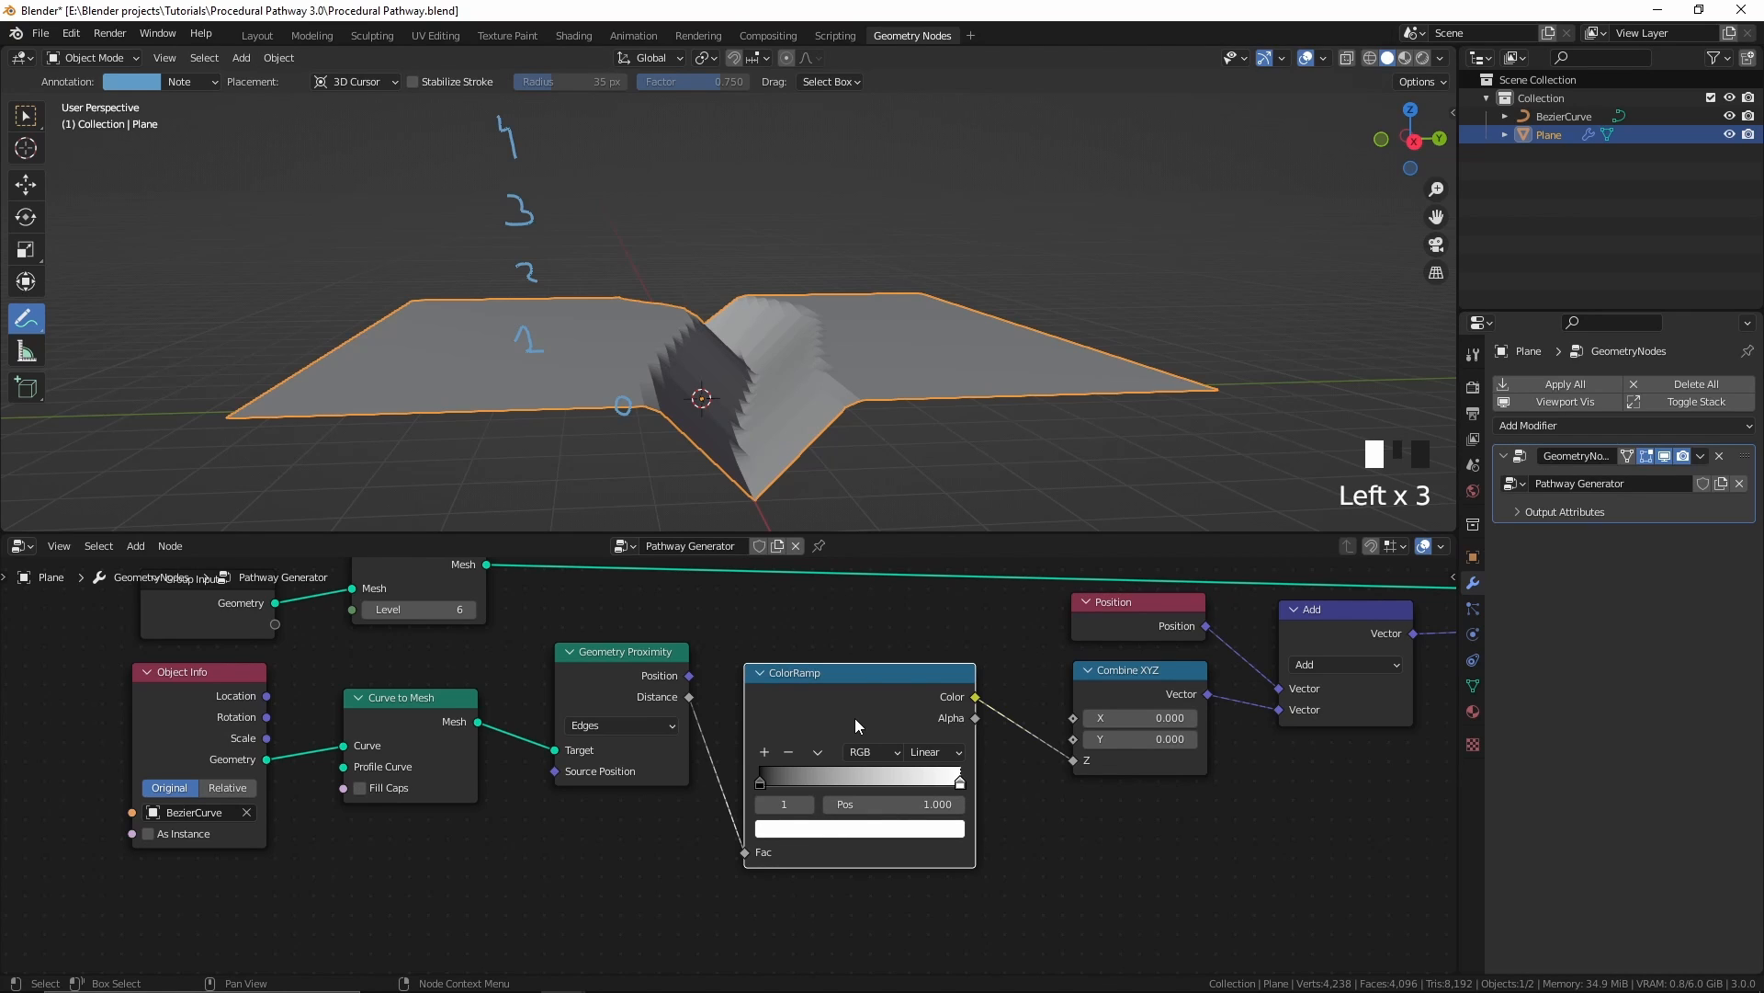
{"action": "key", "text": "m"}
{"action": "scroll", "coordinate": [770, 454], "scroll_direction": "down", "scroll_amount": 3}
{"action": "middle_click_drag", "start_coordinate": [771, 454], "coordinate": [762, 433]}
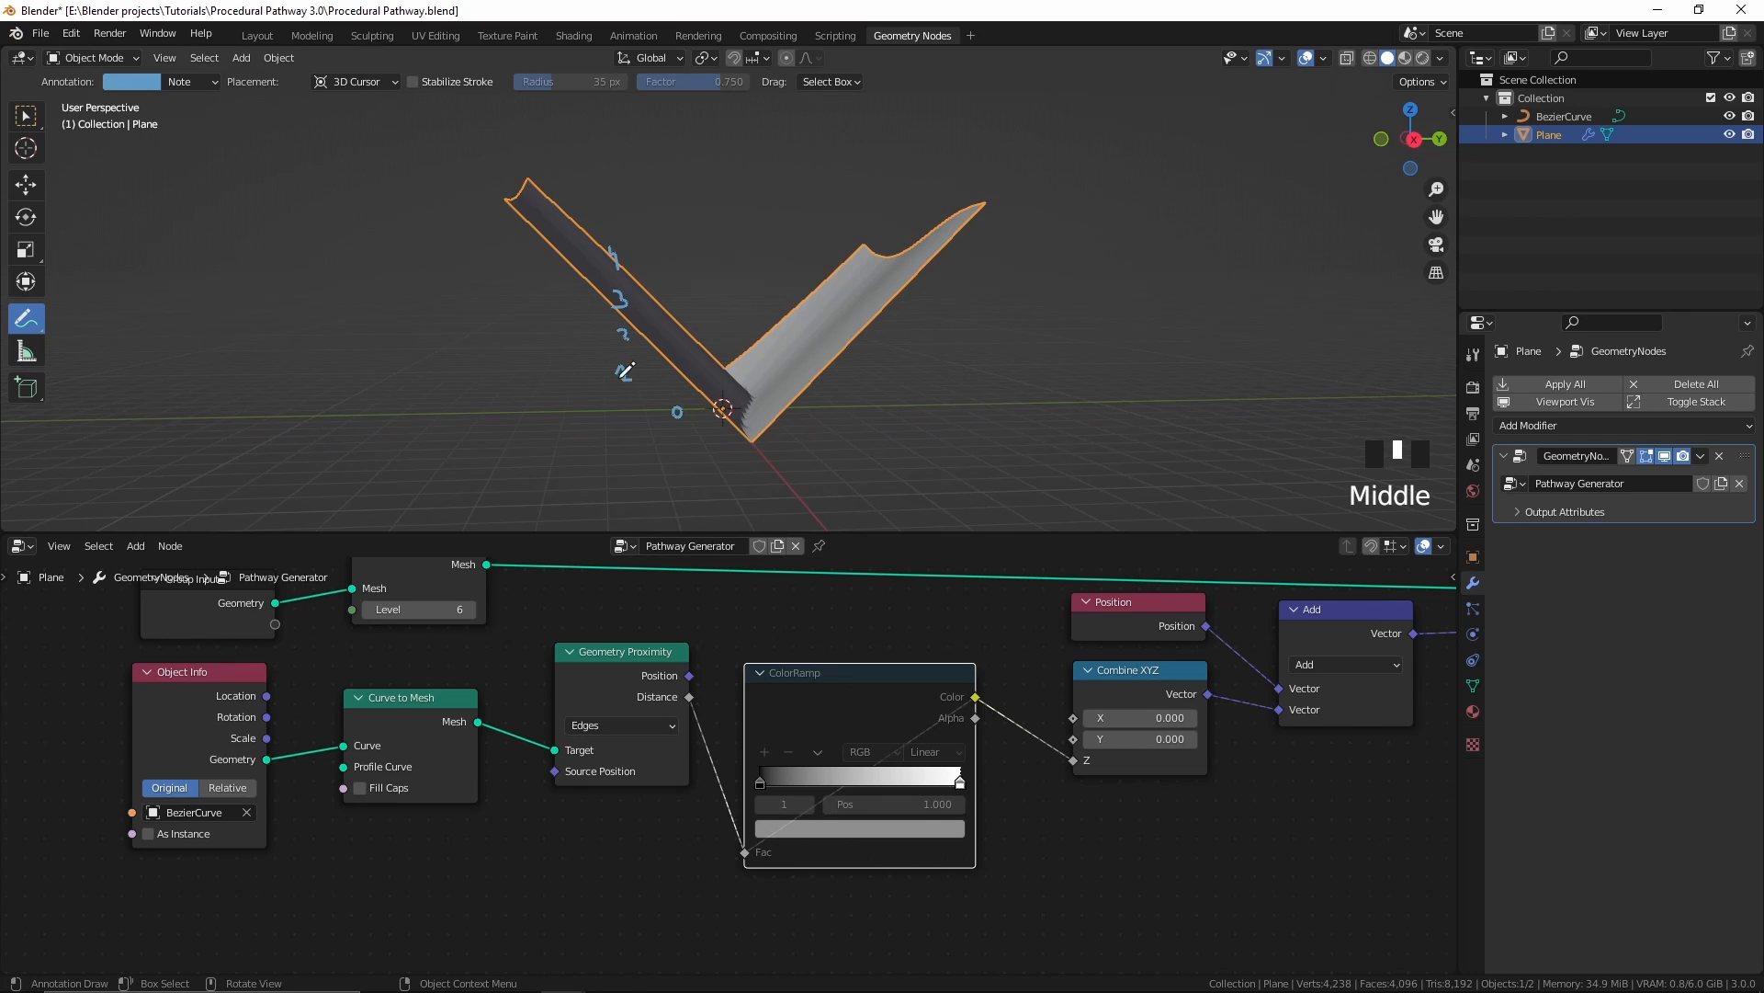
{"action": "middle_click_drag", "start_coordinate": [631, 356], "coordinate": [596, 351], "text": "shift"}
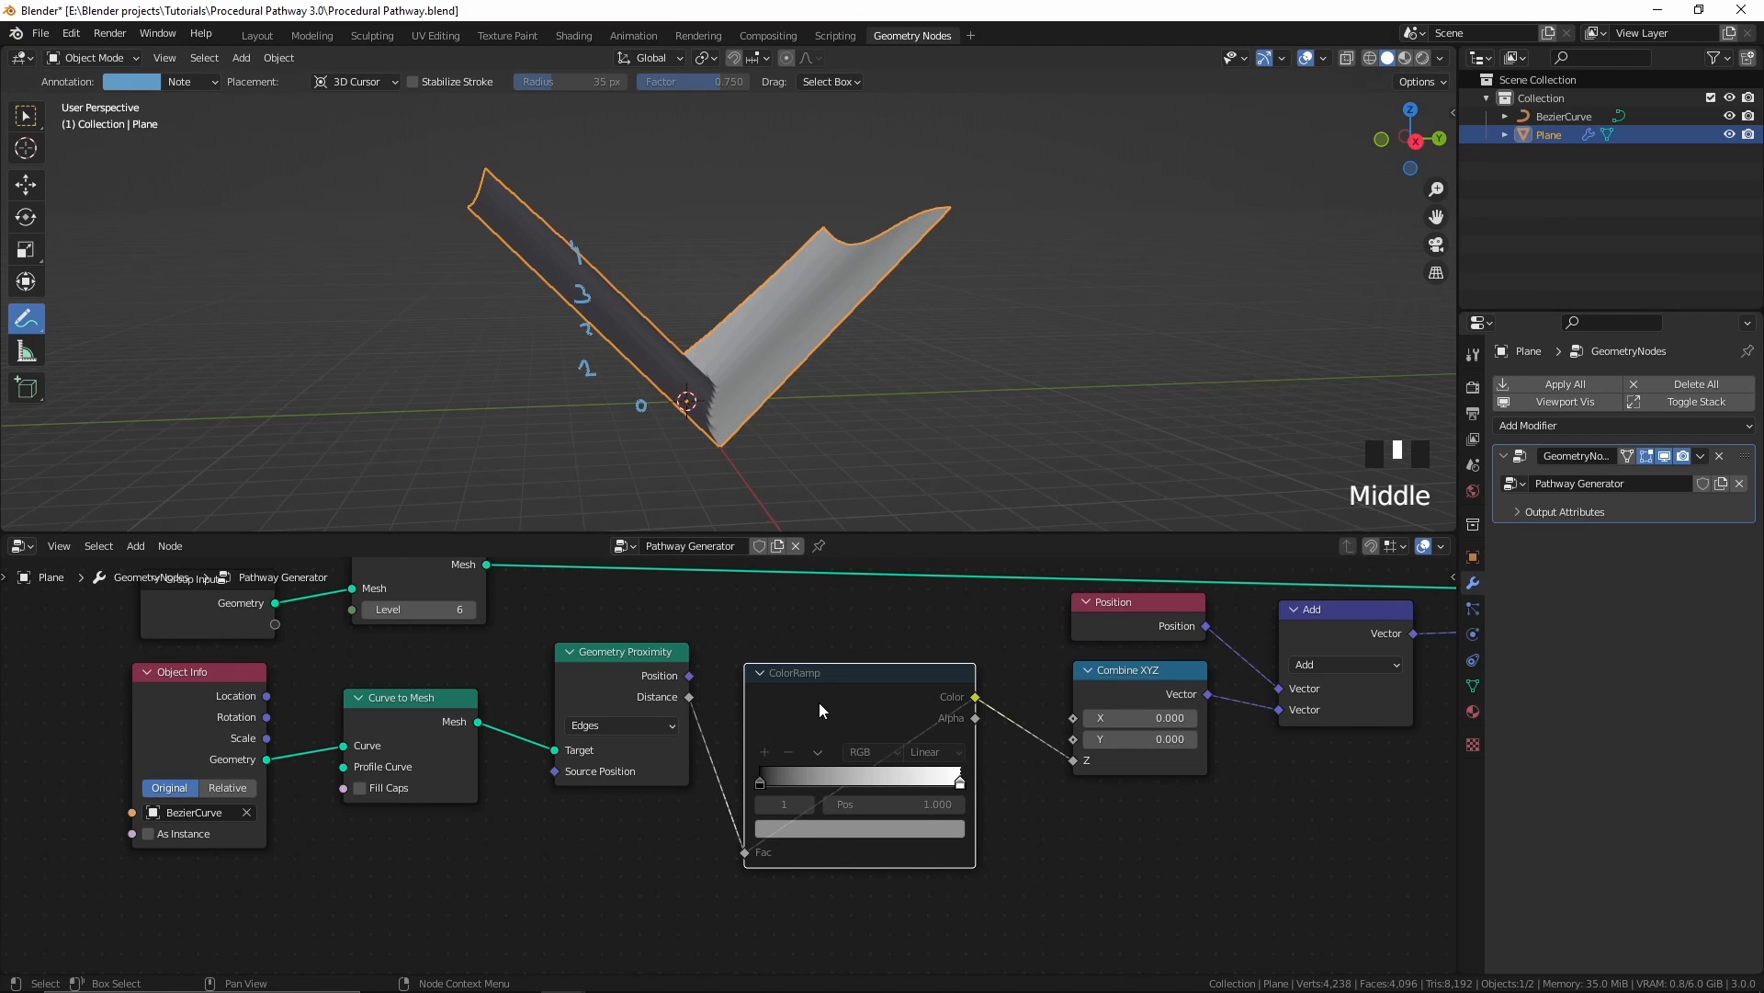
{"action": "key", "text": "m"}
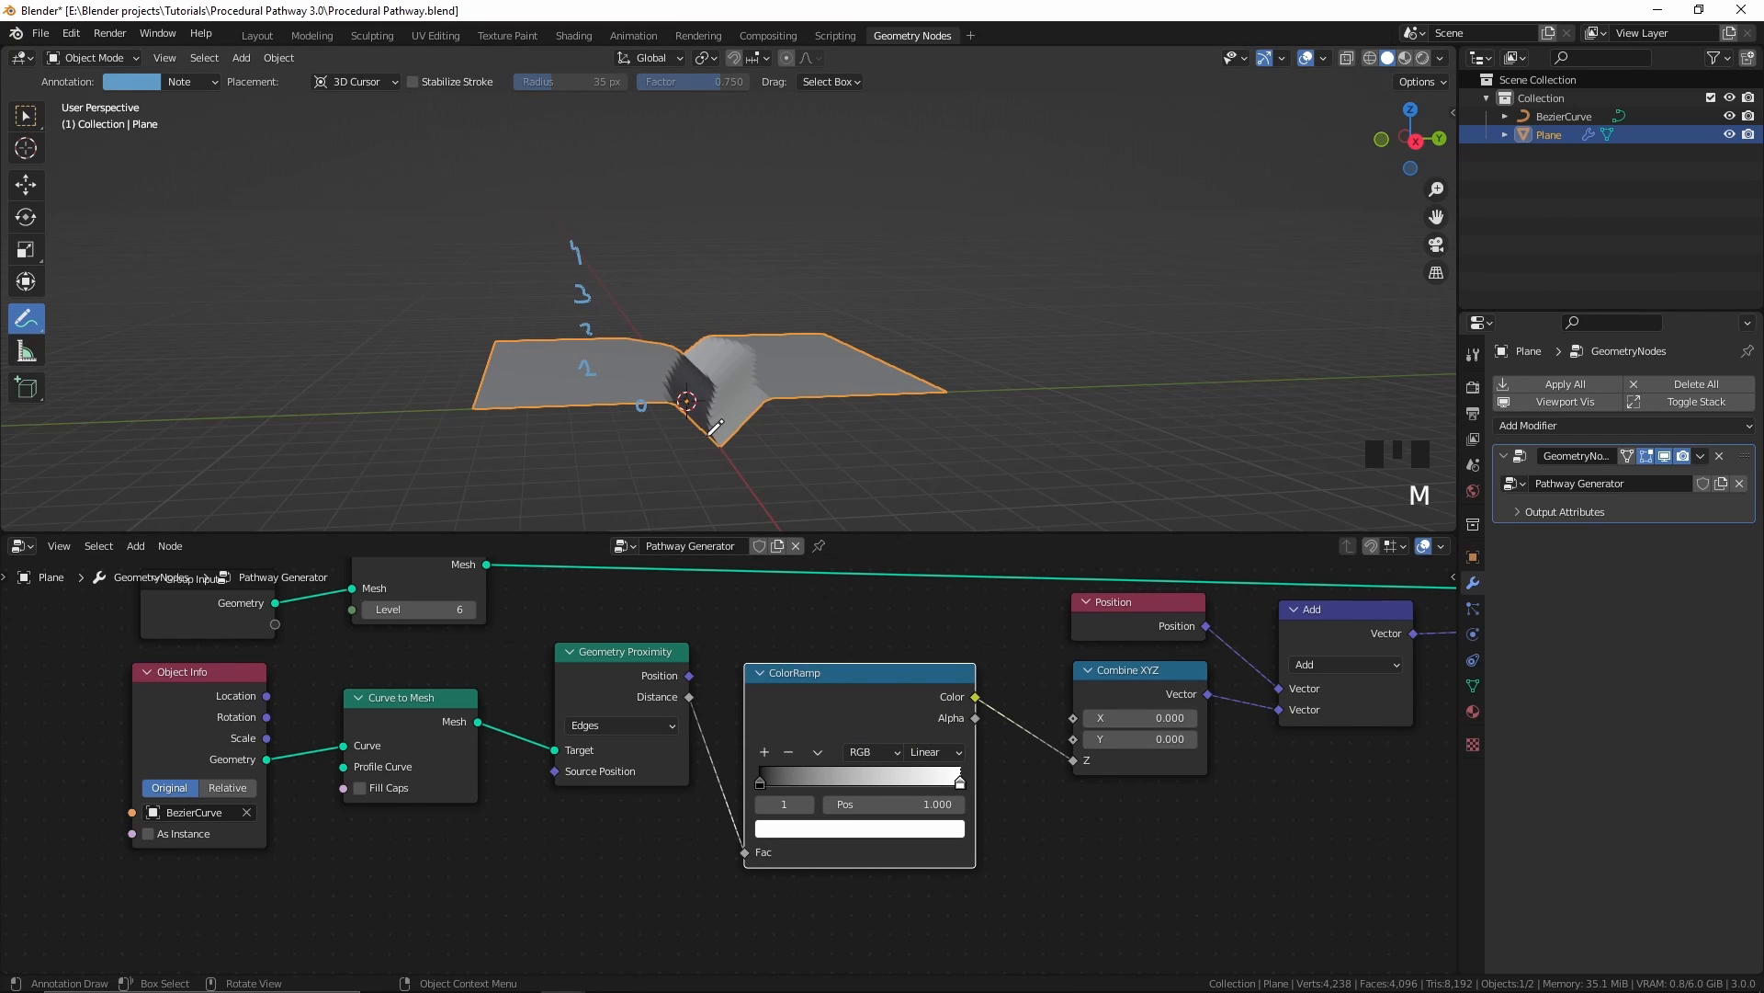
{"action": "middle_click_drag", "start_coordinate": [621, 413], "coordinate": [614, 409], "text": "shift"}
{"action": "scroll", "coordinate": [610, 464], "scroll_direction": "up", "scroll_amount": 1}
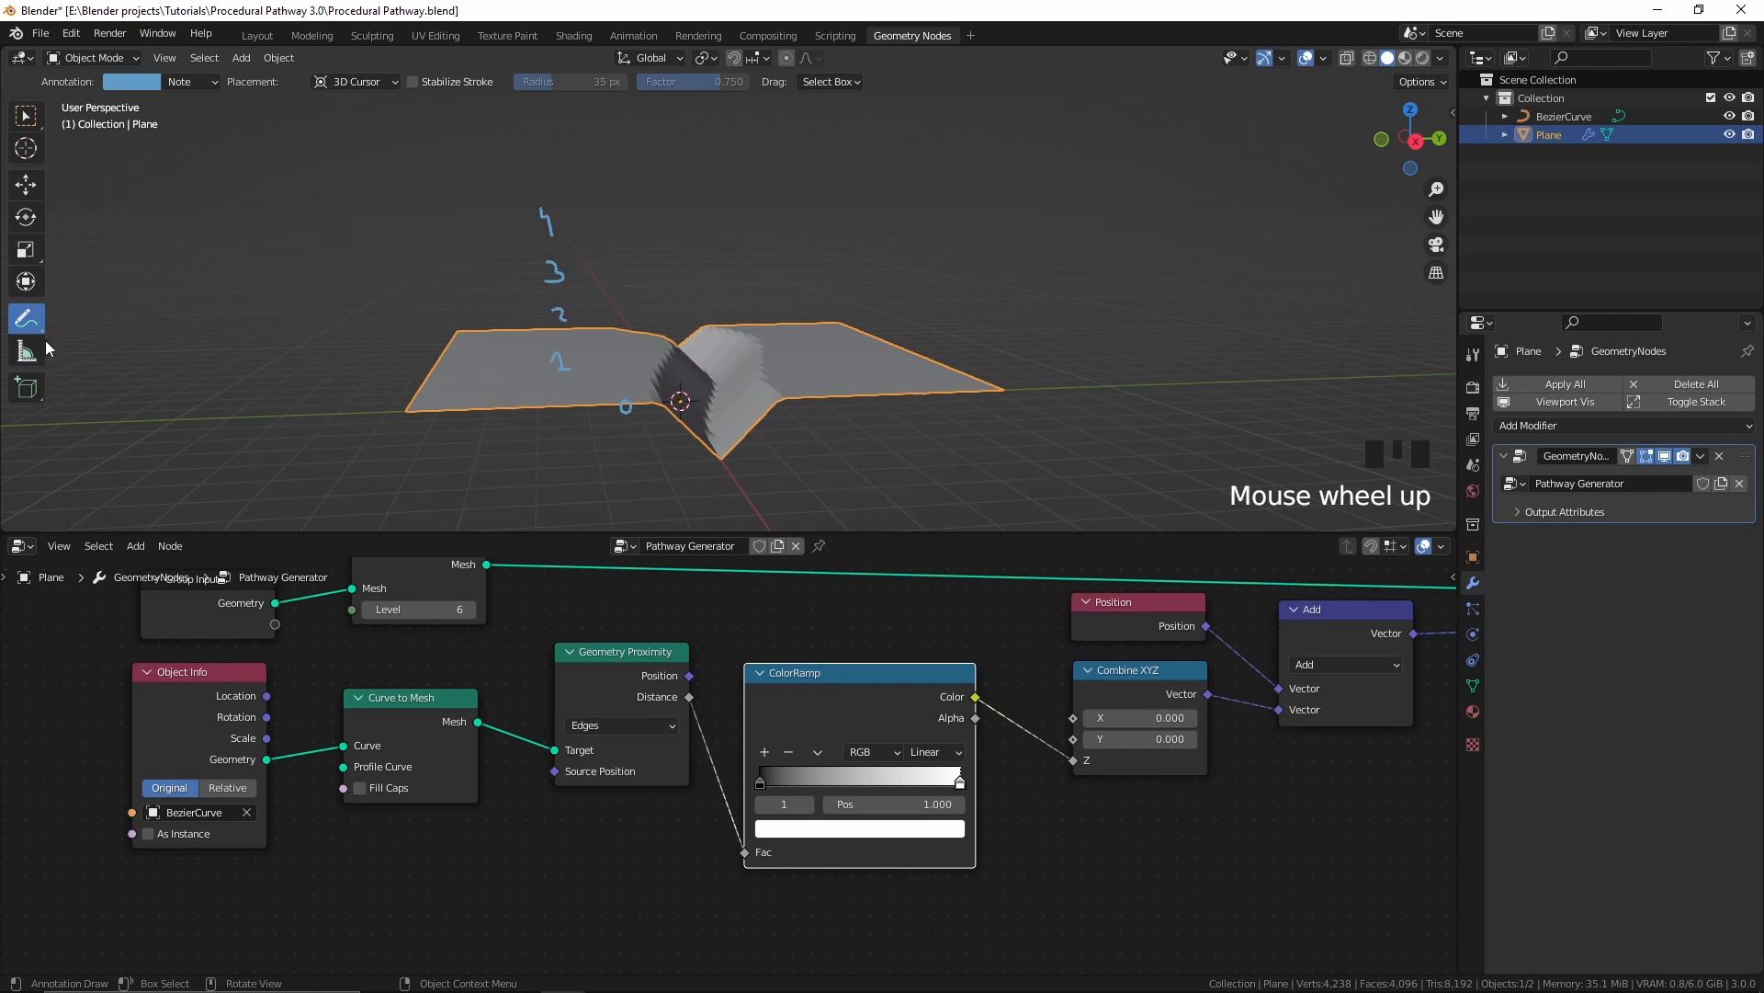
Step: Remove the annotation layer holding the height numbers from the 3D viewport and return to the selection tool
{"action": "key", "text": "n"}
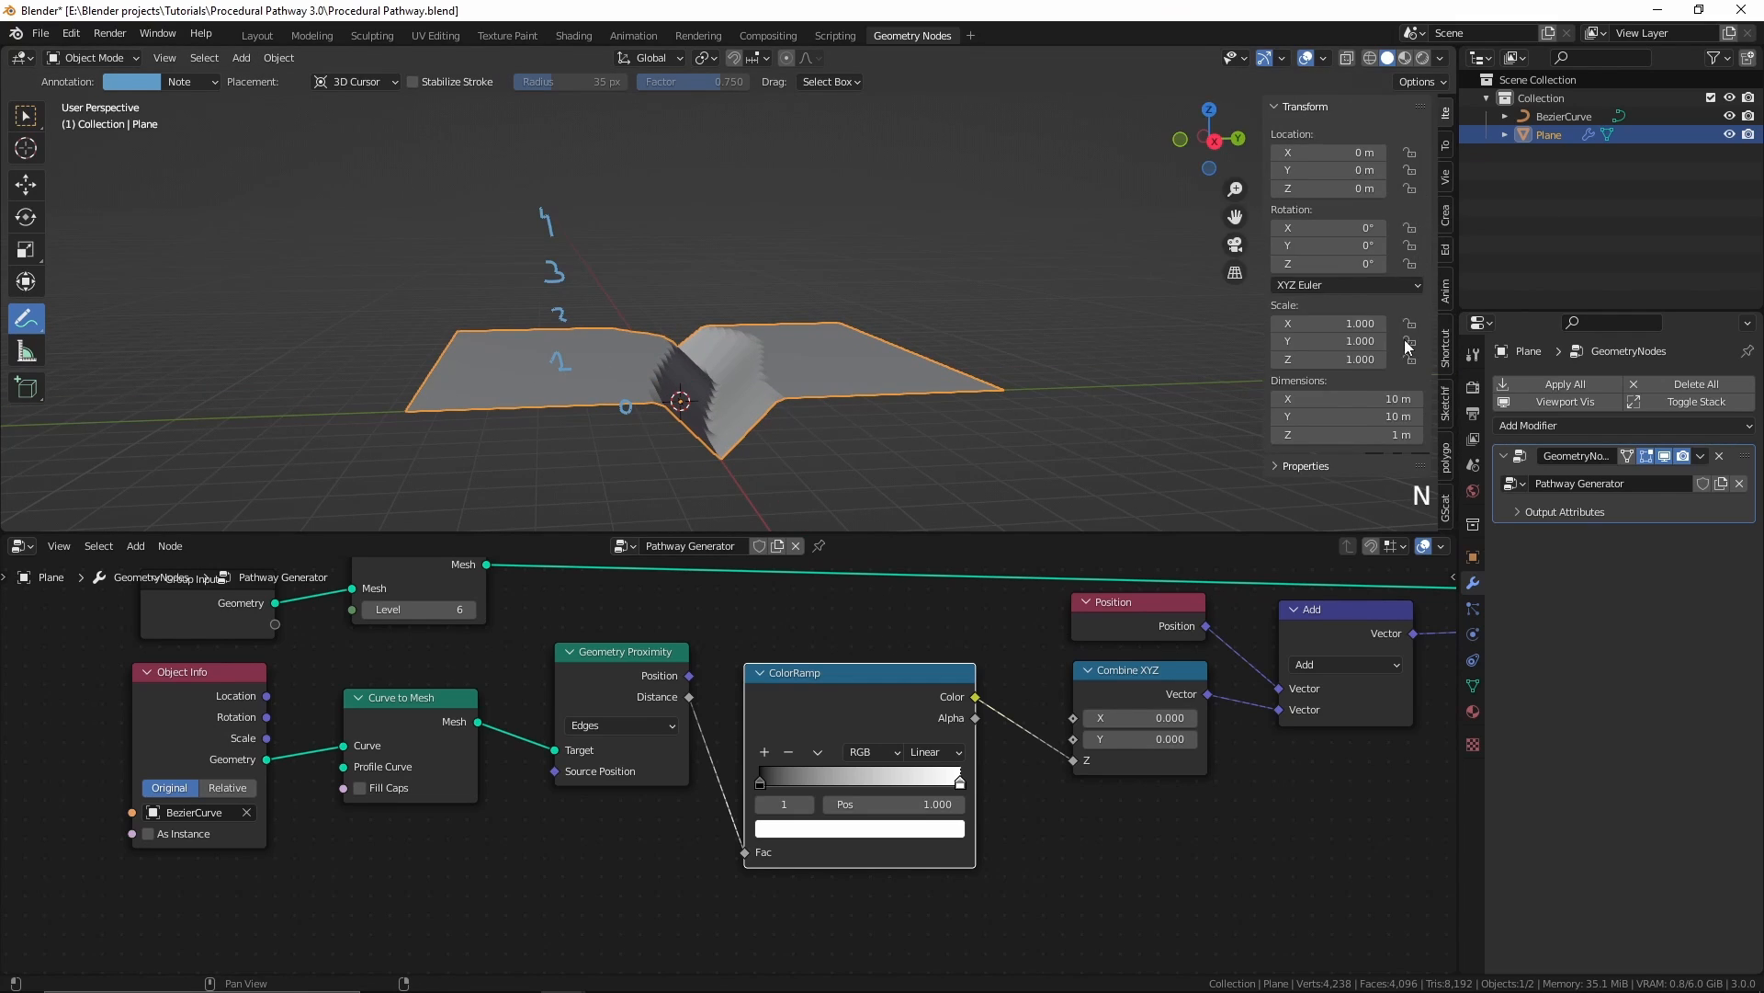
{"action": "left_click", "coordinate": [1445, 177]}
{"action": "scroll", "coordinate": [1379, 386], "scroll_direction": "down", "scroll_amount": 3}
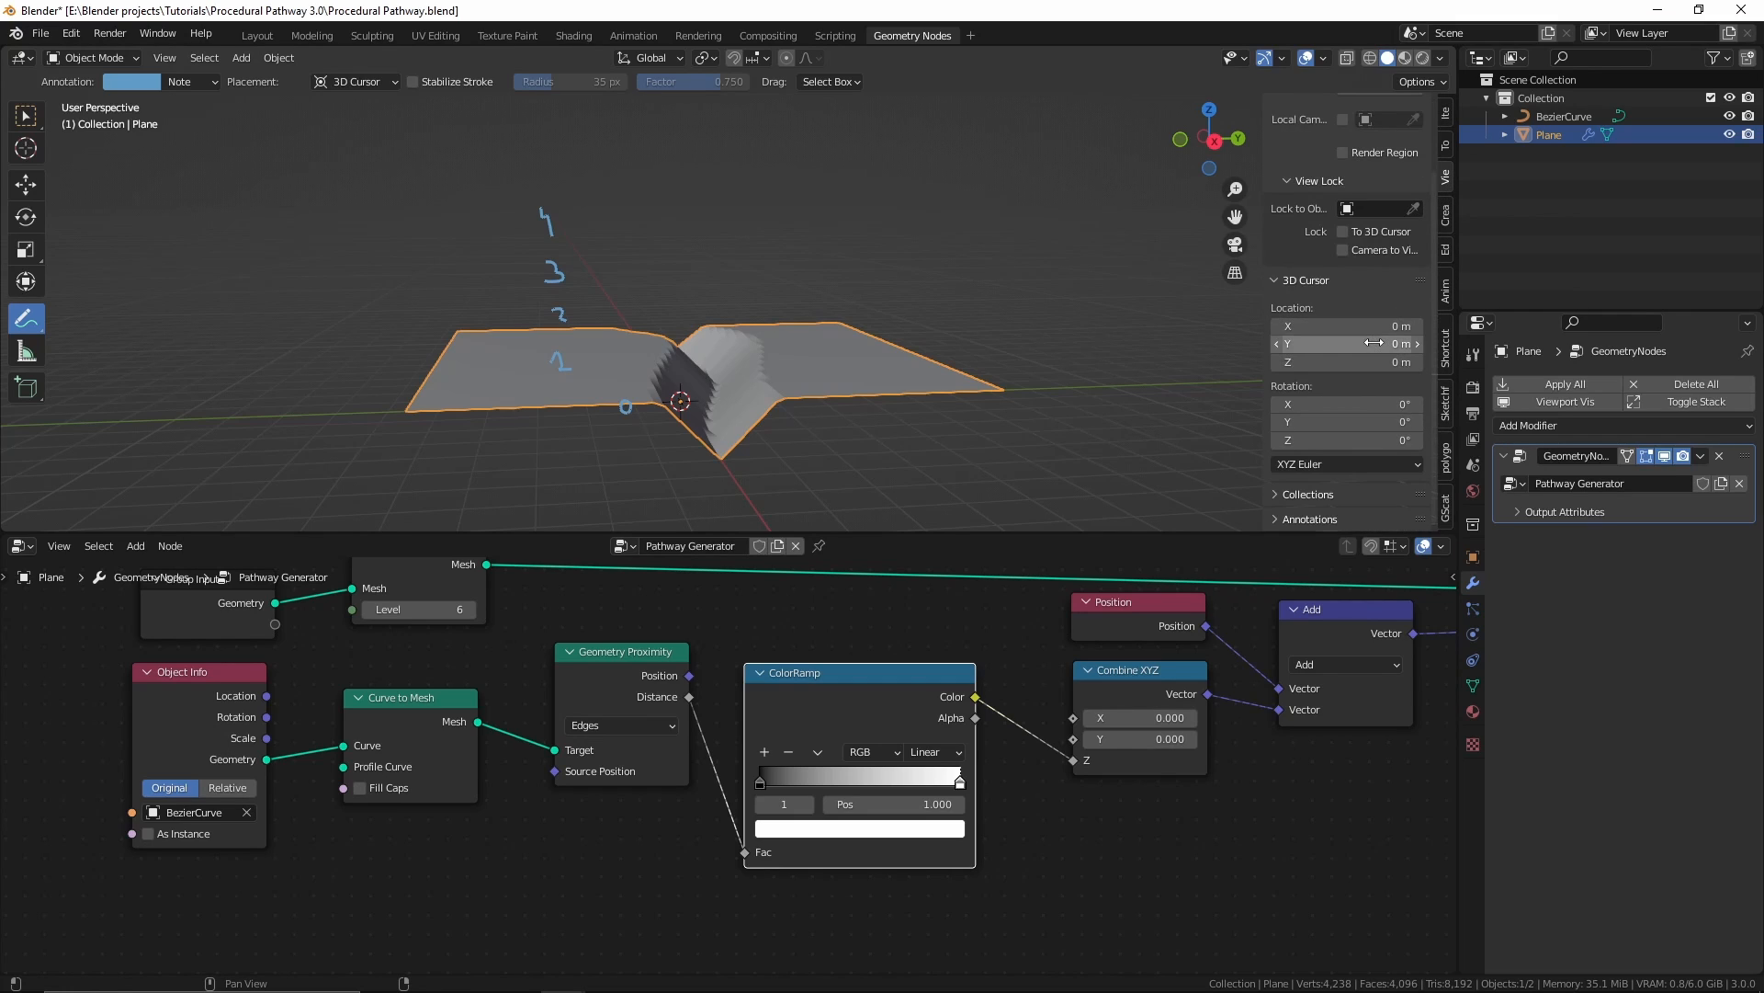
{"action": "left_click", "coordinate": [1310, 518]}
{"action": "scroll", "coordinate": [1369, 455], "scroll_direction": "down", "scroll_amount": 5}
{"action": "scroll", "coordinate": [1416, 405], "scroll_direction": "up", "scroll_amount": 3}
{"action": "scroll", "coordinate": [1415, 404], "scroll_direction": "up", "scroll_amount": 3}
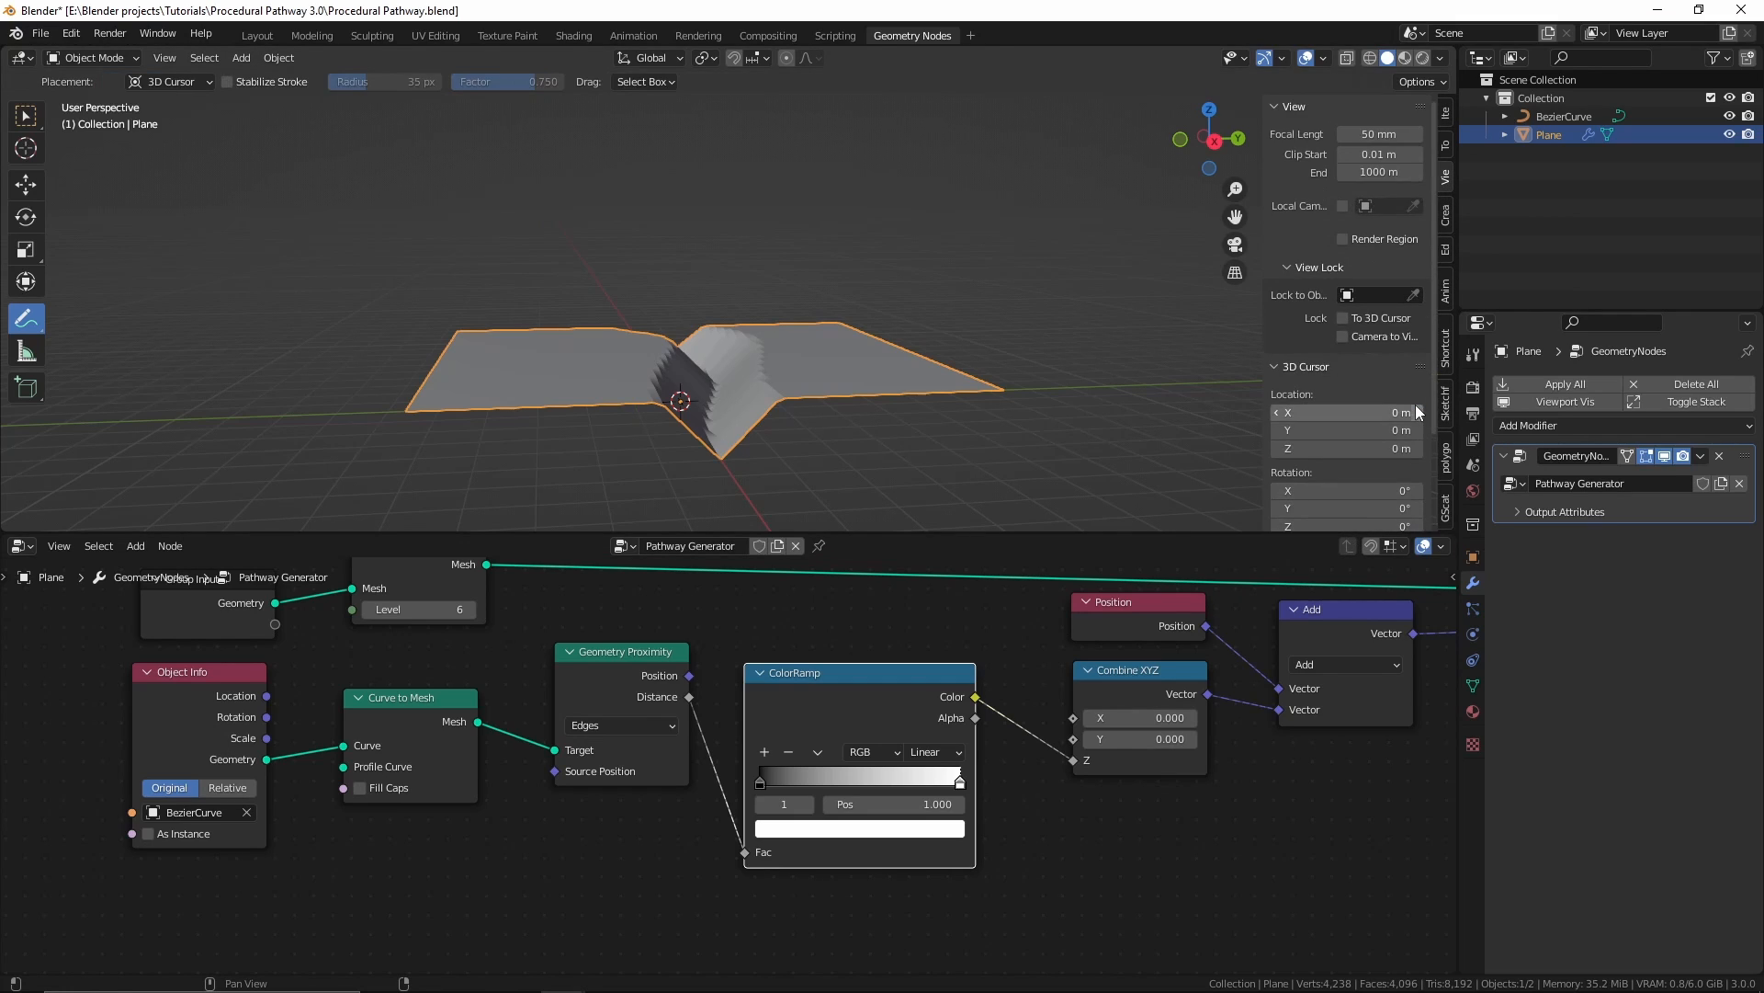
{"action": "left_click", "coordinate": [1448, 108]}
{"action": "key", "text": "n"}
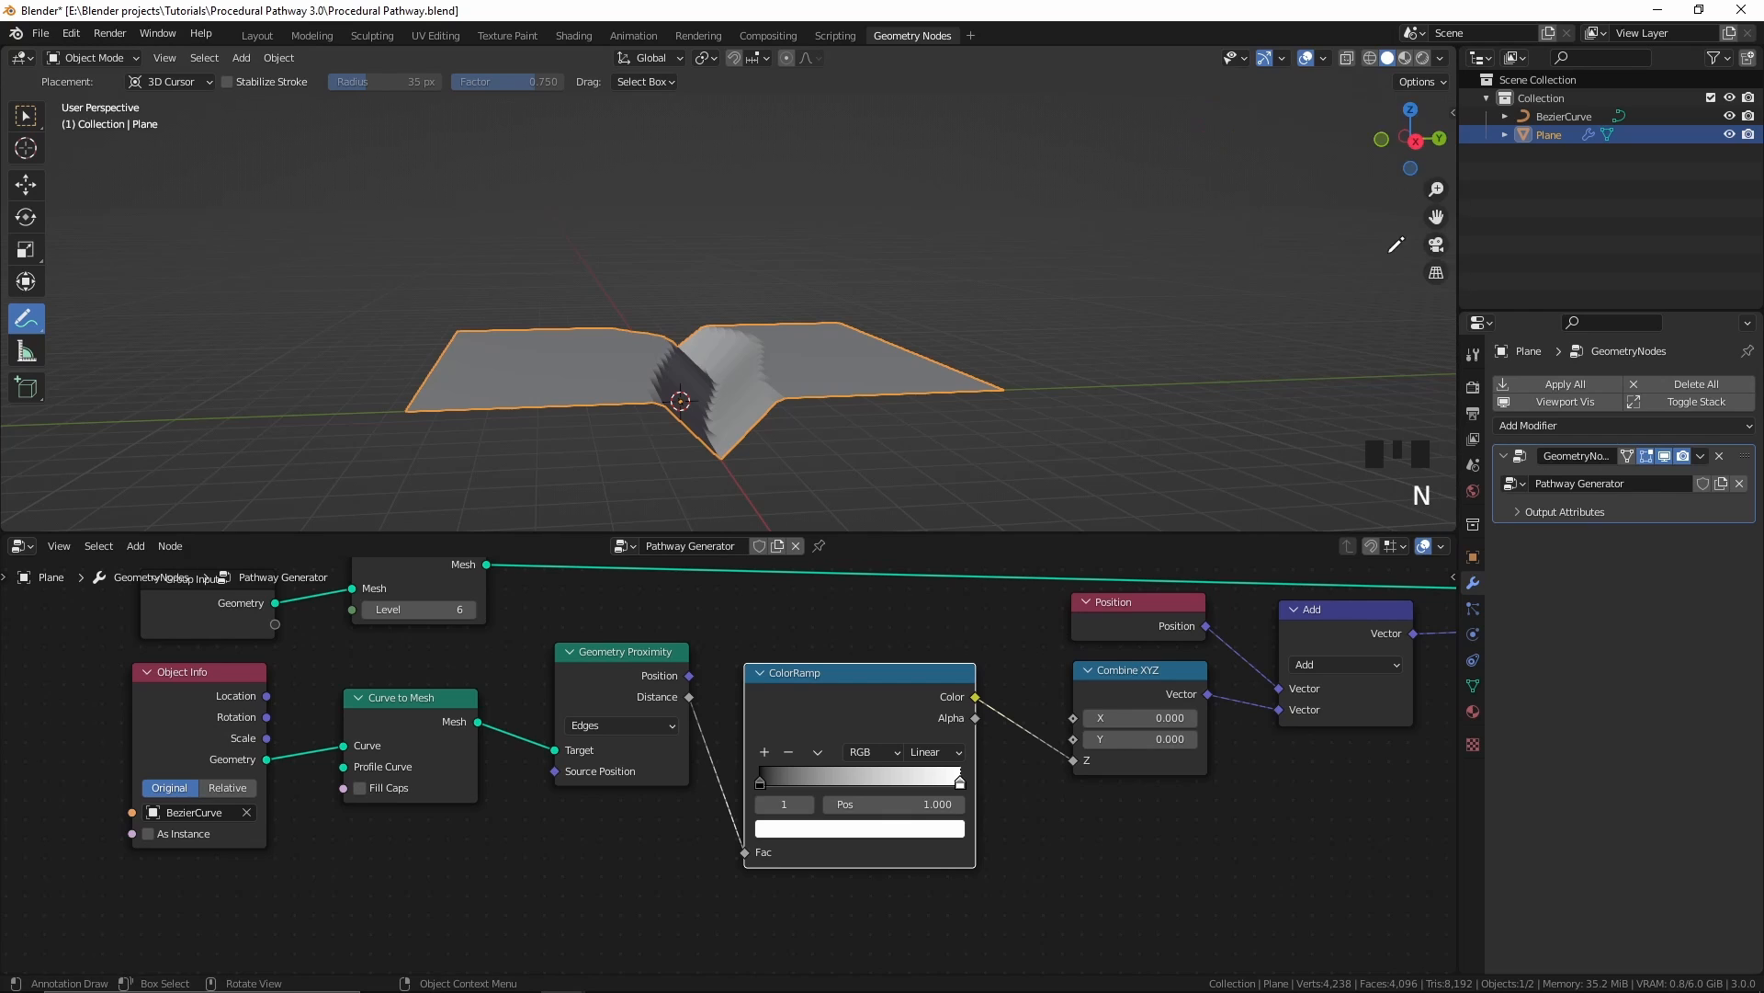
{"action": "key", "text": "w"}
Step: Select the ColorRamp's black stop at position 0.000 to examine its colour against the plane's displacement
{"action": "middle_click_drag", "start_coordinate": [695, 334], "coordinate": [700, 324]}
{"action": "scroll", "coordinate": [955, 787], "scroll_direction": "up", "scroll_amount": 3}
{"action": "middle_click_drag", "start_coordinate": [949, 792], "coordinate": [911, 786]}
{"action": "scroll", "coordinate": [742, 349], "scroll_direction": "up", "scroll_amount": 1}
{"action": "left_click", "coordinate": [735, 811]}
{"action": "mouse_move", "coordinate": [728, 783]}
{"action": "left_mouse_down"}
{"action": "mouse_move", "coordinate": [910, 780]}
{"action": "mouse_move", "coordinate": [726, 782]}
{"action": "left_mouse_up"}
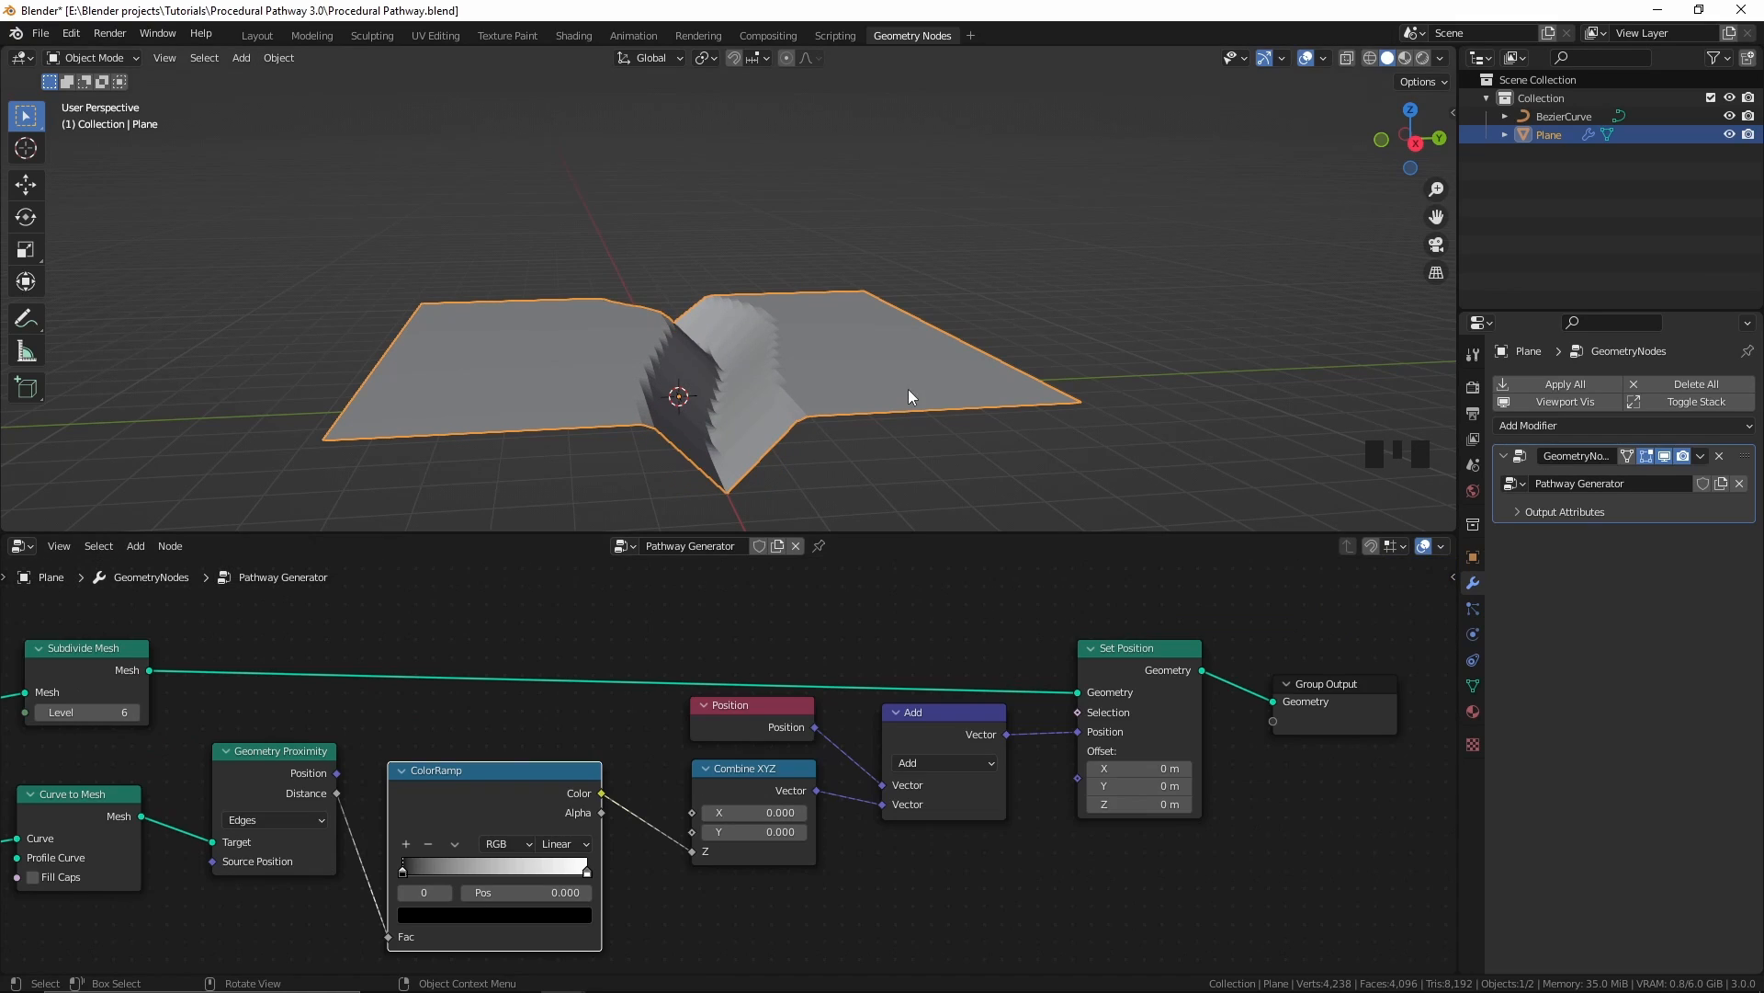
Step: Compare the plane's shape with the Add node's Vector output unlinked from and relinked to Set Position's Position input
{"action": "left_click_drag", "start_coordinate": [1071, 735], "coordinate": [1045, 730]}
{"action": "middle_click_drag", "start_coordinate": [686, 353], "coordinate": [698, 312], "text": "shift"}
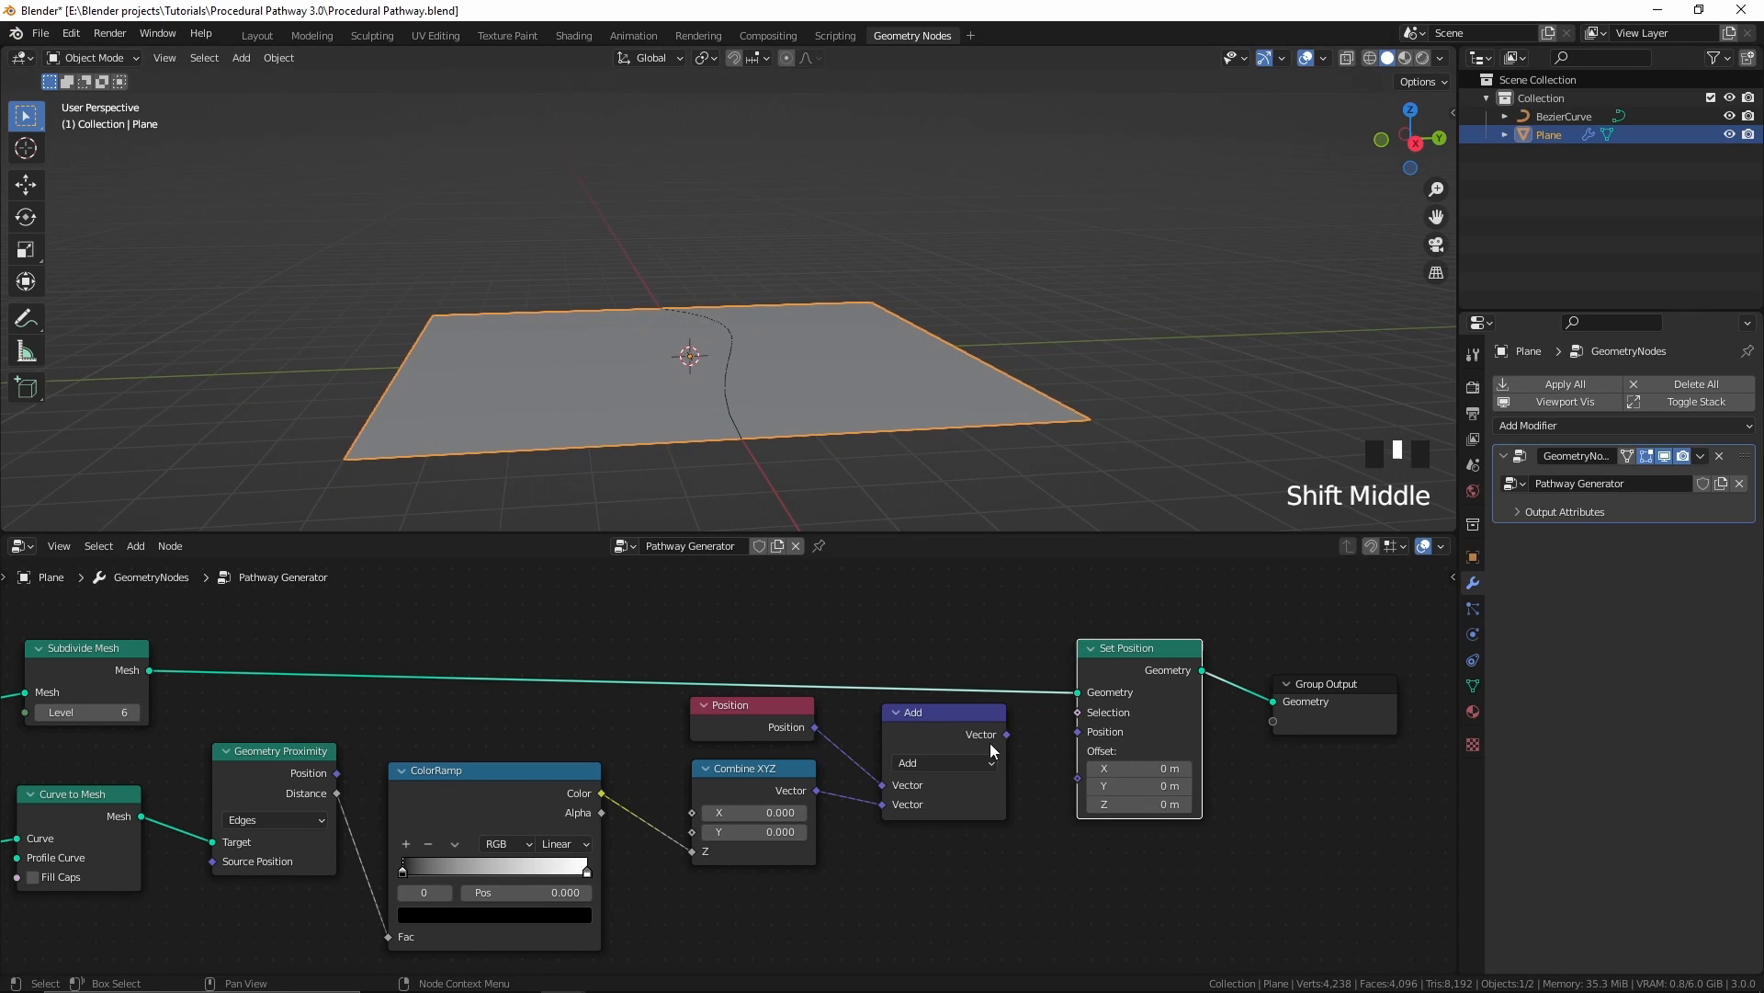
{"action": "left_click_drag", "start_coordinate": [1007, 734], "coordinate": [1099, 739]}
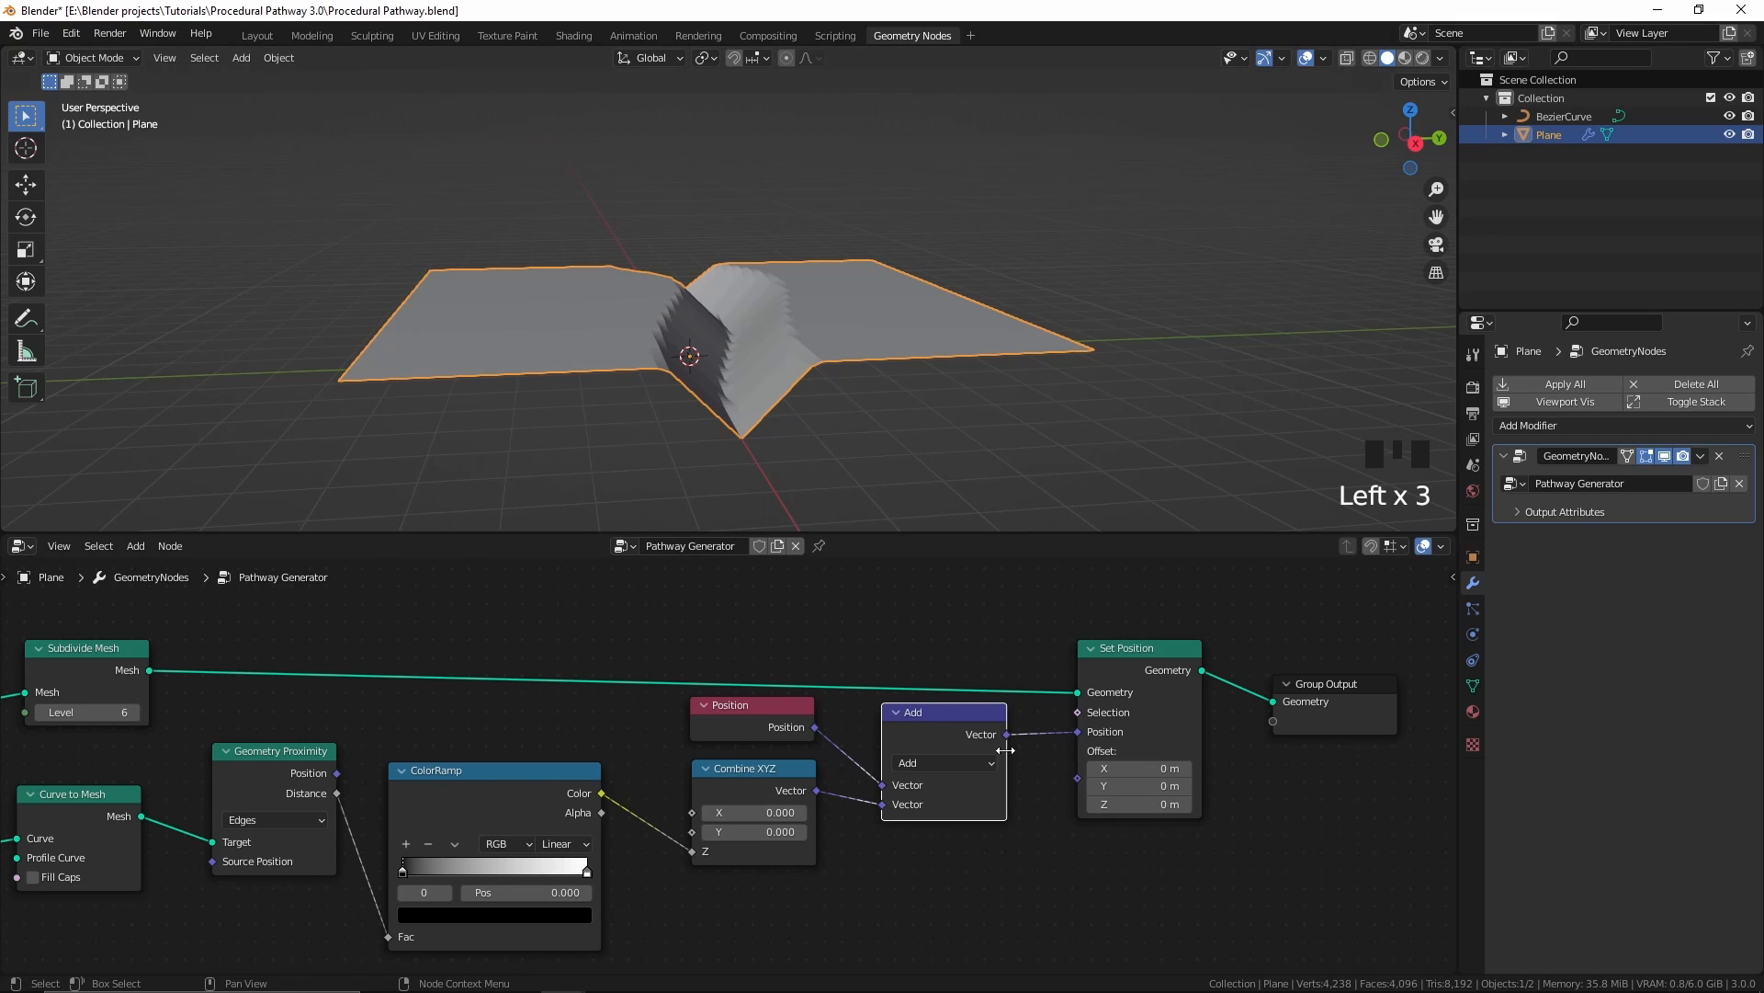
Step: Change the Add vector math node's operation to Subtract and save the file
{"action": "middle_click_drag", "start_coordinate": [994, 756], "coordinate": [901, 733]}
{"action": "scroll", "coordinate": [923, 733], "scroll_direction": "up", "scroll_amount": 2}
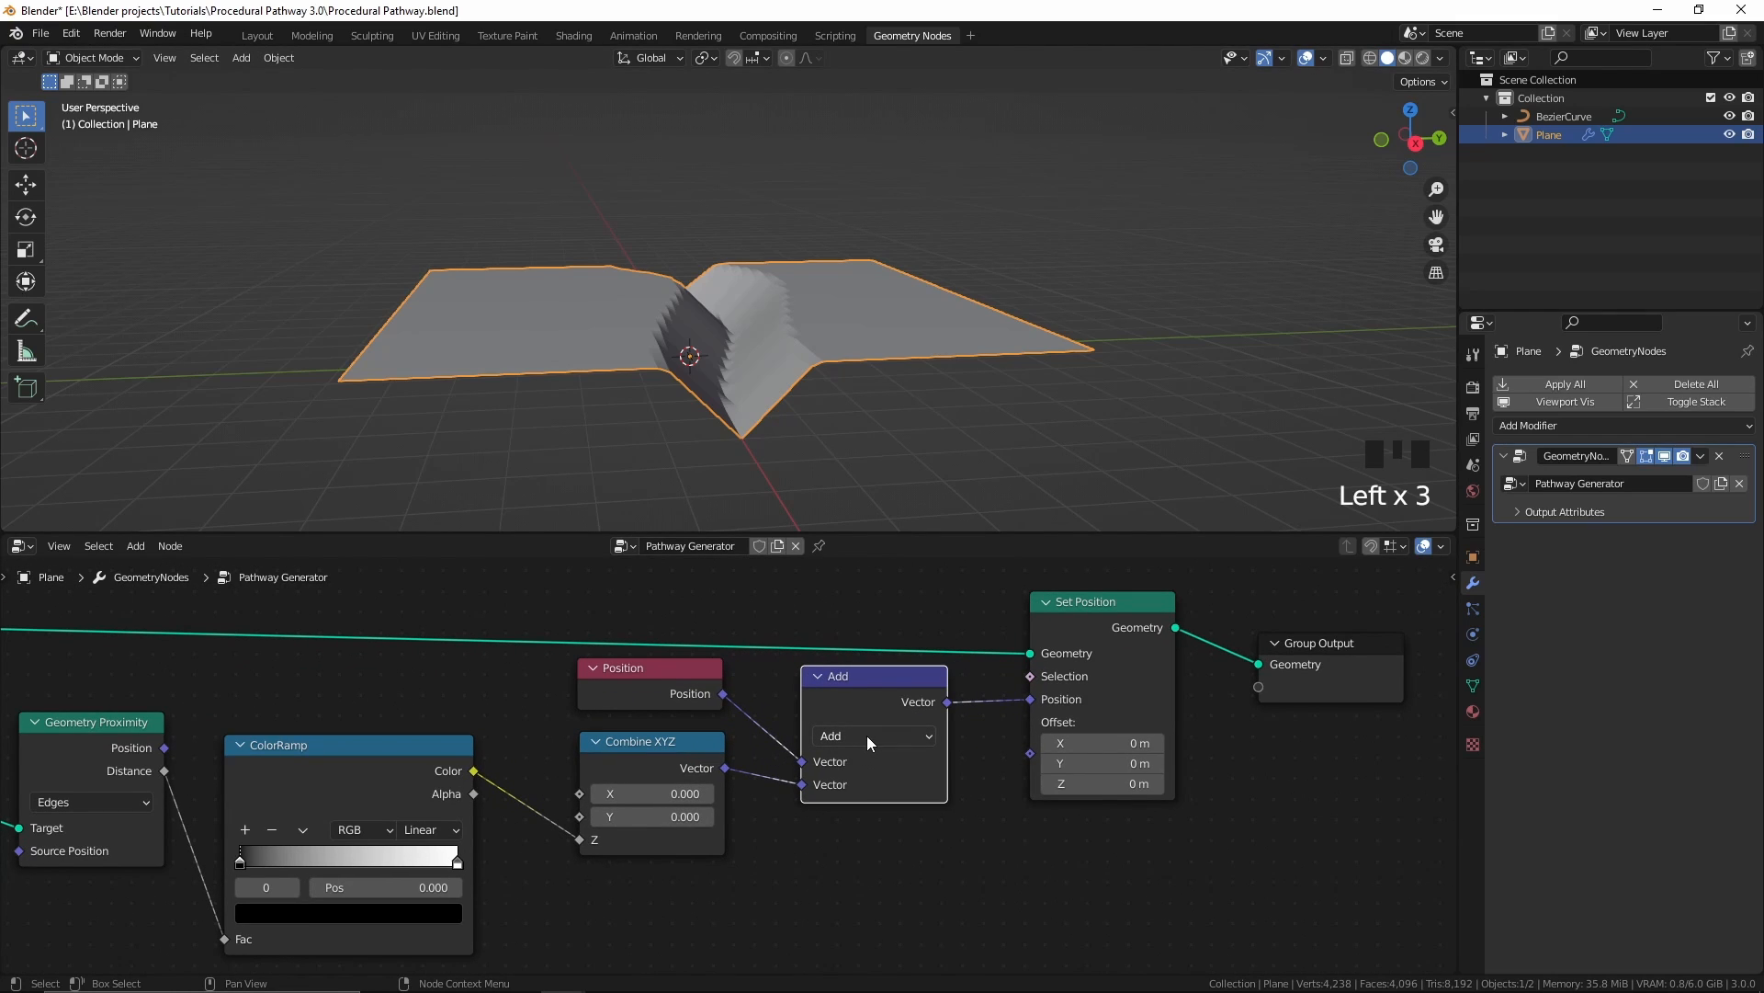
{"action": "middle_click_drag", "start_coordinate": [211, 754], "coordinate": [217, 753]}
{"action": "middle_click_drag", "start_coordinate": [824, 790], "coordinate": [810, 802]}
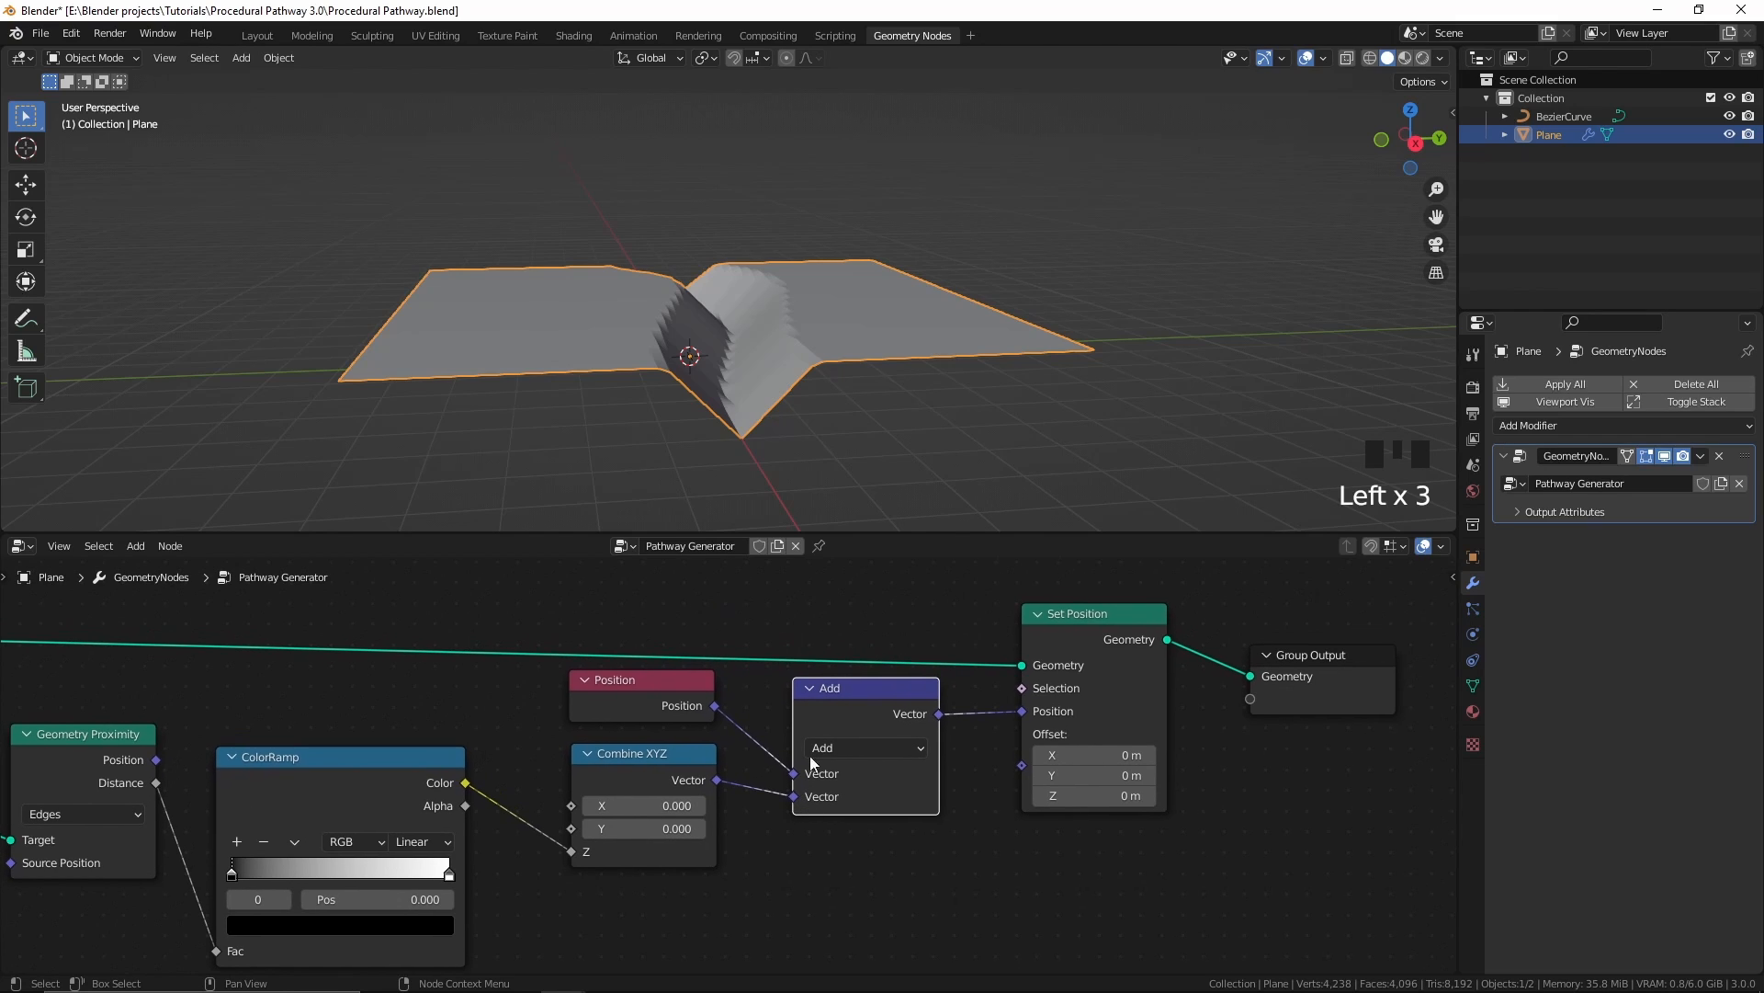
{"action": "left_click", "coordinate": [863, 746]}
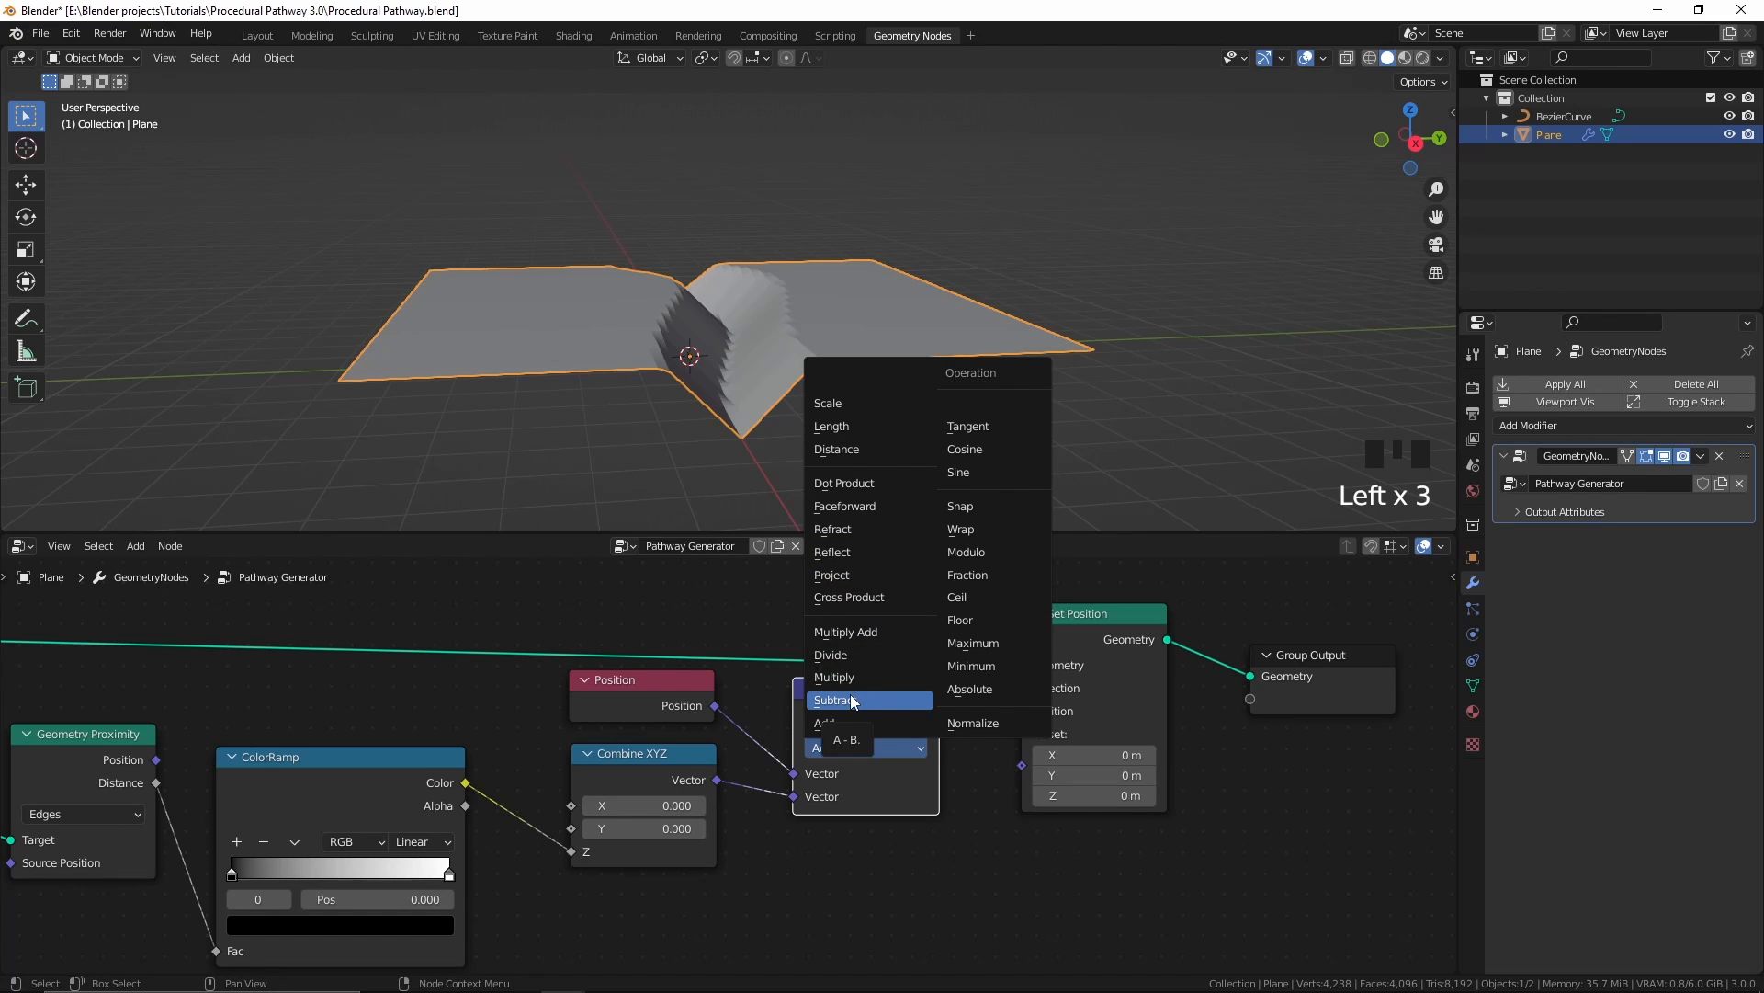
{"action": "left_click", "coordinate": [854, 701]}
{"action": "scroll", "coordinate": [886, 484], "scroll_direction": "down", "scroll_amount": 2}
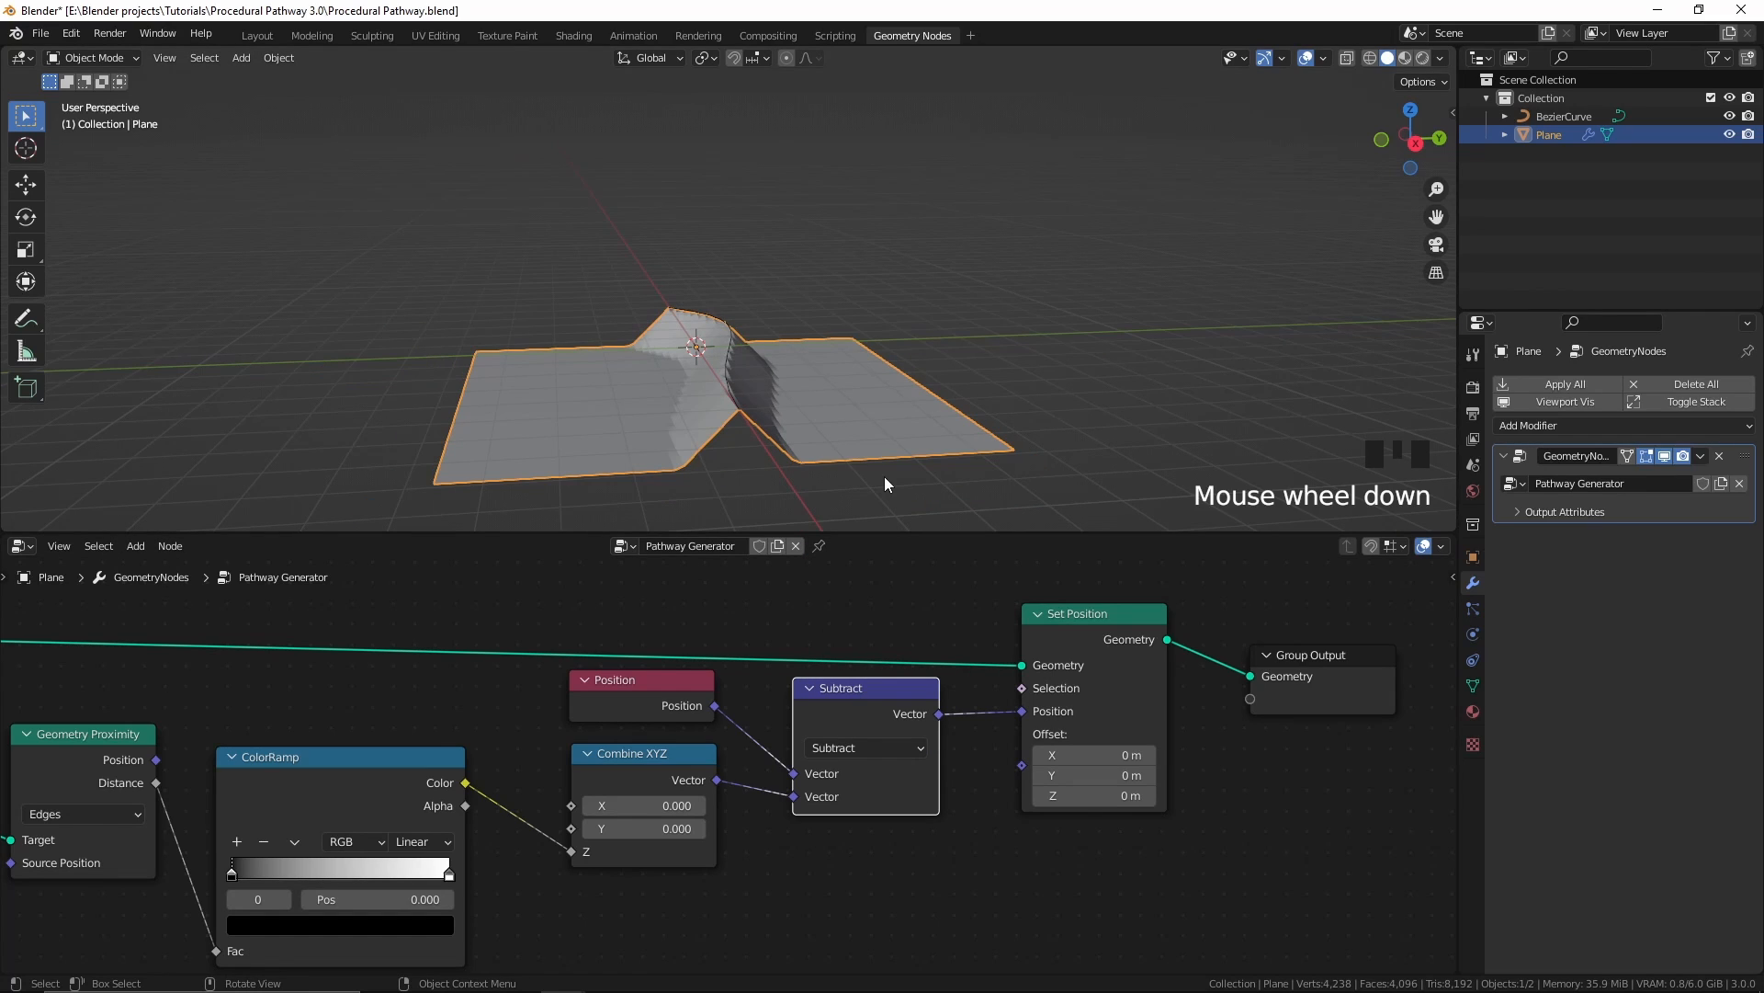
{"action": "key", "text": "ctrl+s"}
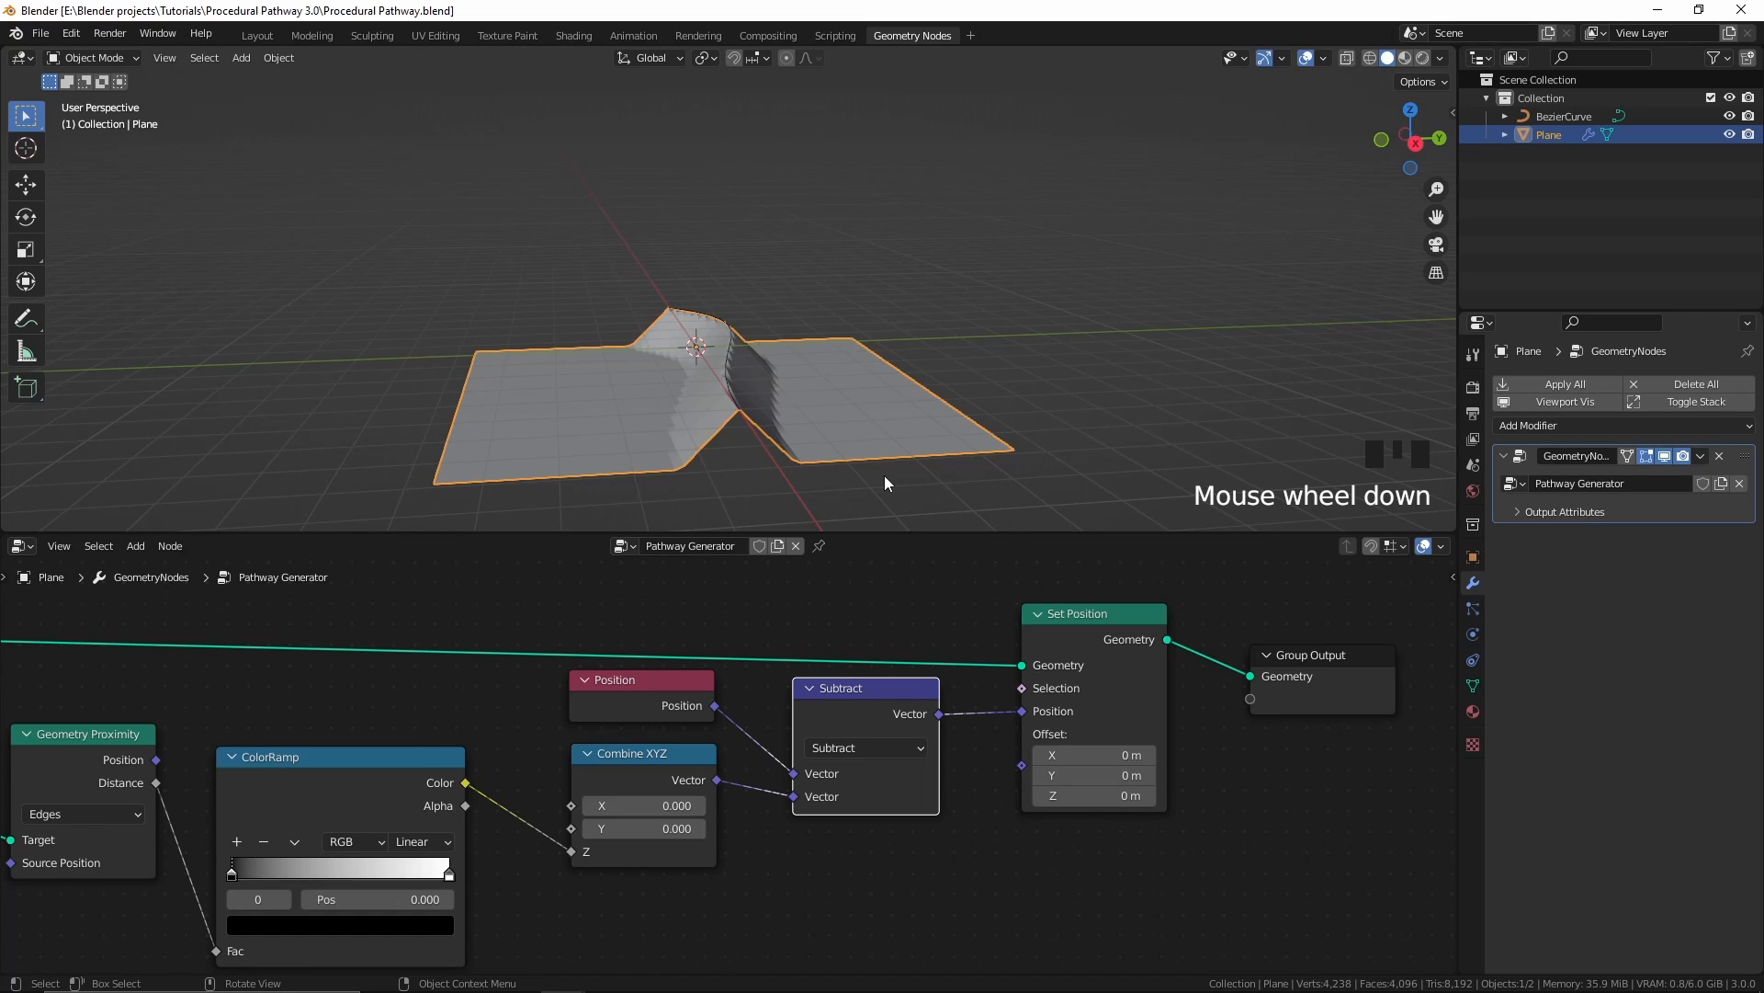
Step: Link the ColorRamp's Color output to a new Group Output socket and expand the modifier's output attributes
{"action": "scroll", "coordinate": [542, 736], "scroll_direction": "down", "scroll_amount": 2}
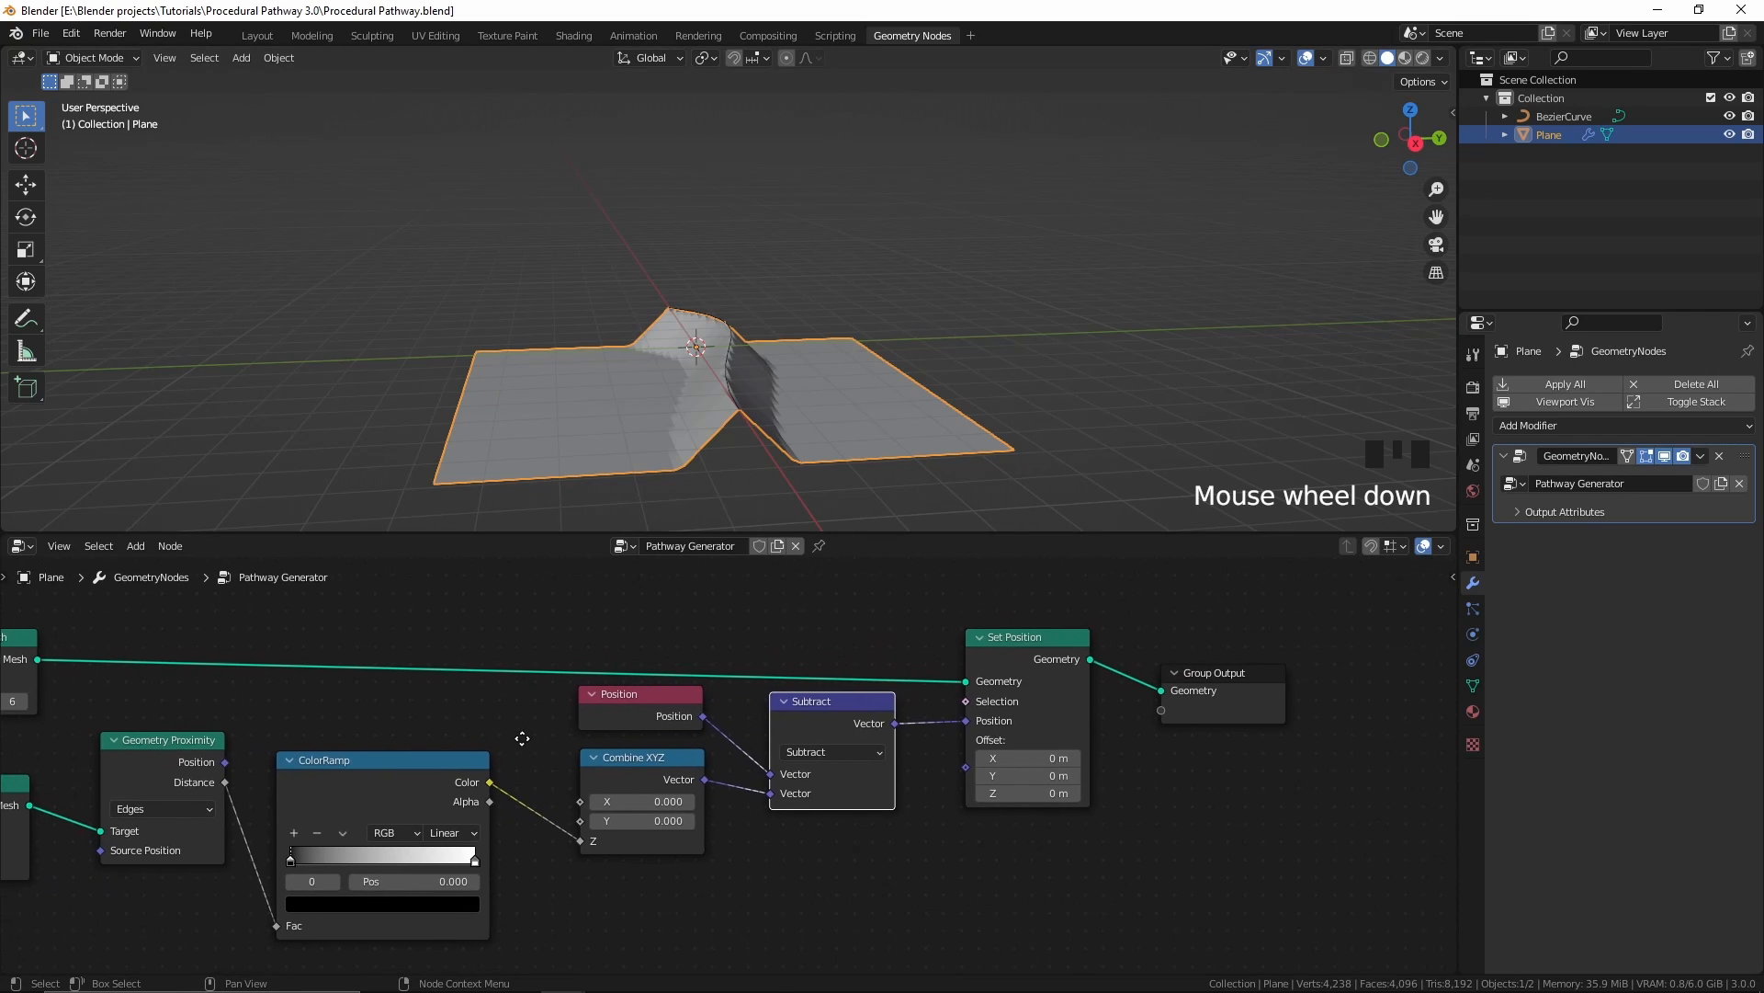
{"action": "left_click", "coordinate": [470, 792]}
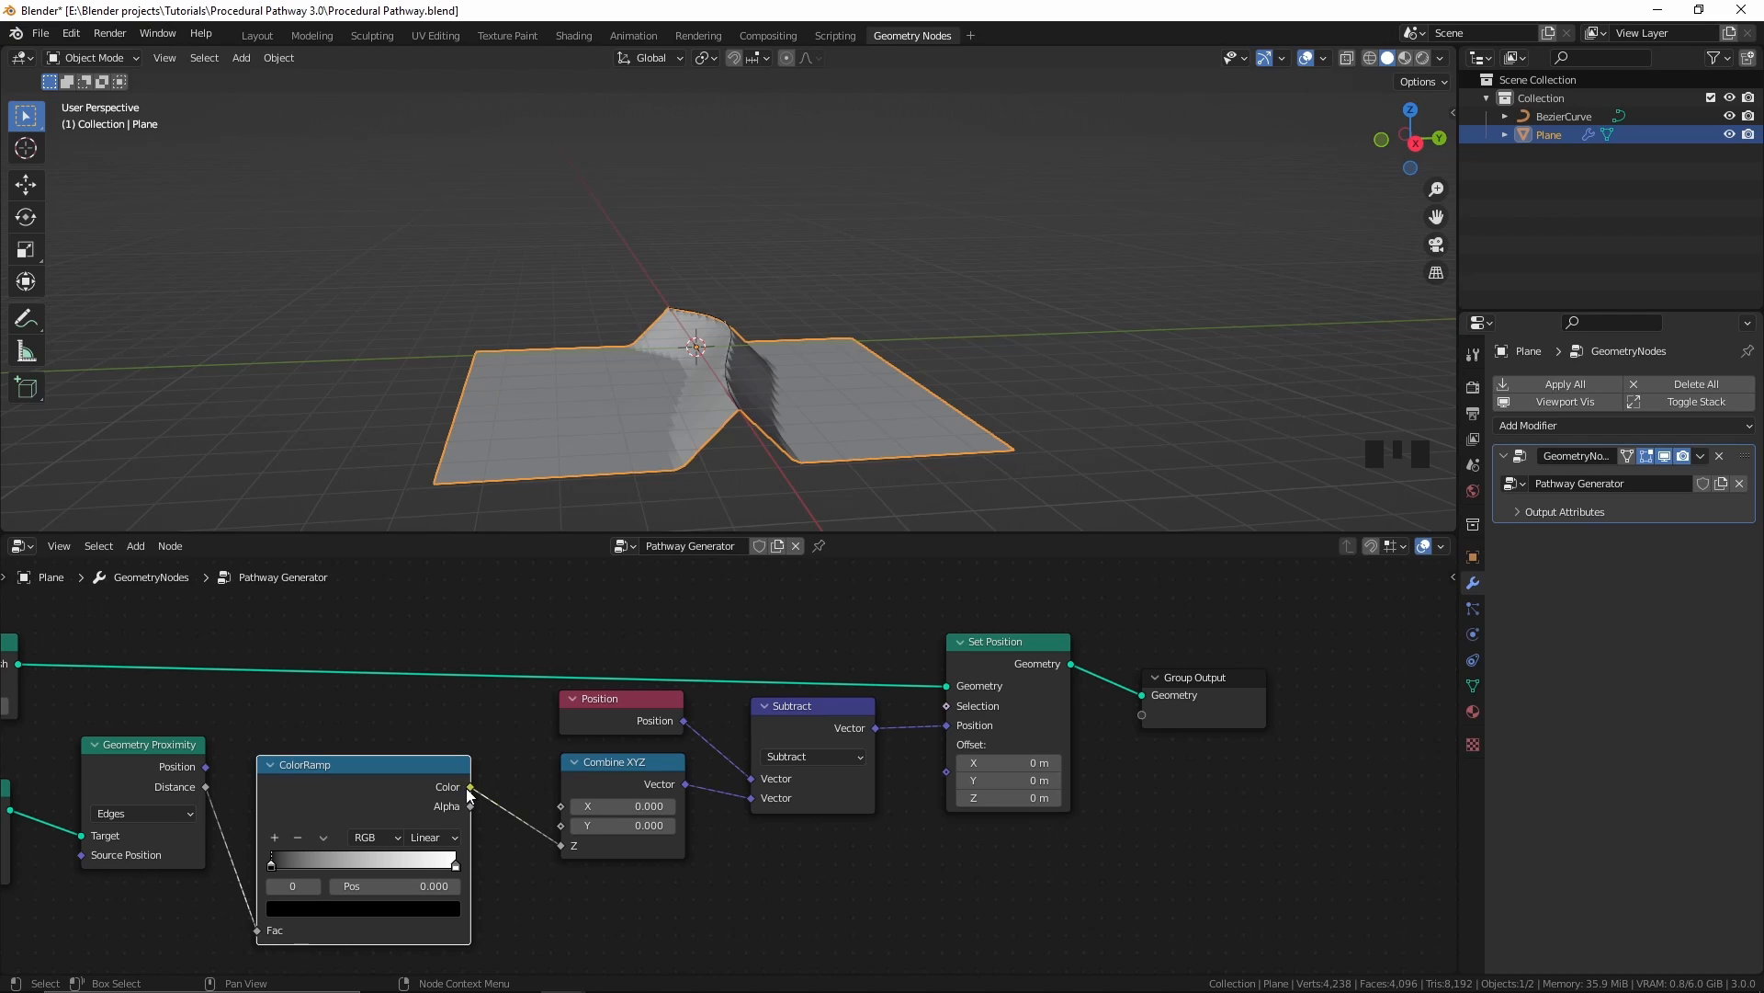
{"action": "left_click_drag", "start_coordinate": [470, 788], "coordinate": [1145, 714]}
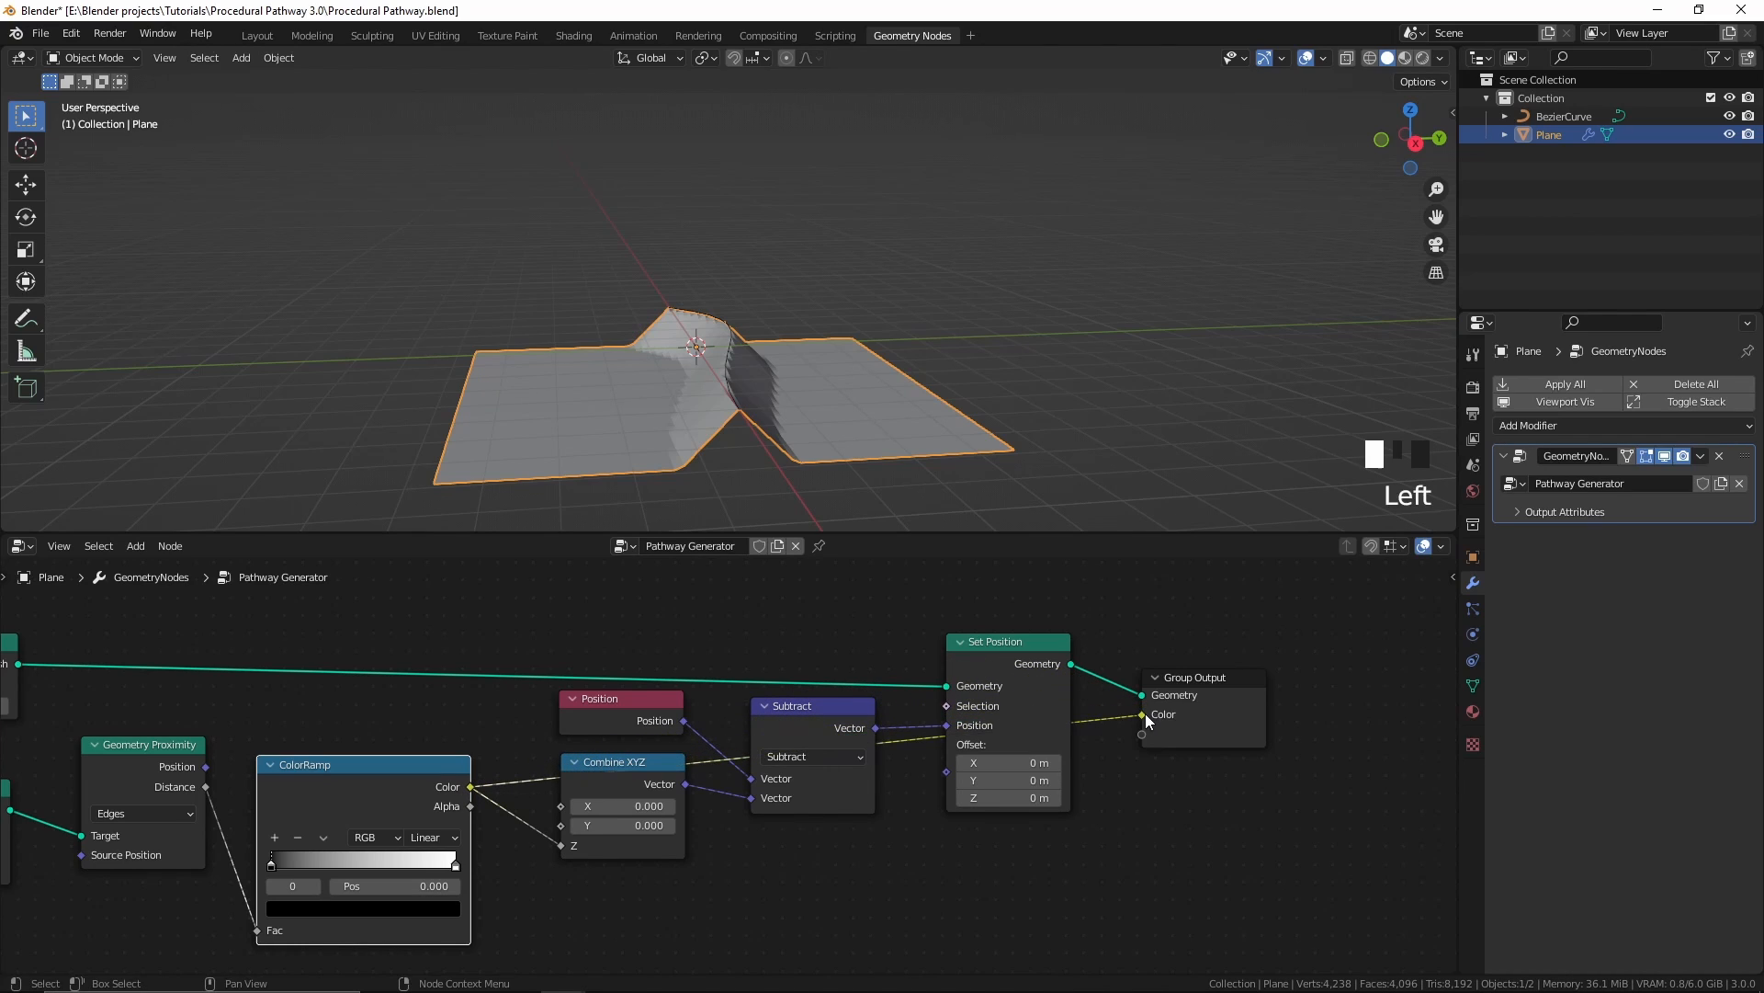
{"action": "left_click", "coordinate": [1531, 513]}
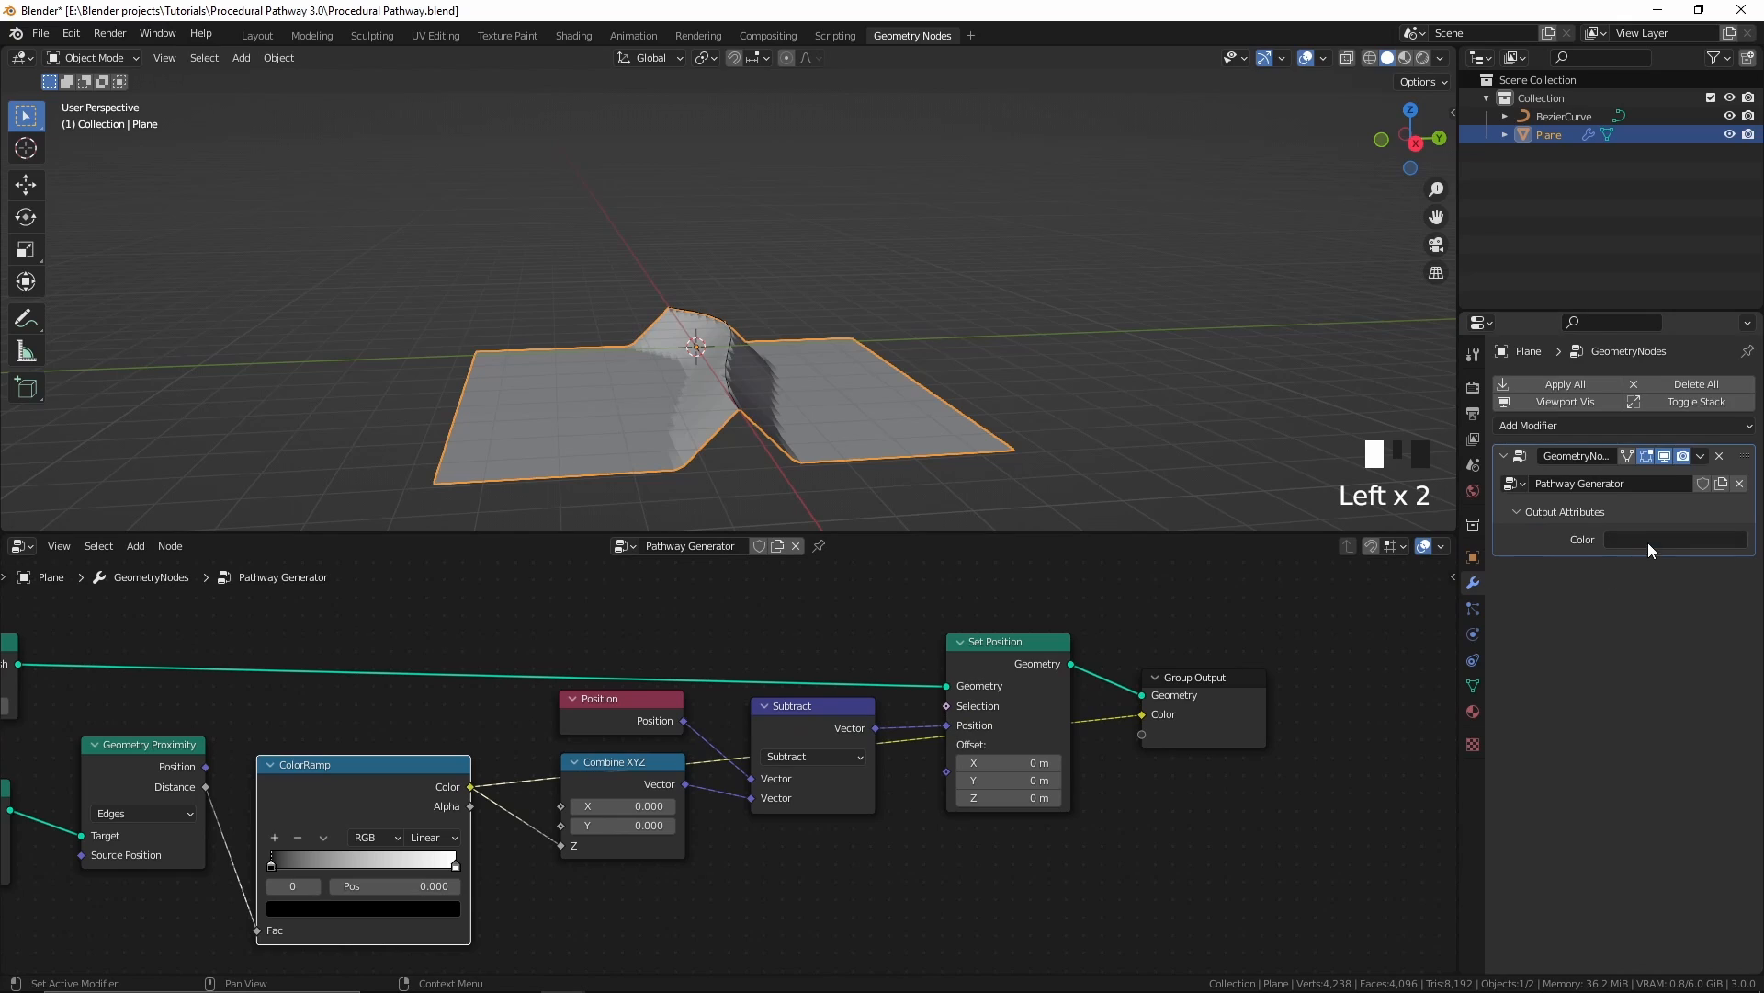
{"action": "left_click", "coordinate": [1650, 544]}
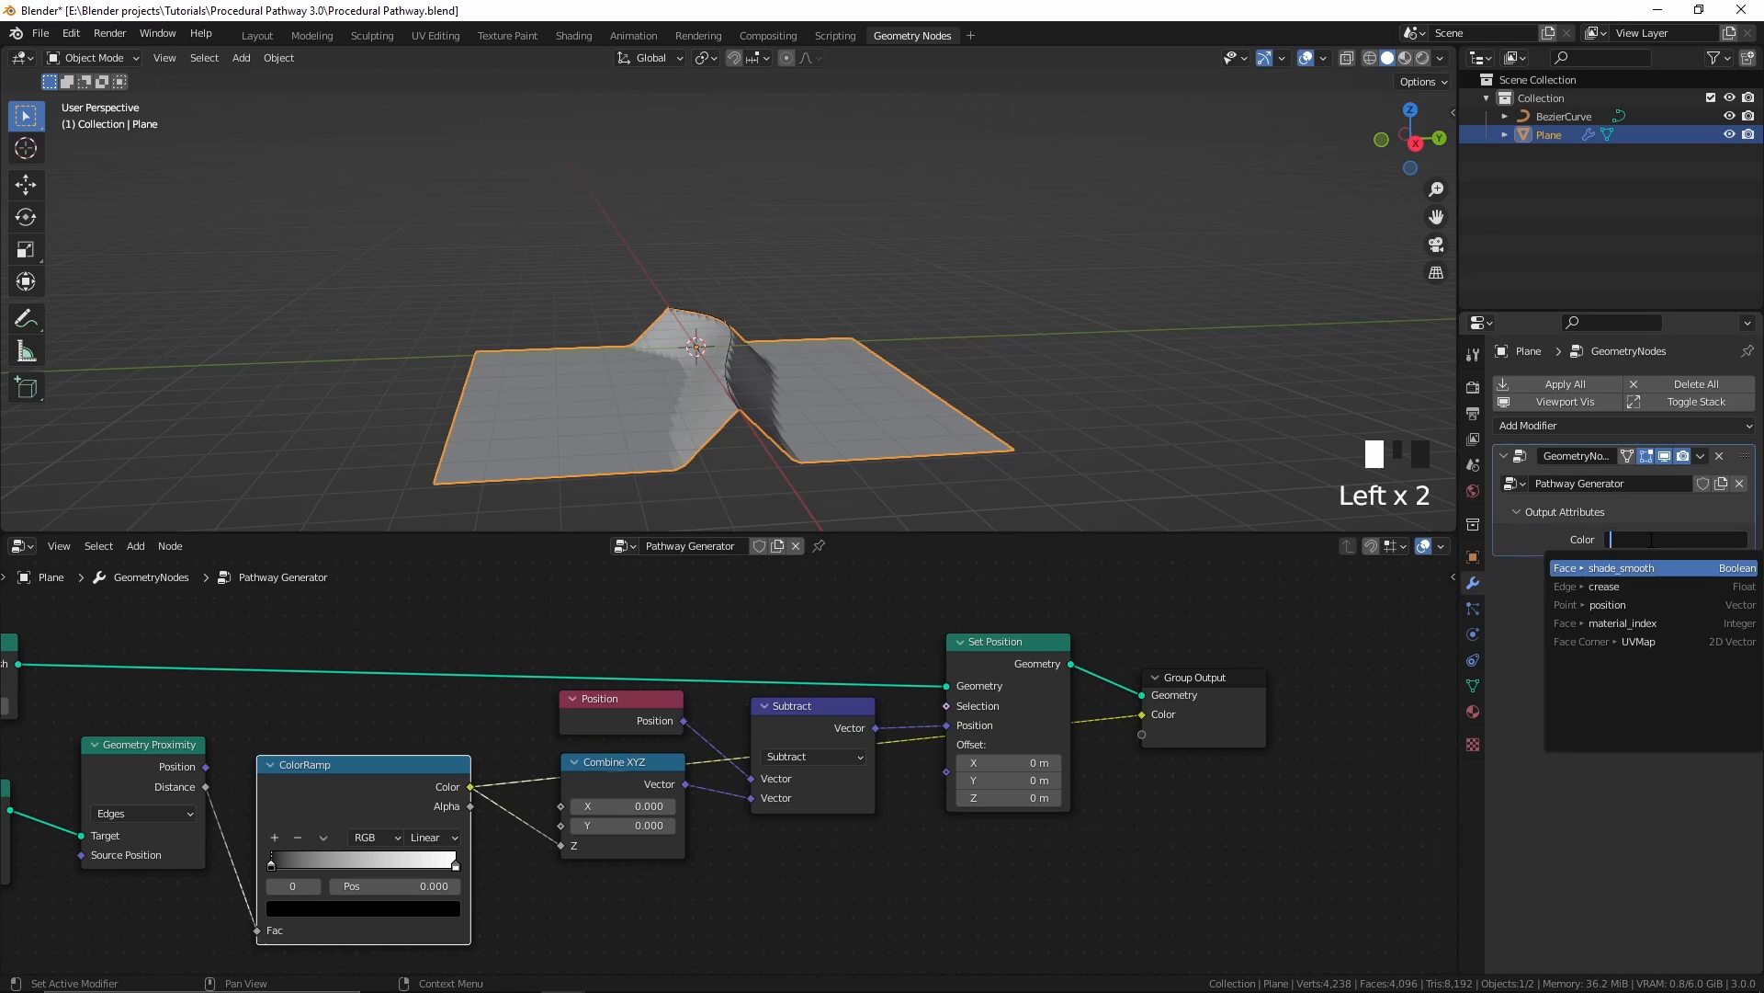
{"action": "left_click", "coordinate": [1626, 623]}
Step: Add a vertex group named Path to the plane
{"action": "left_click", "coordinate": [1478, 682]}
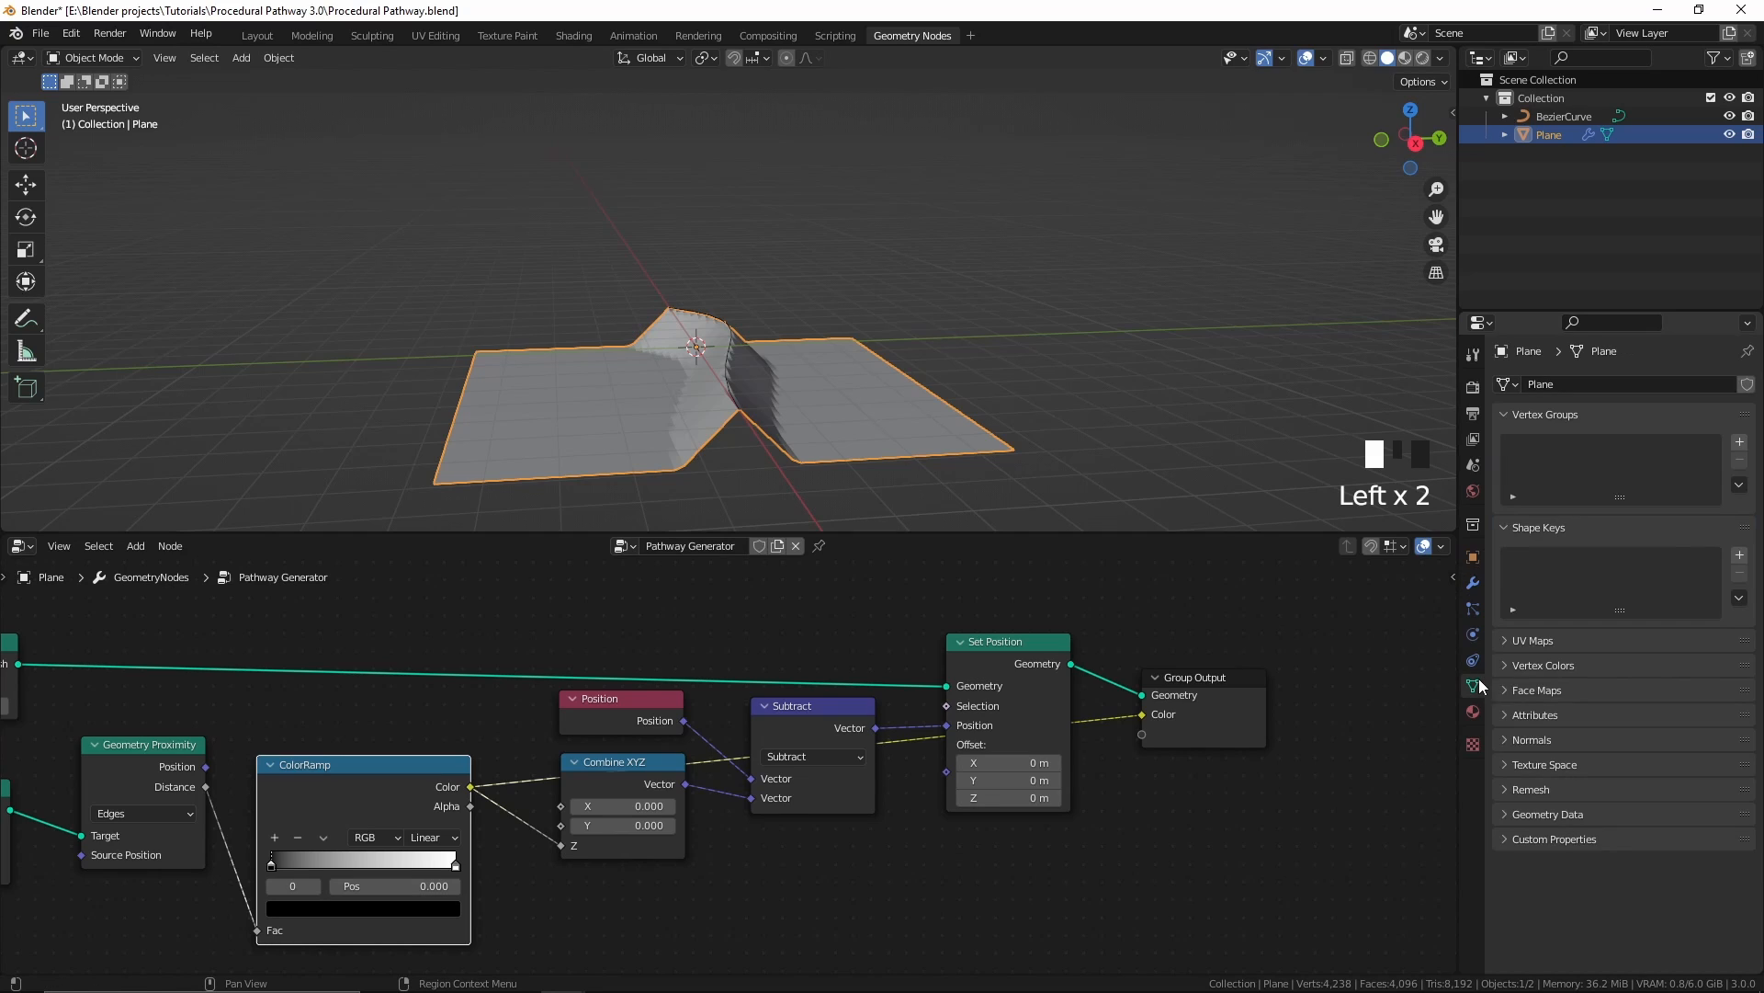
{"action": "left_click", "coordinate": [1739, 441]}
{"action": "double_click", "coordinate": [1588, 447]}
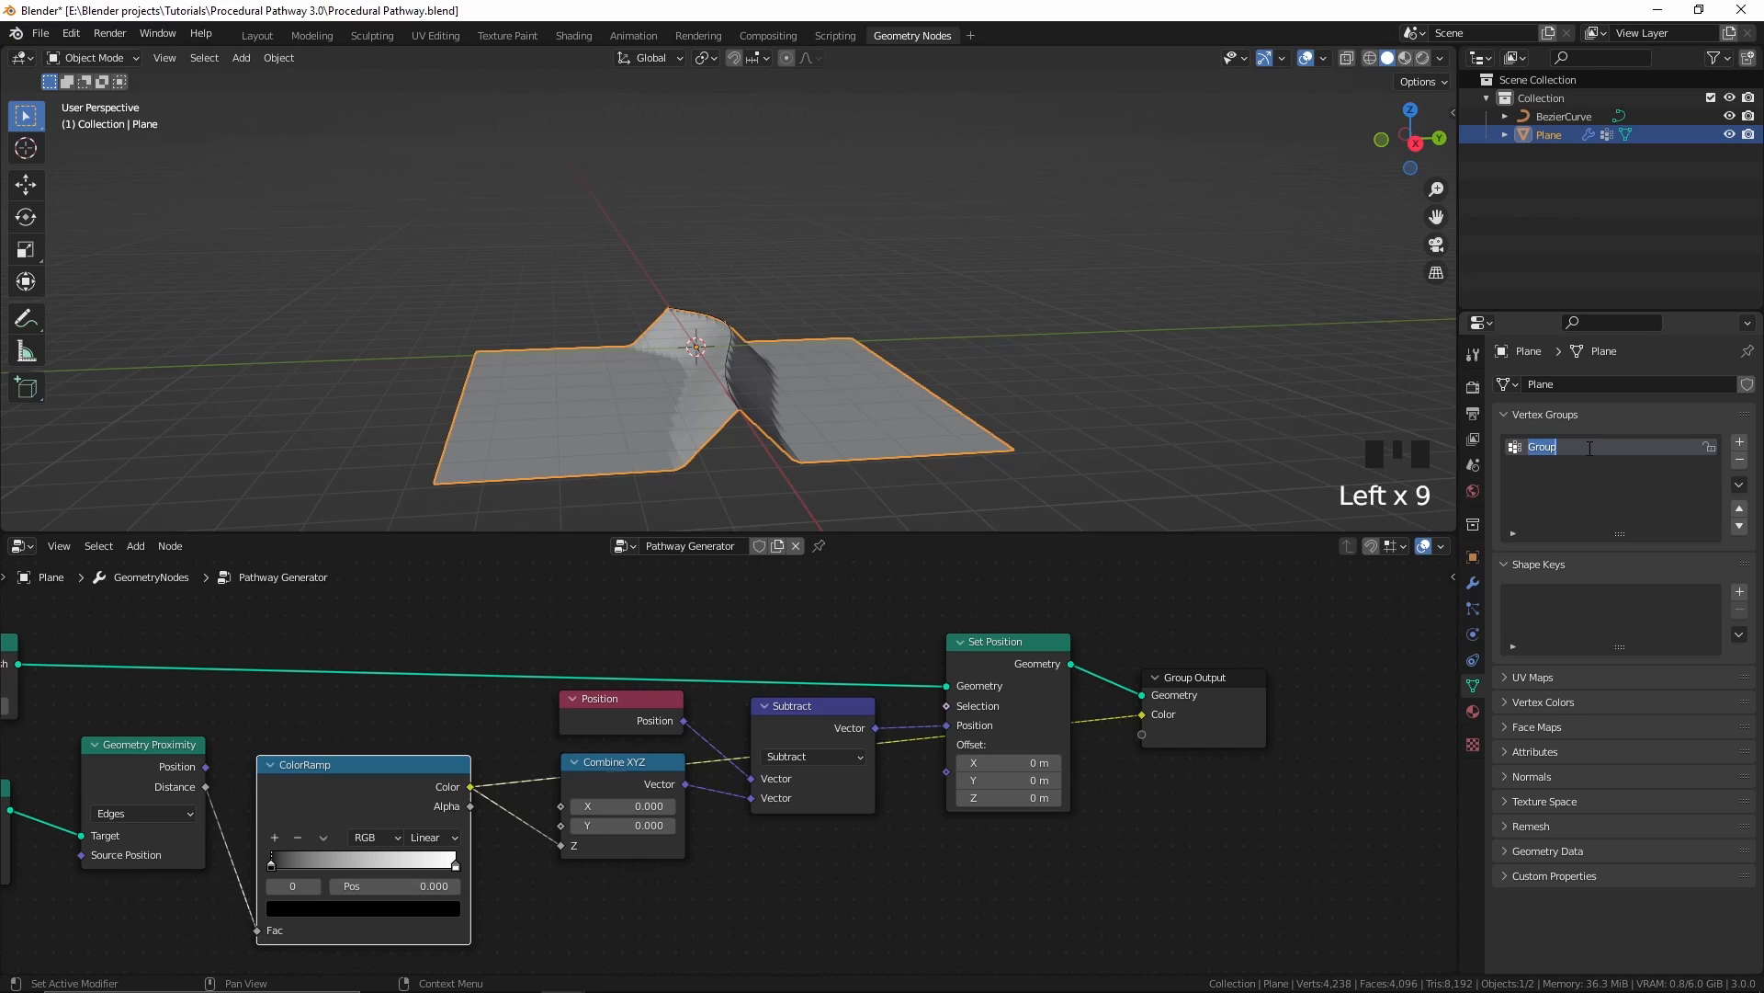
{"action": "type", "text": "Path"}
{"action": "left_click", "coordinate": [1587, 488]}
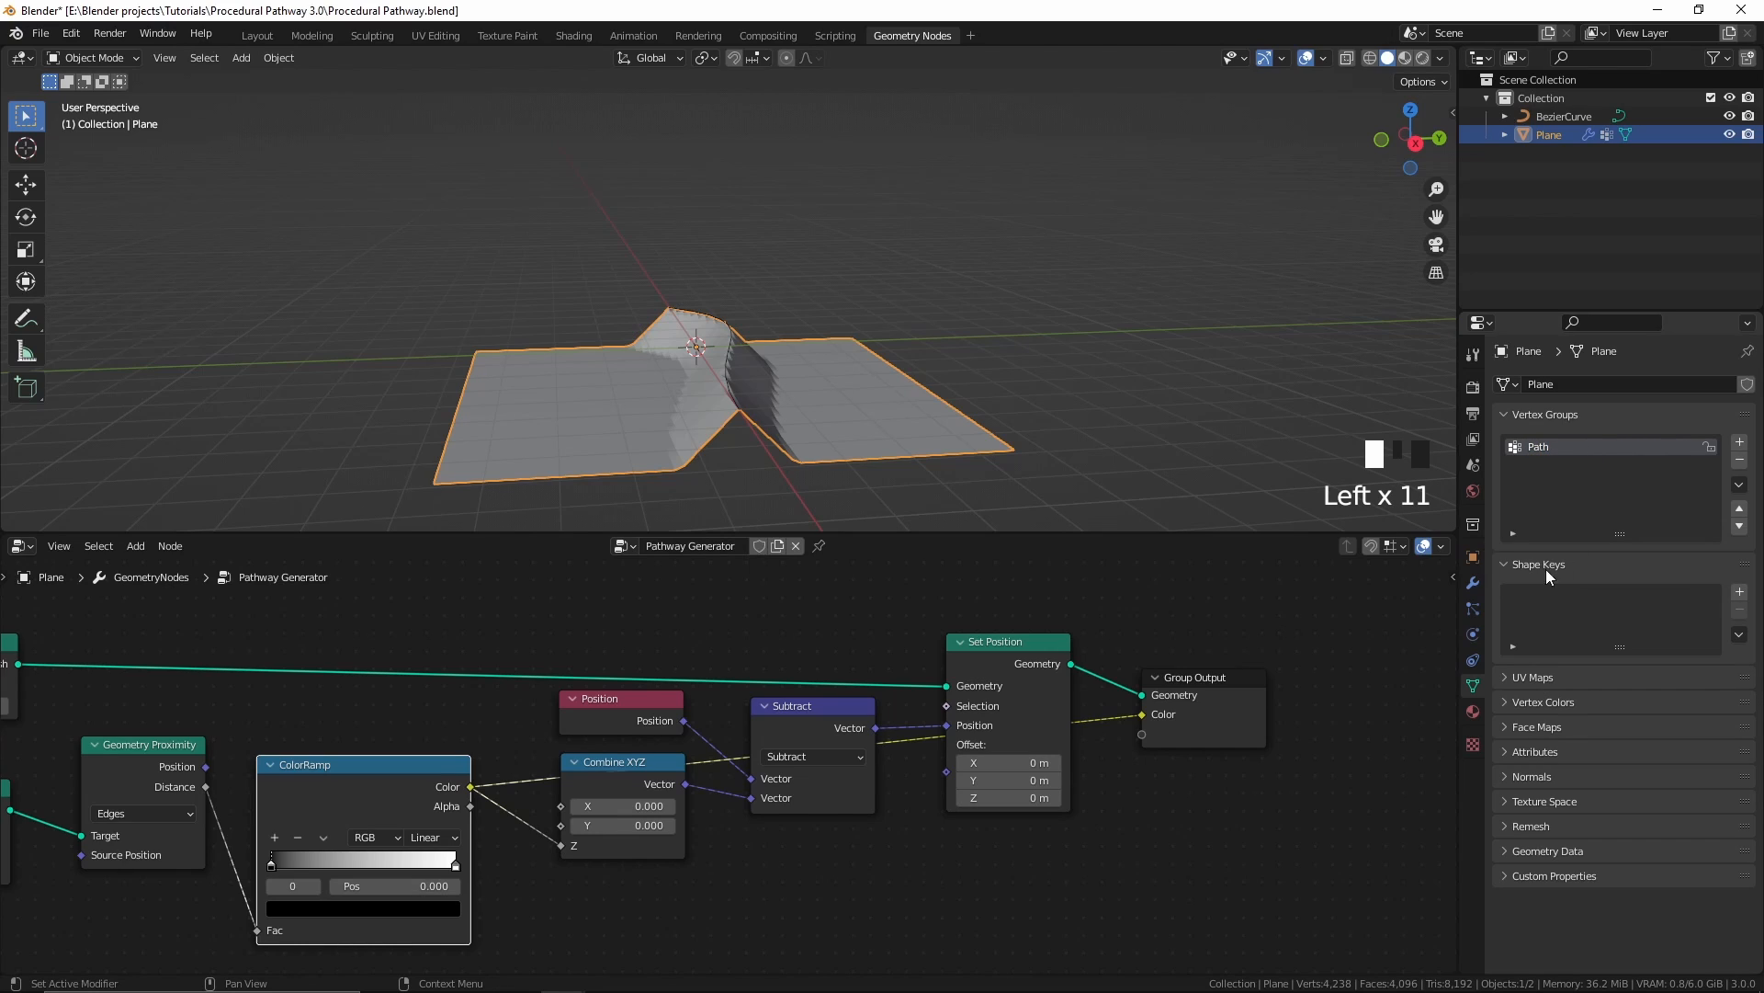
Step: Assign the Path vertex group to the modifier's Color output attribute
{"action": "left_click", "coordinate": [1472, 582]}
{"action": "left_click", "coordinate": [1619, 537]}
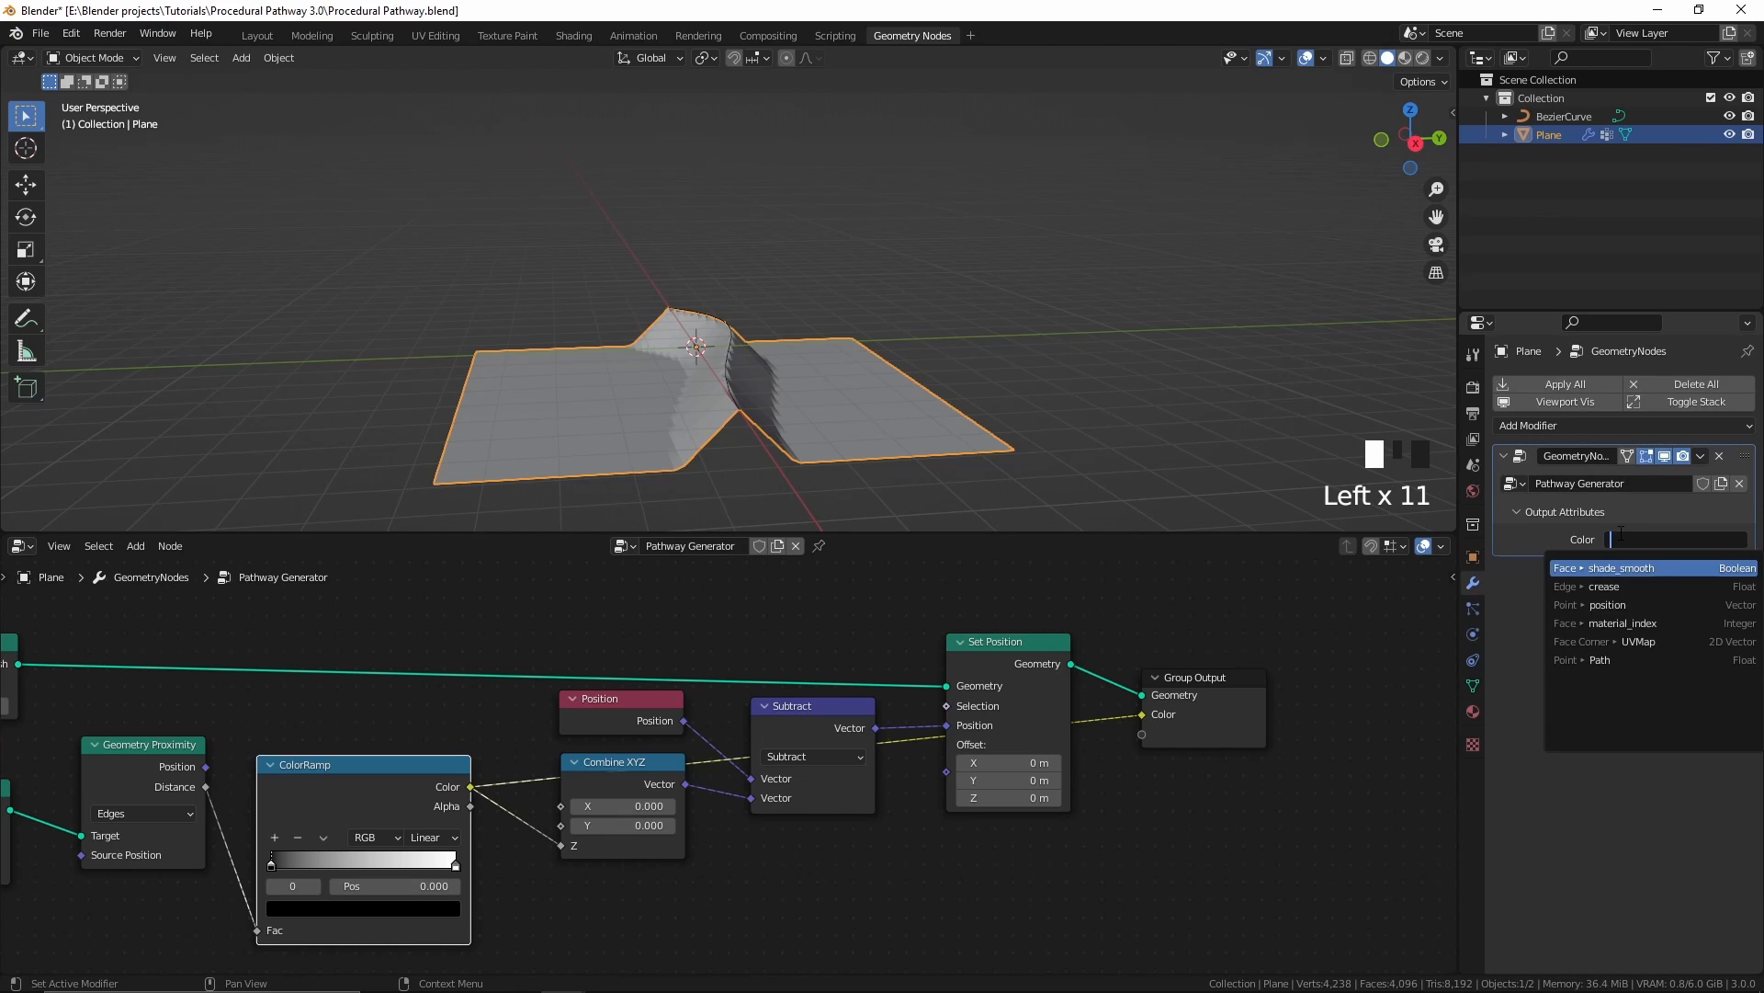
{"action": "left_click", "coordinate": [1615, 658]}
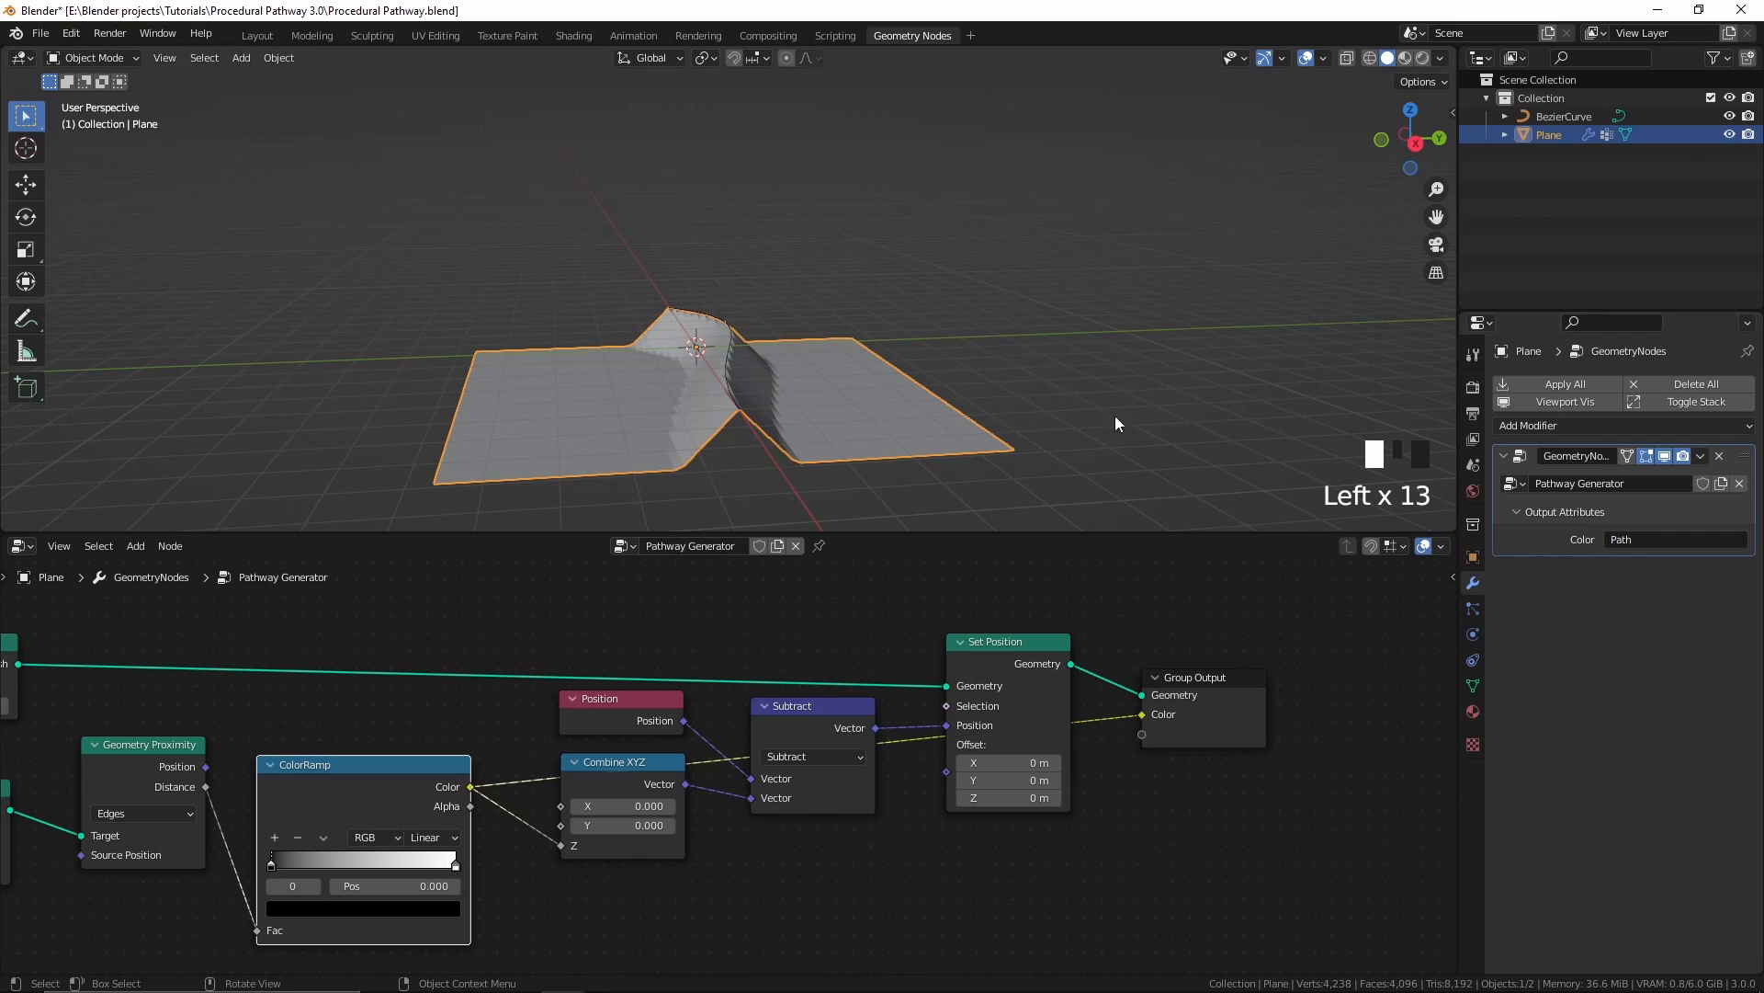
Step: Switch the plane to Weight Paint mode to inspect the Path vertex group's weights
{"action": "middle_click_drag", "start_coordinate": [1116, 415], "coordinate": [1186, 346]}
{"action": "key", "text": "ctrl+Tab"}
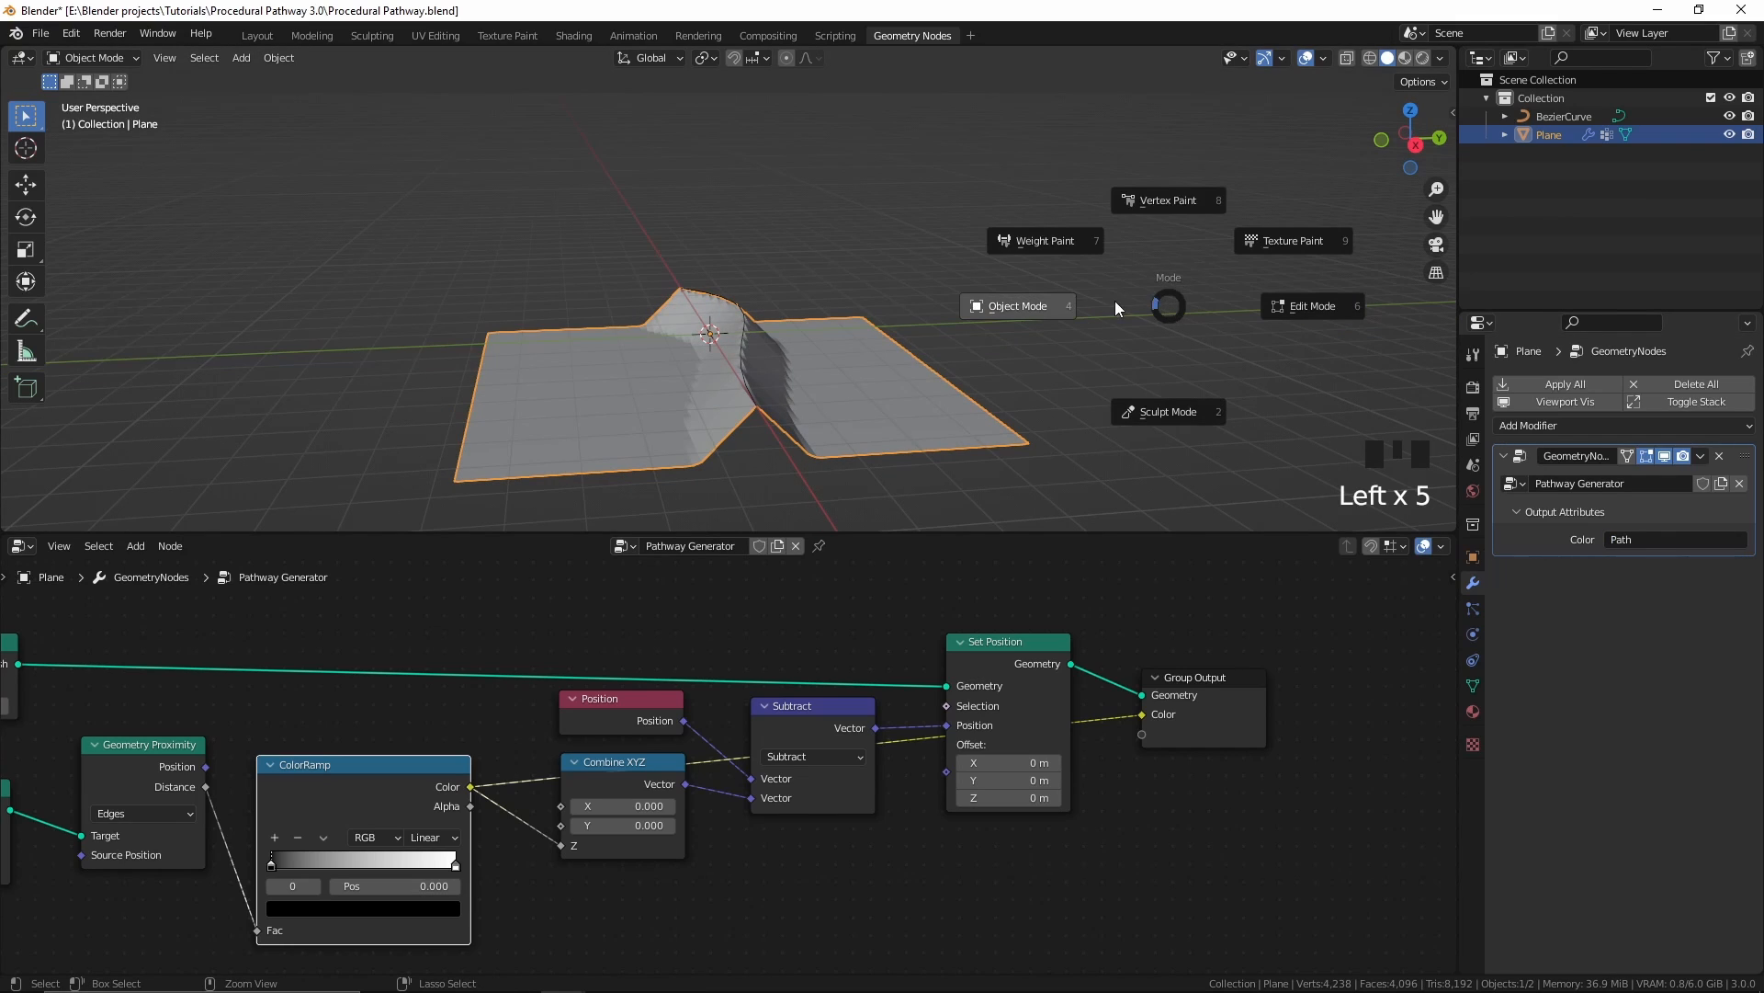
{"action": "left_click", "coordinate": [1021, 222]}
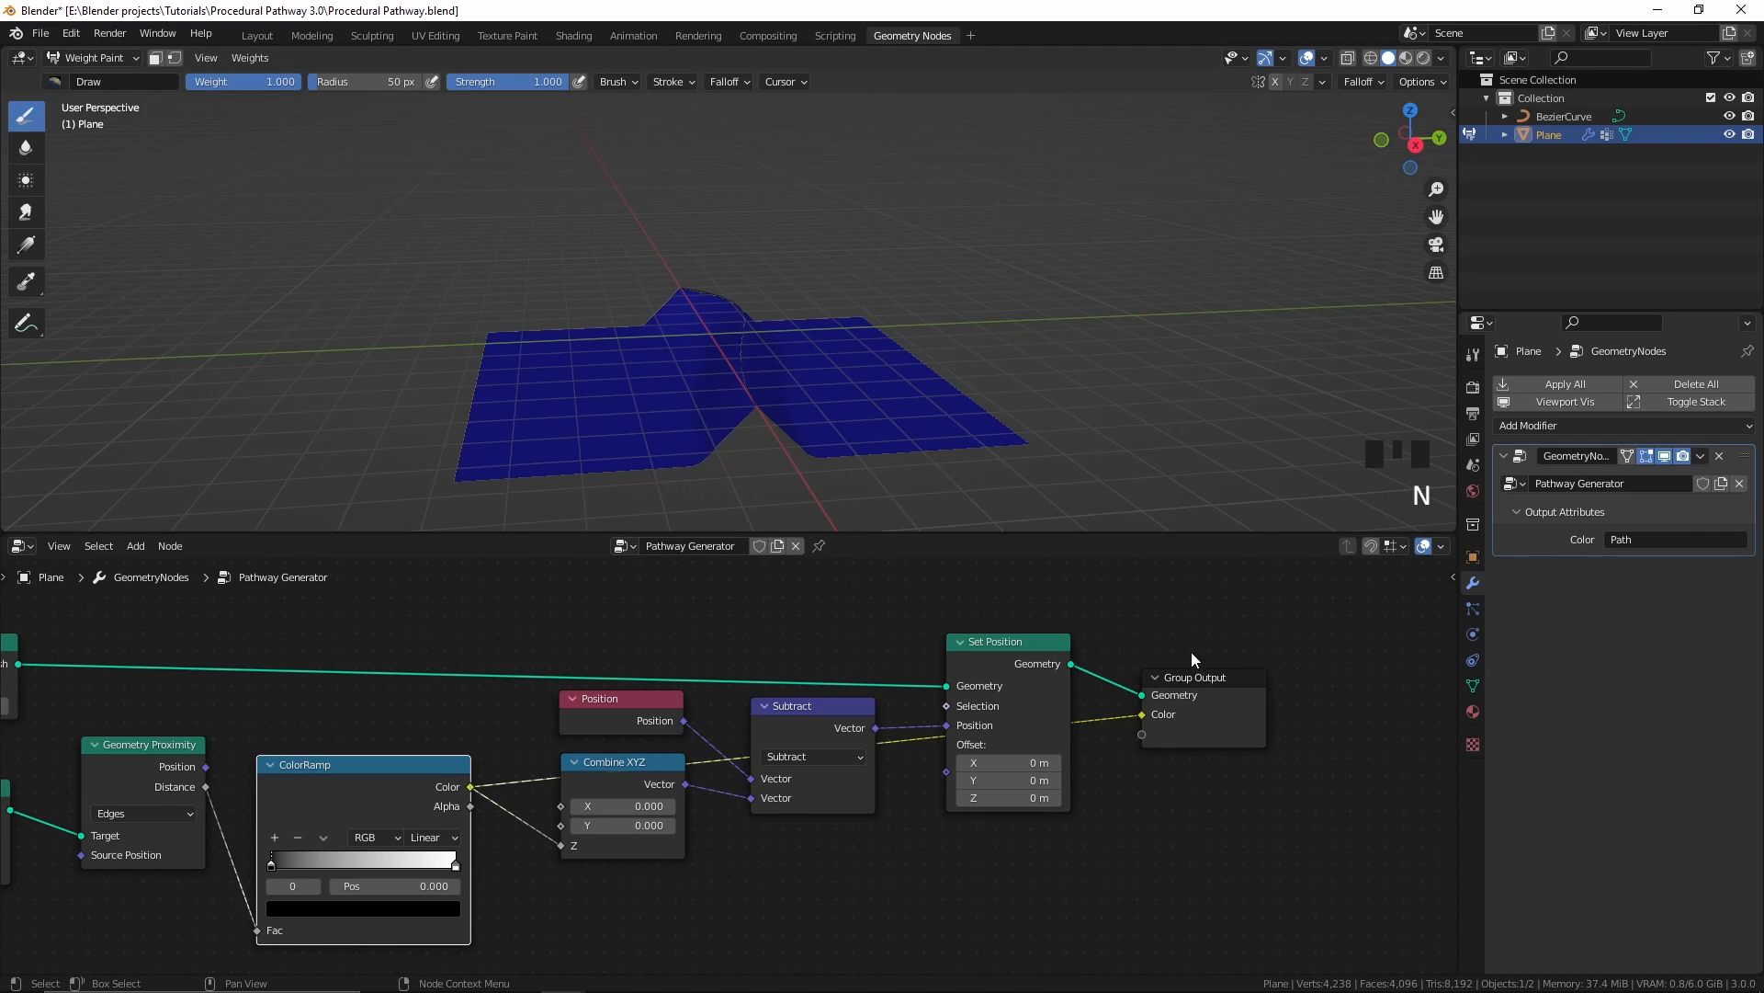
Step: Set the node group's Color output type to Float and save the file
{"action": "key", "text": "n"}
{"action": "left_click", "coordinate": [1446, 715]}
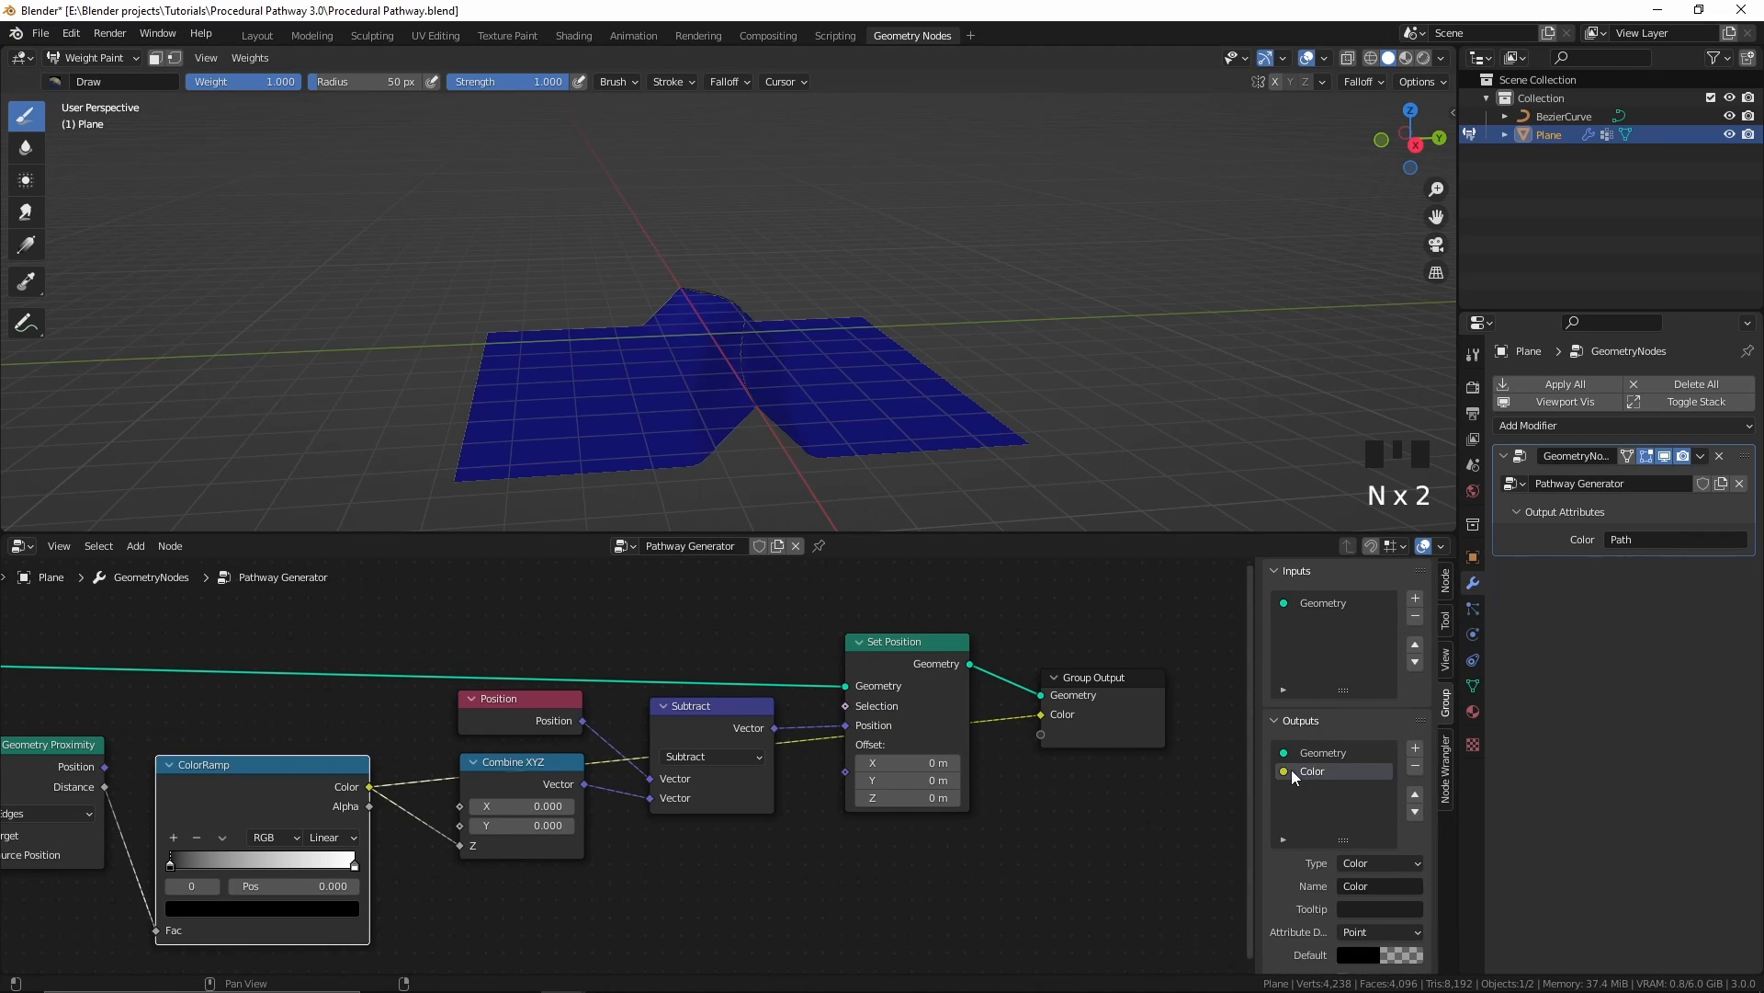
{"action": "left_click", "coordinate": [1344, 863]}
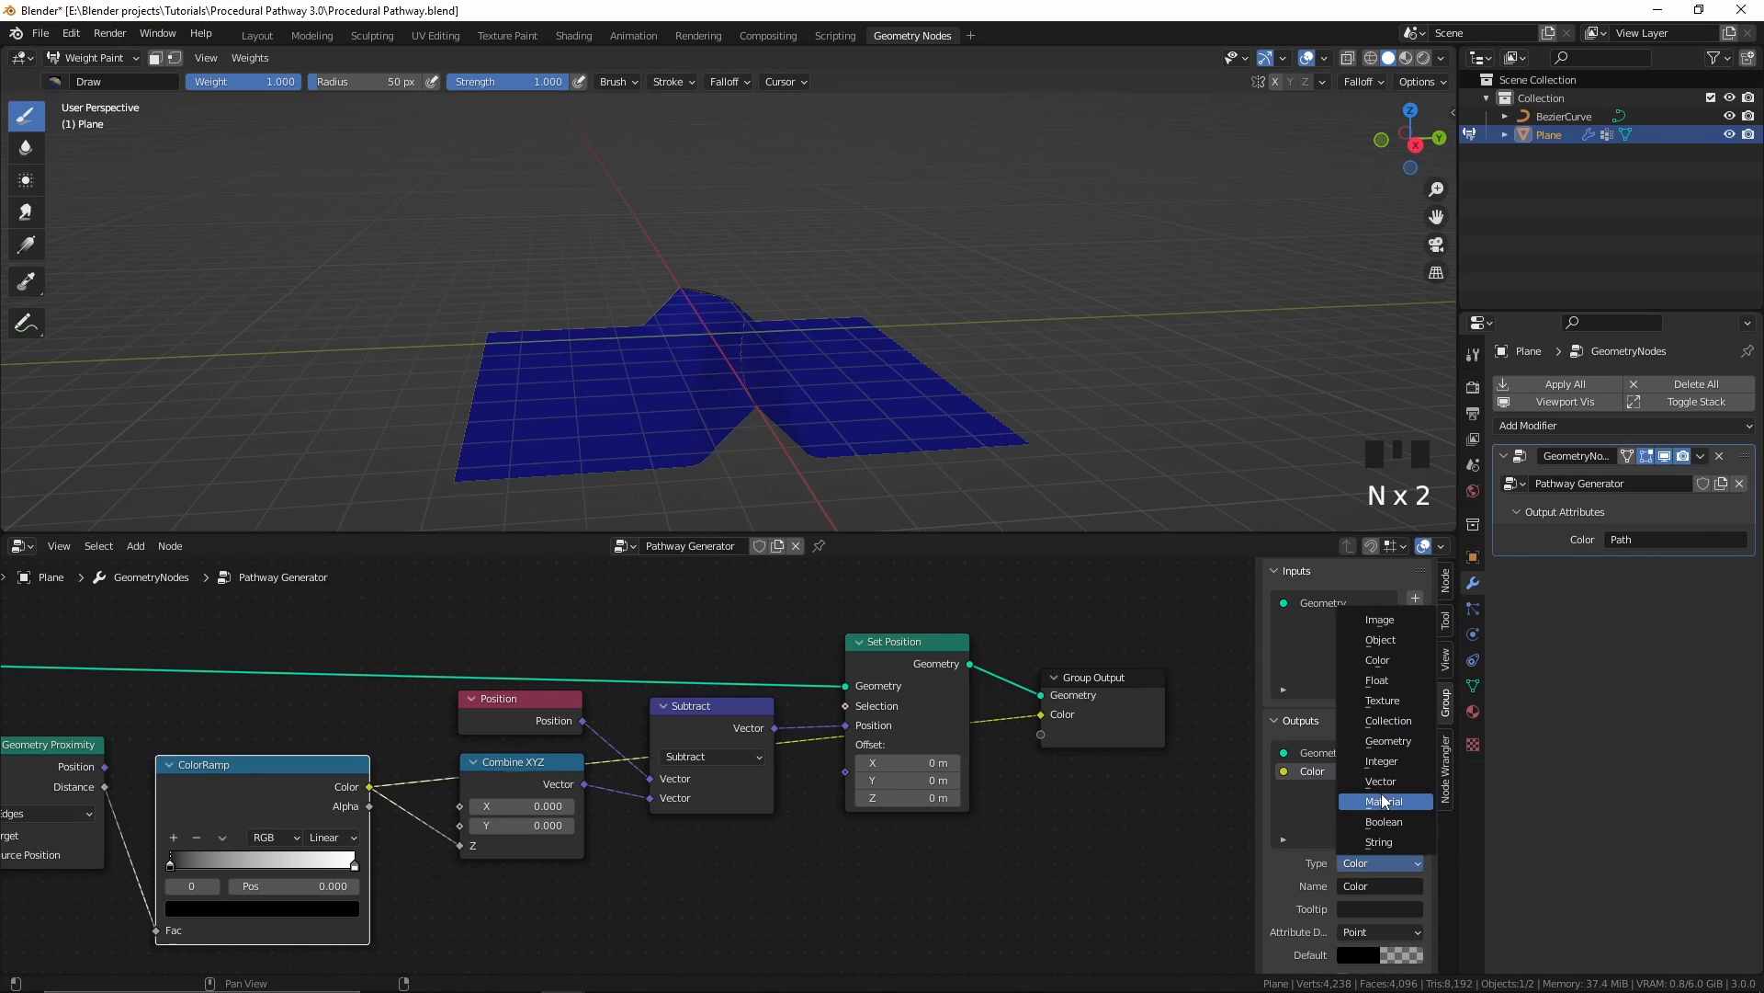
{"action": "left_click", "coordinate": [1380, 680]}
{"action": "key", "text": "n"}
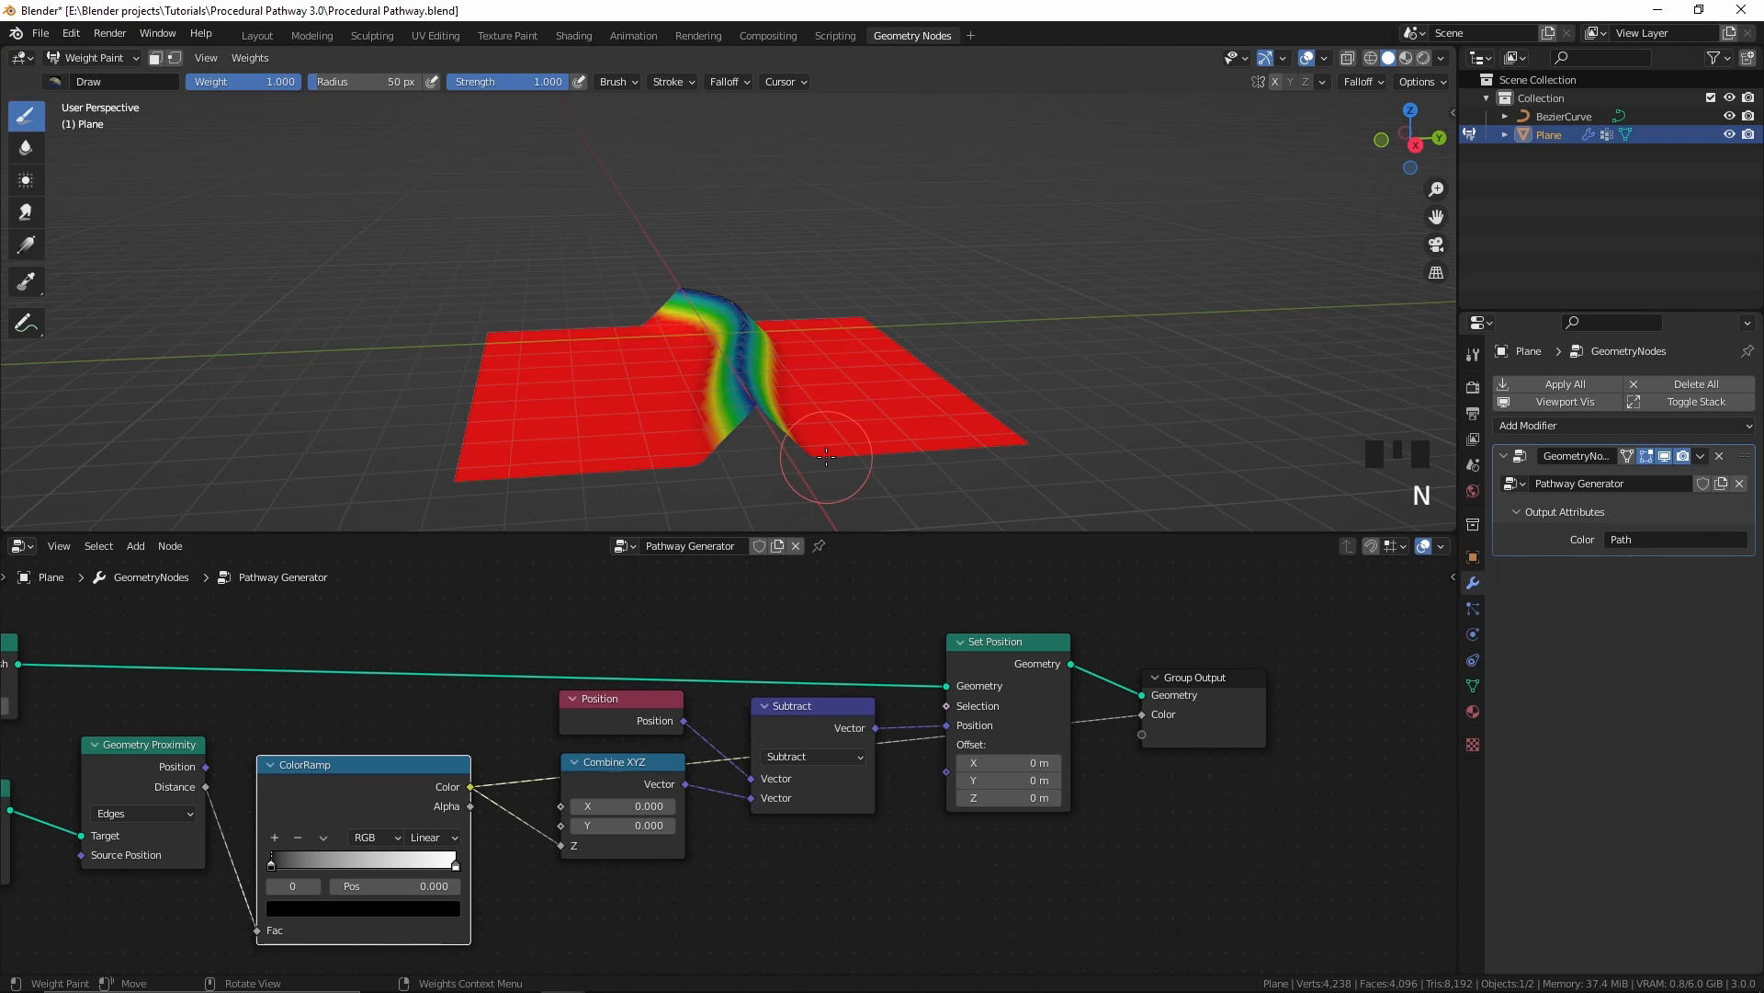
{"action": "key", "text": "ctrl+s"}
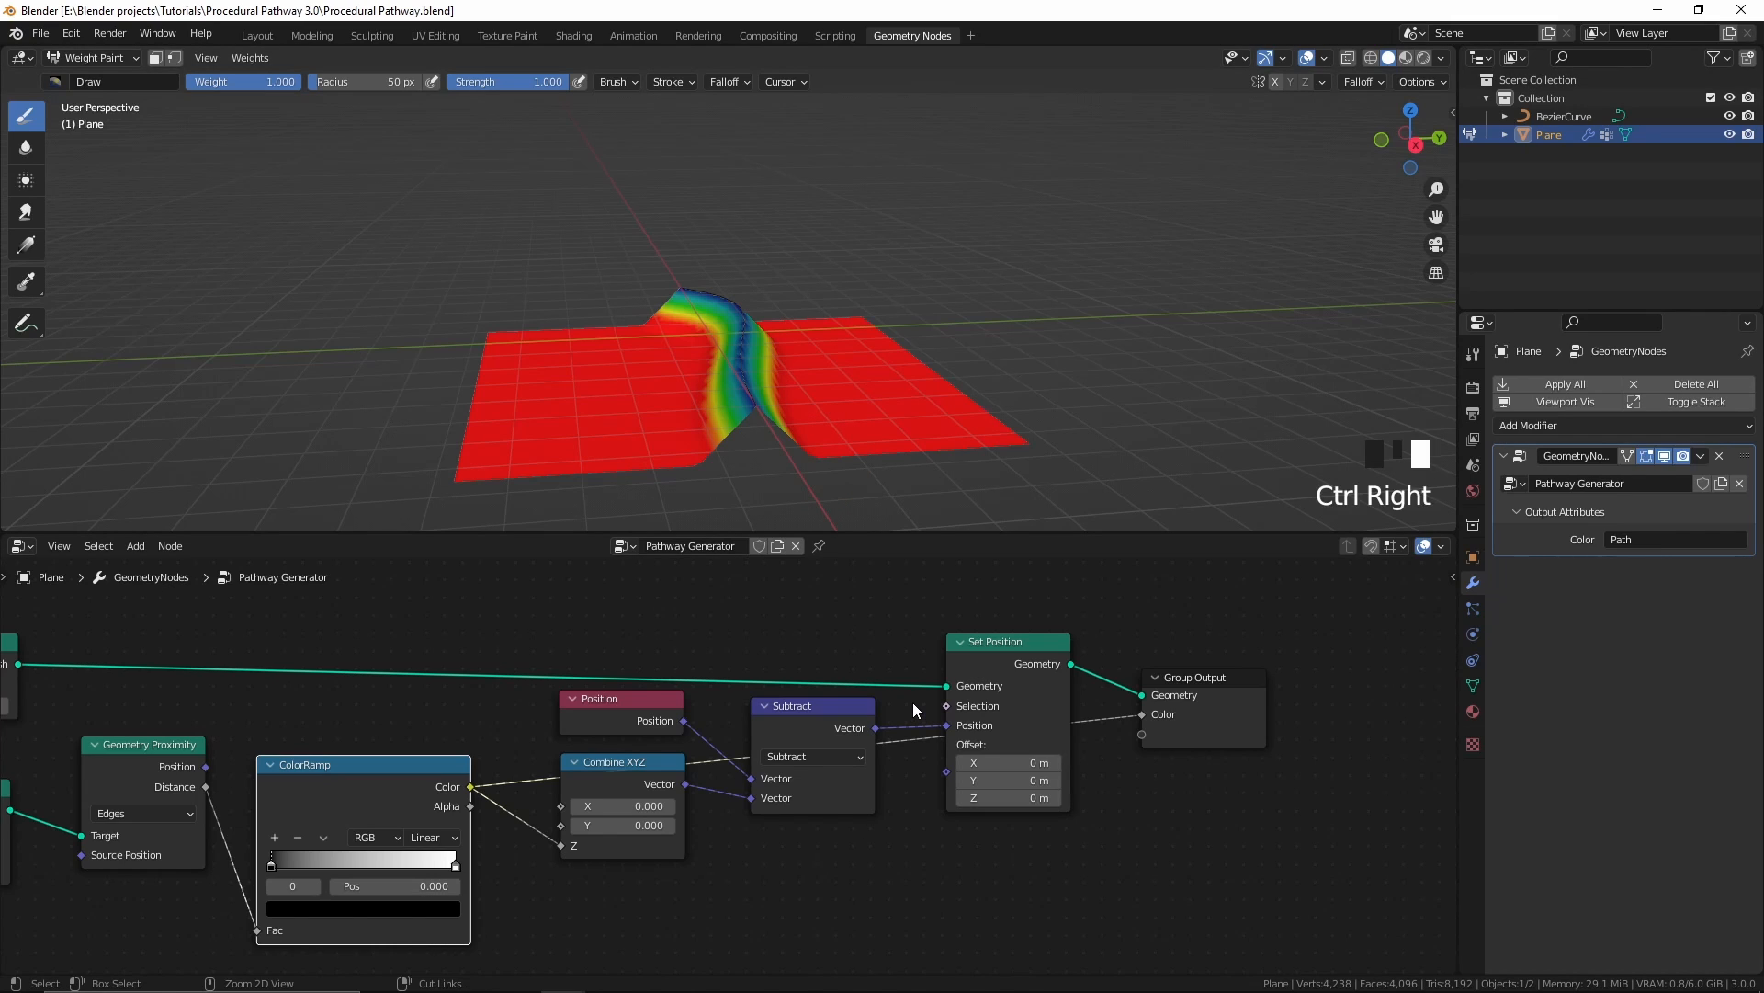
Step: Cut the link between the Subtract node's Vector output and Set Position's Position input
{"action": "right_click_drag", "start_coordinate": [912, 702], "coordinate": [892, 736], "text": "ctrl"}
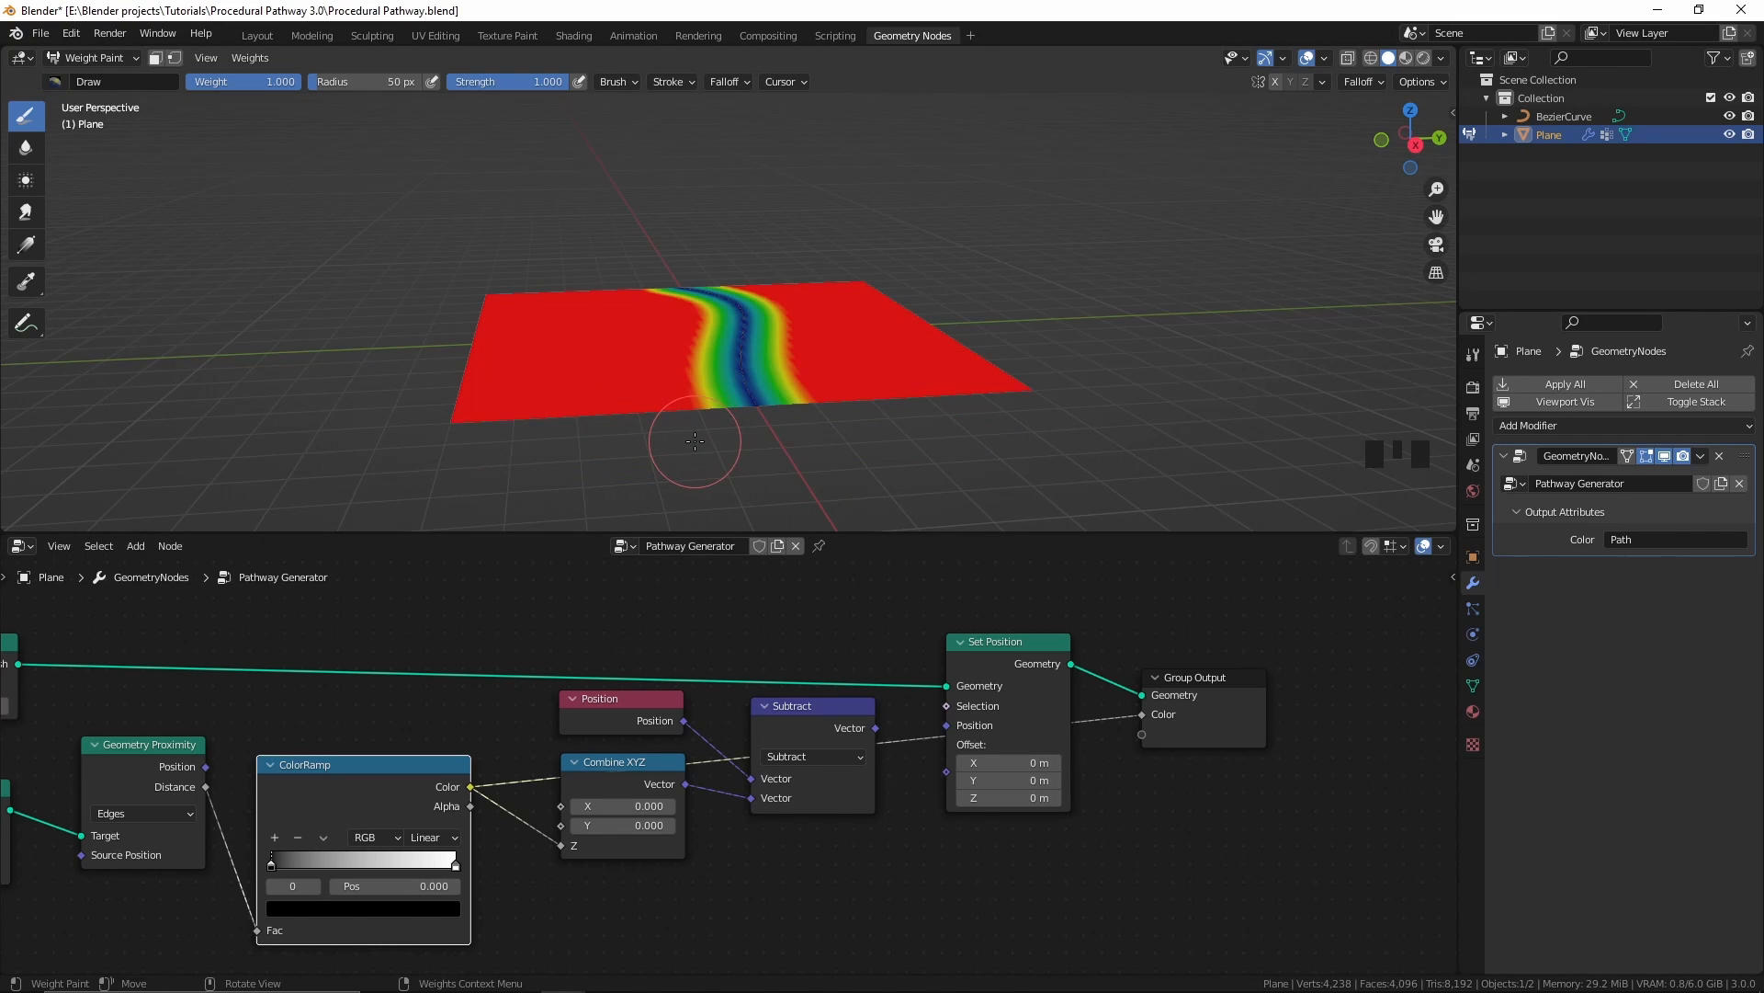
{"action": "middle_click_drag", "start_coordinate": [695, 452], "coordinate": [692, 447]}
{"action": "scroll", "coordinate": [692, 447], "scroll_direction": "up", "scroll_amount": 2}
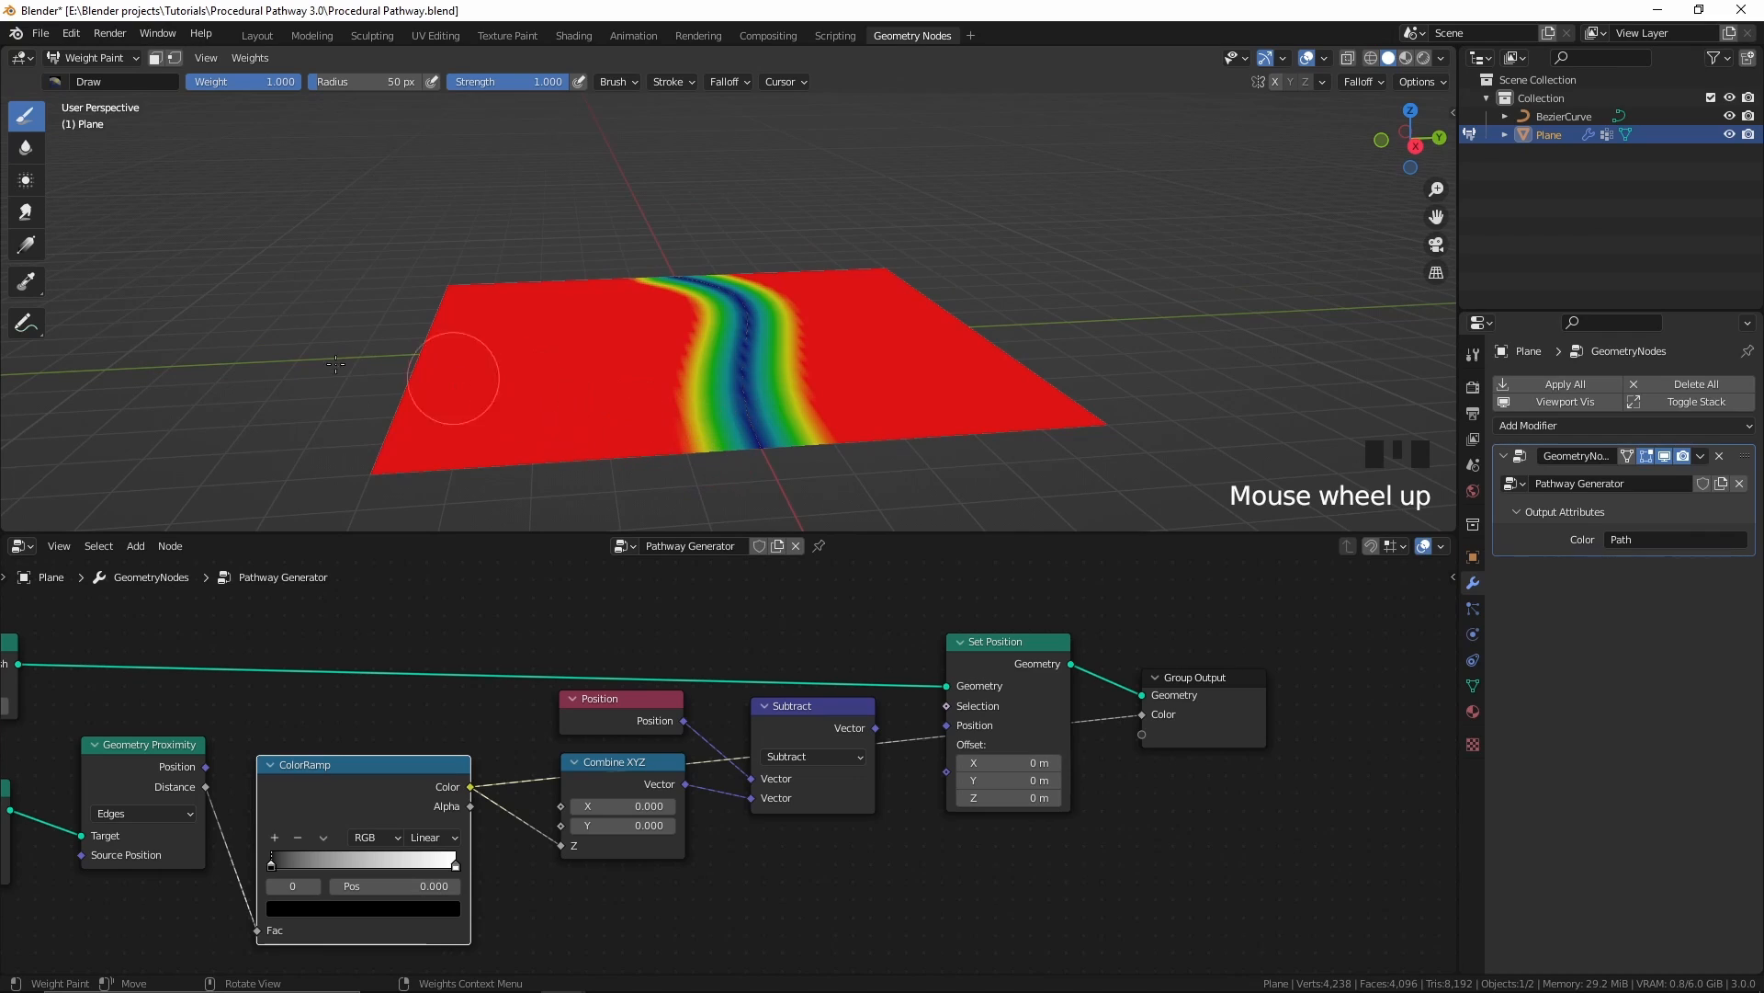
Step: Annotate the blue path area with 0 and the red area with 1, each with an arrow, along the plane's front edge
{"action": "left_click", "coordinate": [28, 325]}
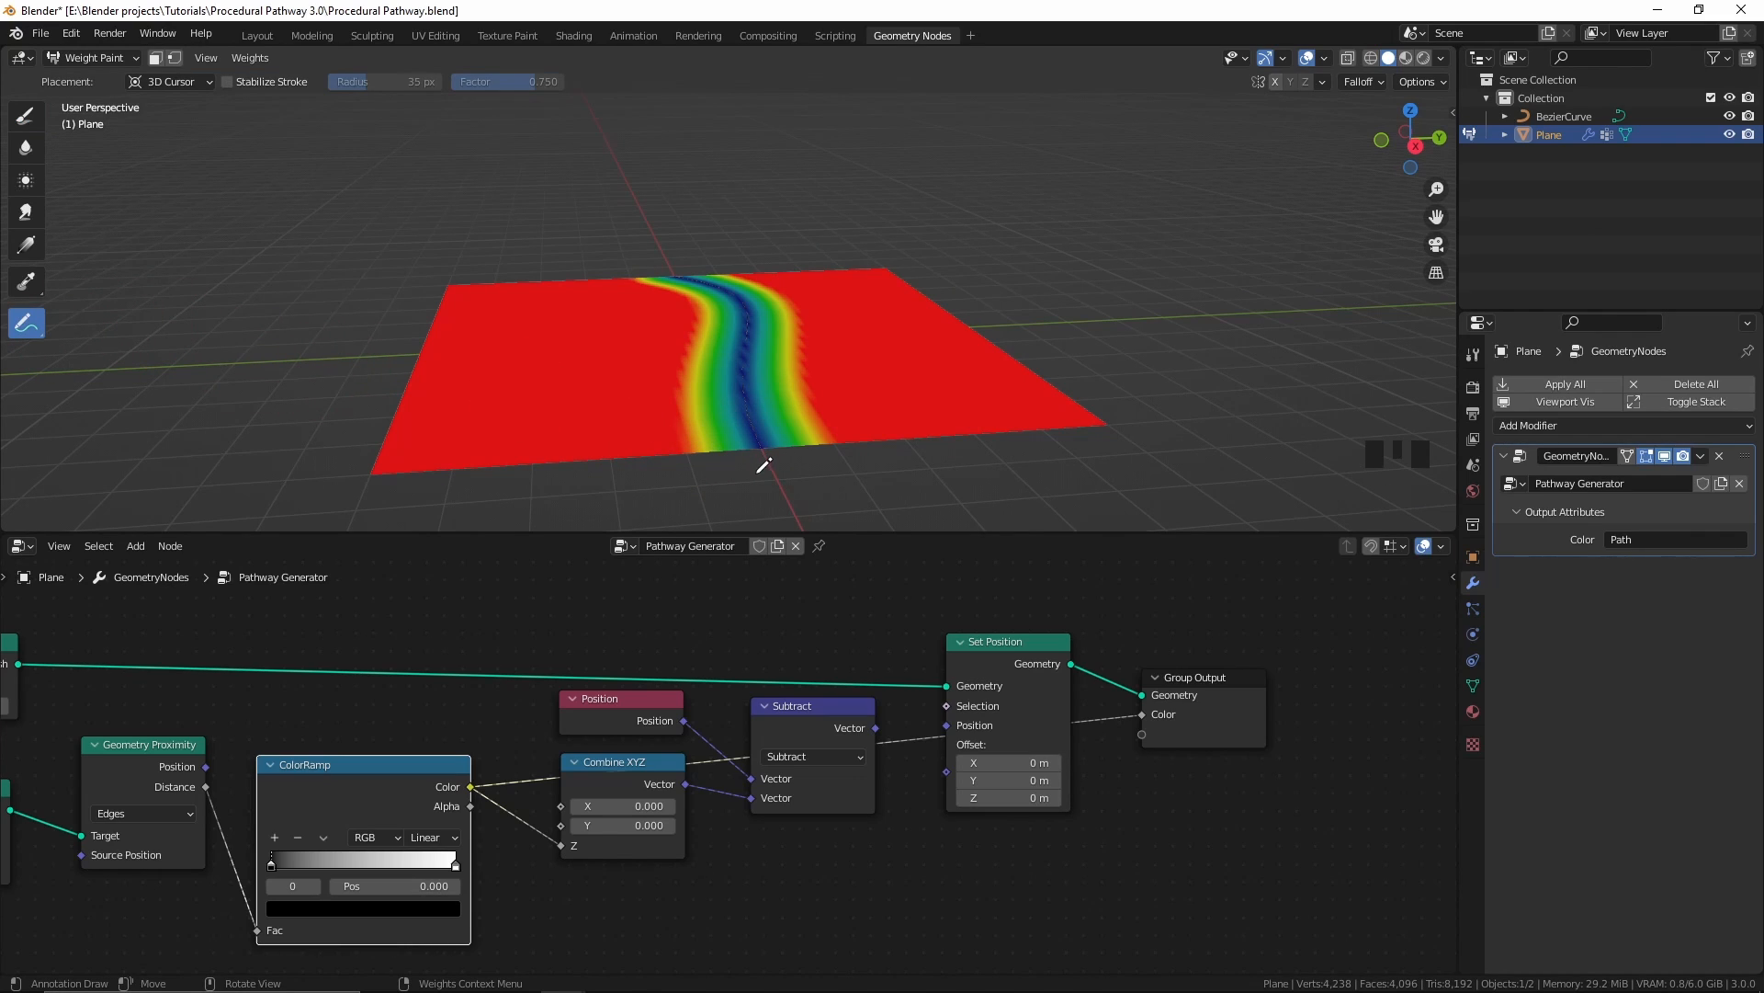
{"action": "left_click_drag", "start_coordinate": [770, 457], "coordinate": [769, 468]}
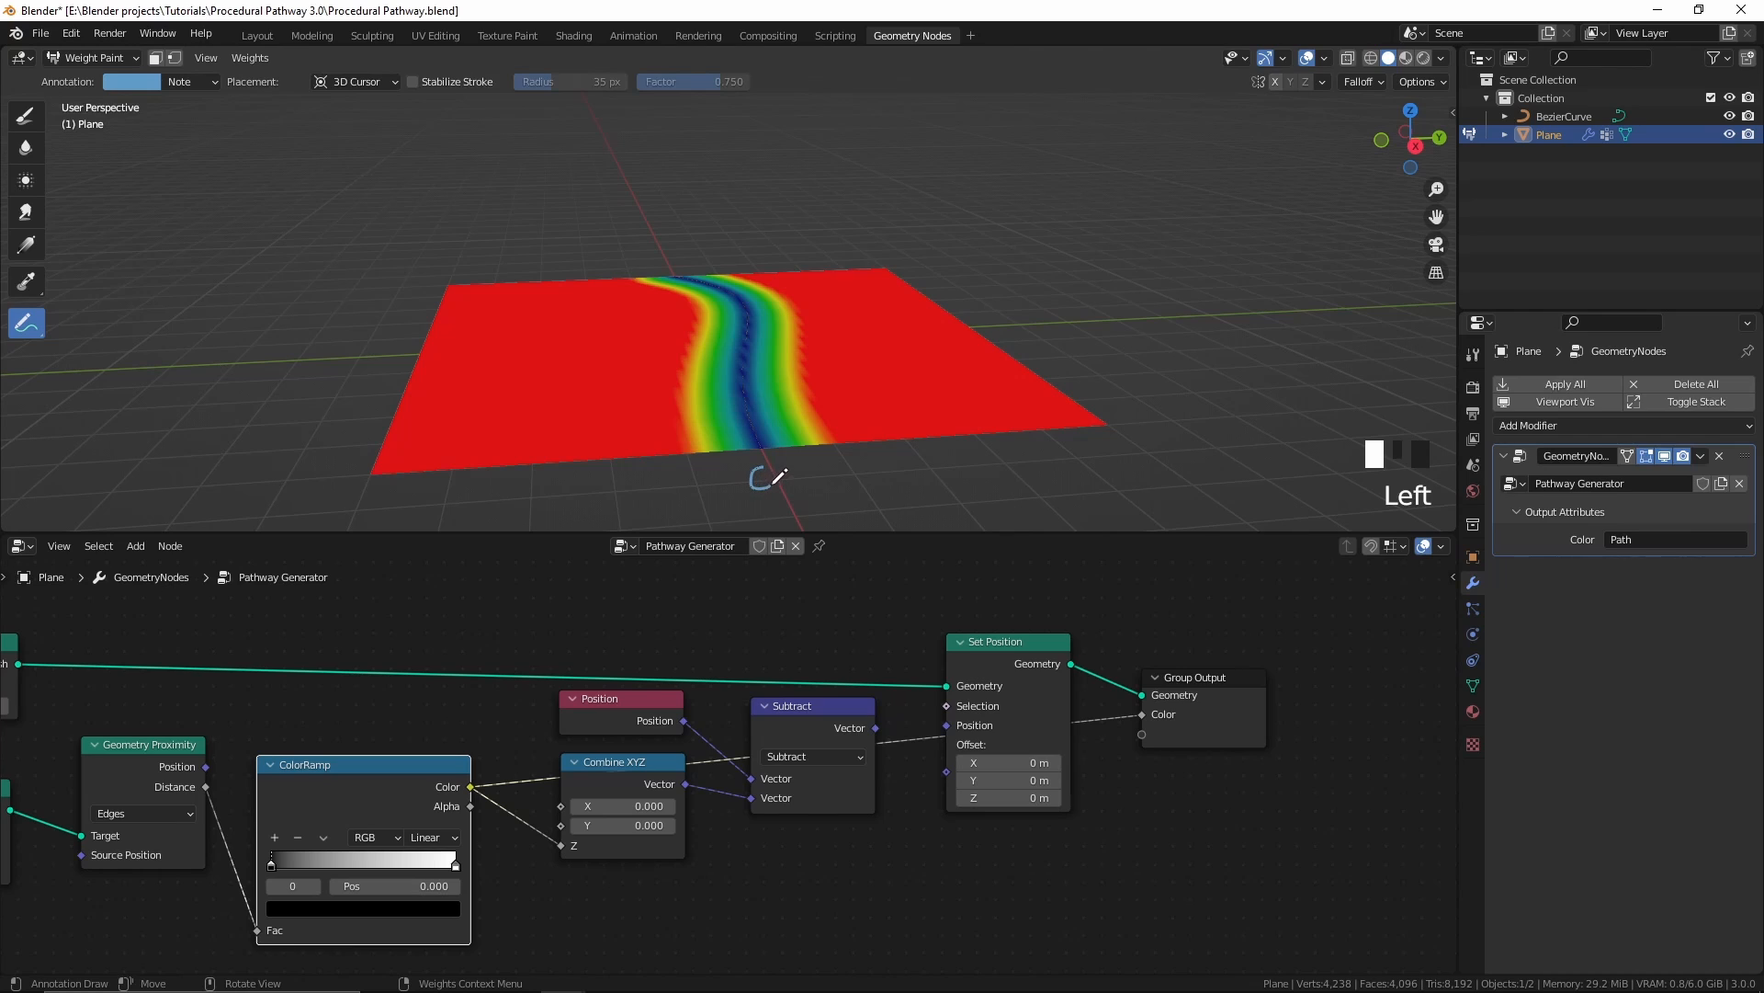
{"action": "mouse_move", "coordinate": [469, 446]}
{"action": "left_mouse_down"}
{"action": "mouse_move", "coordinate": [422, 493]}
{"action": "mouse_move", "coordinate": [427, 518]}
{"action": "left_mouse_up"}
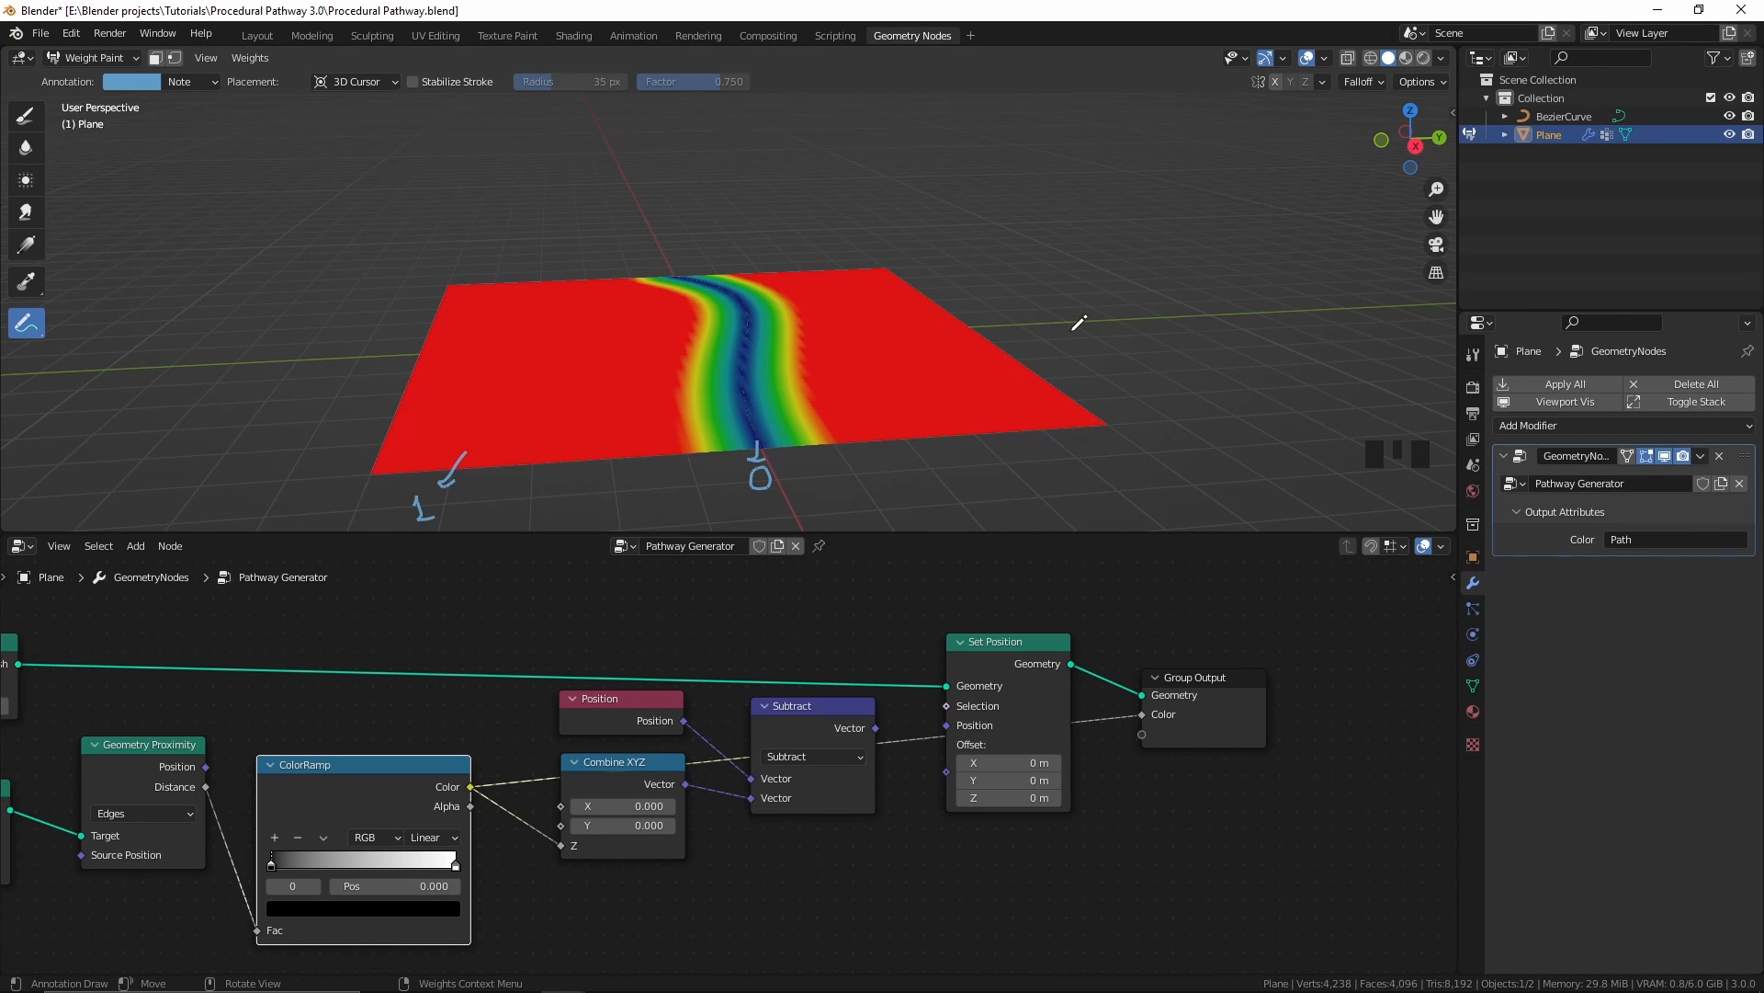
Step: Annotate a height mark of 0 with a short dash beside the plane's right edge
{"action": "mouse_move", "coordinate": [1054, 323]}
{"action": "middle_mouse_down"}
{"action": "mouse_move", "coordinate": [1034, 315]}
{"action": "mouse_move", "coordinate": [1047, 331]}
{"action": "middle_mouse_up"}
{"action": "left_click", "coordinate": [1046, 338]}
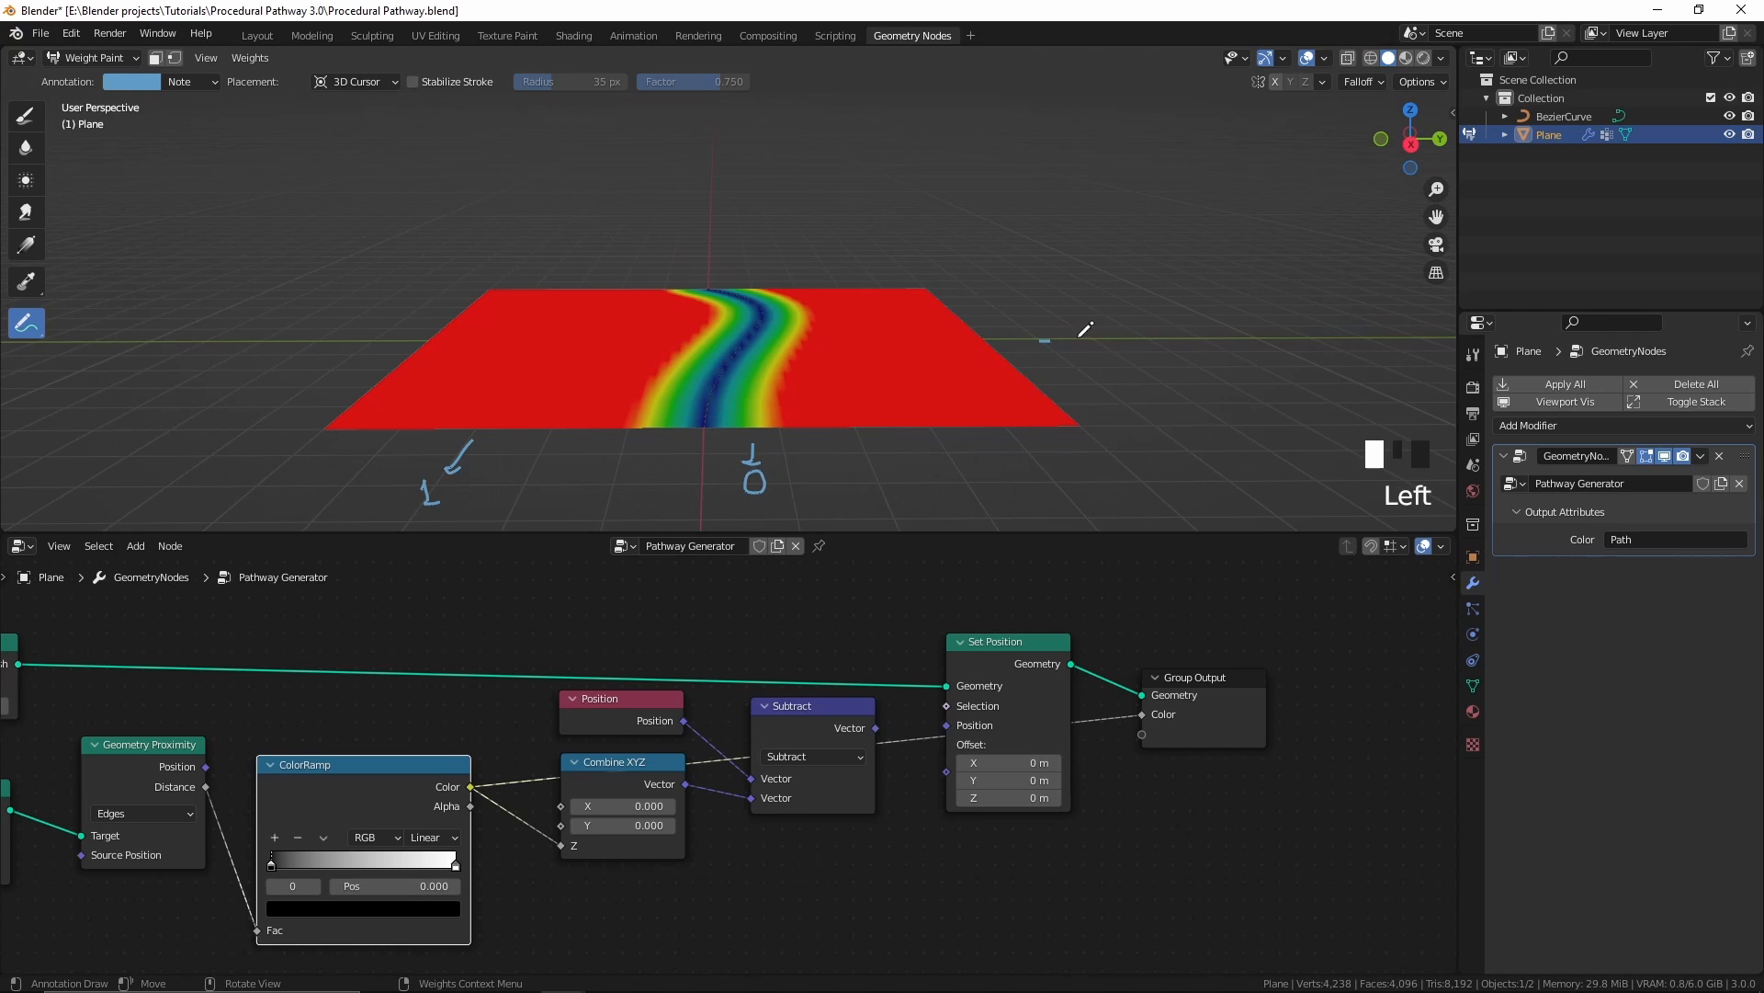
{"action": "left_click", "coordinate": [1085, 314]}
{"action": "mouse_move", "coordinate": [1081, 318]}
{"action": "left_mouse_down"}
{"action": "mouse_move", "coordinate": [1084, 352]}
{"action": "mouse_move", "coordinate": [1080, 318]}
{"action": "left_mouse_up"}
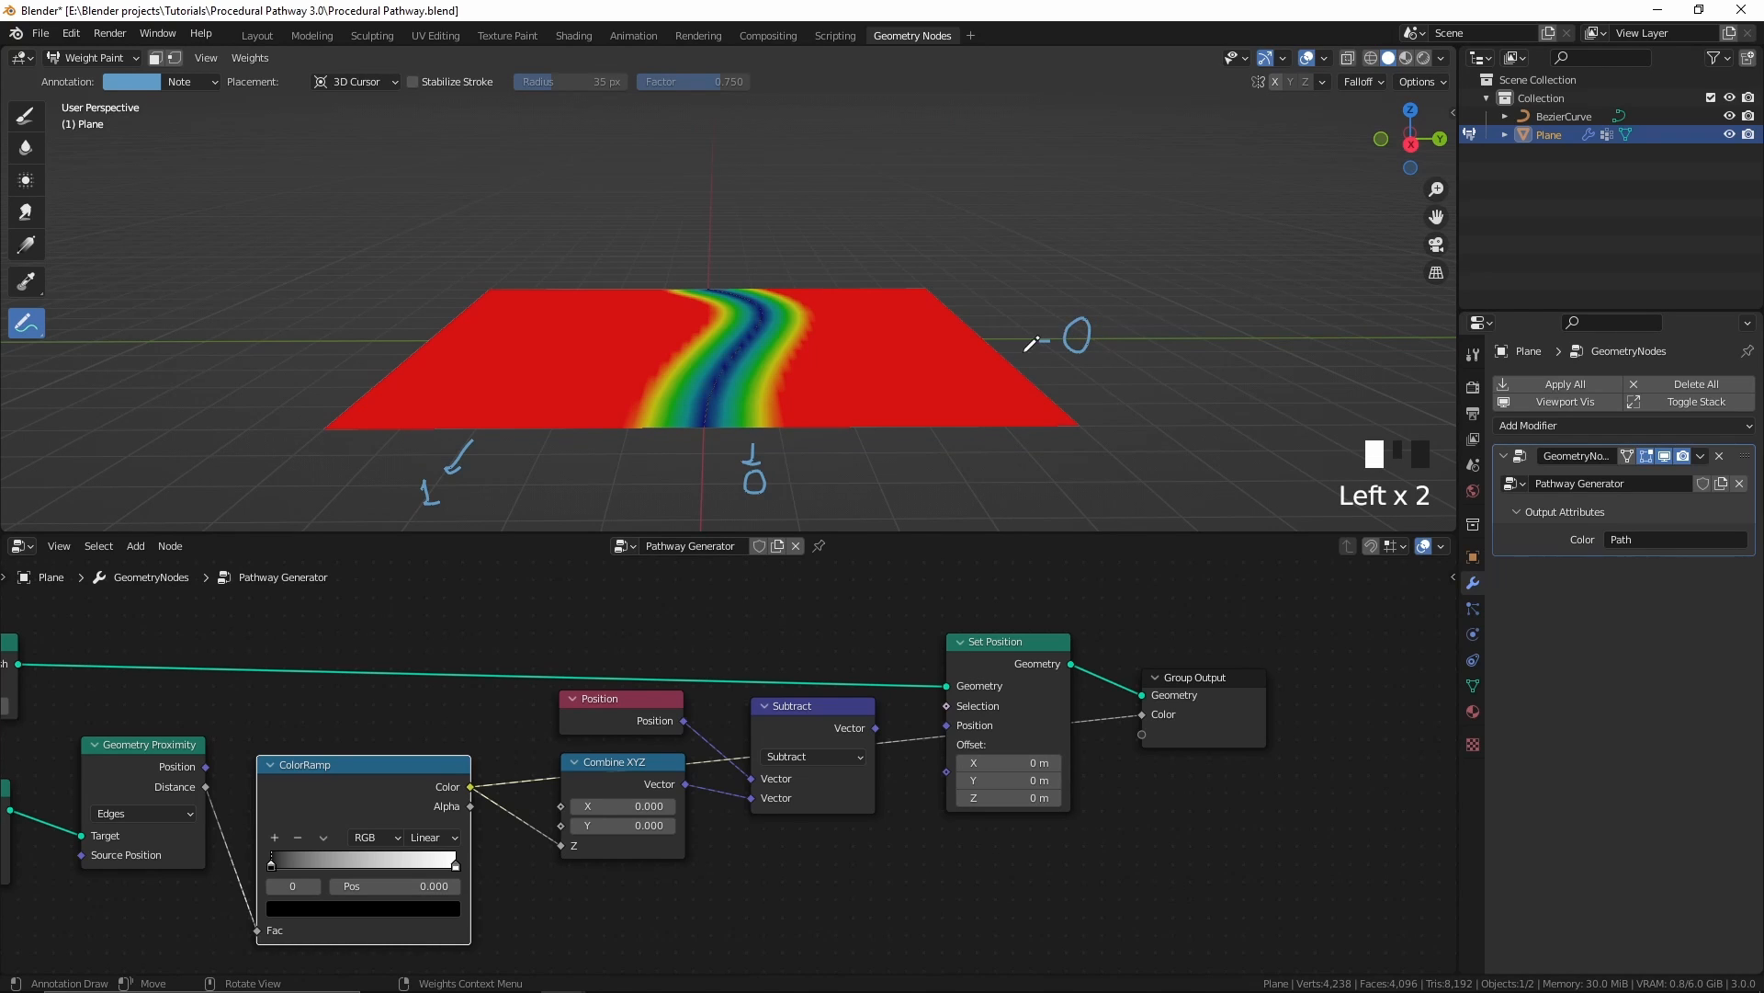
Step: Reconnect the Subtract node's Vector output to the Set Position node's Position input
{"action": "mouse_move", "coordinate": [1024, 352]}
{"action": "middle_mouse_down"}
{"action": "mouse_move", "coordinate": [1043, 363]}
{"action": "mouse_move", "coordinate": [1029, 349]}
{"action": "middle_mouse_up"}
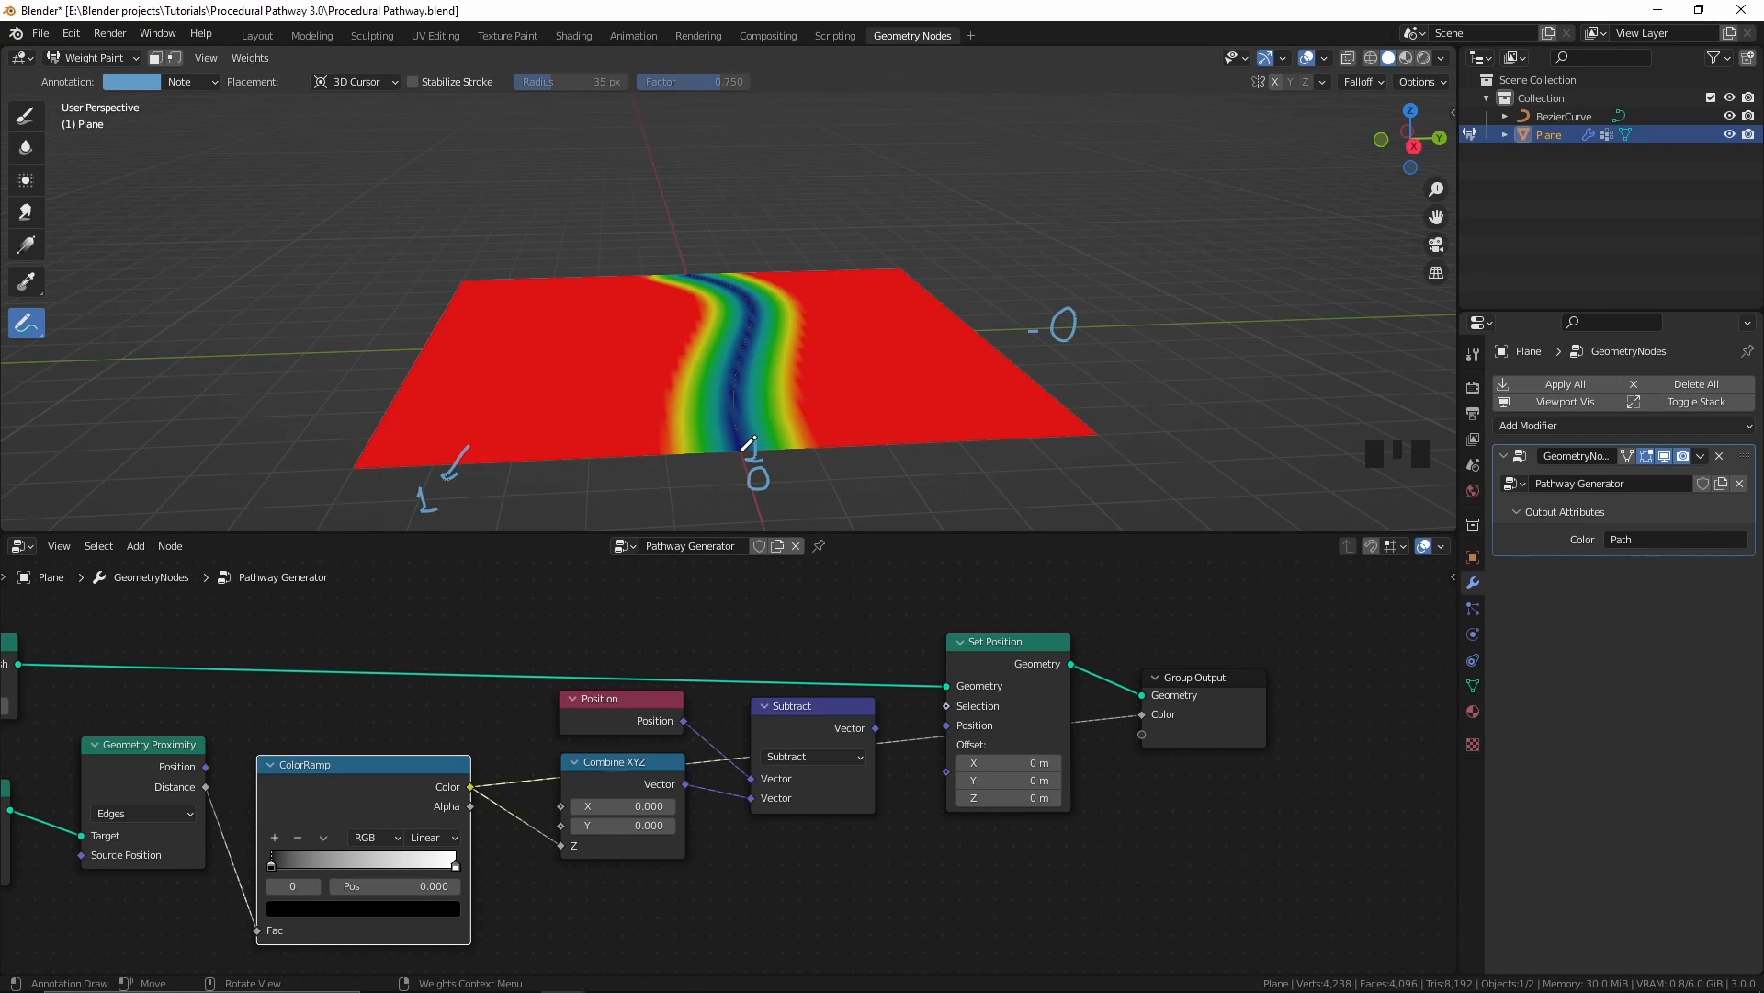
{"action": "scroll", "coordinate": [836, 381], "scroll_direction": "down", "scroll_amount": 1}
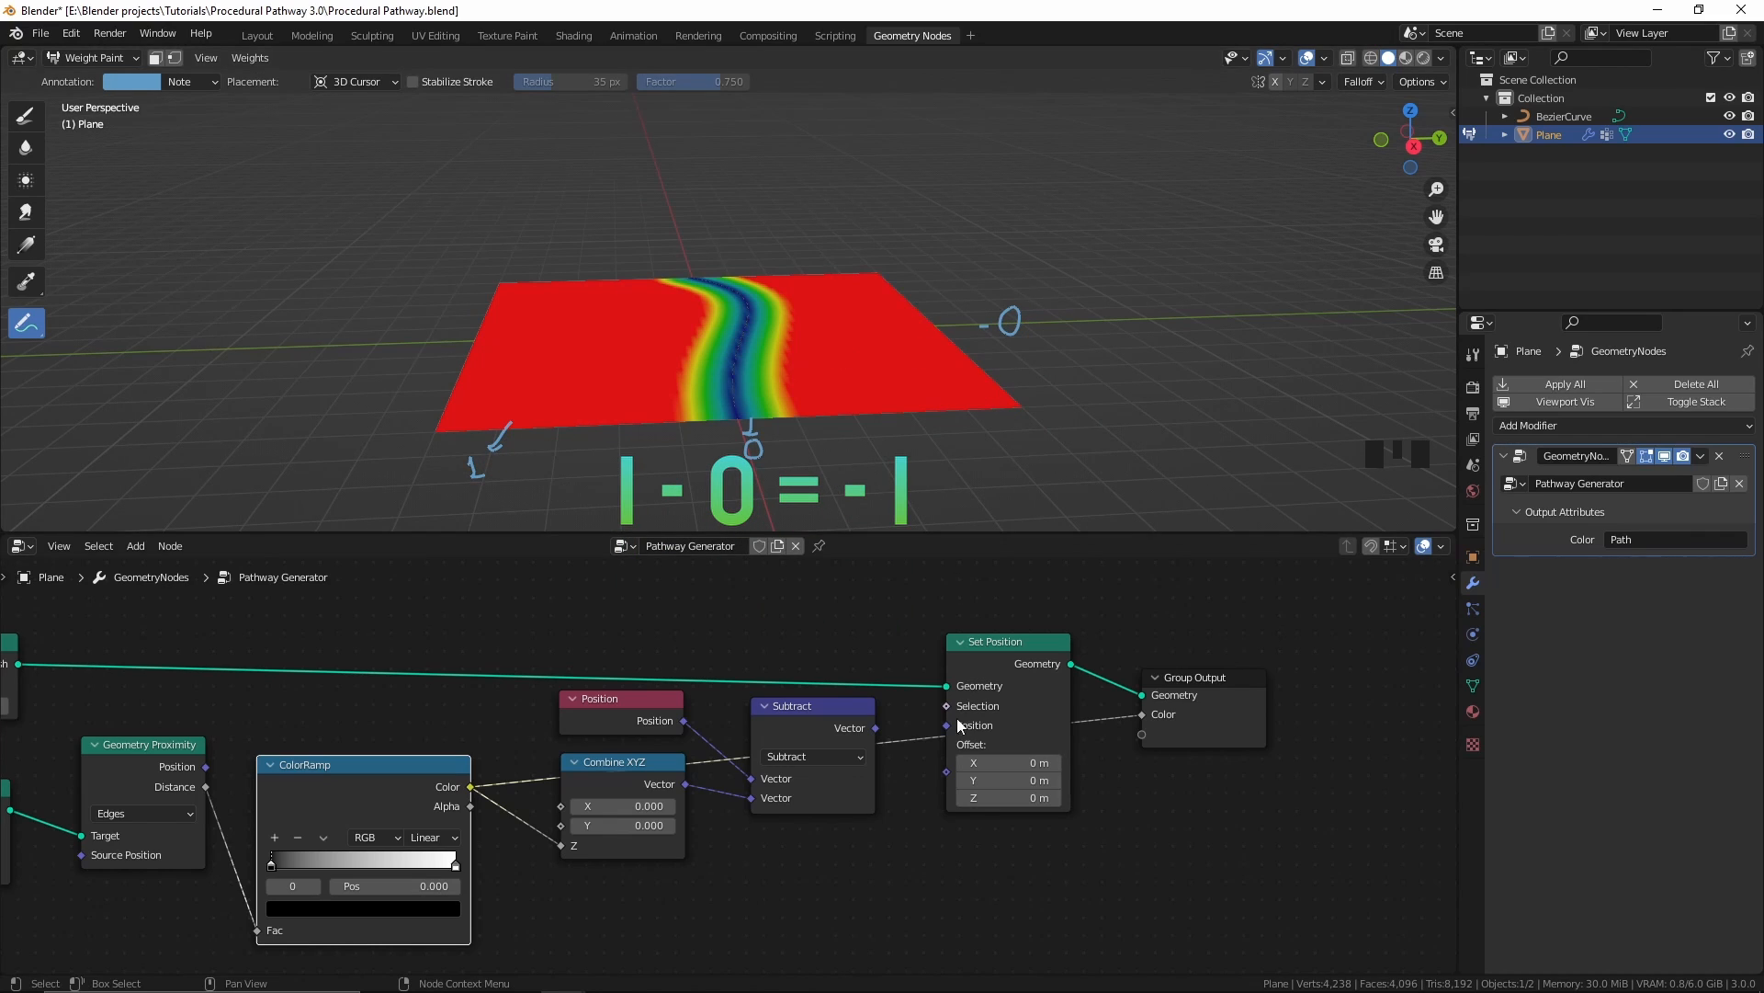
{"action": "left_click_drag", "start_coordinate": [876, 728], "coordinate": [949, 725]}
{"action": "middle_click_drag", "start_coordinate": [807, 405], "coordinate": [762, 317]}
{"action": "scroll", "coordinate": [800, 373], "scroll_direction": "up", "scroll_amount": 2}
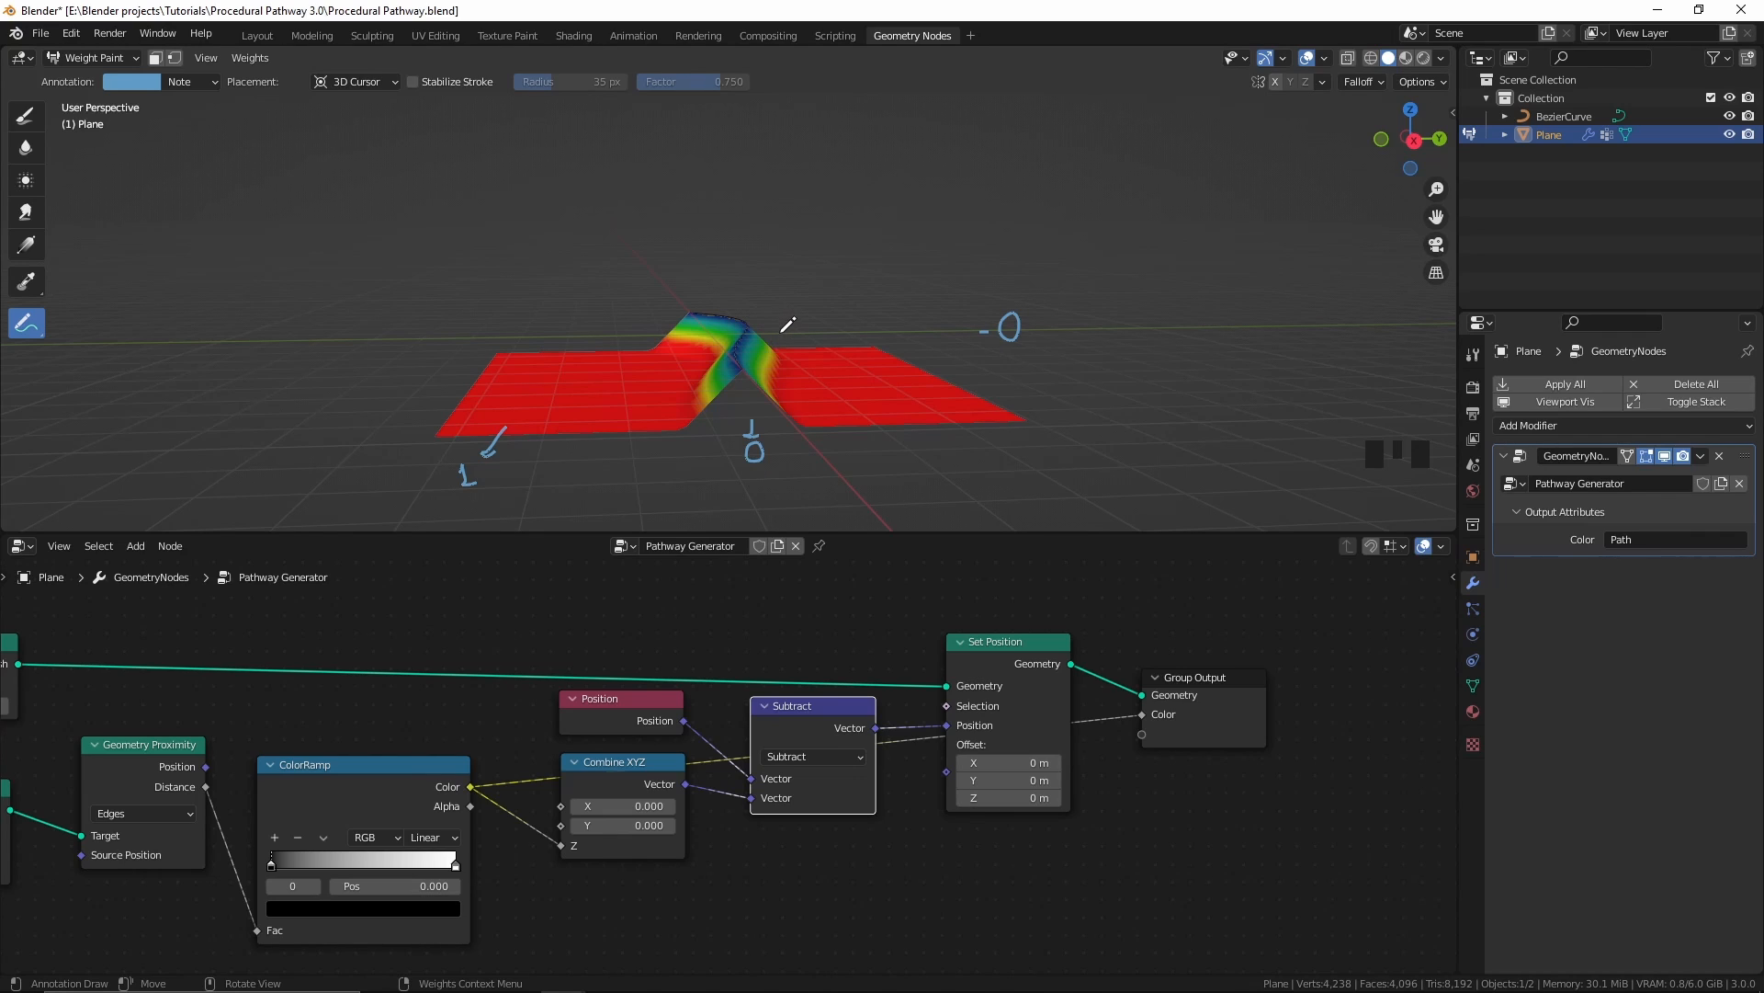
Step: Annotate a height mark of -1 beside the lowered plane's outer edge in the right orthographic view
{"action": "middle_click_drag", "start_coordinate": [589, 424], "coordinate": [969, 472]}
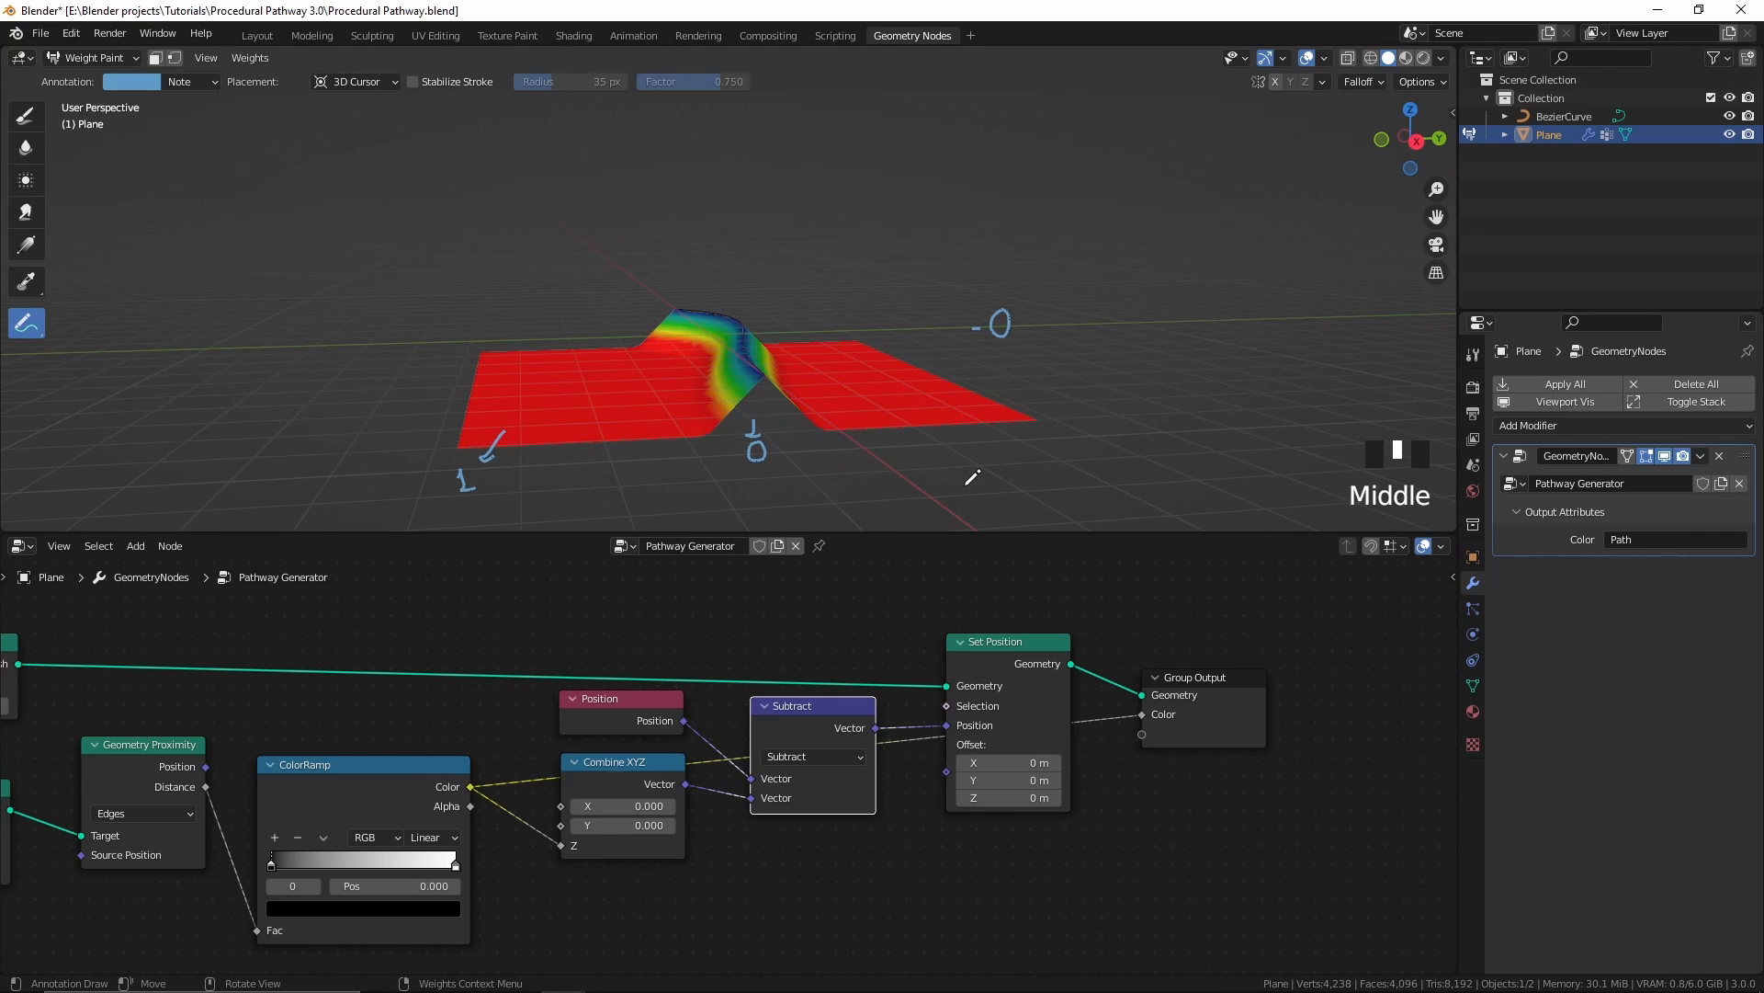
{"action": "key", "text": "KP_3"}
{"action": "key", "text": "z"}
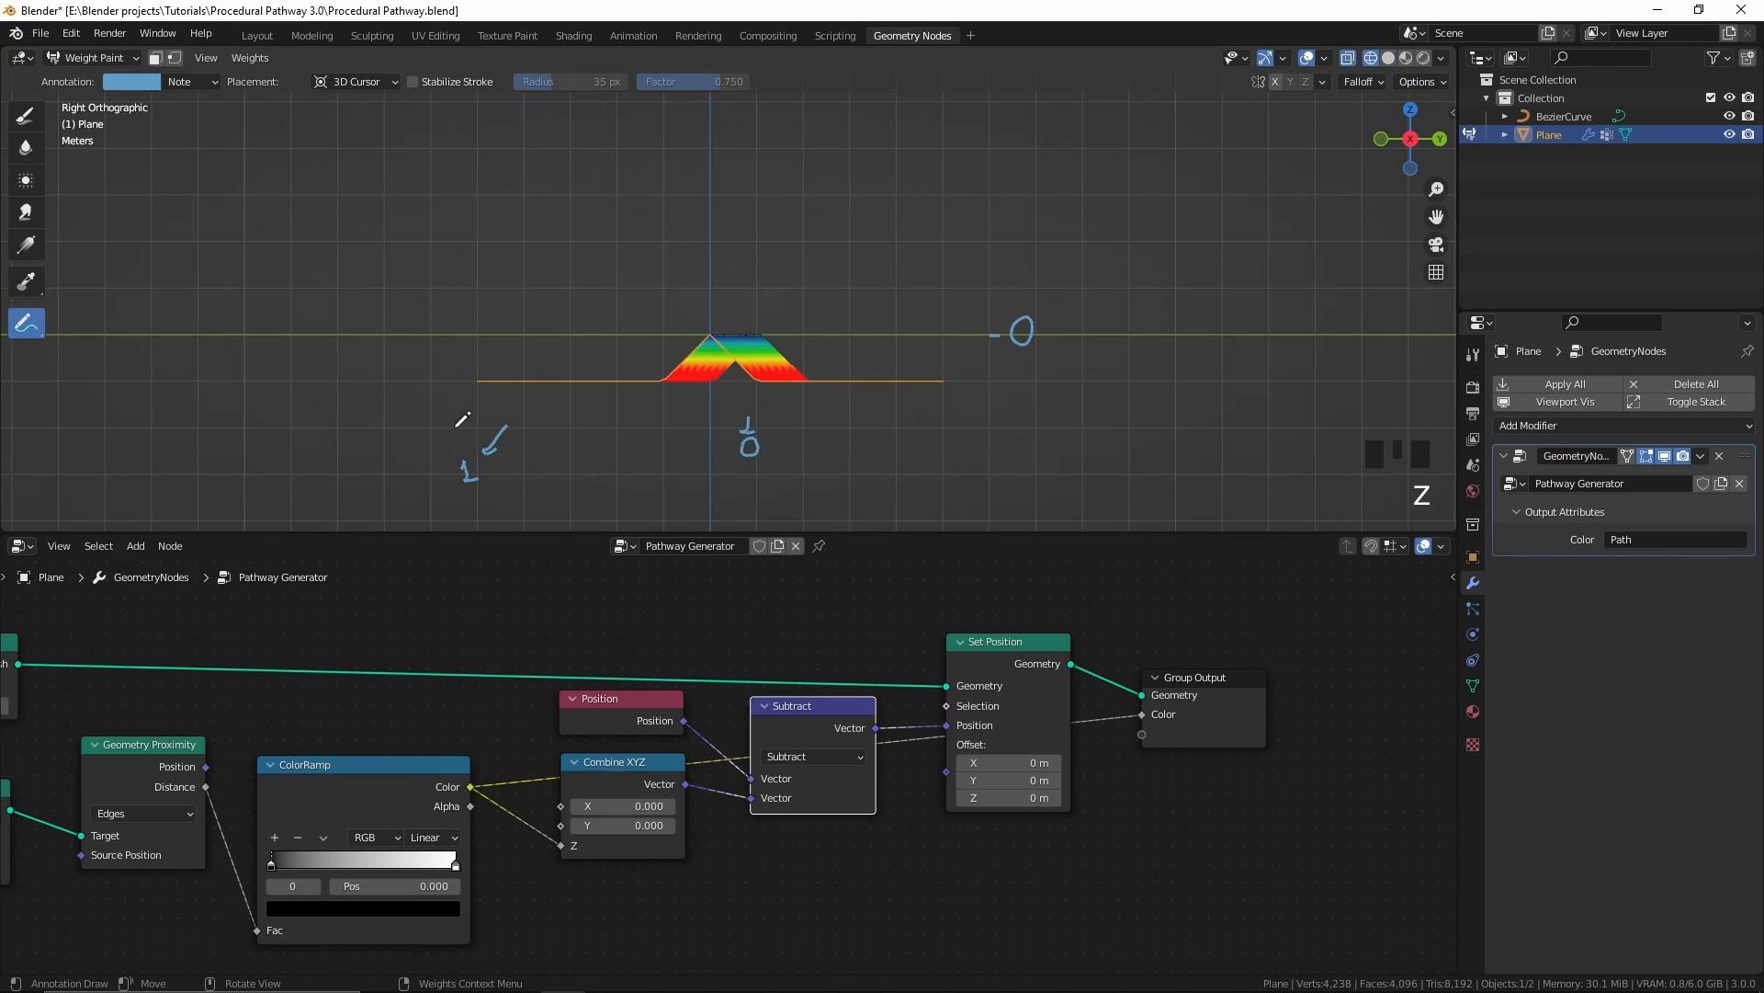
{"action": "mouse_move", "coordinate": [420, 386]}
{"action": "left_mouse_down"}
{"action": "mouse_move", "coordinate": [451, 384]}
{"action": "mouse_move", "coordinate": [456, 406]}
{"action": "left_mouse_up"}
{"action": "middle_click_drag", "start_coordinate": [489, 399], "coordinate": [767, 386]}
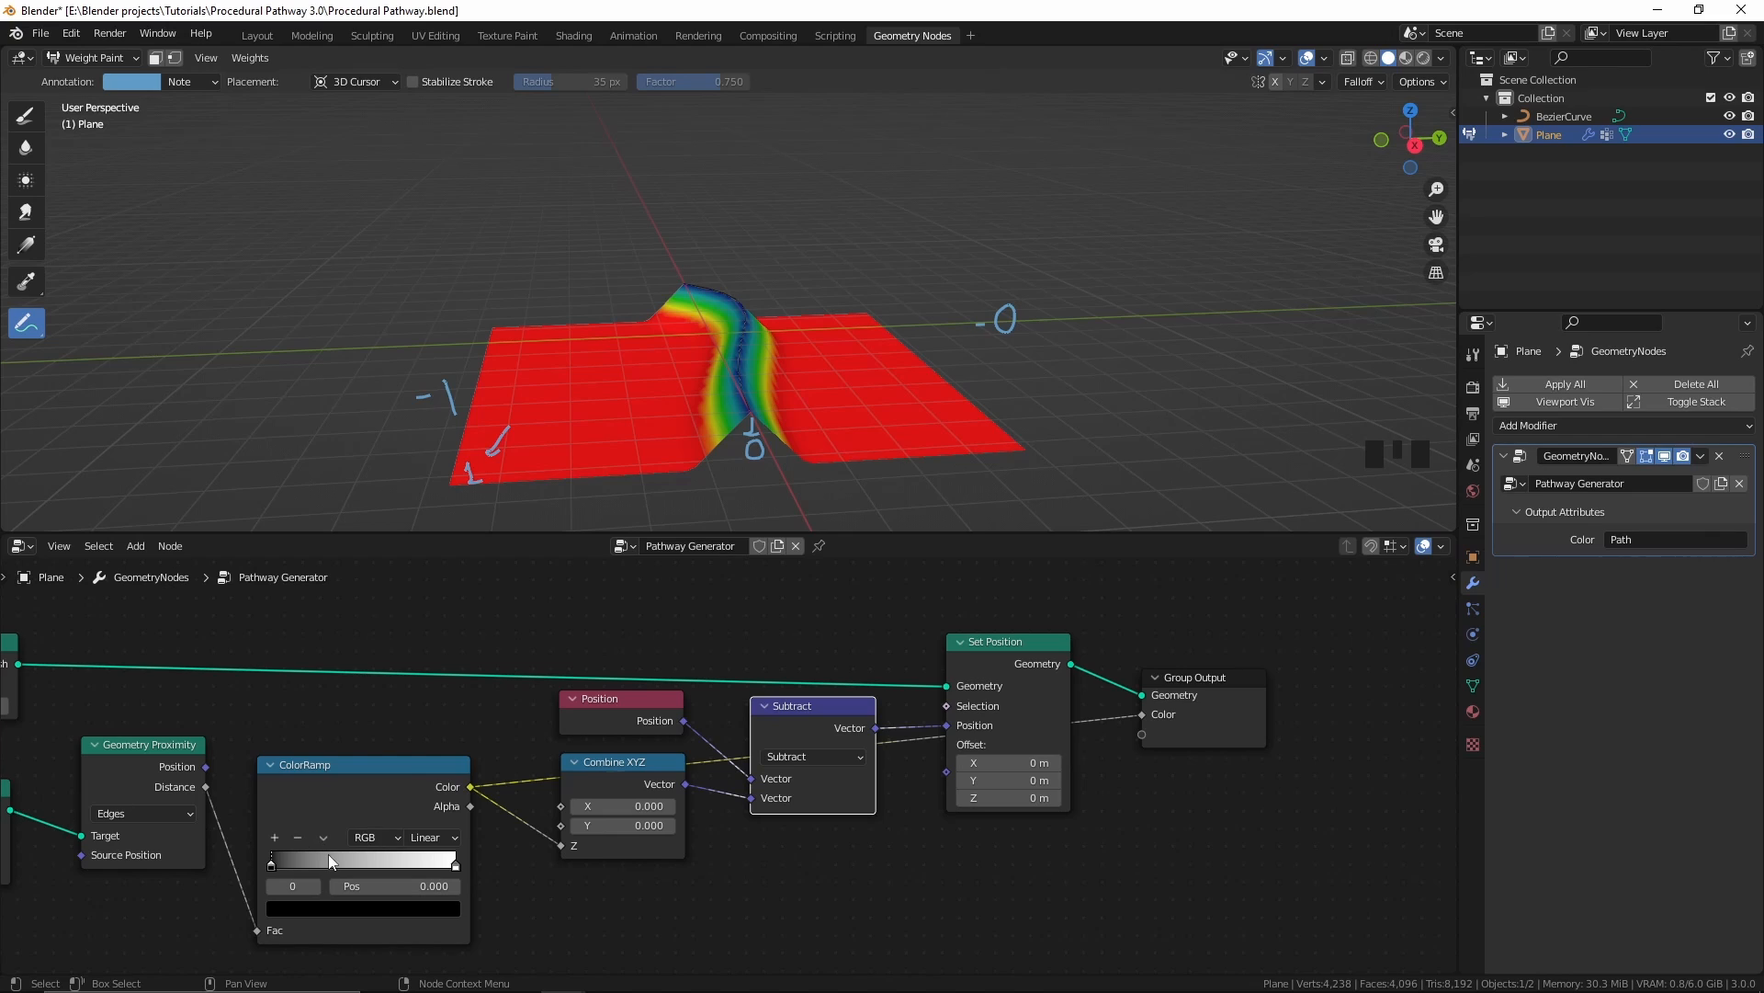
Step: Flip the ColorRamp, and temporarily unlink Subtract from Set Position's Position input to inspect the mask on the flat plane
{"action": "middle_click_drag", "start_coordinate": [328, 852], "coordinate": [338, 845]}
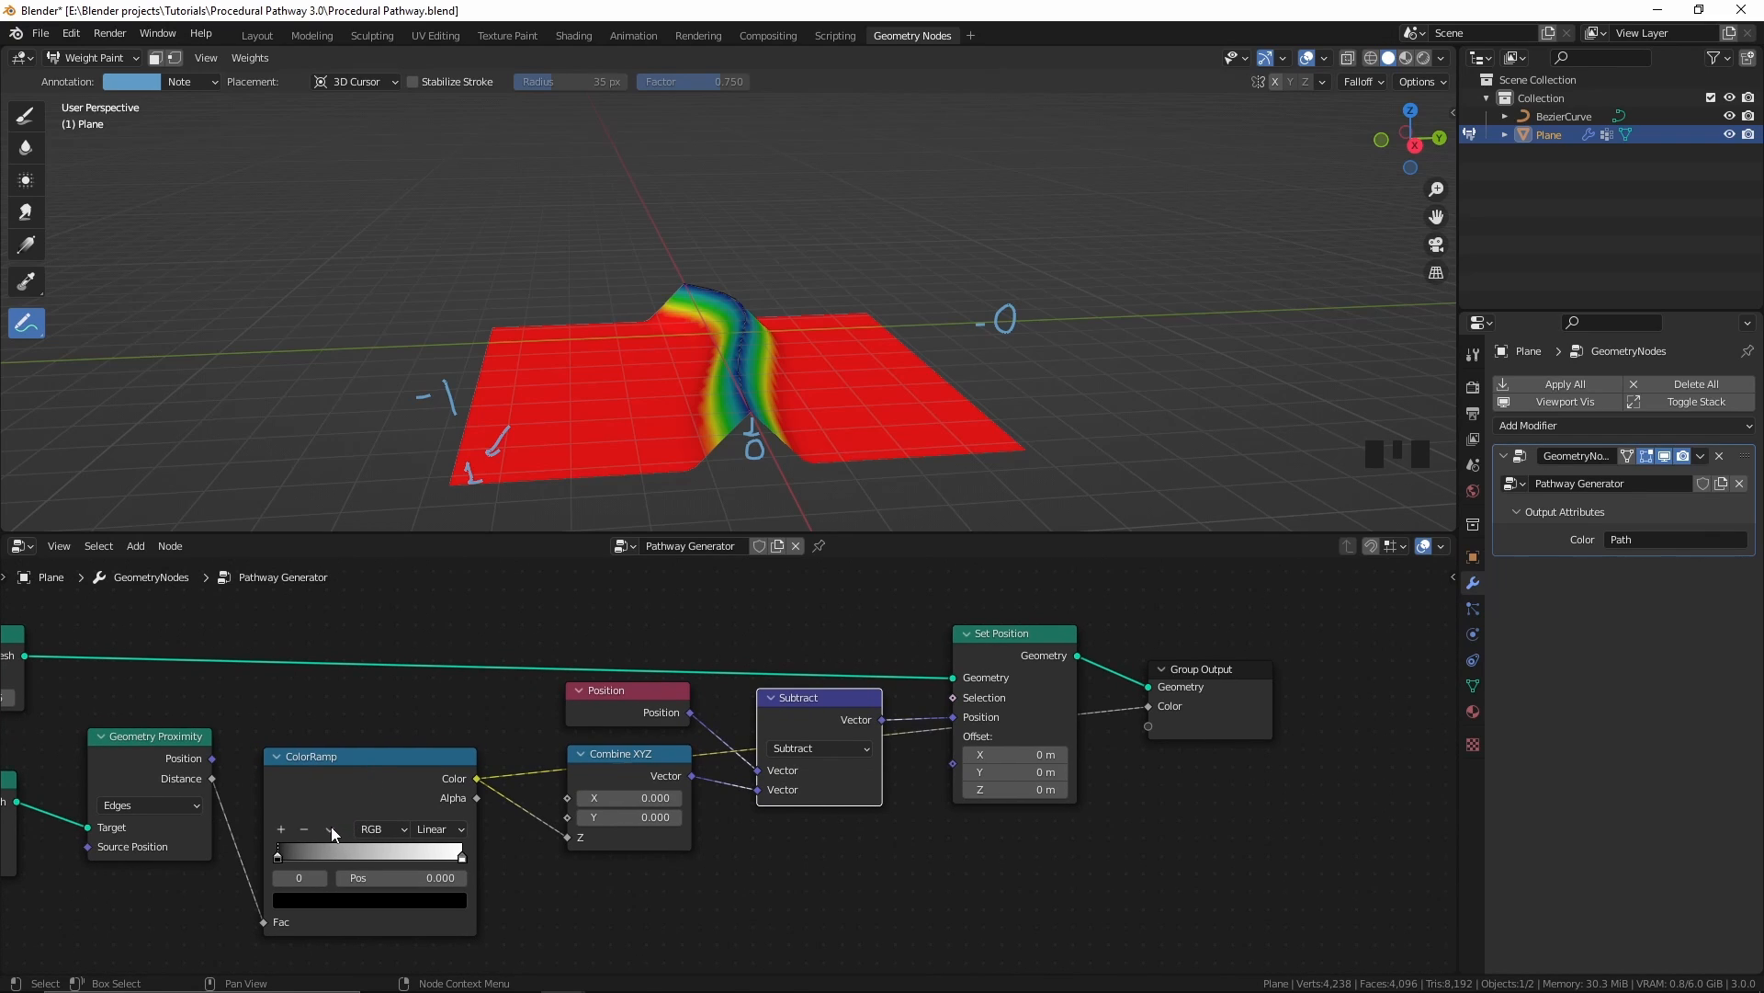
{"action": "left_click", "coordinate": [330, 828]}
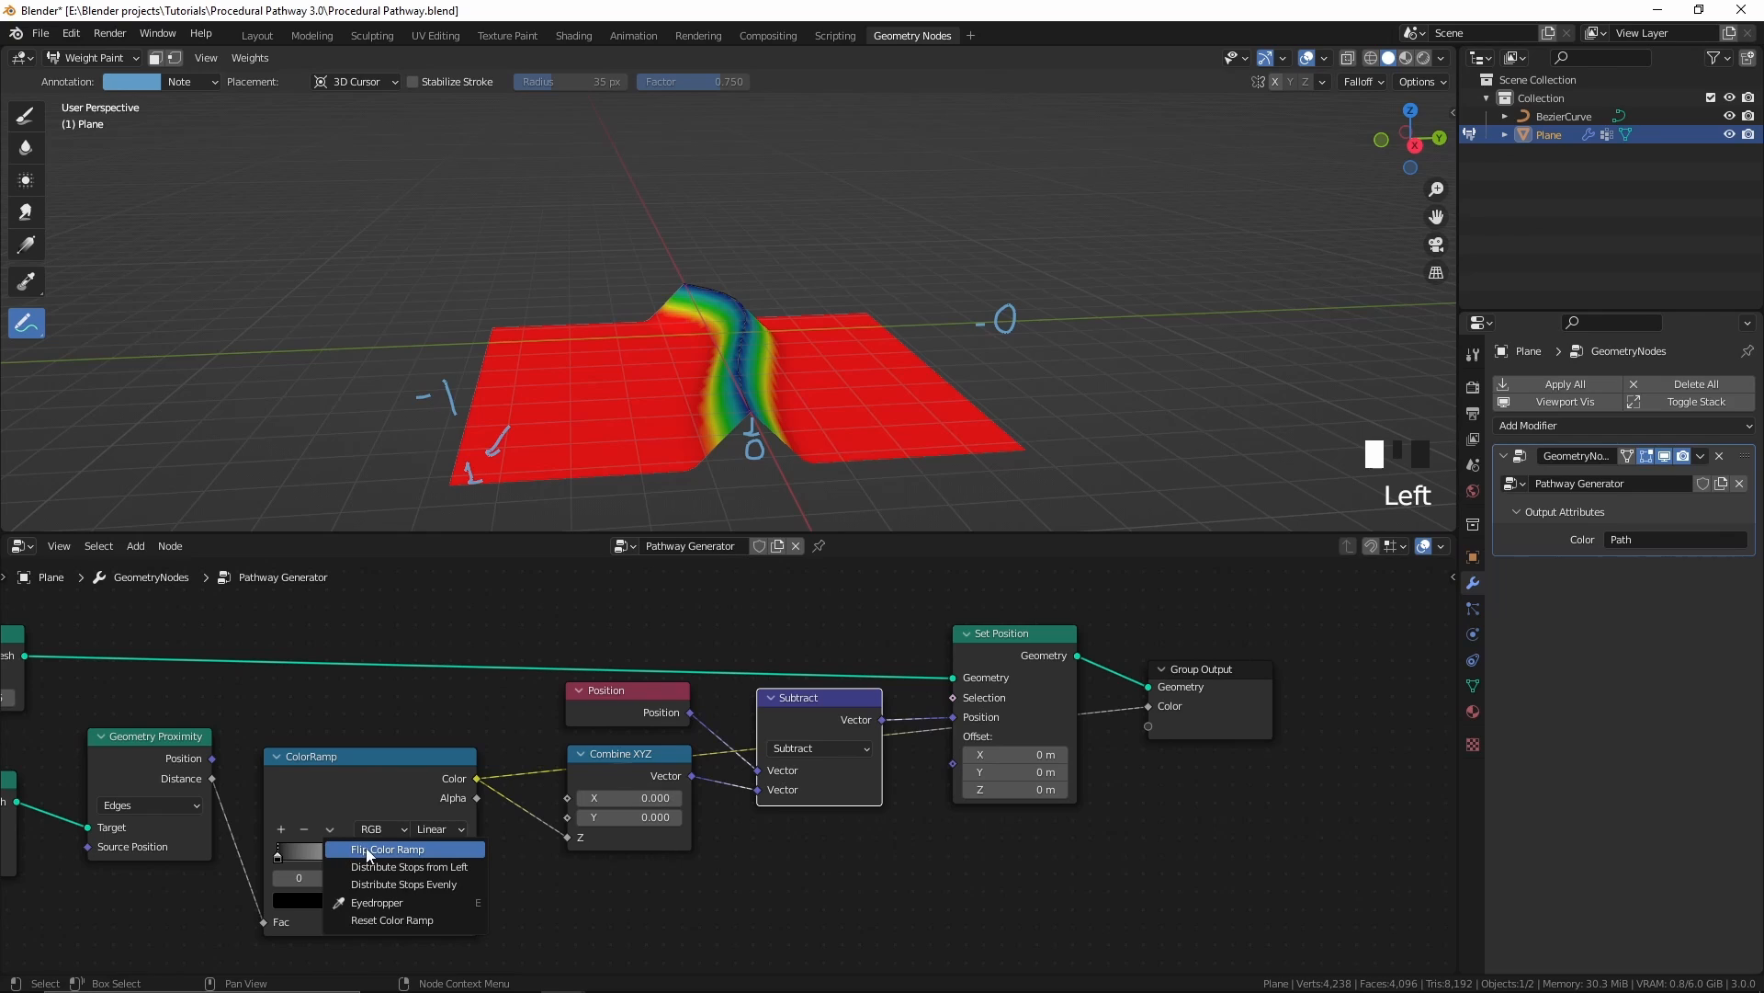
{"action": "left_click", "coordinate": [368, 850]}
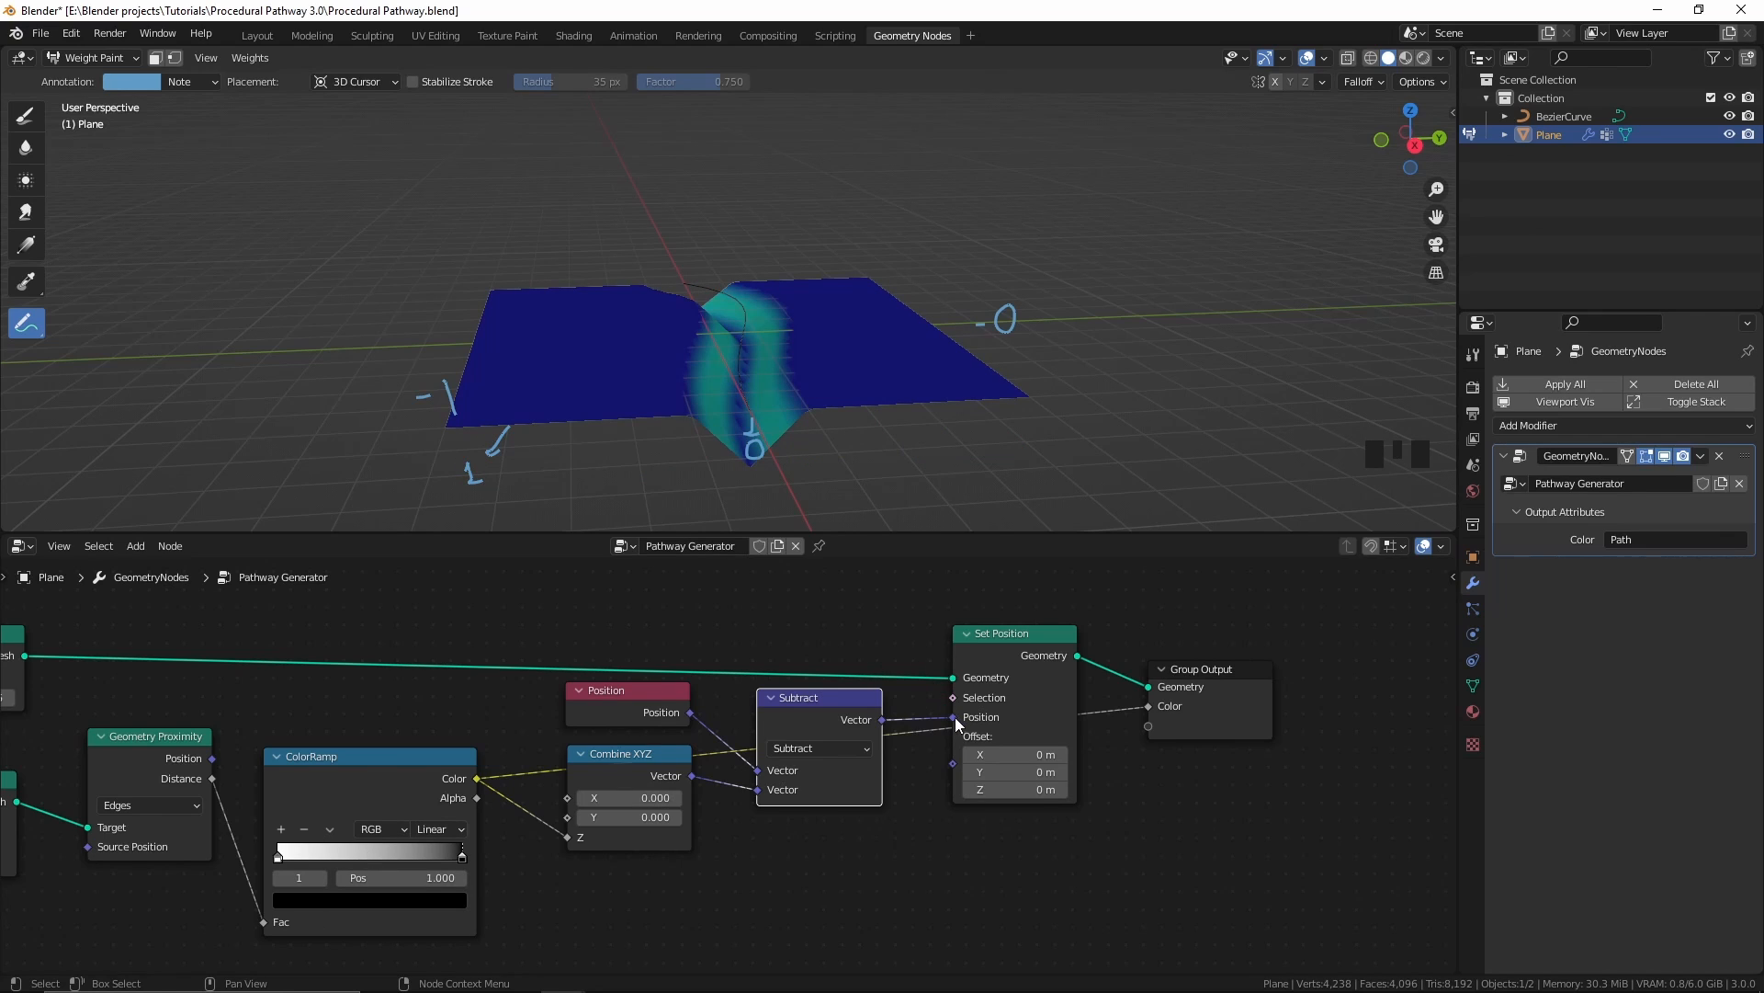
{"action": "left_click_drag", "start_coordinate": [955, 717], "coordinate": [919, 704]}
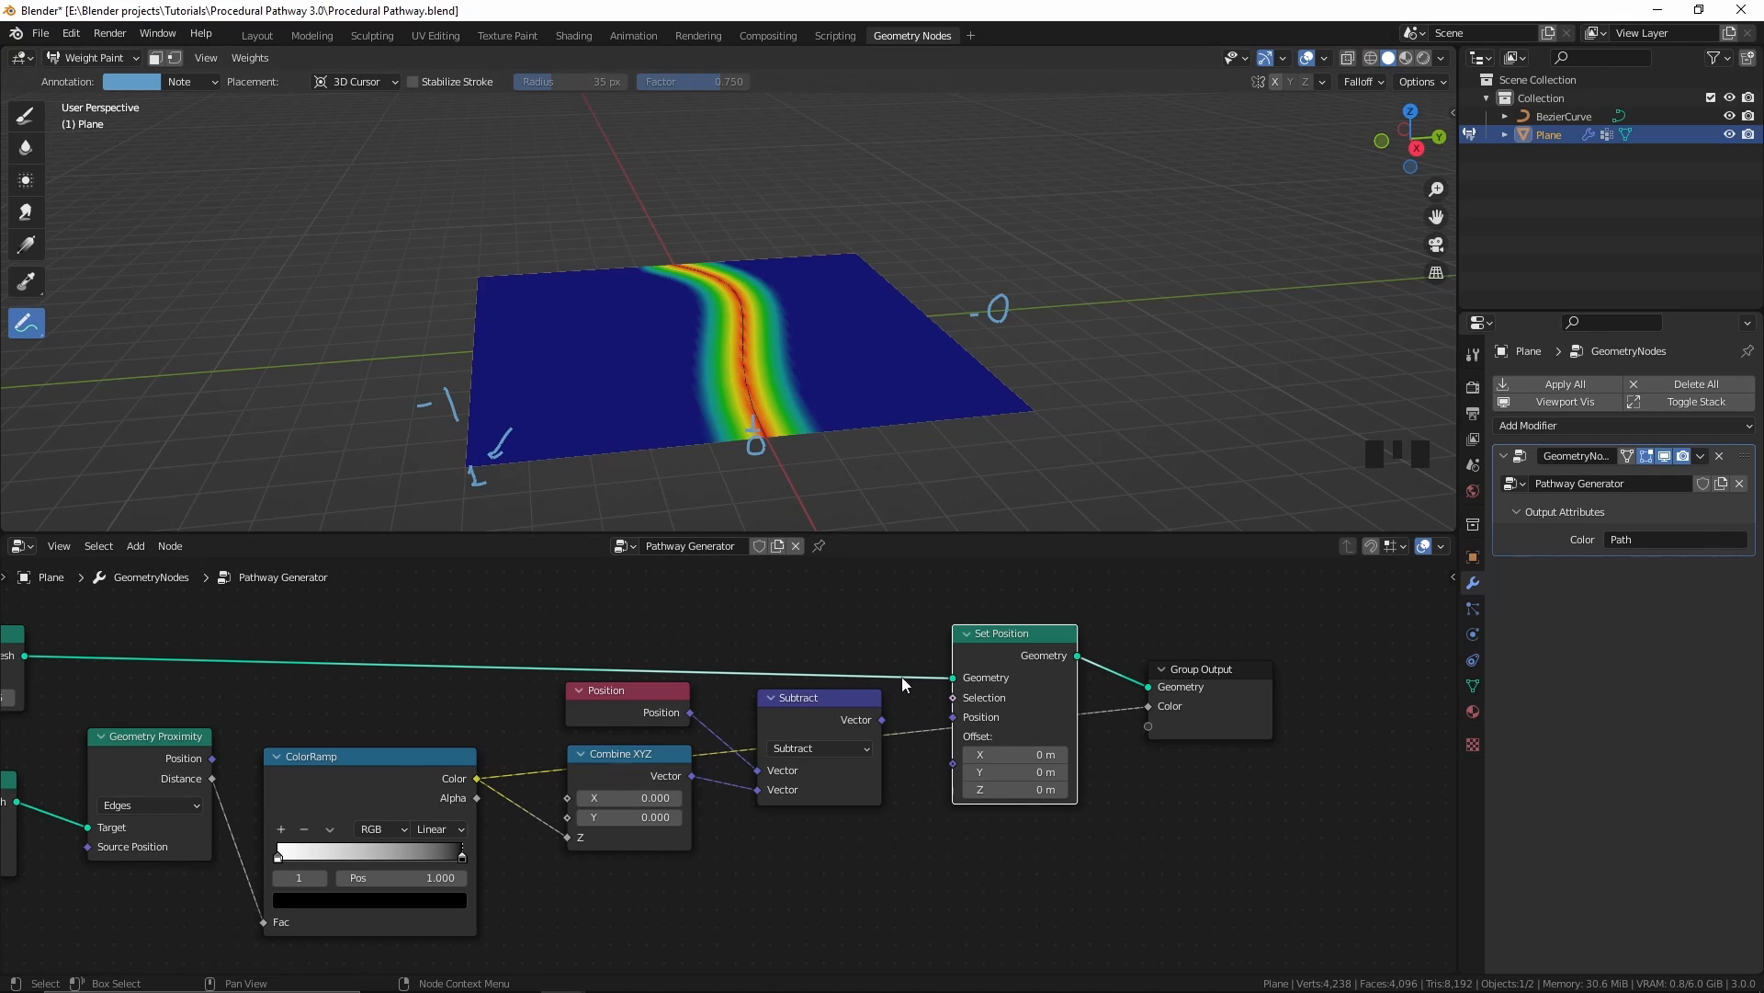
{"action": "left_click_drag", "start_coordinate": [882, 720], "coordinate": [955, 718]}
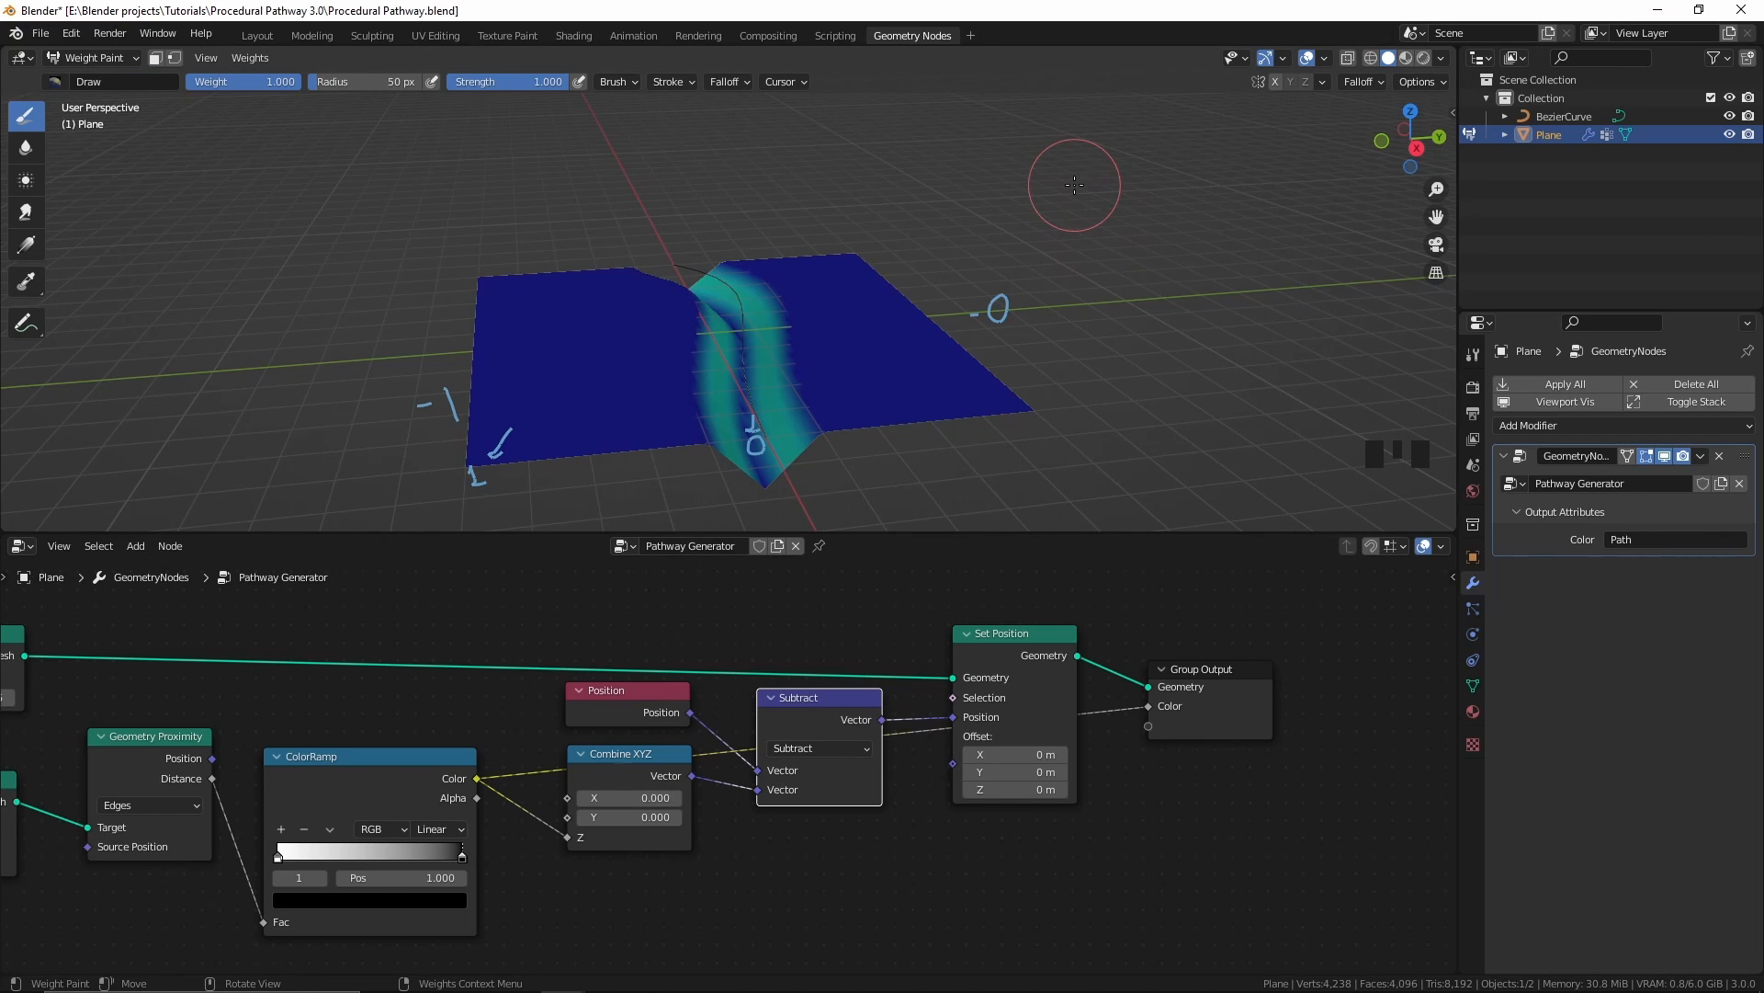
Step: Switch the plane to Object Mode and remove the viewport annotations
{"action": "key", "text": "ctrl+Tab"}
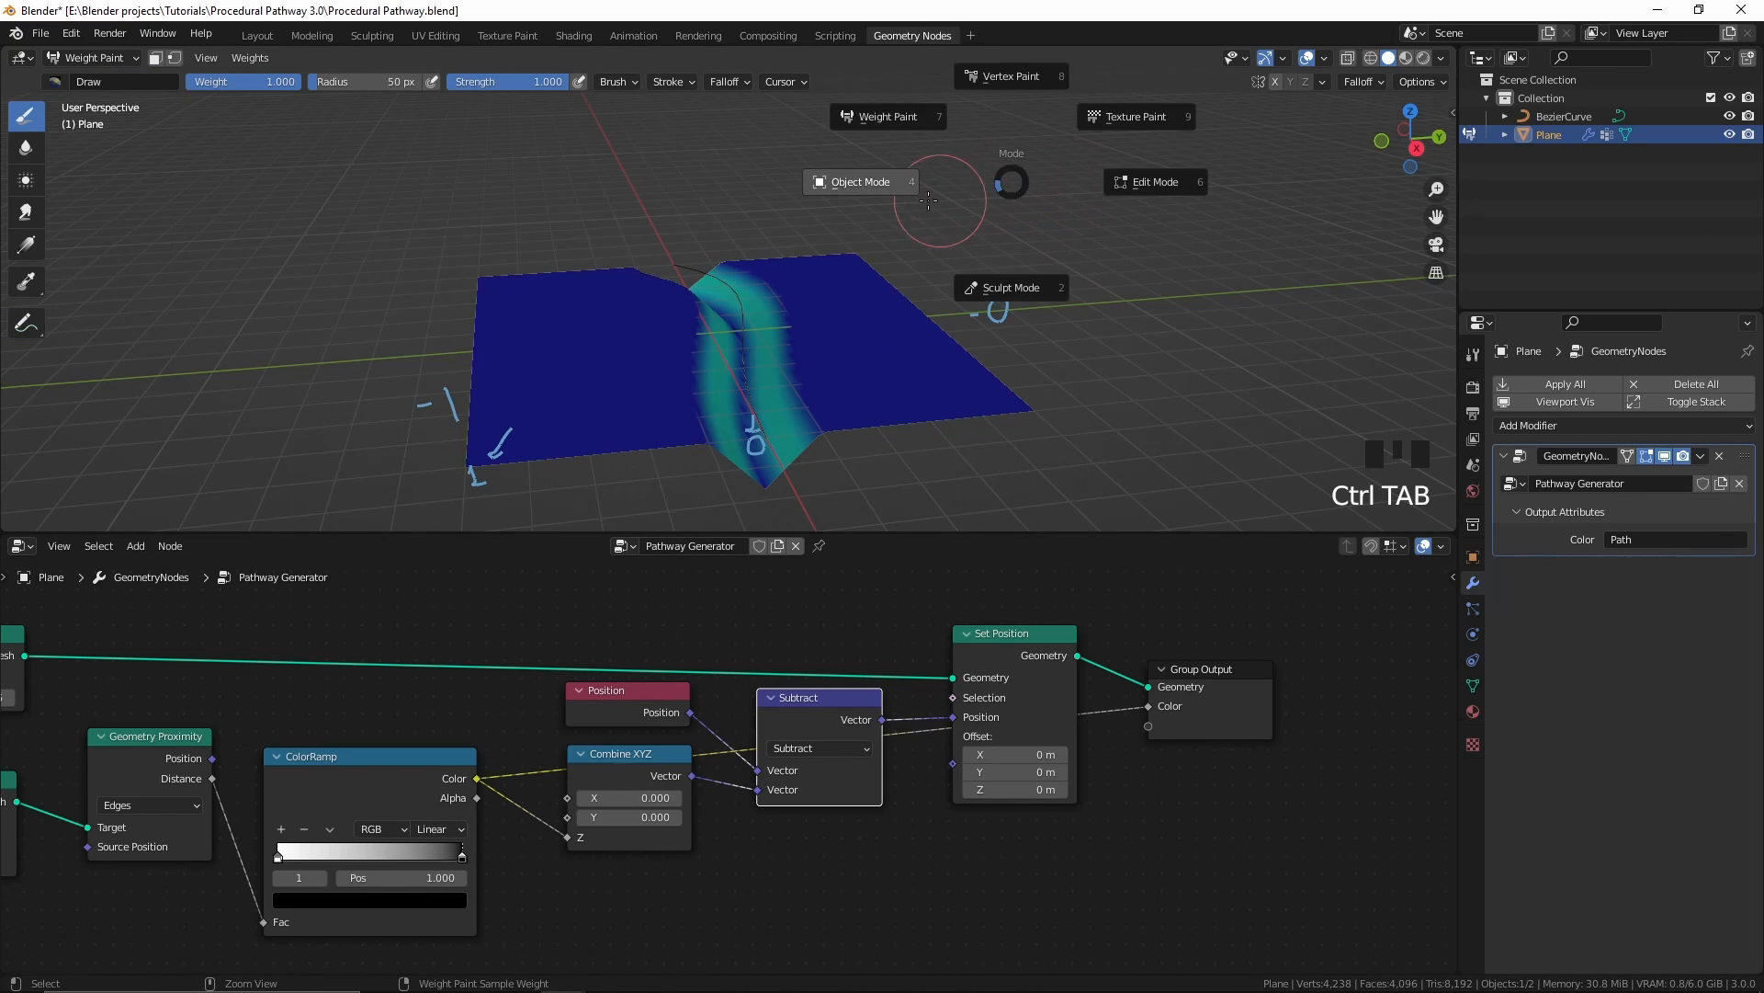
{"action": "left_click", "coordinate": [868, 201]}
{"action": "key", "text": "n"}
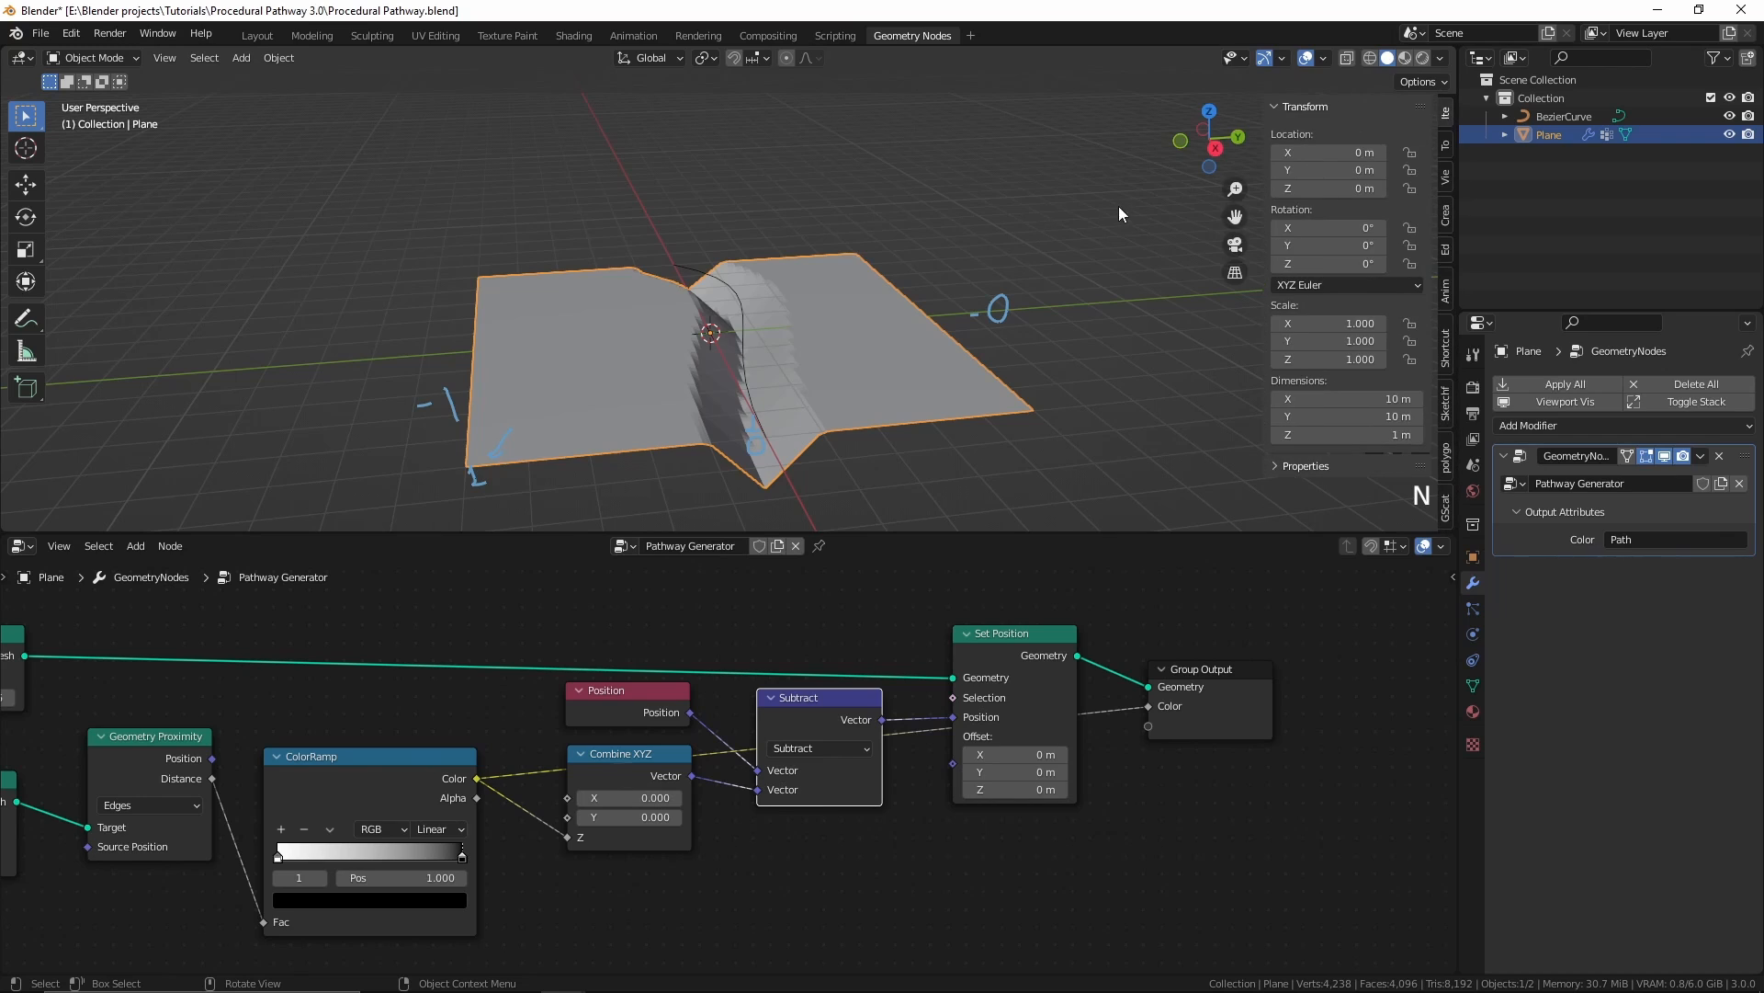
{"action": "left_click", "coordinate": [1445, 177]}
{"action": "scroll", "coordinate": [1388, 258], "scroll_direction": "down", "scroll_amount": 5}
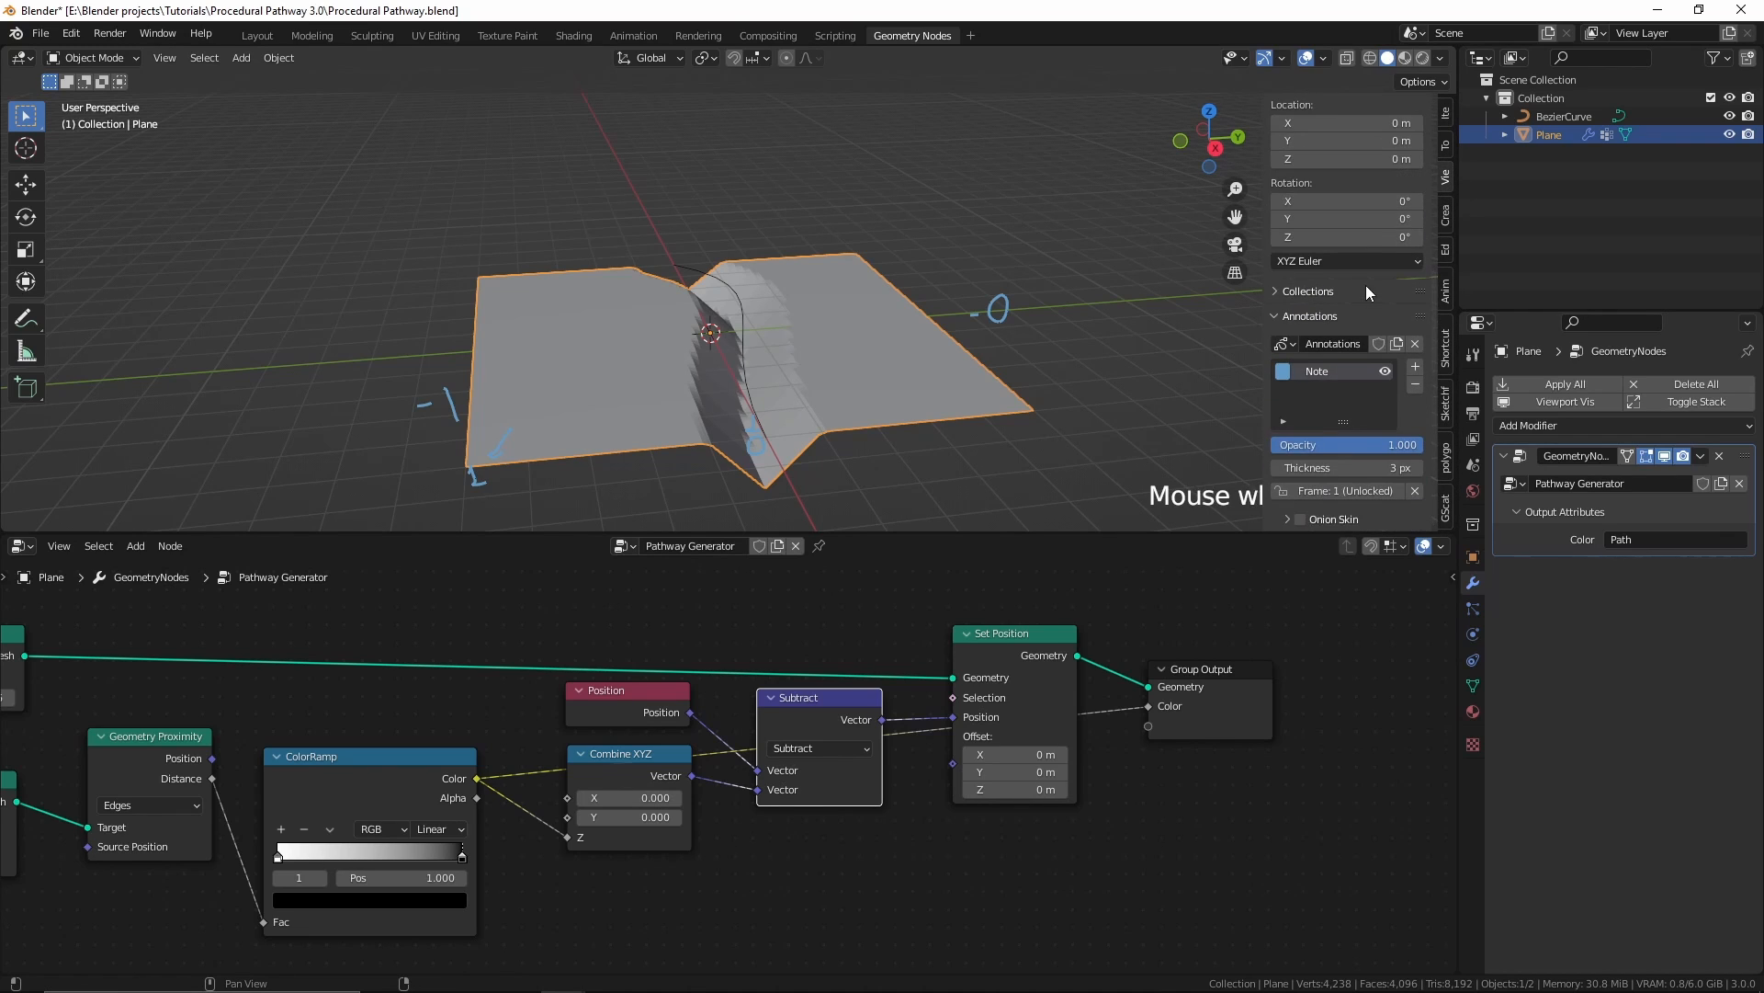
{"action": "scroll", "coordinate": [1378, 321], "scroll_direction": "up", "scroll_amount": 5}
{"action": "key", "text": "n"}
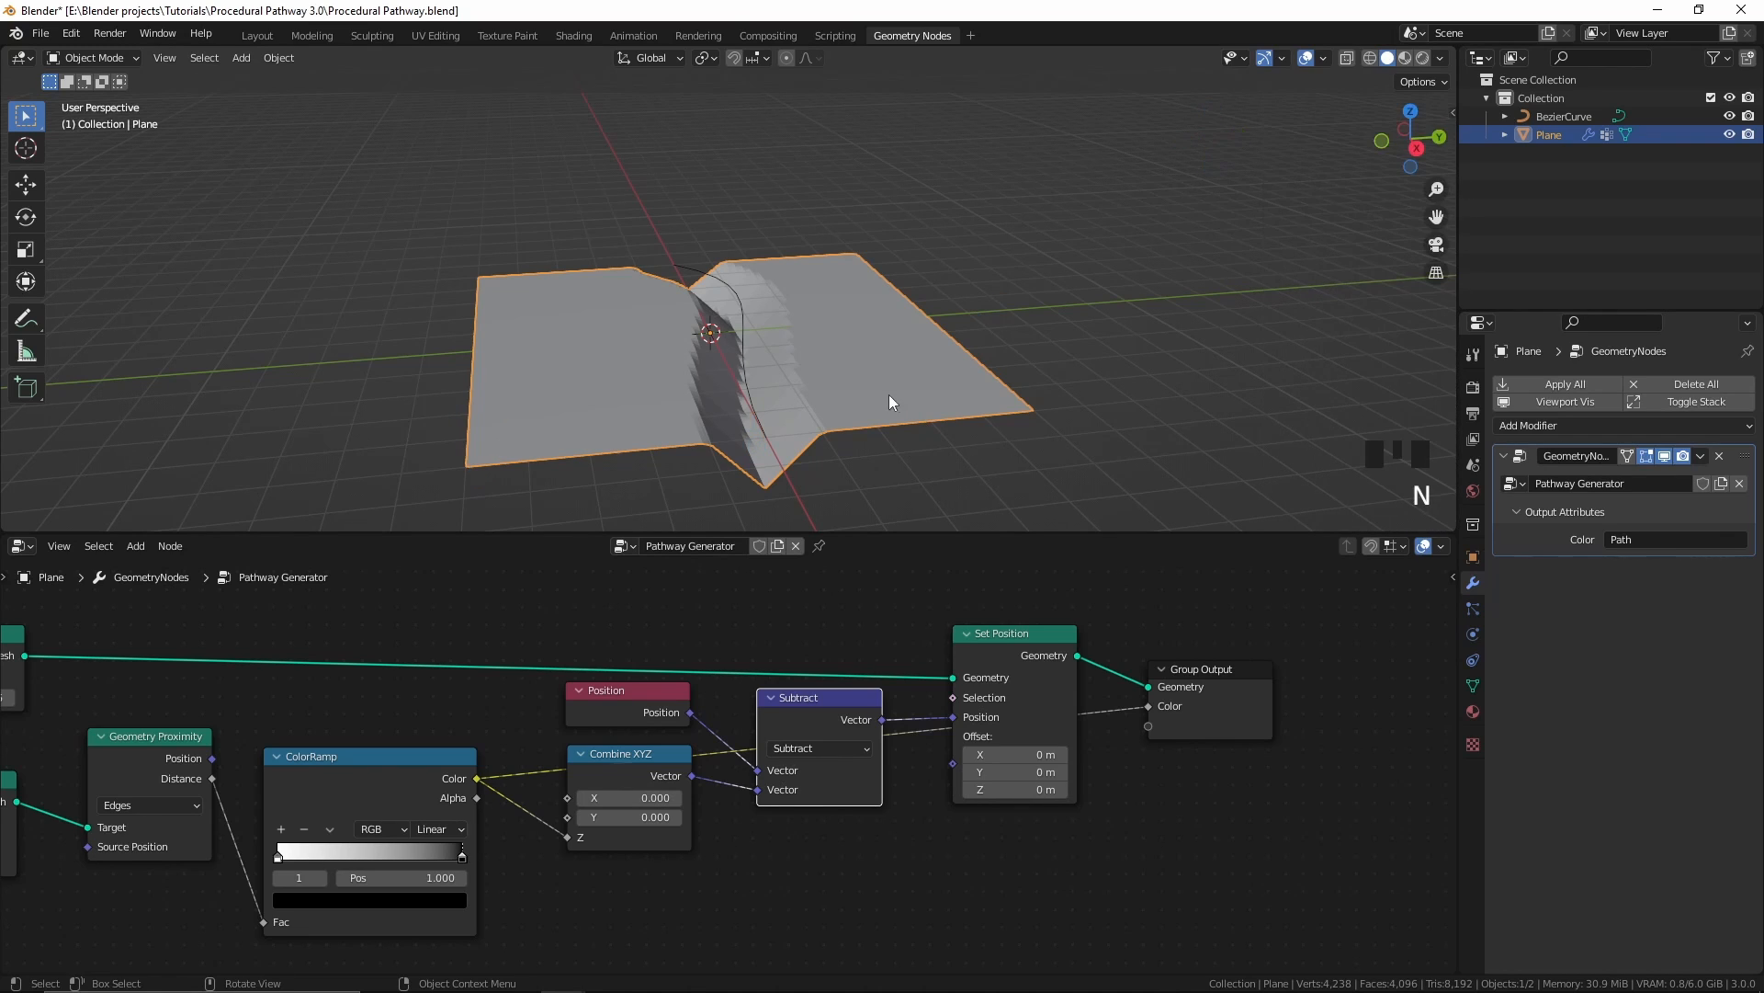
Step: Set the ColorRamp's interpolation to B-Spline
{"action": "mouse_move", "coordinate": [953, 717]}
{"action": "left_mouse_down"}
{"action": "mouse_move", "coordinate": [893, 694]}
{"action": "mouse_move", "coordinate": [953, 716]}
{"action": "left_mouse_up"}
{"action": "middle_click_drag", "start_coordinate": [519, 875], "coordinate": [570, 818]}
{"action": "scroll", "coordinate": [570, 818], "scroll_direction": "up", "scroll_amount": 1}
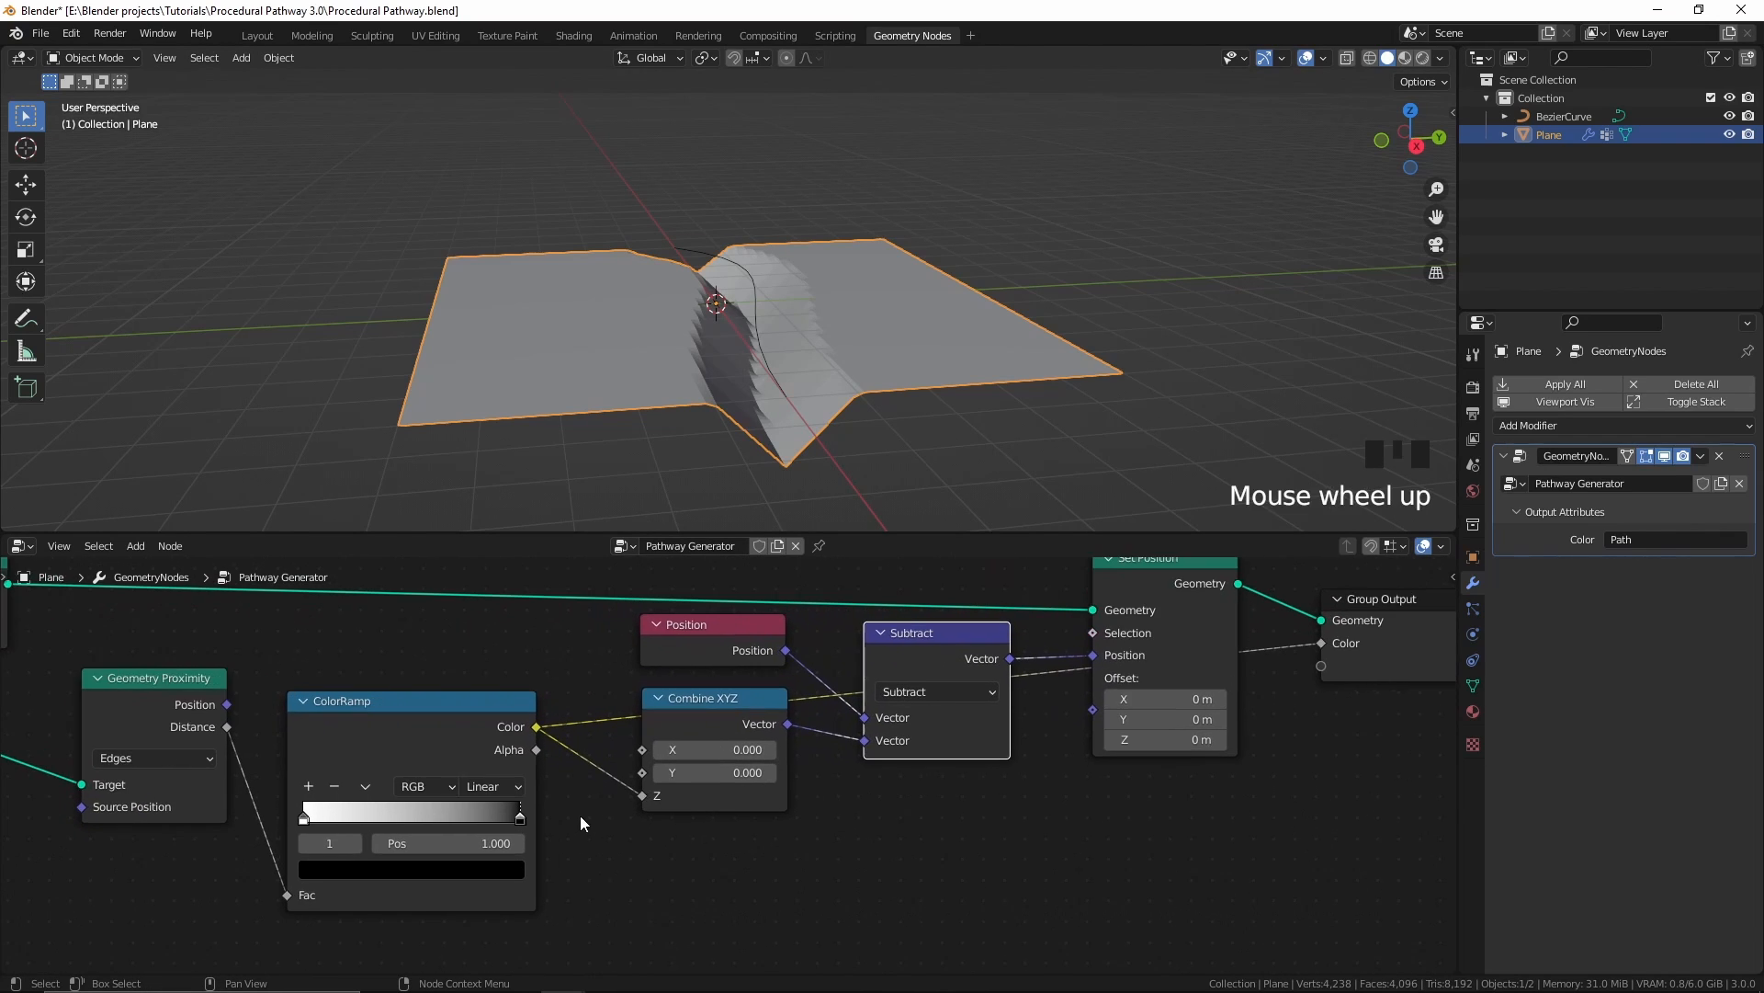
{"action": "left_click", "coordinate": [509, 787]}
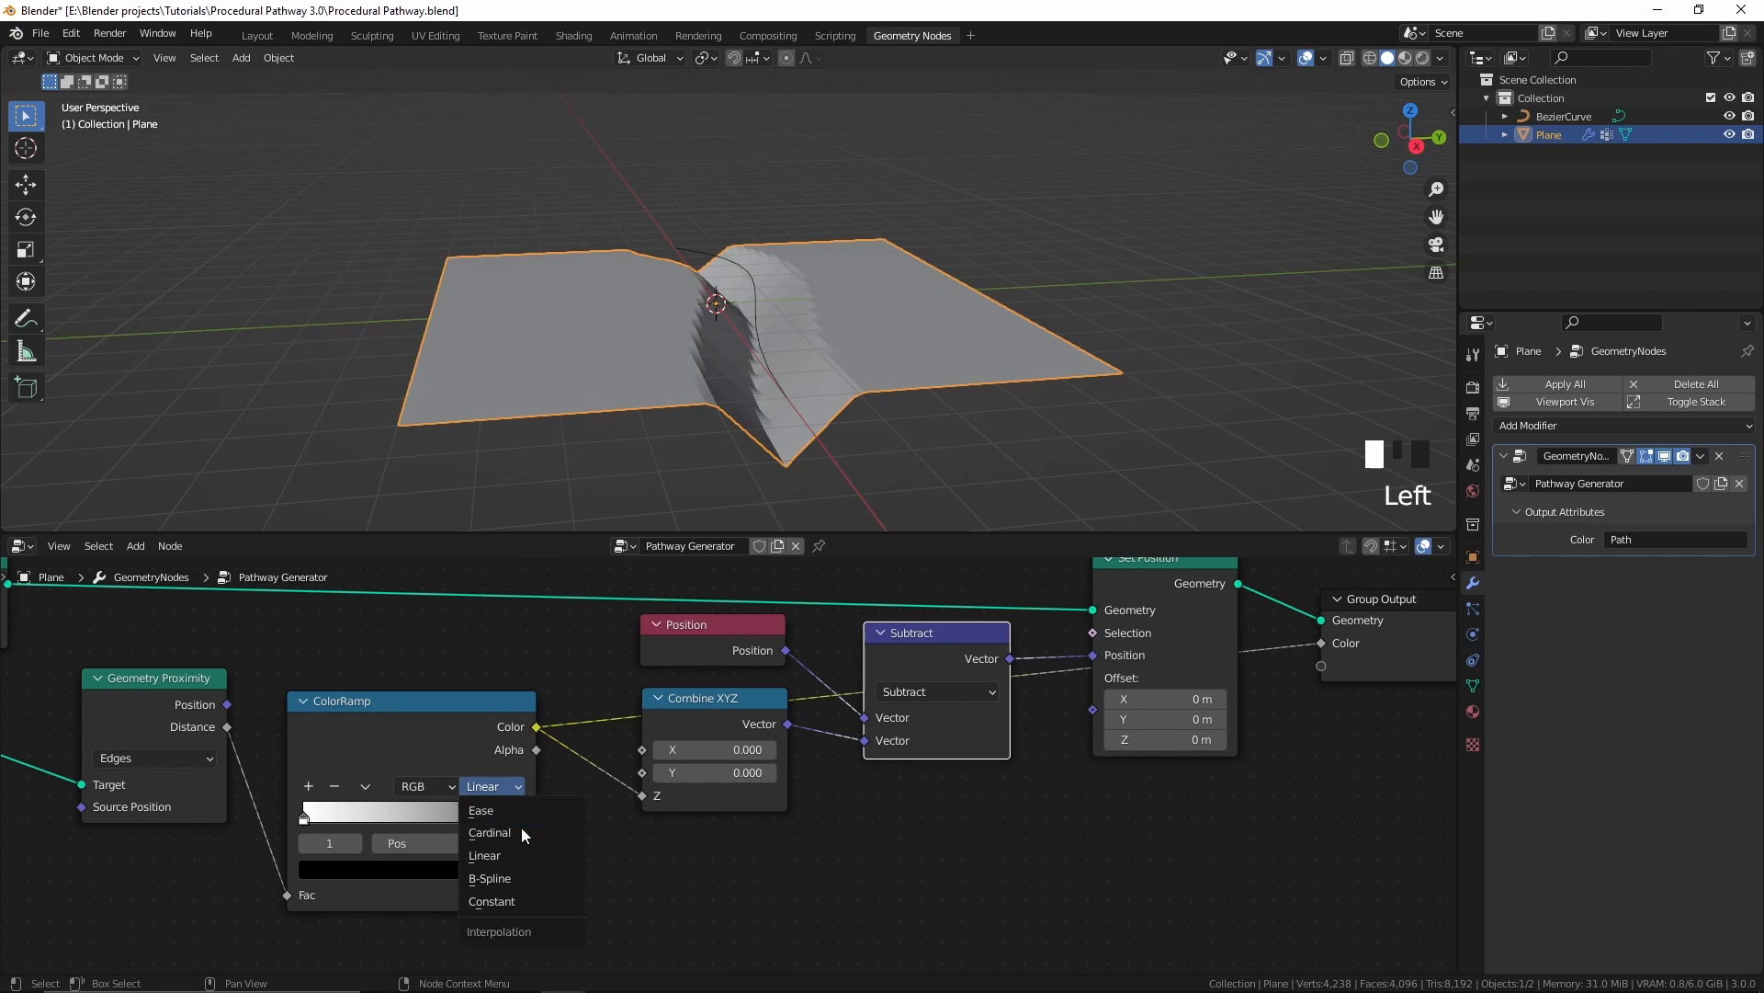
{"action": "left_click", "coordinate": [491, 879]}
Step: Move the ColorRamp's black stop to position 0.686 and its white stop to 0.409
{"action": "middle_click_drag", "start_coordinate": [497, 807], "coordinate": [515, 813]}
{"action": "left_click_drag", "start_coordinate": [538, 819], "coordinate": [463, 814]}
{"action": "middle_click_drag", "start_coordinate": [796, 359], "coordinate": [765, 365]}
{"action": "middle_click_drag", "start_coordinate": [324, 821], "coordinate": [376, 805]}
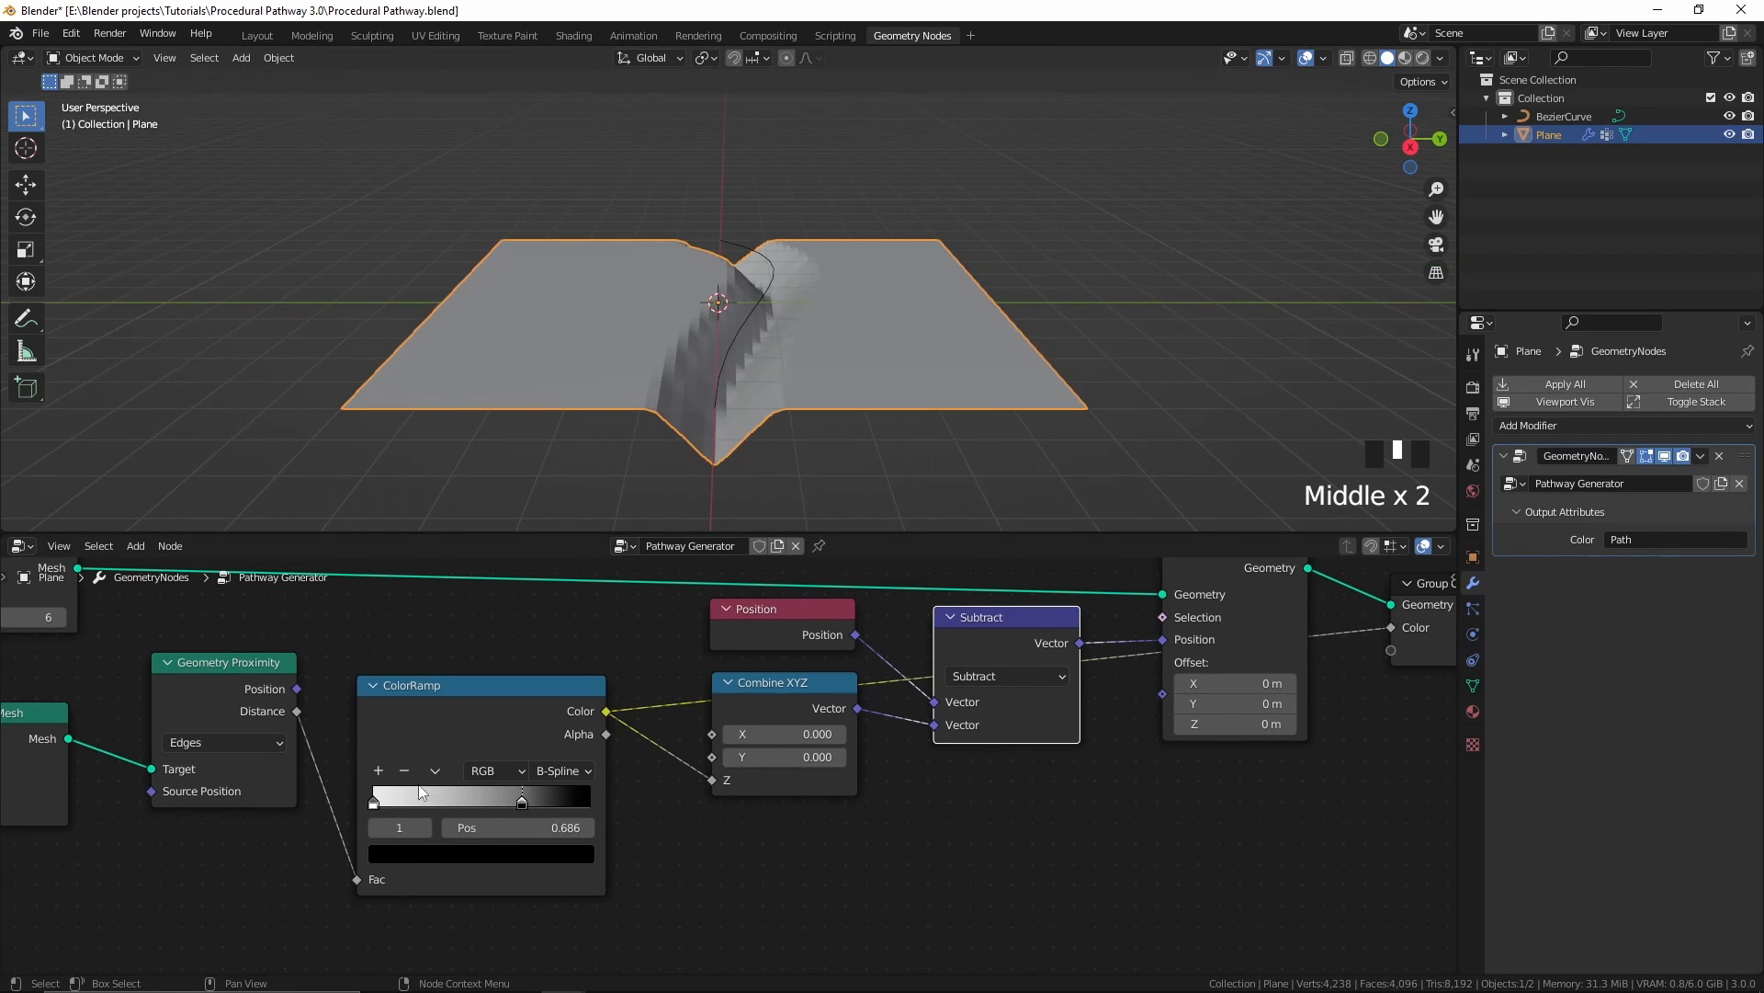
{"action": "left_click_drag", "start_coordinate": [375, 804], "coordinate": [467, 808]}
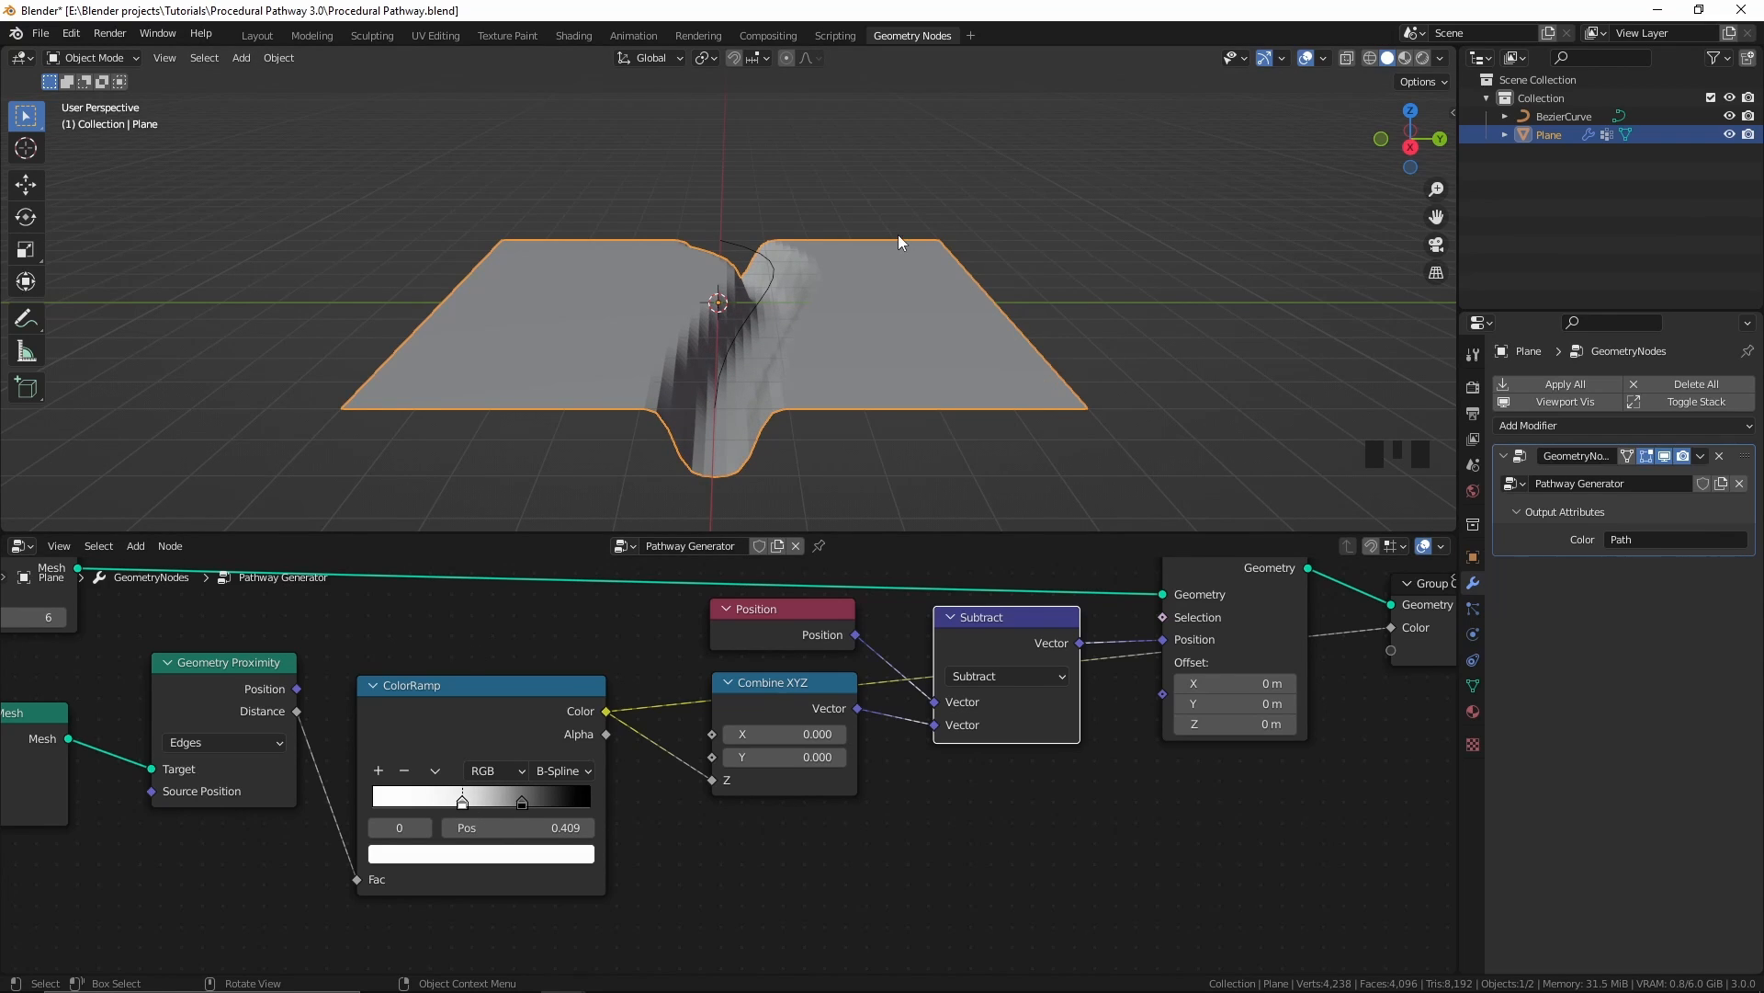
Step: Apply smooth shading to the plane
{"action": "right_click", "coordinate": [1039, 172]}
{"action": "mouse_move", "coordinate": [1038, 172]}
{"action": "middle_mouse_down"}
{"action": "mouse_move", "coordinate": [1049, 198]}
{"action": "mouse_move", "coordinate": [1032, 193]}
{"action": "middle_mouse_up"}
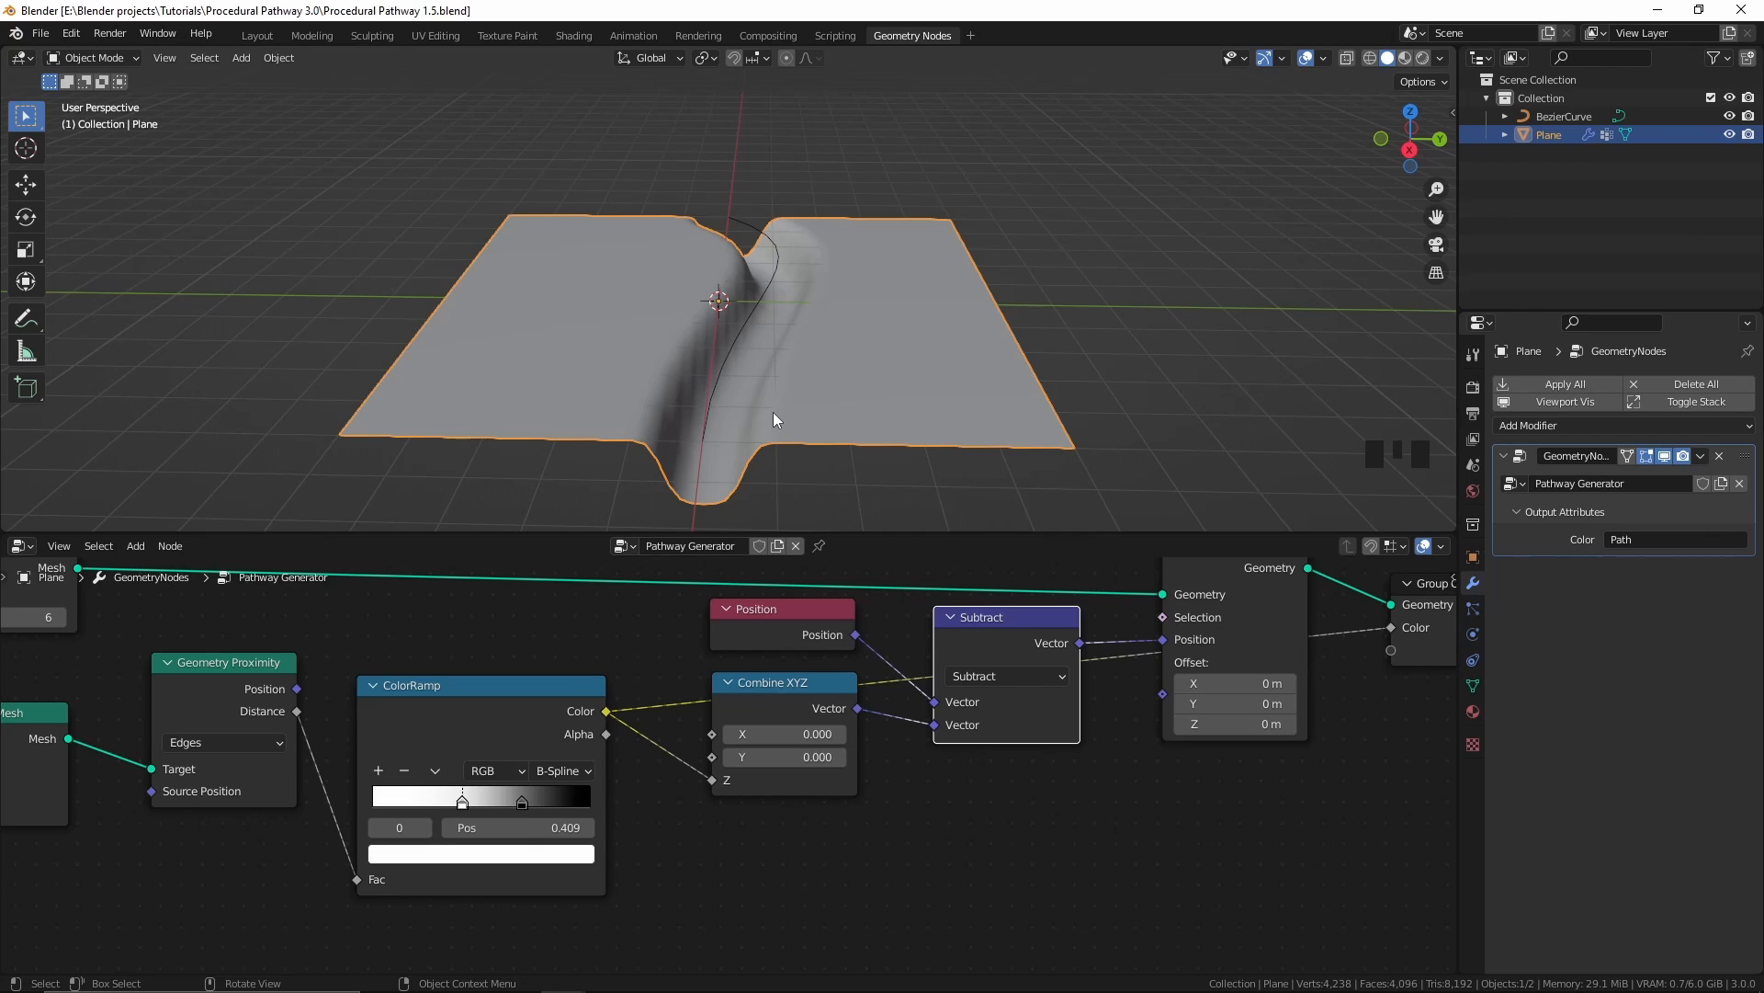
Step: Move the Object Info, Curve to Mesh and Geometry Proximity nodes away from the ColorRamp to make room for another node
{"action": "scroll", "coordinate": [382, 723], "scroll_direction": "down", "scroll_amount": 2}
{"action": "middle_click_drag", "start_coordinate": [382, 722], "coordinate": [773, 715]}
{"action": "left_click_drag", "start_coordinate": [873, 736], "coordinate": [868, 707]}
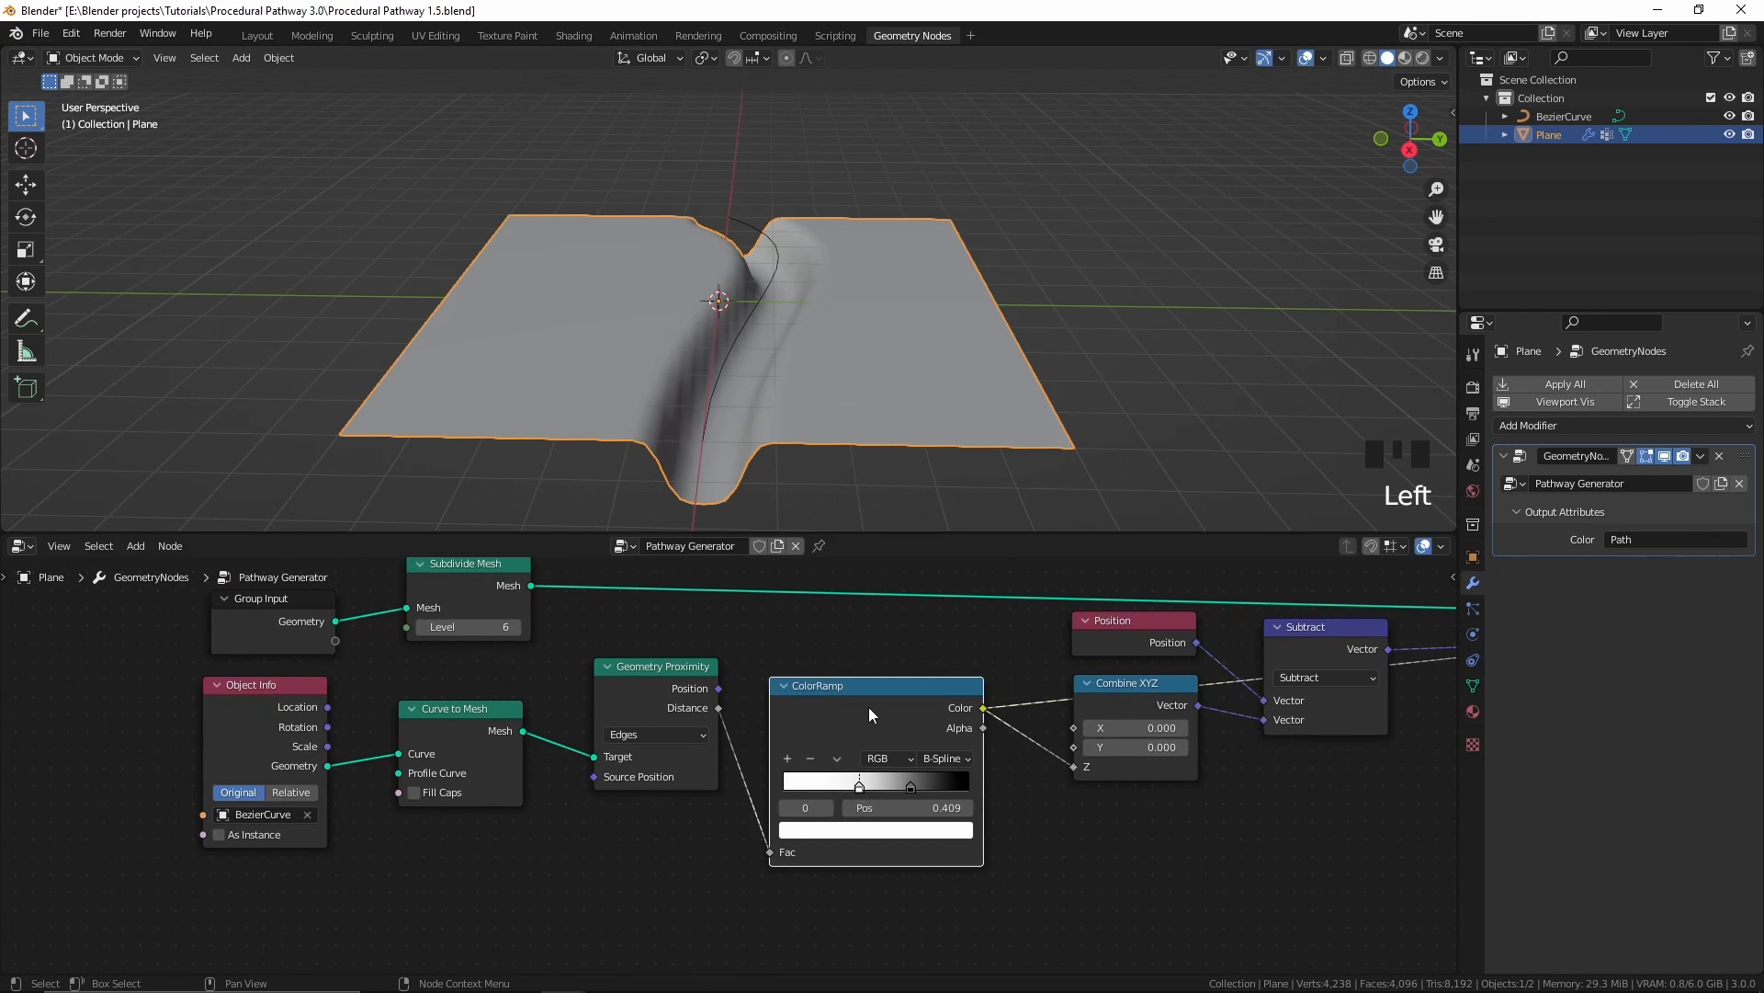
{"action": "left_click_drag", "start_coordinate": [134, 704], "coordinate": [704, 774]}
{"action": "key", "text": "g"}
{"action": "left_click", "coordinate": [527, 776]}
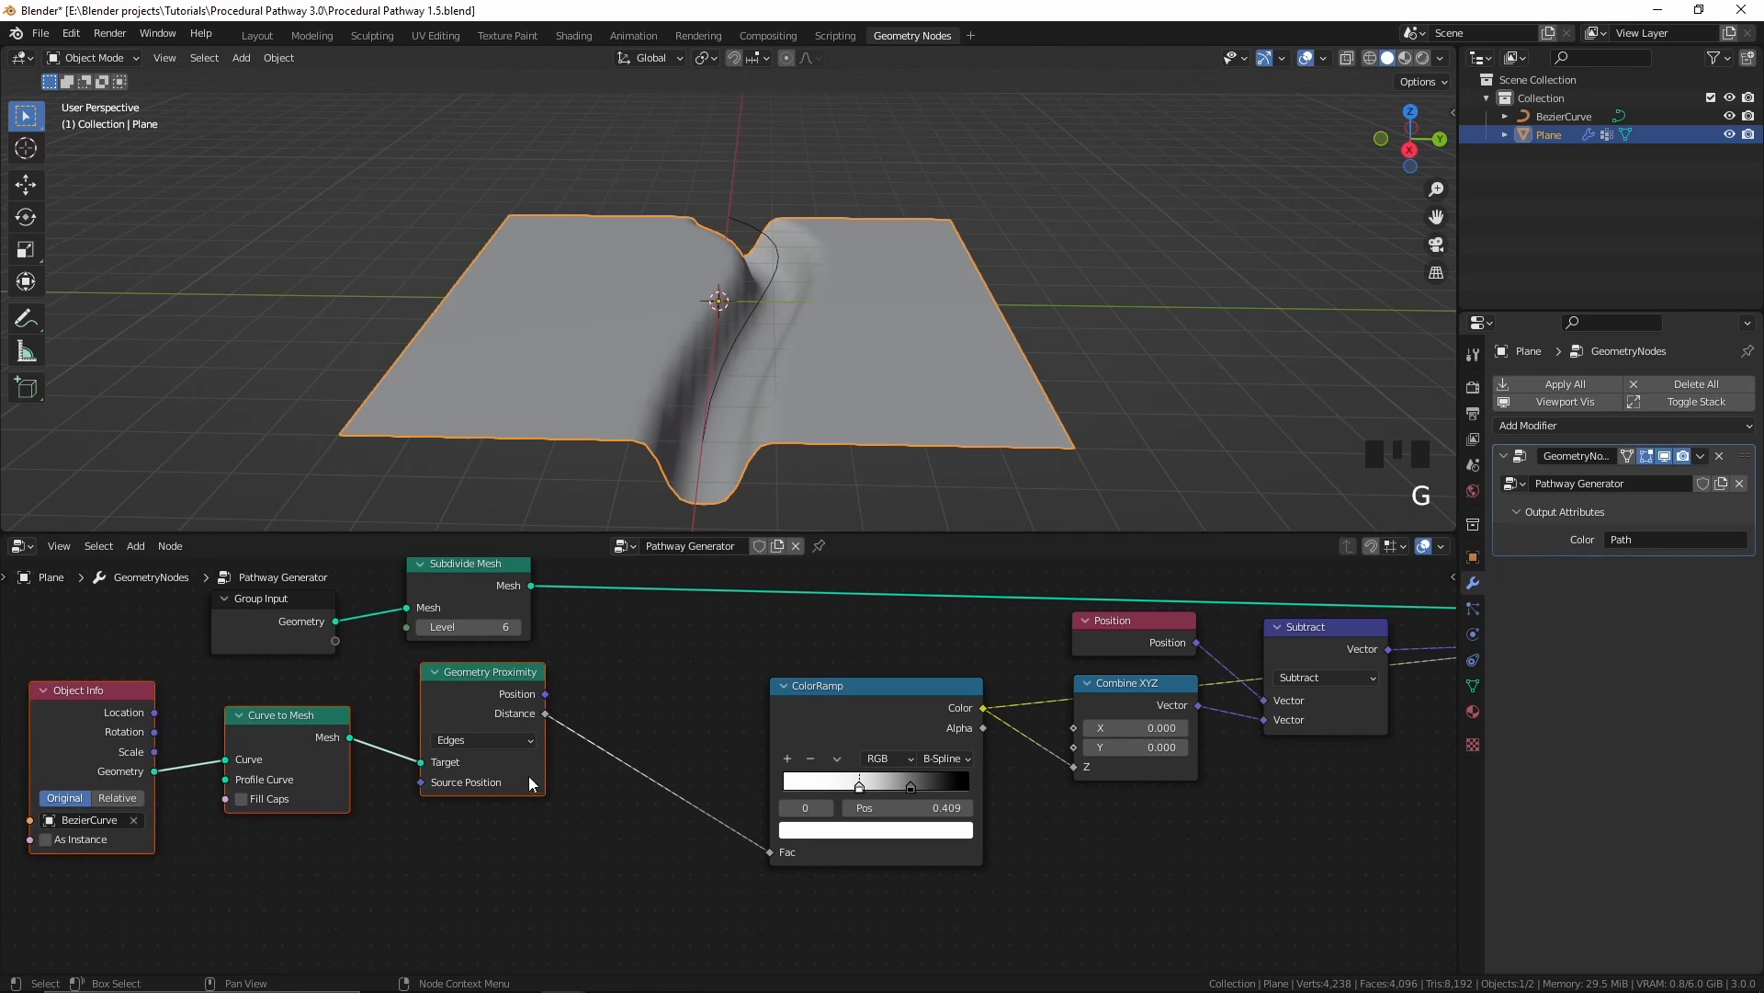
Step: Insert a Math node set to Multiply by 0.500 between Geometry Proximity's Distance output and the ColorRamp's Fac input
{"action": "key", "text": "shift+a"}
{"action": "mouse_move", "coordinate": [719, 636]}
{"action": "type", "text": "add"}
{"action": "key", "text": "Return"}
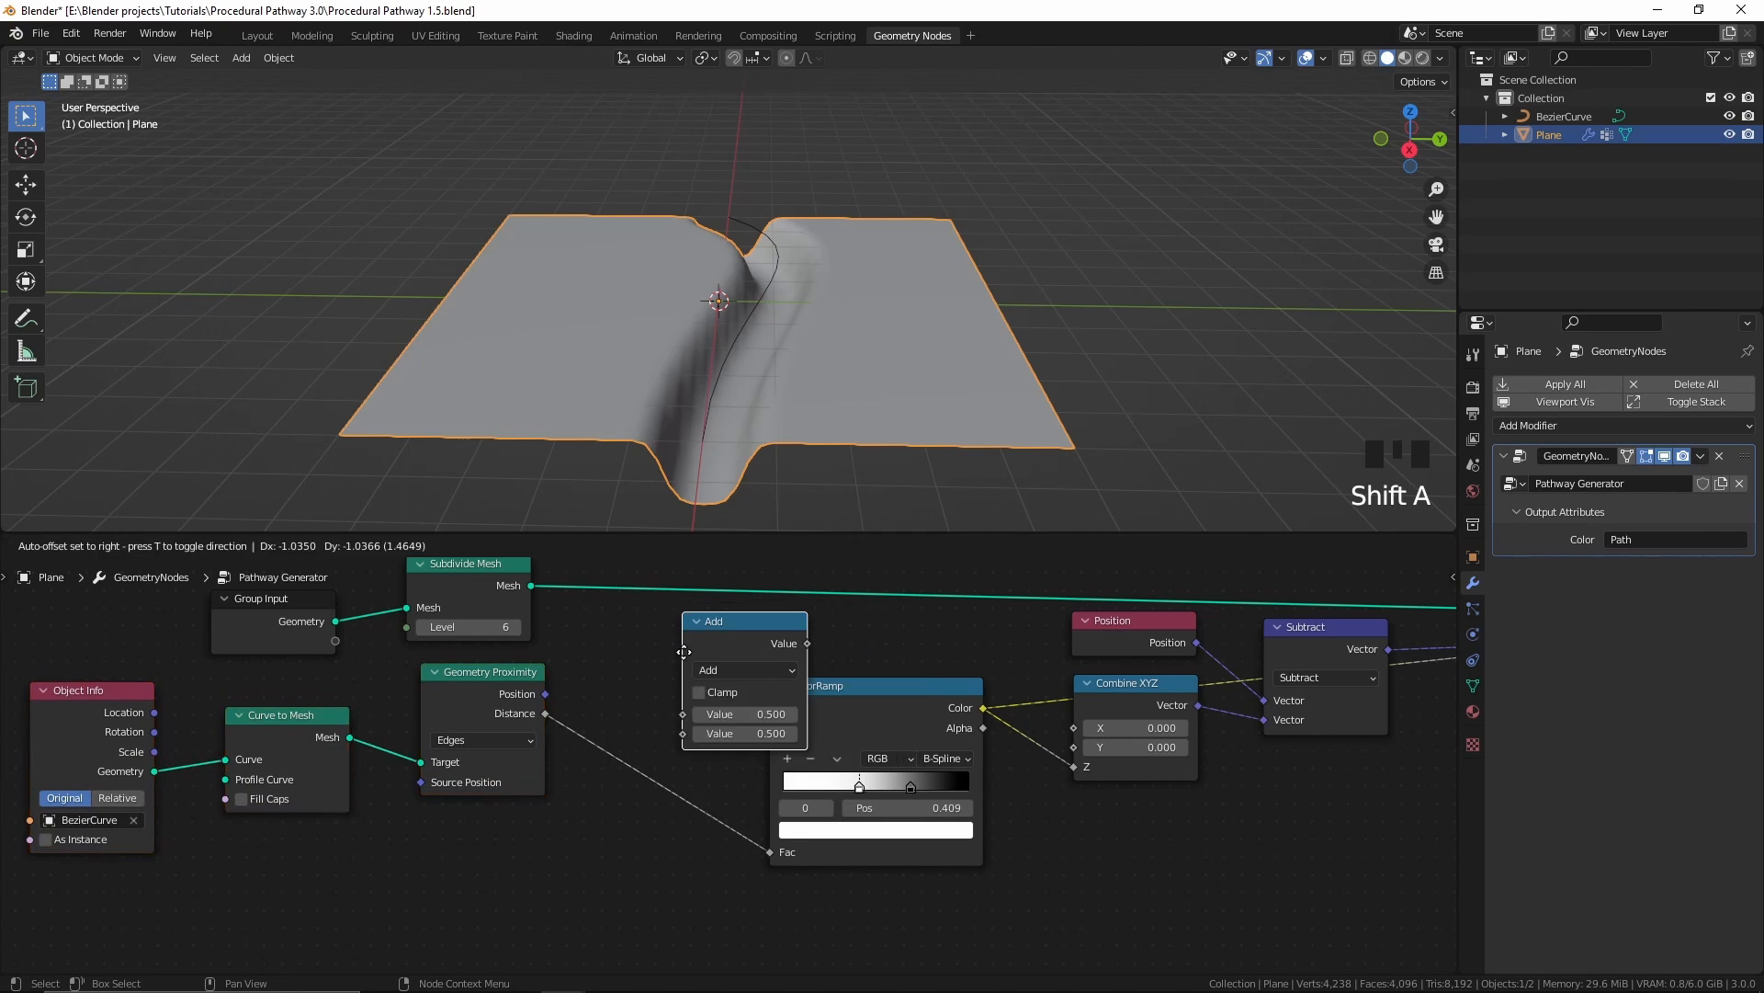
{"action": "left_click", "coordinate": [603, 704]}
{"action": "left_click", "coordinate": [663, 733]}
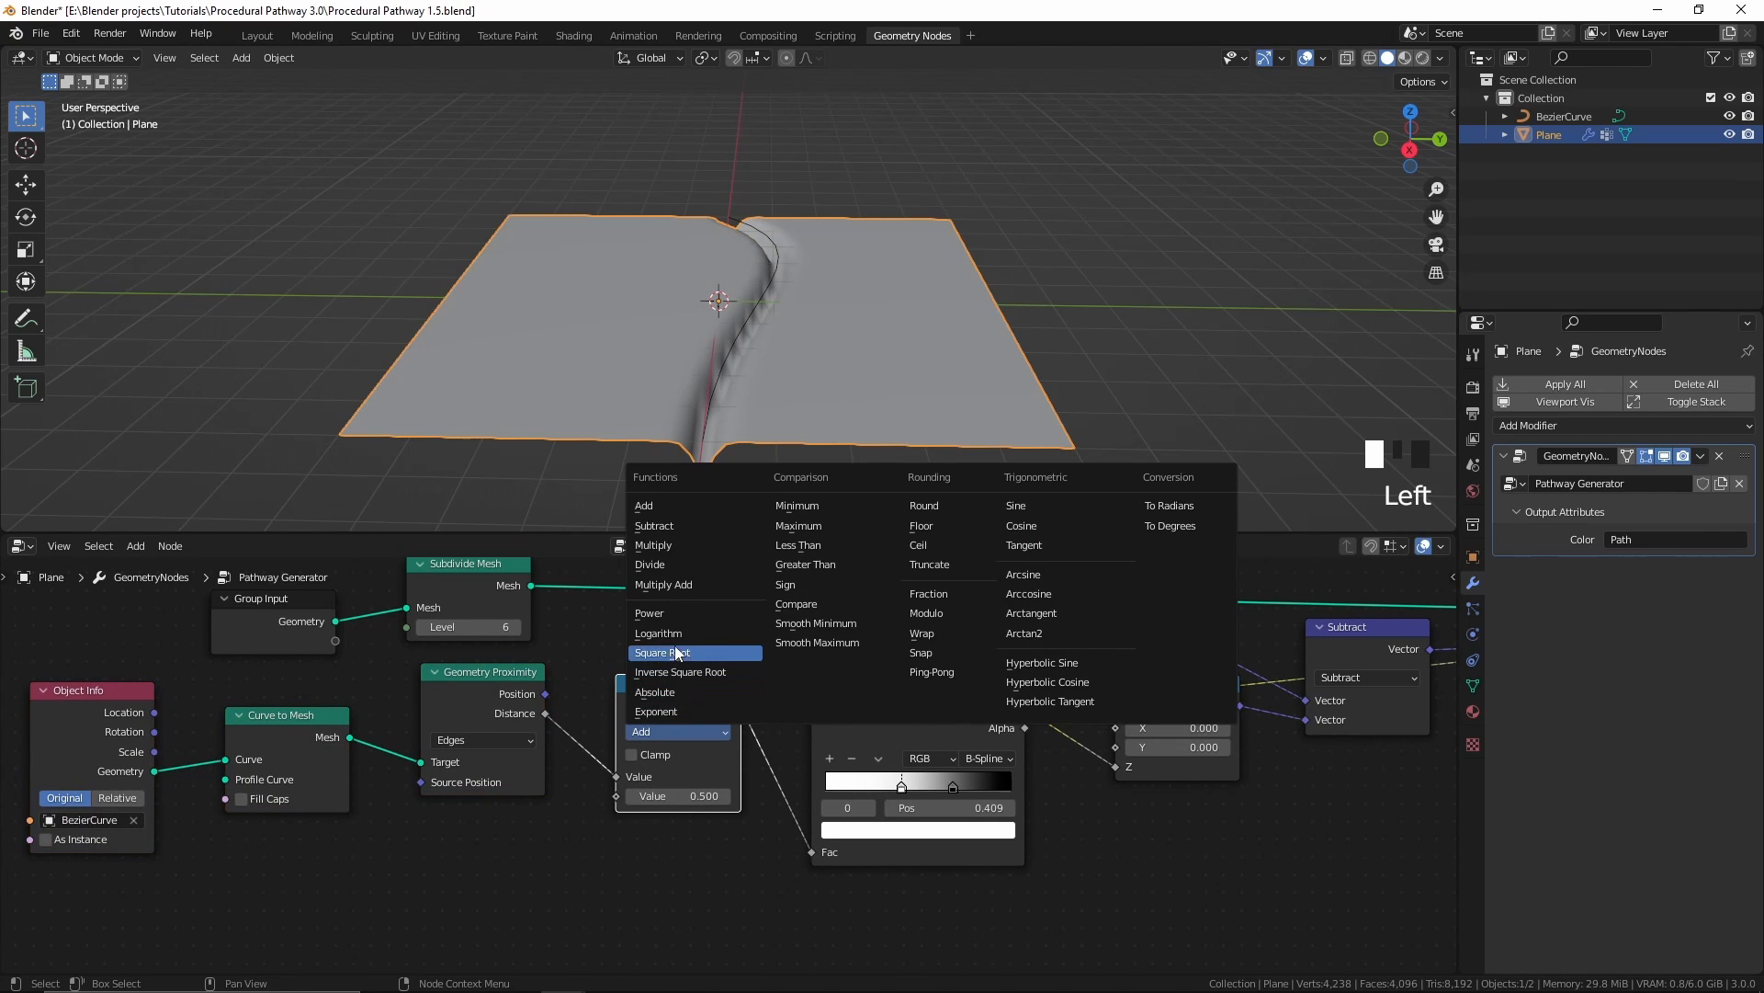
{"action": "left_click", "coordinate": [655, 545]}
{"action": "scroll", "coordinate": [715, 847], "scroll_direction": "up", "scroll_amount": 1}
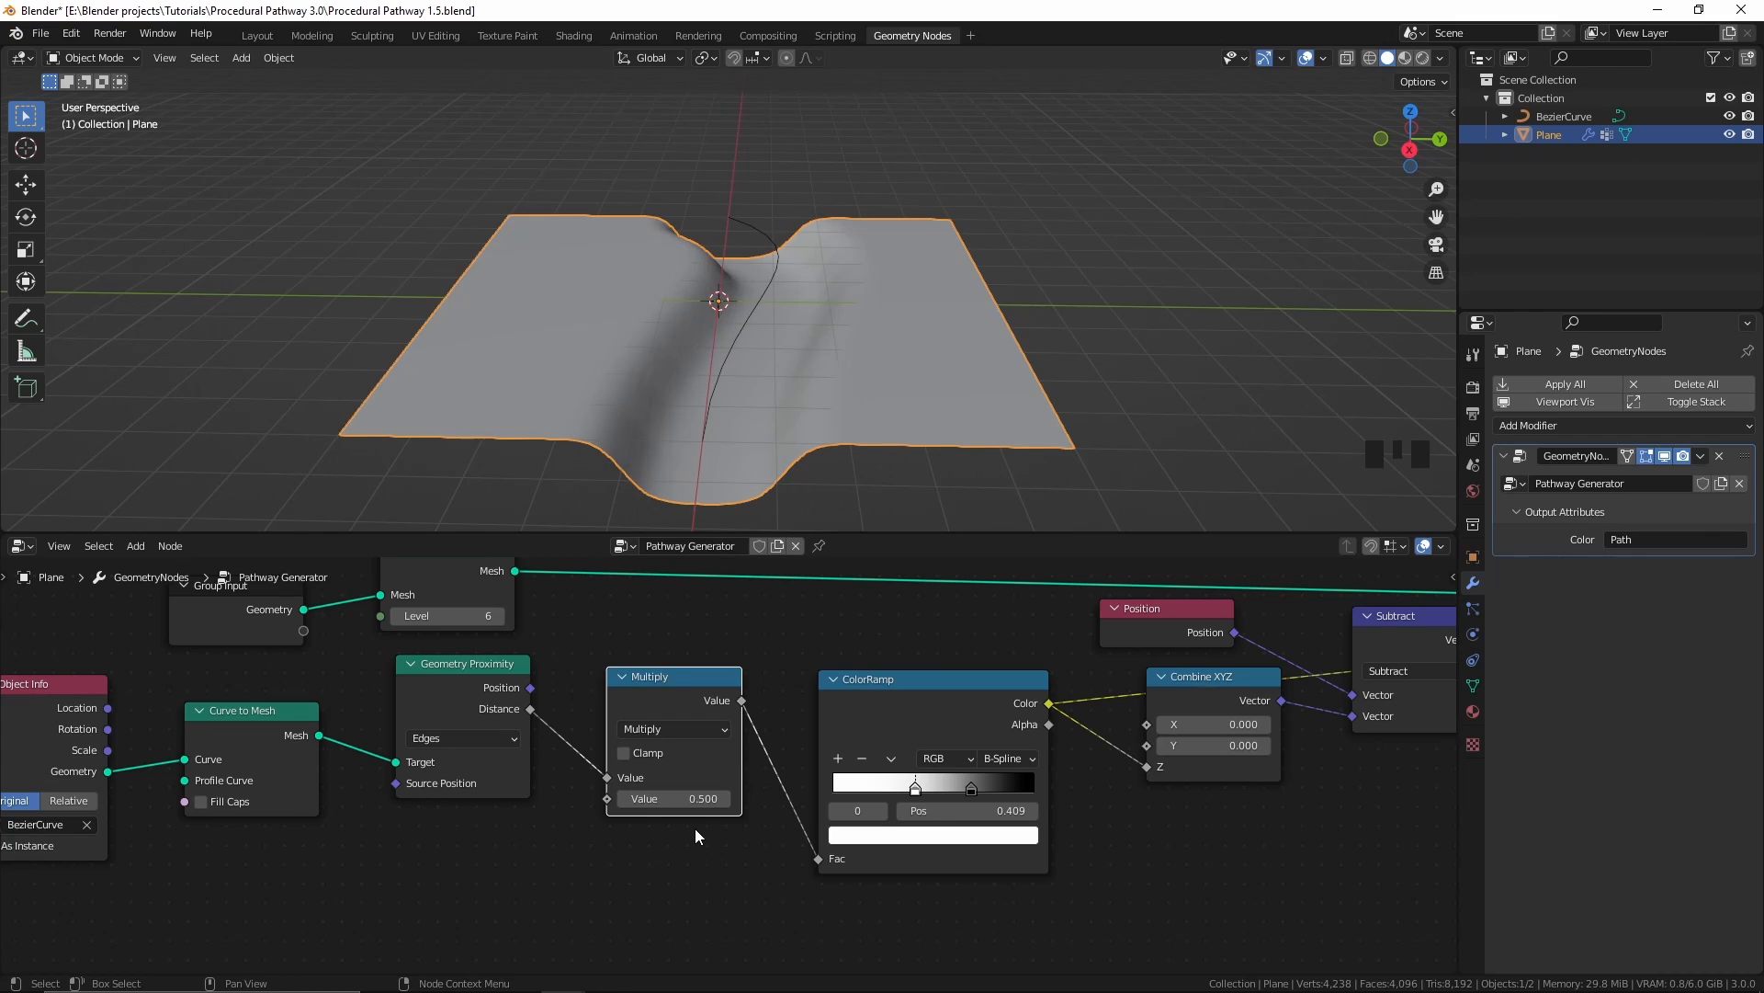
{"action": "left_click_drag", "start_coordinate": [682, 801], "coordinate": [700, 801], "text": "shift"}
Step: Switch to Weight Paint mode and unlink Subtract from Set Position to test how the Multiply value affects the mask width
{"action": "key", "text": "ctrl+Tab"}
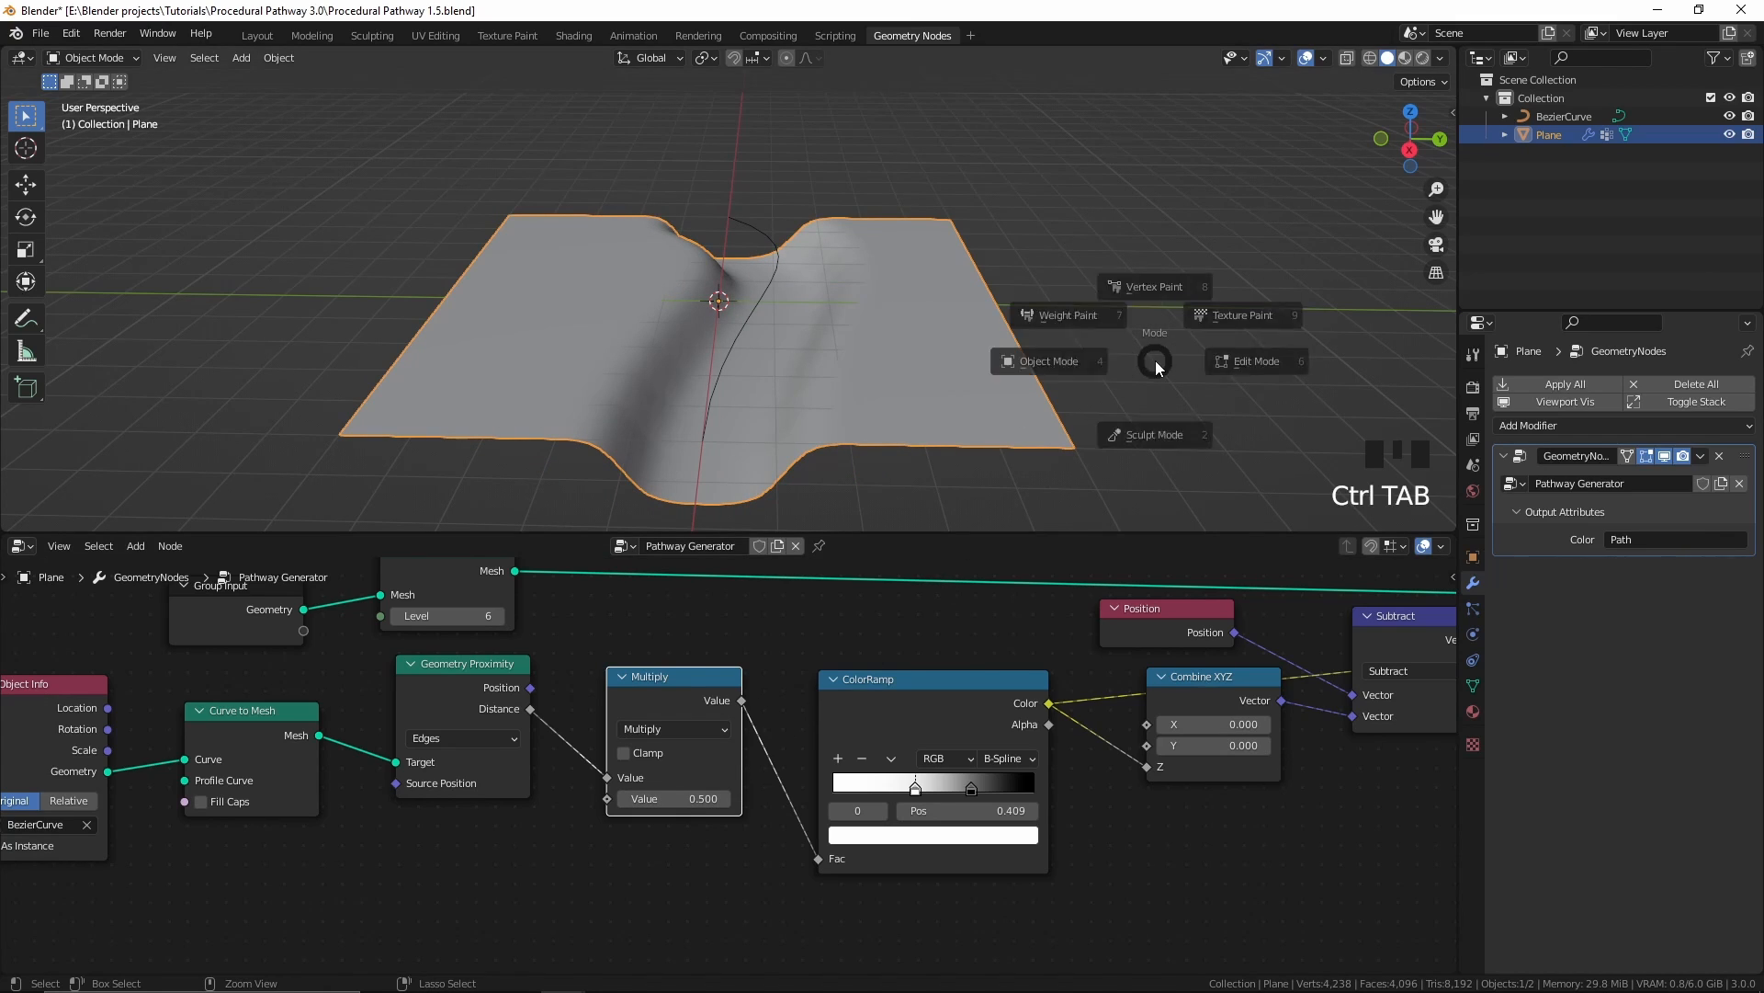
{"action": "left_click", "coordinate": [1015, 292]}
{"action": "middle_click_drag", "start_coordinate": [939, 702], "coordinate": [647, 764]}
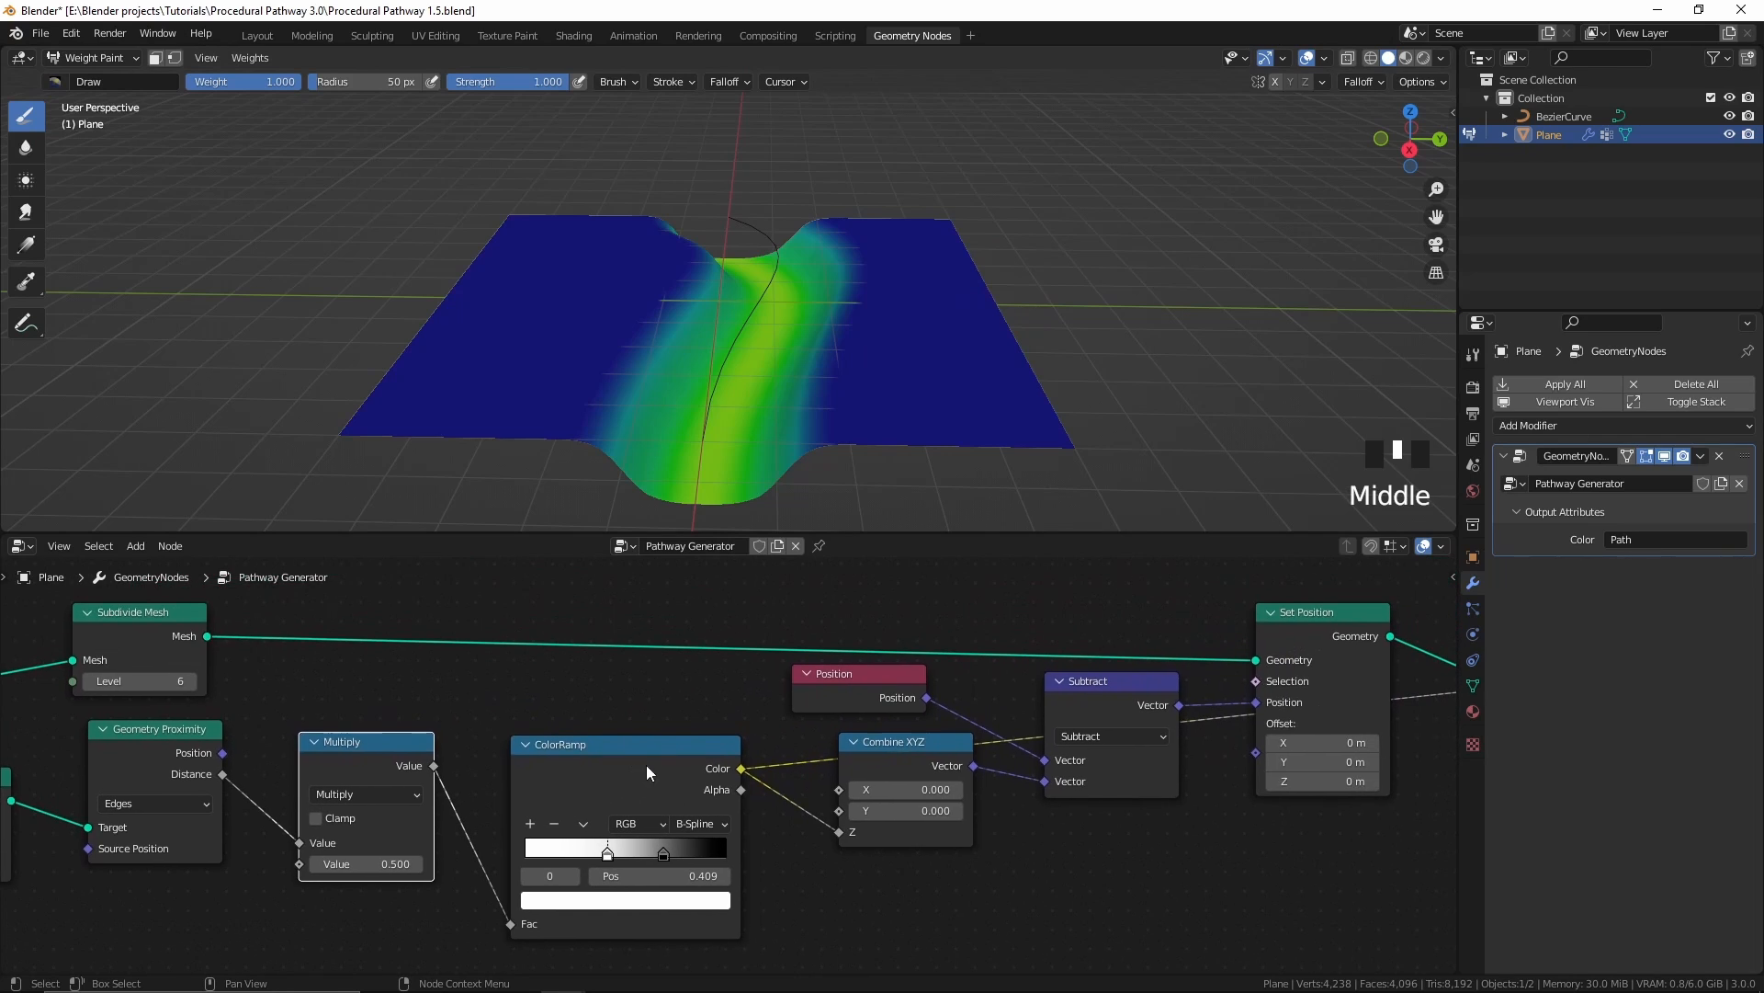
{"action": "left_click_drag", "start_coordinate": [1256, 702], "coordinate": [1195, 685]}
{"action": "middle_click_drag", "start_coordinate": [480, 732], "coordinate": [602, 722]}
{"action": "middle_click_drag", "start_coordinate": [623, 701], "coordinate": [694, 669]}
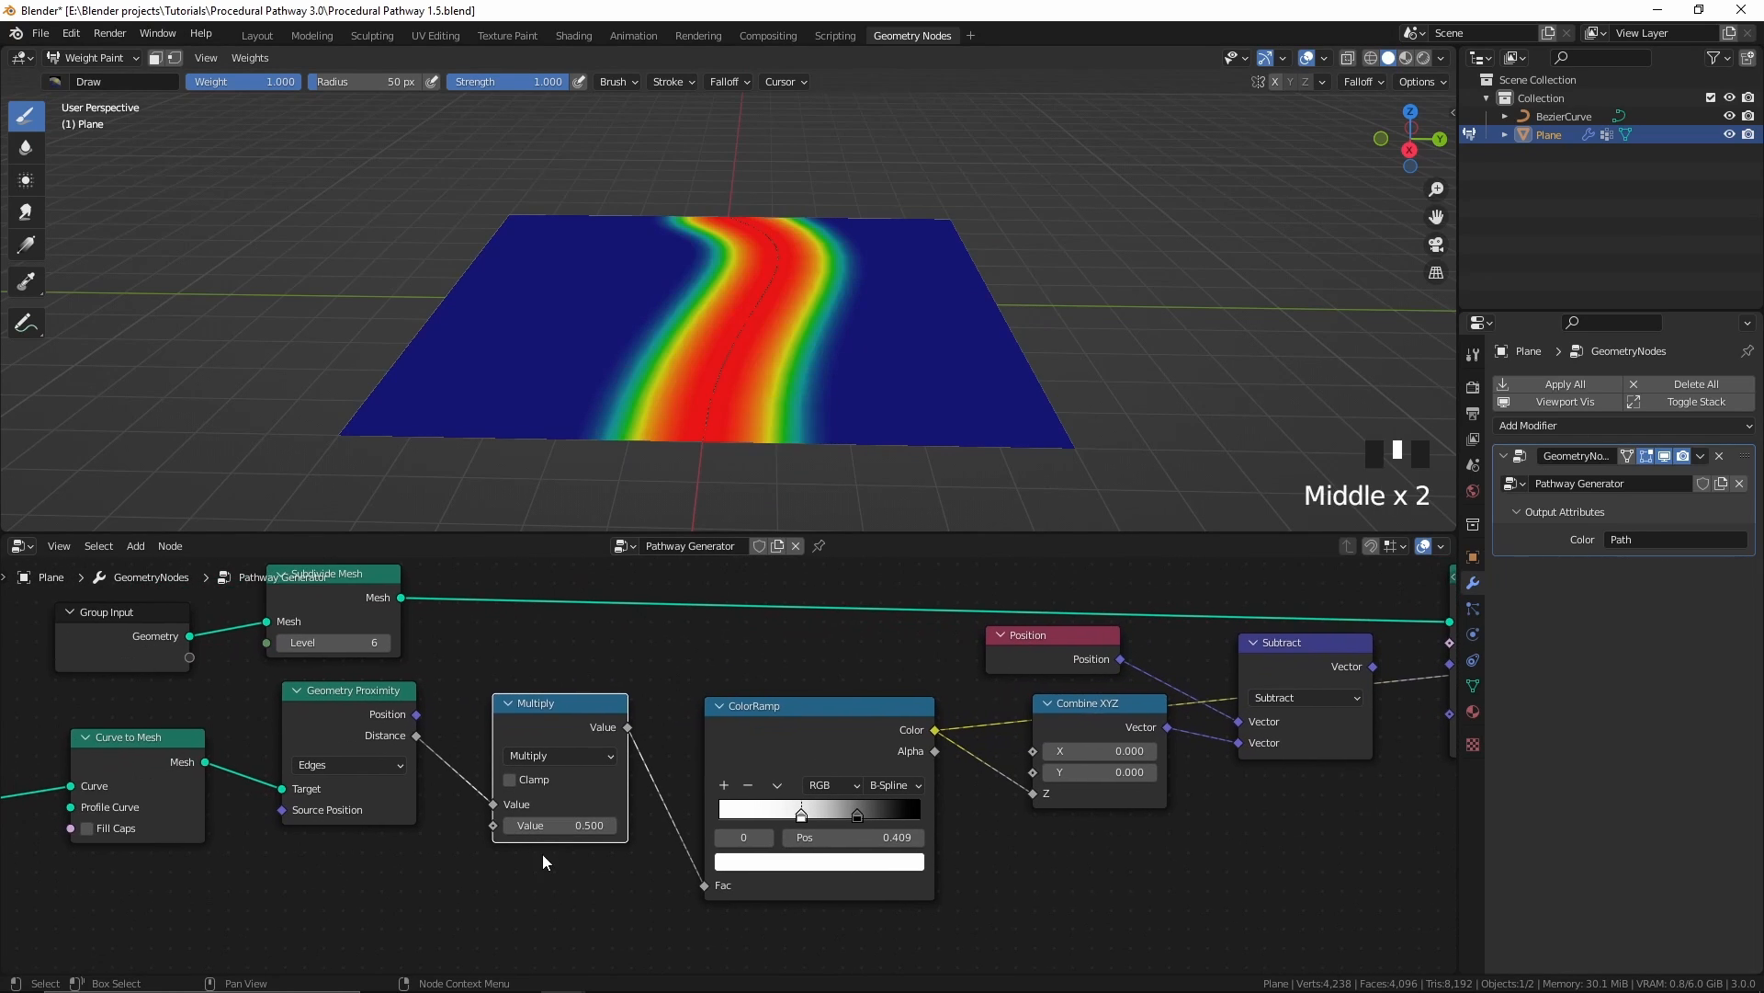
{"action": "mouse_move", "coordinate": [556, 825]}
{"action": "left_mouse_down", "text": "shift"}
{"action": "mouse_move", "coordinate": [581, 826]}
{"action": "mouse_move", "coordinate": [506, 825]}
{"action": "mouse_move", "coordinate": [556, 825]}
{"action": "left_mouse_up", "text": "shift"}
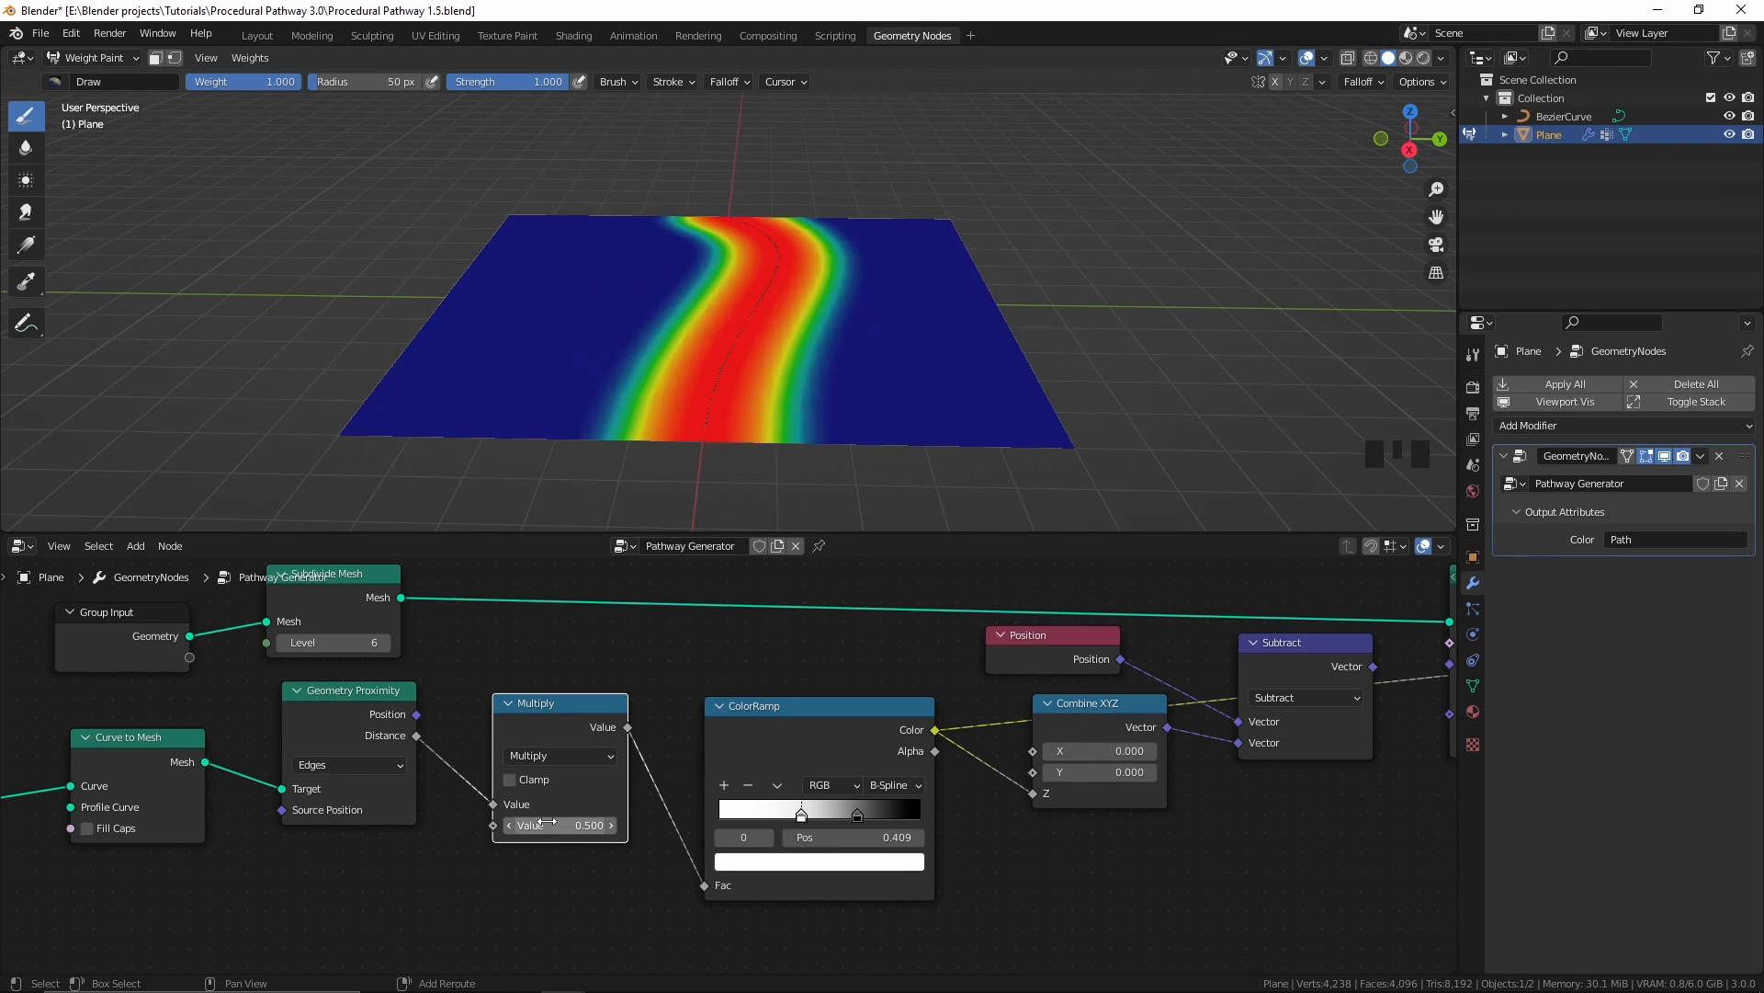
Step: Relink Subtract's Vector output to Set Position's Position input and return the plane to Object Mode
{"action": "middle_click_drag", "start_coordinate": [1382, 686], "coordinate": [1272, 701]}
{"action": "left_click_drag", "start_coordinate": [1261, 682], "coordinate": [1339, 680]}
{"action": "key", "text": "ctrl+Tab"}
{"action": "left_click", "coordinate": [831, 247]}
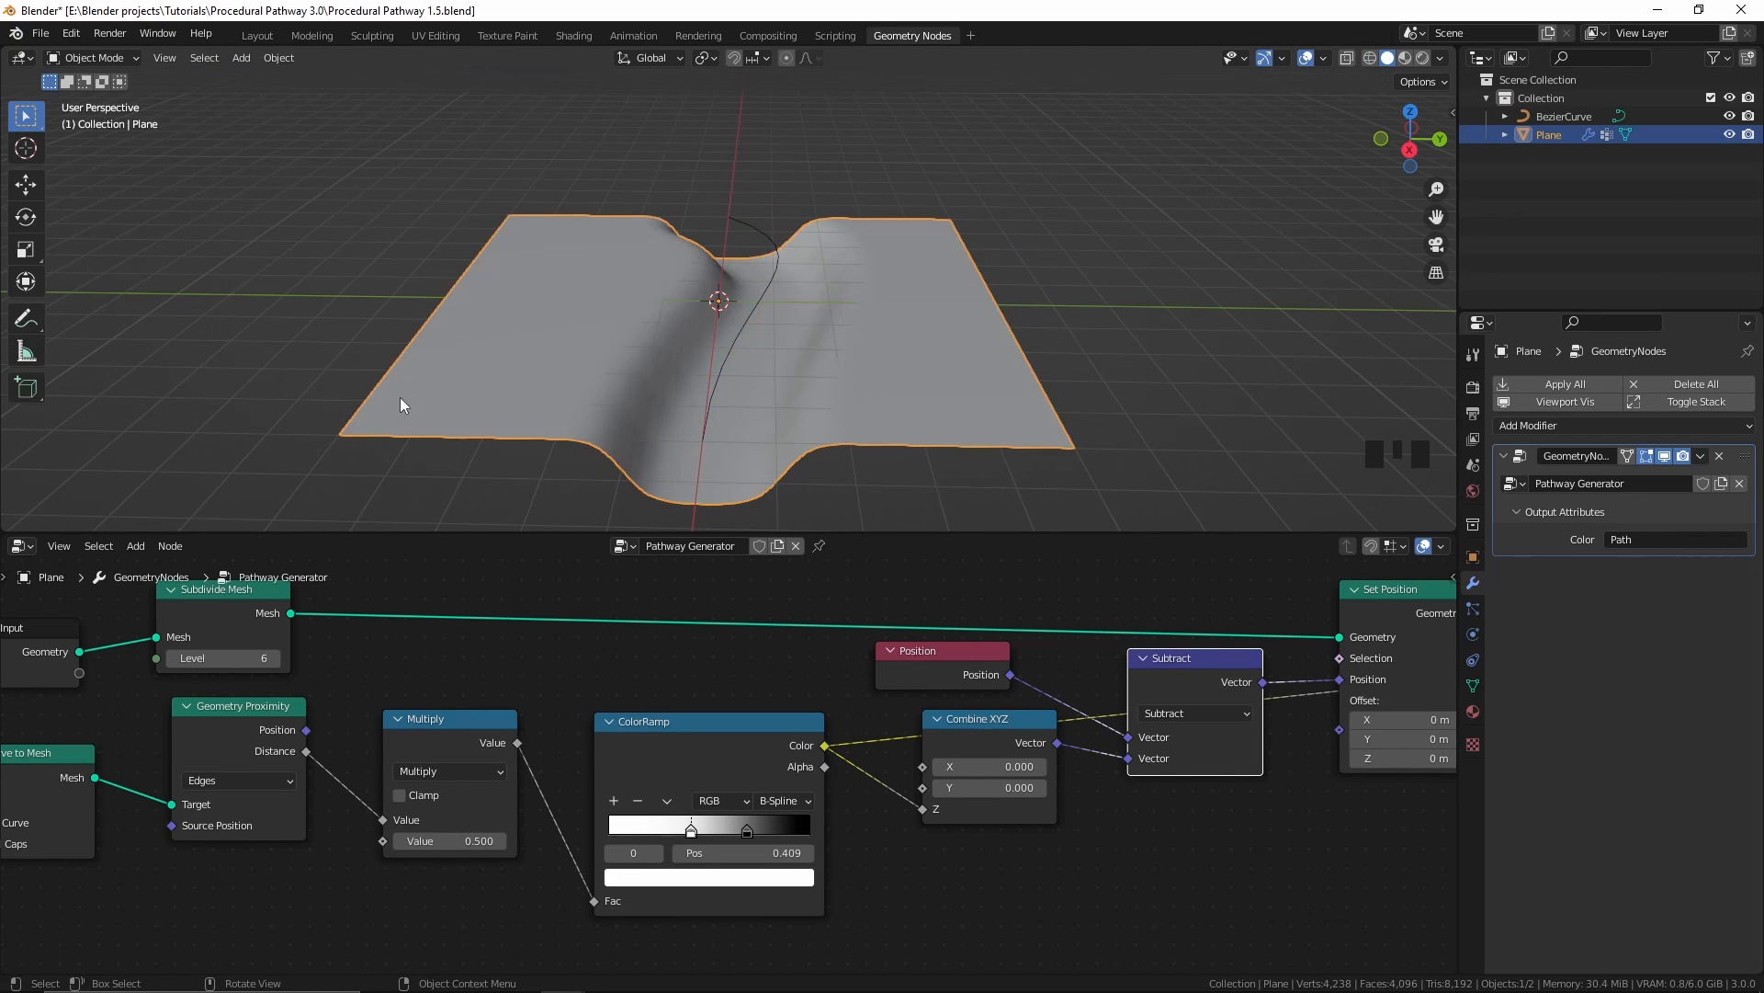
Step: Set the Multiply node's value to 0.480
{"action": "middle_click_drag", "start_coordinate": [531, 401], "coordinate": [543, 415]}
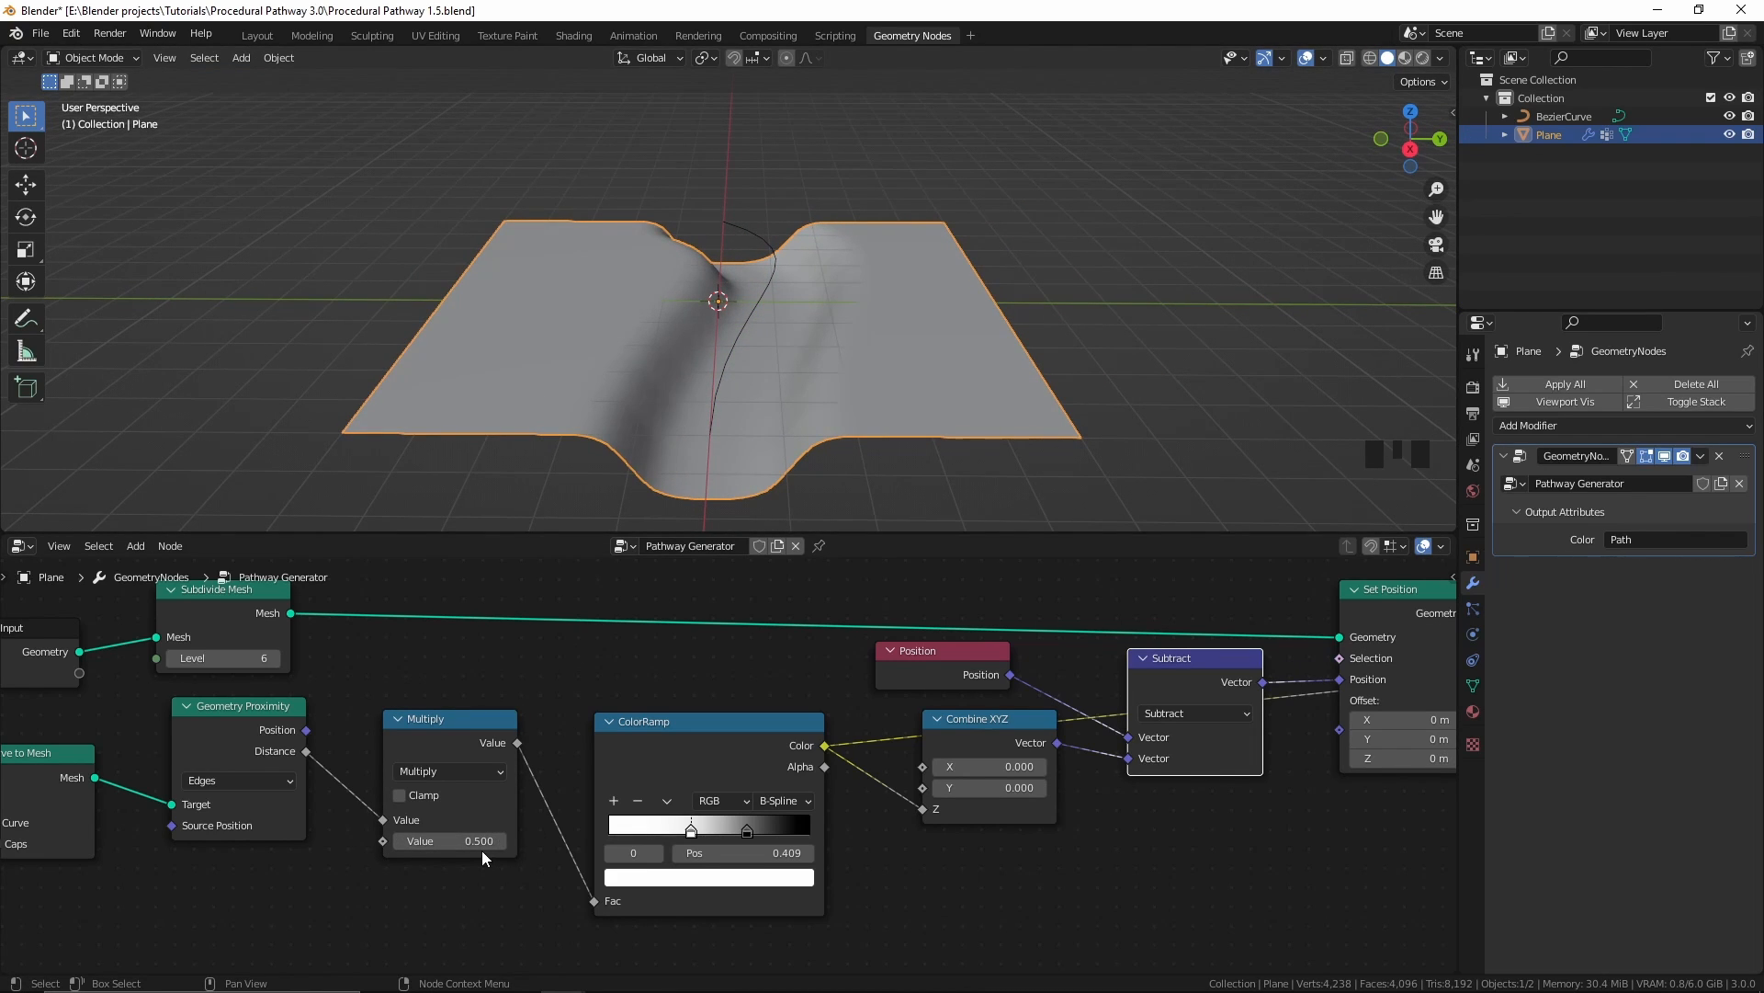
{"action": "mouse_move", "coordinate": [436, 850]}
{"action": "left_mouse_down", "text": "shift"}
{"action": "mouse_move", "coordinate": [368, 851]}
{"action": "mouse_move", "coordinate": [421, 851]}
{"action": "left_mouse_up", "text": "shift"}
Step: Move the node chain from Object Info through ColorRamp farther from Combine XYZ to open up a gap
{"action": "scroll", "coordinate": [721, 733], "scroll_direction": "down", "scroll_amount": 4}
{"action": "middle_click_drag", "start_coordinate": [42, 777], "coordinate": [75, 779]}
{"action": "left_click_drag", "start_coordinate": [2, 735], "coordinate": [747, 877]}
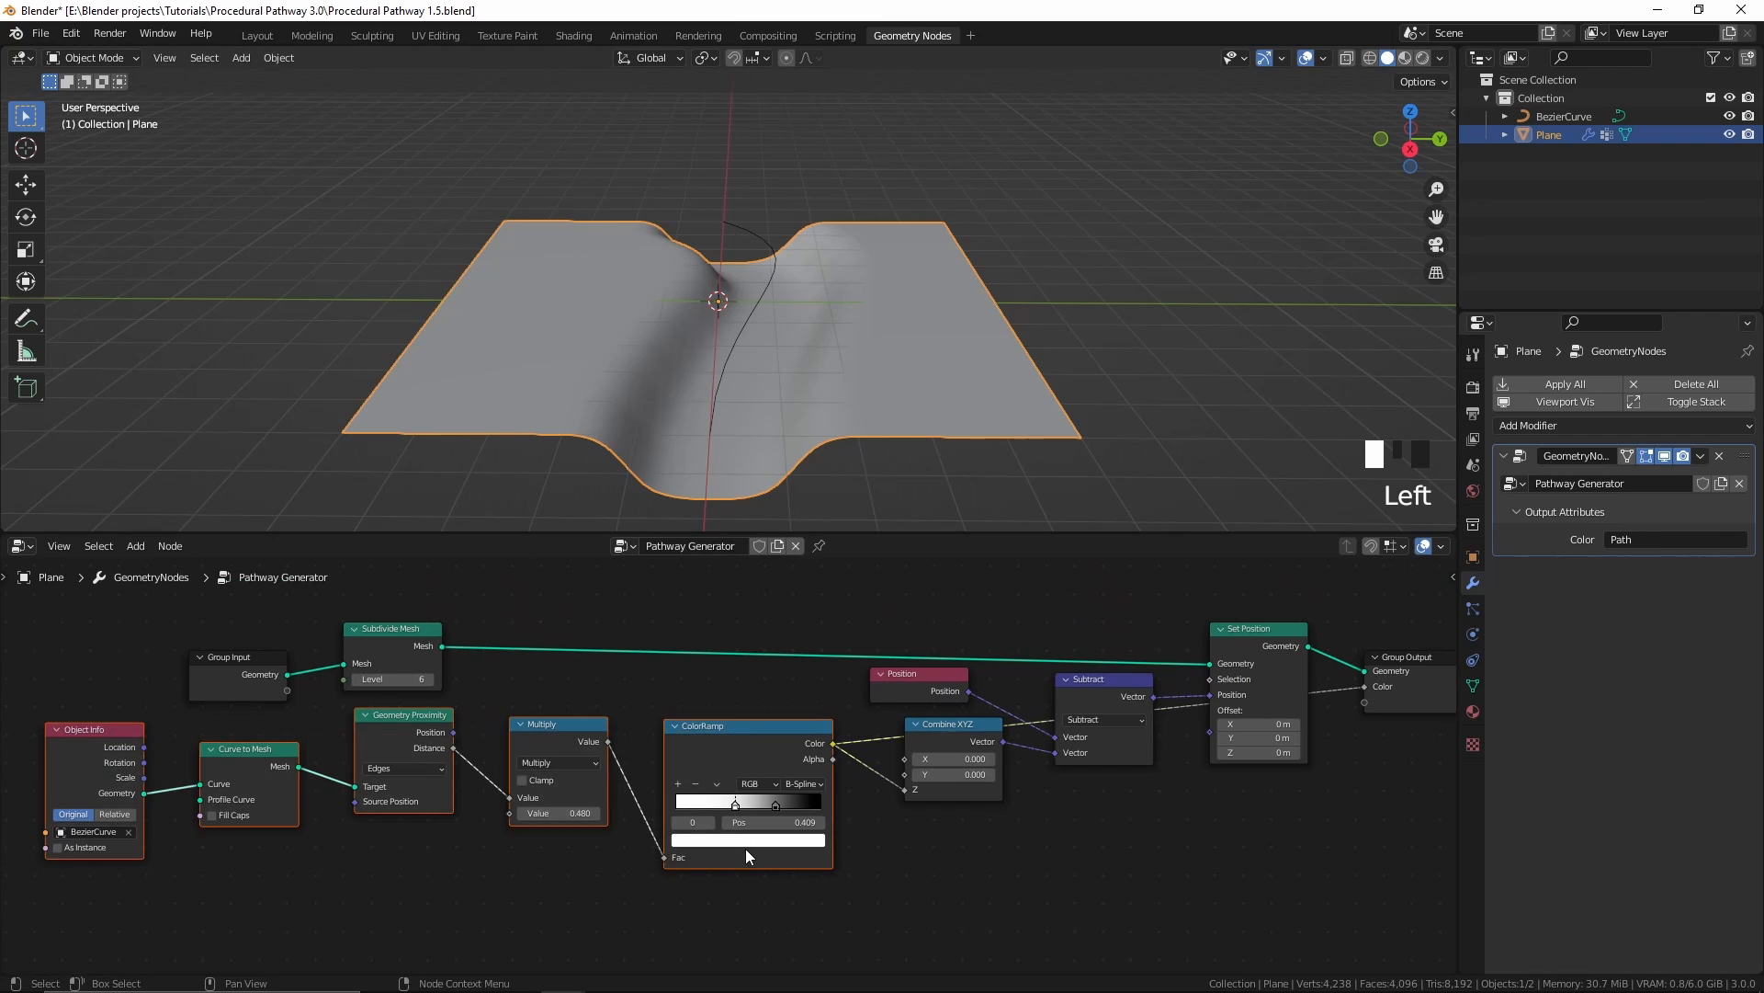
{"action": "key", "text": "shift+equal"}
{"action": "key", "text": "g"}
{"action": "left_click", "coordinate": [688, 850]}
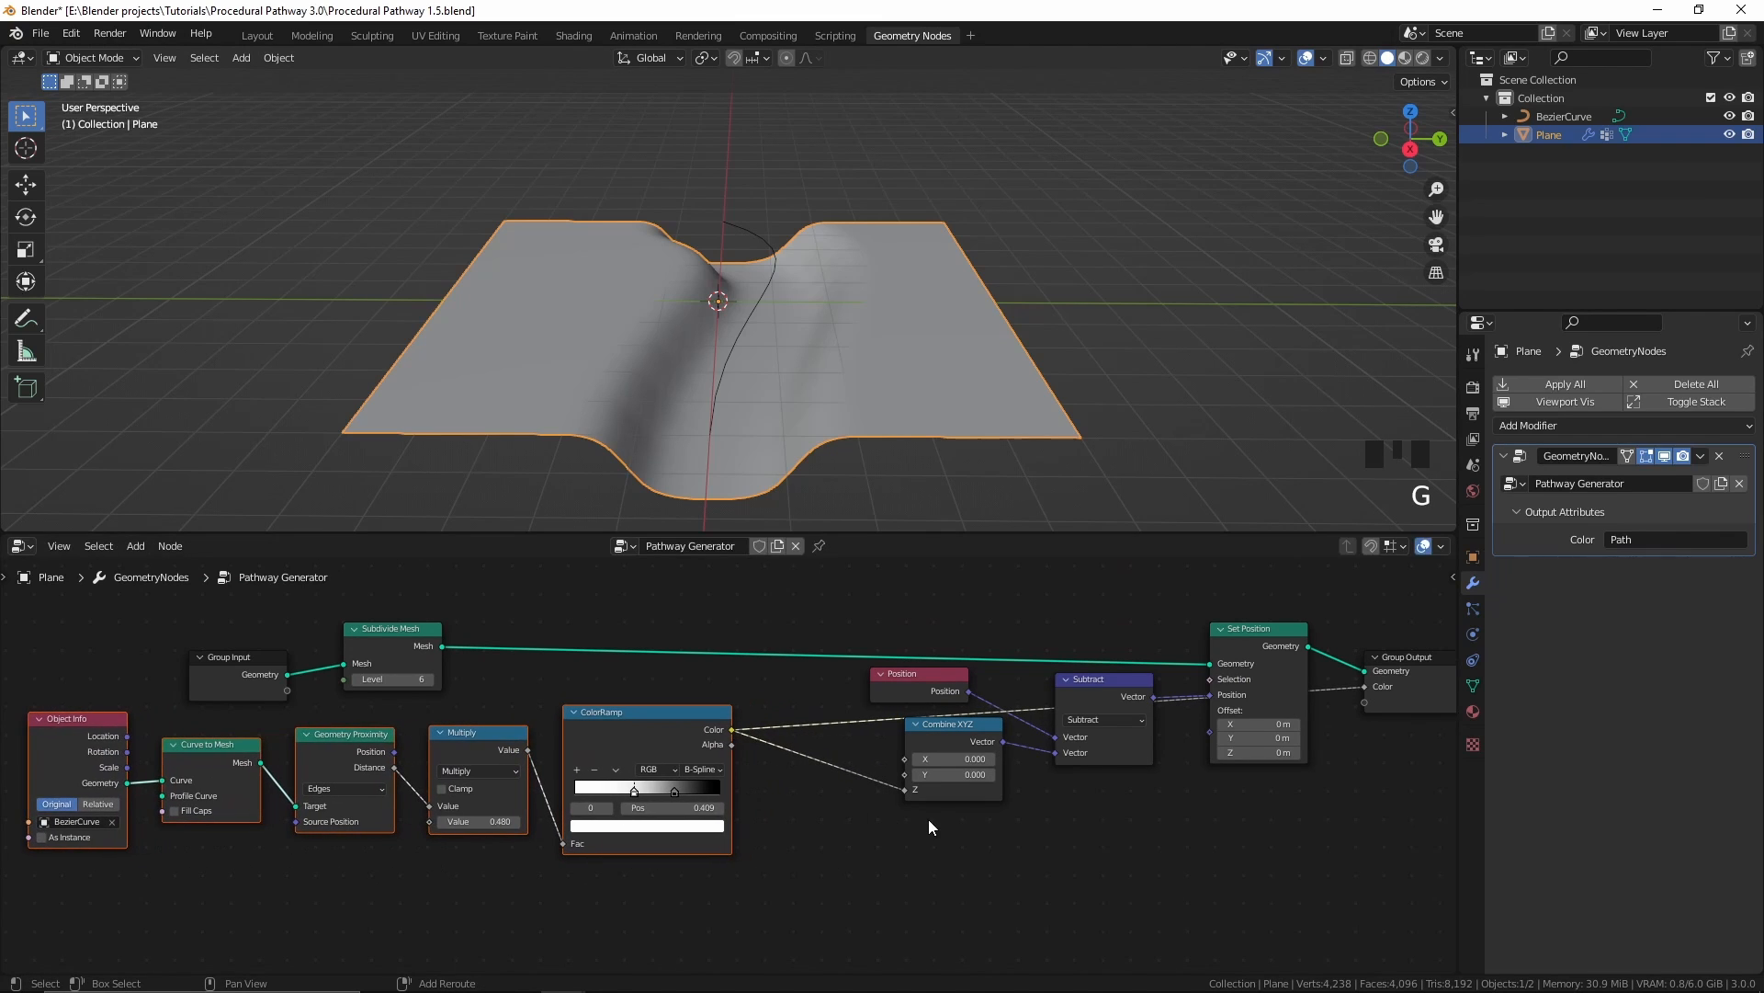
Step: Add a reroute on the ColorRamp's Color output links and shift the Combine XYZ and Position nodes closer to Subtract
{"action": "middle_click_drag", "start_coordinate": [895, 781], "coordinate": [789, 785]}
{"action": "right_click_drag", "start_coordinate": [746, 694], "coordinate": [735, 832], "text": "shift"}
{"action": "key", "text": "g"}
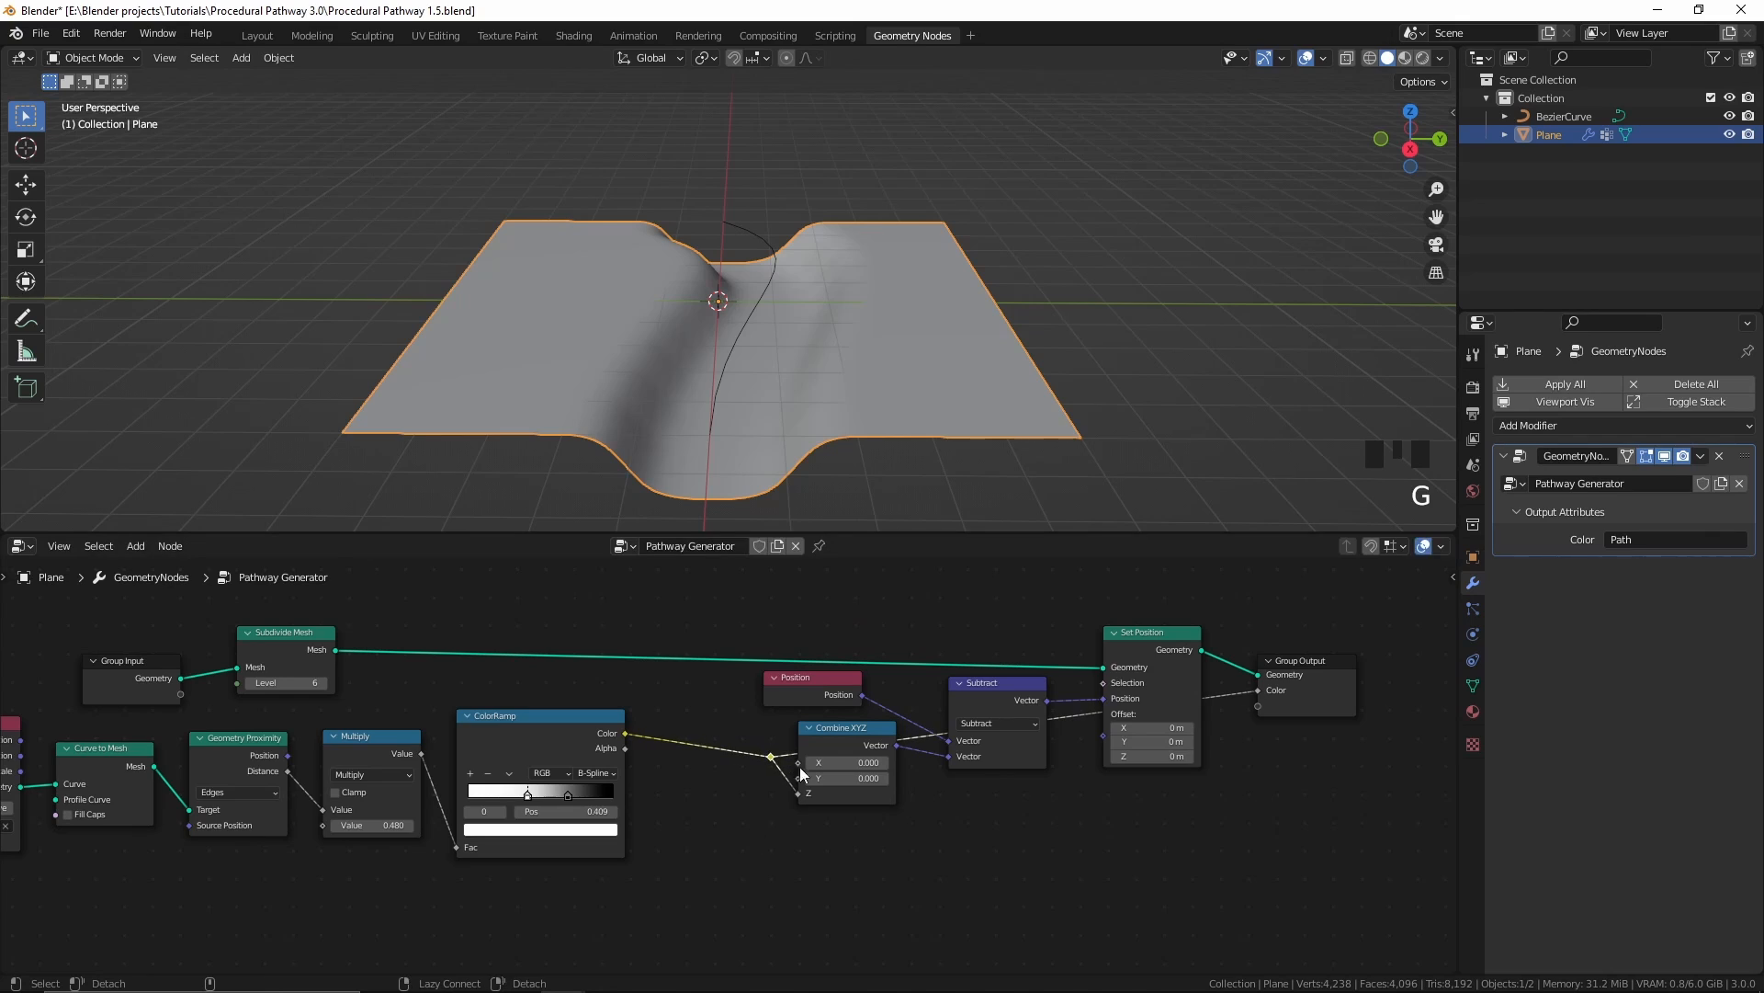
{"action": "left_click", "coordinate": [800, 766]}
{"action": "key", "text": "alt+a"}
{"action": "left_click_drag", "start_coordinate": [819, 696], "coordinate": [876, 712]}
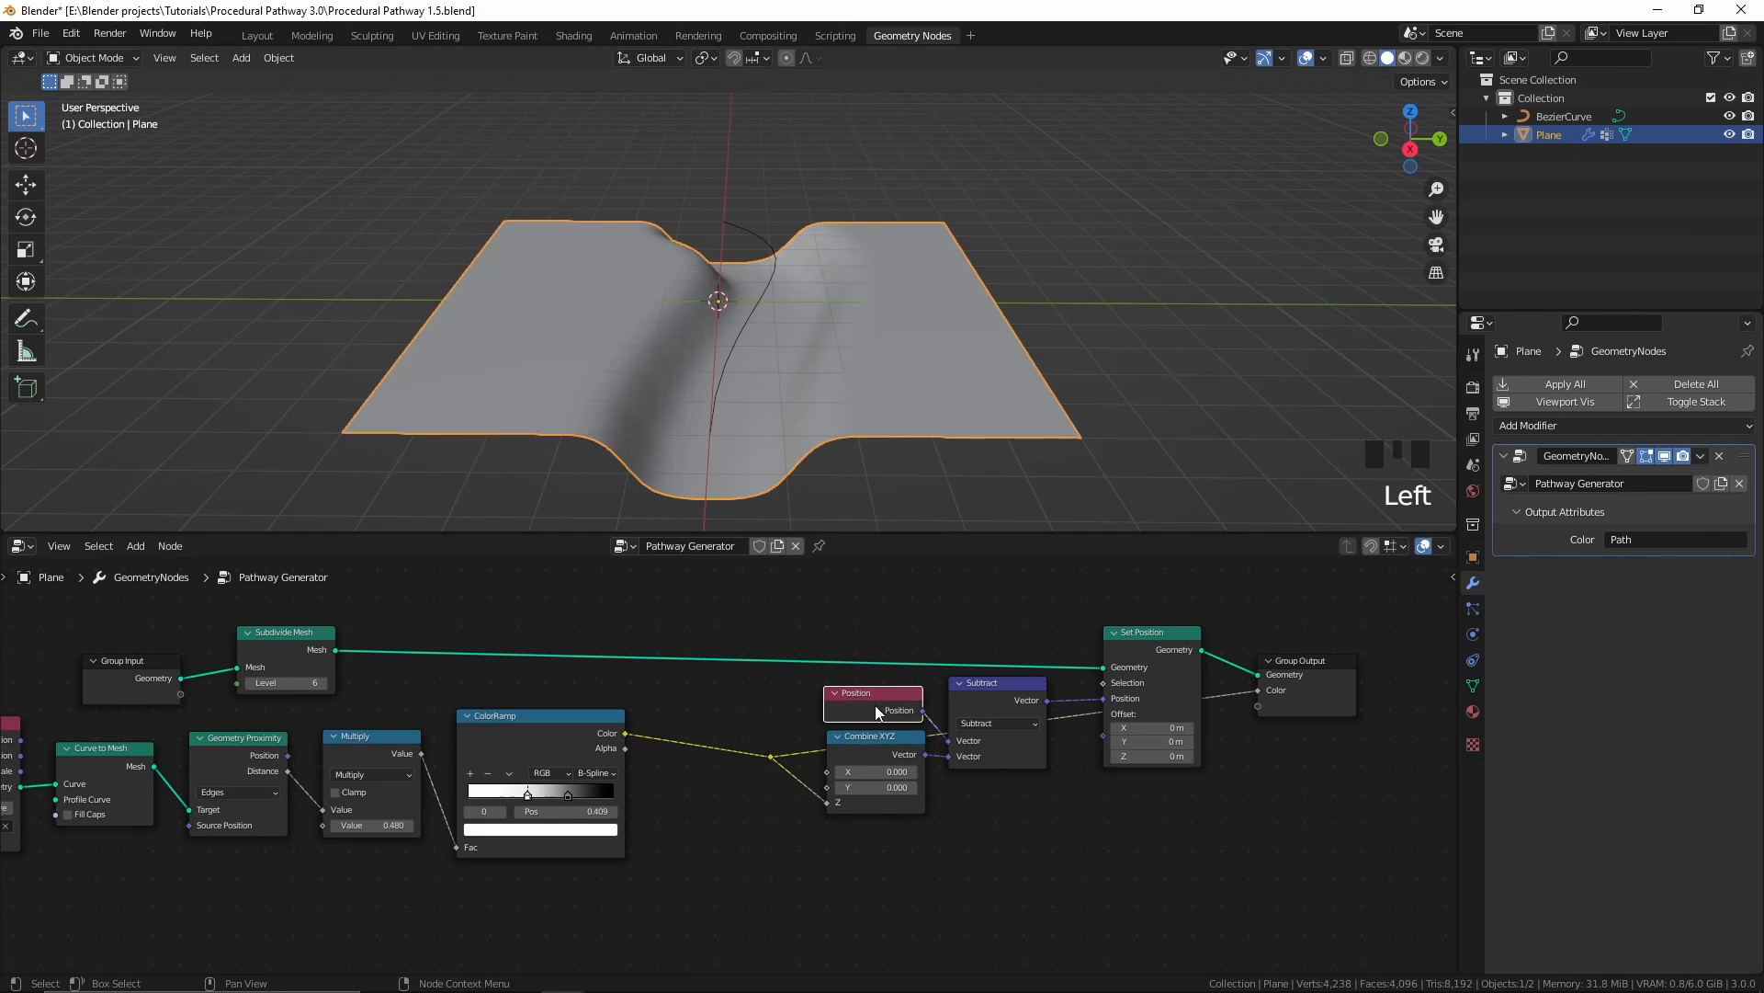
Step: Add a Math node set to Multiply and insert it on the link between ColorRamp's Color output and the reroute
{"action": "key", "text": "shift+a"}
{"action": "type", "text": "ma"}
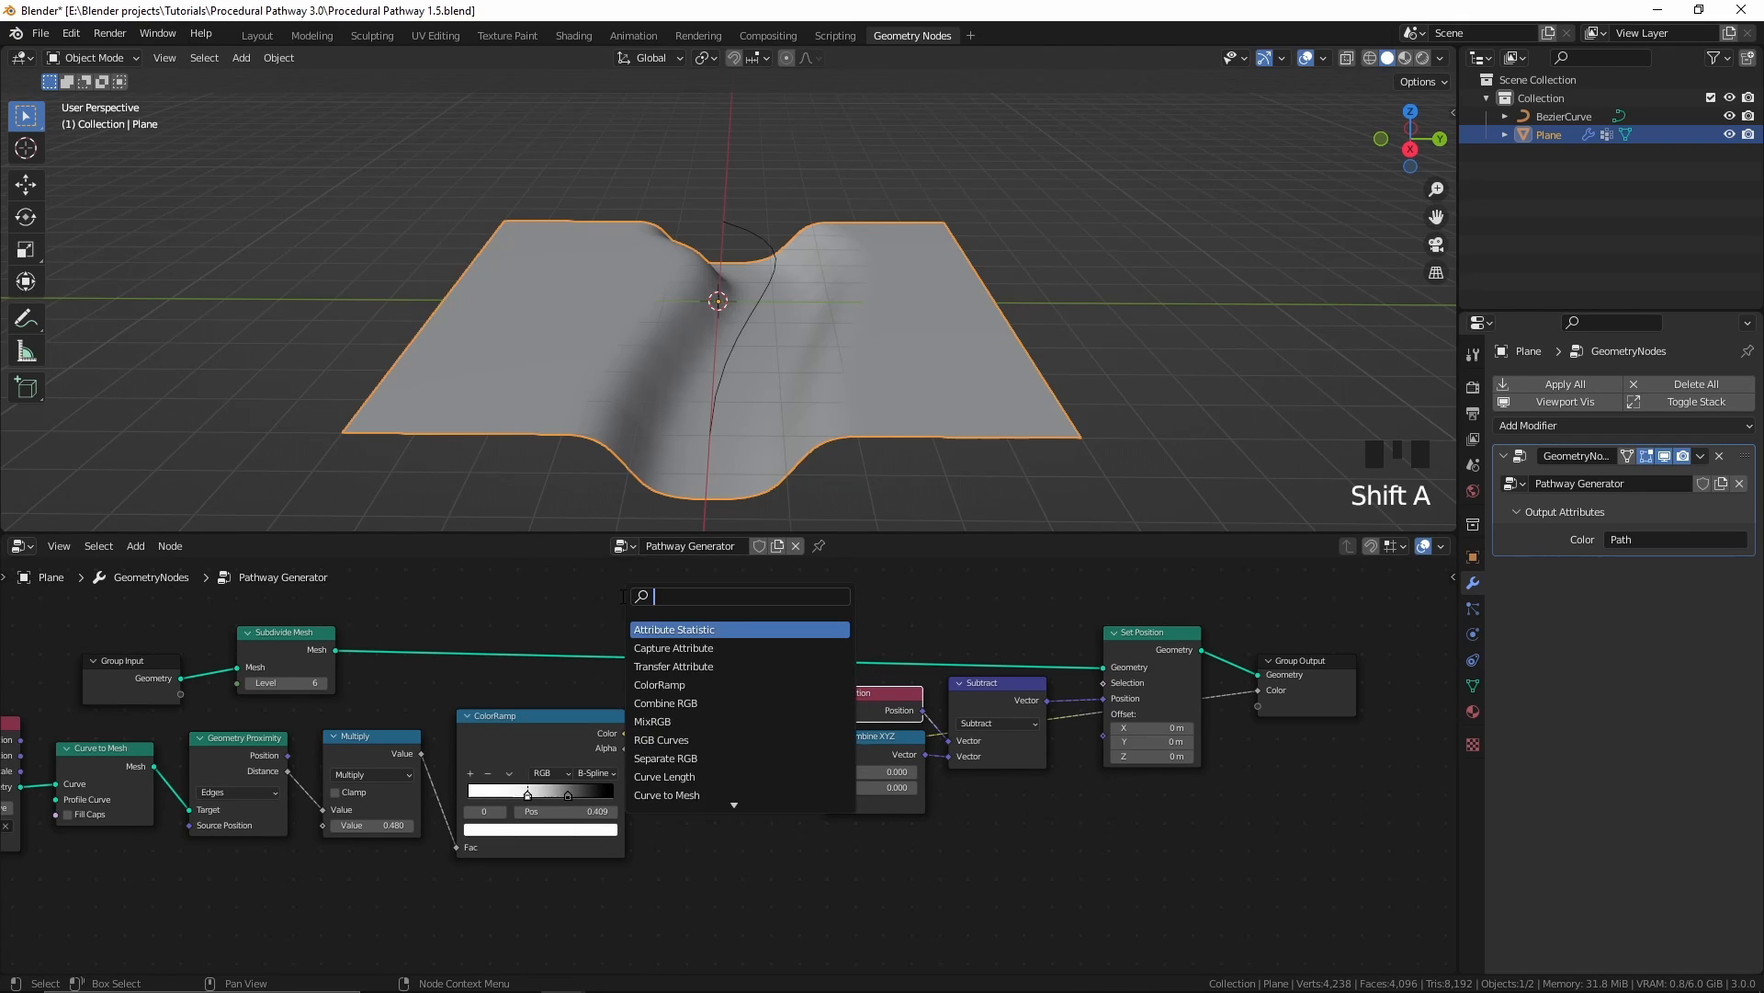
{"action": "left_click", "coordinate": [654, 629]}
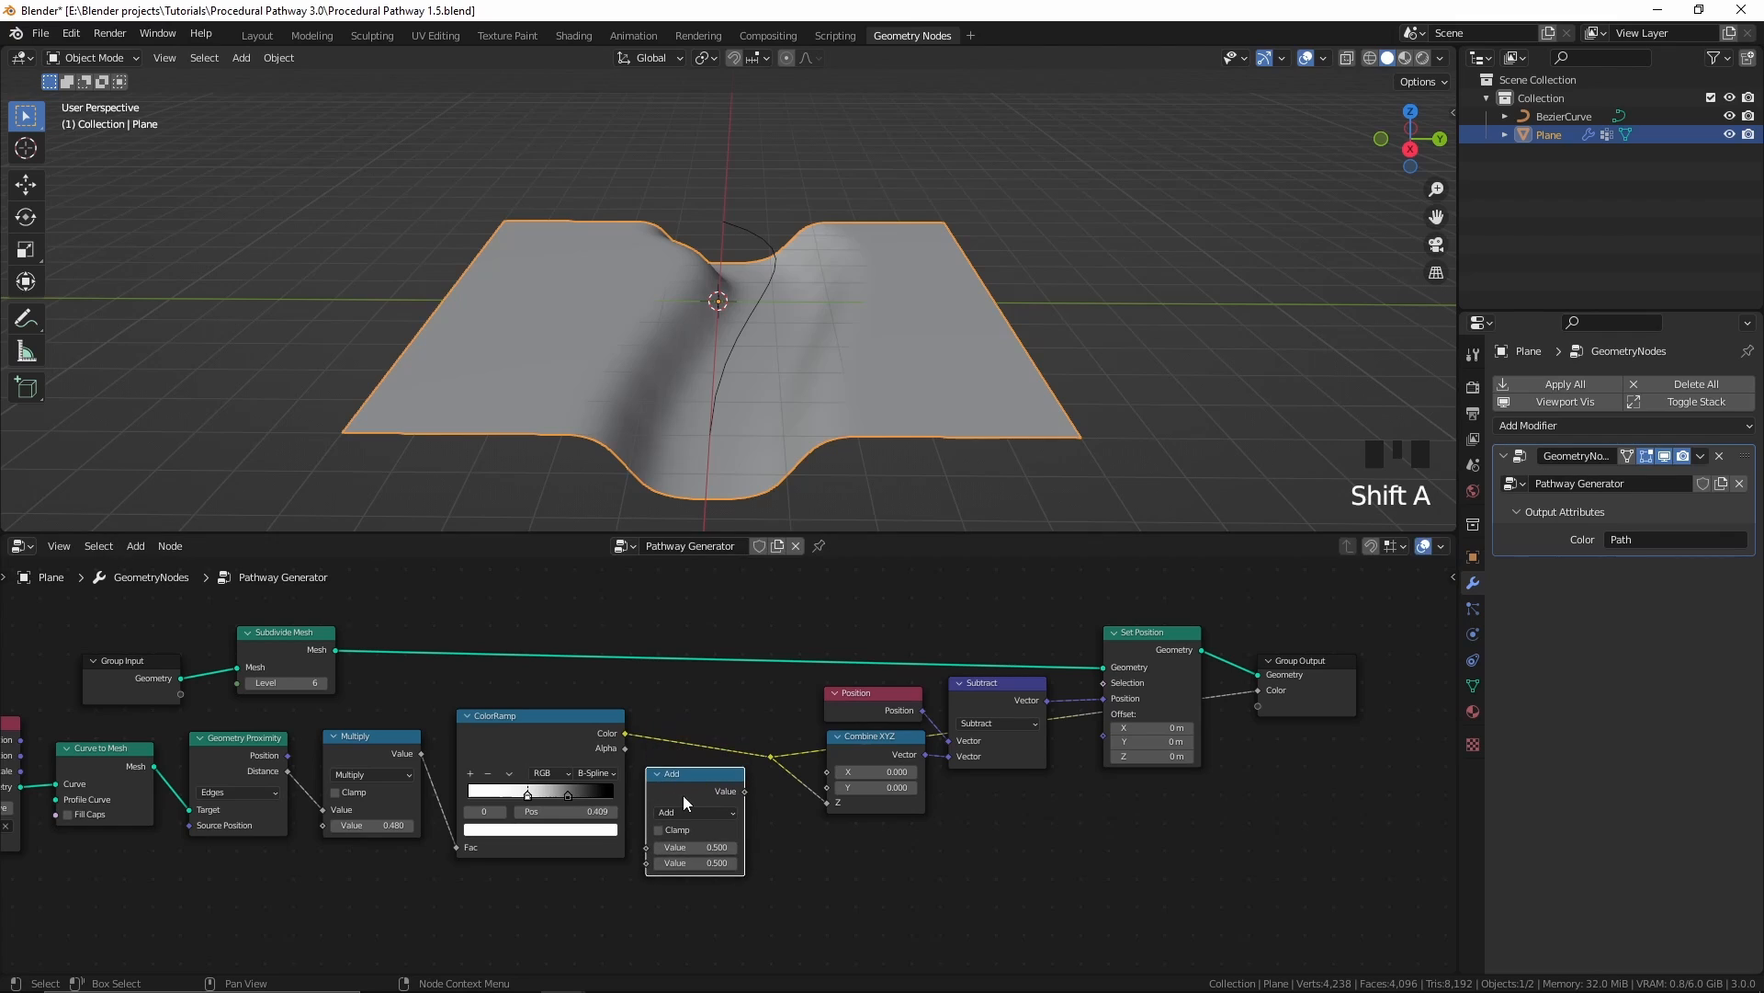
{"action": "left_click", "coordinate": [693, 812]}
{"action": "scroll", "coordinate": [693, 812], "scroll_direction": "up", "scroll_amount": 2}
{"action": "left_click", "coordinate": [693, 813]}
{"action": "left_click", "coordinate": [692, 776]}
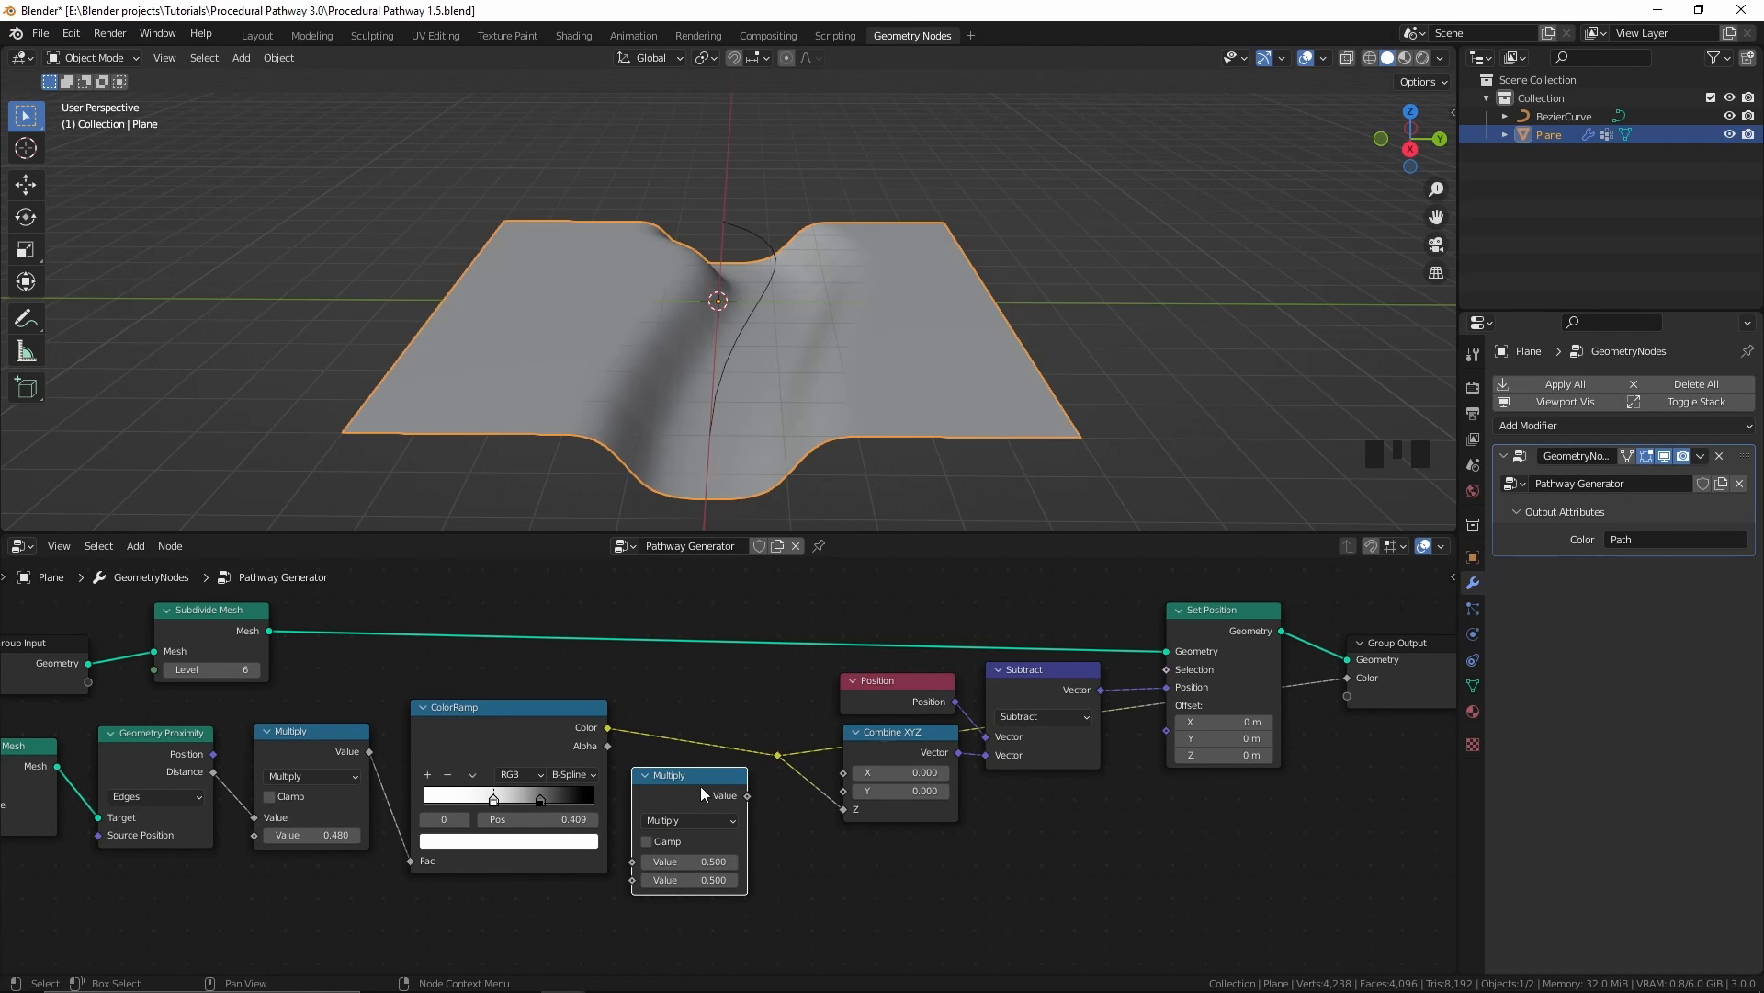
{"action": "left_click_drag", "start_coordinate": [691, 779], "coordinate": [700, 794]}
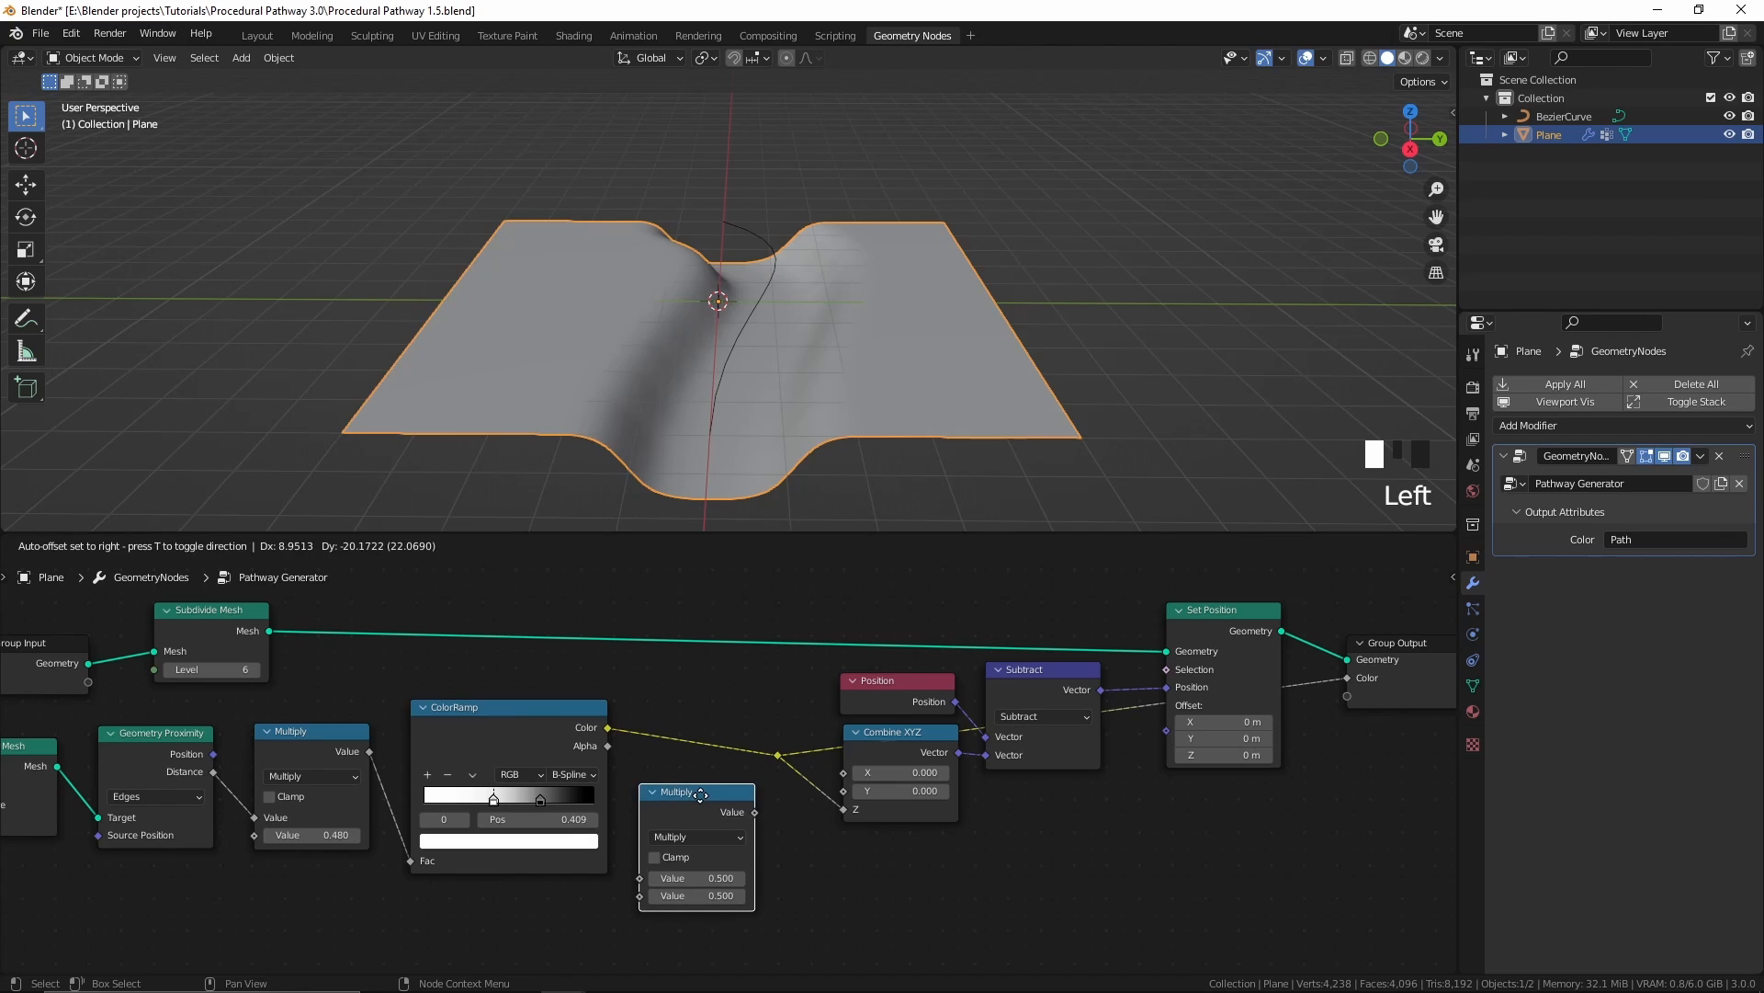
{"action": "right_click", "coordinate": [700, 795]}
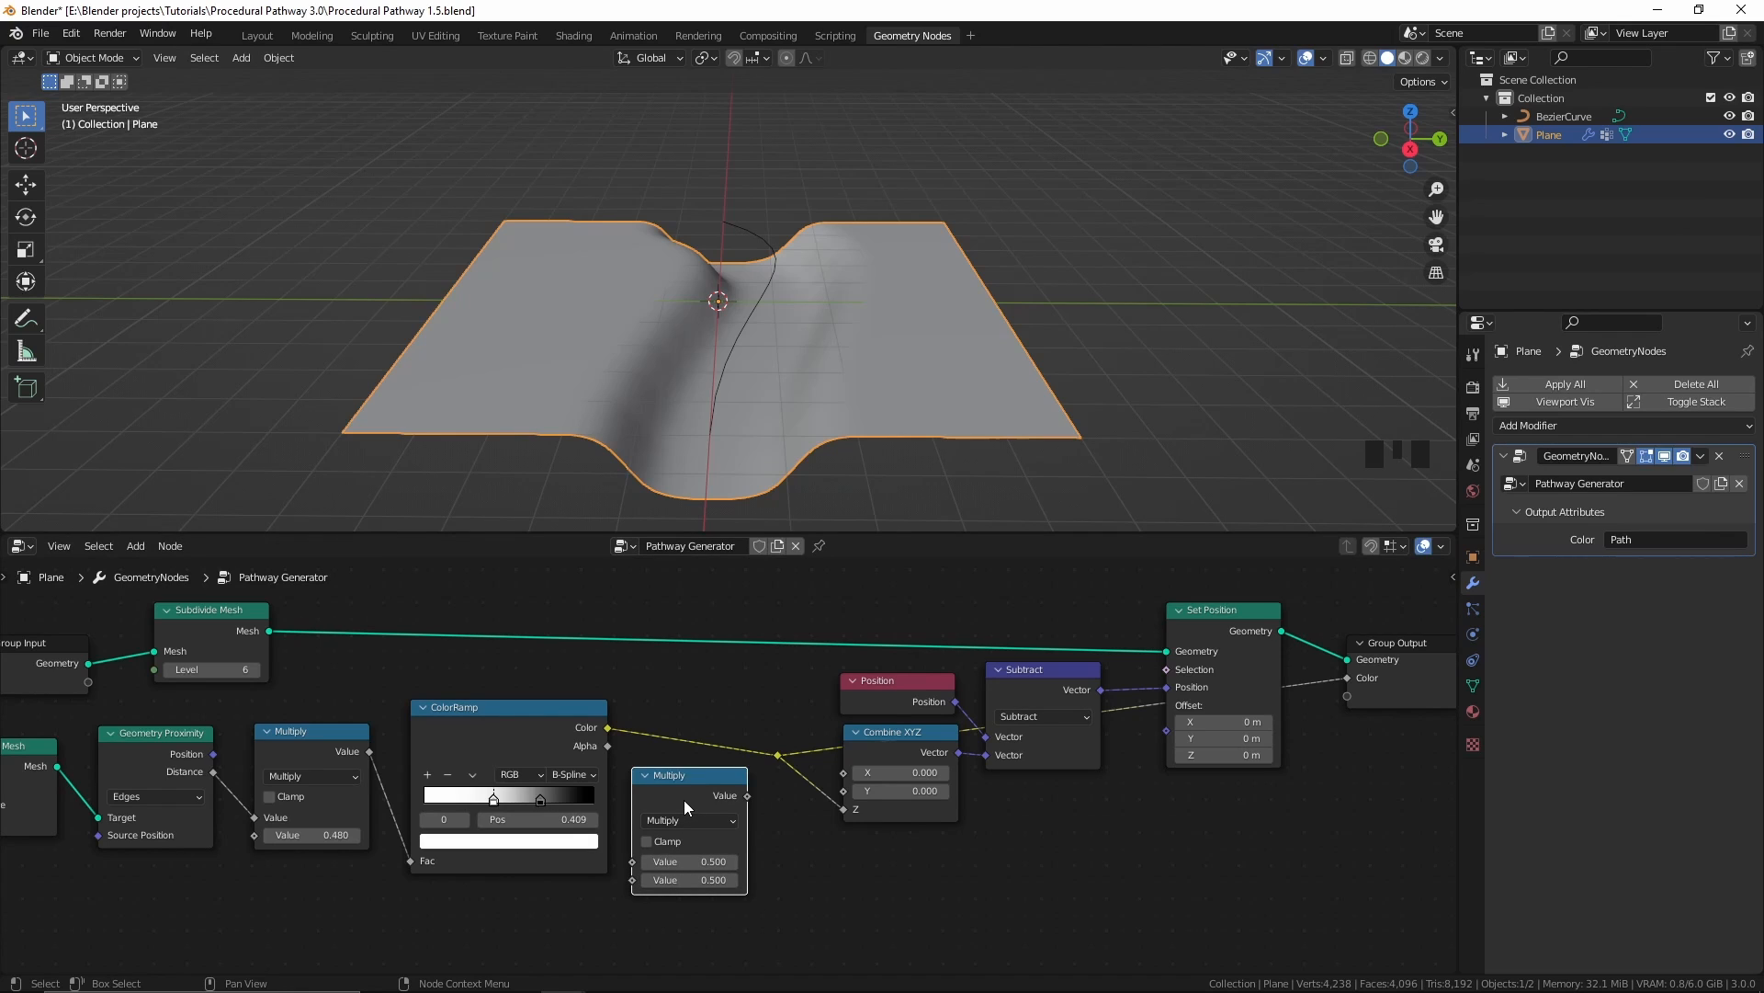
{"action": "left_click_drag", "start_coordinate": [683, 799], "coordinate": [725, 747]}
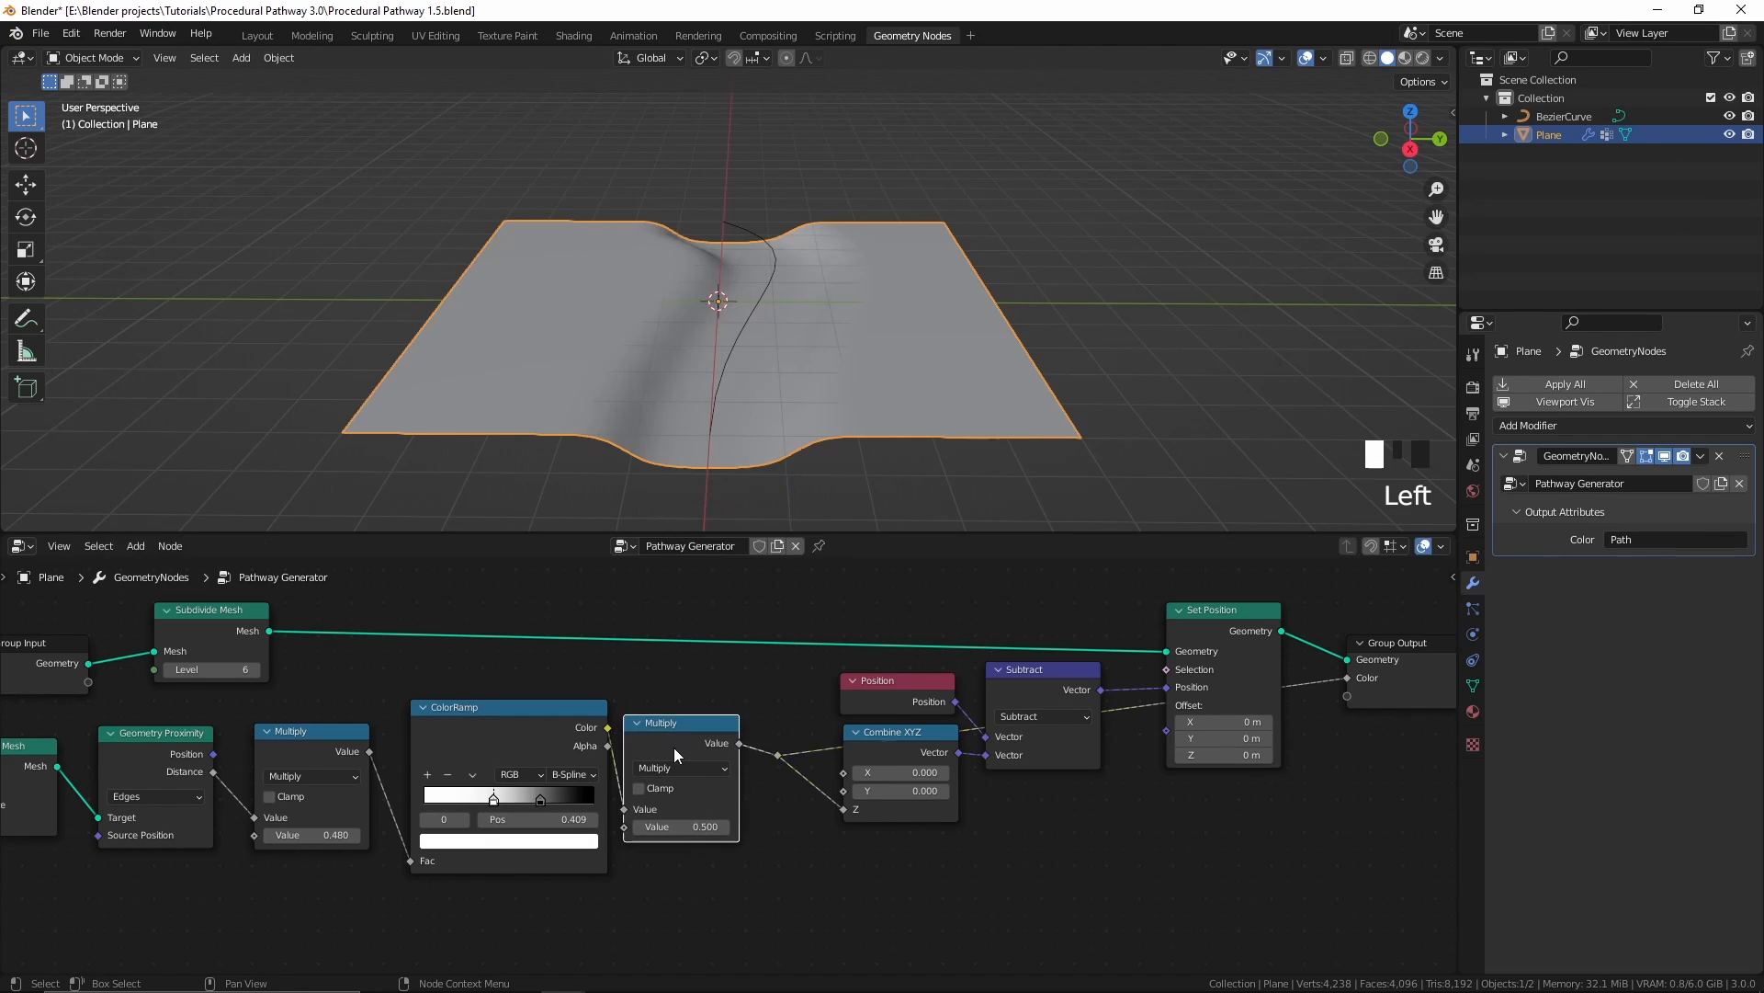
Step: Preview different values on the new Multiply node and realign the Position node directly above Combine XYZ
{"action": "middle_click_drag", "start_coordinate": [785, 488], "coordinate": [834, 471]}
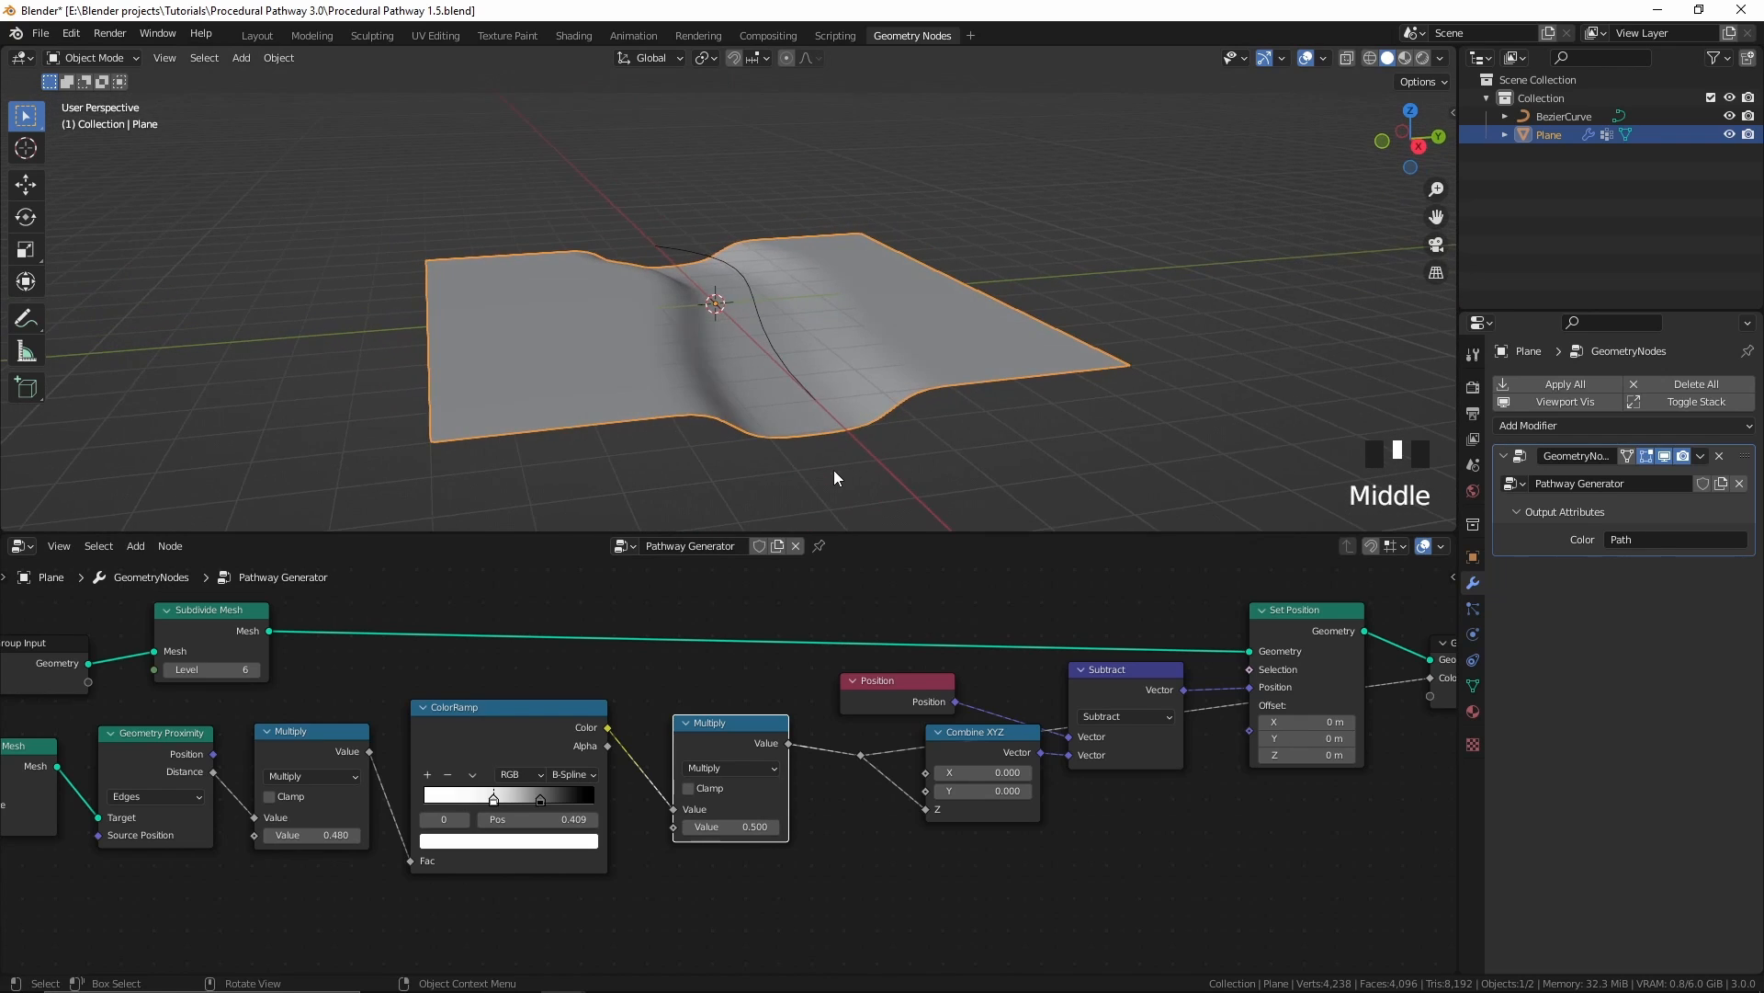
{"action": "left_click_drag", "start_coordinate": [735, 826], "coordinate": [1084, 826], "text": "shift"}
{"action": "right_click", "coordinate": [735, 826]}
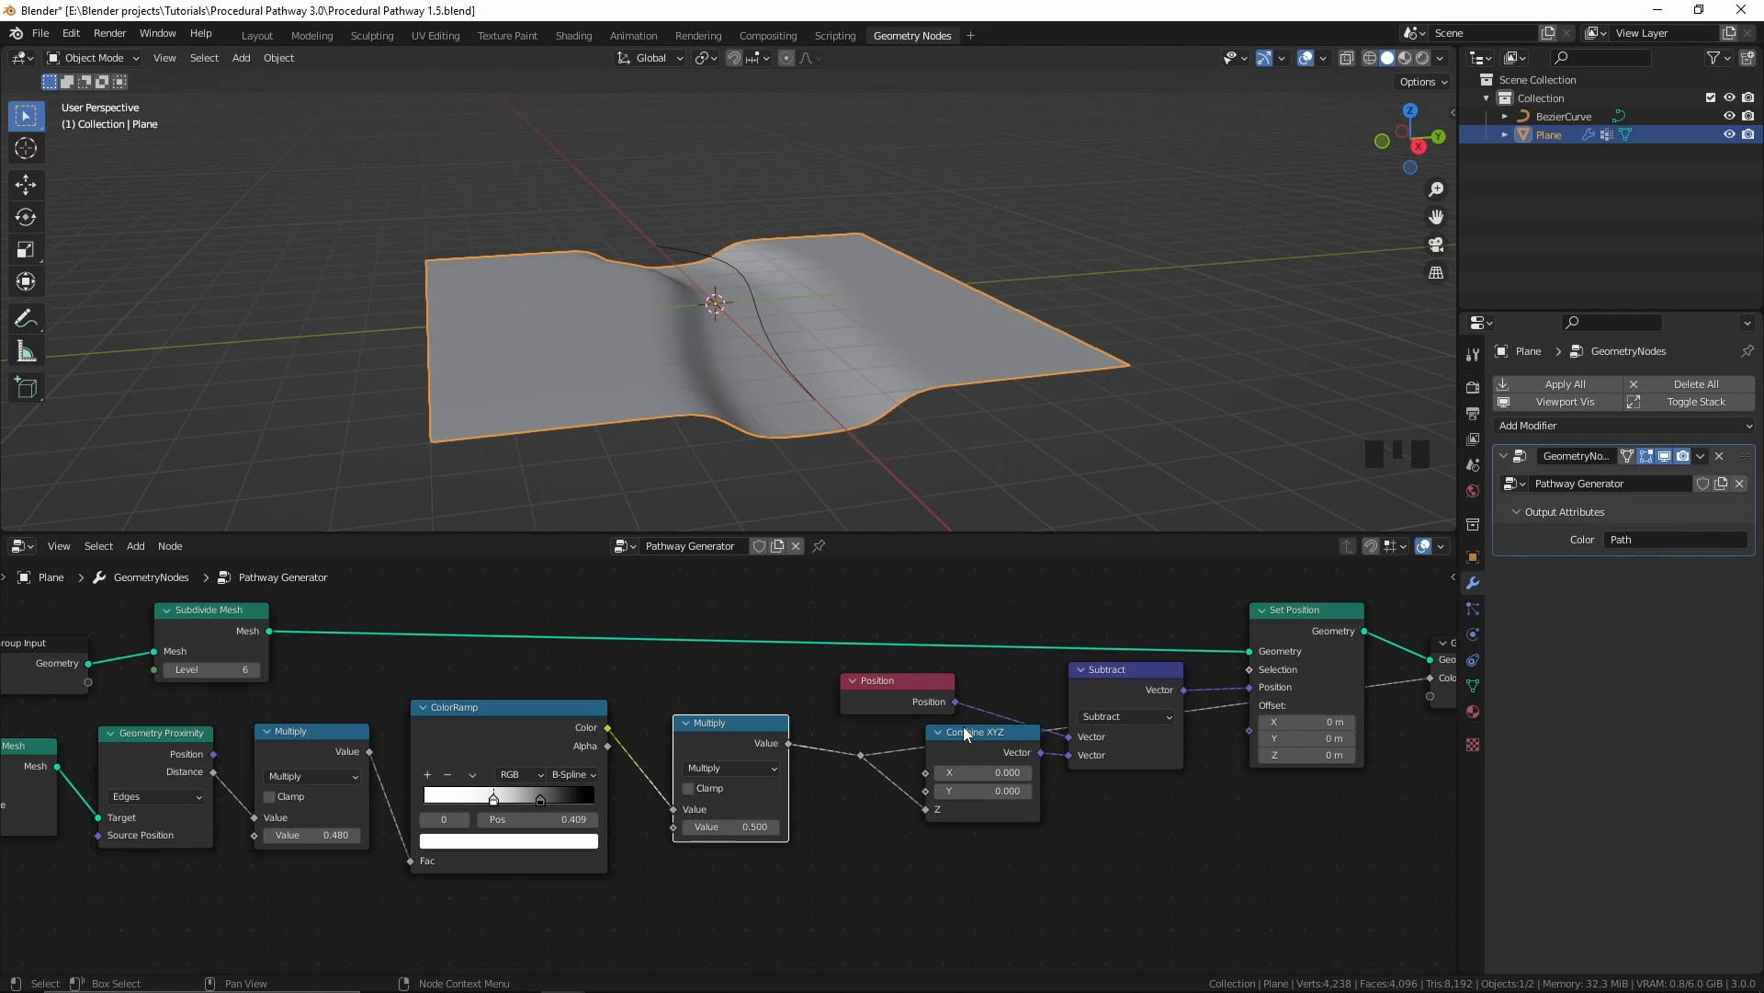
{"action": "left_click_drag", "start_coordinate": [938, 702], "coordinate": [1020, 702]}
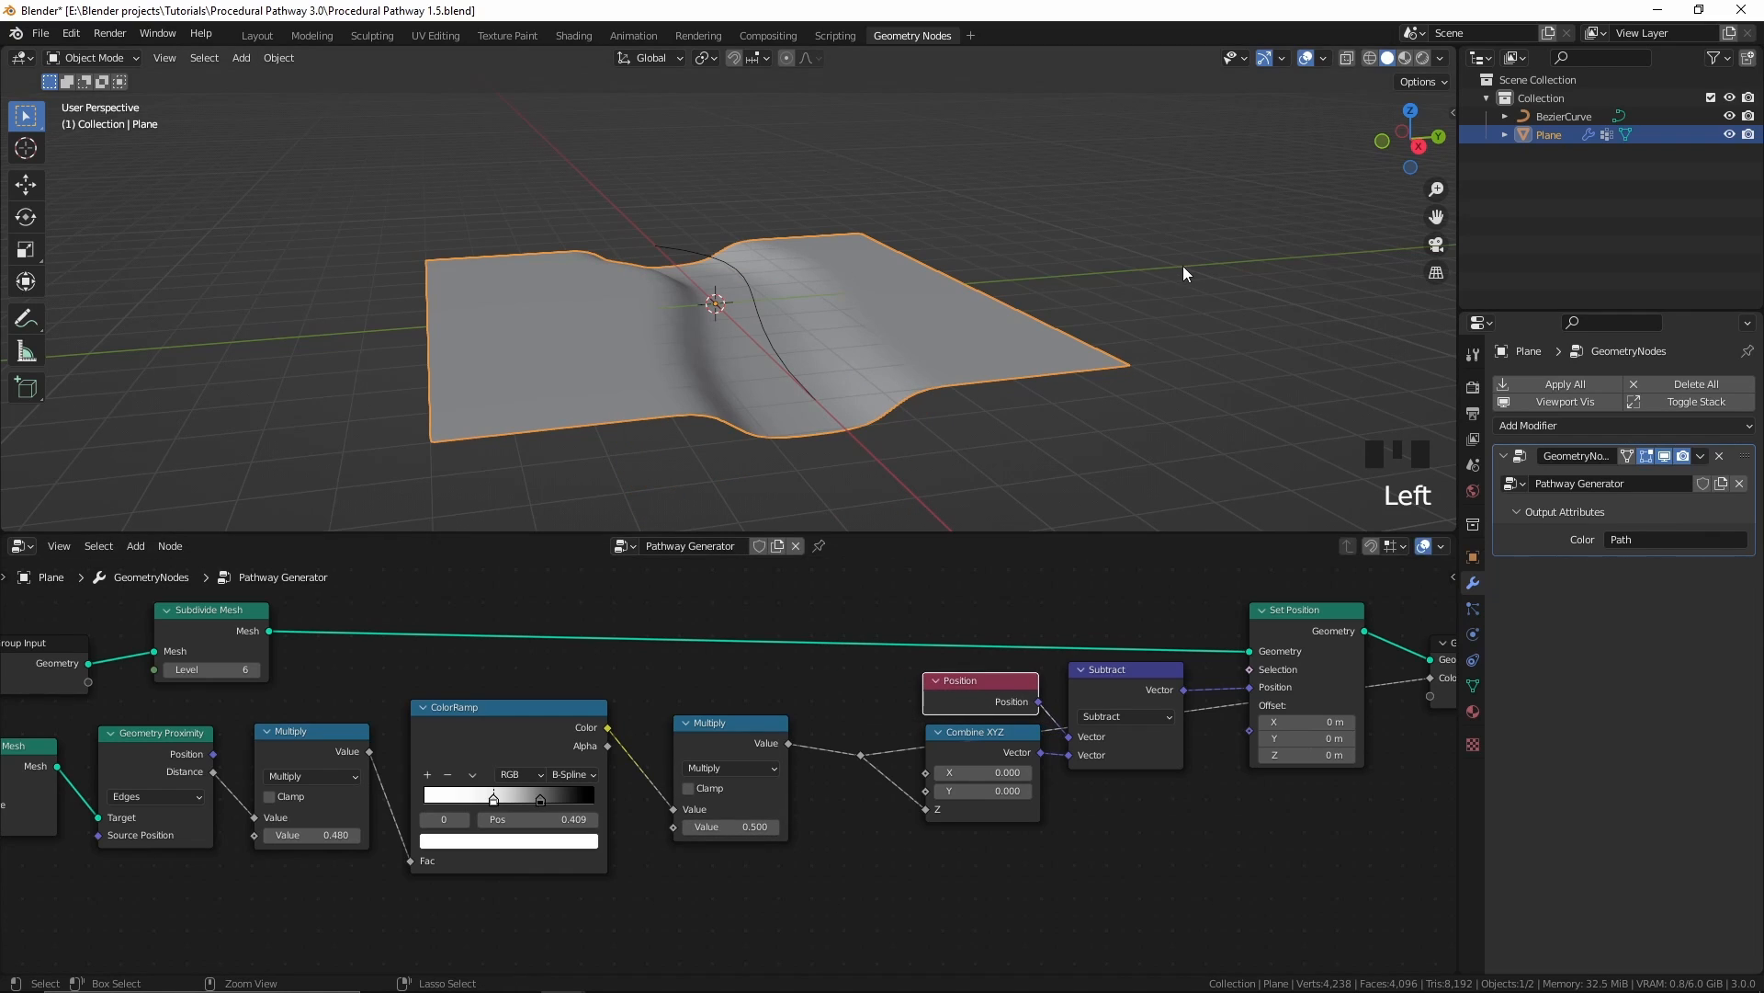
Step: Switch the plane to Weight Paint mode and disconnect Subtract from Set Position's Position input
{"action": "key", "text": "ctrl+Tab"}
{"action": "left_click", "coordinate": [1274, 619]}
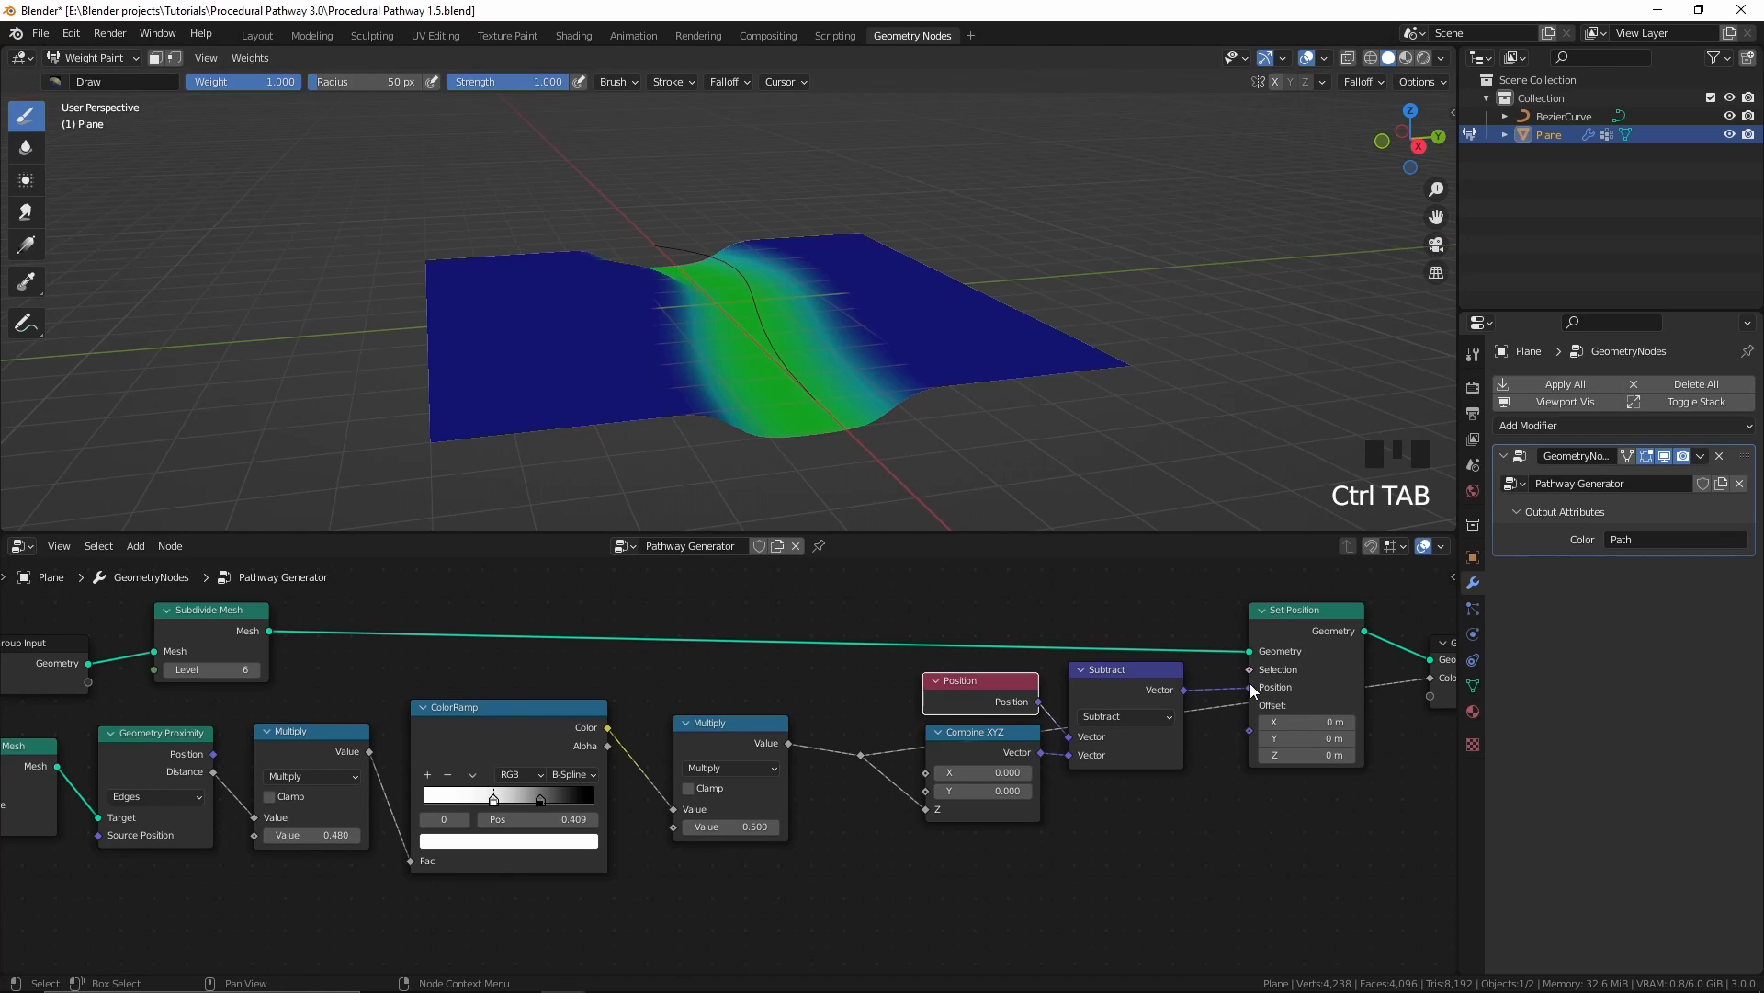
{"action": "left_click_drag", "start_coordinate": [1248, 687], "coordinate": [1195, 662]}
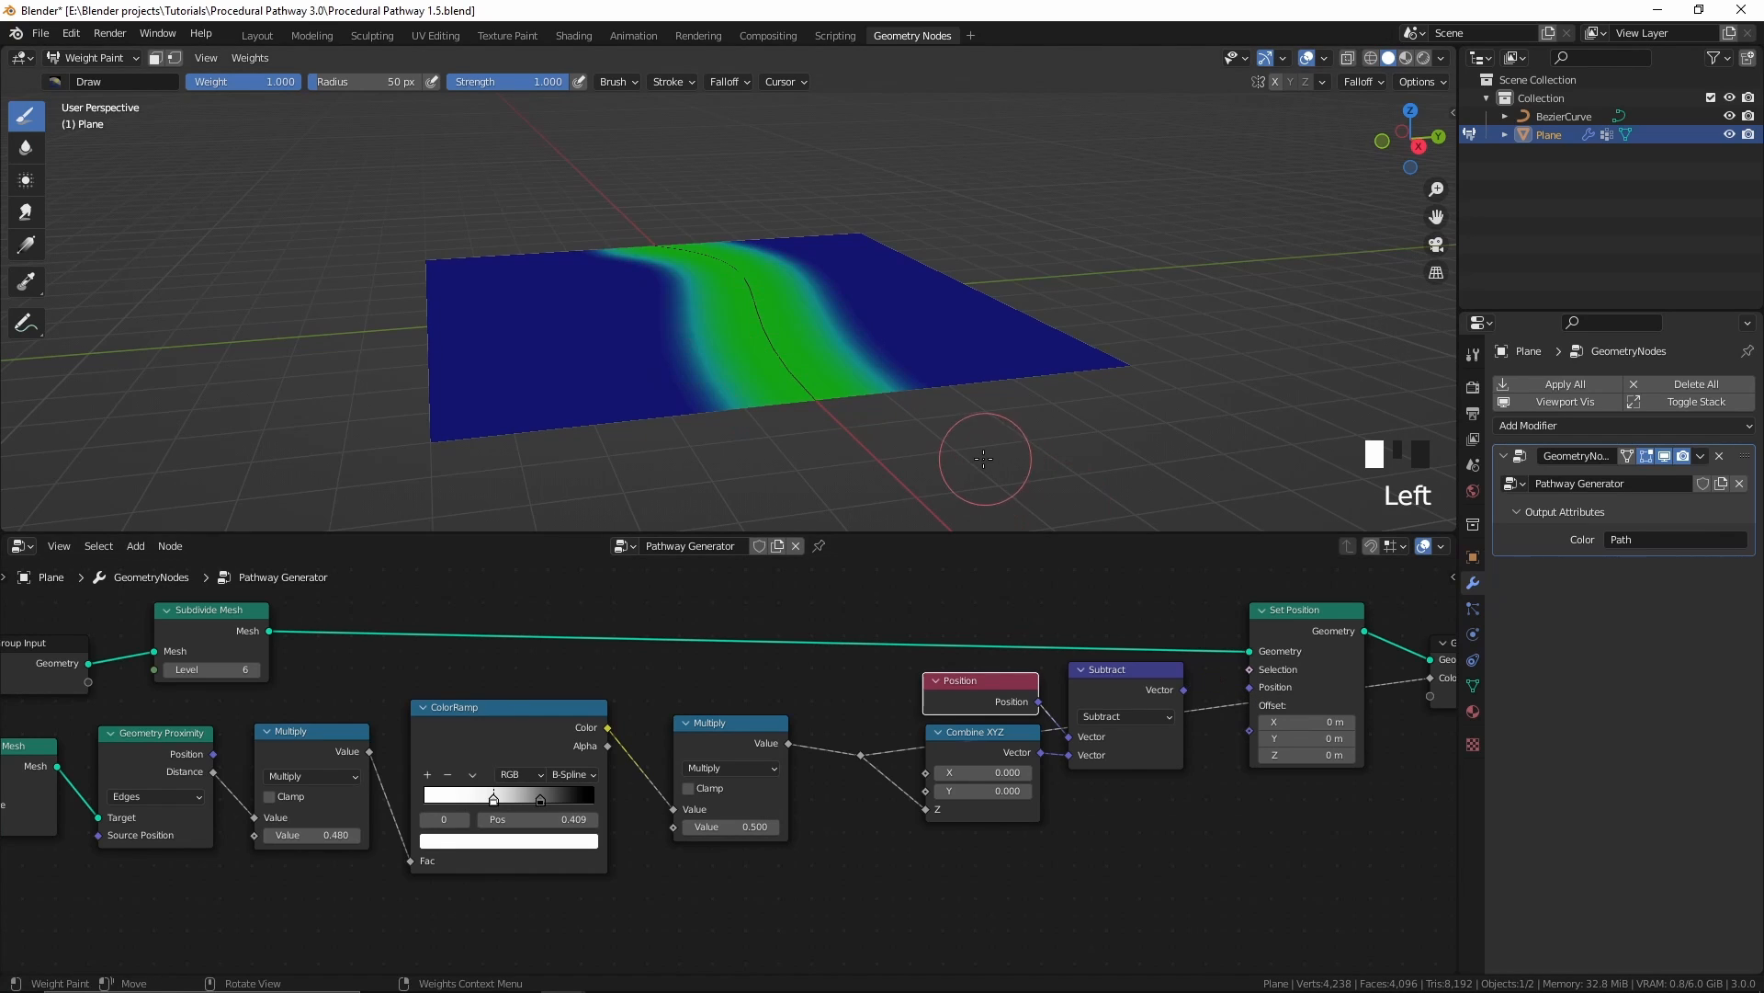
Step: Try raising the value of the Multiply node after ColorRamp to 1.630 and beyond to preview the path weights
{"action": "middle_click_drag", "start_coordinate": [984, 459], "coordinate": [973, 464]}
{"action": "scroll", "coordinate": [781, 831], "scroll_direction": "up", "scroll_amount": 1}
{"action": "left_click_drag", "start_coordinate": [746, 831], "coordinate": [843, 831], "text": "shift"}
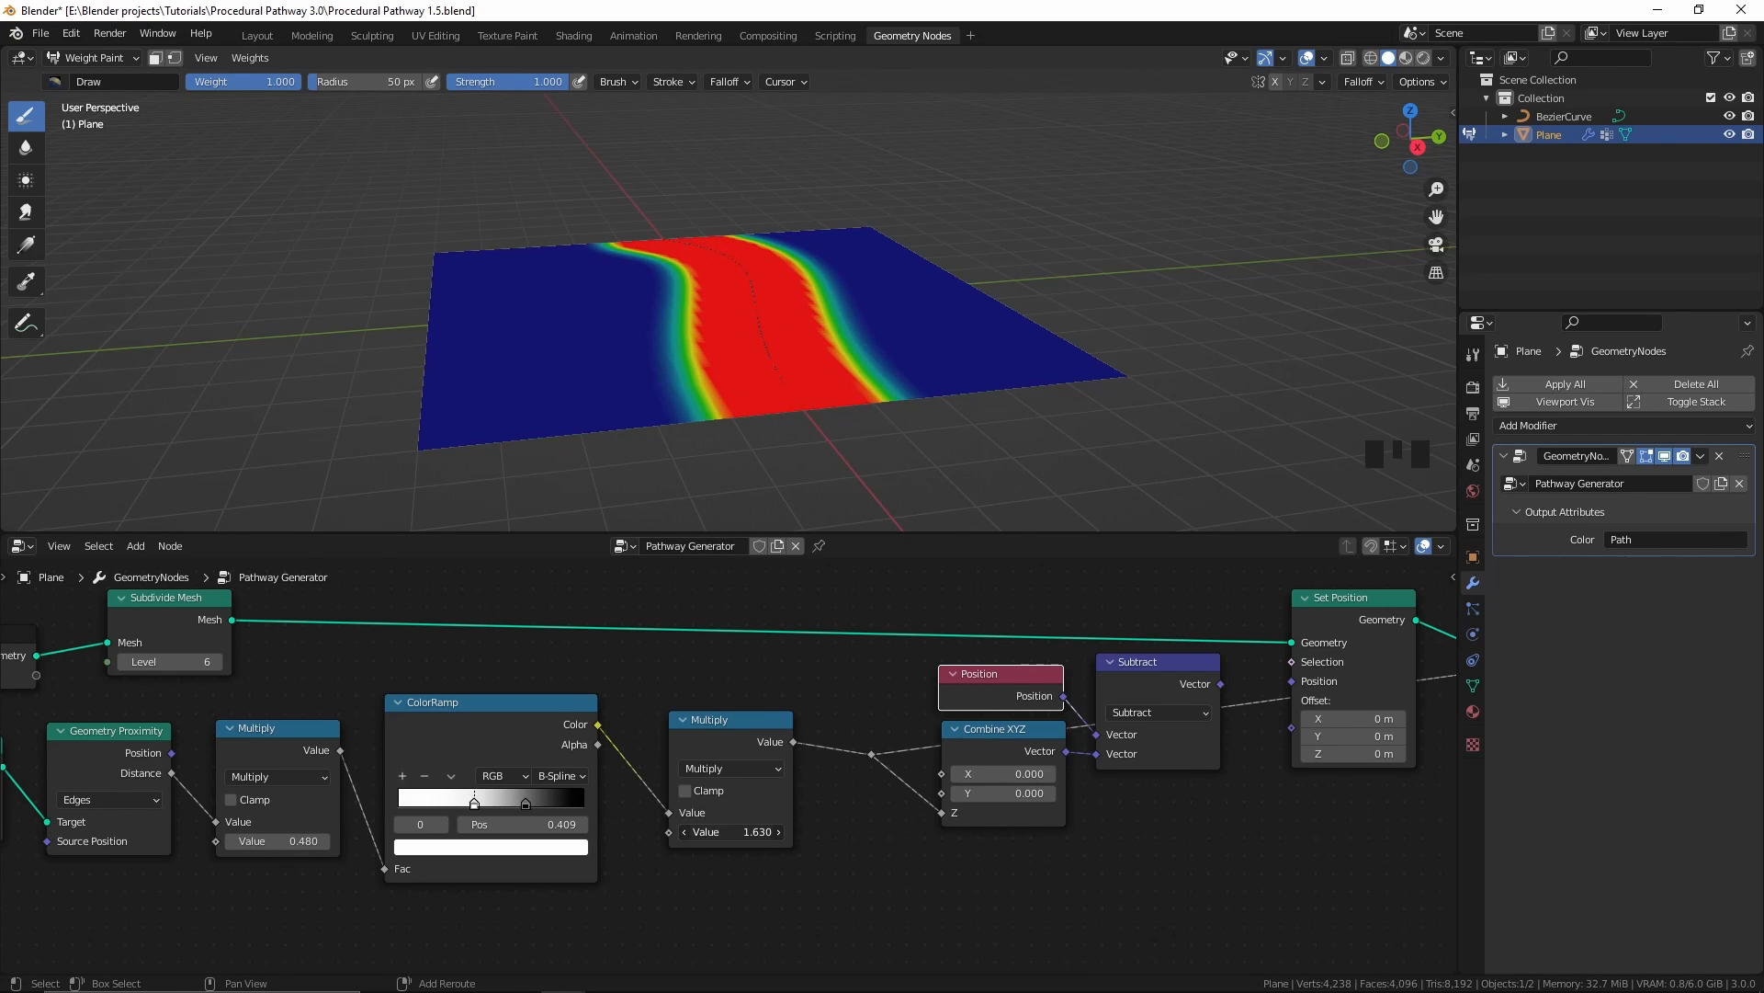
{"action": "left_click_drag", "start_coordinate": [846, 830], "coordinate": [928, 831]}
{"action": "right_click", "coordinate": [735, 830]}
Step: Reconnect Subtract's Vector output to Set Position's Position input and return the plane to Object Mode
{"action": "scroll", "coordinate": [1086, 698], "scroll_direction": "up", "scroll_amount": 1}
{"action": "middle_click_drag", "start_coordinate": [1087, 699], "coordinate": [1054, 713]}
{"action": "left_click_drag", "start_coordinate": [1228, 692], "coordinate": [1305, 689]}
{"action": "key", "text": "ctrl+Tab"}
{"action": "left_click", "coordinate": [1122, 425]}
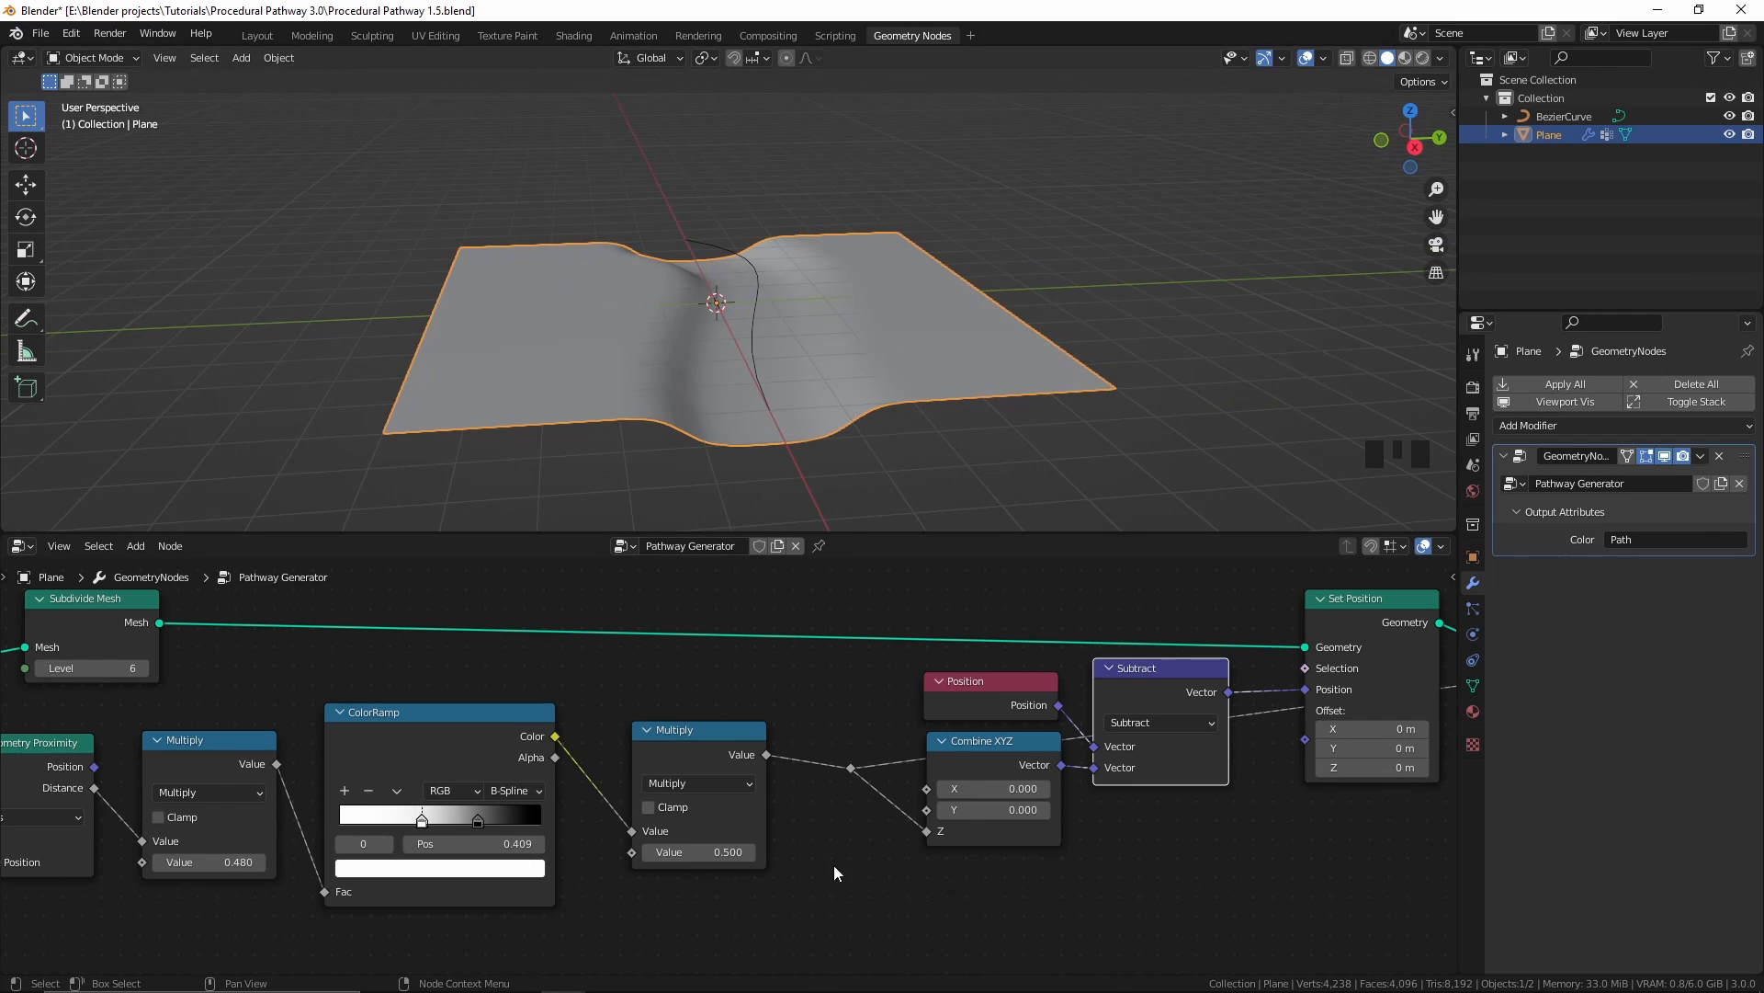
Step: Set the Multiply node after ColorRamp to 0.770 and expose the first Multiply node's second value through Group Input
{"action": "left_click_drag", "start_coordinate": [698, 852], "coordinate": [763, 852], "text": "shift"}
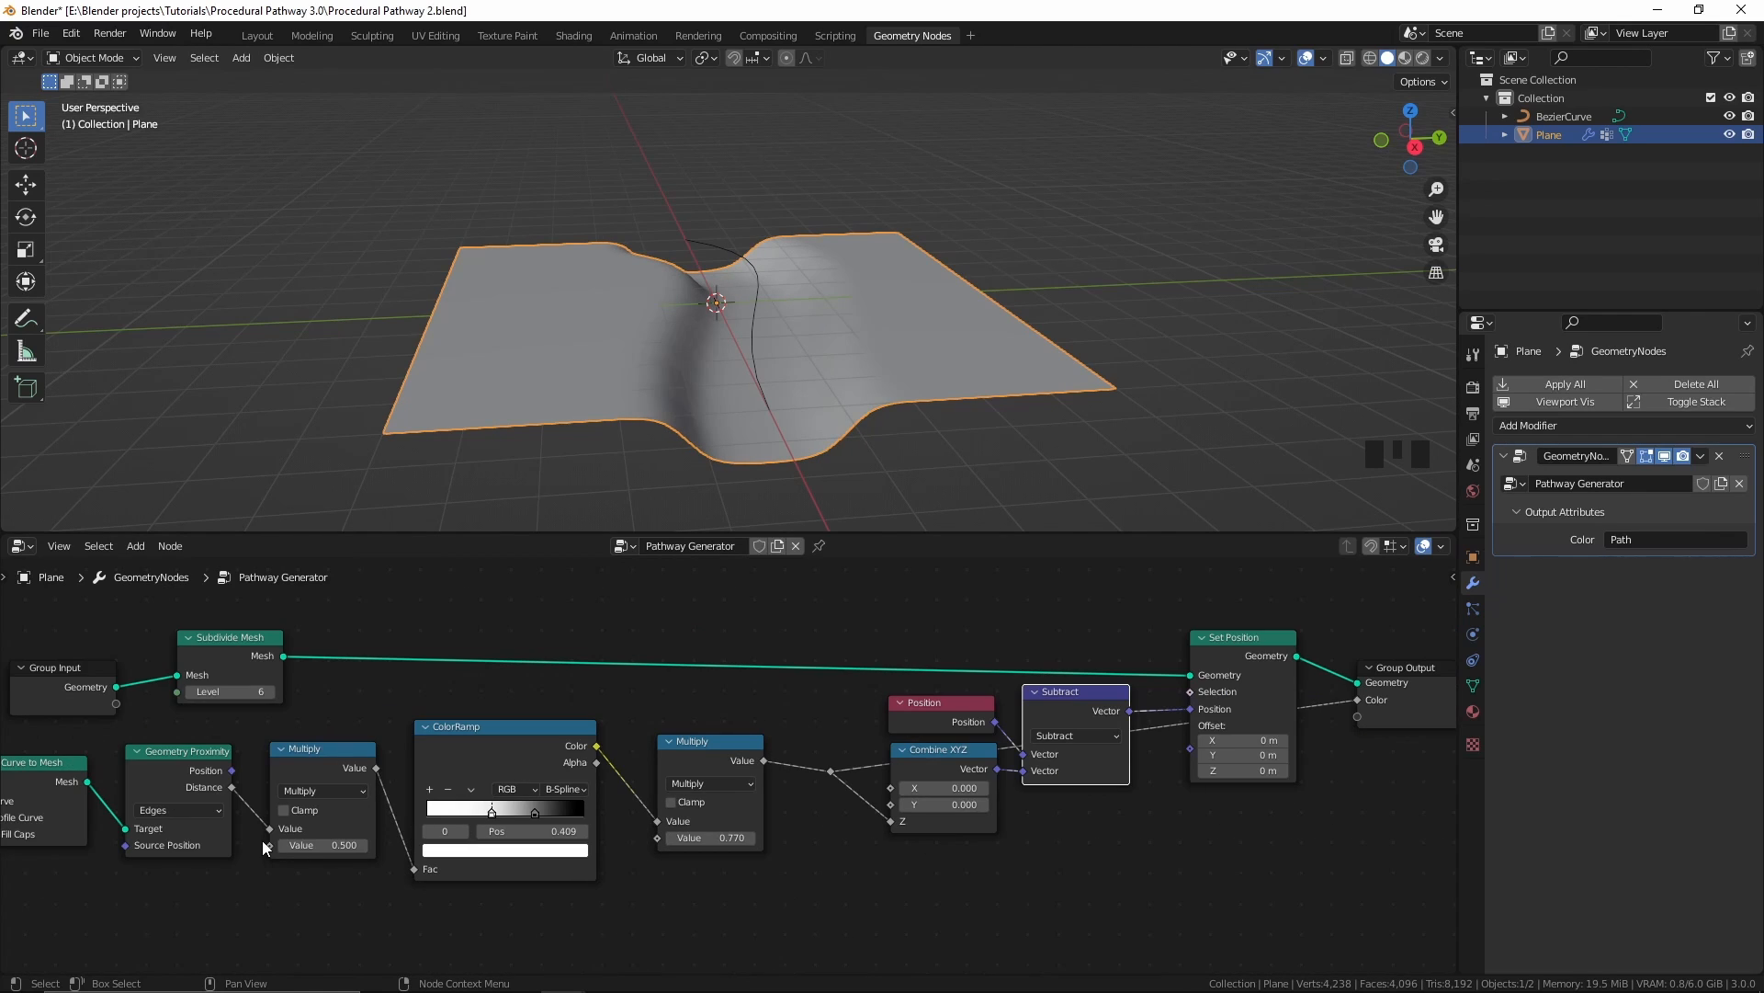
{"action": "left_click_drag", "start_coordinate": [270, 845], "coordinate": [124, 704]}
{"action": "middle_click_drag", "start_coordinate": [239, 726], "coordinate": [257, 732]}
{"action": "mouse_move", "coordinate": [1675, 506]}
{"action": "left_mouse_down"}
{"action": "mouse_move", "coordinate": [1718, 506]}
{"action": "mouse_move", "coordinate": [1645, 506]}
{"action": "left_mouse_up"}
{"action": "right_click", "coordinate": [1675, 507]}
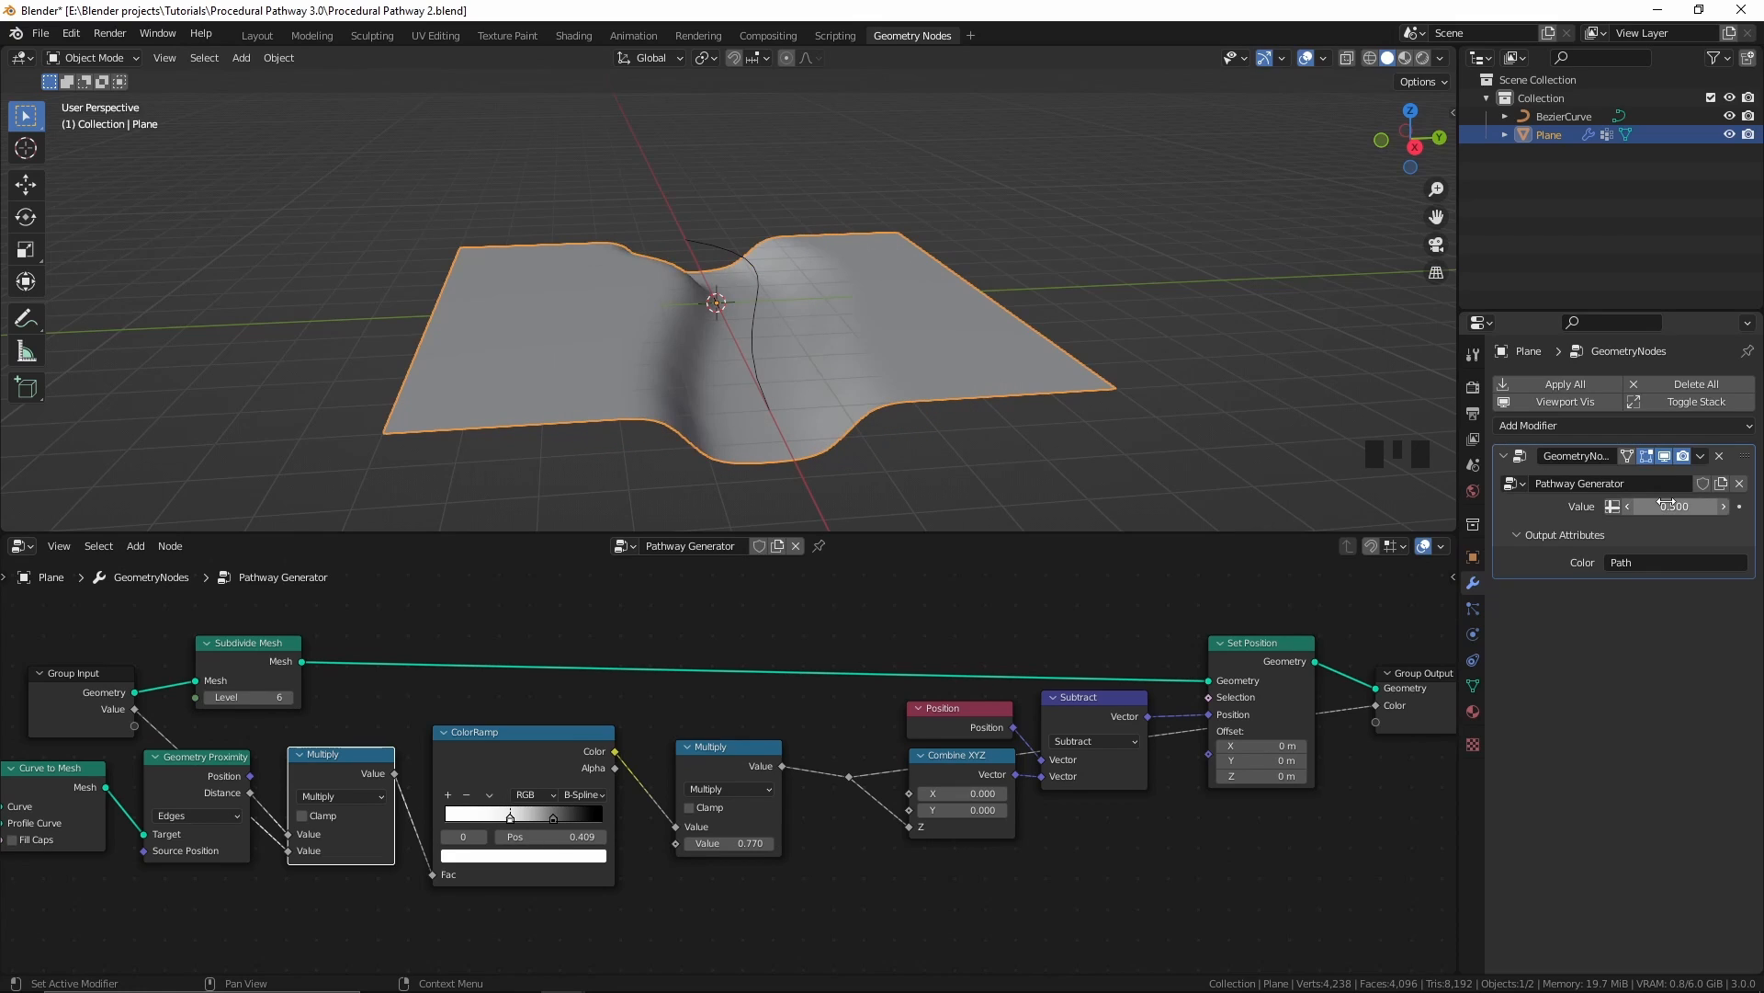
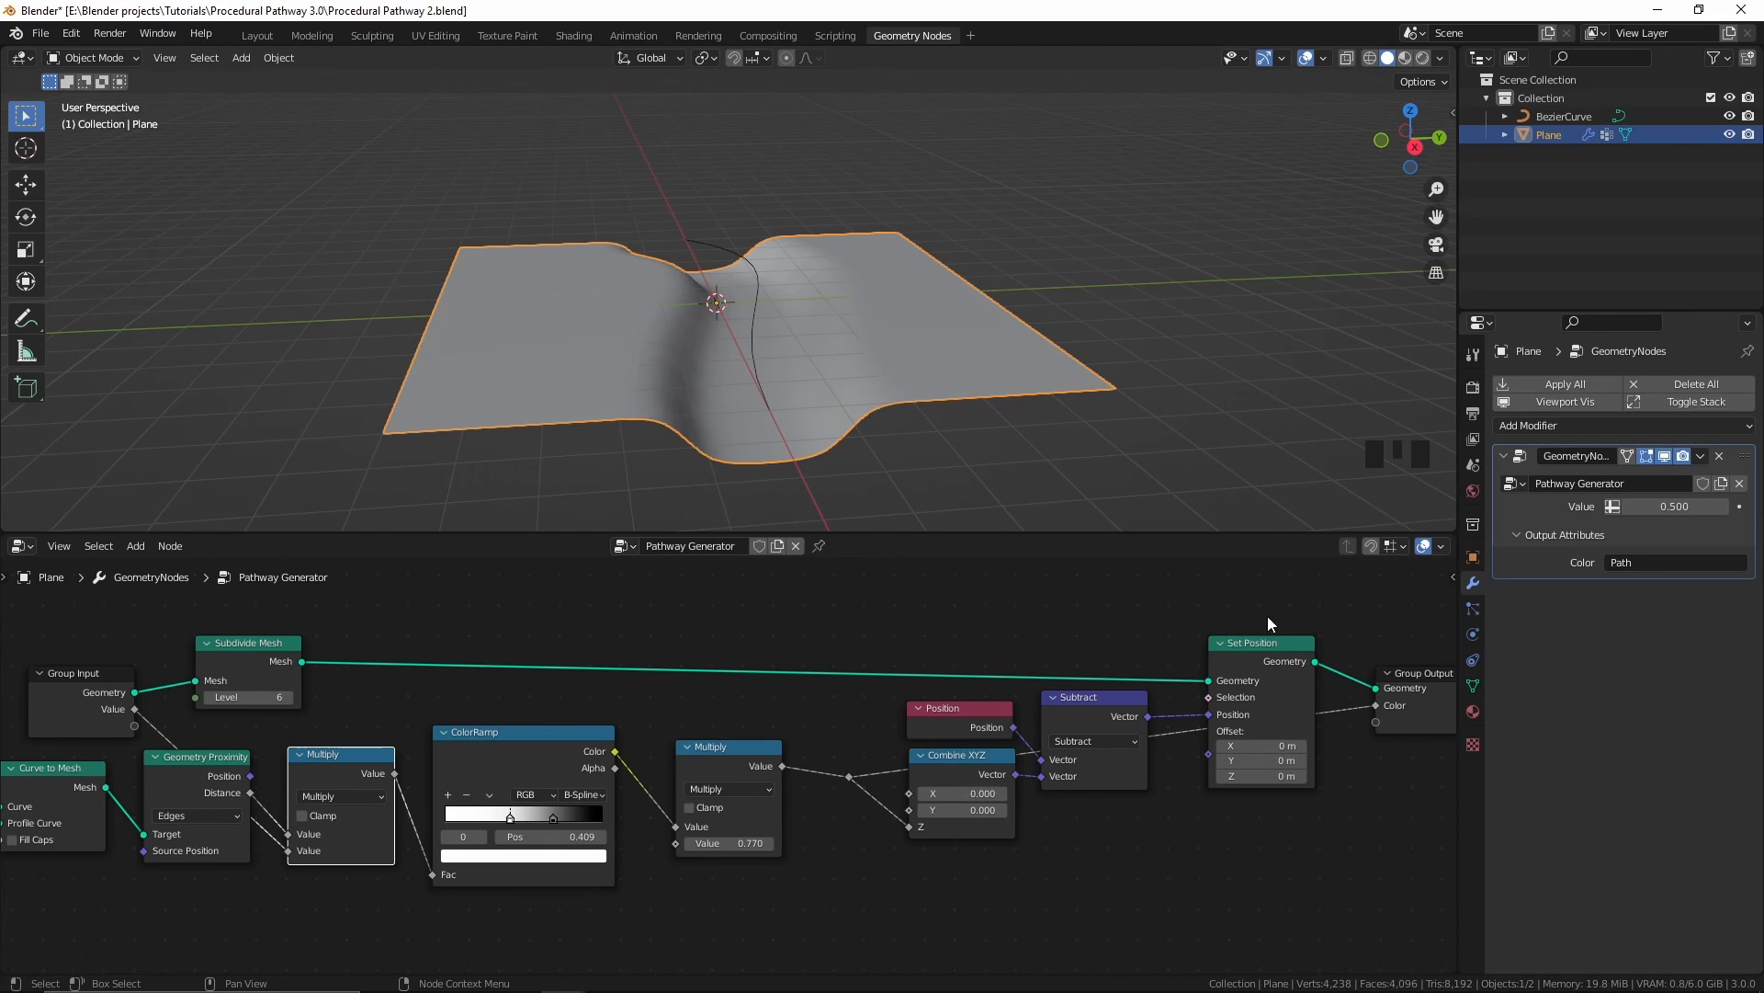
Step: Rename the exposed Value group input to Path Width
{"action": "key", "text": "n"}
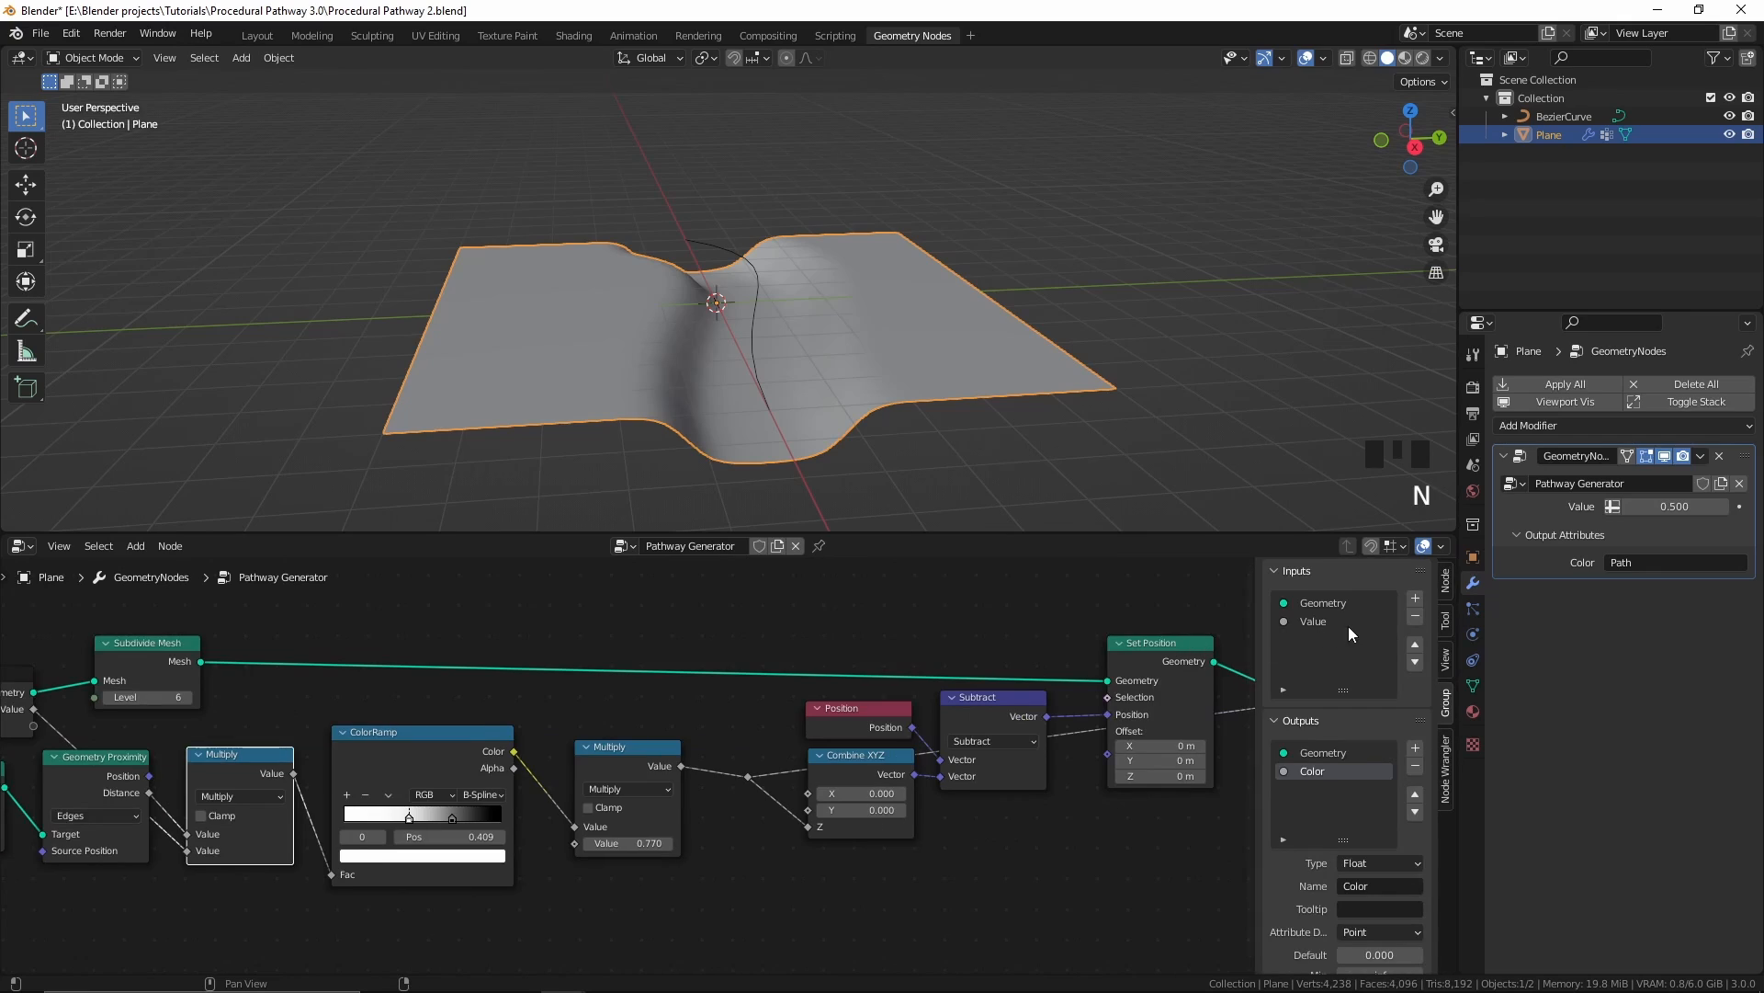
{"action": "double_click", "coordinate": [1388, 736]}
{"action": "type", "text": "Pat"}
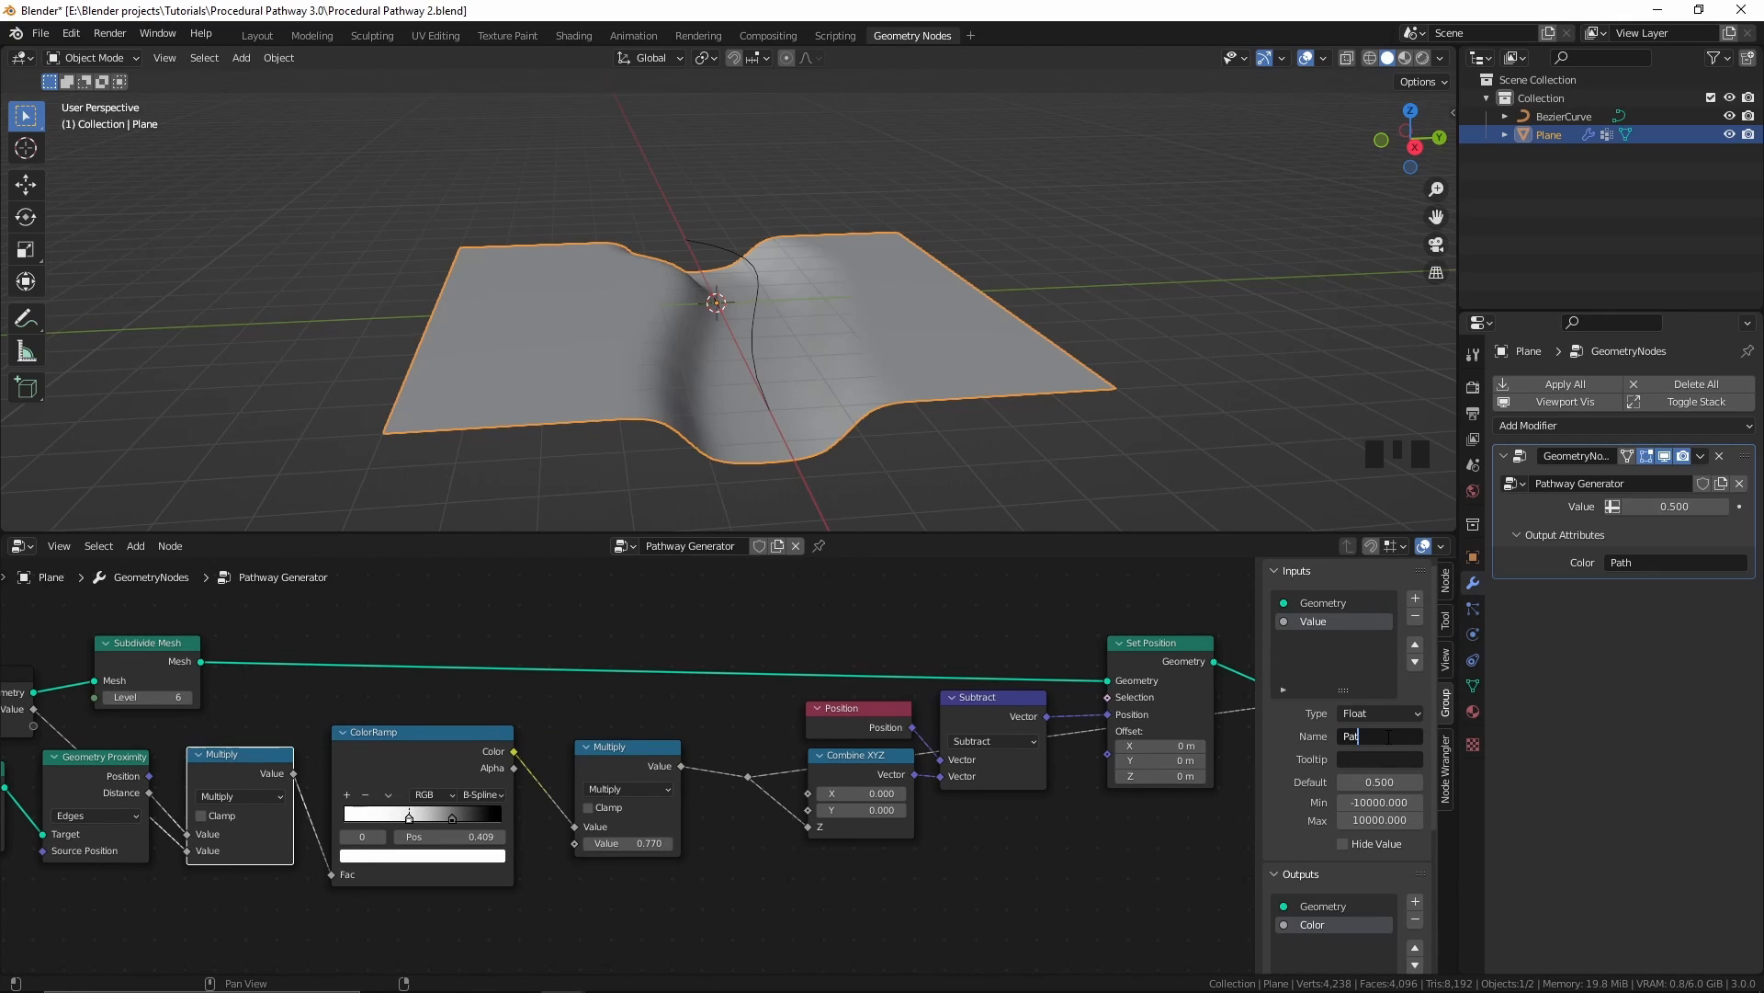
{"action": "type", "text": "h Width"}
{"action": "key", "text": "Return"}
Step: Expose the second value of the Multiply node after ColorRamp through Group Input and name that input Path Depth
{"action": "middle_click_drag", "start_coordinate": [645, 700], "coordinate": [831, 677]}
{"action": "left_click_drag", "start_coordinate": [761, 818], "coordinate": [219, 702]}
{"action": "left_click", "coordinate": [1321, 643]}
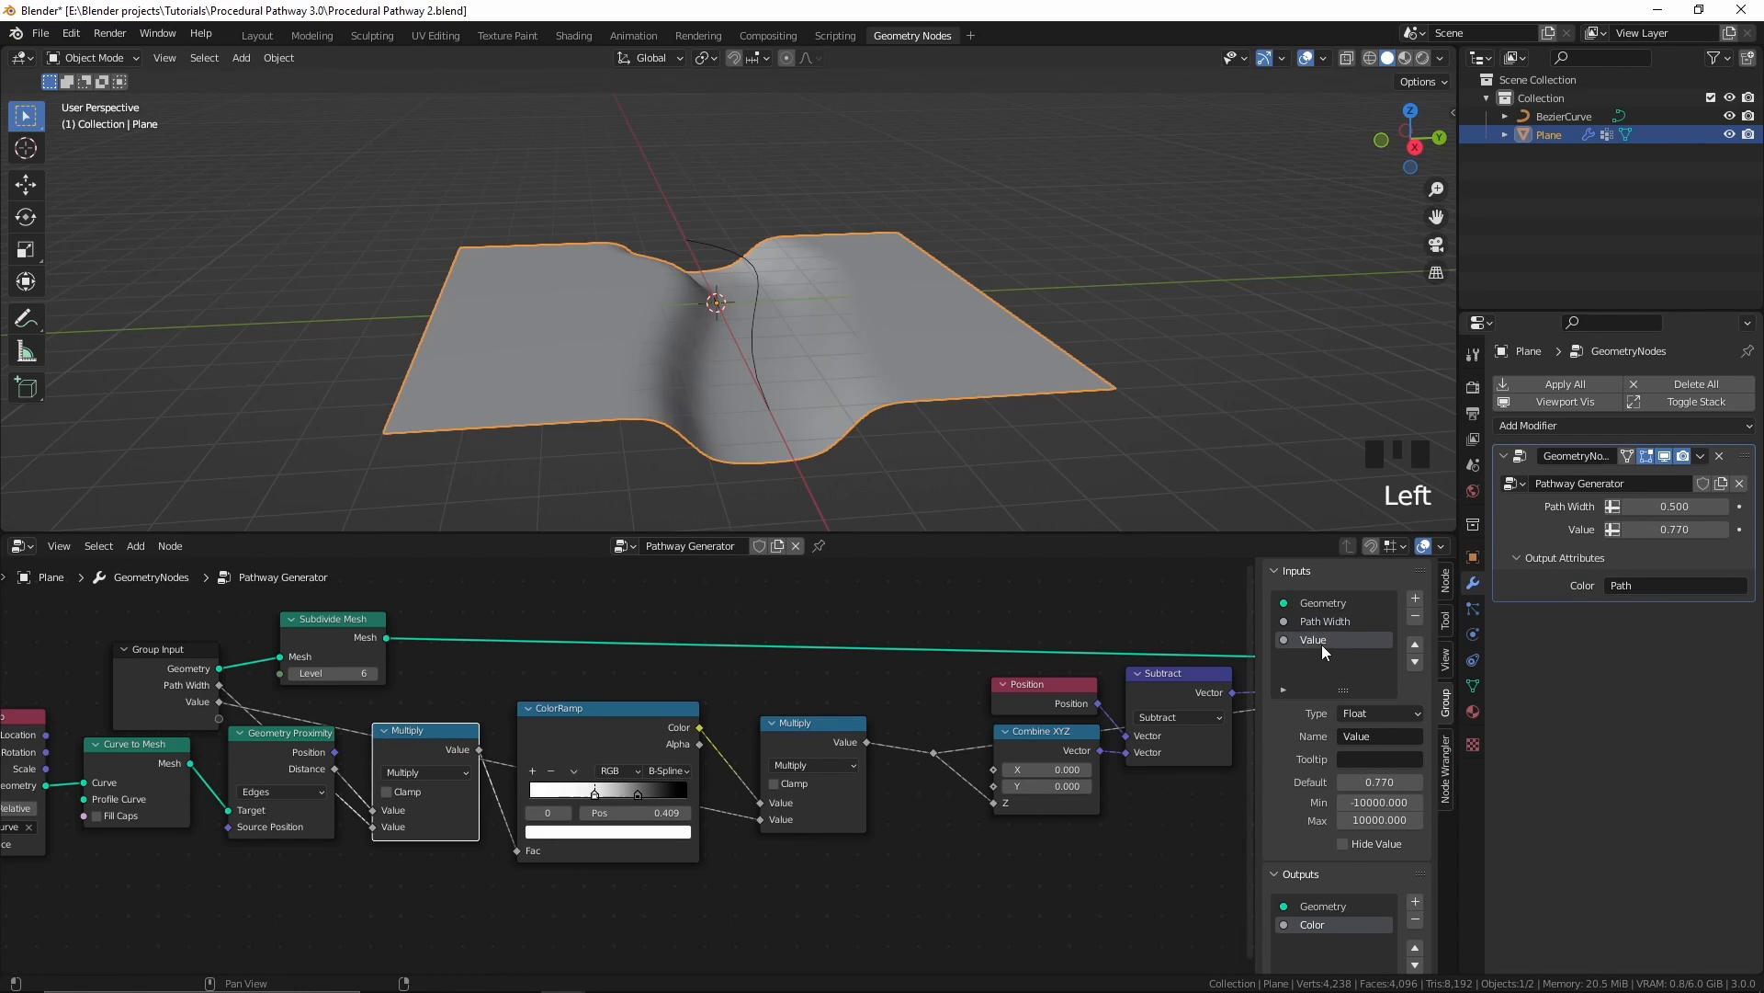
{"action": "left_click", "coordinate": [1379, 734]}
{"action": "type", "text": "Pa"}
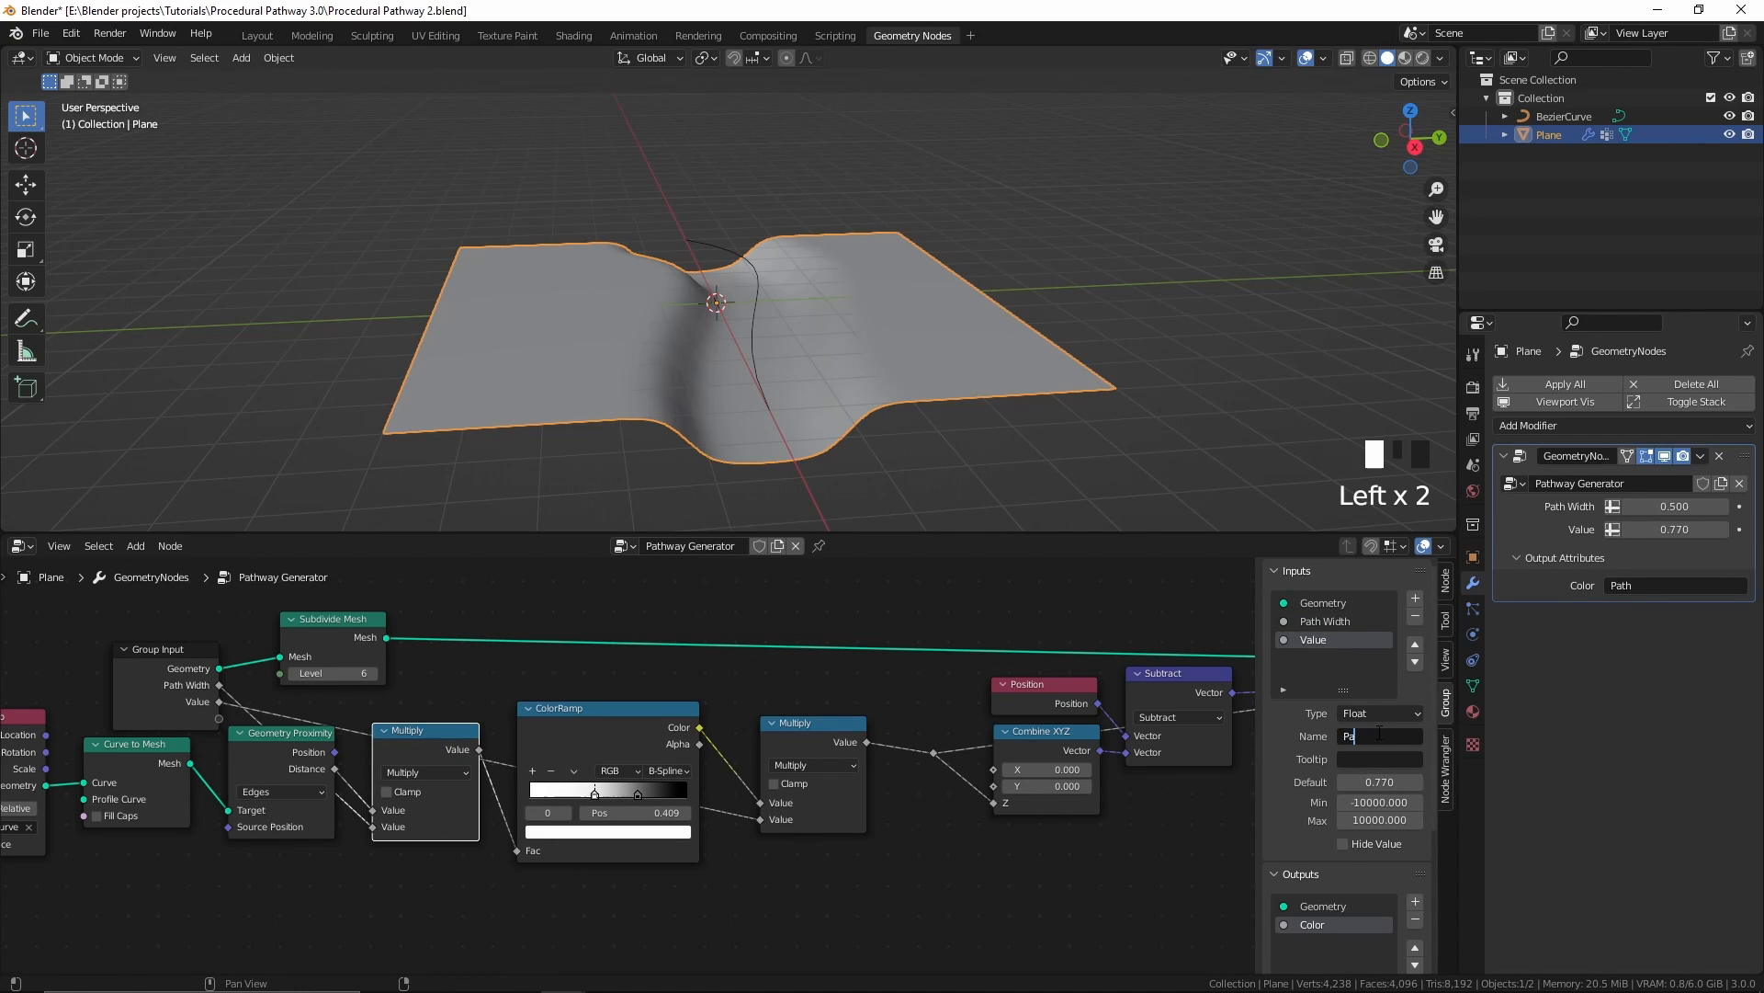
{"action": "type", "text": "th Dep"}
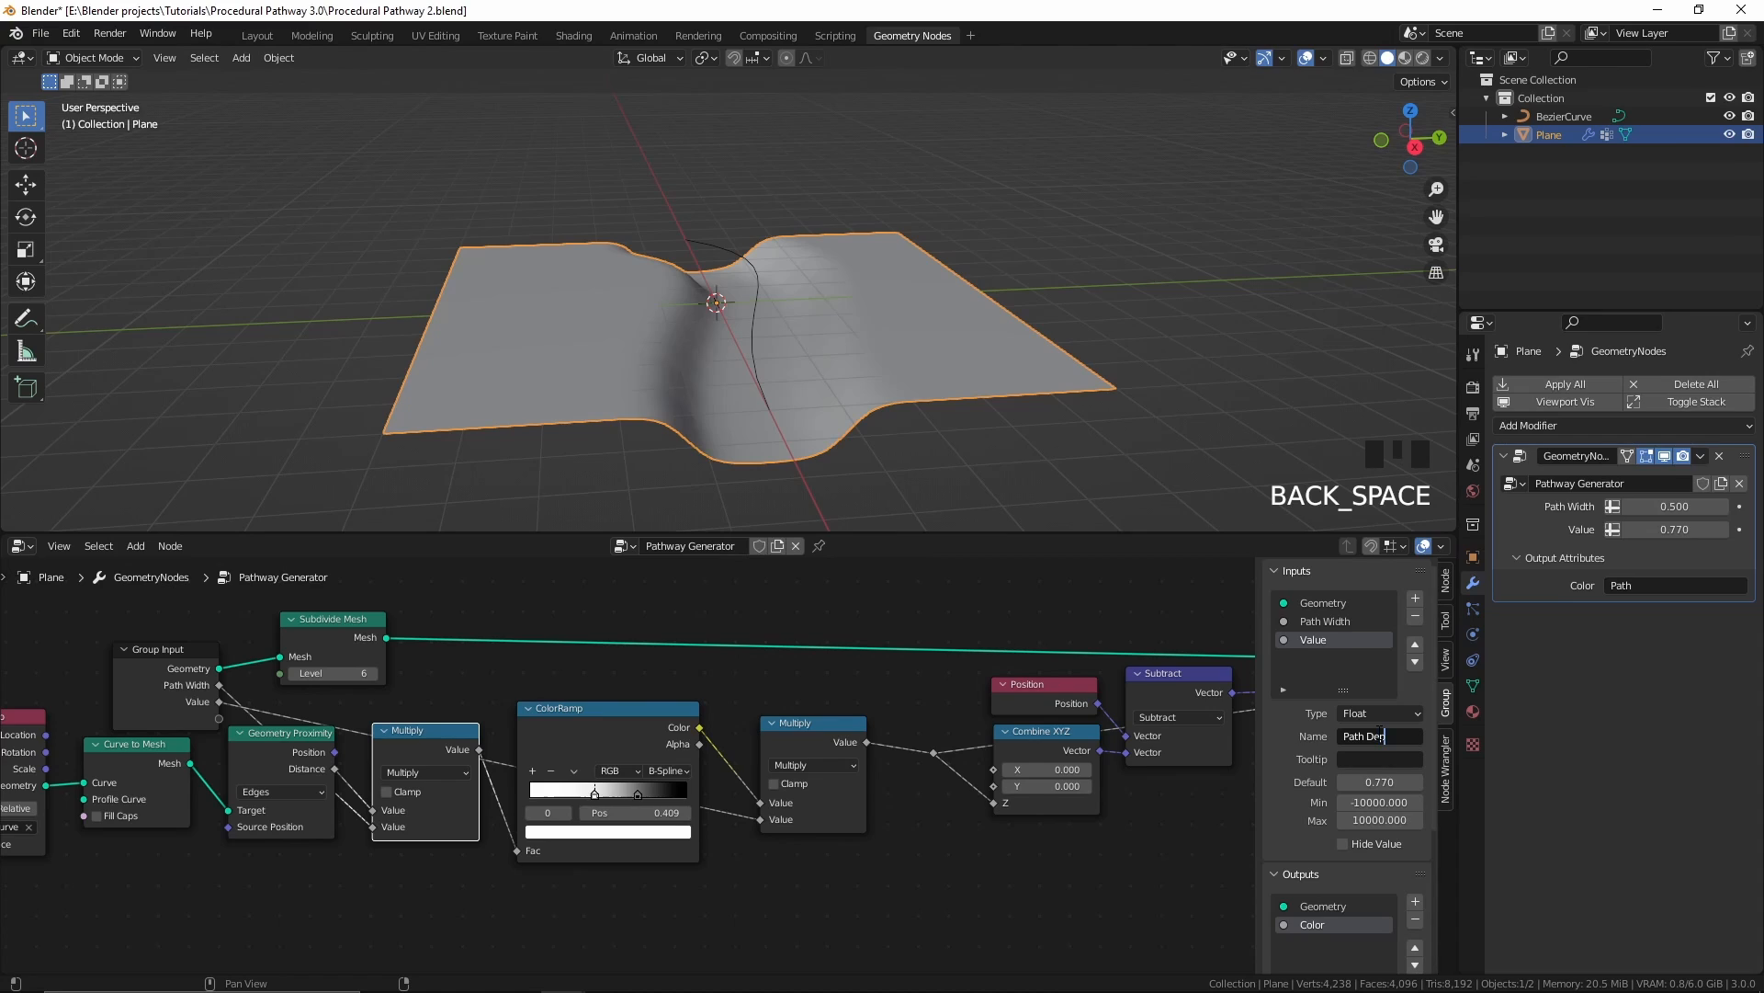
{"action": "type", "text": "th"}
{"action": "key", "text": "Return"}
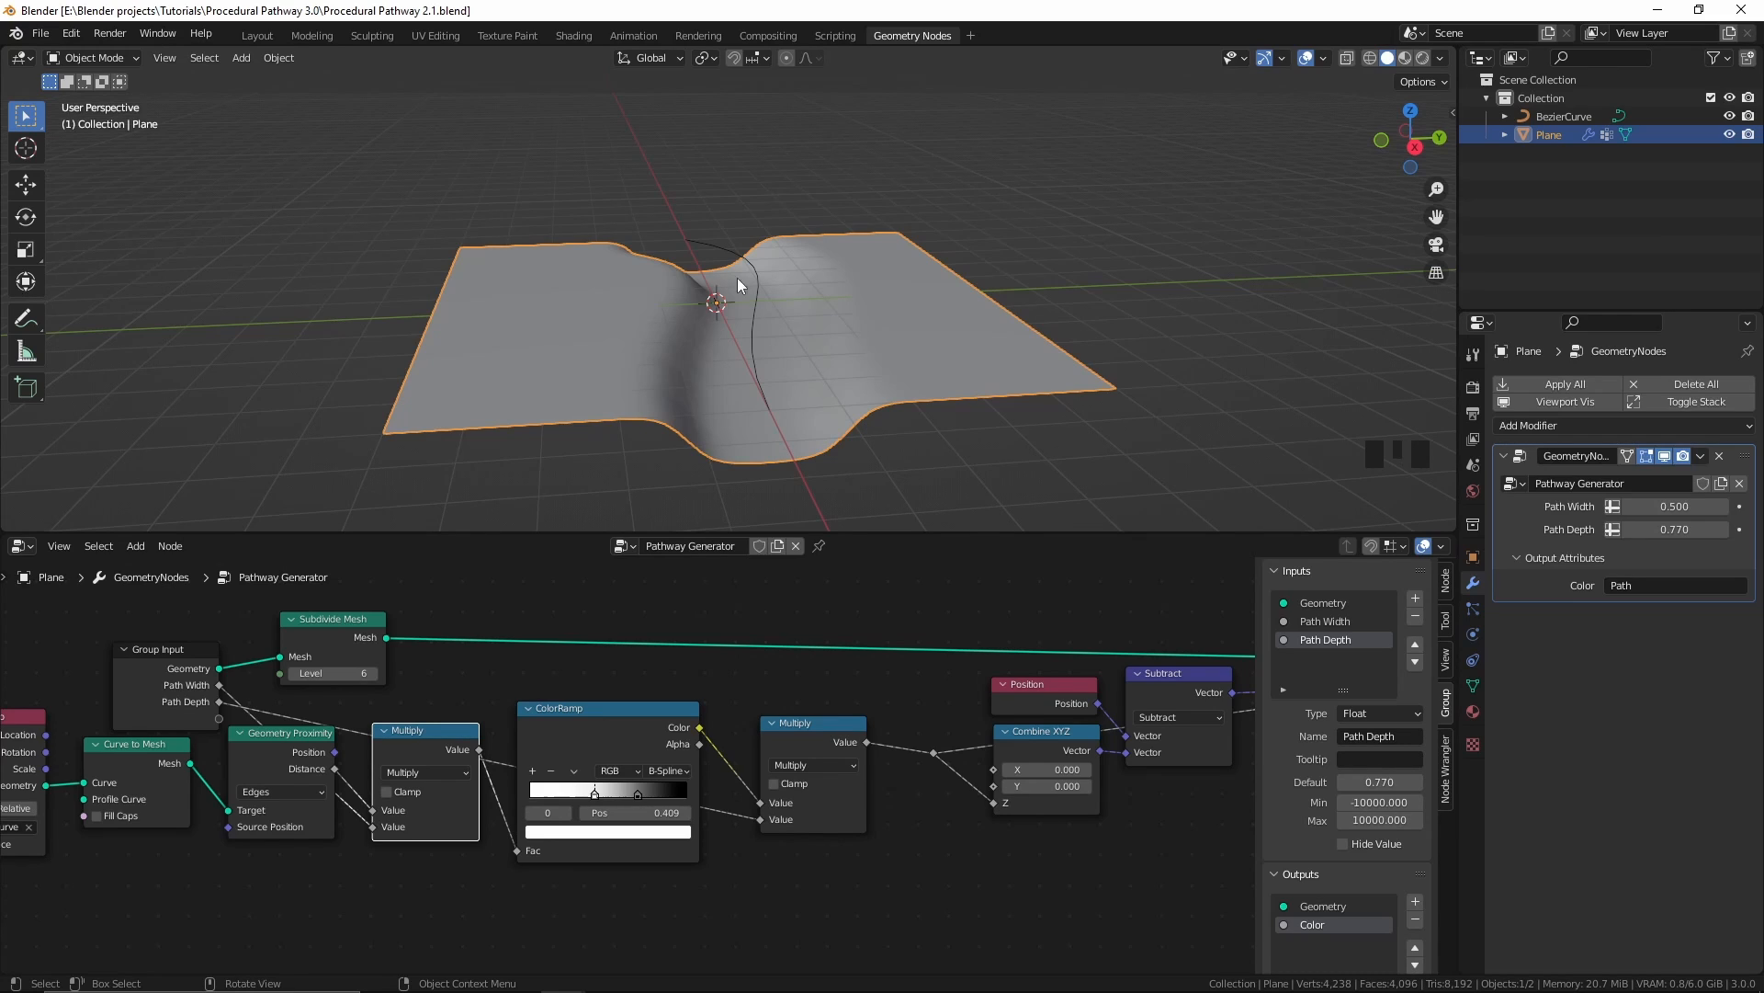
Step: Open BezierCurve in Edit Mode and activate the Draw tool with its depth projected onto Surface
{"action": "left_click", "coordinate": [724, 247]}
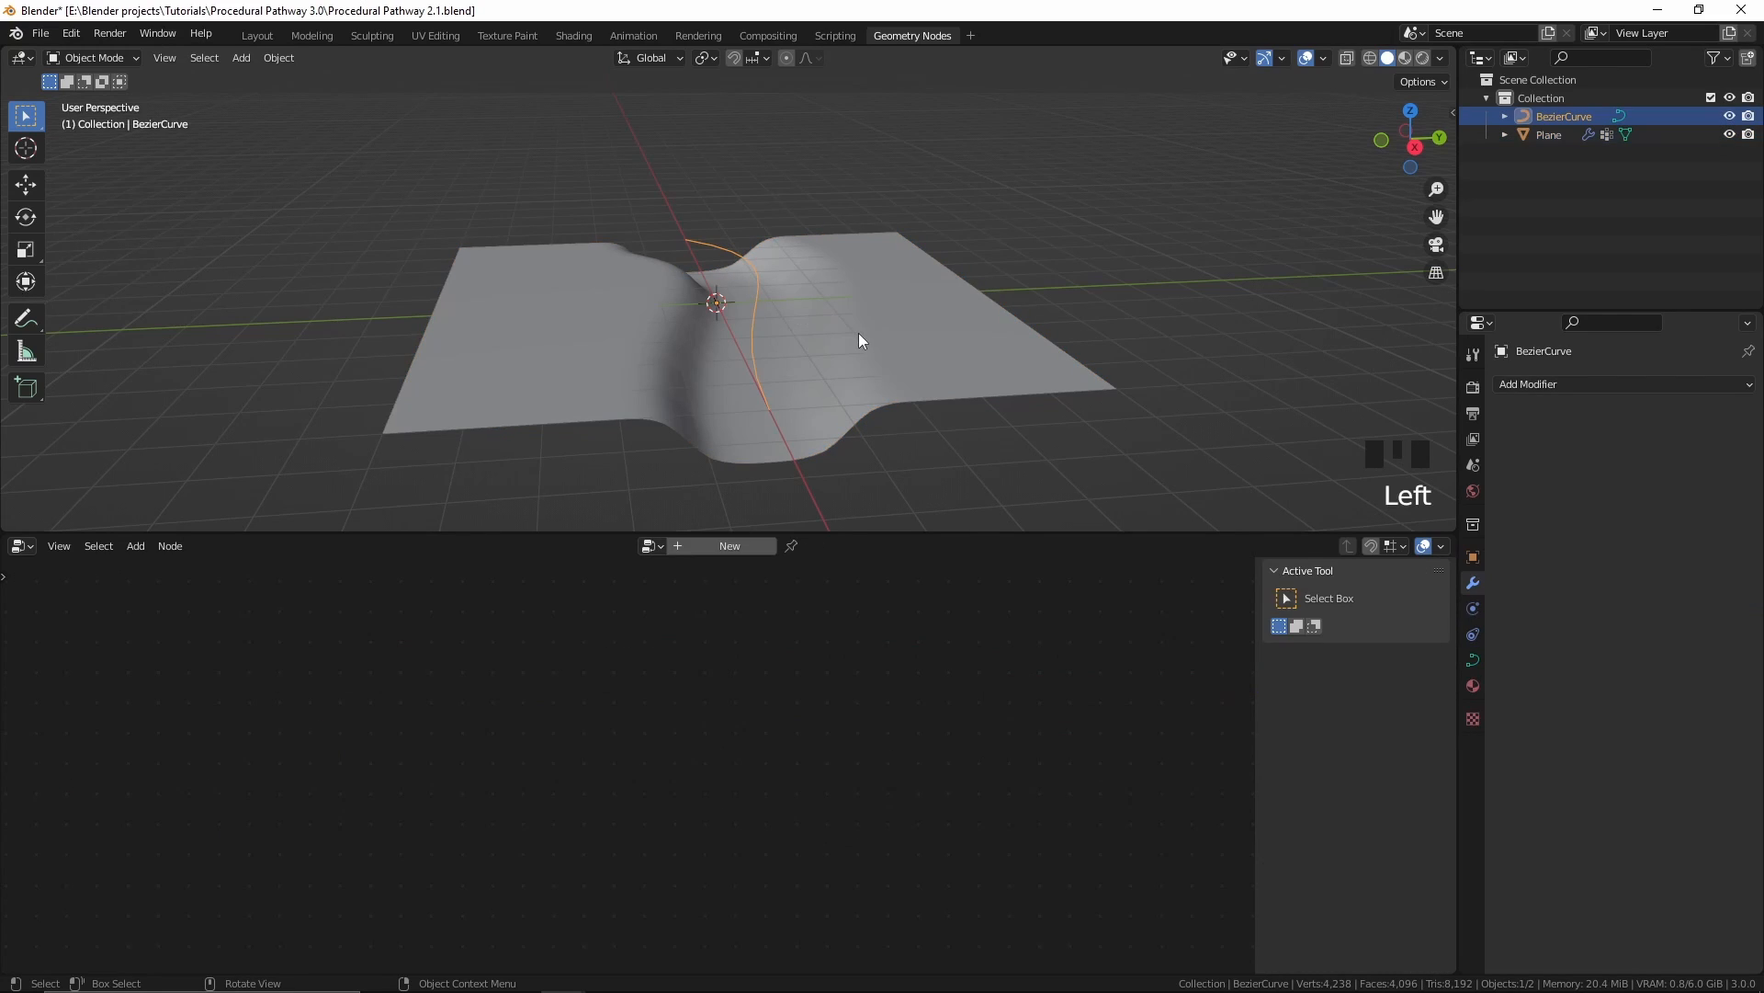
{"action": "key", "text": "Tab"}
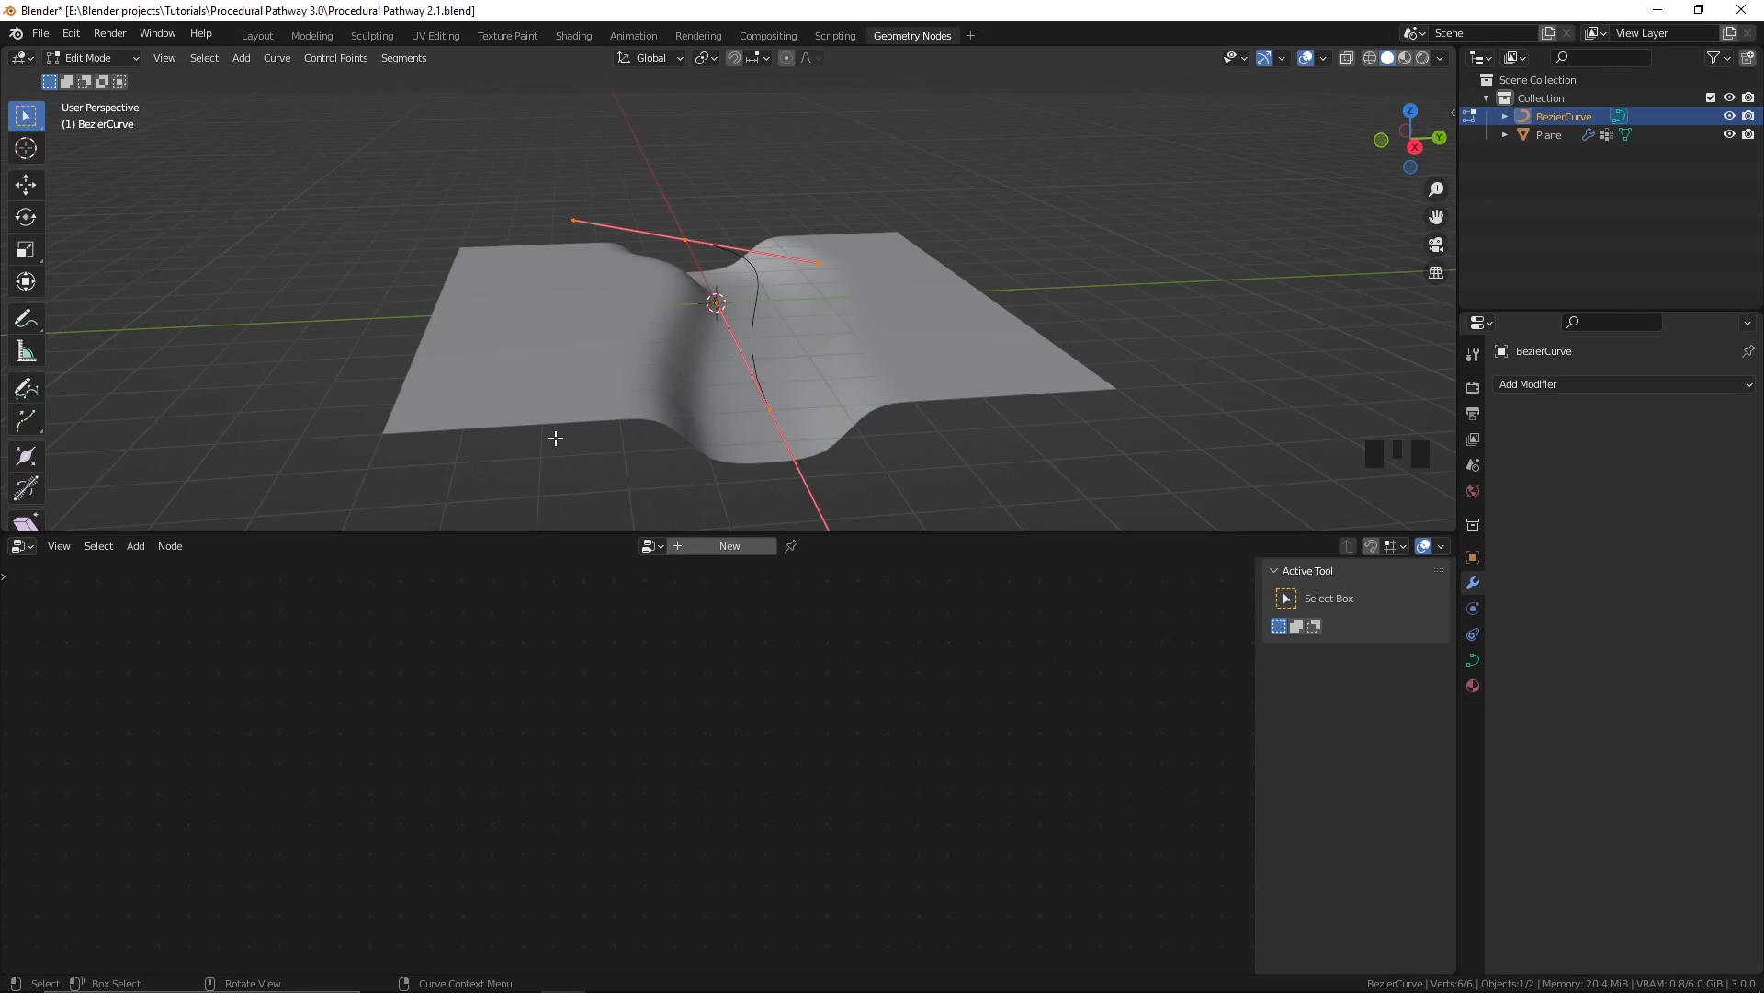
{"action": "left_click", "coordinate": [25, 386]}
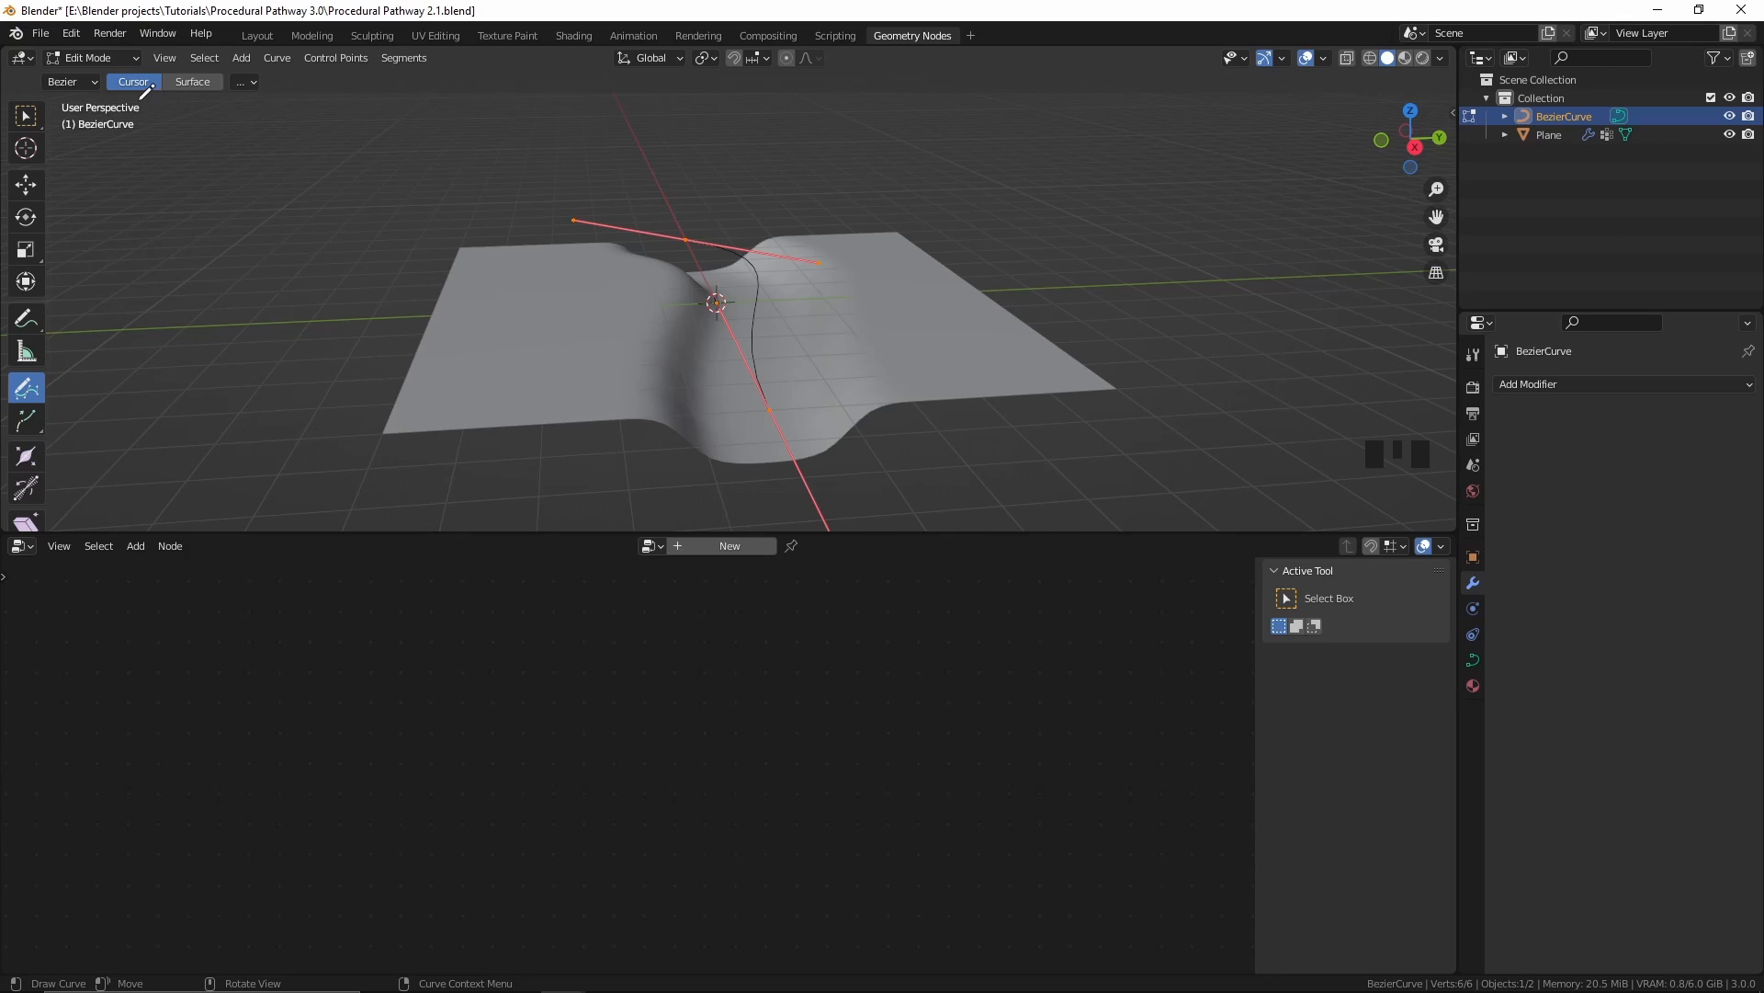
{"action": "left_click", "coordinate": [192, 82]}
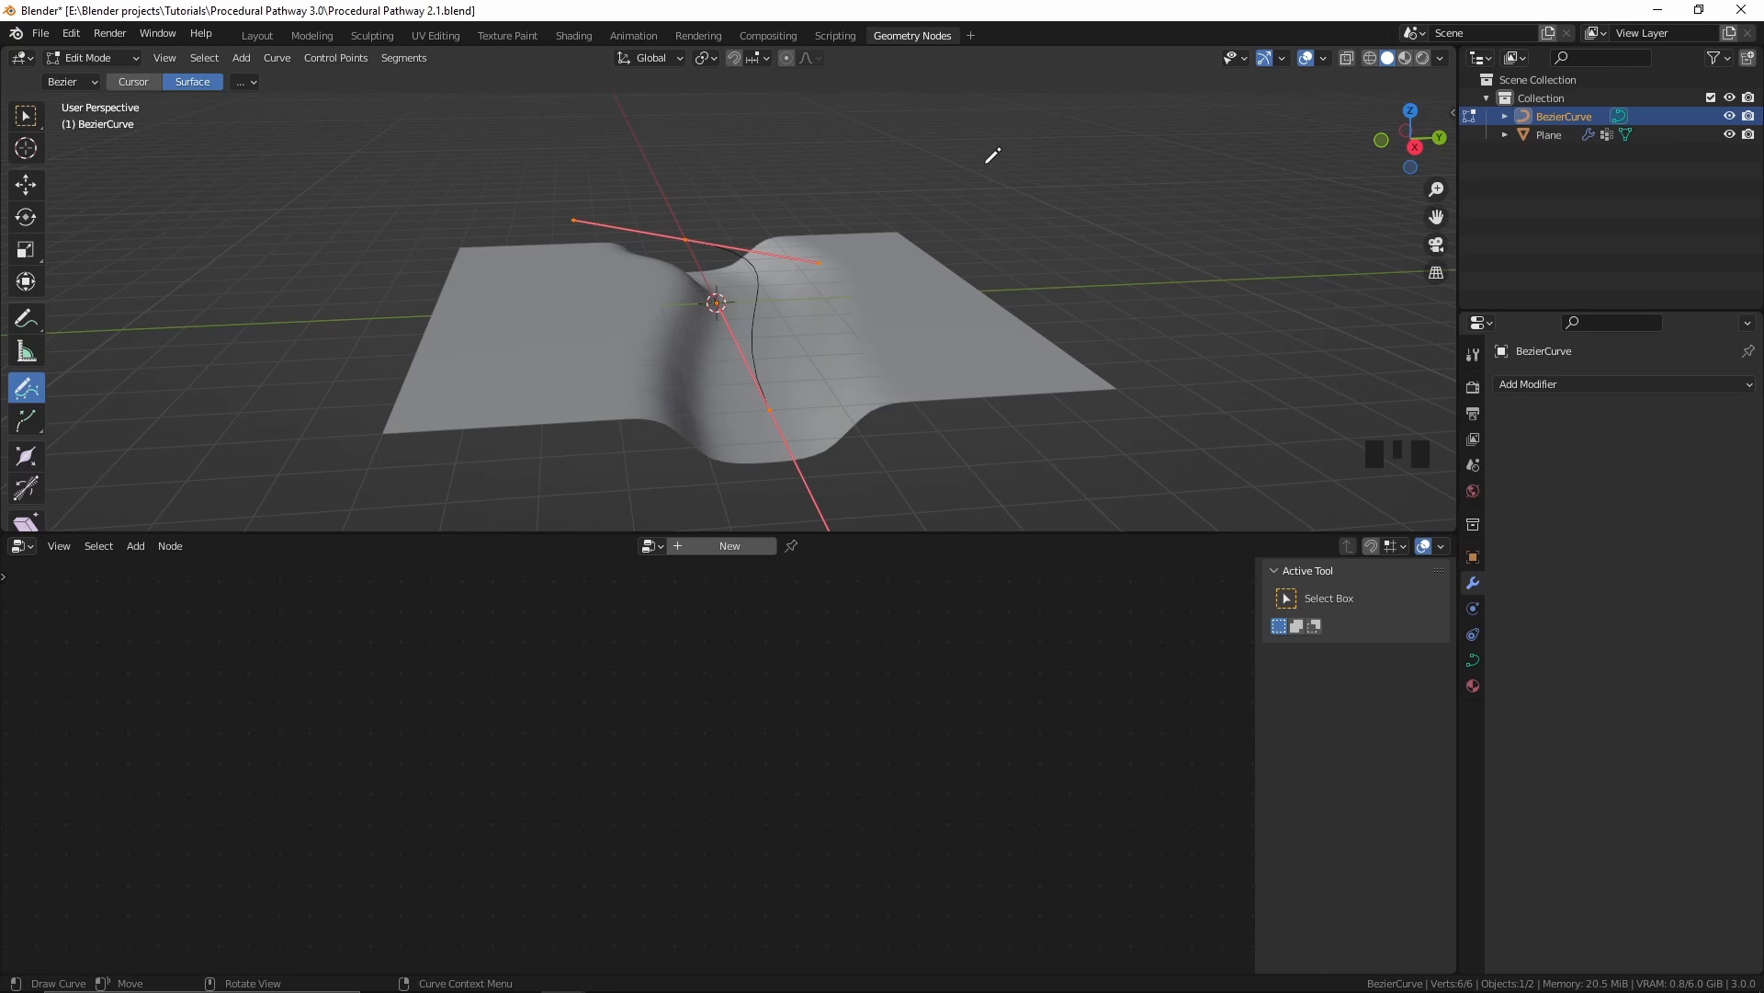
Step: Delete all of the curve's vertices, undoing and redoing the deletion to compare its effect on the plane
{"action": "key", "text": "x"}
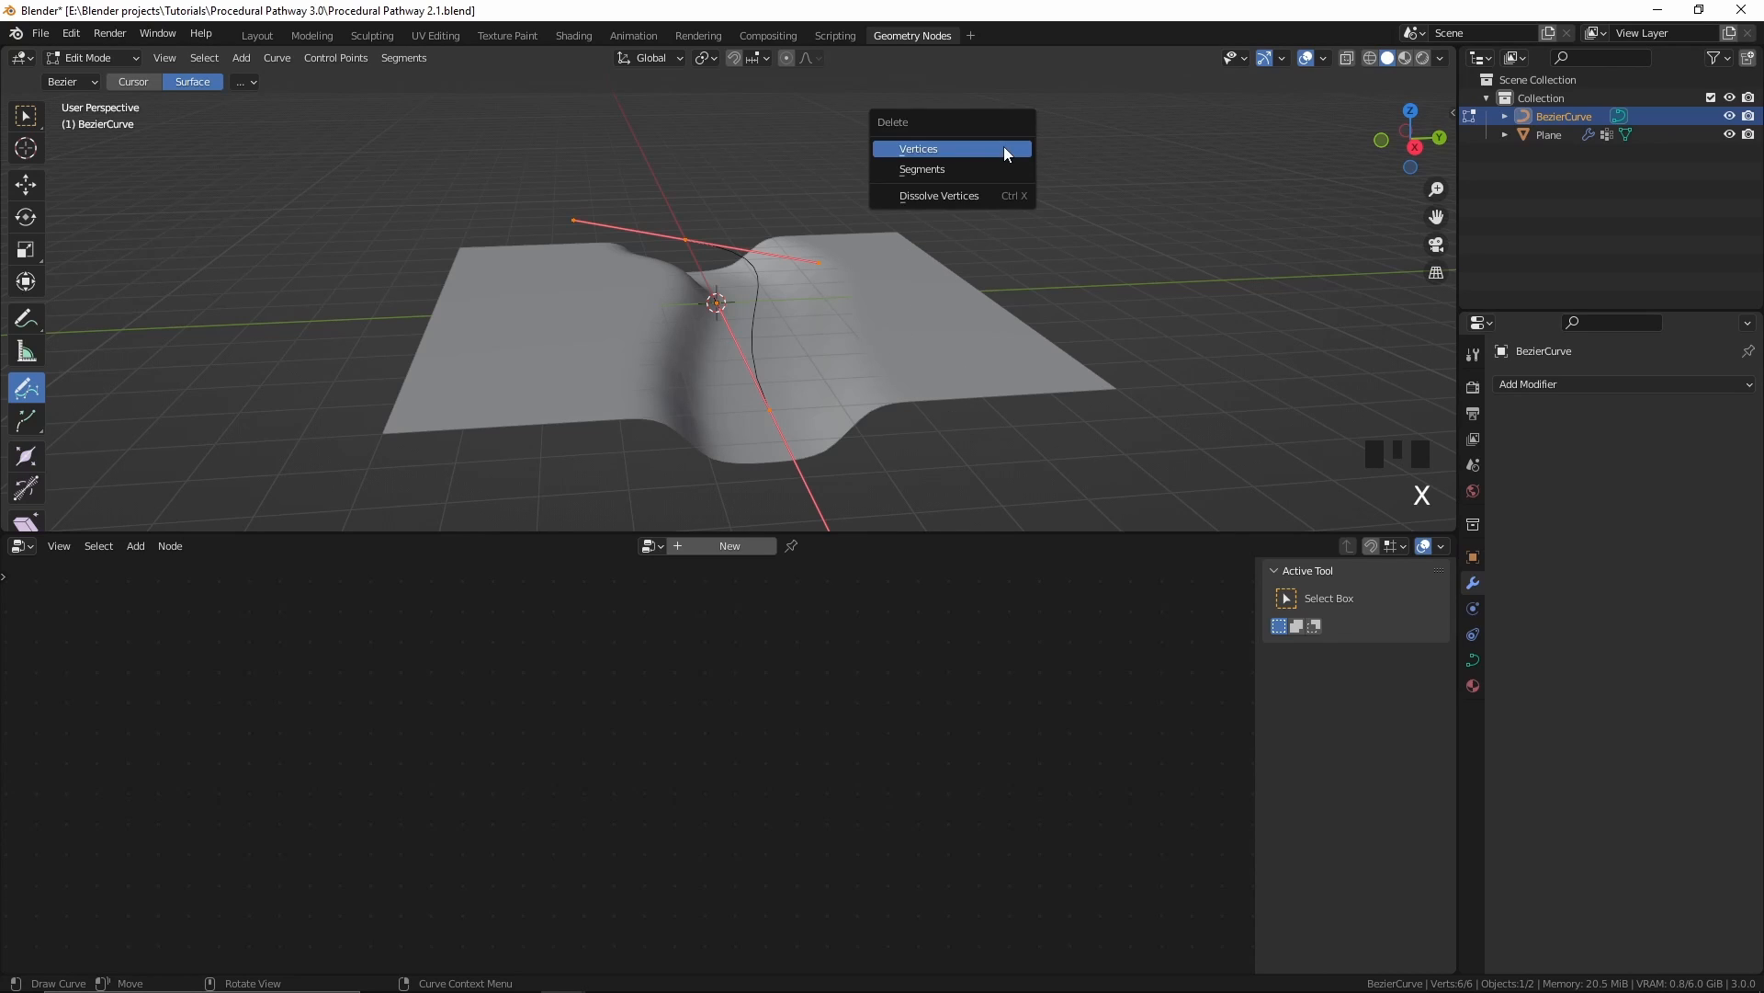
{"action": "left_click", "coordinate": [1005, 149]}
{"action": "middle_click_drag", "start_coordinate": [898, 229], "coordinate": [824, 378]}
{"action": "key", "text": "ctrl+z"}
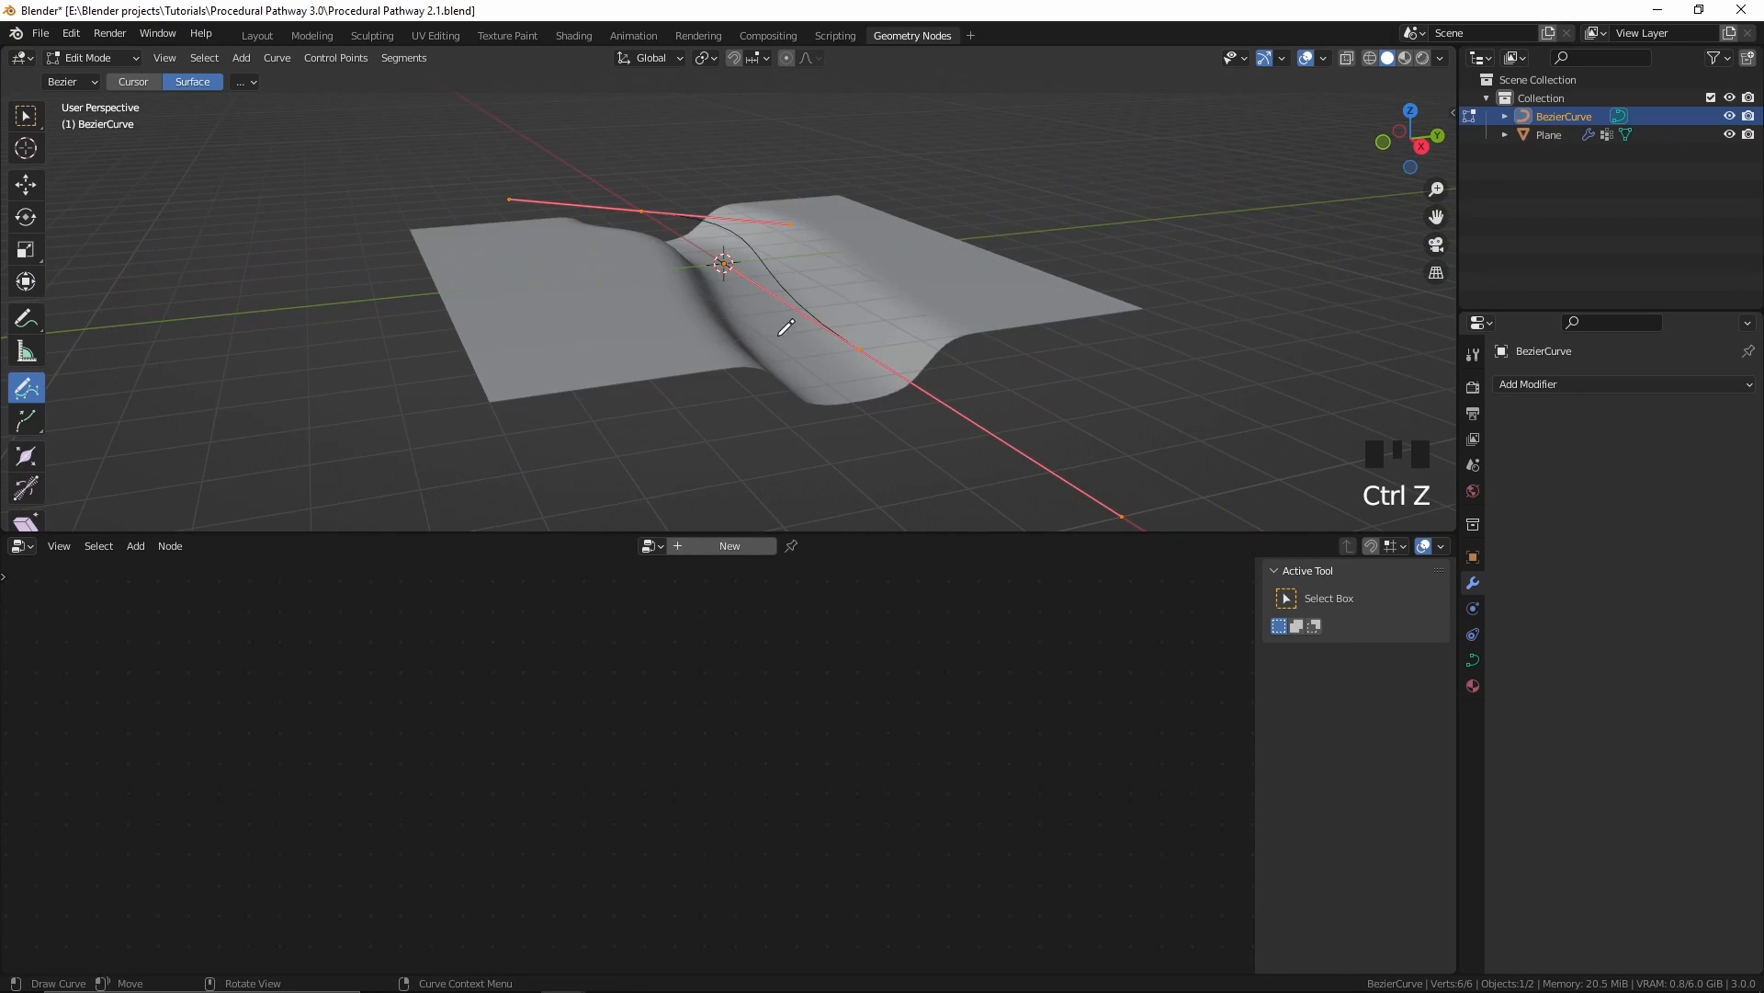
{"action": "key", "text": "ctrl+shift+z"}
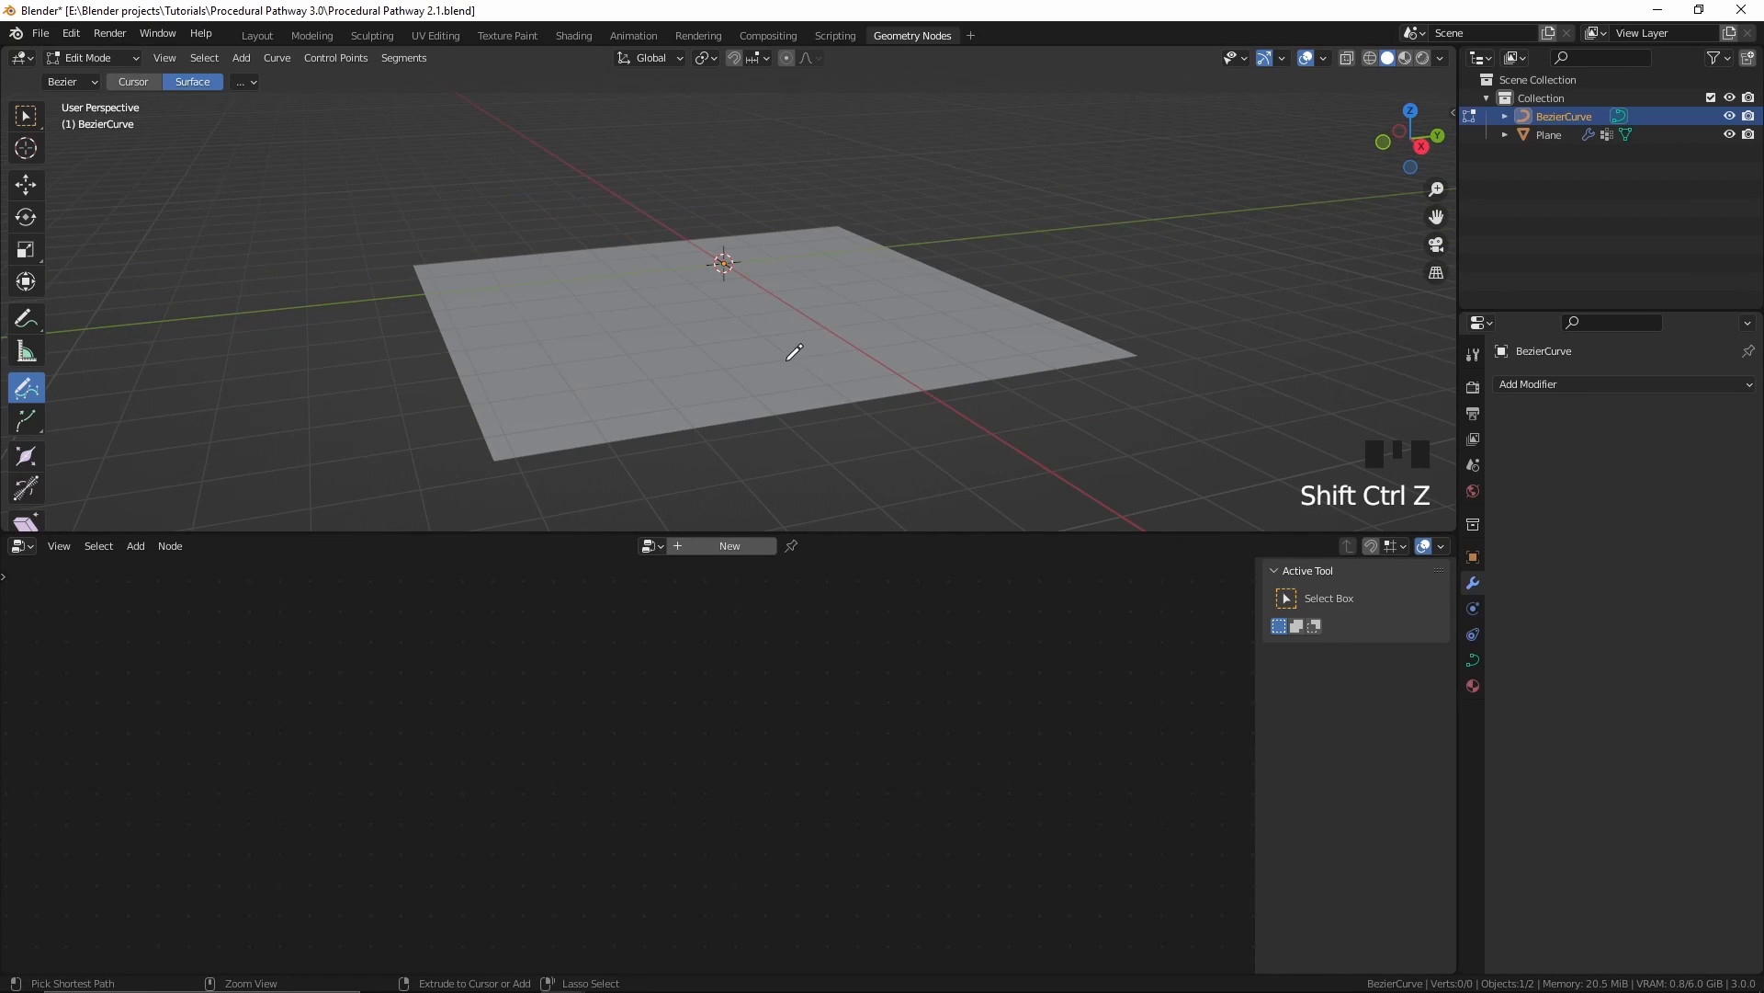
{"action": "key", "text": "ctrl+z"}
{"action": "key", "text": "ctrl+shift+z"}
Step: Draw a winding curve diagonally across the plane's surface from the near corner to the opposite one and inspect its height from the side
{"action": "middle_click_drag", "start_coordinate": [1032, 248], "coordinate": [997, 440]}
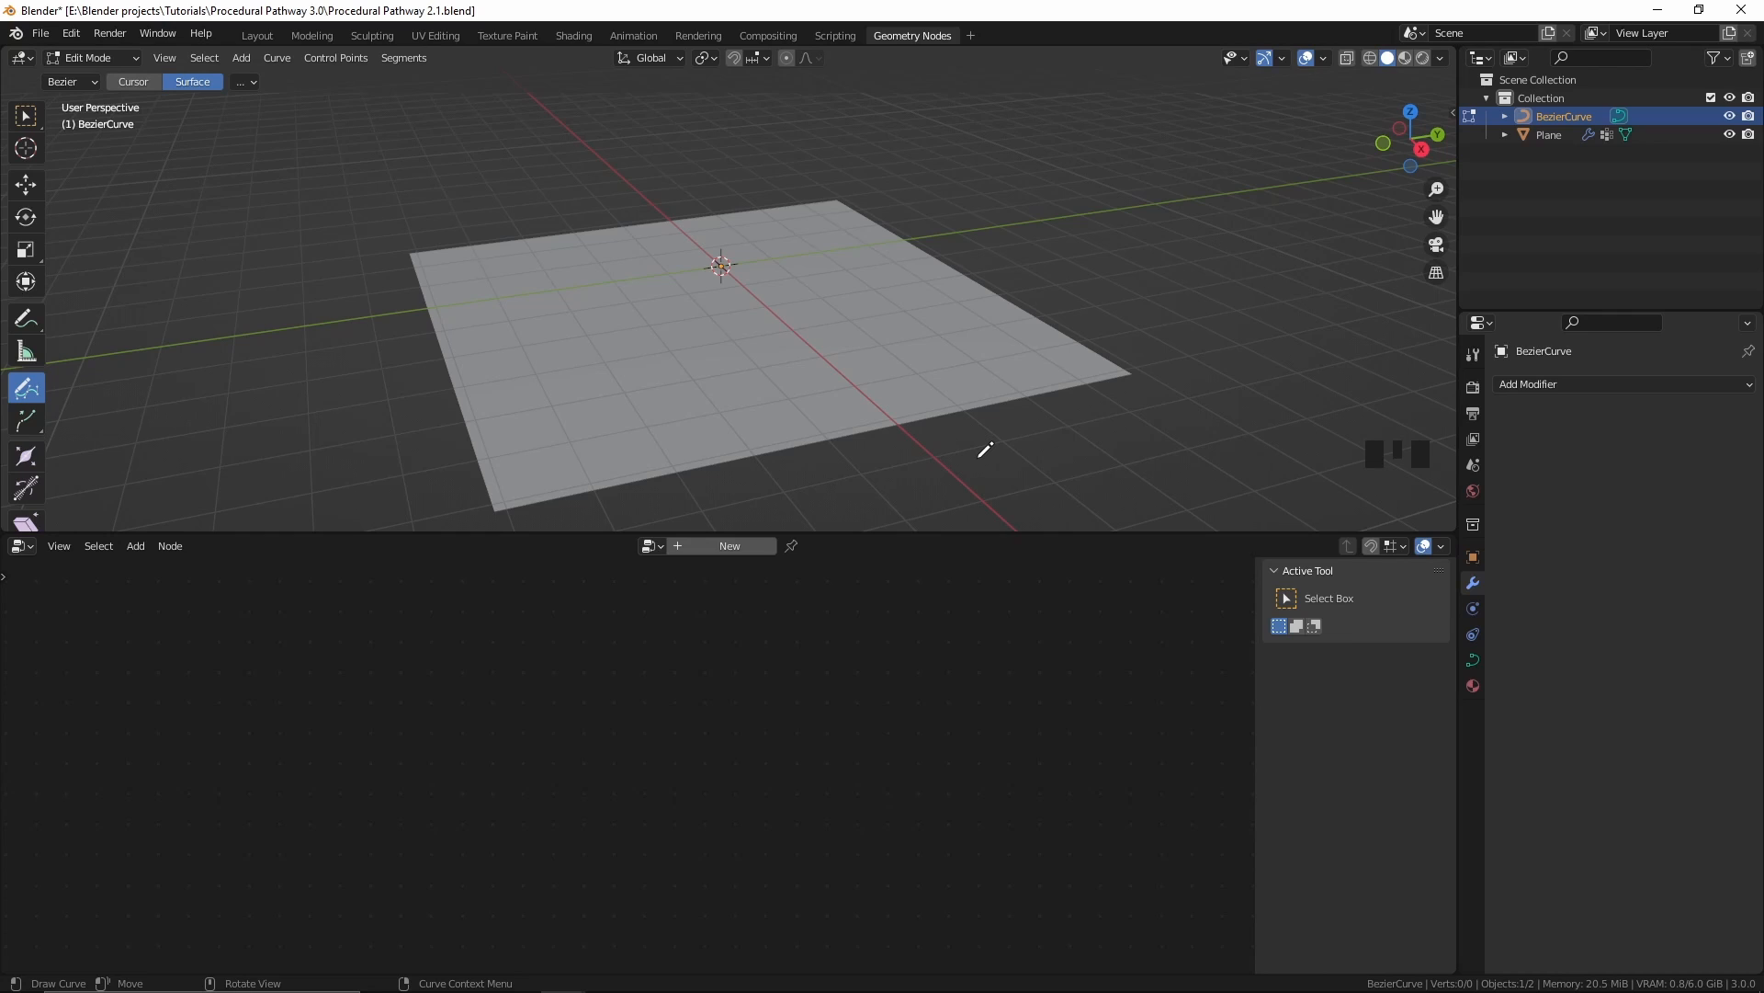
{"action": "middle_click_drag", "start_coordinate": [985, 449], "coordinate": [543, 441]}
{"action": "mouse_move", "coordinate": [526, 464]}
{"action": "left_mouse_down"}
{"action": "mouse_move", "coordinate": [685, 377]}
{"action": "mouse_move", "coordinate": [783, 238]}
{"action": "mouse_move", "coordinate": [850, 195]}
{"action": "left_mouse_up"}
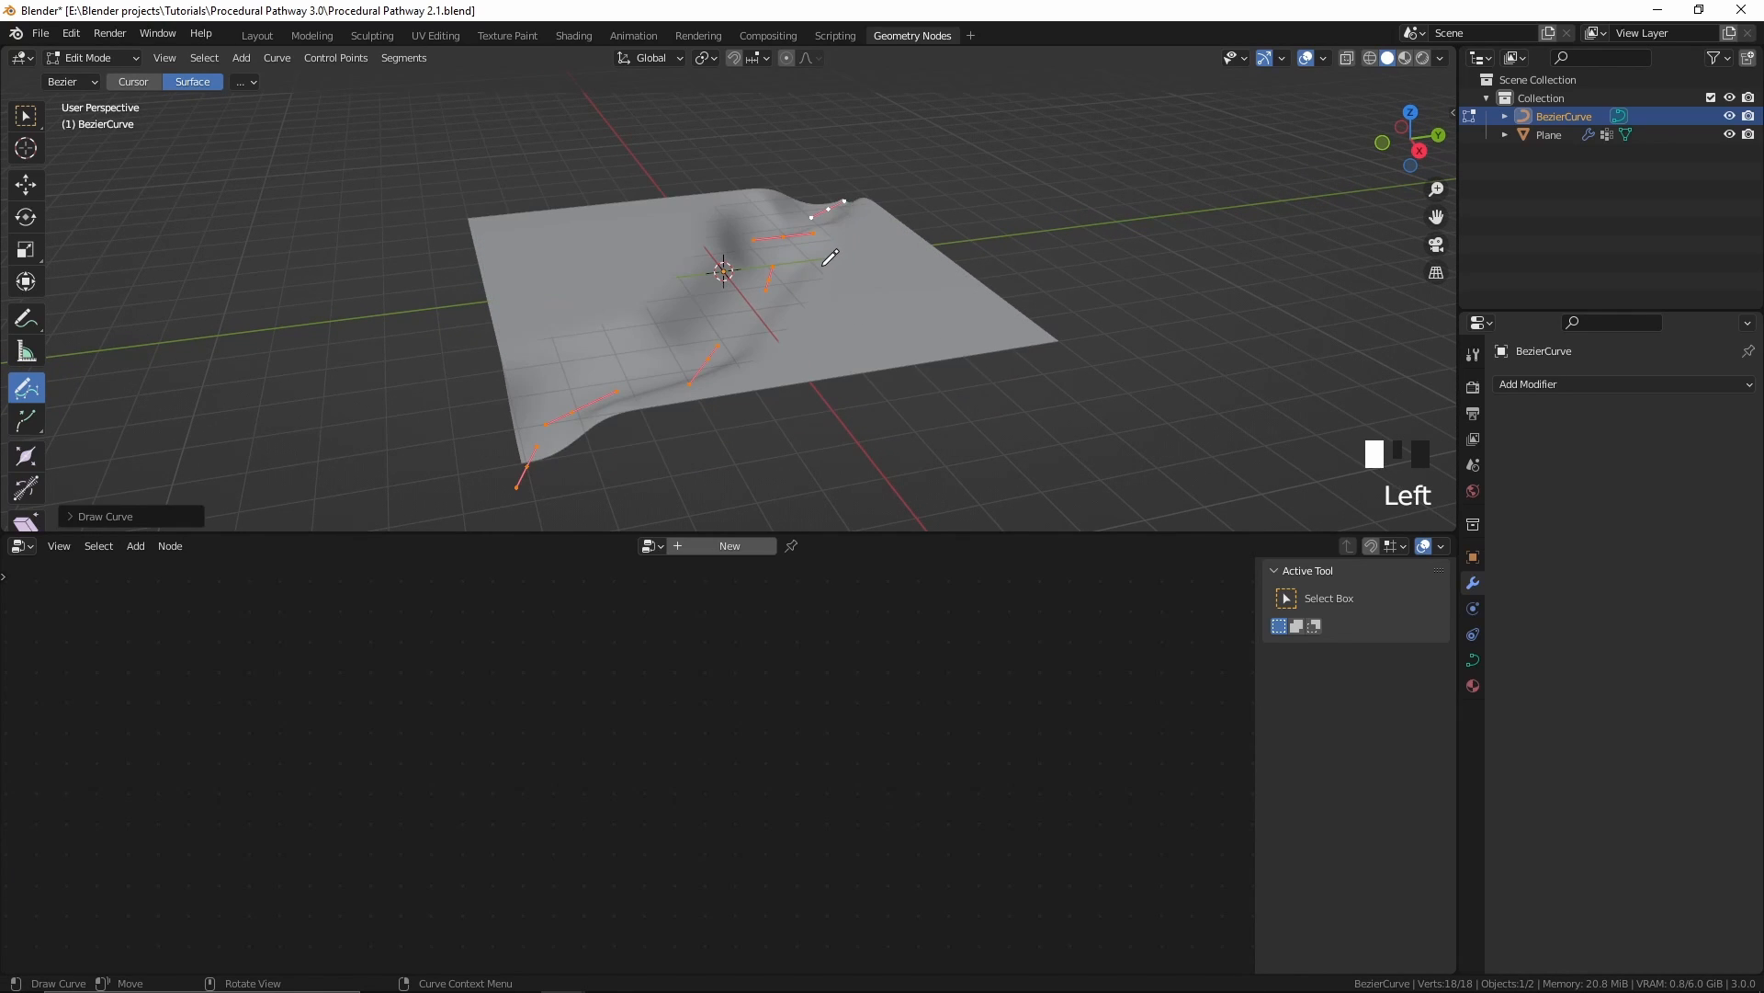
{"action": "middle_click_drag", "start_coordinate": [825, 263], "coordinate": [858, 288]}
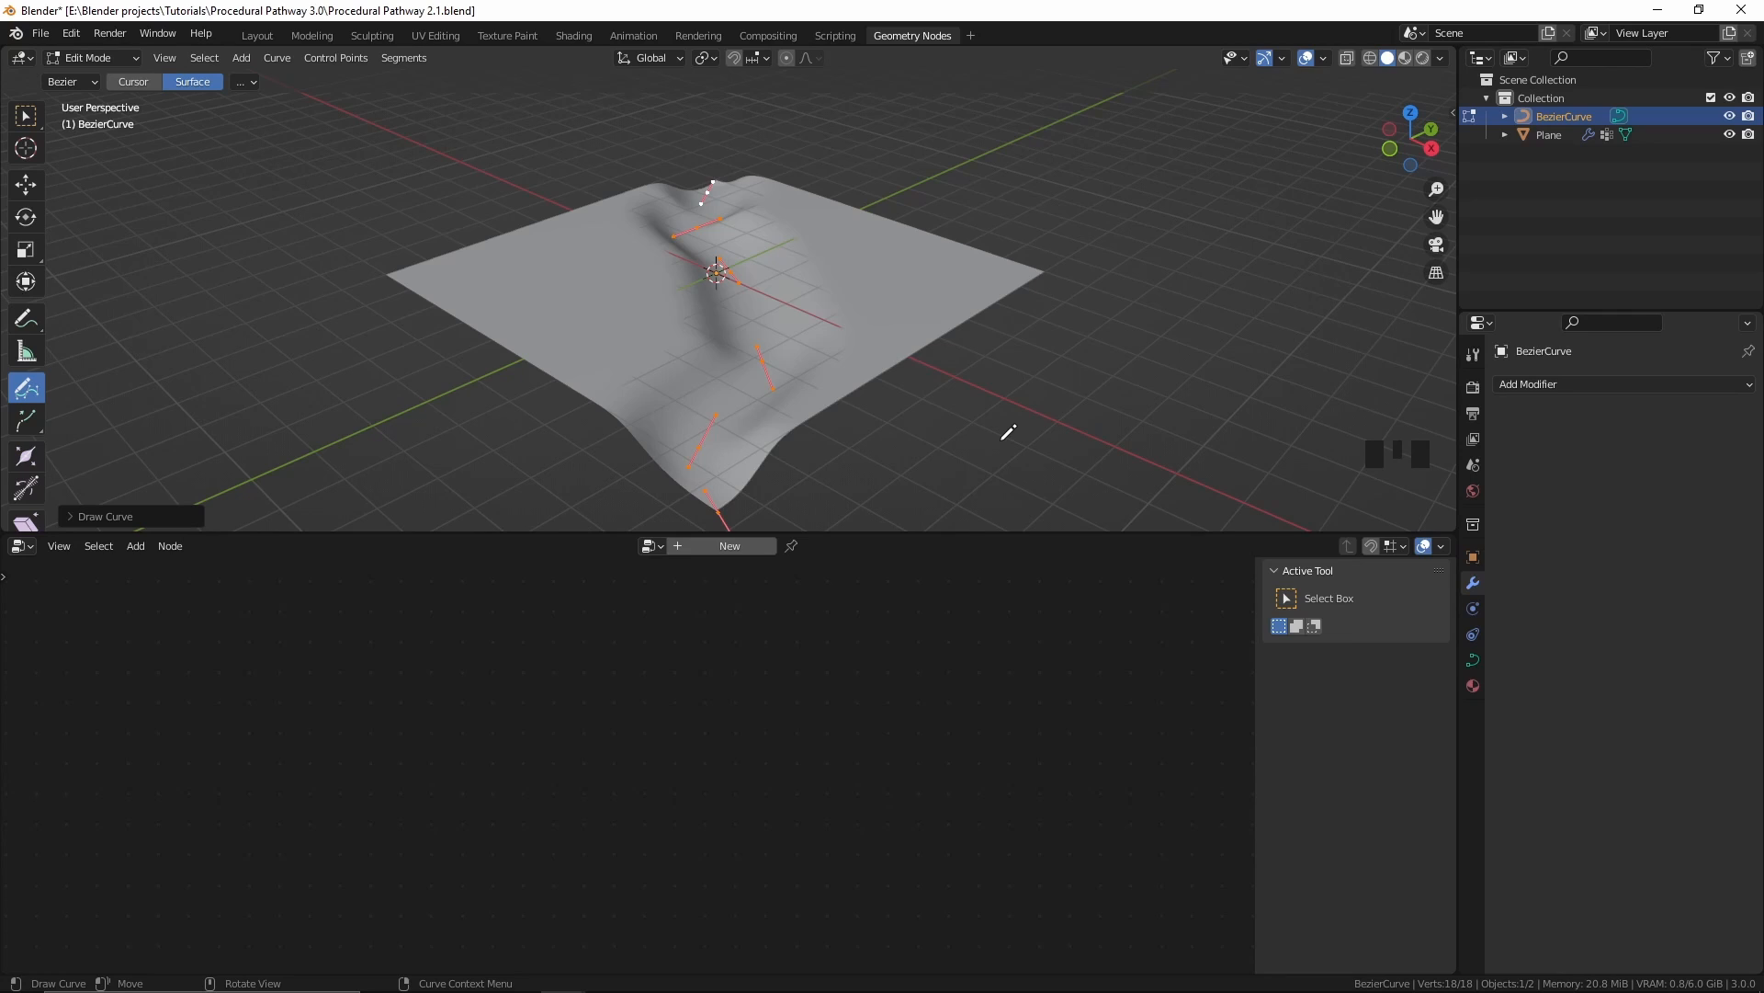
{"action": "key", "text": "KP_3"}
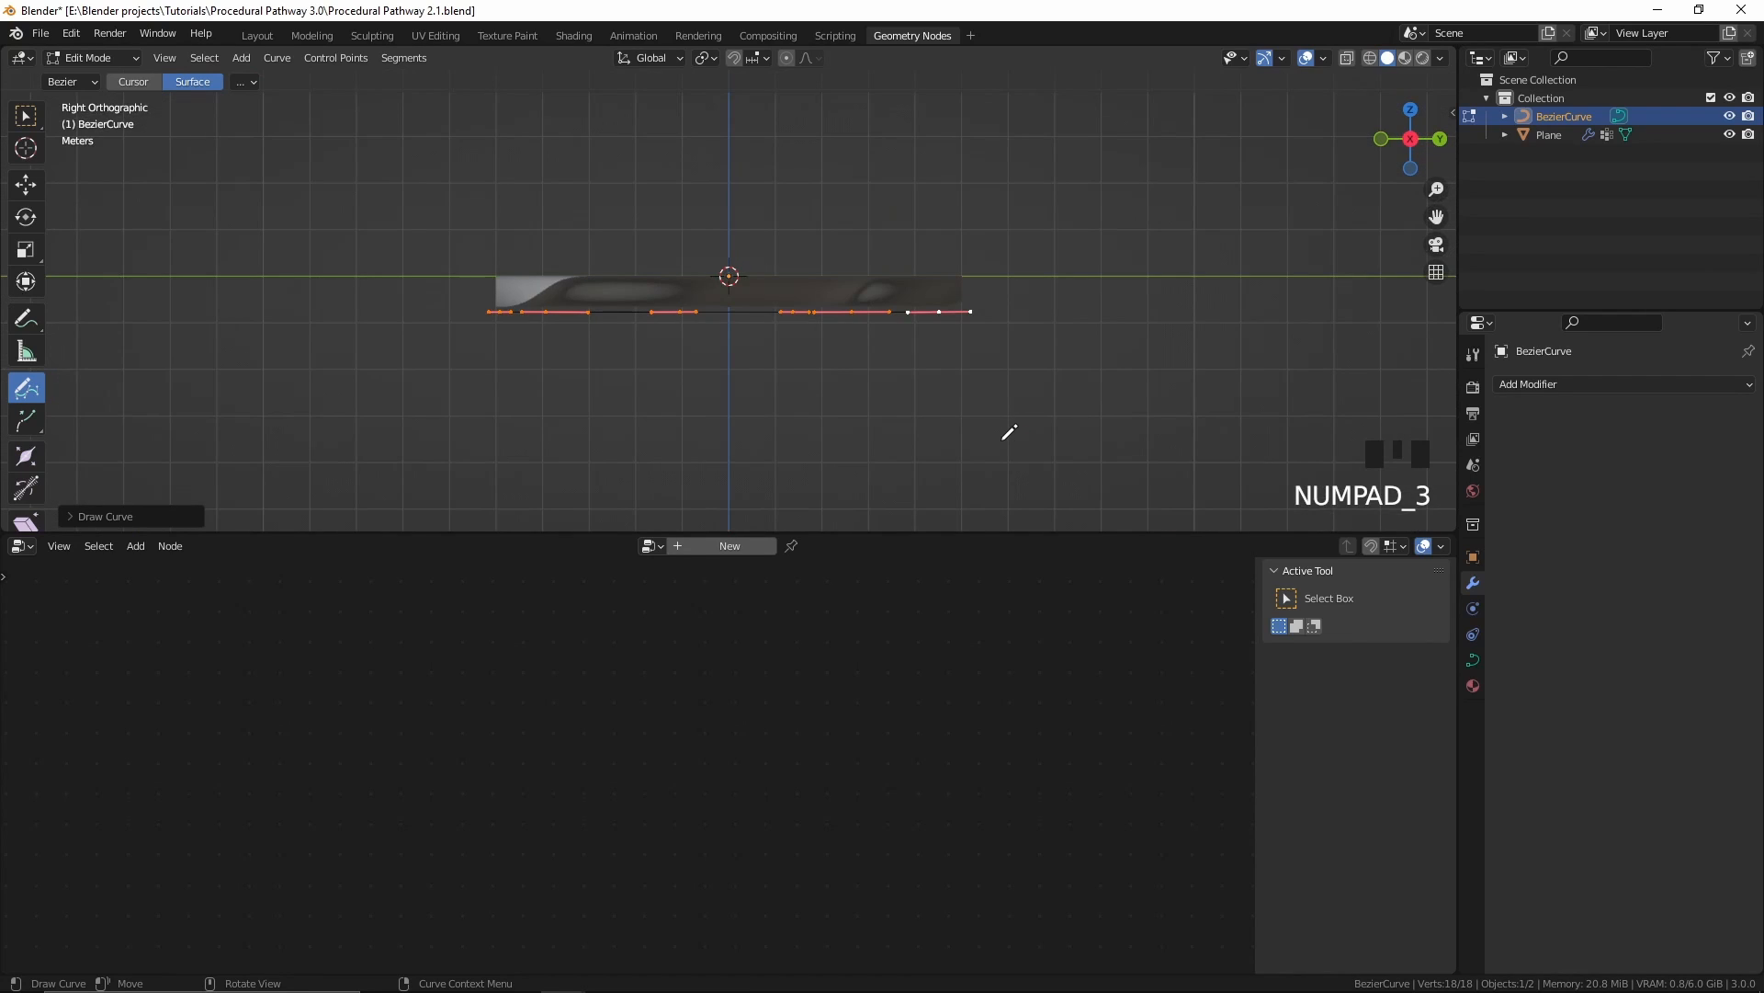
{"action": "scroll", "coordinate": [1010, 432], "scroll_direction": "up", "scroll_amount": 3}
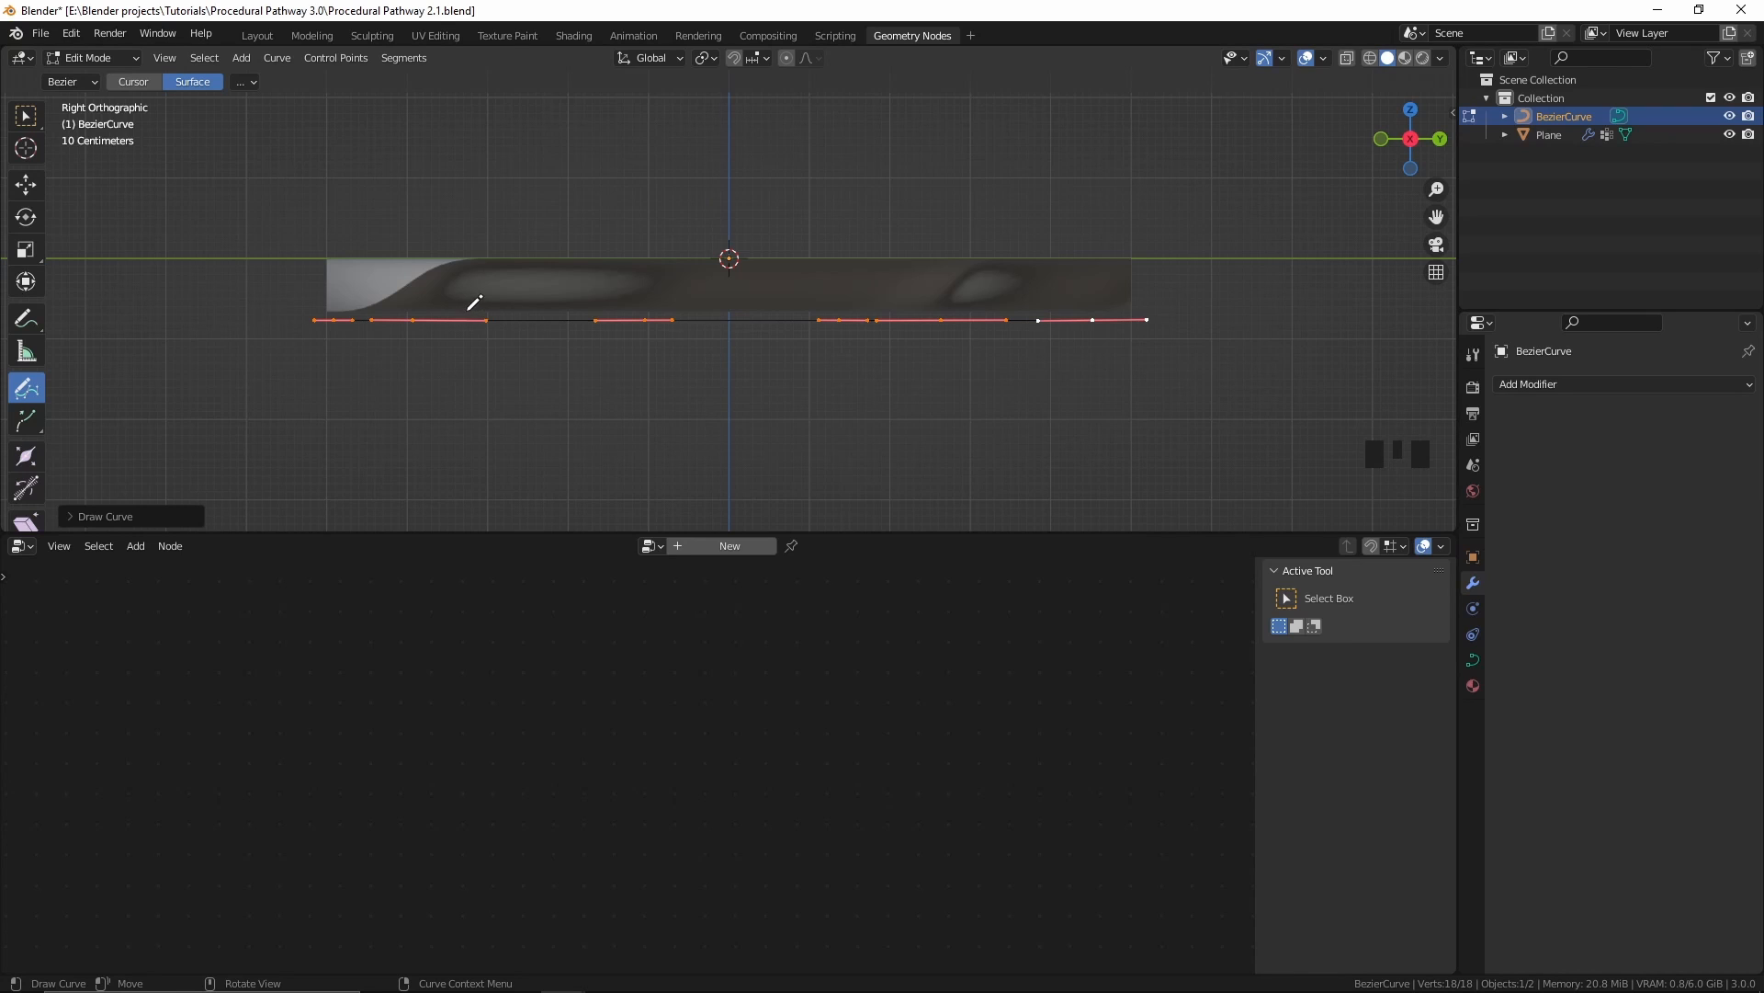
{"action": "middle_click_drag", "start_coordinate": [473, 295], "coordinate": [844, 391]}
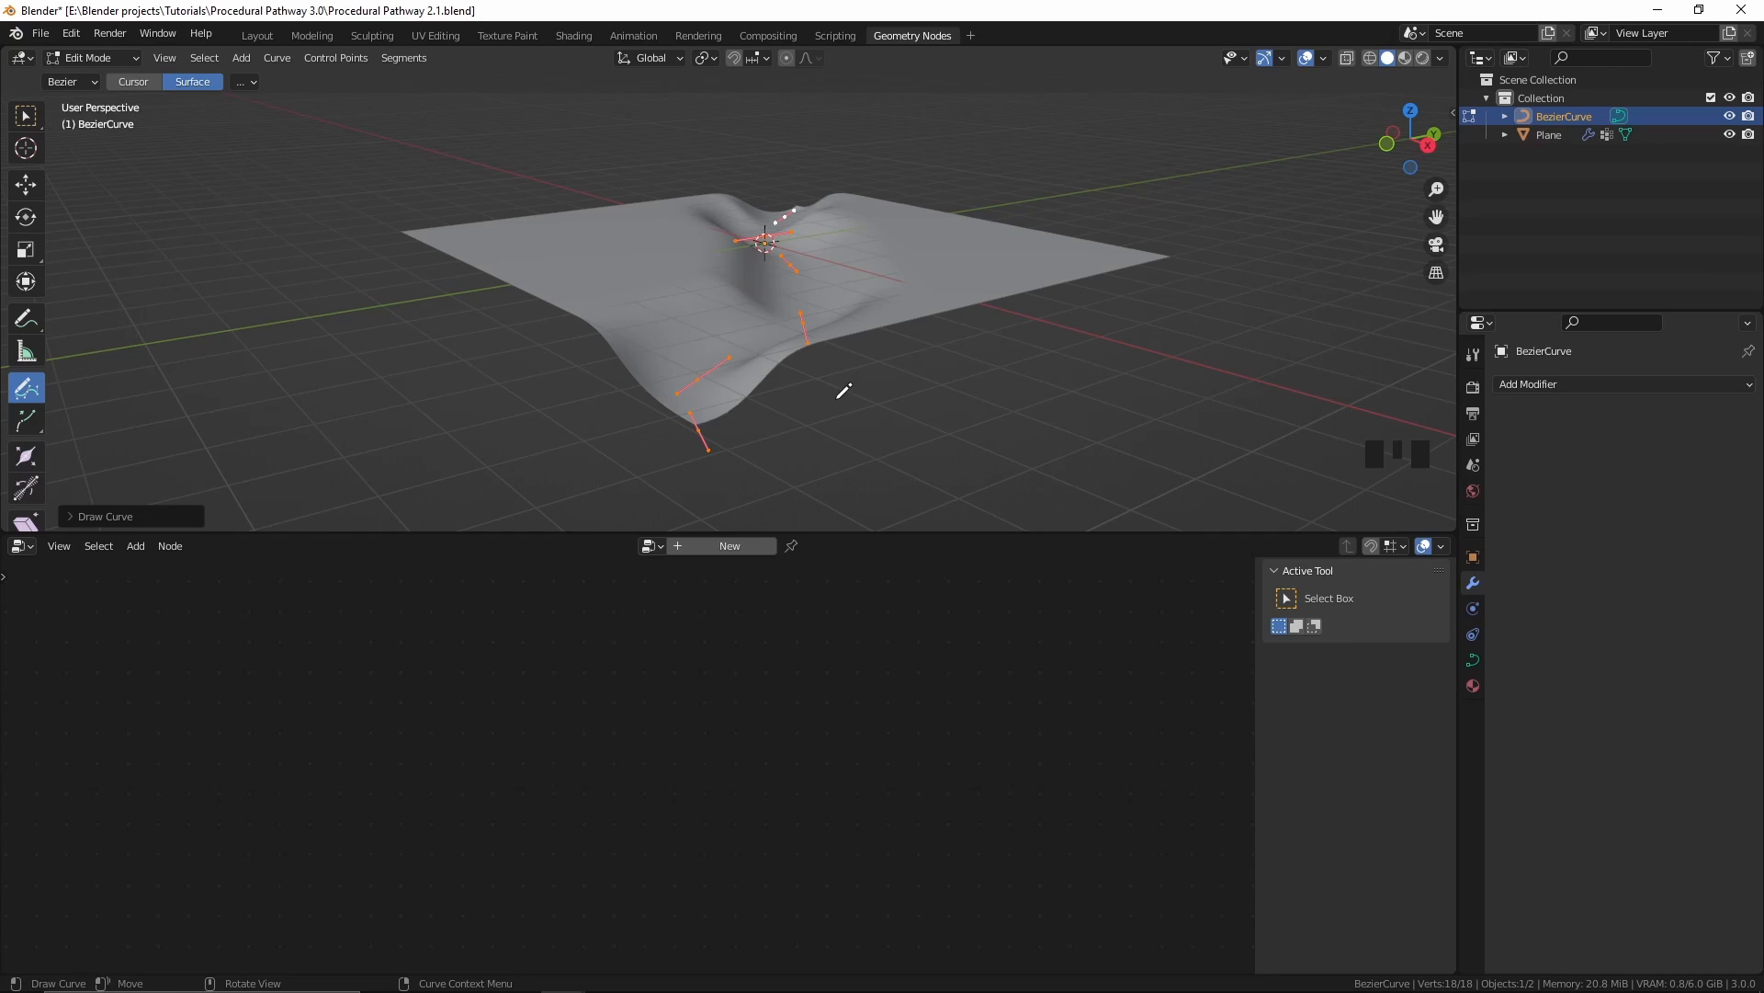
Step: Try raising the whole curve along the Z axis above the plane, then cancel the move
{"action": "key", "text": "g"}
{"action": "key", "text": "z"}
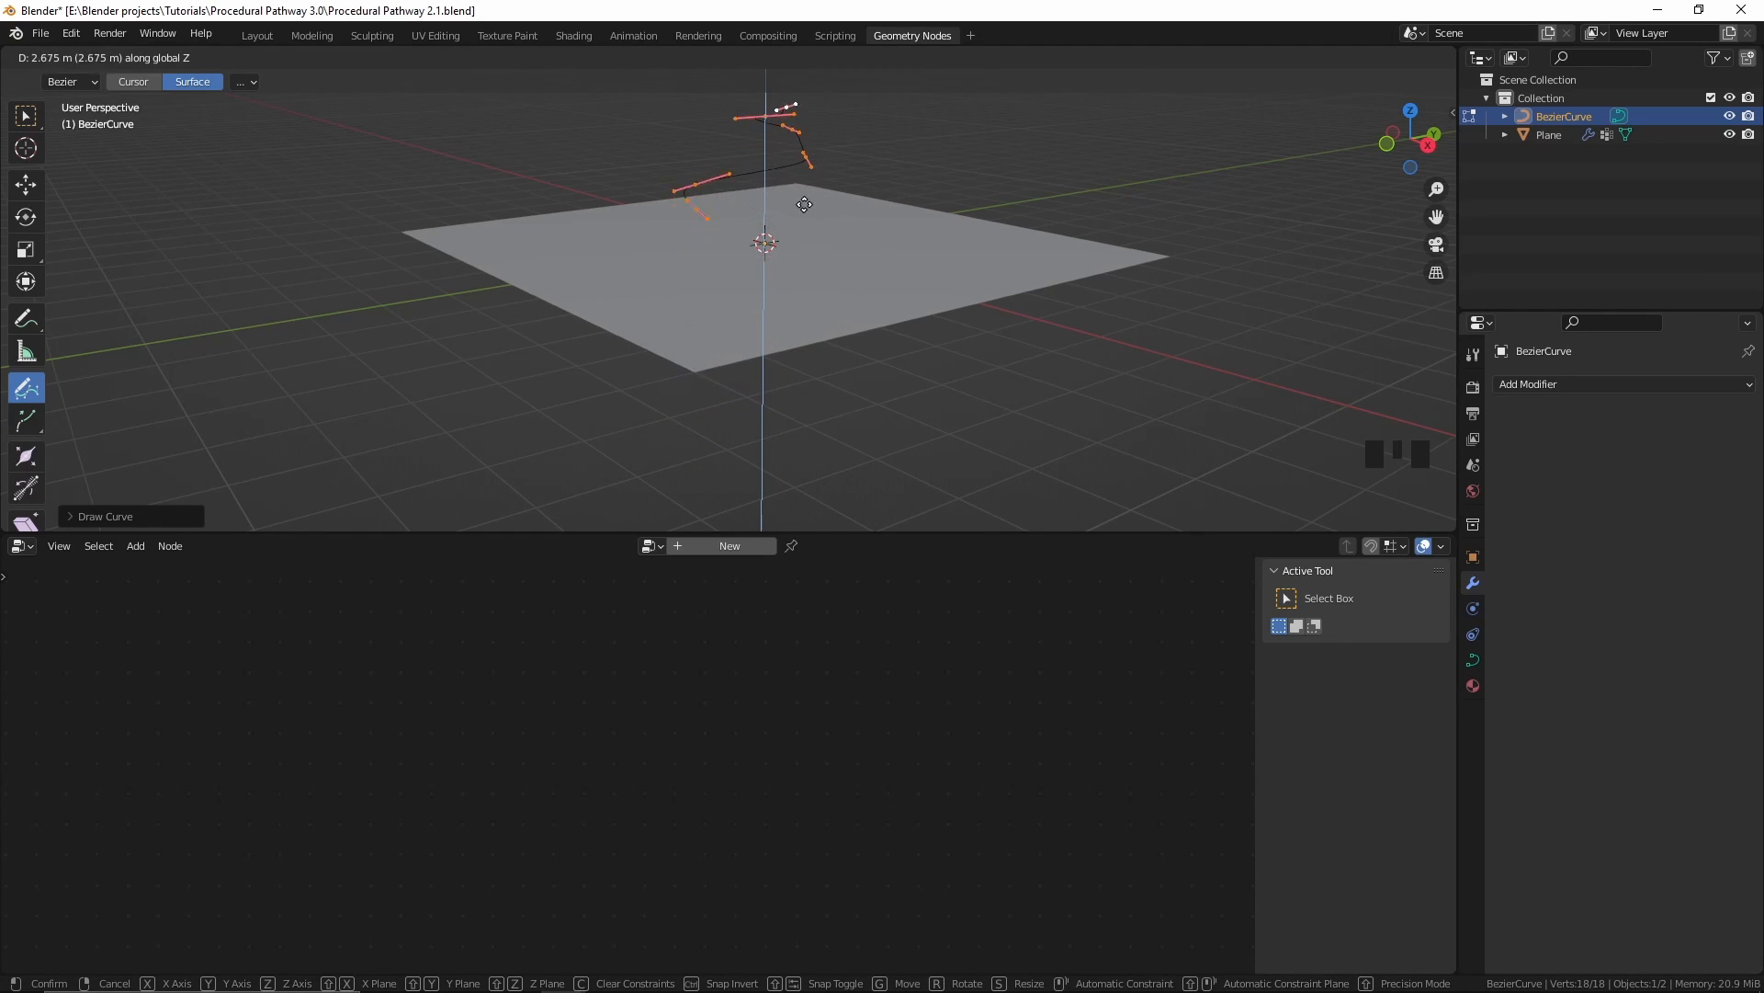
{"action": "right_click", "coordinate": [820, 310]}
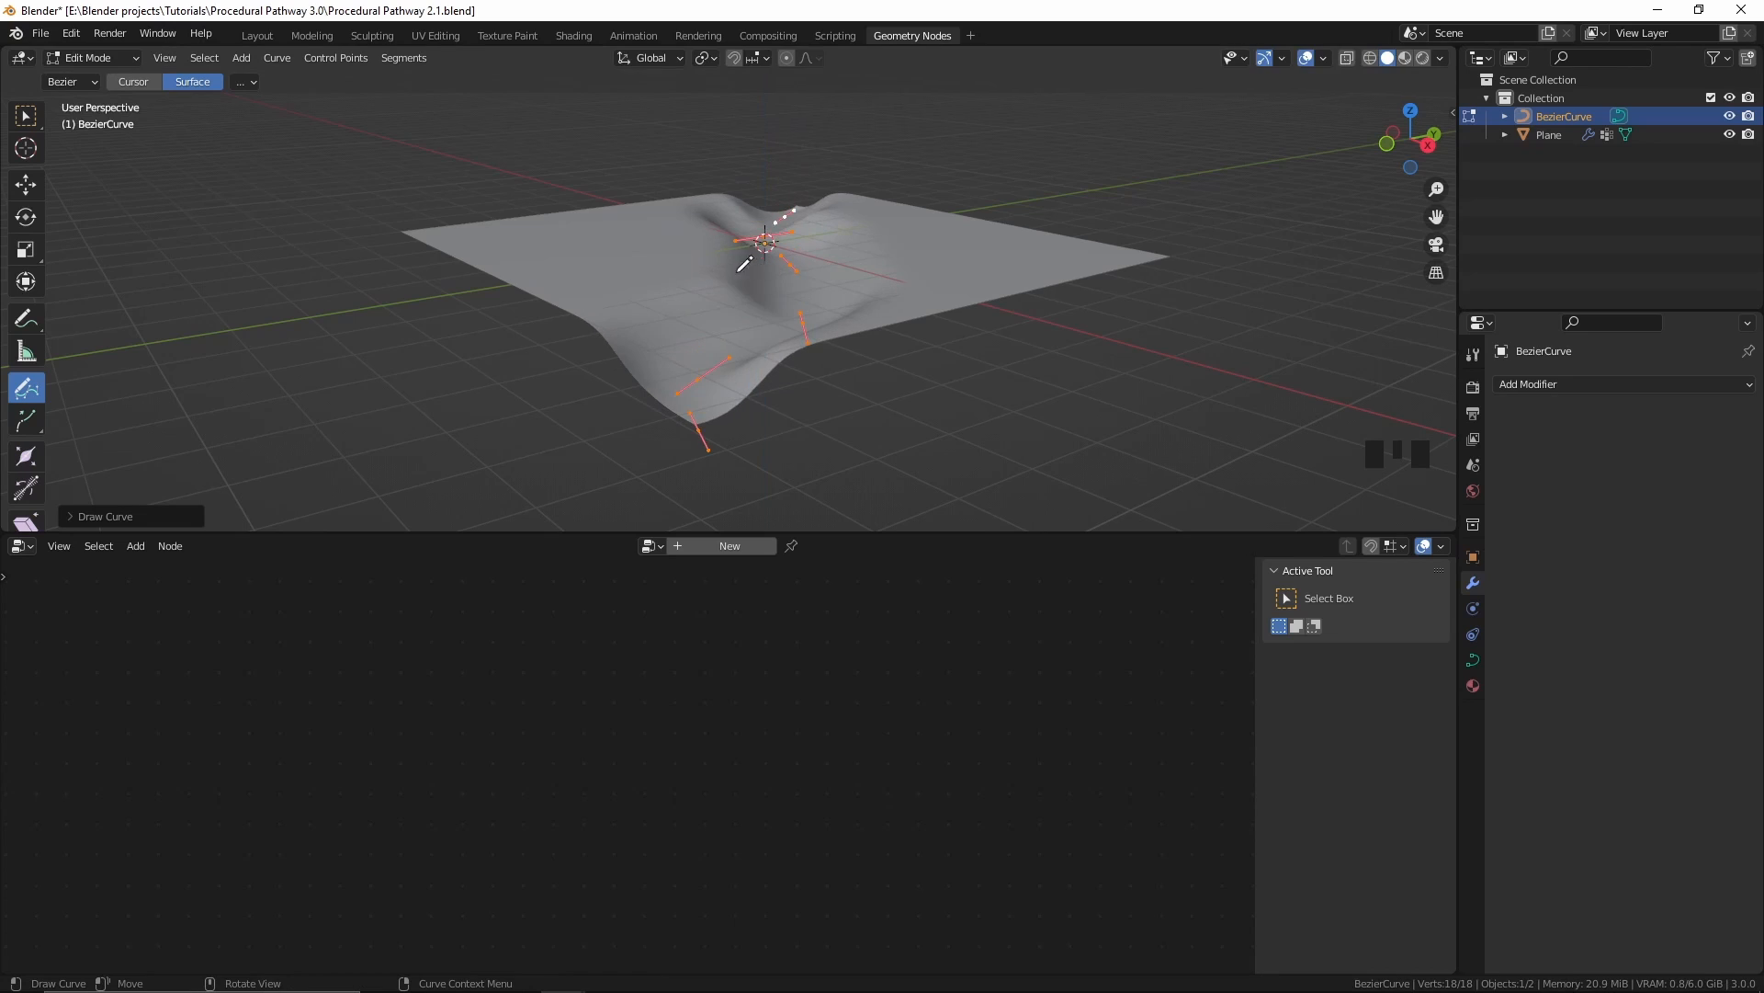
Step: Draw a second, shorter curve across the plane beside the first path and compare the two curves' heights in front view
{"action": "mouse_move", "coordinate": [654, 259]}
{"action": "middle_mouse_down"}
{"action": "mouse_move", "coordinate": [662, 279]}
{"action": "mouse_move", "coordinate": [604, 296]}
{"action": "middle_mouse_up"}
{"action": "left_click_drag", "start_coordinate": [570, 295], "coordinate": [634, 171]}
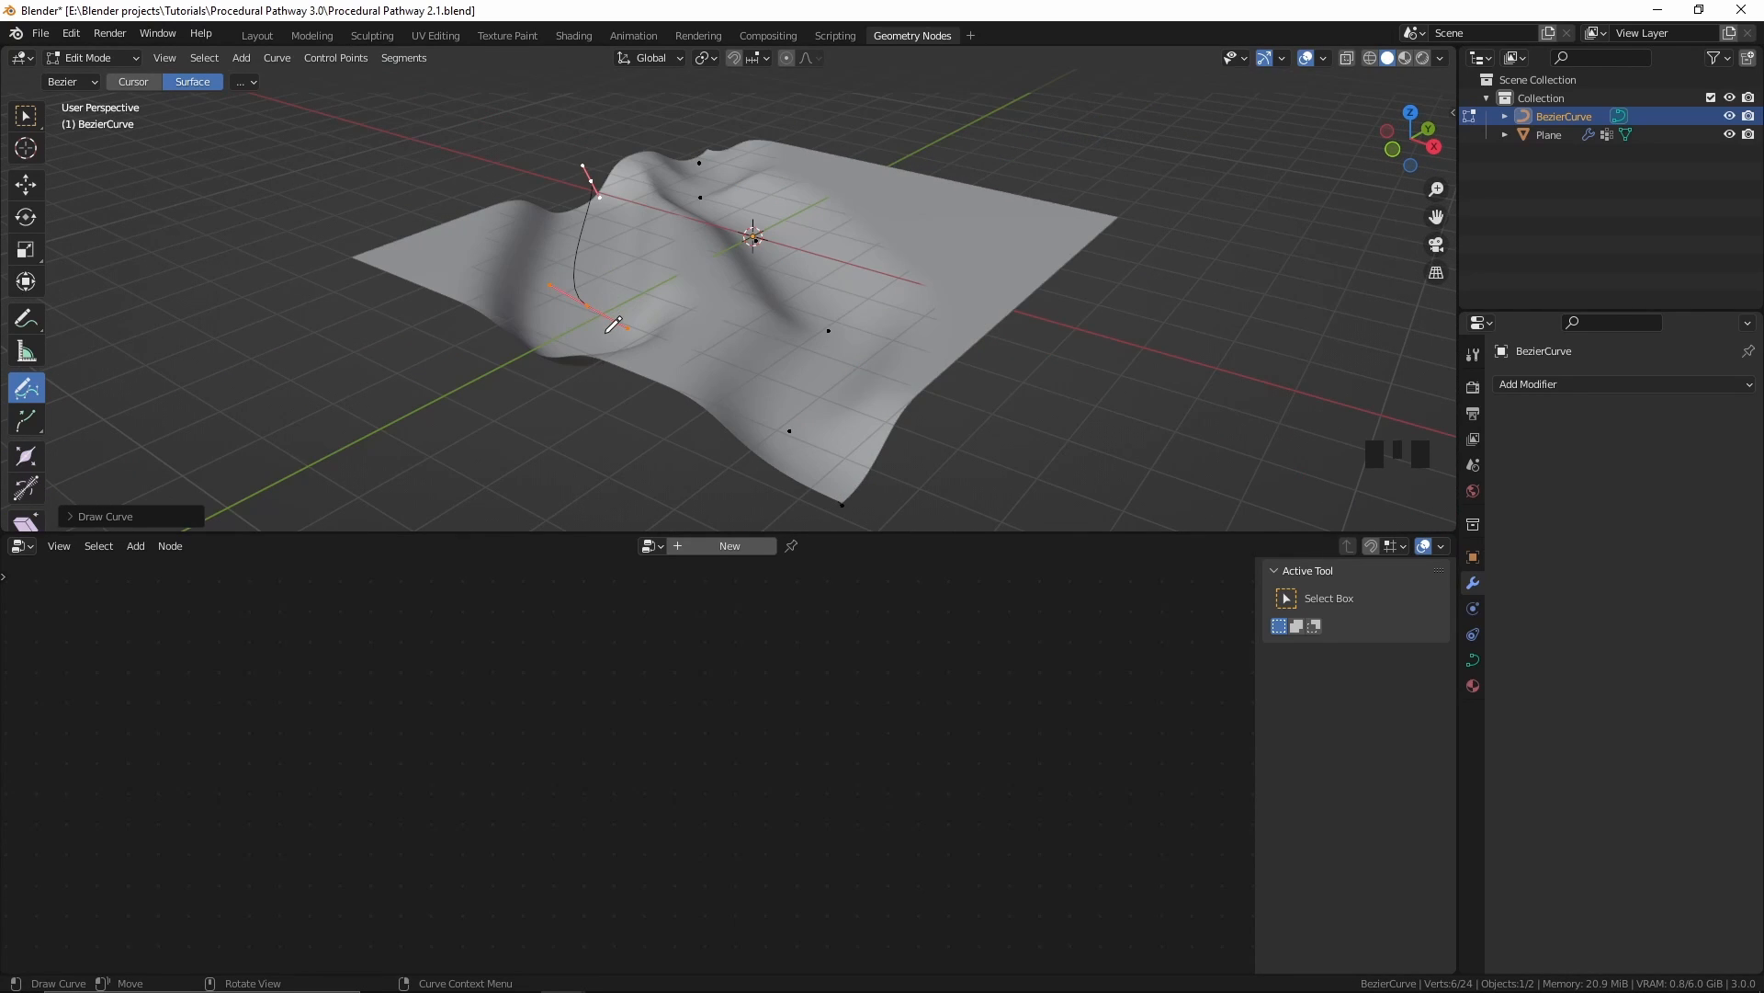
{"action": "key", "text": "KP_1"}
{"action": "scroll", "coordinate": [631, 315], "scroll_direction": "up", "scroll_amount": 3}
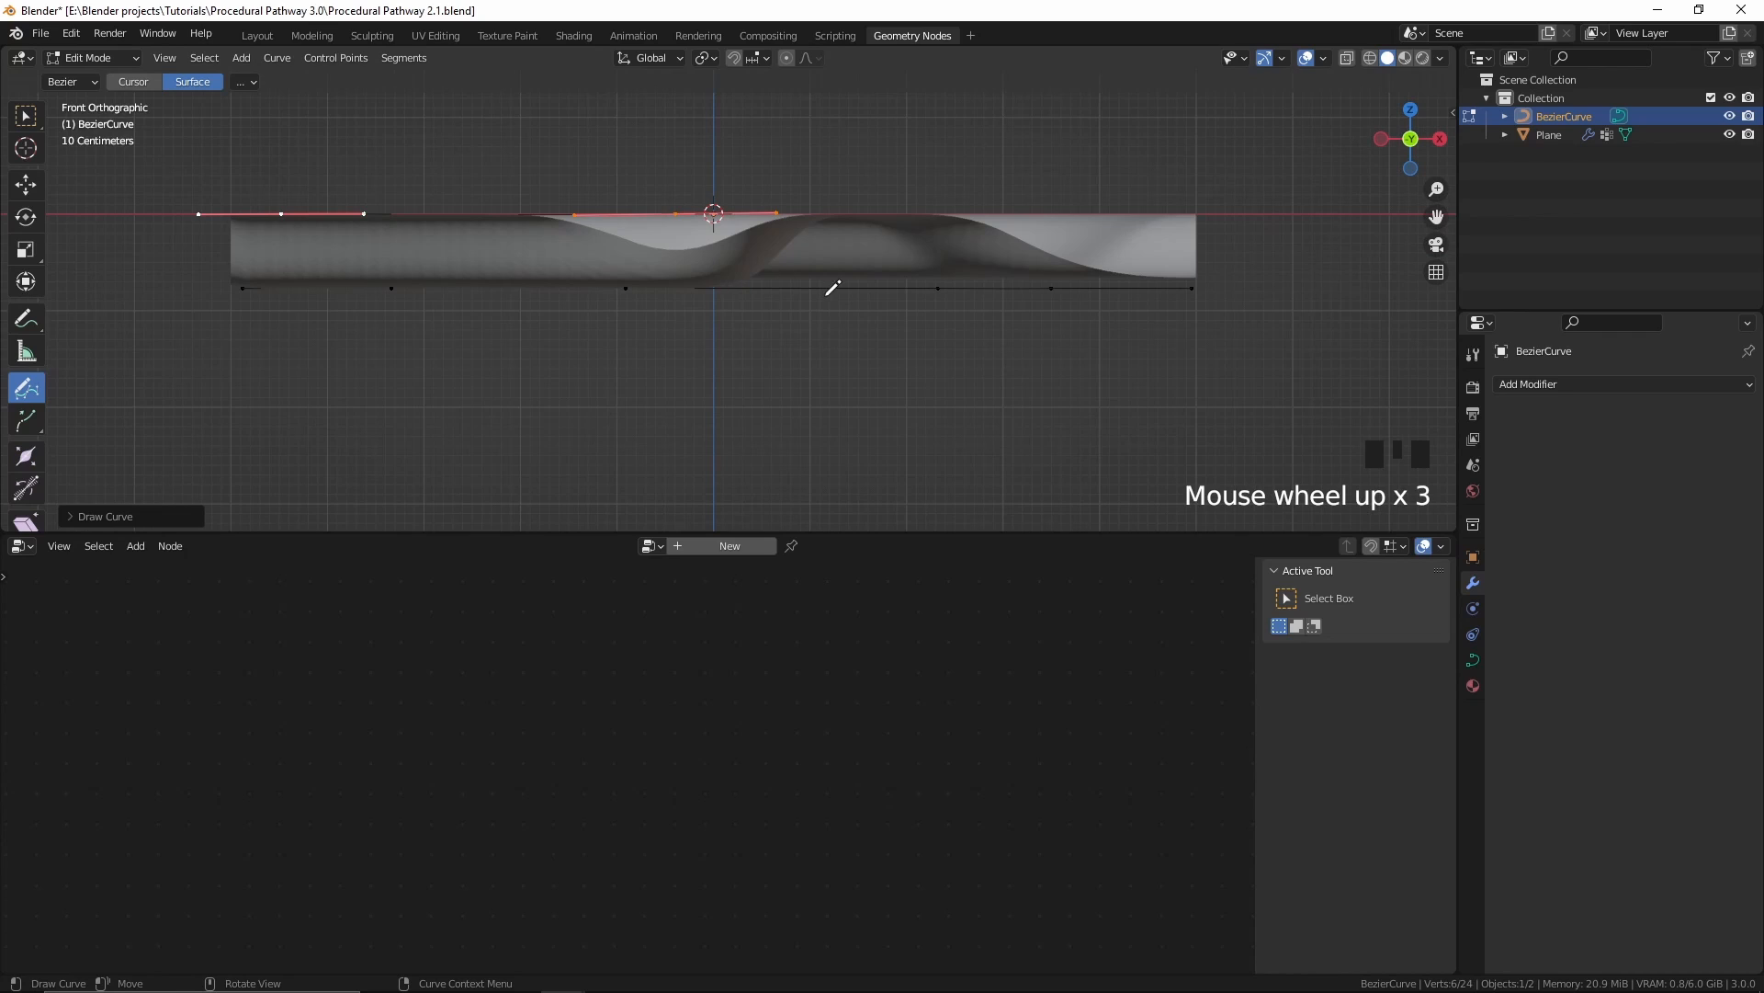
{"action": "middle_click_drag", "start_coordinate": [832, 288], "coordinate": [785, 338], "text": "shift"}
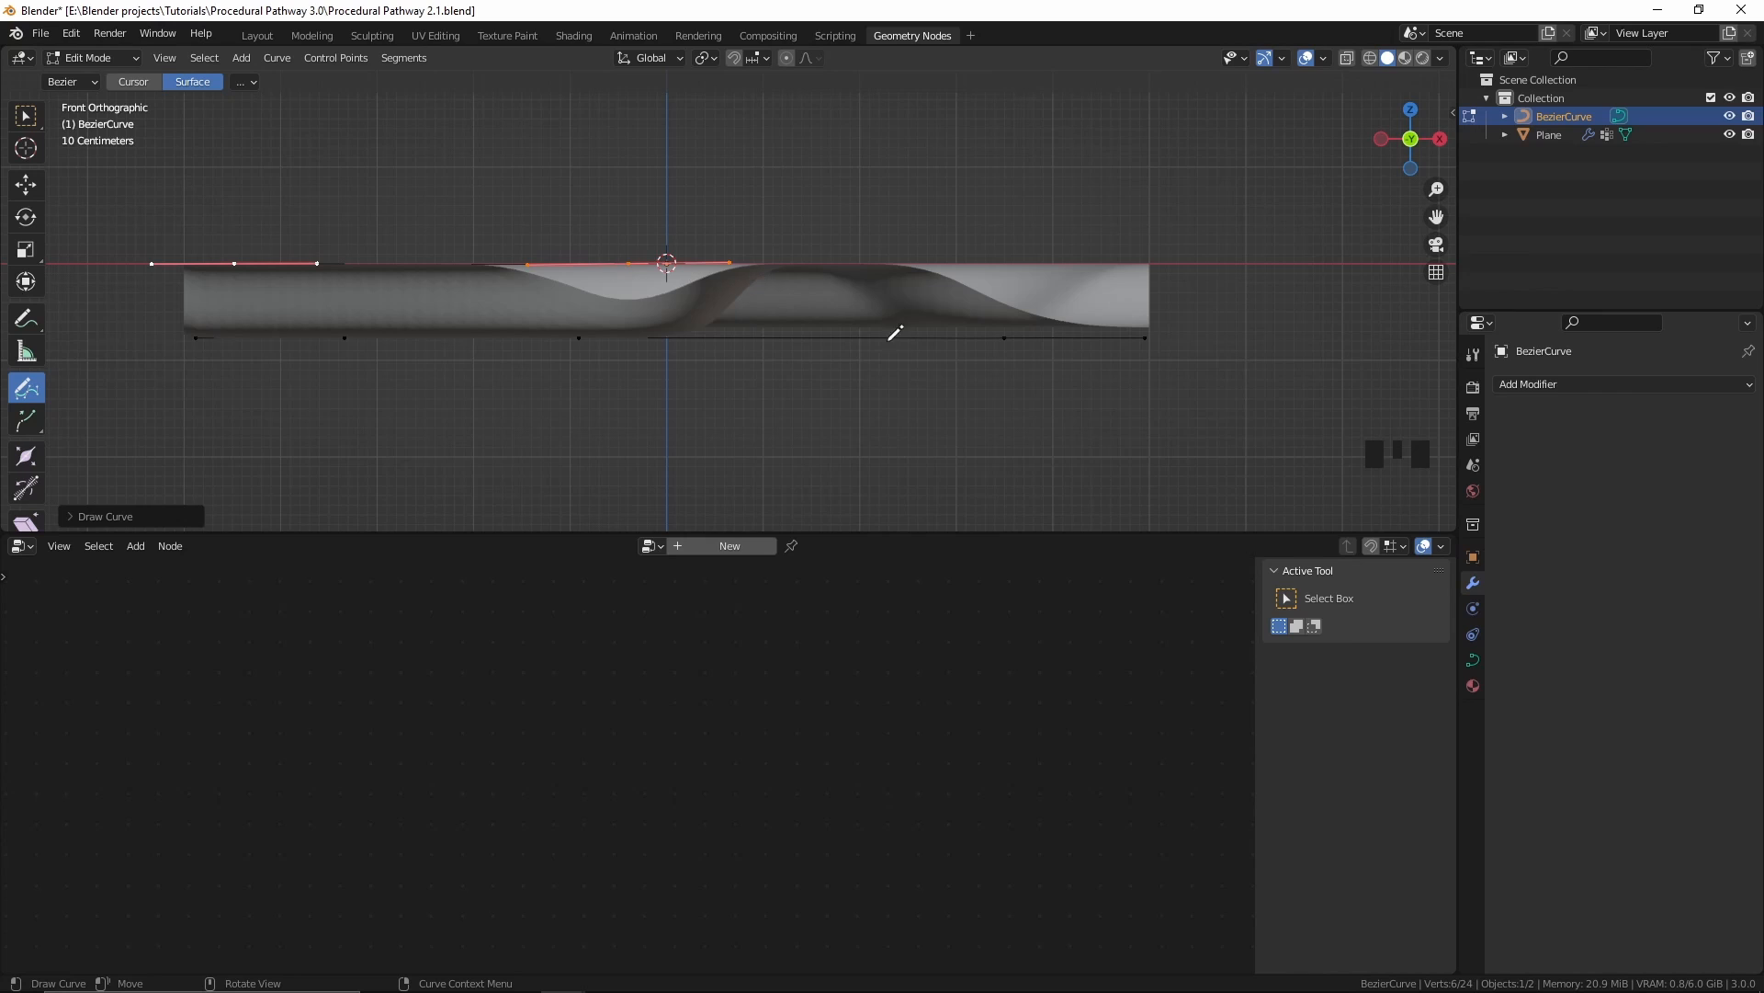
{"action": "middle_click_drag", "start_coordinate": [901, 340], "coordinate": [784, 355]}
{"action": "scroll", "coordinate": [809, 331], "scroll_direction": "down", "scroll_amount": 2}
{"action": "scroll", "coordinate": [778, 348], "scroll_direction": "down", "scroll_amount": 1}
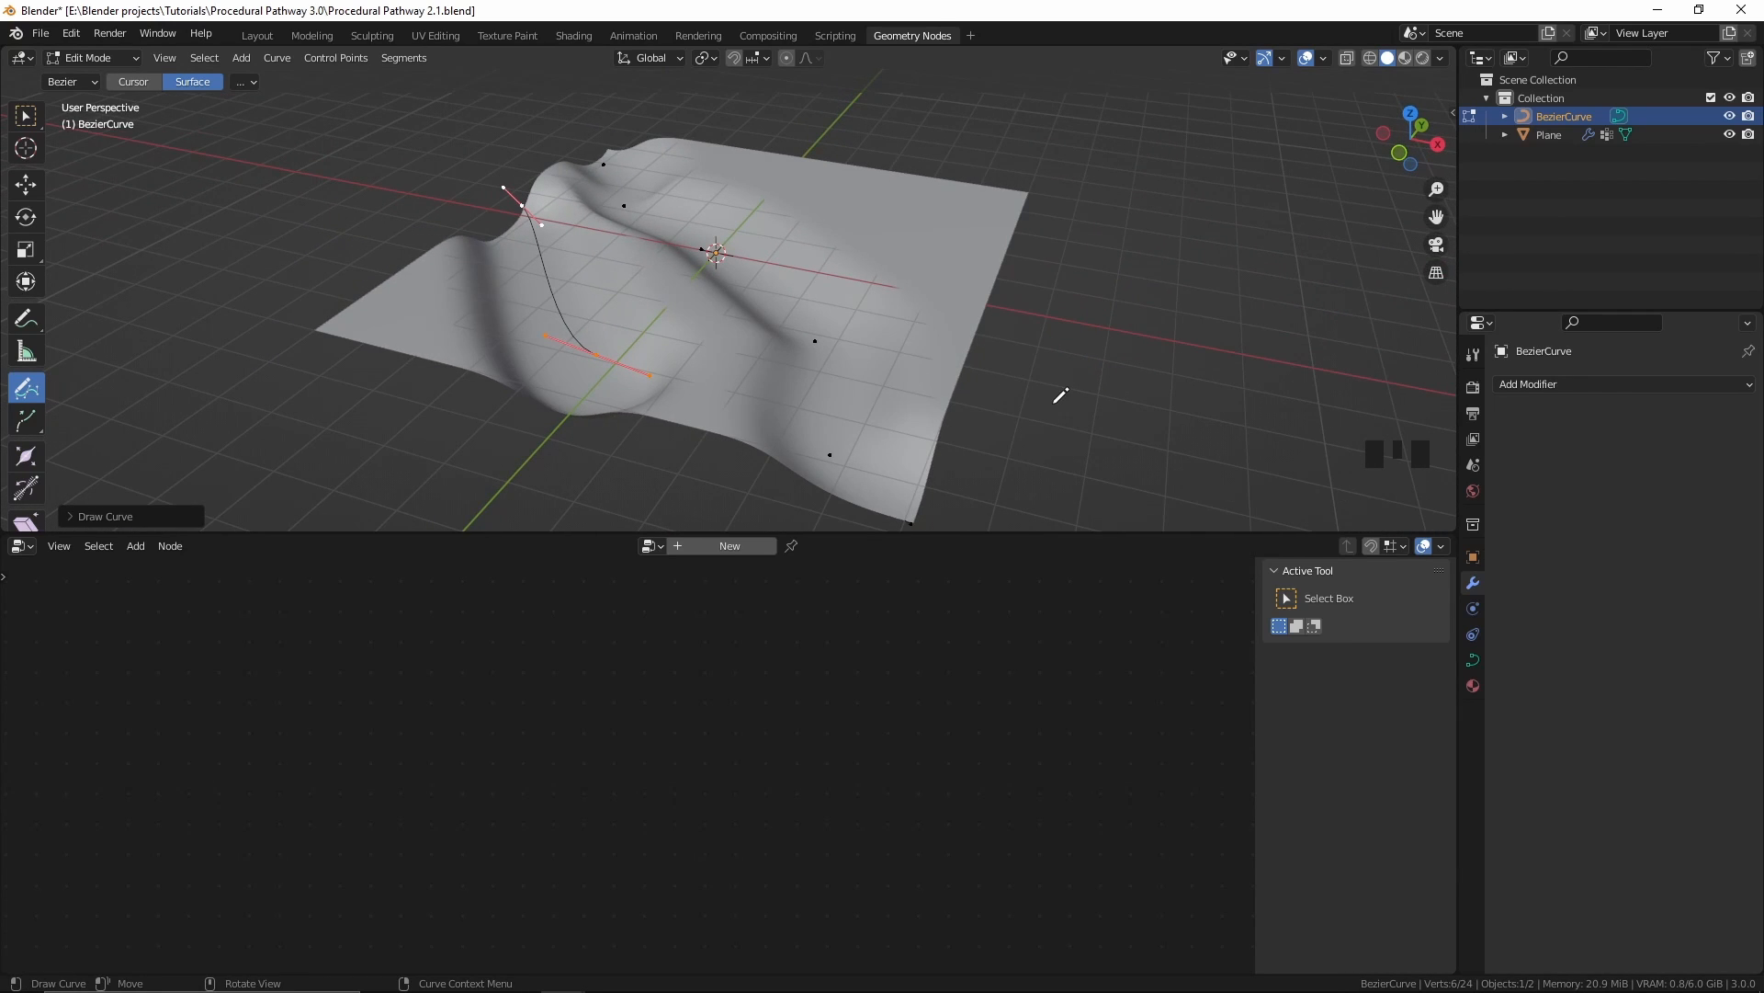
Step: Return to Object Mode, select the plane and set its Path Depth to 1
{"action": "key", "text": "ctrl+Tab"}
{"action": "key", "text": "ctrl+Tab"}
{"action": "left_click", "coordinate": [942, 250]}
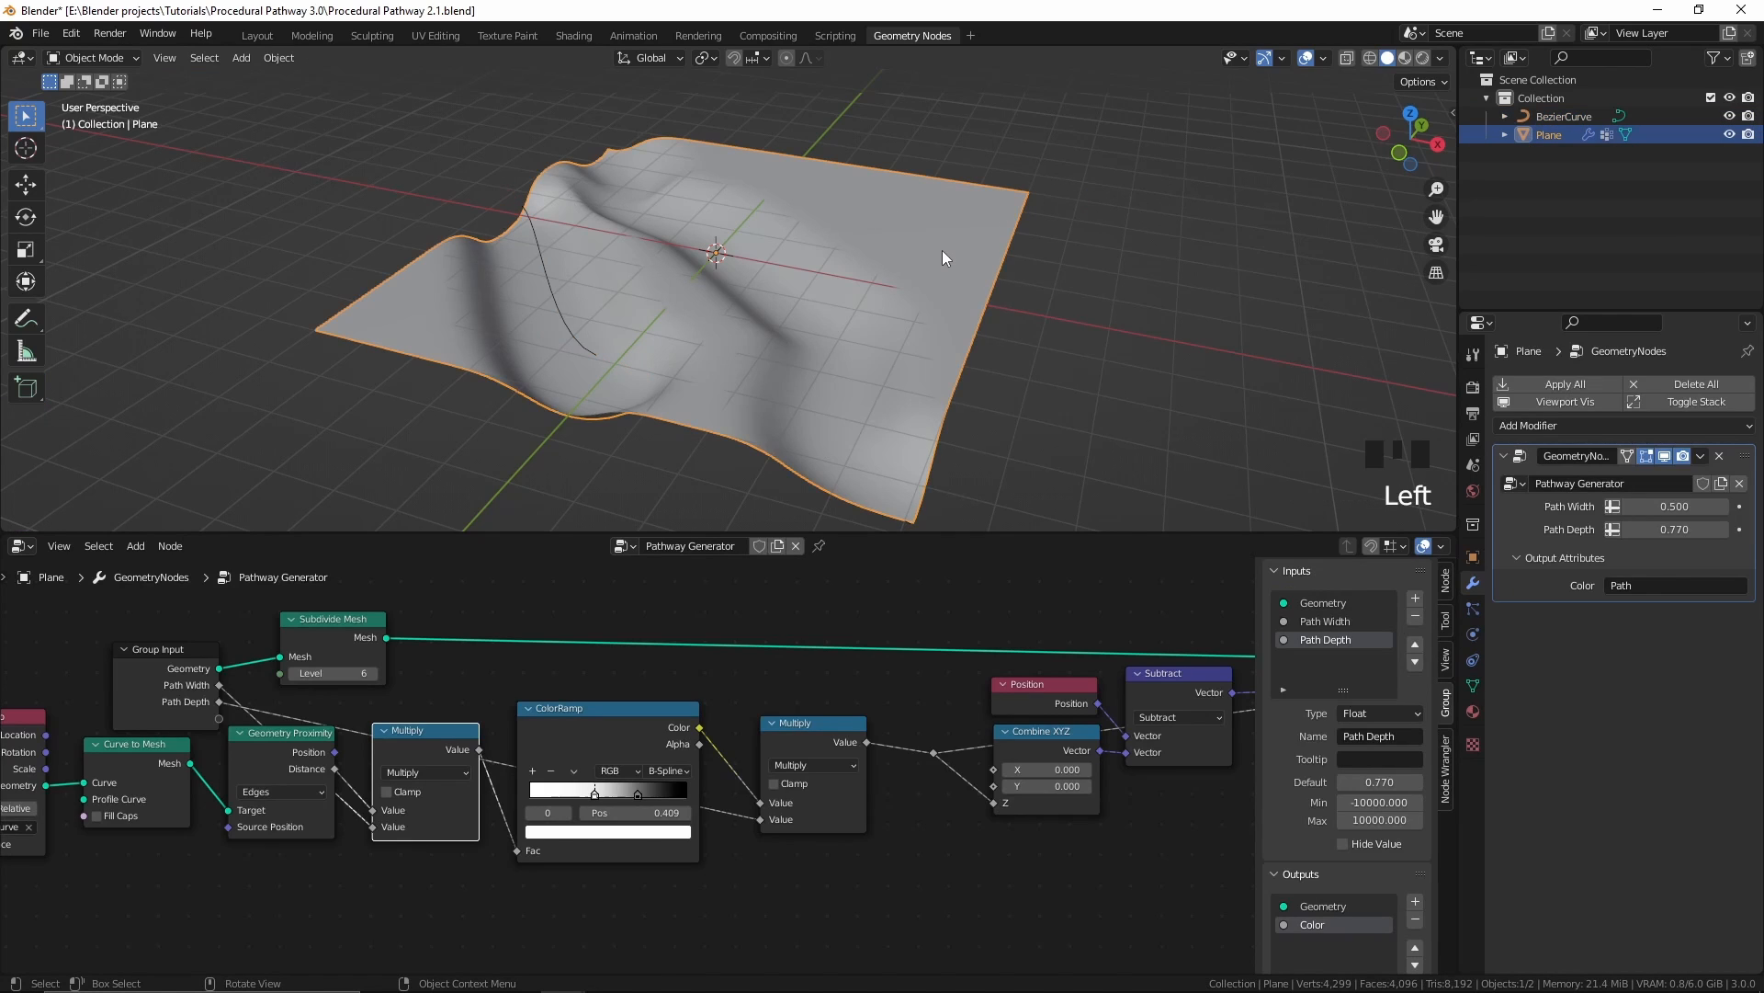
{"action": "left_click", "coordinate": [1657, 530]}
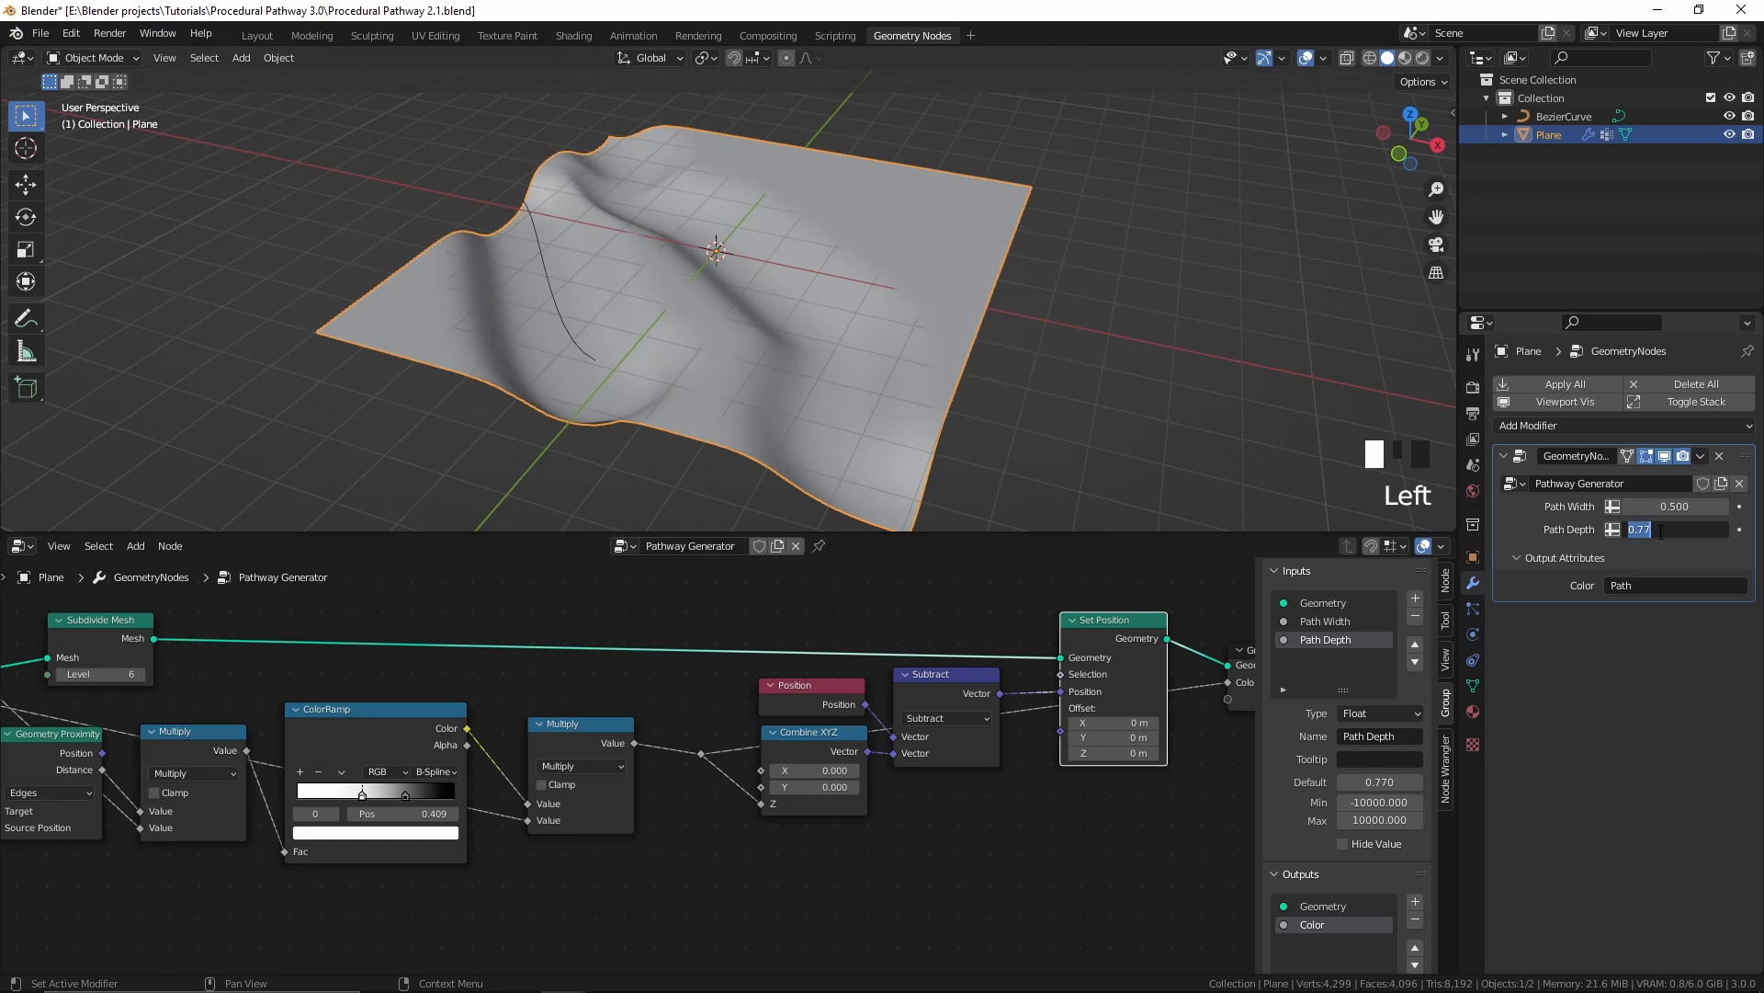
{"action": "type", "text": "1"}
{"action": "key", "text": "Return"}
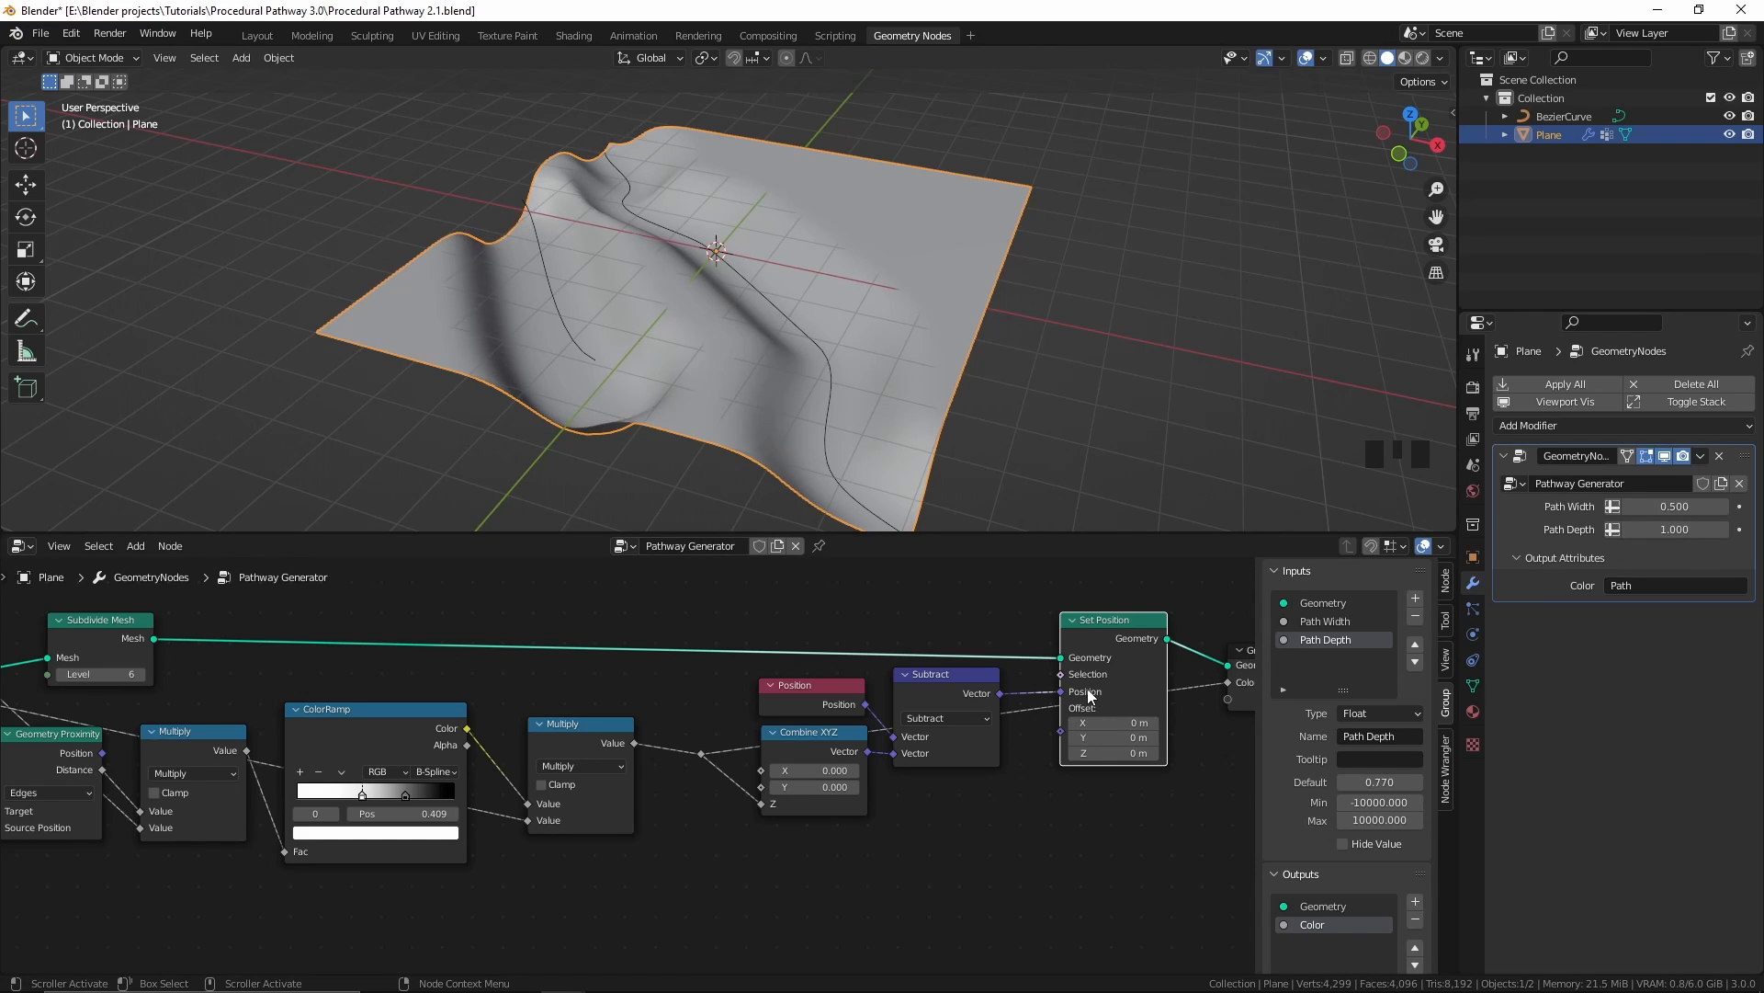
Step: Inspect the plane's path values in Weight Paint mode with Subtract detached from Set Position's Position input, and reconnect the link
{"action": "left_click_drag", "start_coordinate": [1063, 691], "coordinate": [1044, 675]}
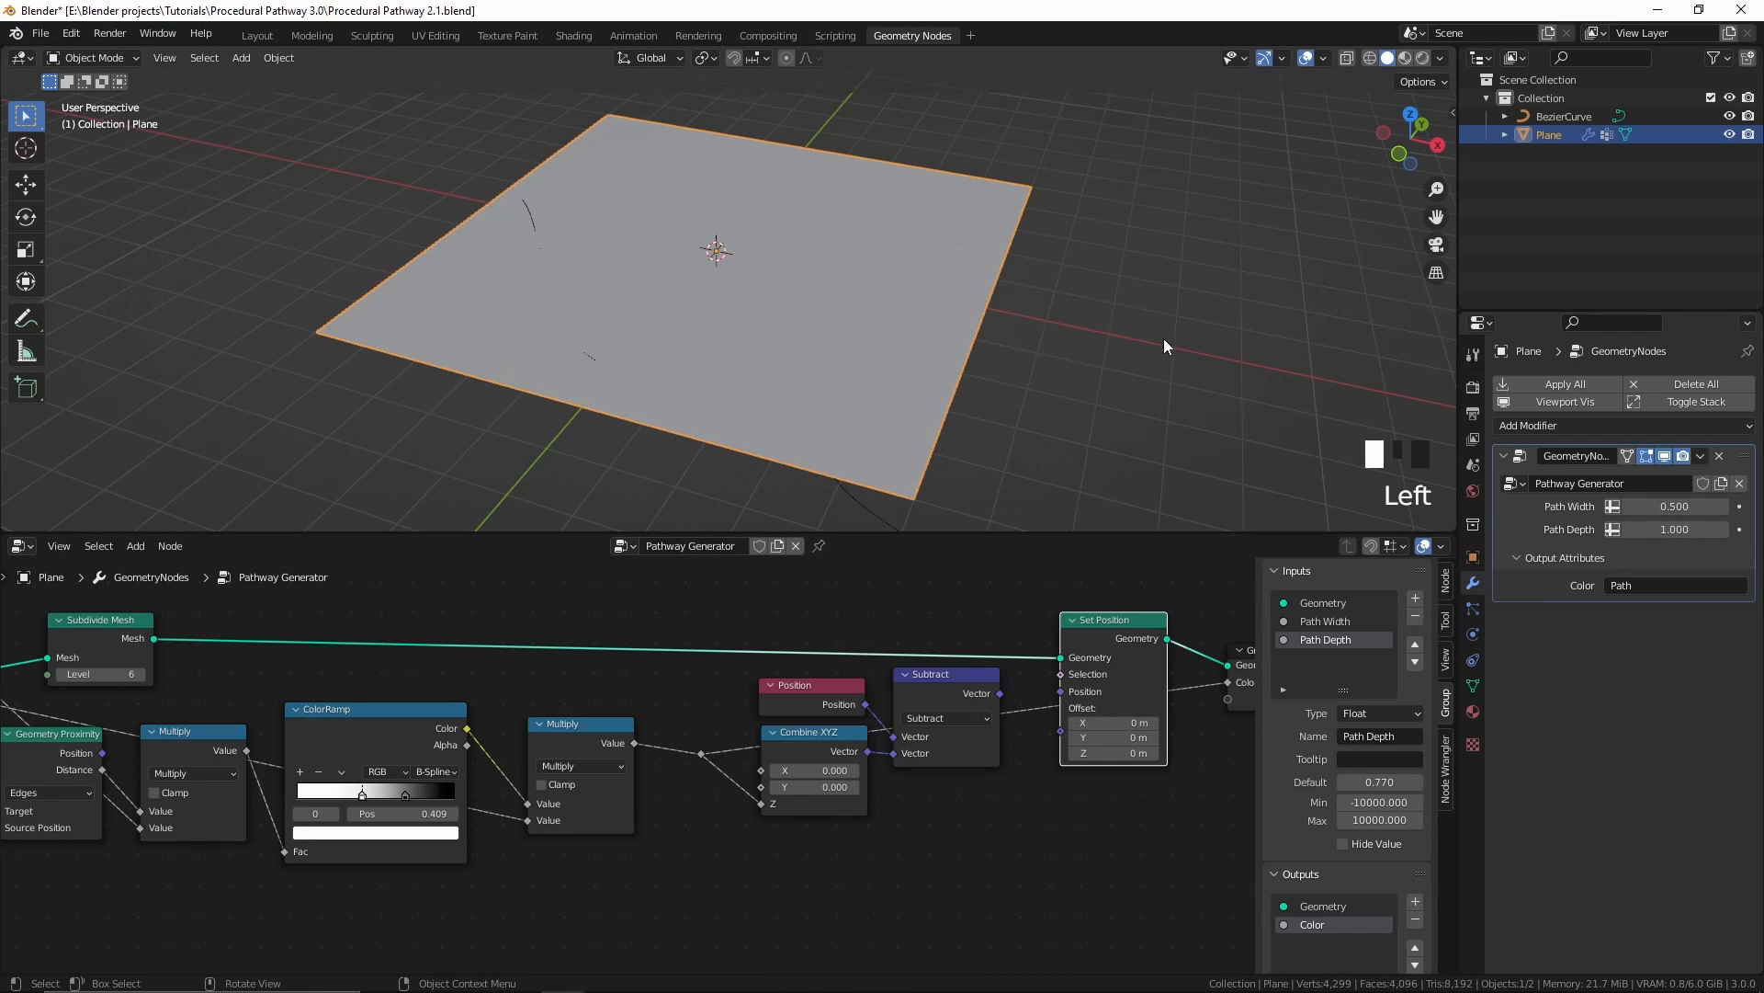
{"action": "key", "text": "ctrl+Tab"}
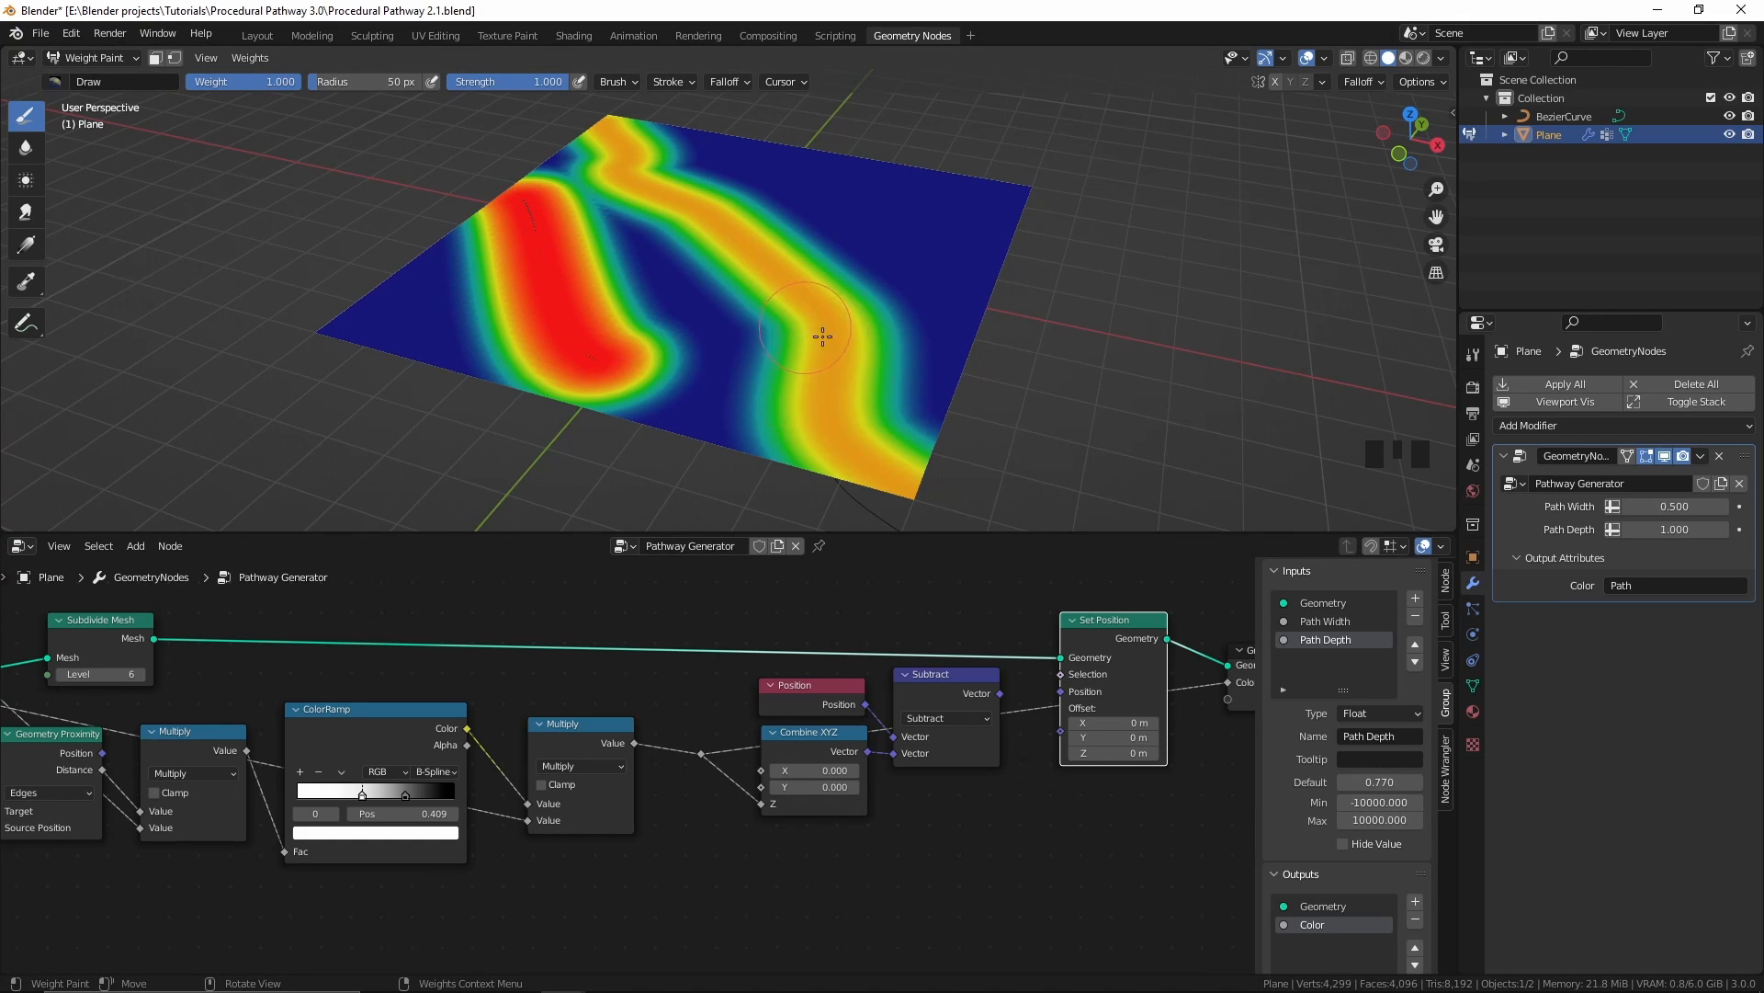
{"action": "middle_click_drag", "start_coordinate": [821, 335], "coordinate": [722, 340]}
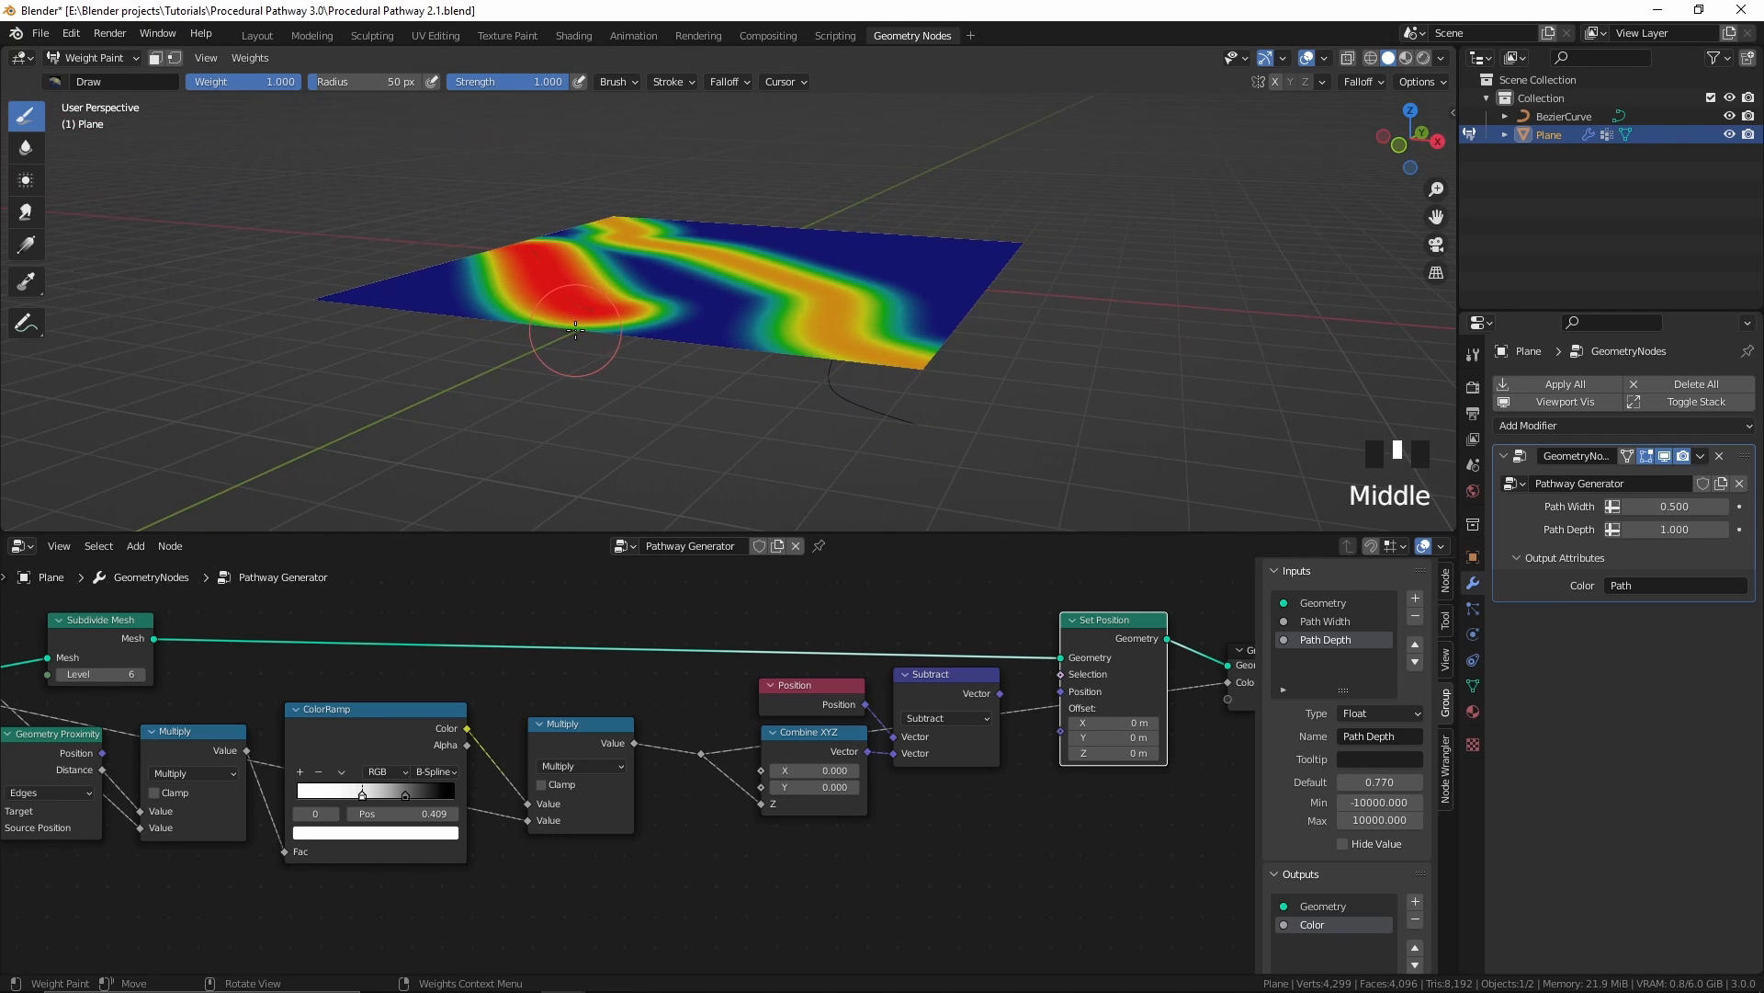
{"action": "mouse_move", "coordinate": [722, 383]}
{"action": "middle_mouse_down"}
{"action": "mouse_move", "coordinate": [845, 367]}
{"action": "mouse_move", "coordinate": [1012, 425]}
{"action": "middle_mouse_up"}
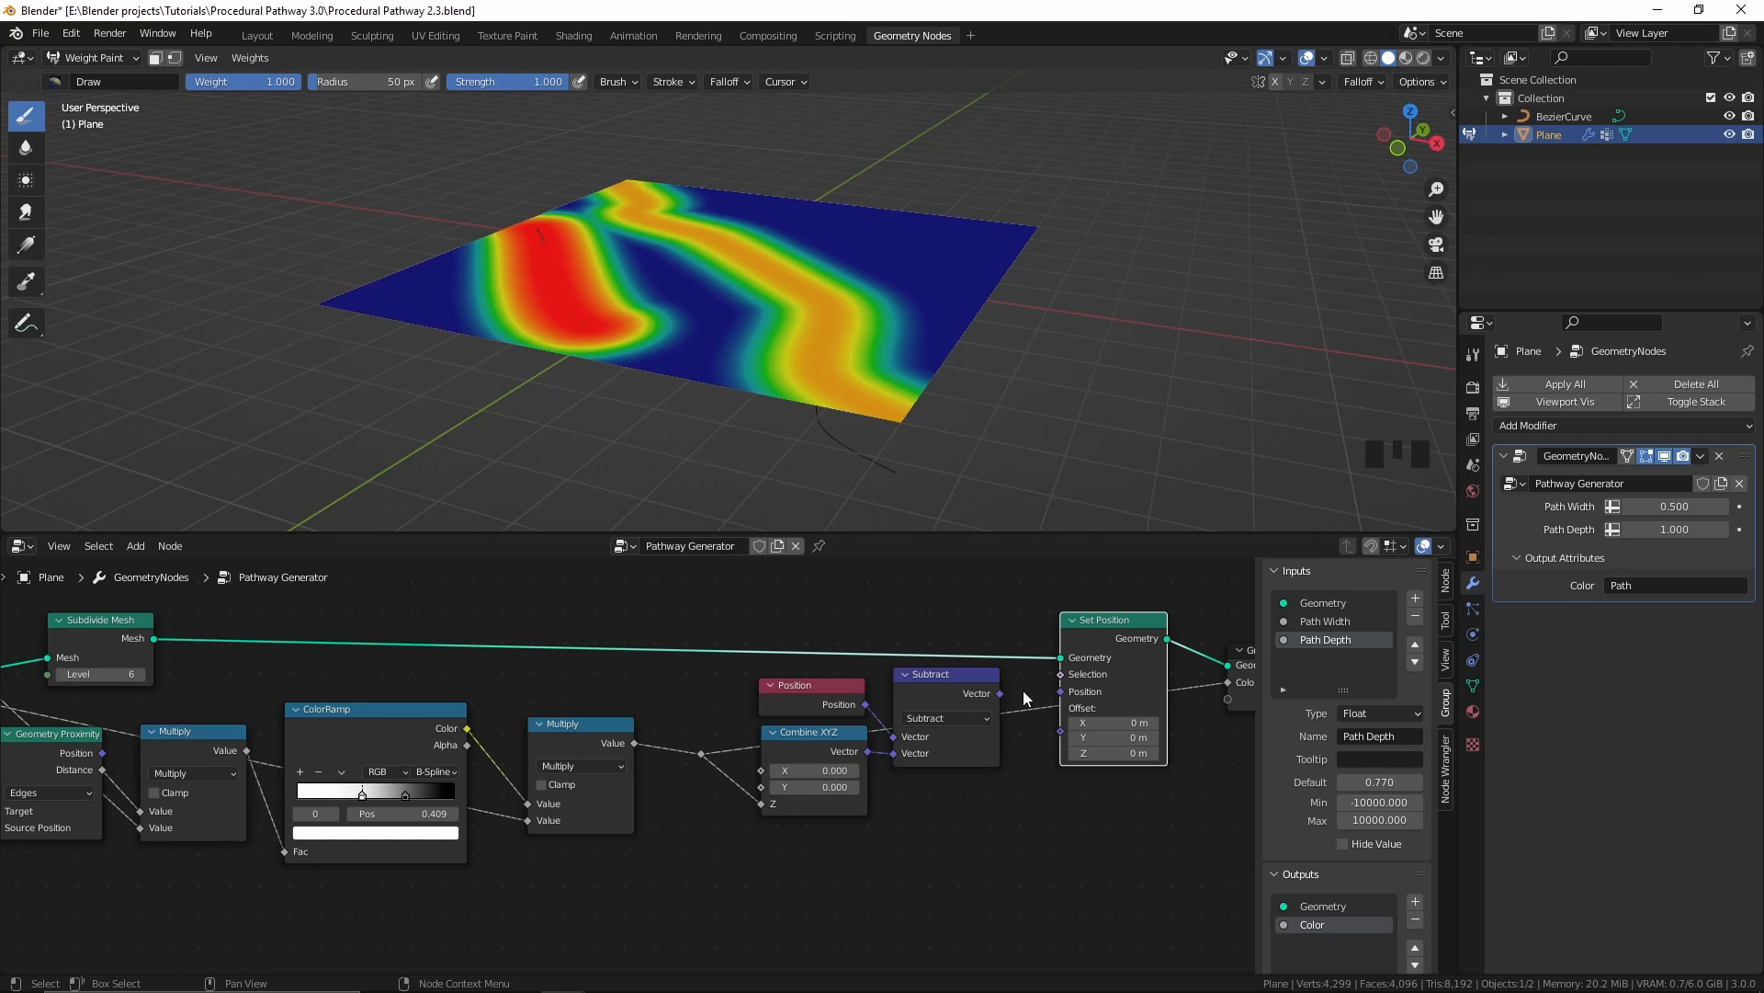
{"action": "left_click_drag", "start_coordinate": [999, 693], "coordinate": [1061, 691]}
Step: Flip the ColorRamp gradient so it runs from black to white and inspect the inverted path on the plane
{"action": "middle_click_drag", "start_coordinate": [482, 765], "coordinate": [678, 748]}
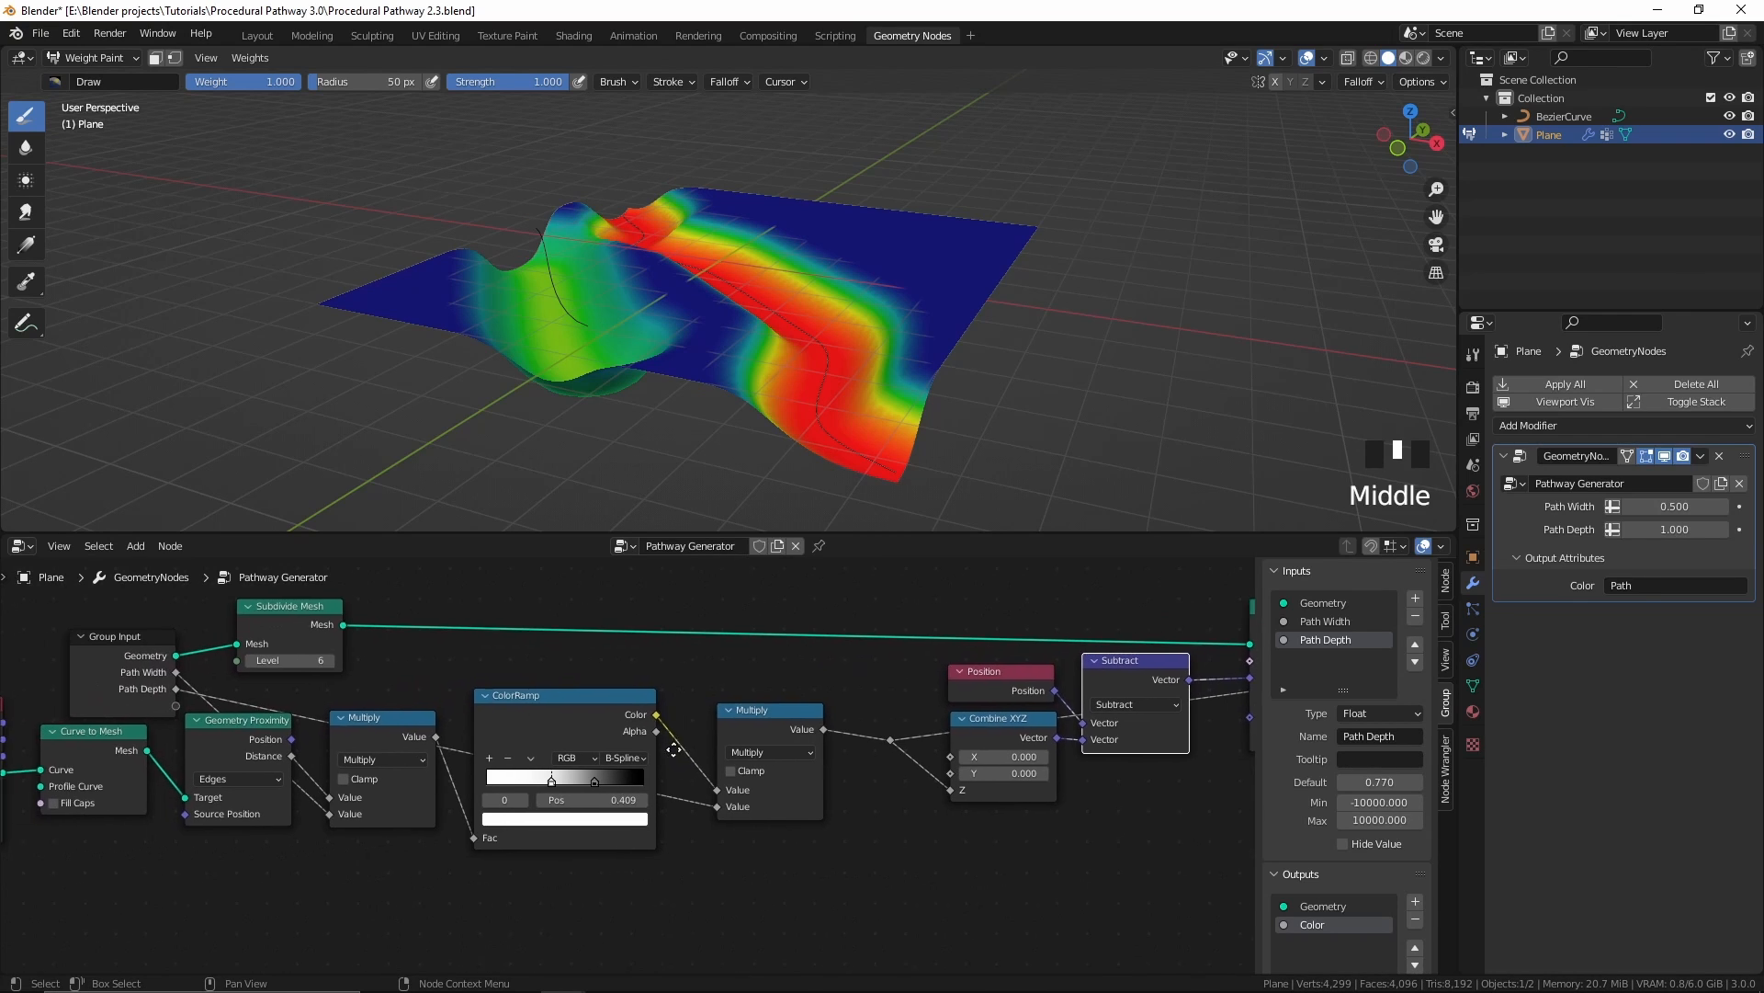
{"action": "scroll", "coordinate": [678, 748], "scroll_direction": "up", "scroll_amount": 2}
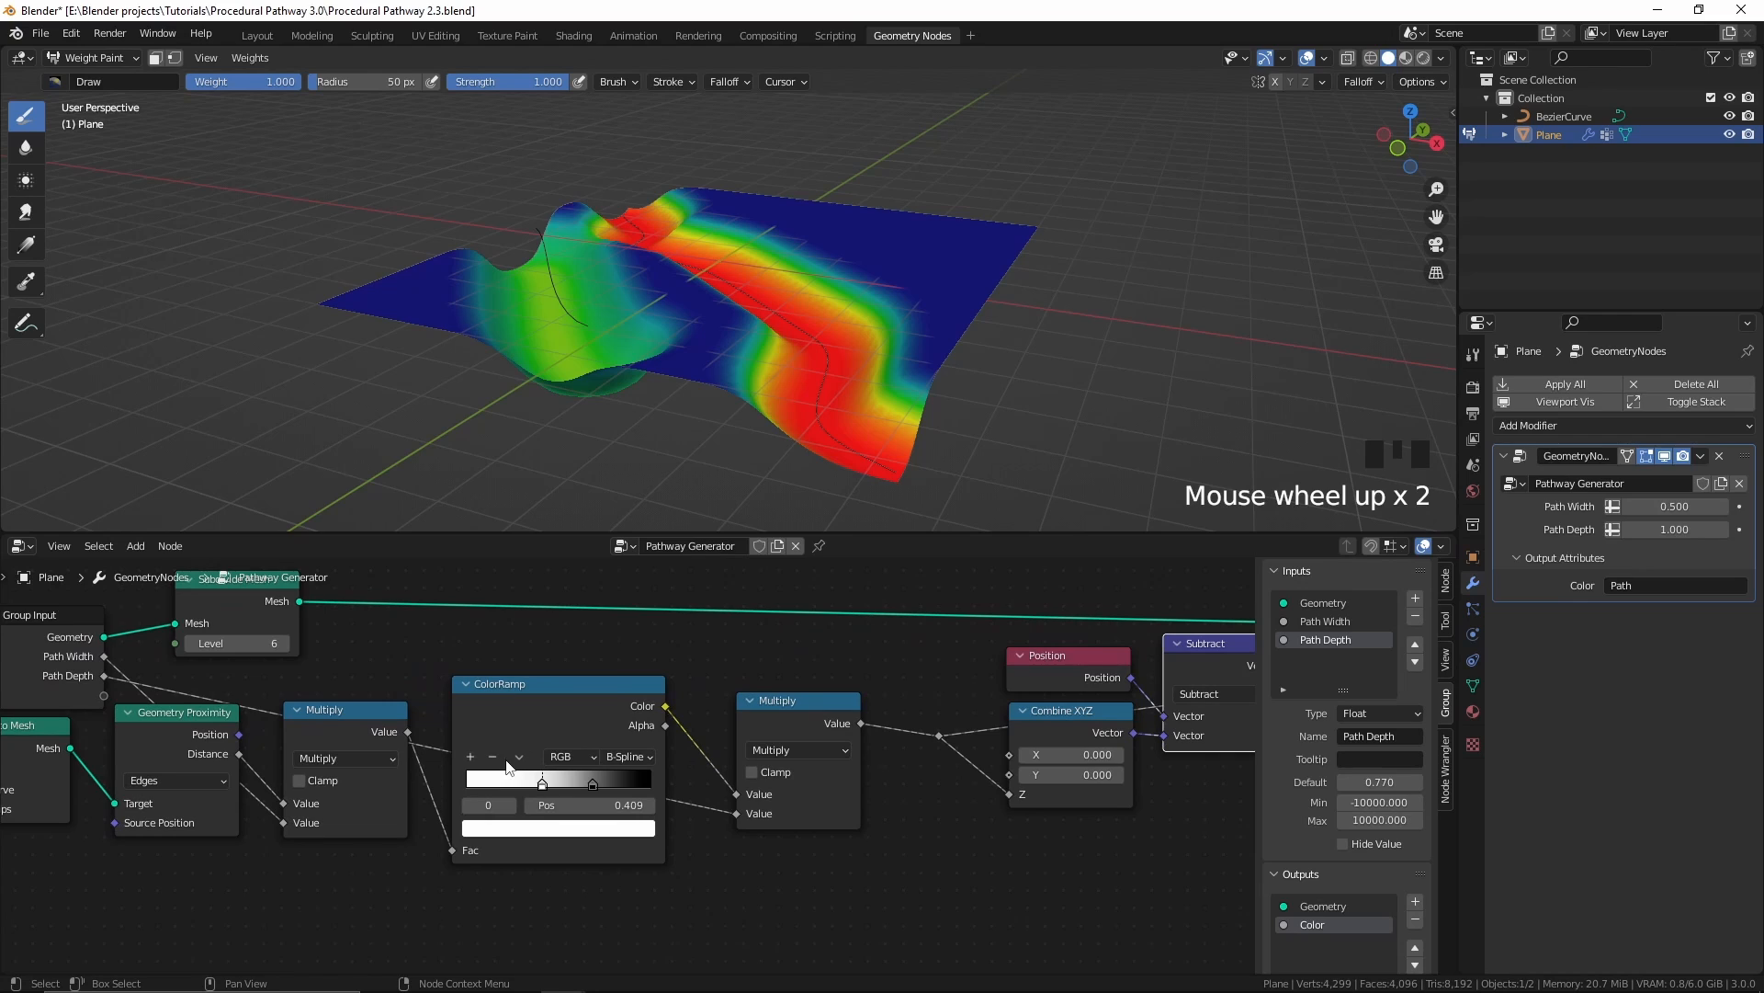
{"action": "left_click", "coordinate": [519, 756]}
{"action": "left_click", "coordinate": [538, 788]}
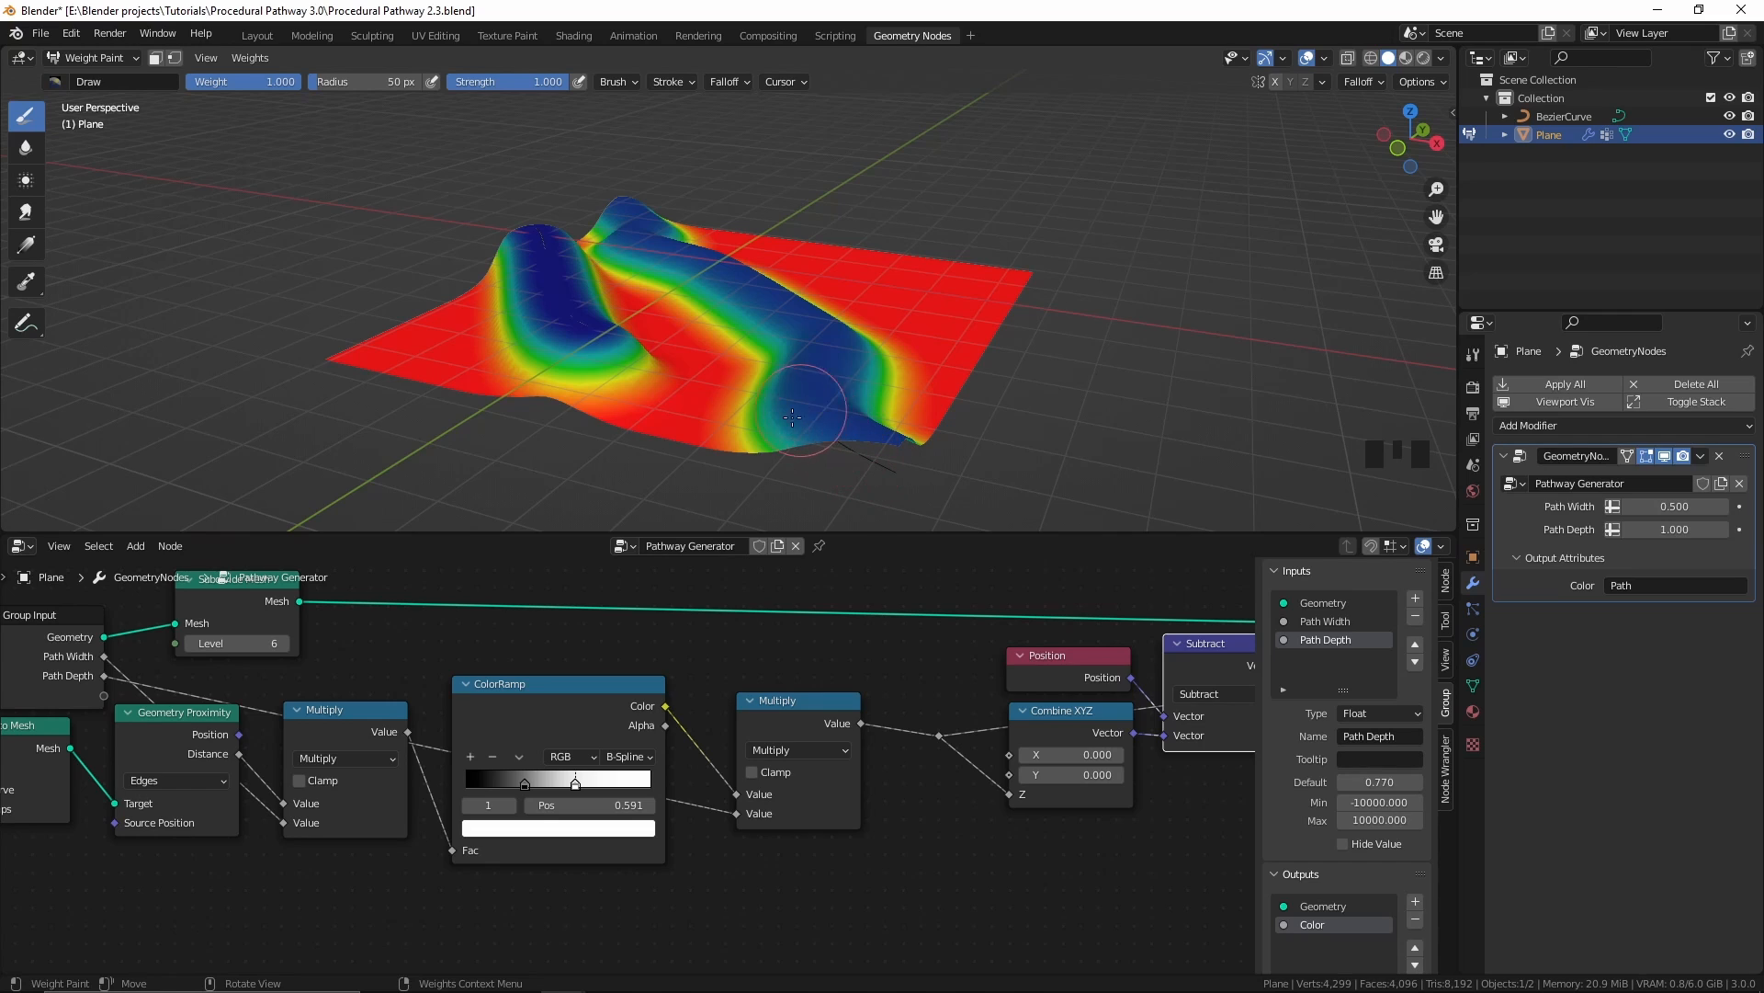
{"action": "middle_click_drag", "start_coordinate": [805, 497], "coordinate": [795, 496]}
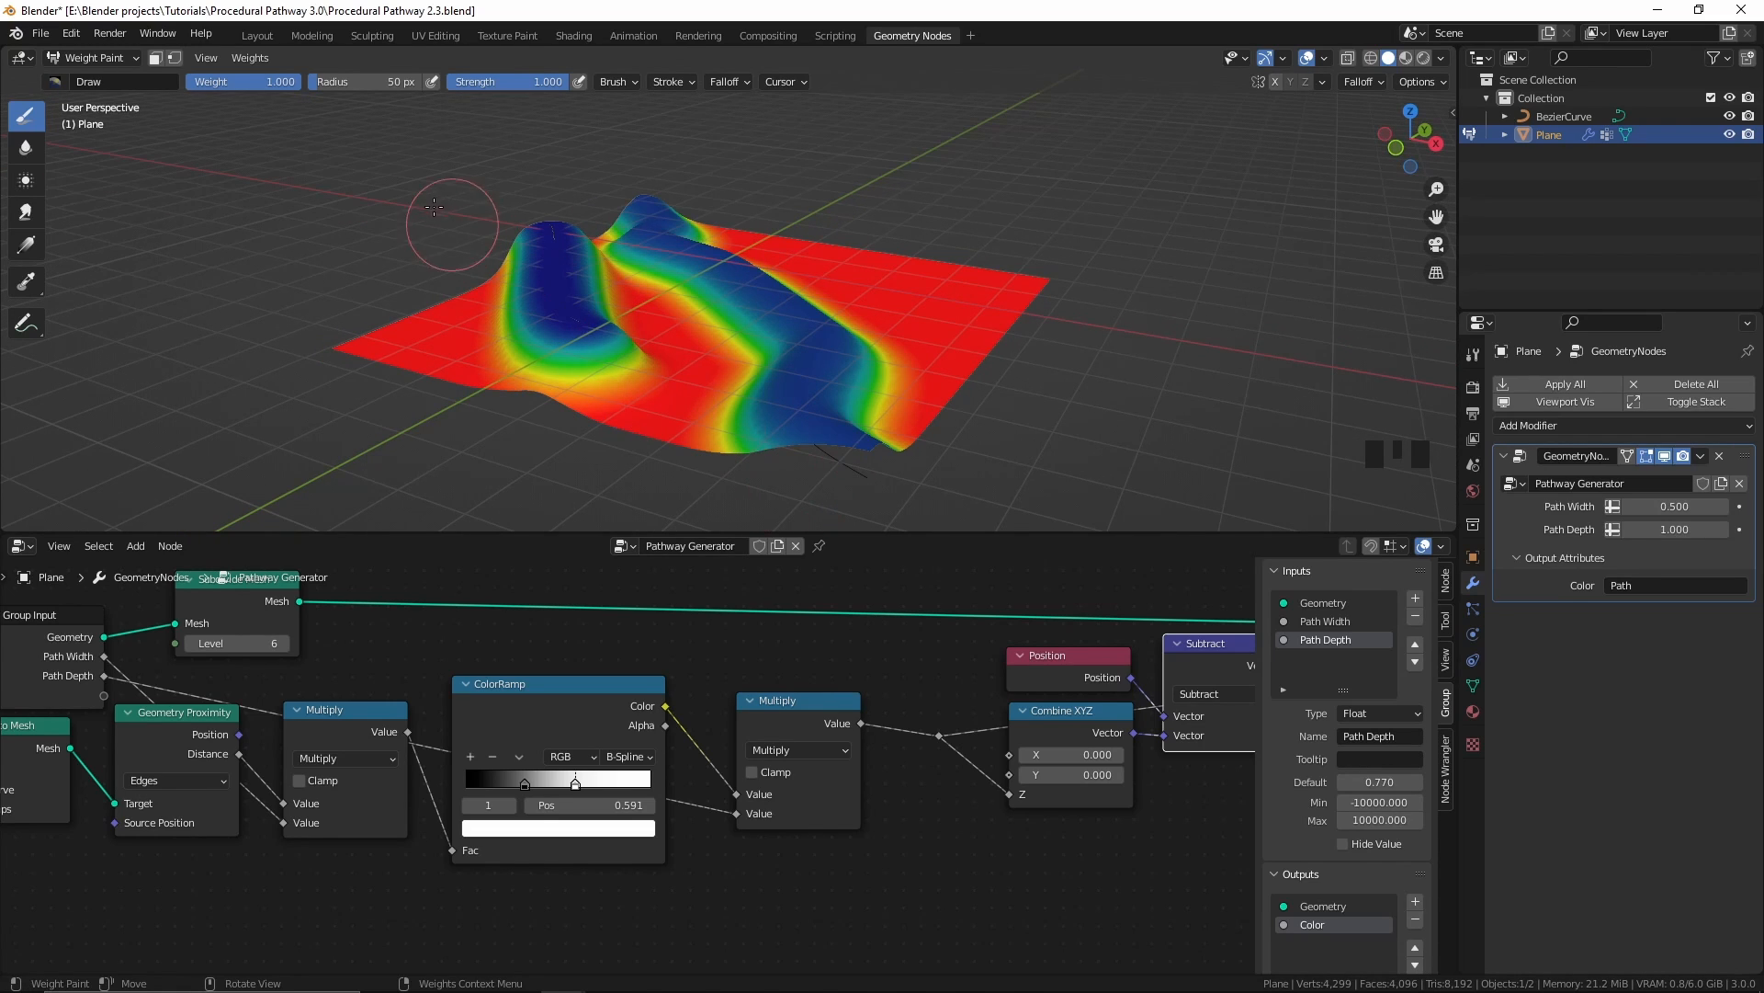
Step: Annotate the viewport with 0 pointing at the raised path and 1 pointing at the plane's near corner
{"action": "left_click", "coordinate": [26, 323]}
{"action": "mouse_move", "coordinate": [488, 226]}
{"action": "left_mouse_down"}
{"action": "mouse_move", "coordinate": [548, 244]}
{"action": "mouse_move", "coordinate": [470, 206]}
{"action": "left_mouse_up"}
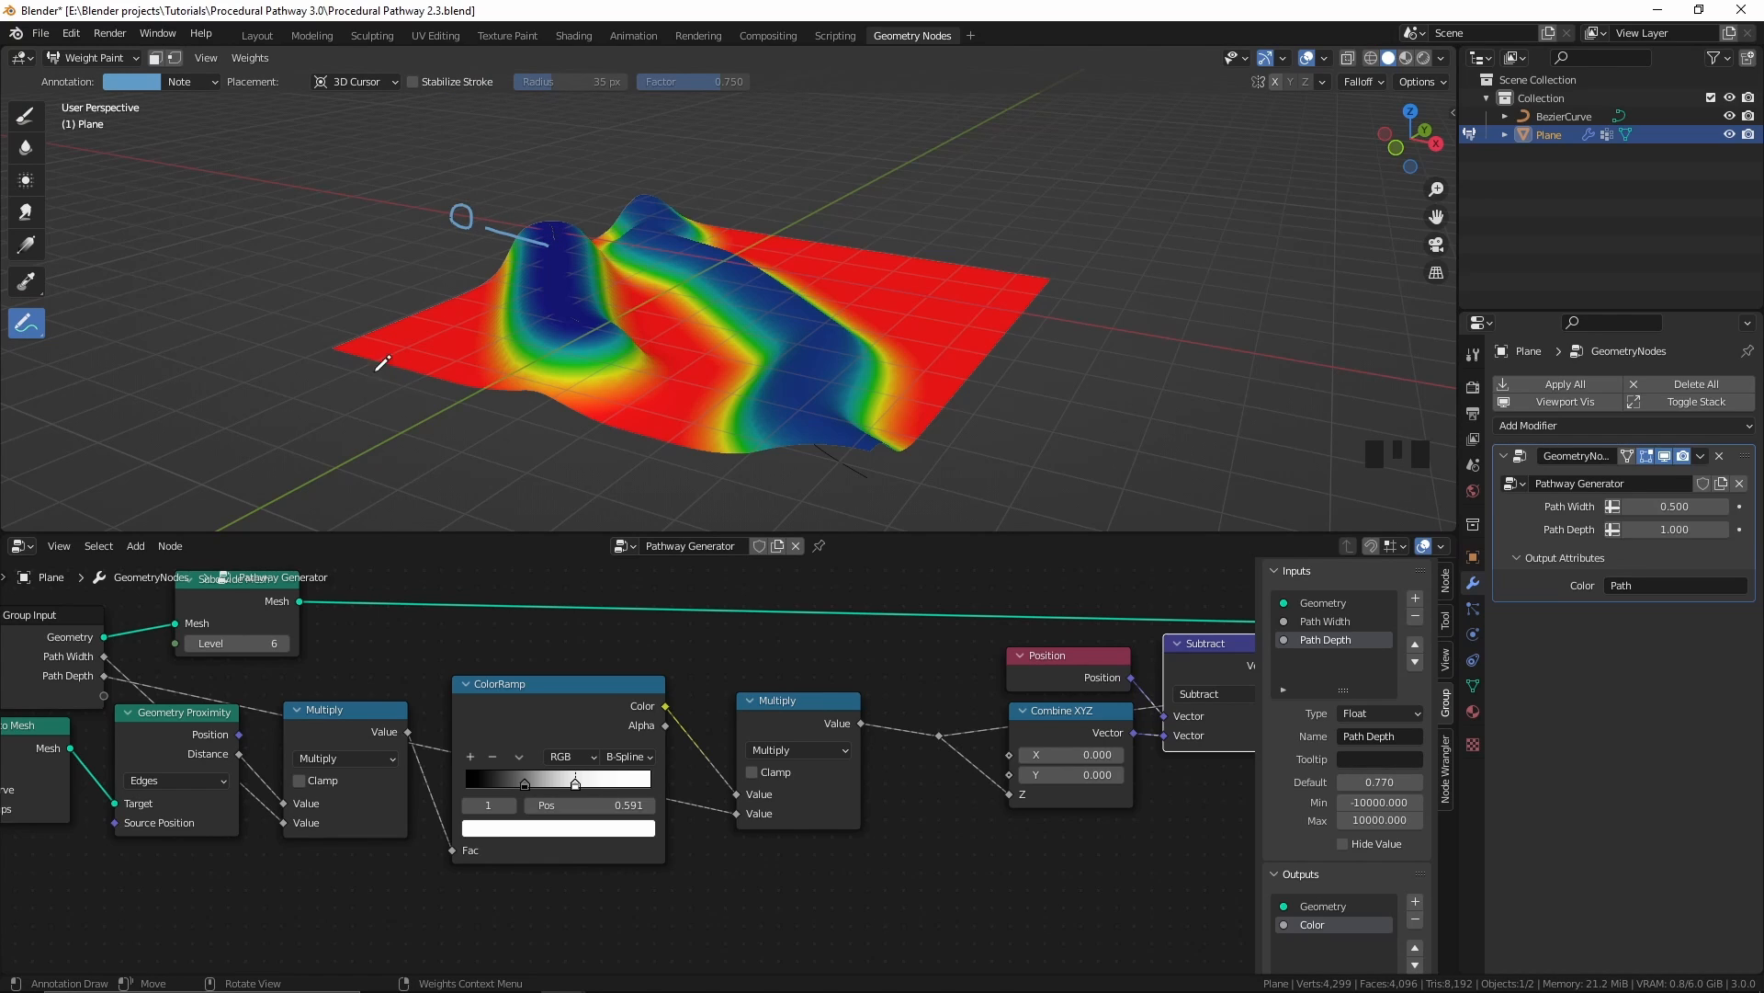
{"action": "mouse_move", "coordinate": [357, 360]}
{"action": "left_mouse_down"}
{"action": "mouse_move", "coordinate": [379, 350]}
{"action": "mouse_move", "coordinate": [319, 387]}
{"action": "mouse_move", "coordinate": [337, 384]}
{"action": "left_mouse_up"}
{"action": "left_click", "coordinate": [323, 372]}
{"action": "middle_click_drag", "start_coordinate": [952, 703], "coordinate": [805, 715]}
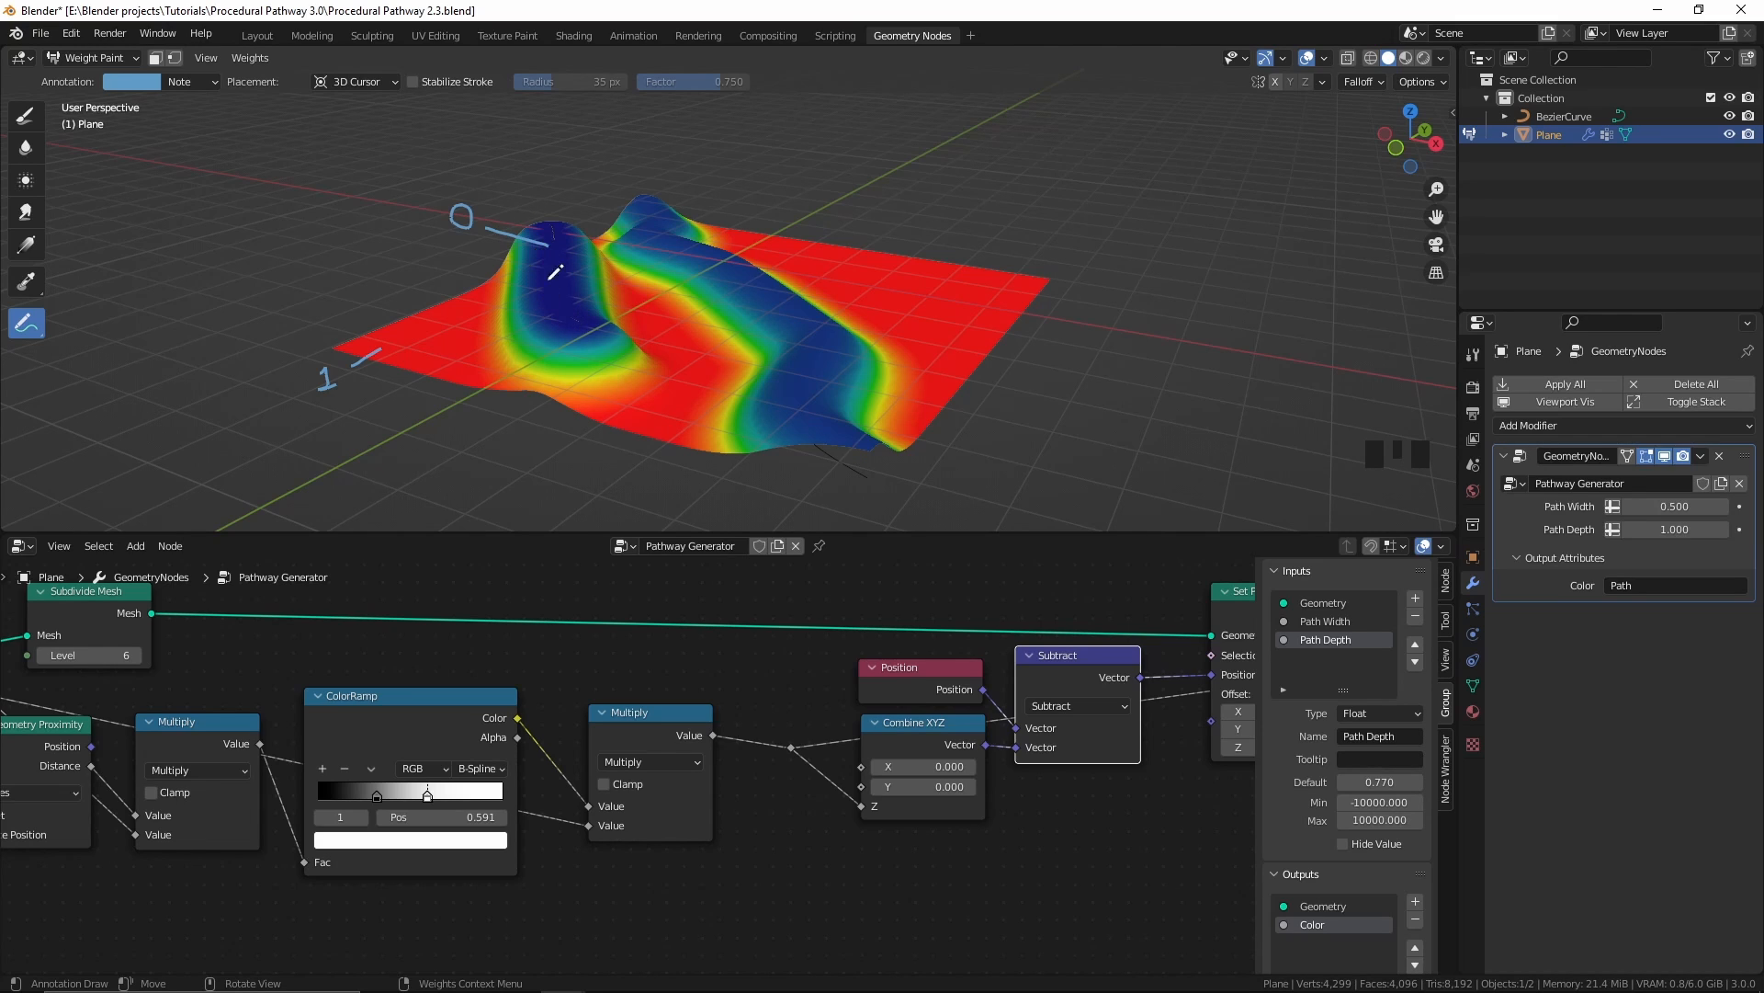
Step: Add a -1 annotation beside the plane's lower level in front view and inspect the marks in perspective
{"action": "middle_click_drag", "start_coordinate": [555, 270], "coordinate": [557, 272]}
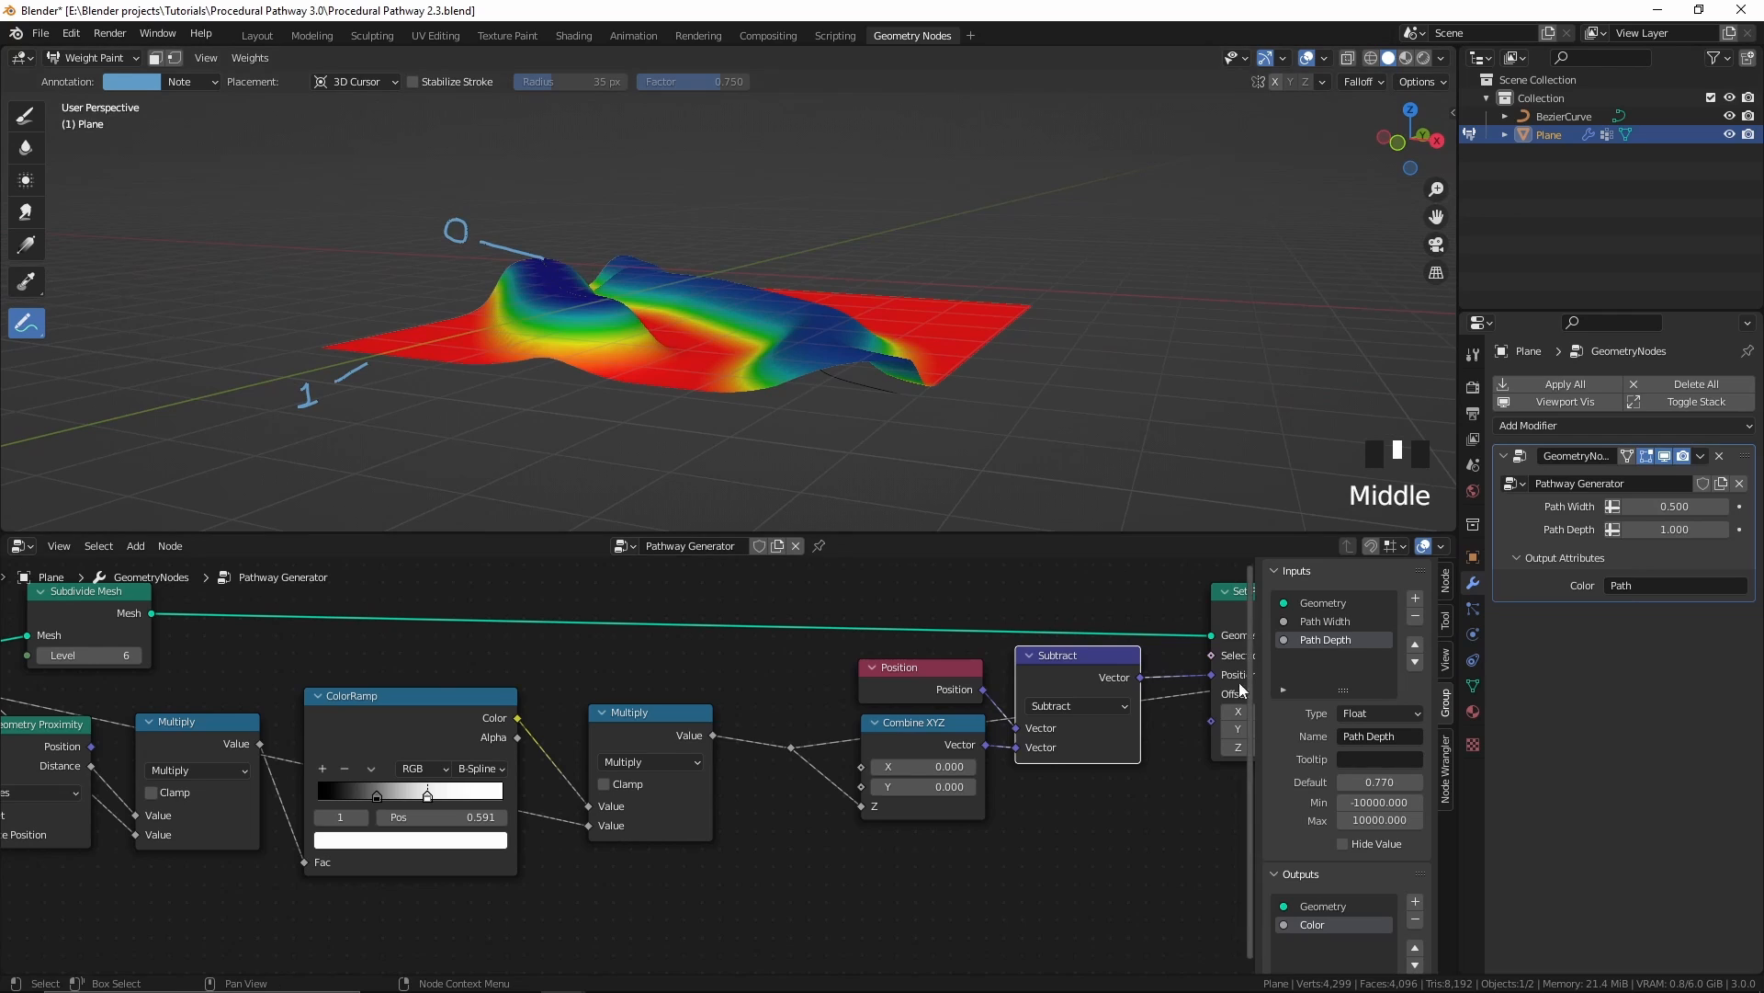
{"action": "mouse_move", "coordinate": [1211, 675]}
{"action": "left_mouse_down"}
{"action": "mouse_move", "coordinate": [1180, 669]}
{"action": "mouse_move", "coordinate": [1212, 675]}
{"action": "left_mouse_up"}
{"action": "middle_click_drag", "start_coordinate": [528, 386], "coordinate": [385, 370]}
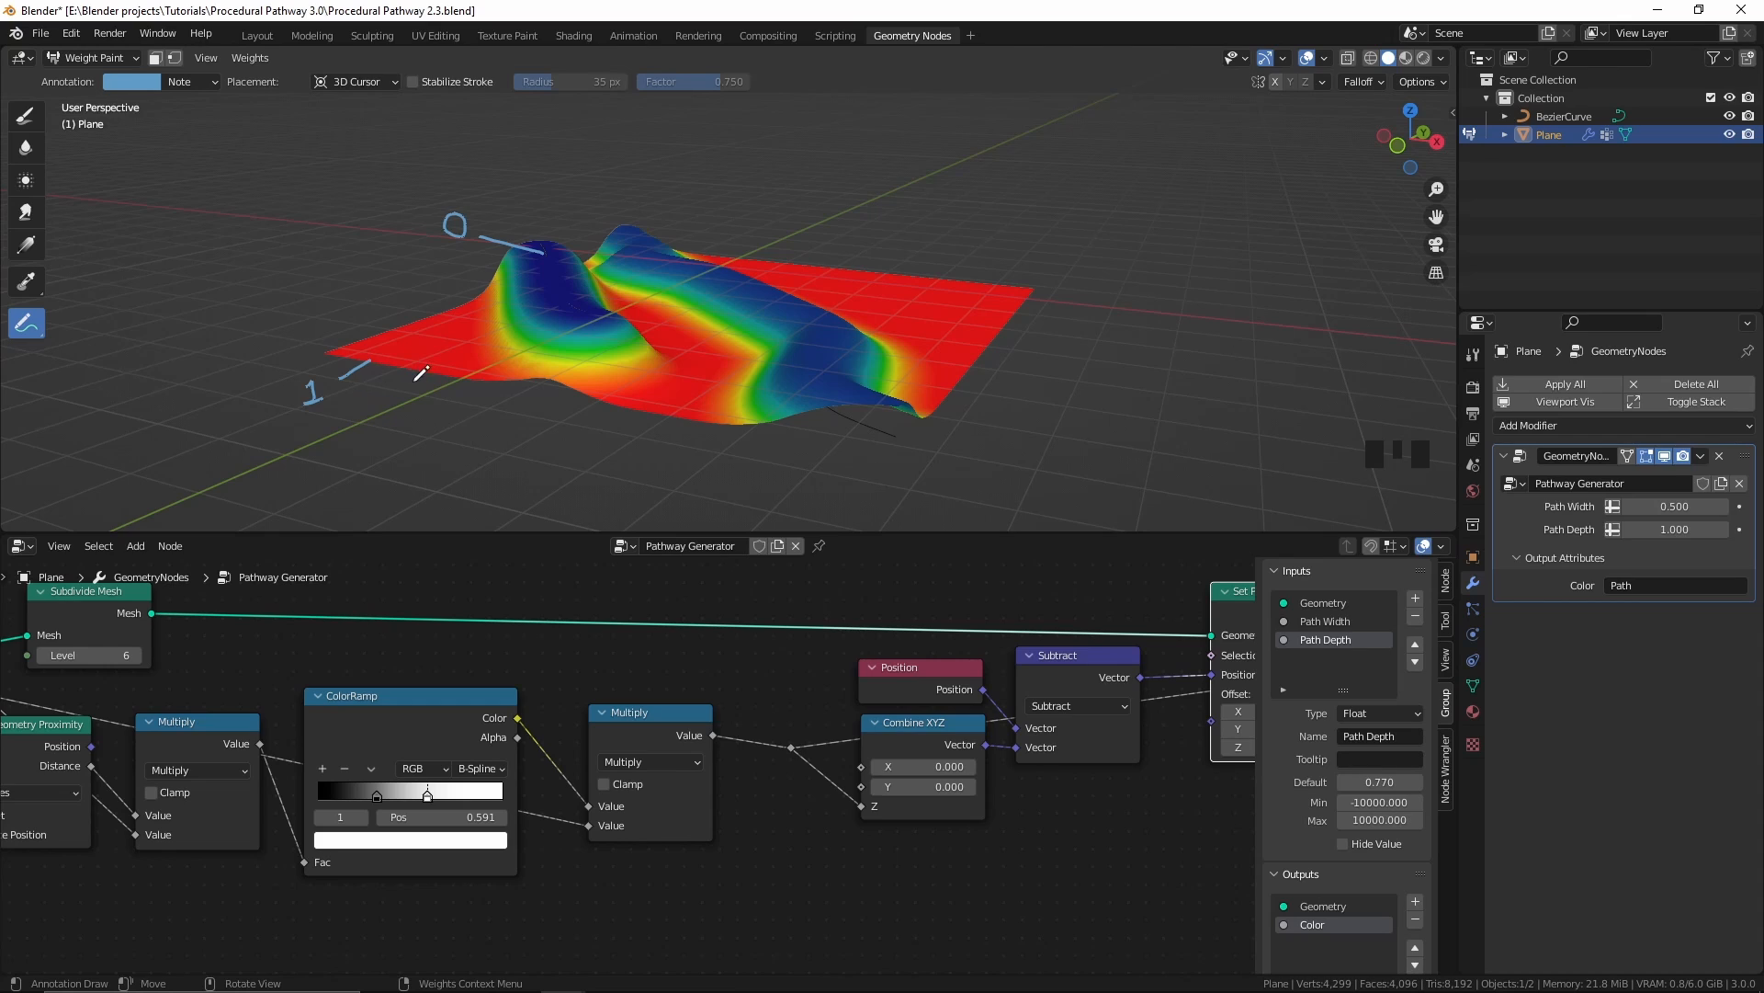
{"action": "key", "text": "KP_1"}
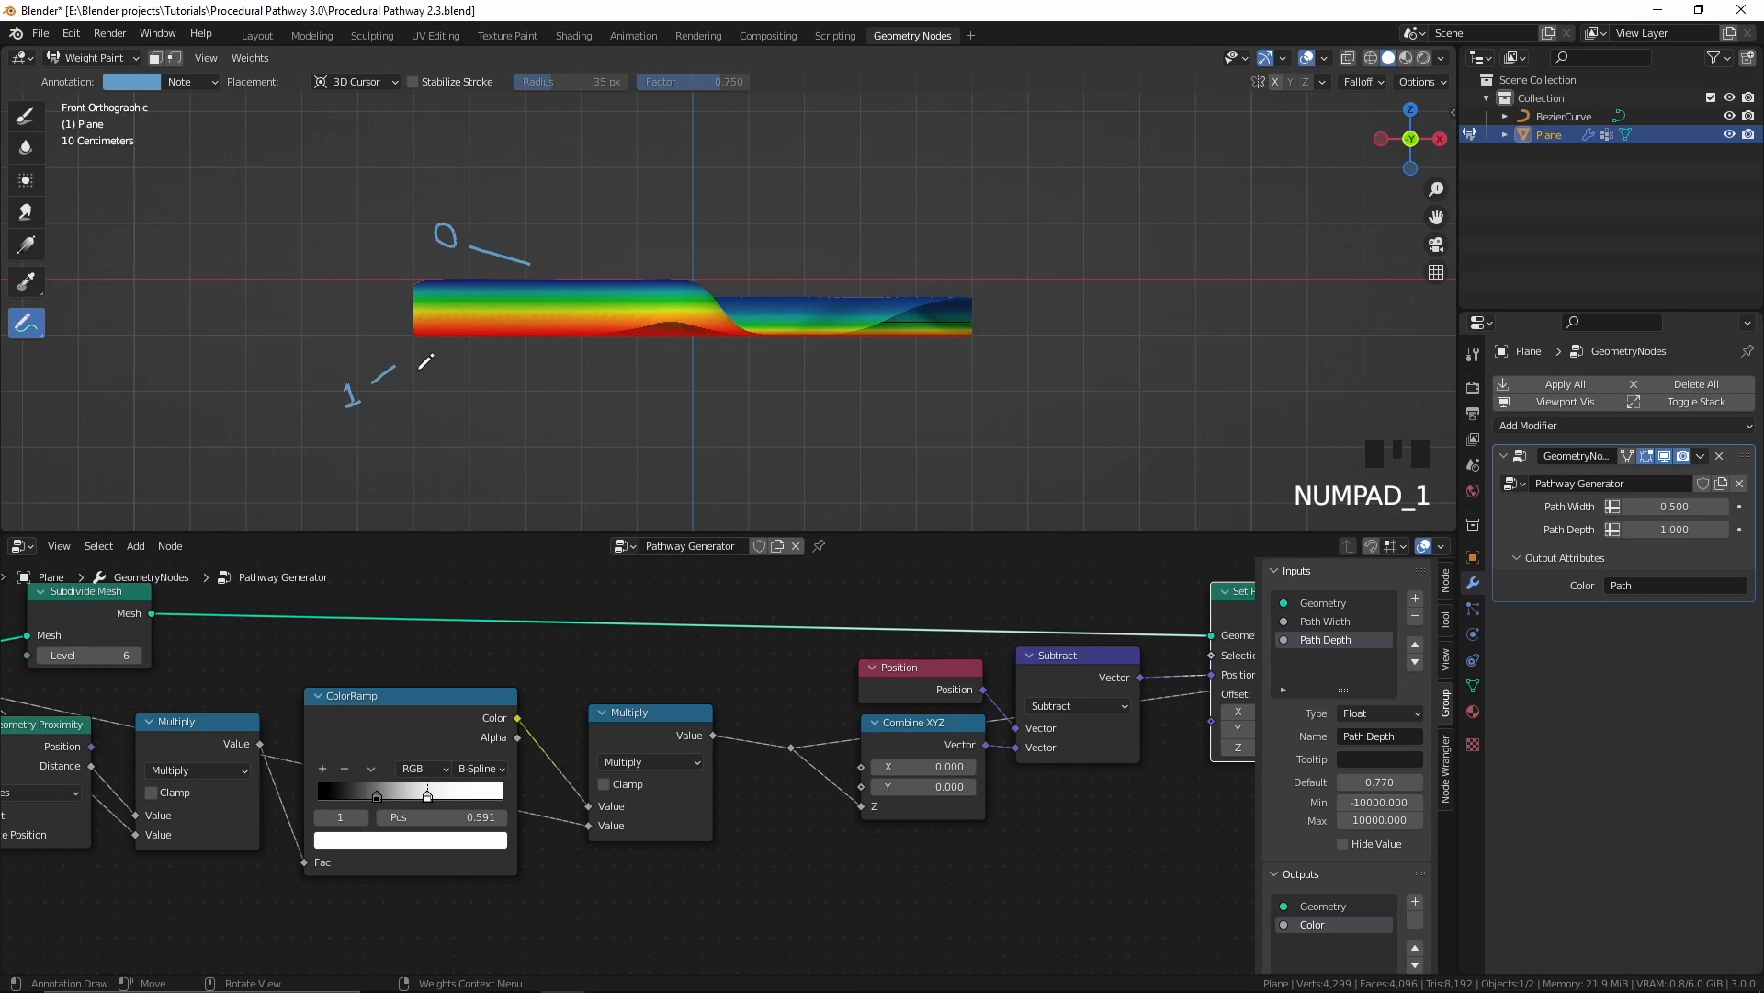
{"action": "left_click_drag", "start_coordinate": [269, 347], "coordinate": [288, 362]}
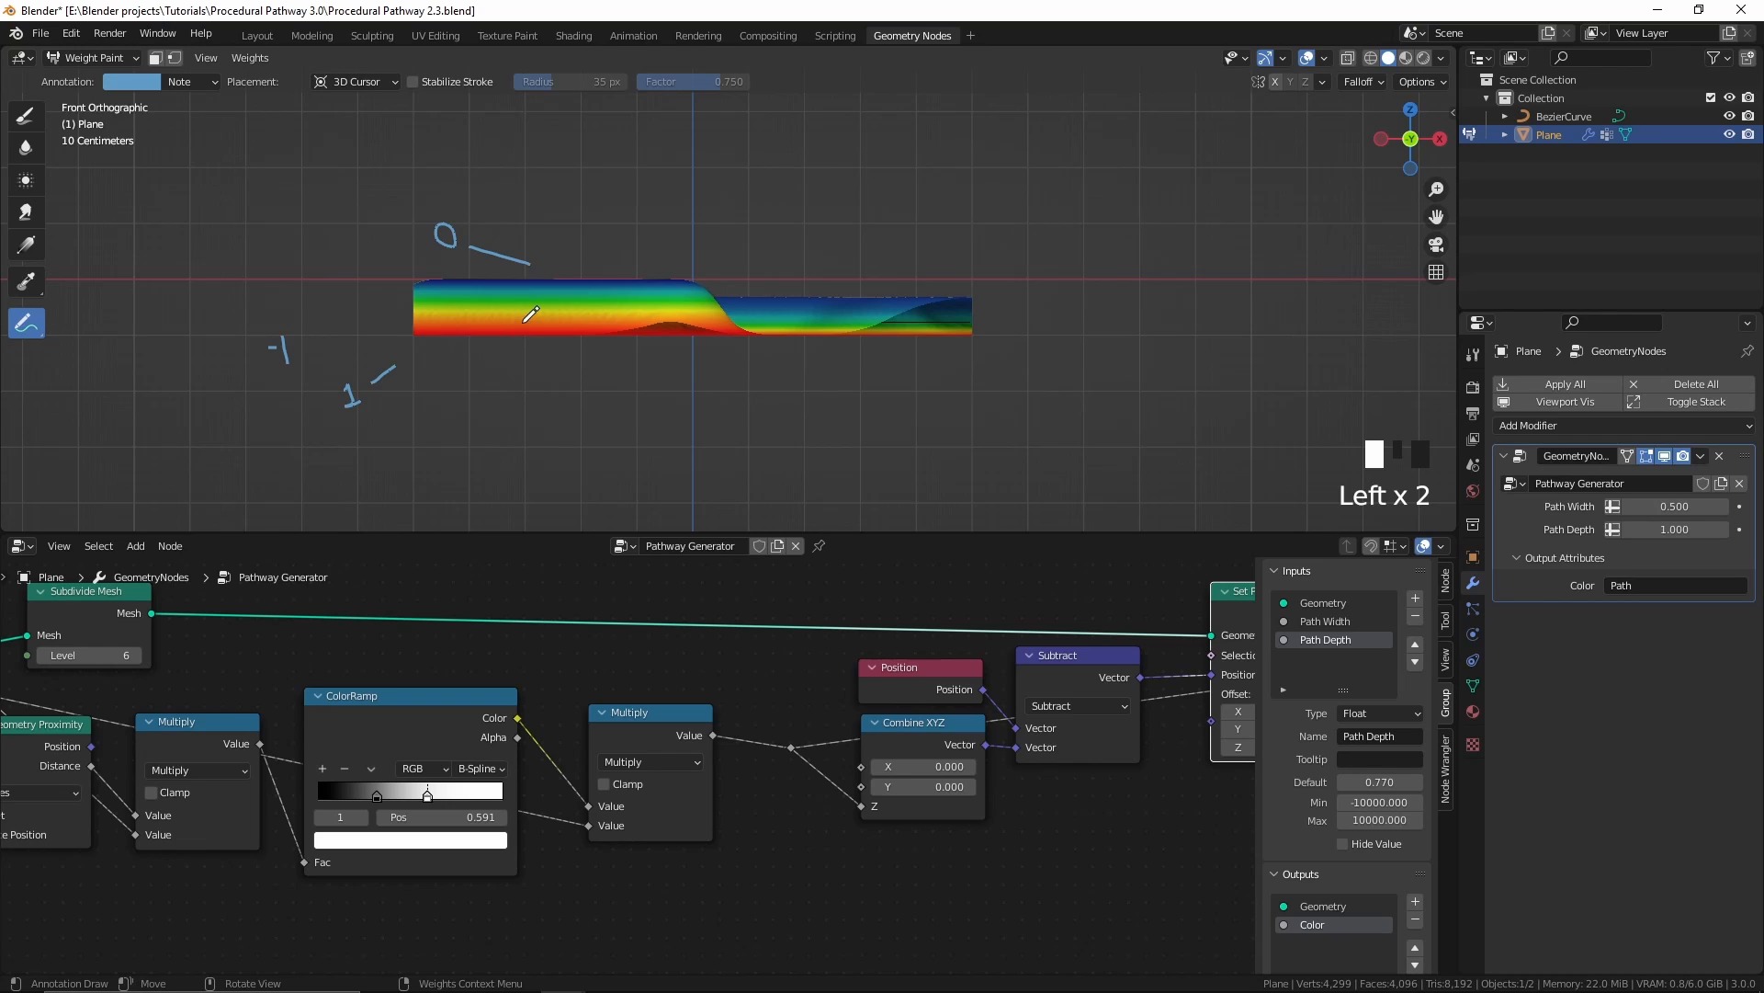
{"action": "middle_click_drag", "start_coordinate": [530, 314], "coordinate": [494, 370]}
{"action": "scroll", "coordinate": [494, 370], "scroll_direction": "up", "scroll_amount": 1}
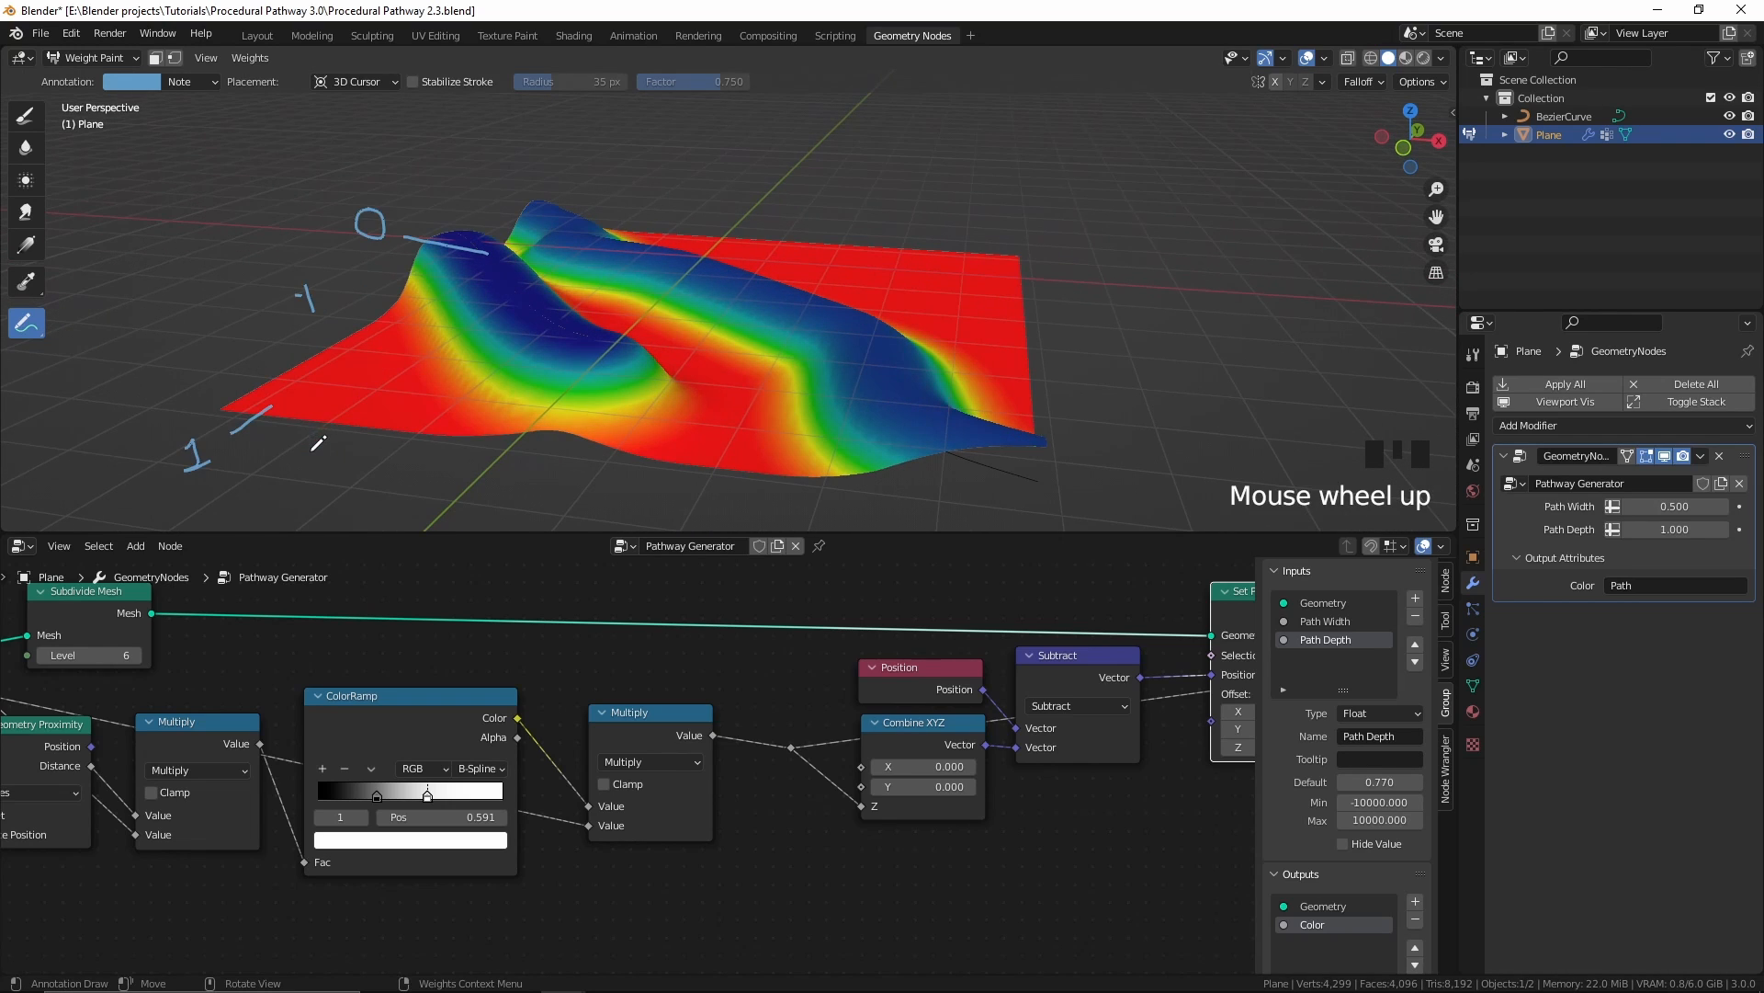
{"action": "scroll", "coordinate": [329, 441], "scroll_direction": "down", "scroll_amount": 1}
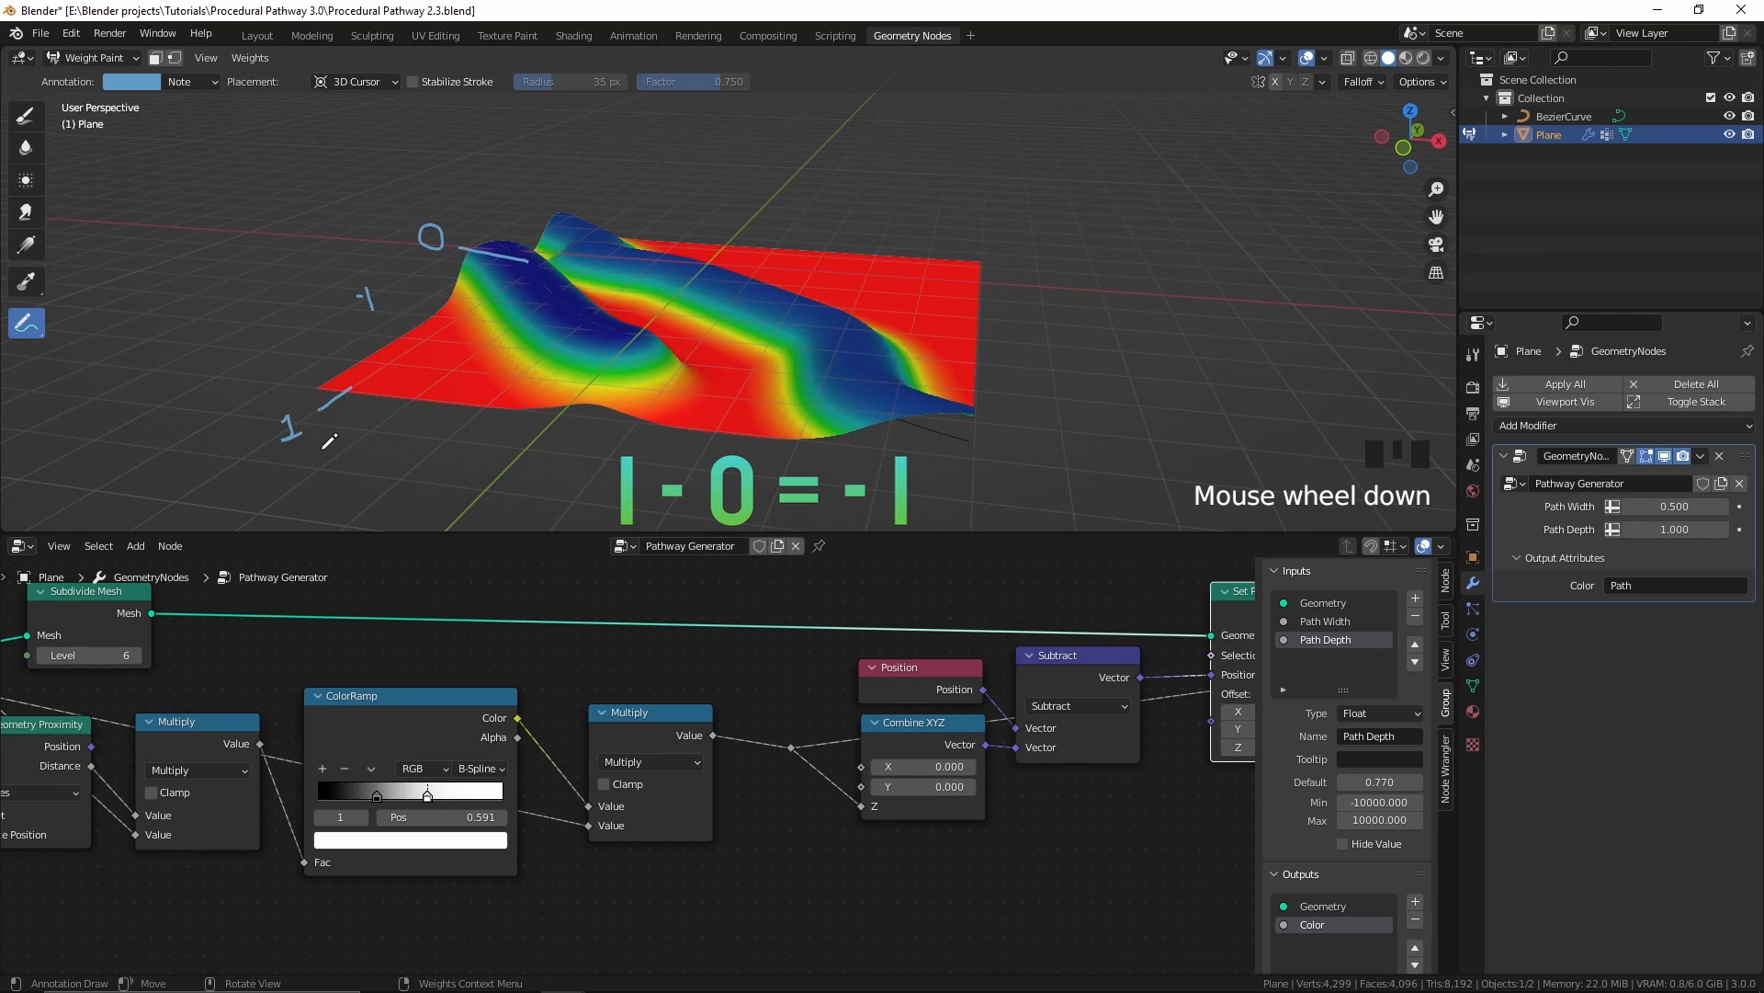
Step: Disconnect Object Info's Geometry output from the Curve input of Curve to Mesh
{"action": "middle_click_drag", "start_coordinate": [220, 747], "coordinate": [670, 747]}
{"action": "left_click_drag", "start_coordinate": [248, 786], "coordinate": [231, 740]}
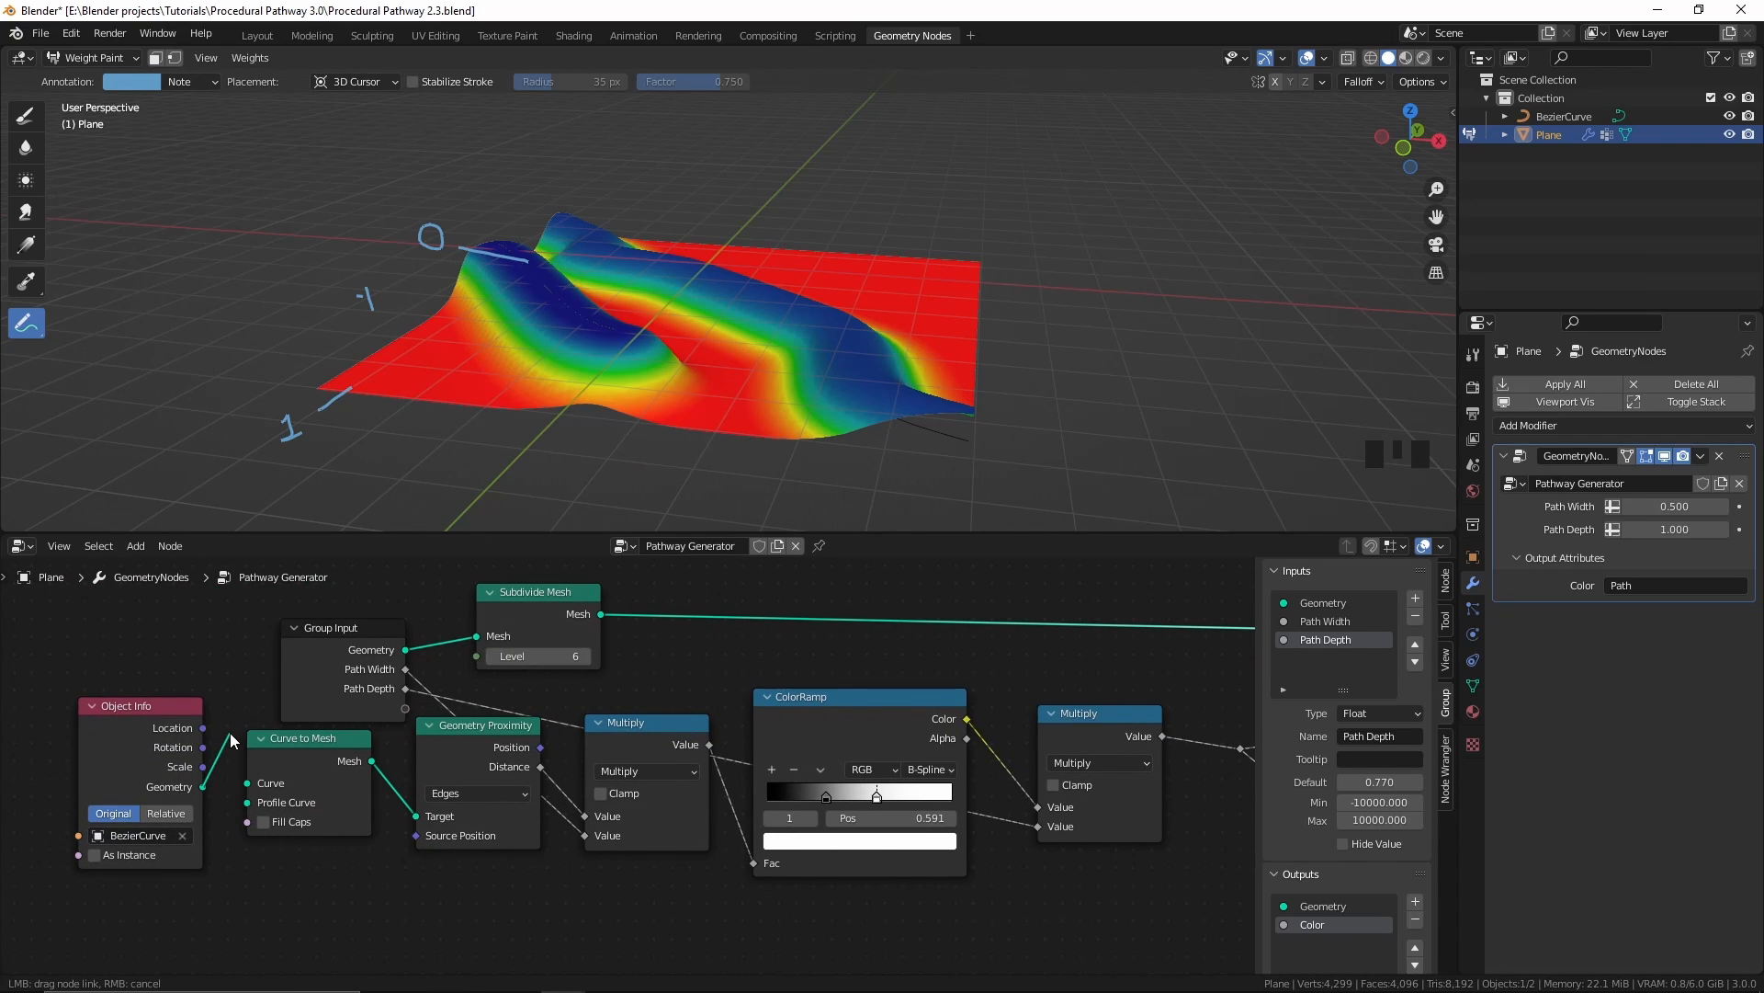
{"action": "left_click_drag", "start_coordinate": [231, 740], "coordinate": [232, 738]}
{"action": "middle_click_drag", "start_coordinate": [546, 390], "coordinate": [531, 382]}
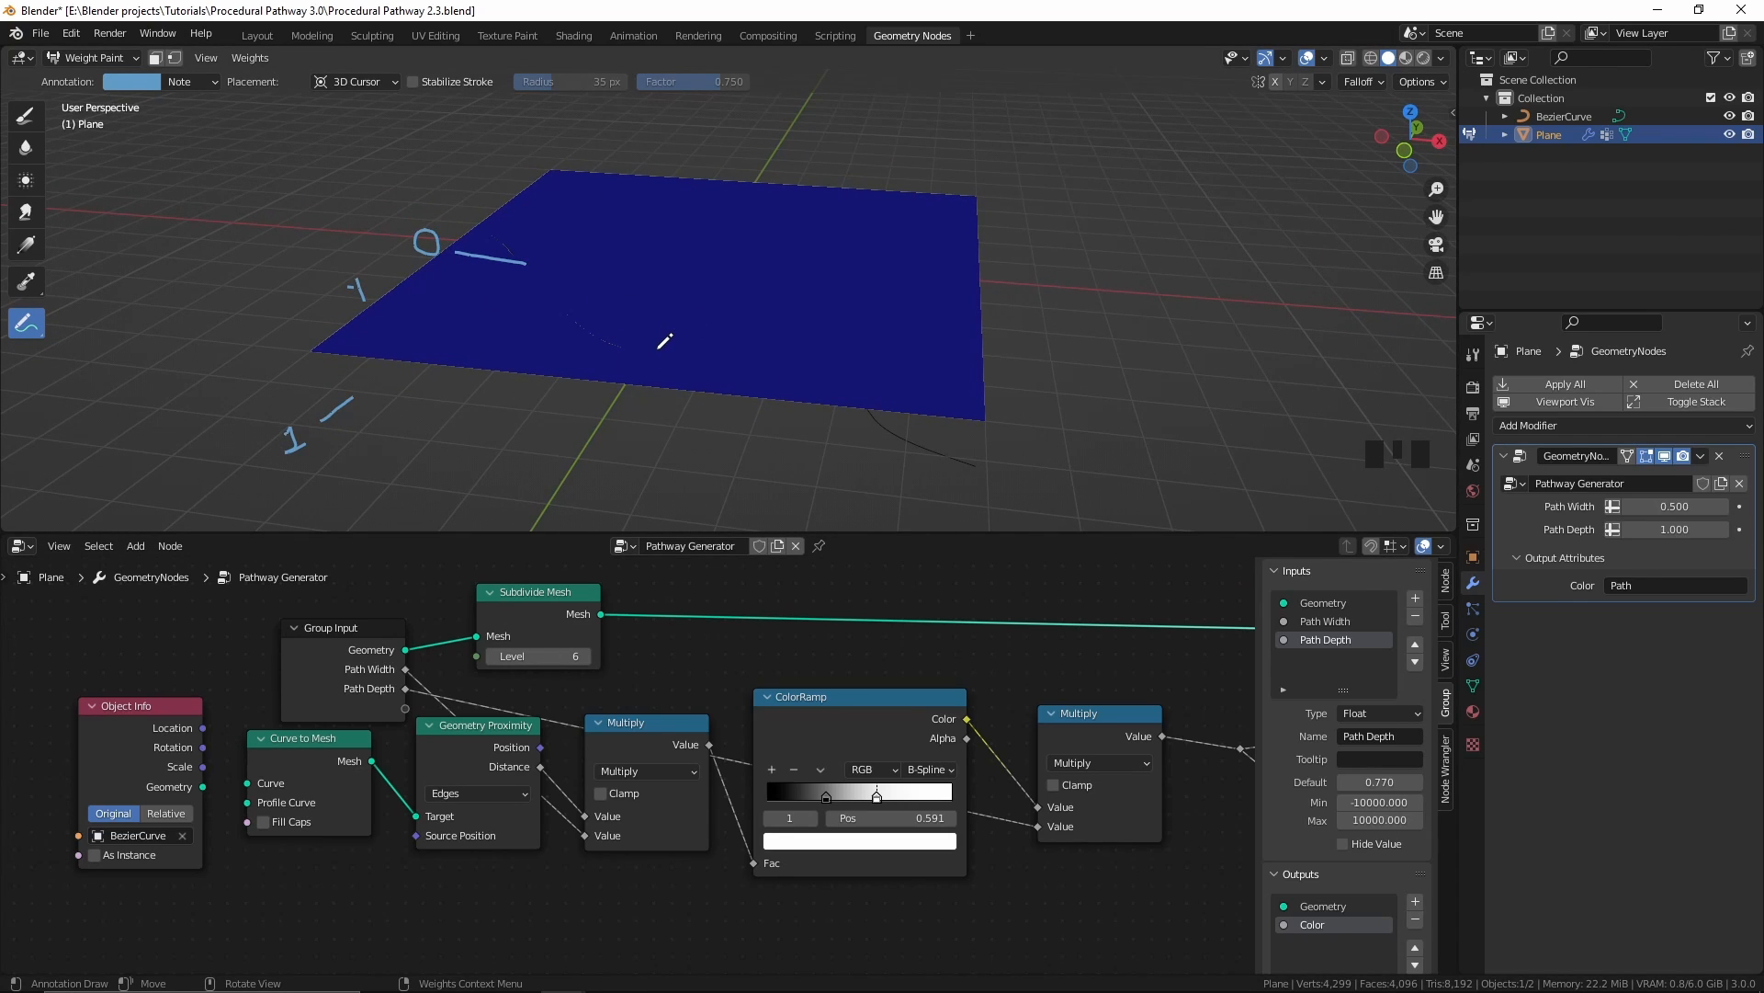
Step: Flip the ColorRamp gradient back to white to black and check the plane's height against the curves in front view
{"action": "middle_click_drag", "start_coordinate": [1204, 710], "coordinate": [680, 718]}
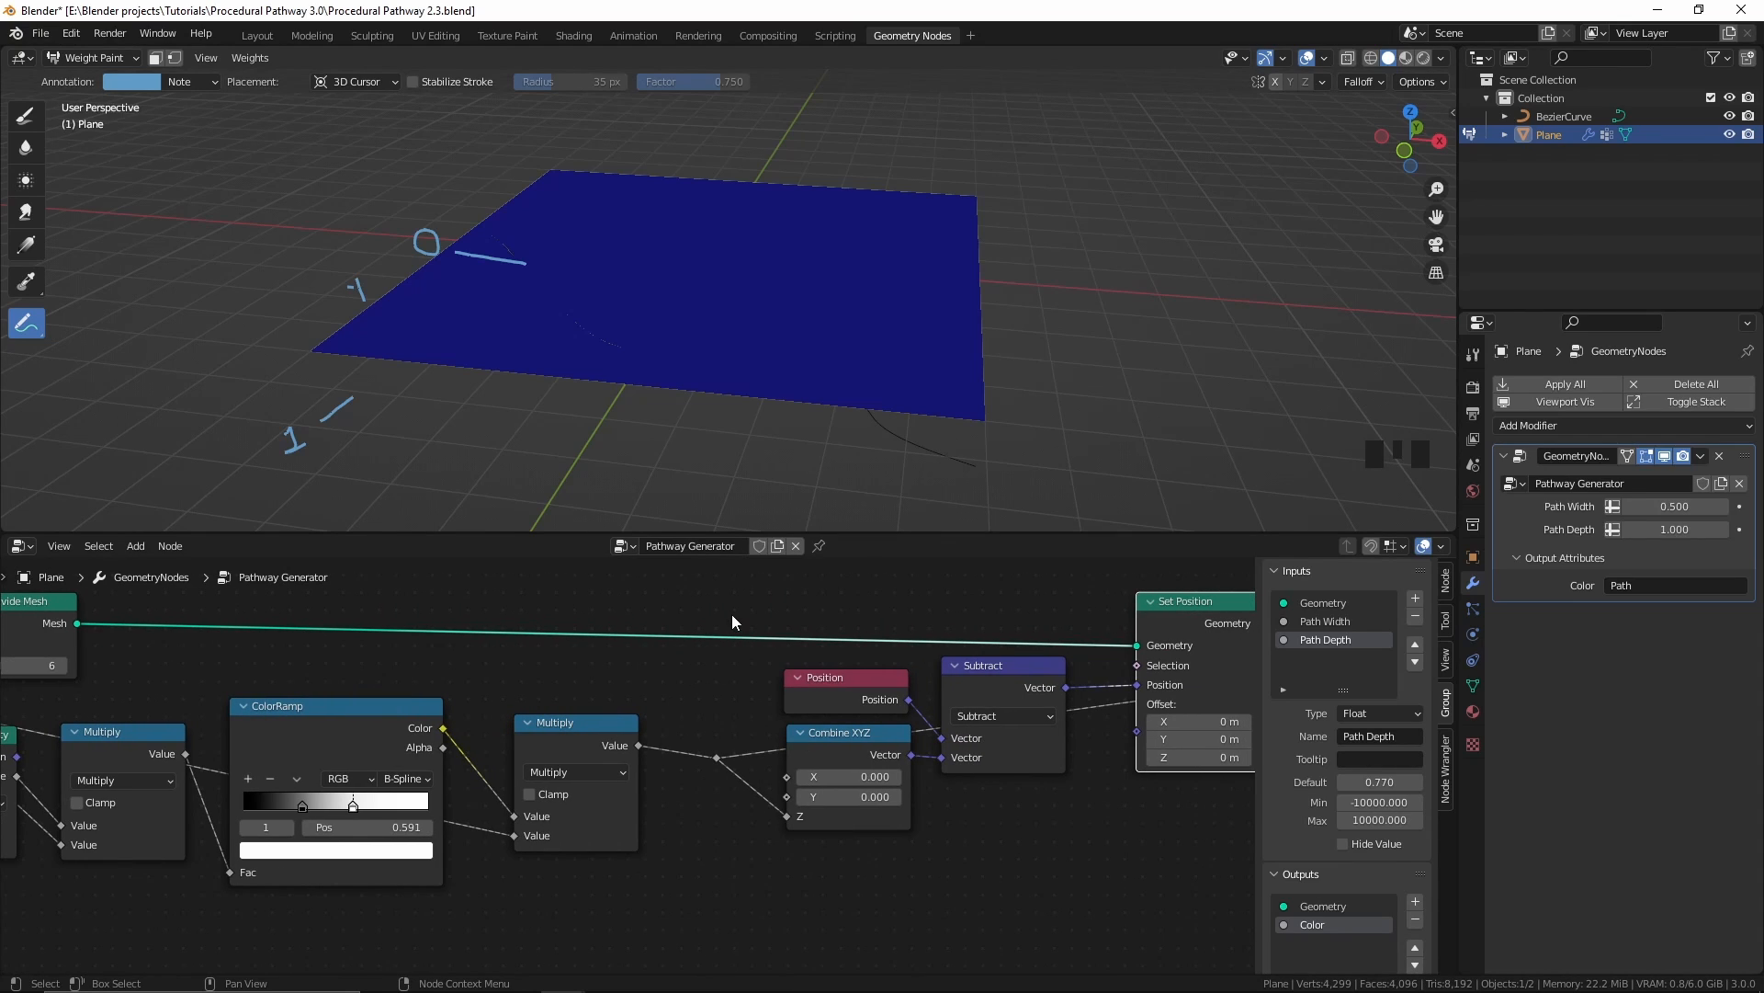
{"action": "left_click", "coordinate": [824, 708]}
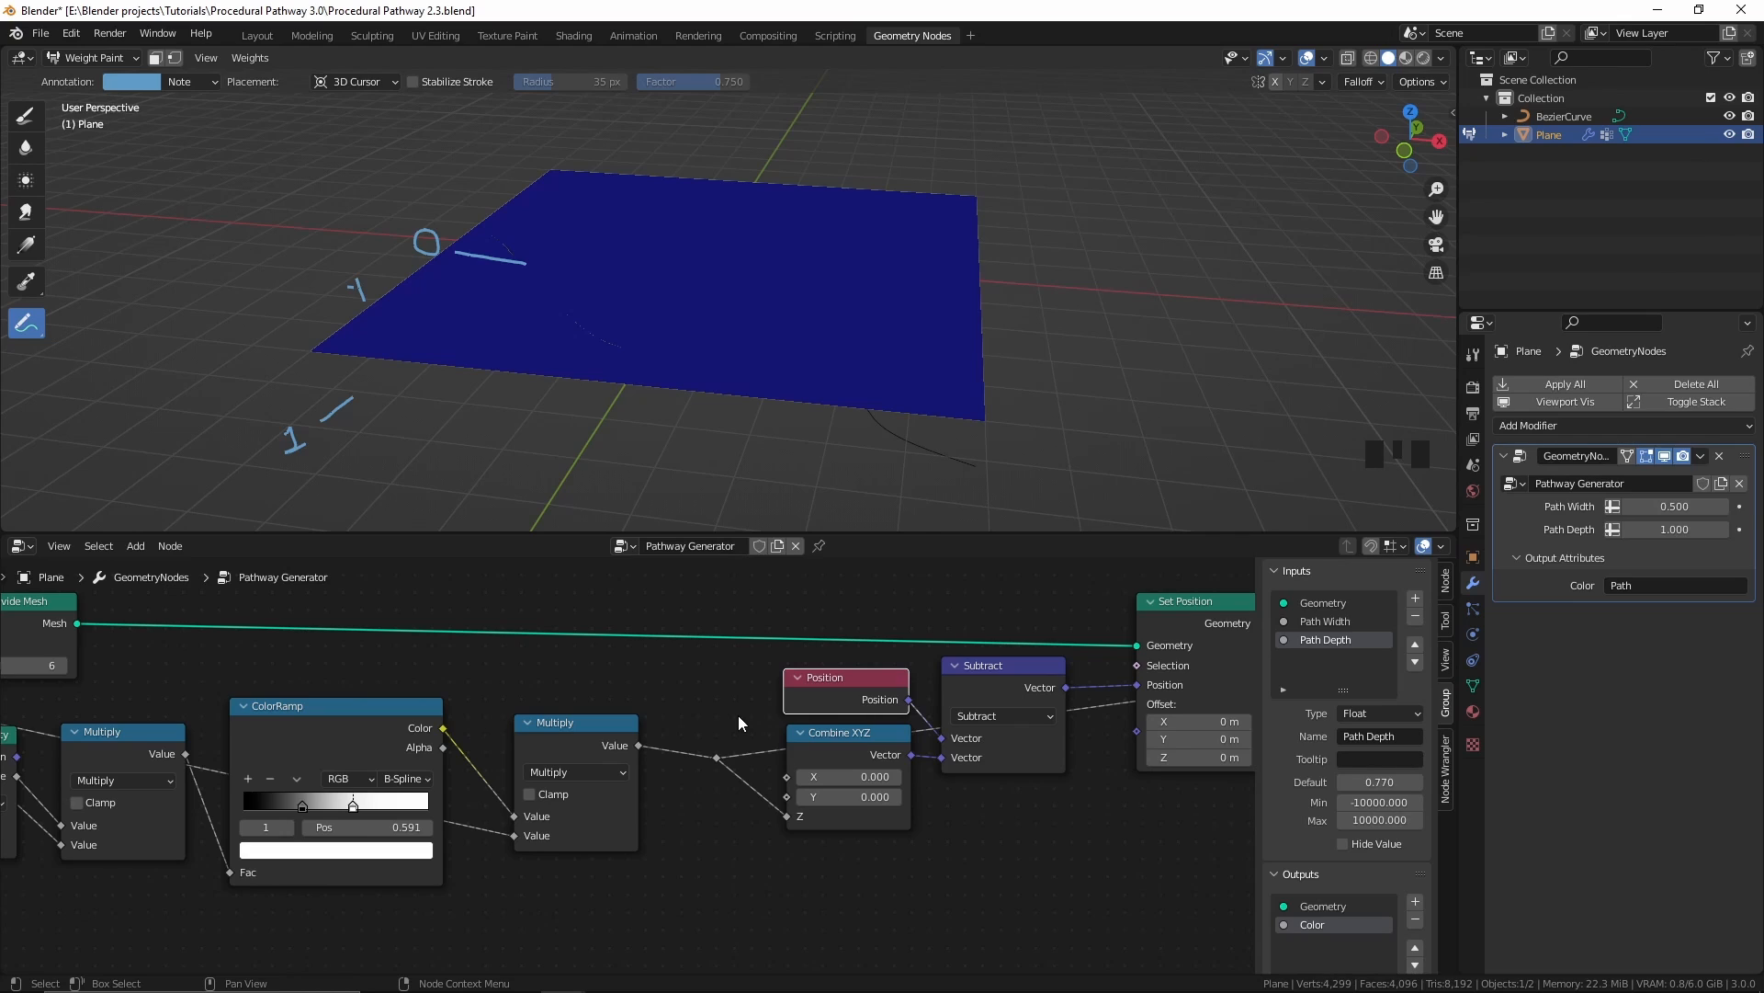
{"action": "scroll", "coordinate": [375, 758], "scroll_direction": "up", "scroll_amount": 1}
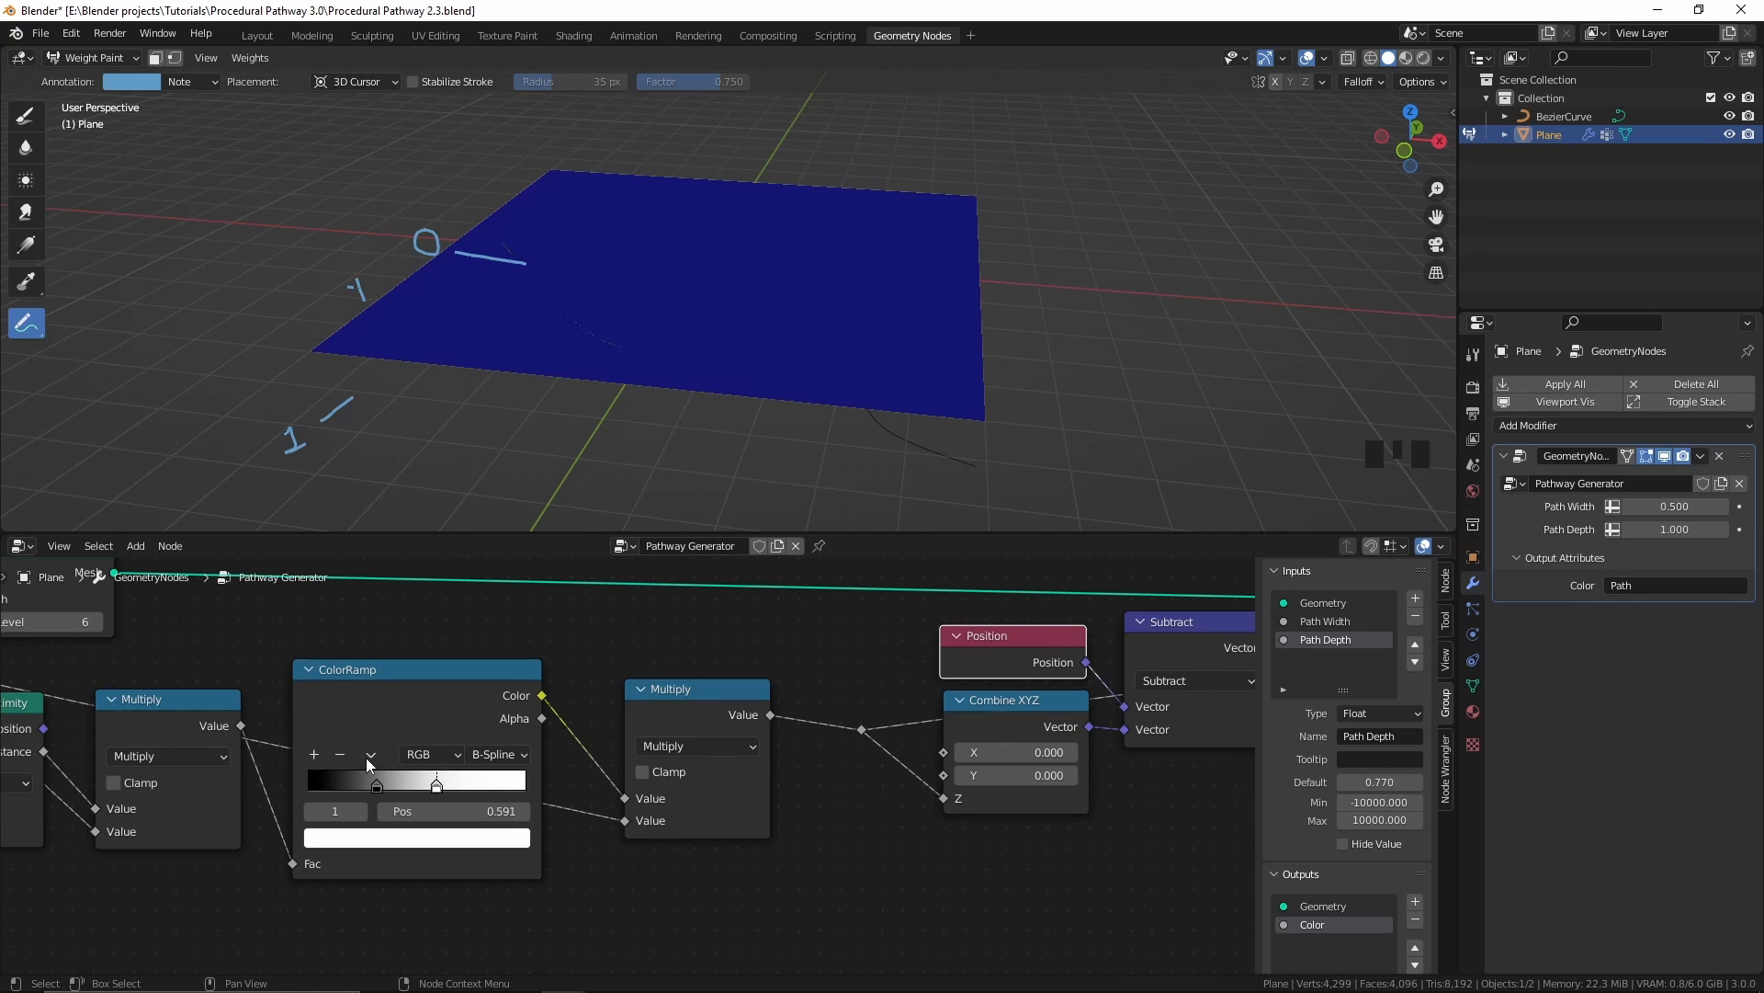
{"action": "left_click", "coordinate": [372, 757]}
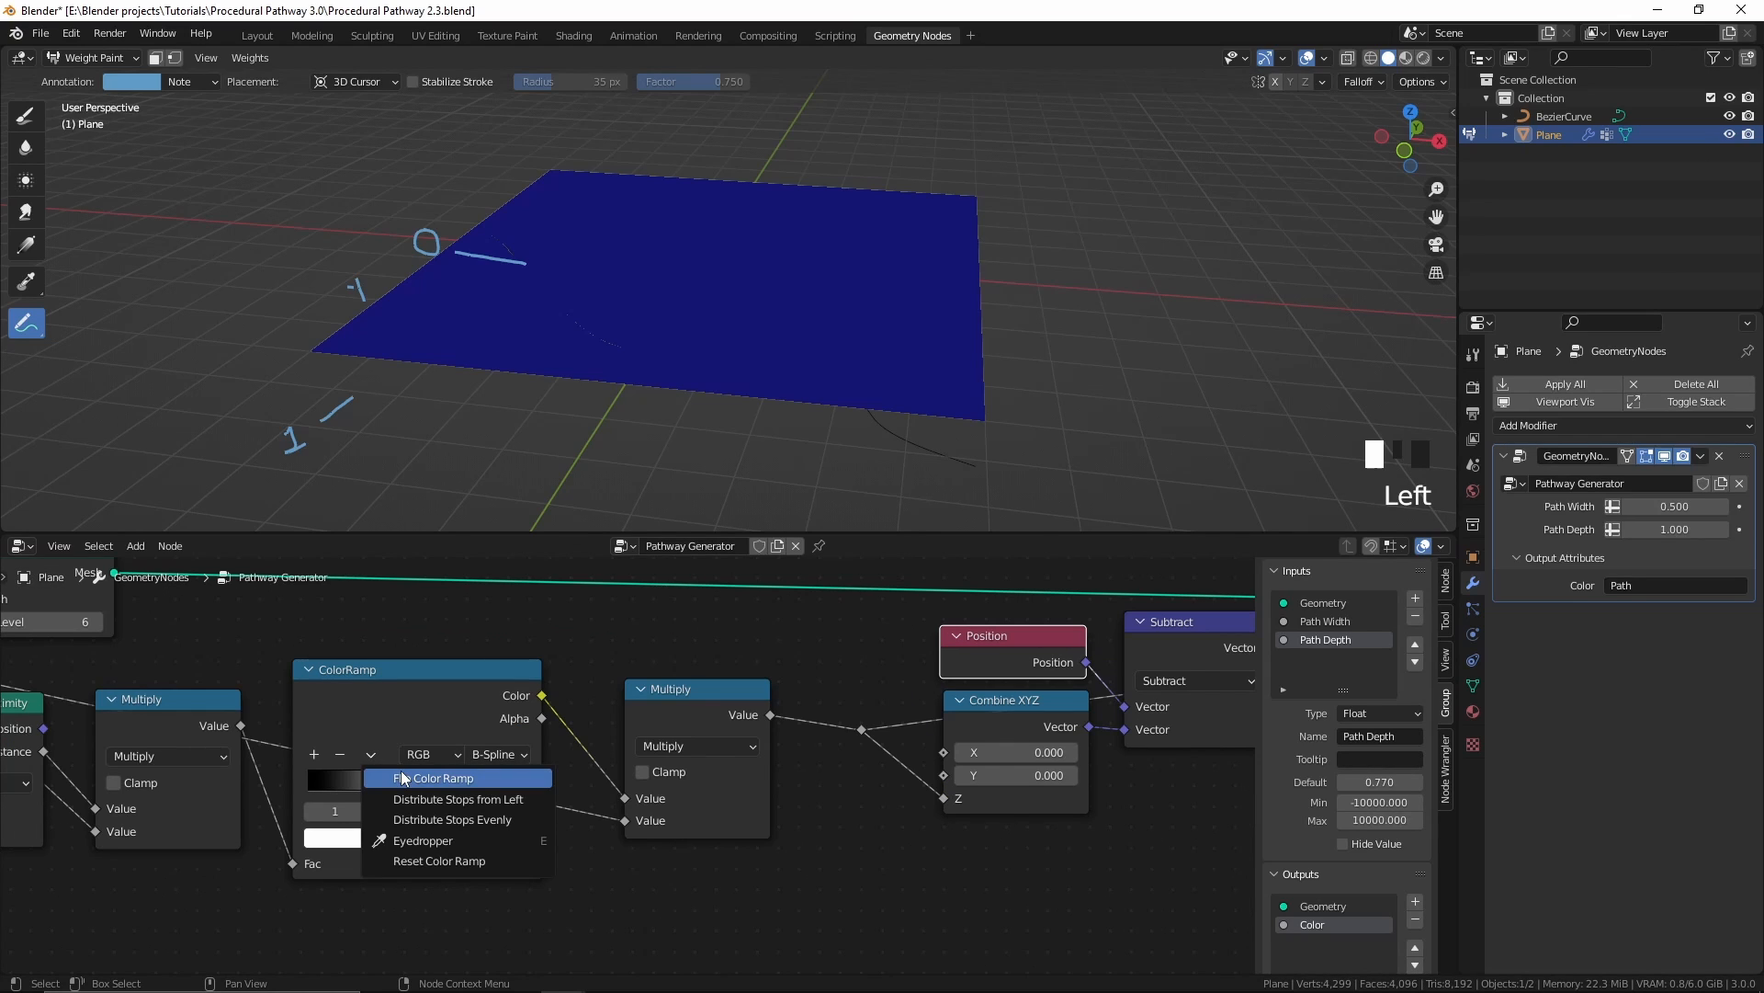
{"action": "left_click", "coordinate": [402, 778]}
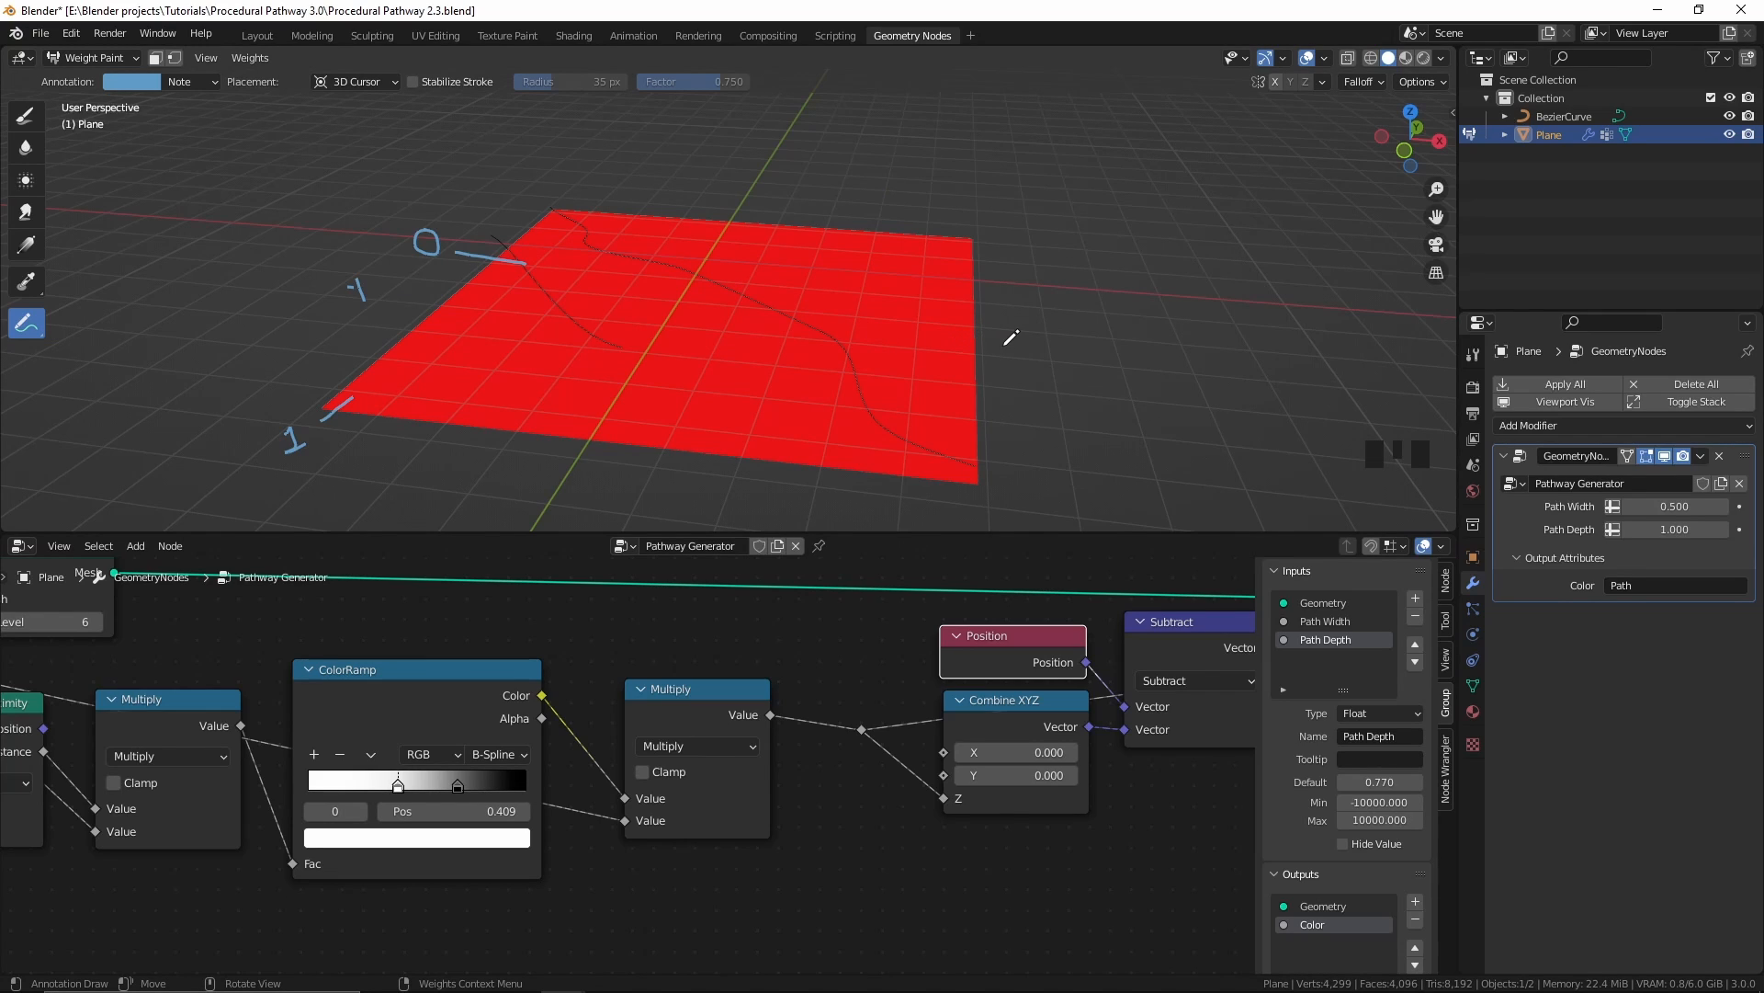
{"action": "middle_click_drag", "start_coordinate": [980, 702], "coordinate": [921, 703]}
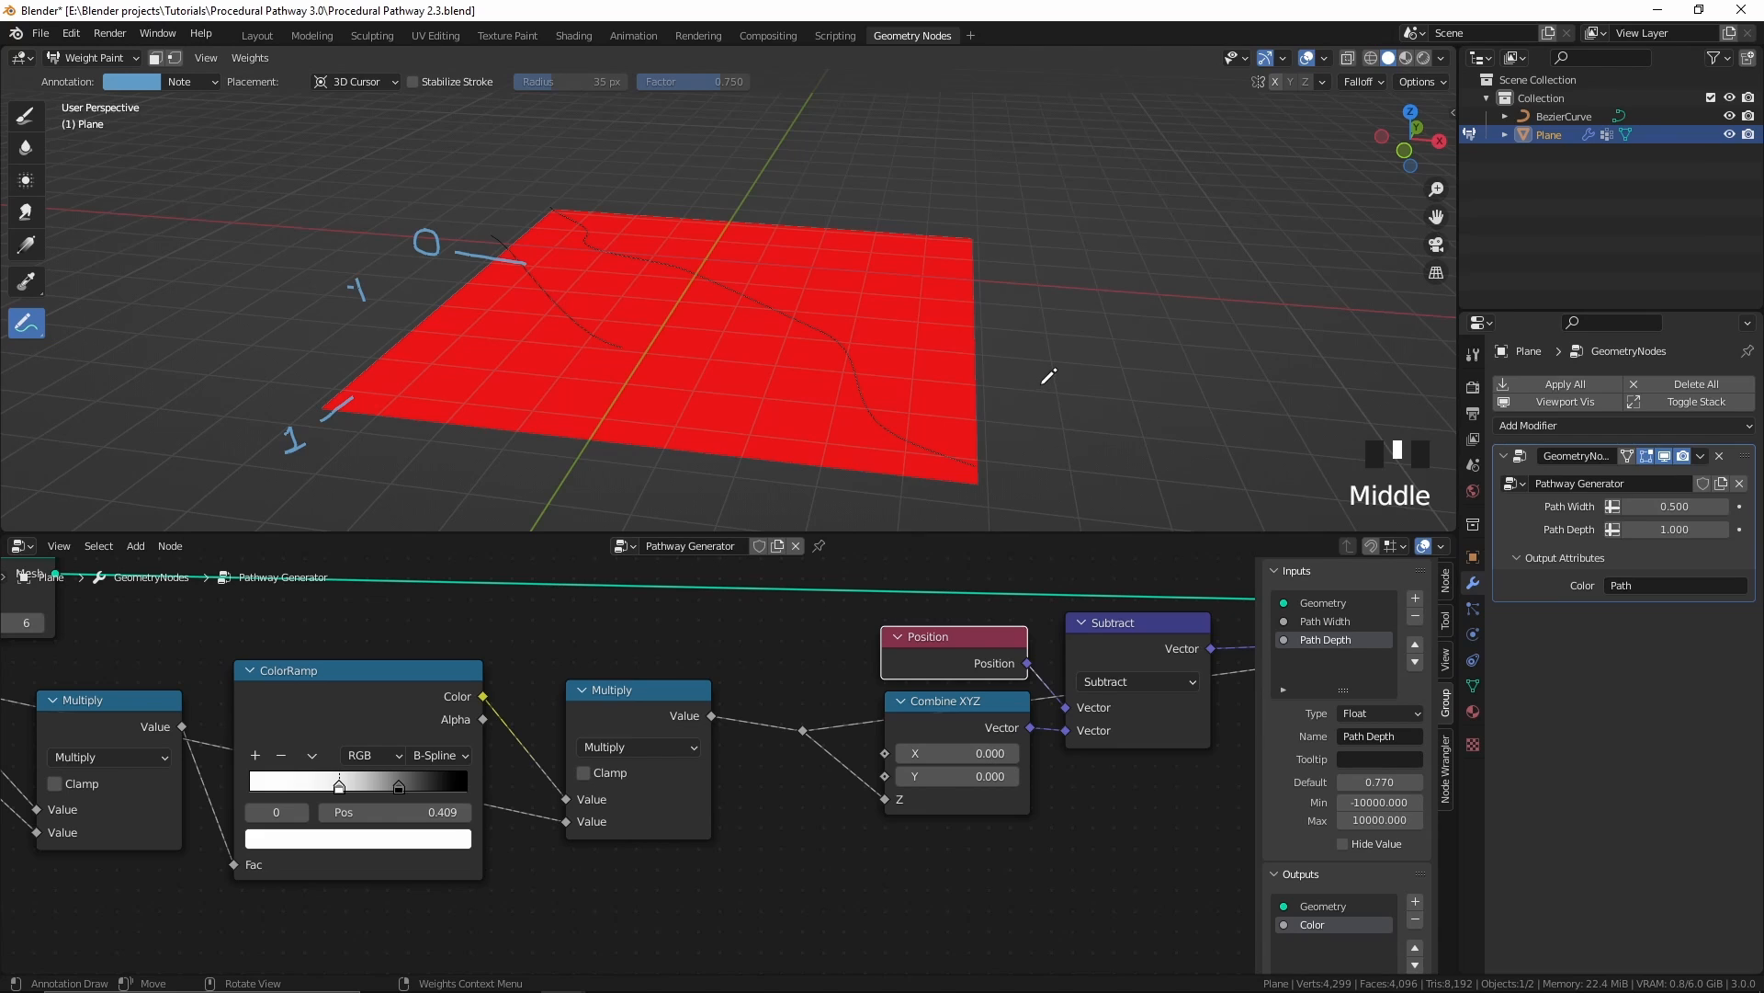
{"action": "key", "text": "KP_1"}
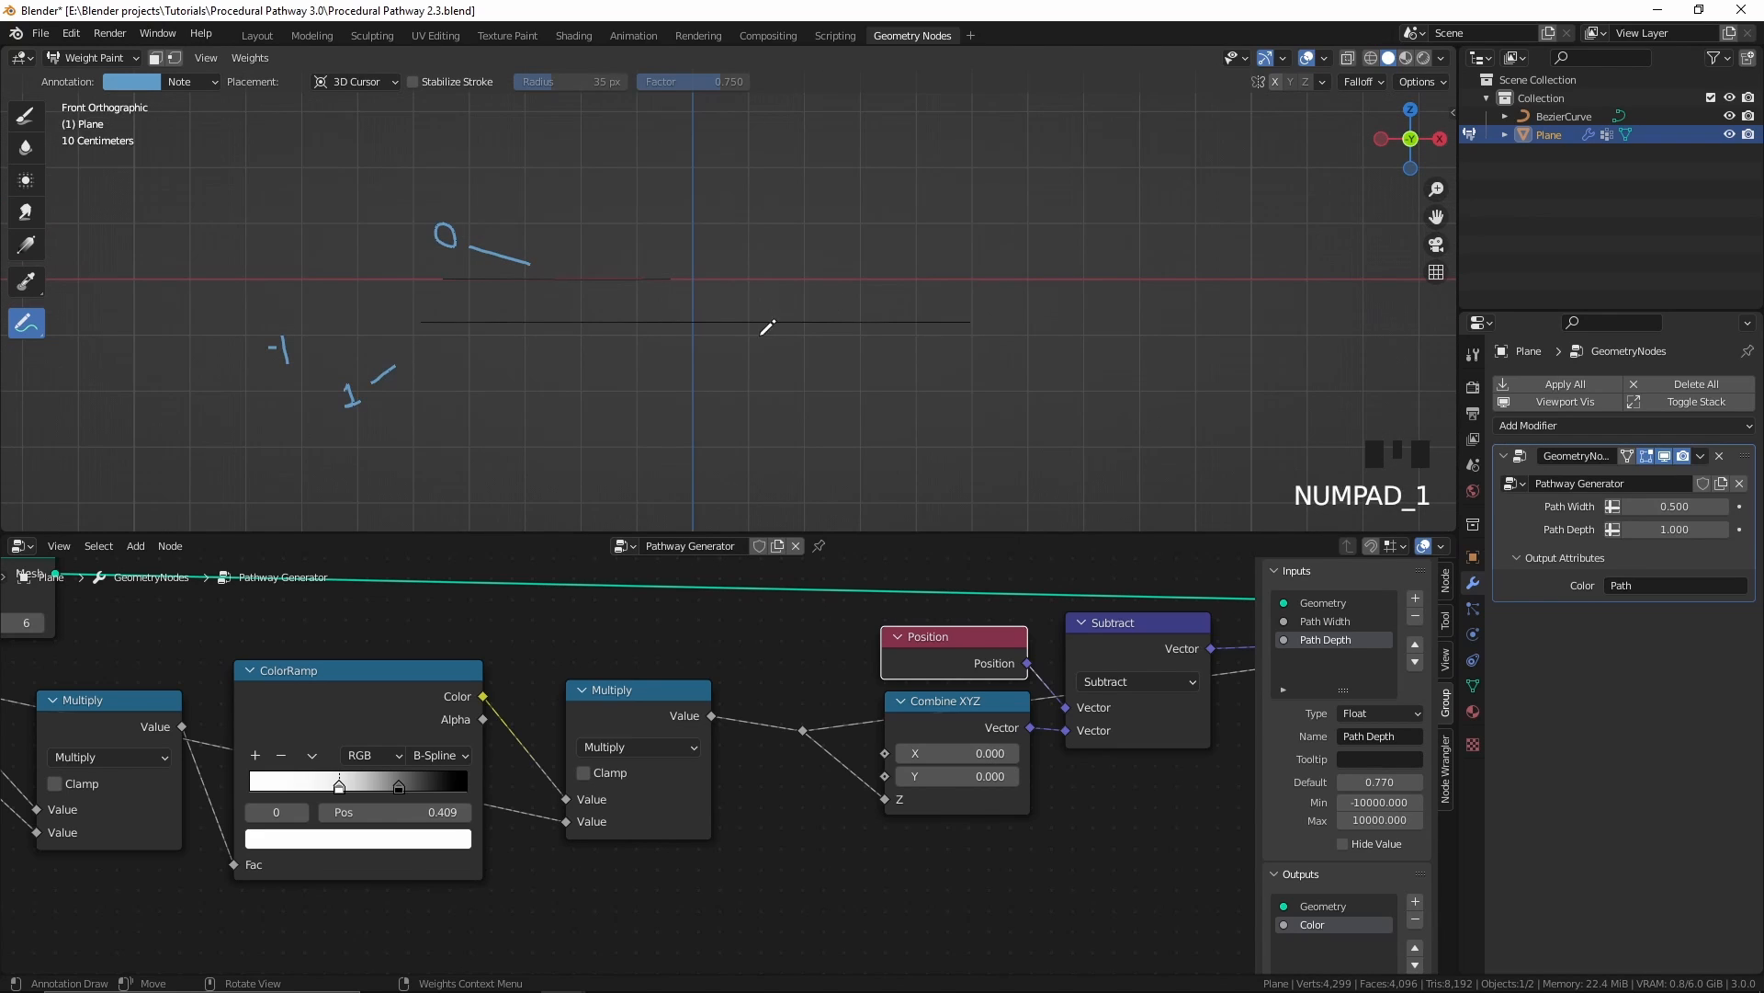
{"action": "middle_click_drag", "start_coordinate": [849, 327], "coordinate": [808, 386]}
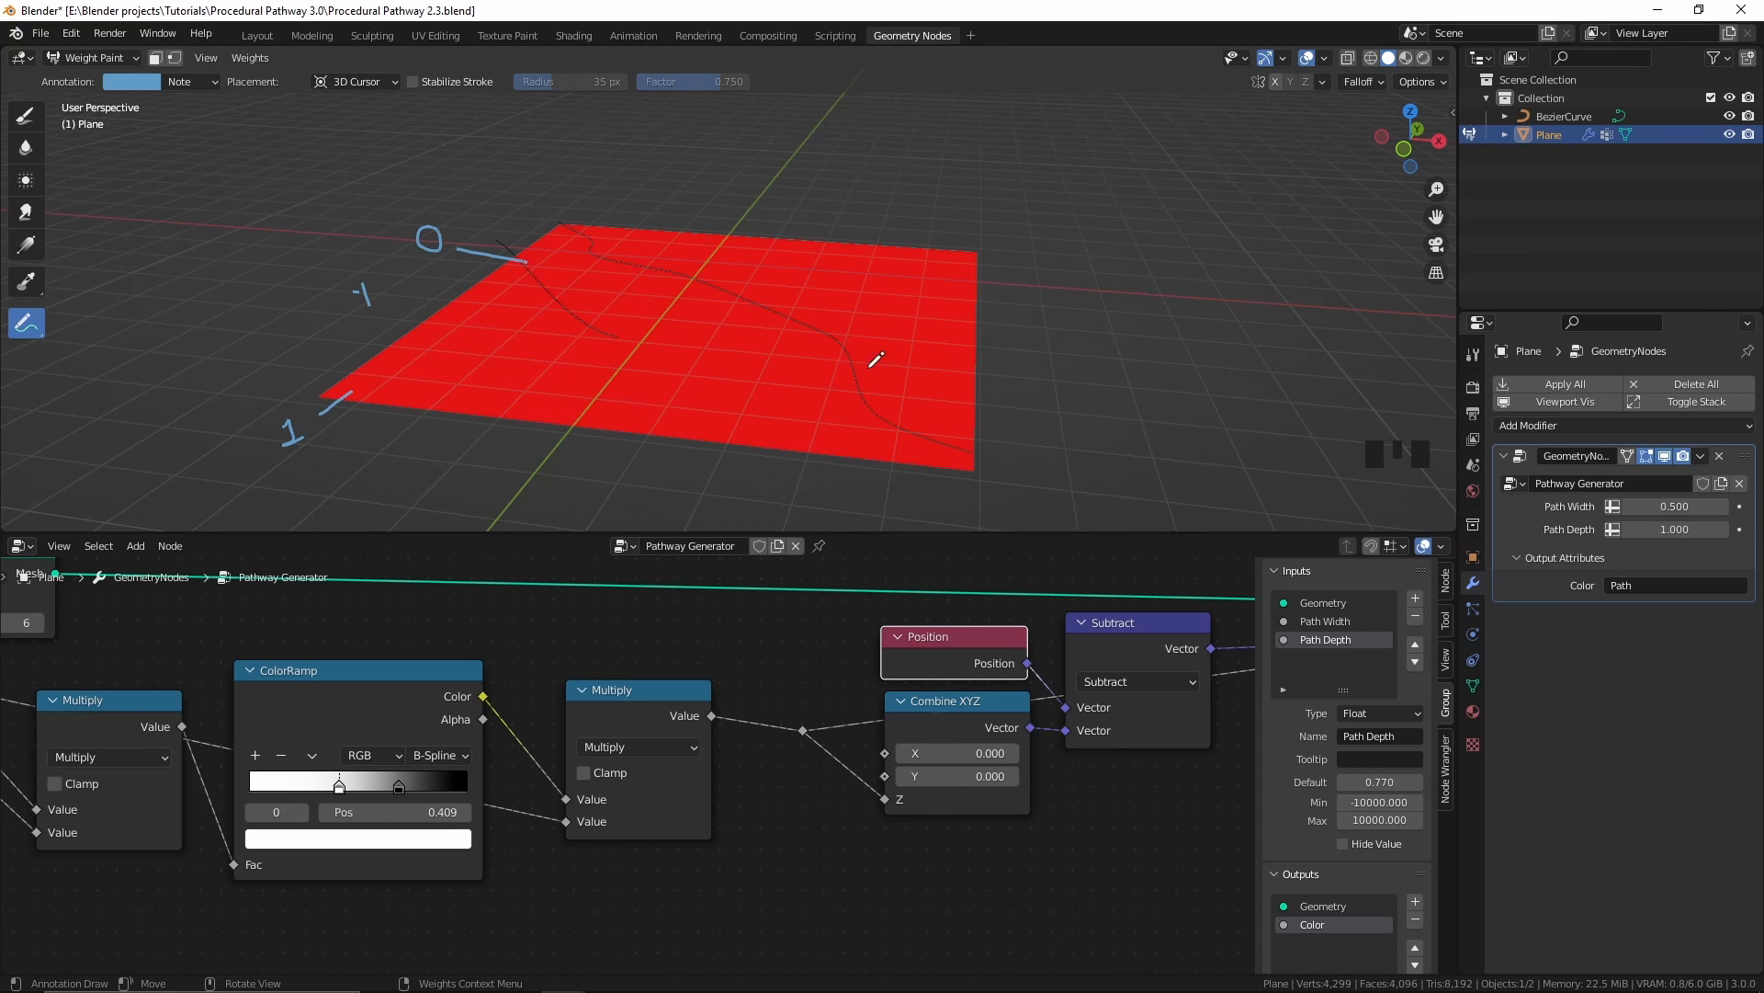
Step: Reconnect Object Info's Geometry output to the Curve input of Curve to Mesh
{"action": "middle_click_drag", "start_coordinate": [342, 733], "coordinate": [532, 765]}
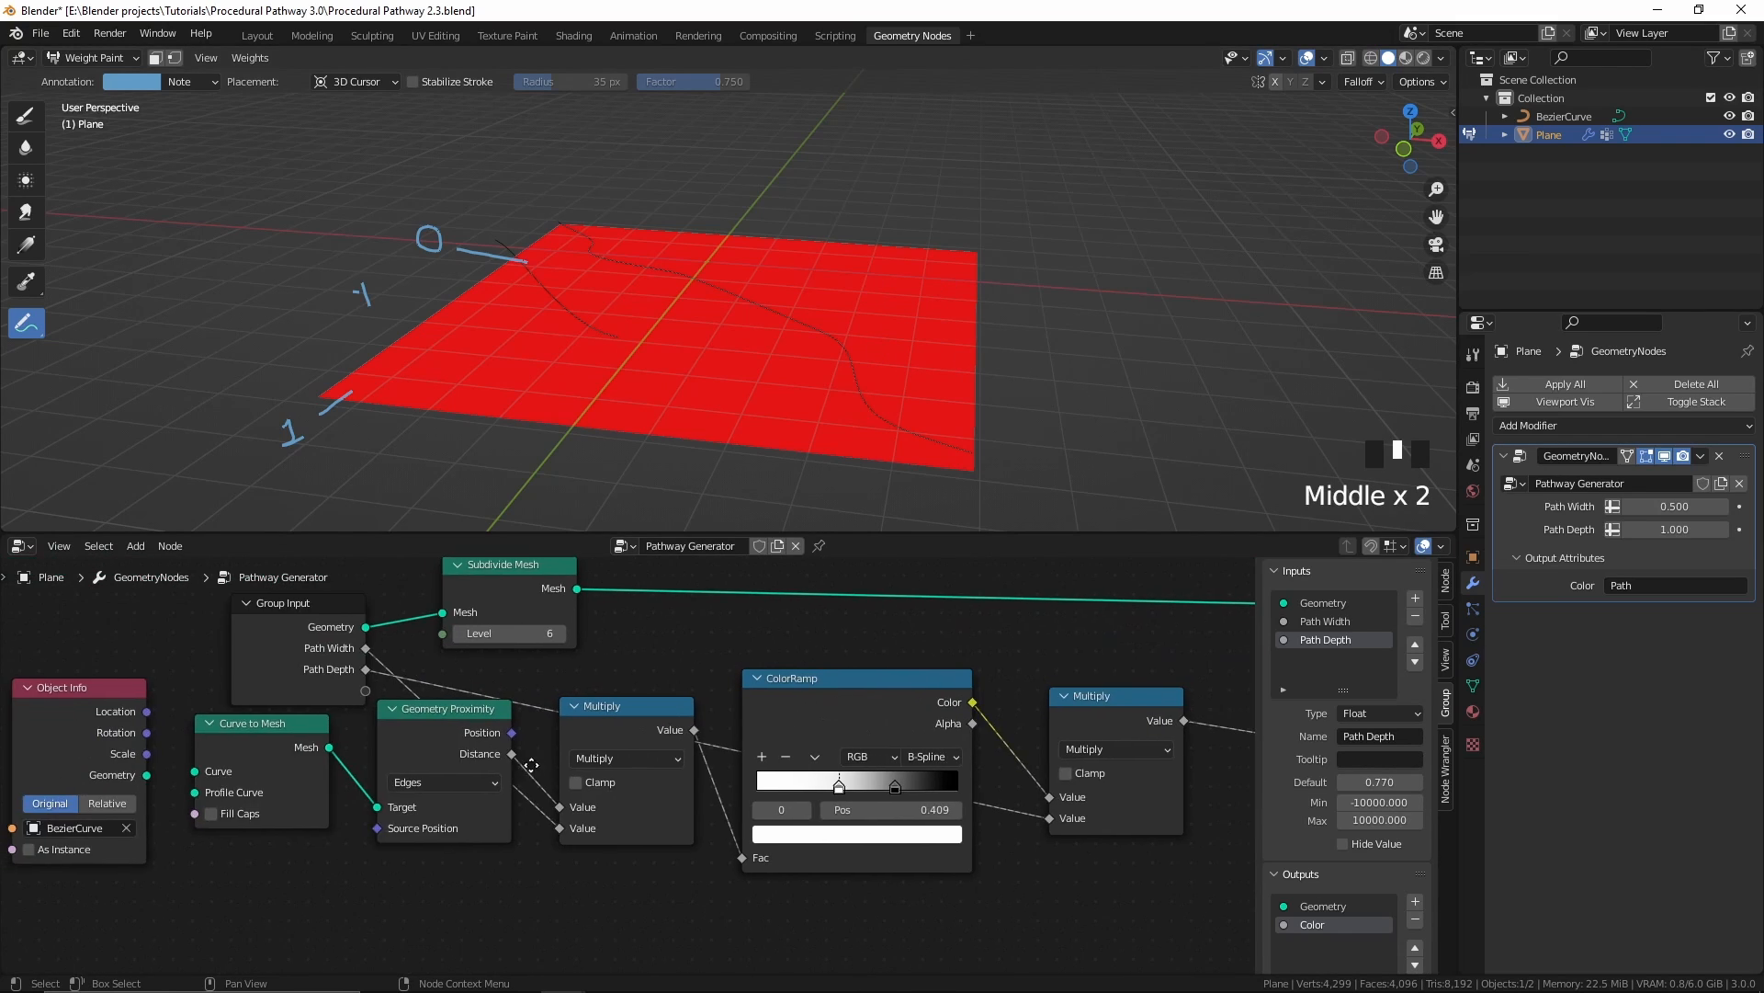
{"action": "left_click_drag", "start_coordinate": [333, 769], "coordinate": [372, 764]}
Step: Flip the ColorRamp gradient to black to white, inspect the raised paths, and flip it back to white to black
{"action": "scroll", "coordinate": [772, 703], "scroll_direction": "down", "scroll_amount": 1}
{"action": "middle_click_drag", "start_coordinate": [975, 753], "coordinate": [369, 763]}
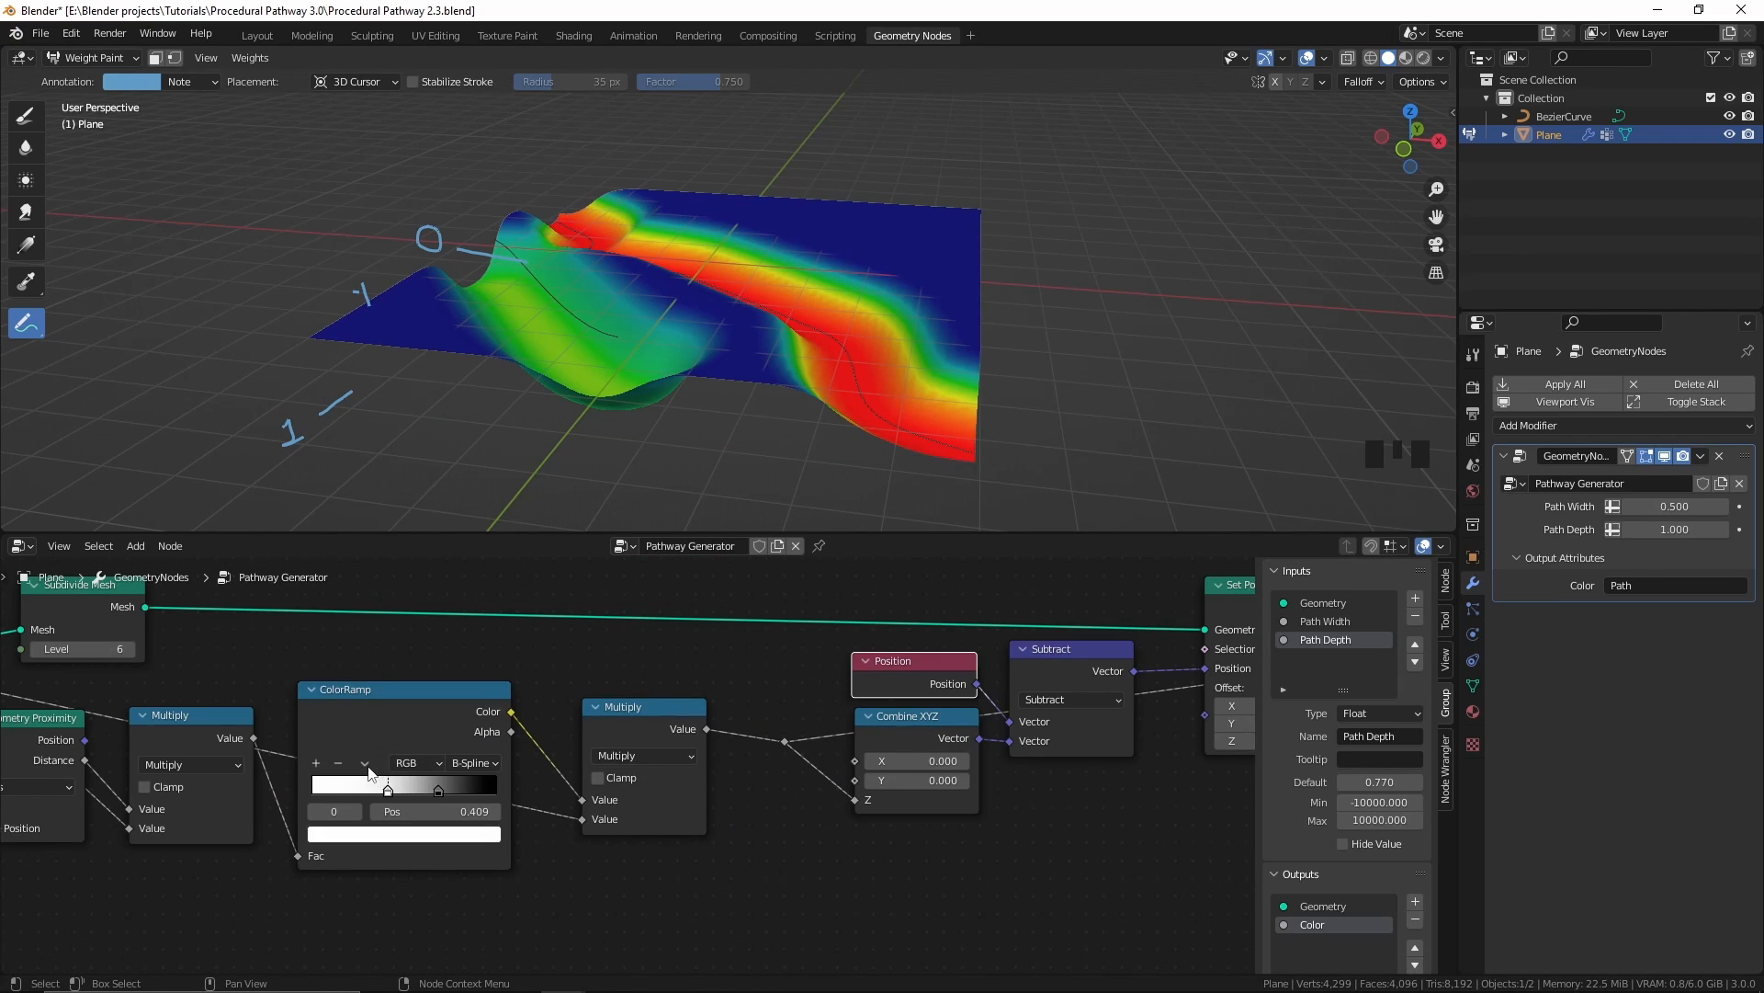
{"action": "left_click", "coordinate": [366, 765]}
{"action": "left_click", "coordinate": [403, 783]}
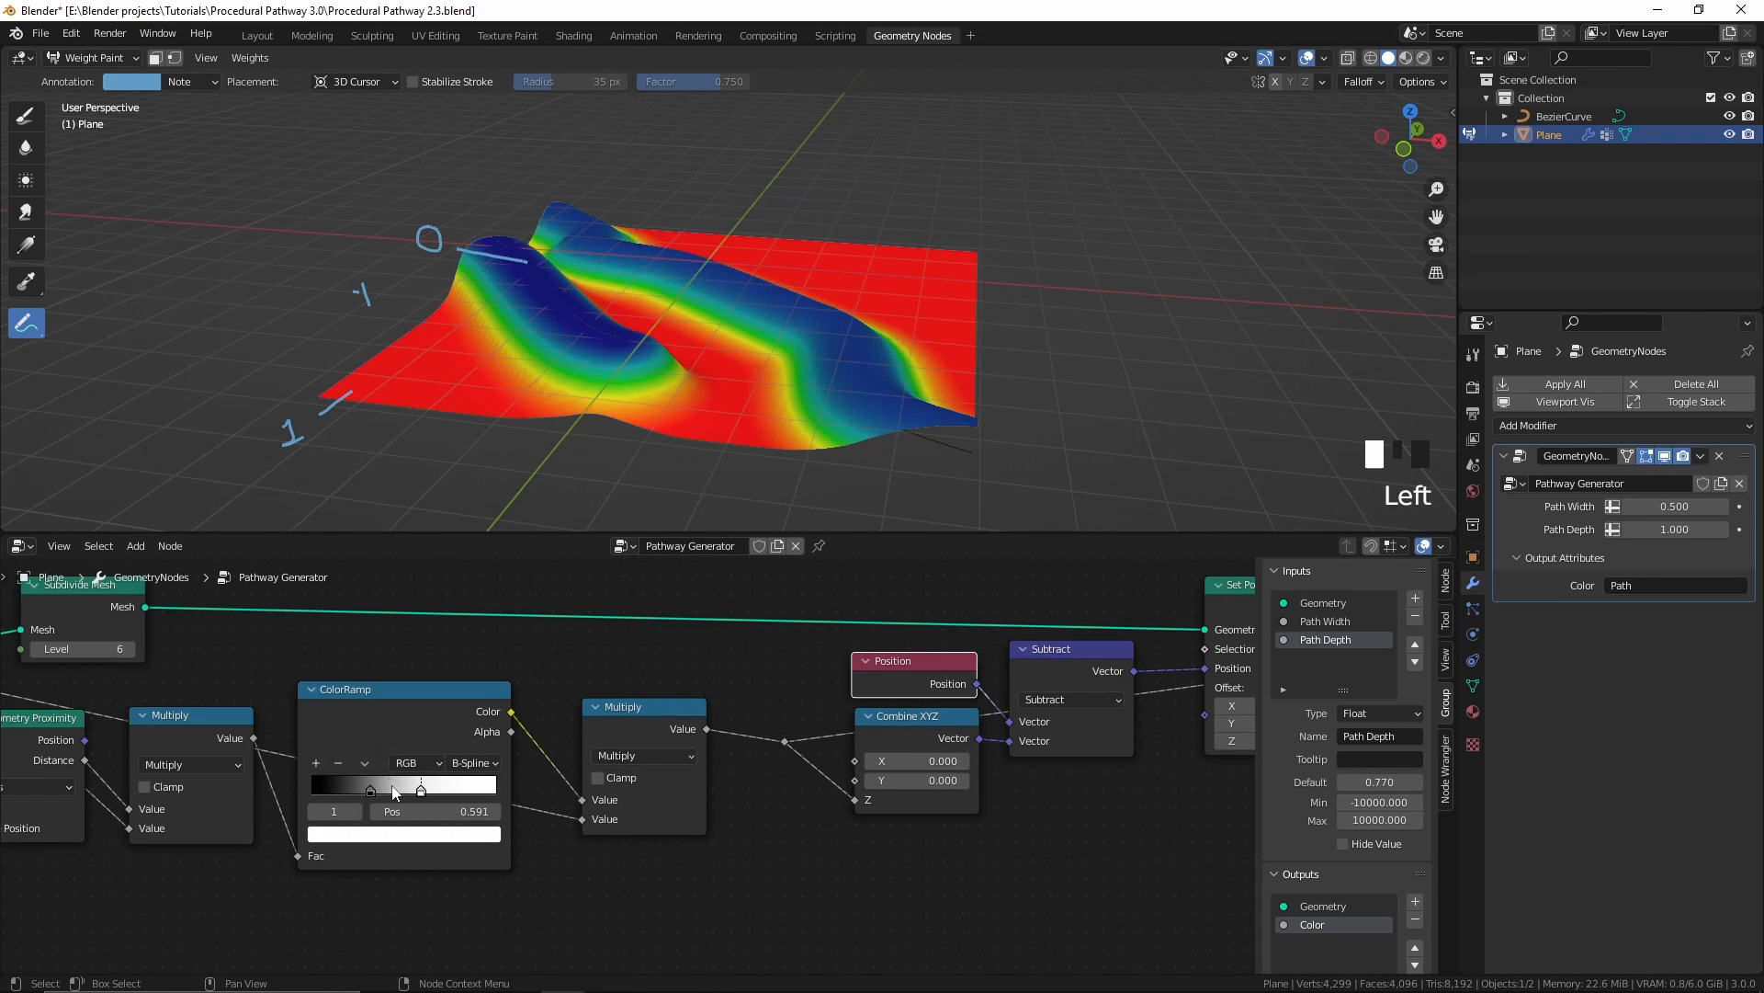
{"action": "middle_click_drag", "start_coordinate": [799, 409], "coordinate": [828, 472]}
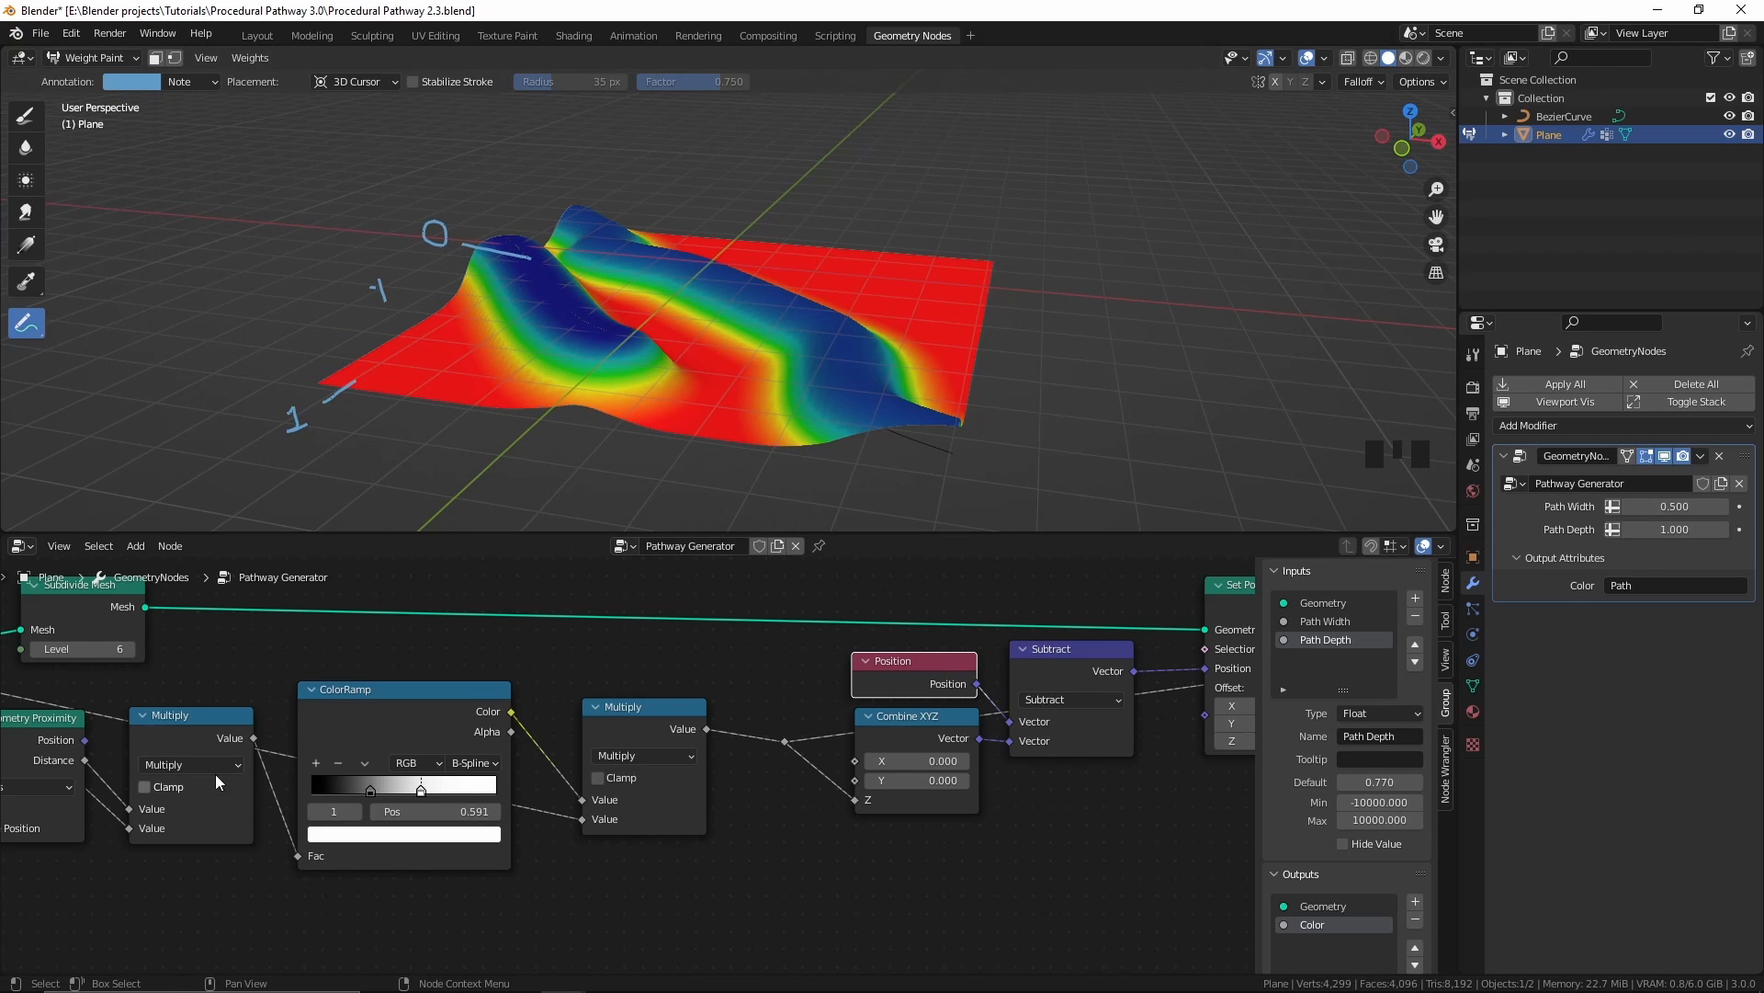
{"action": "left_click", "coordinate": [365, 763]}
{"action": "left_click", "coordinate": [403, 783]}
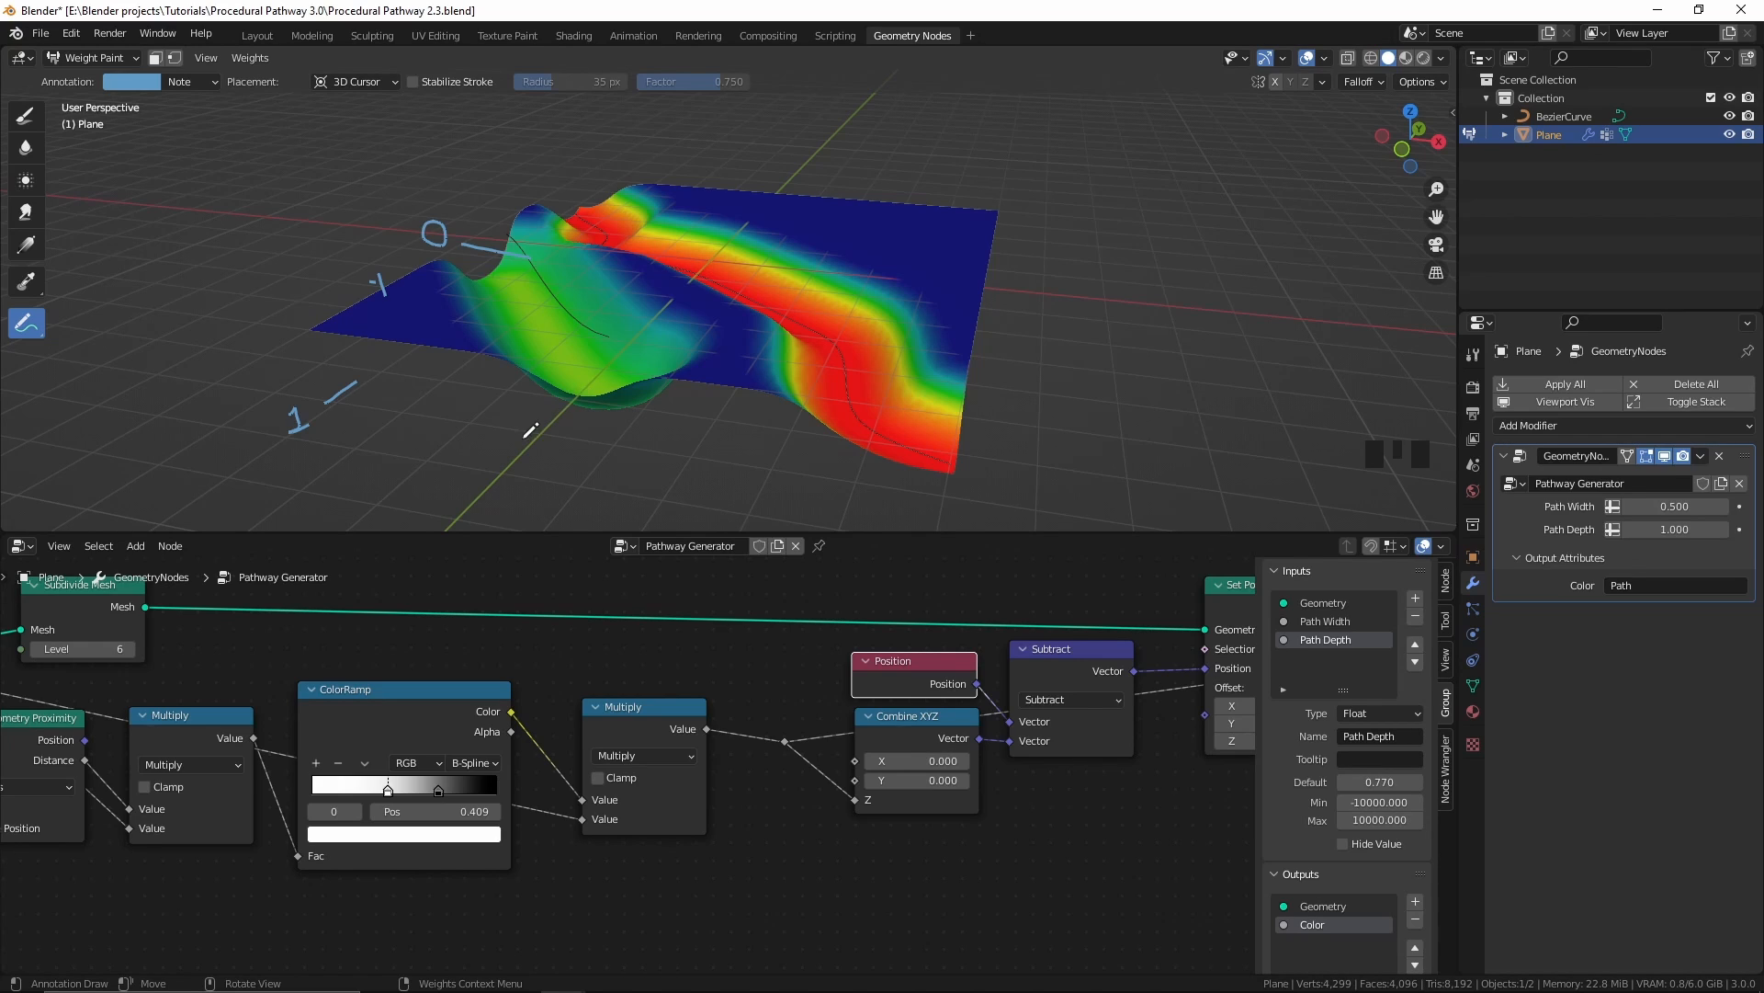
Step: Remove the annotation marks from the viewport
{"action": "key", "text": "n"}
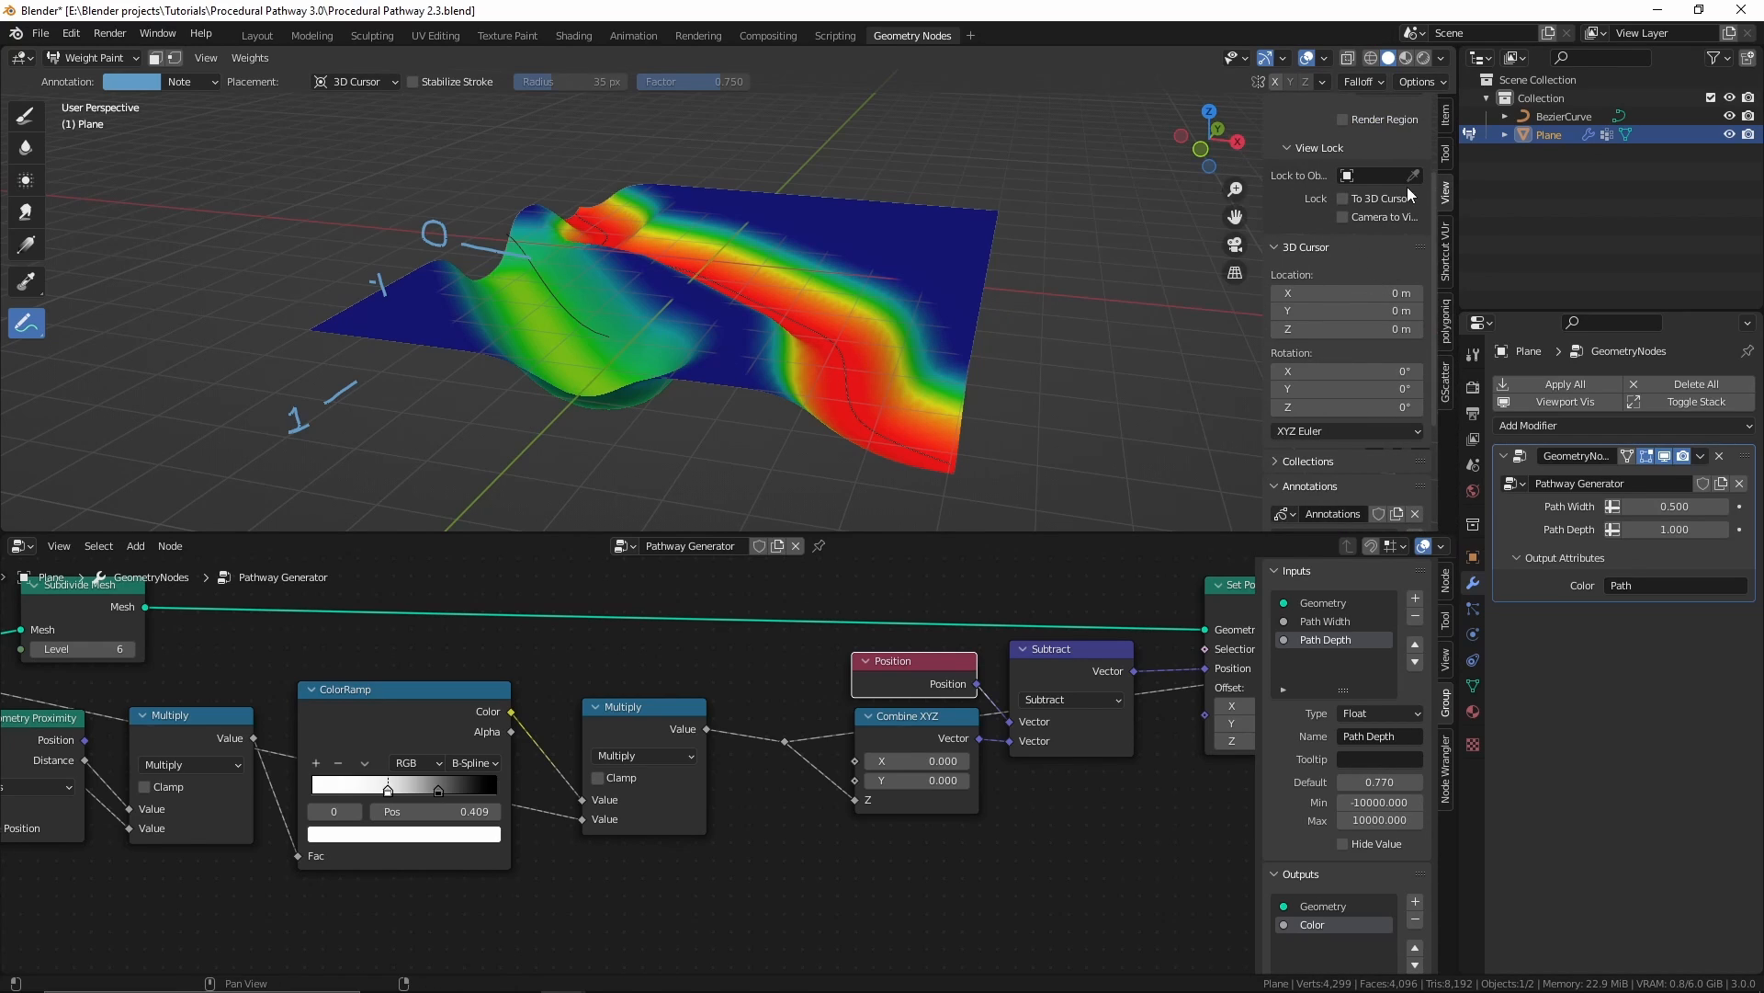
{"action": "scroll", "coordinate": [1345, 386], "scroll_direction": "down", "scroll_amount": 3}
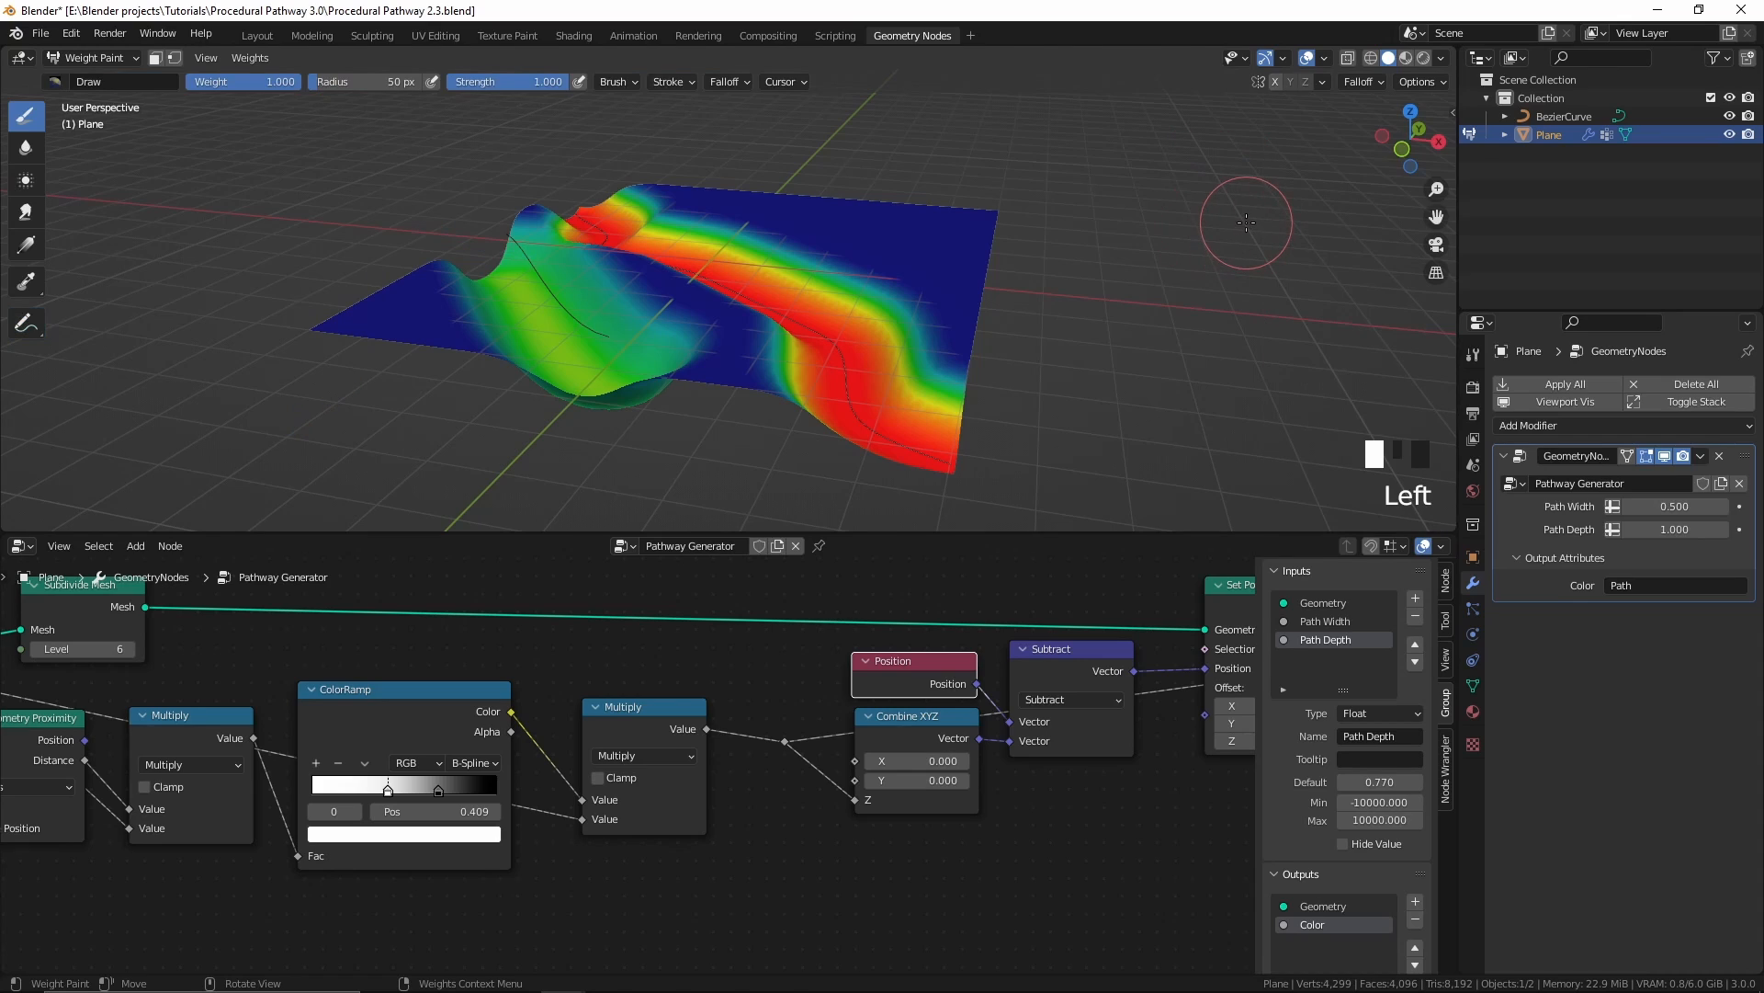
Step: Switch the plane to Object Mode and save the file as the incremental version Procedural Pathway 2.4.blend
{"action": "key", "text": "ctrl+Tab"}
{"action": "left_click", "coordinate": [1038, 212]}
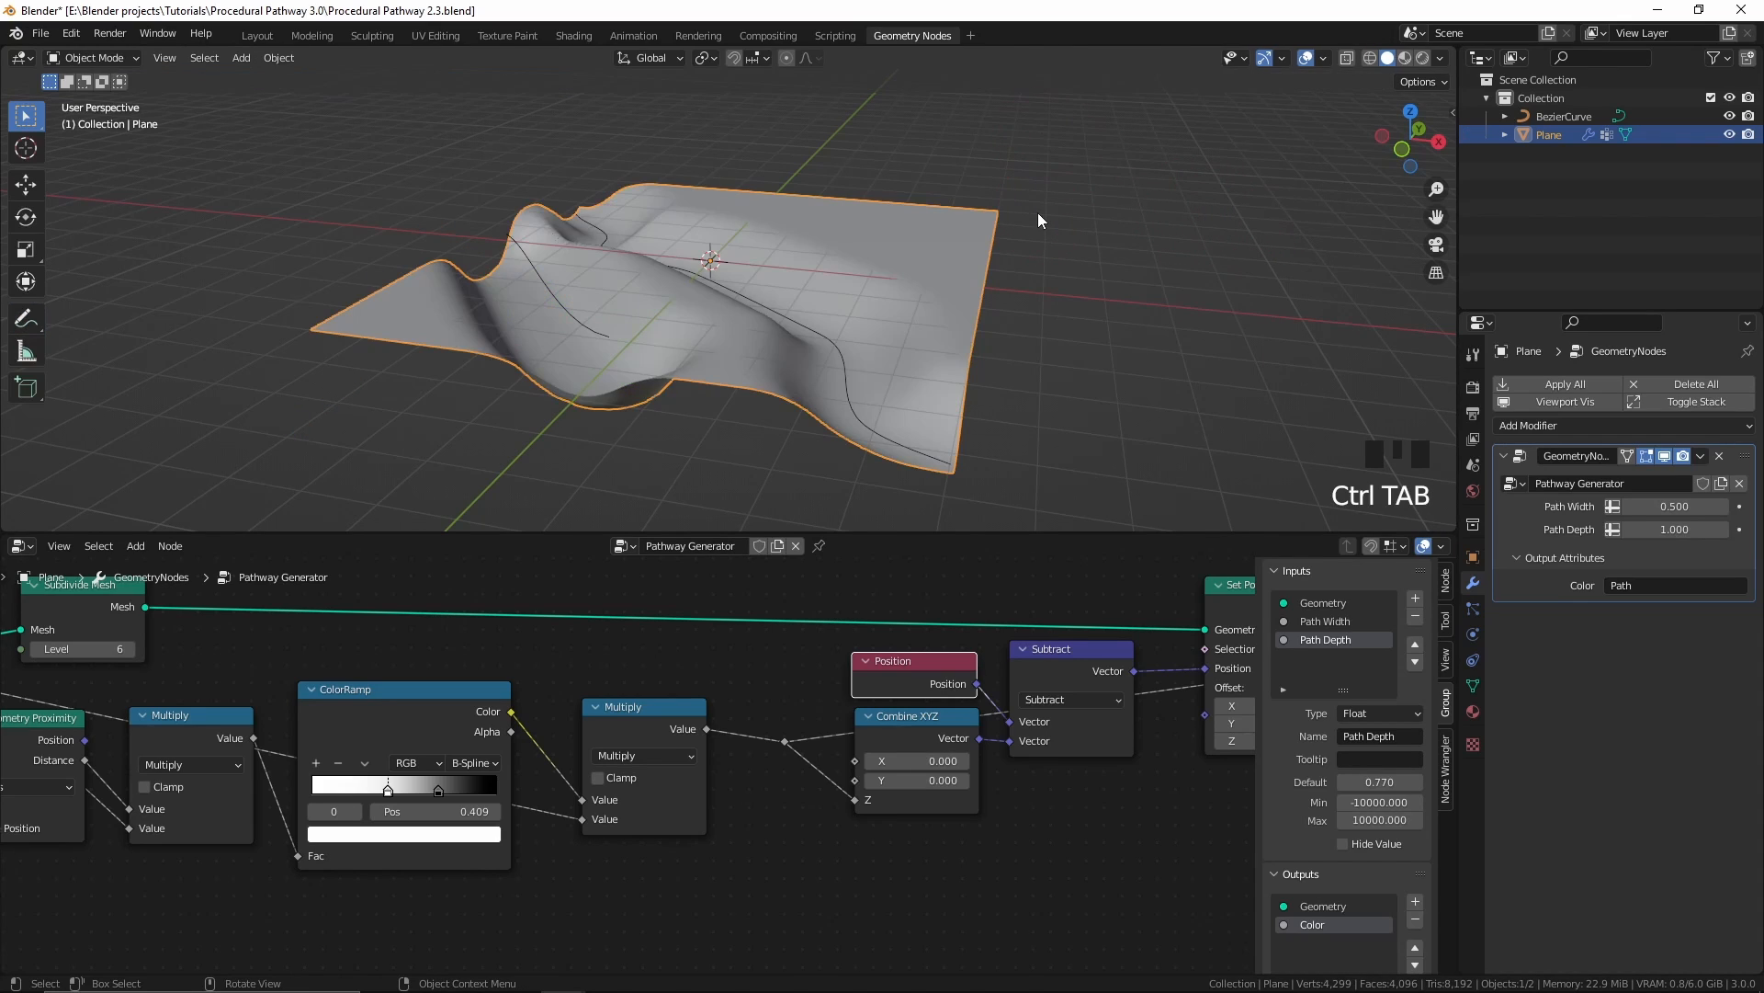
{"action": "key", "text": "ctrl+alt+s"}
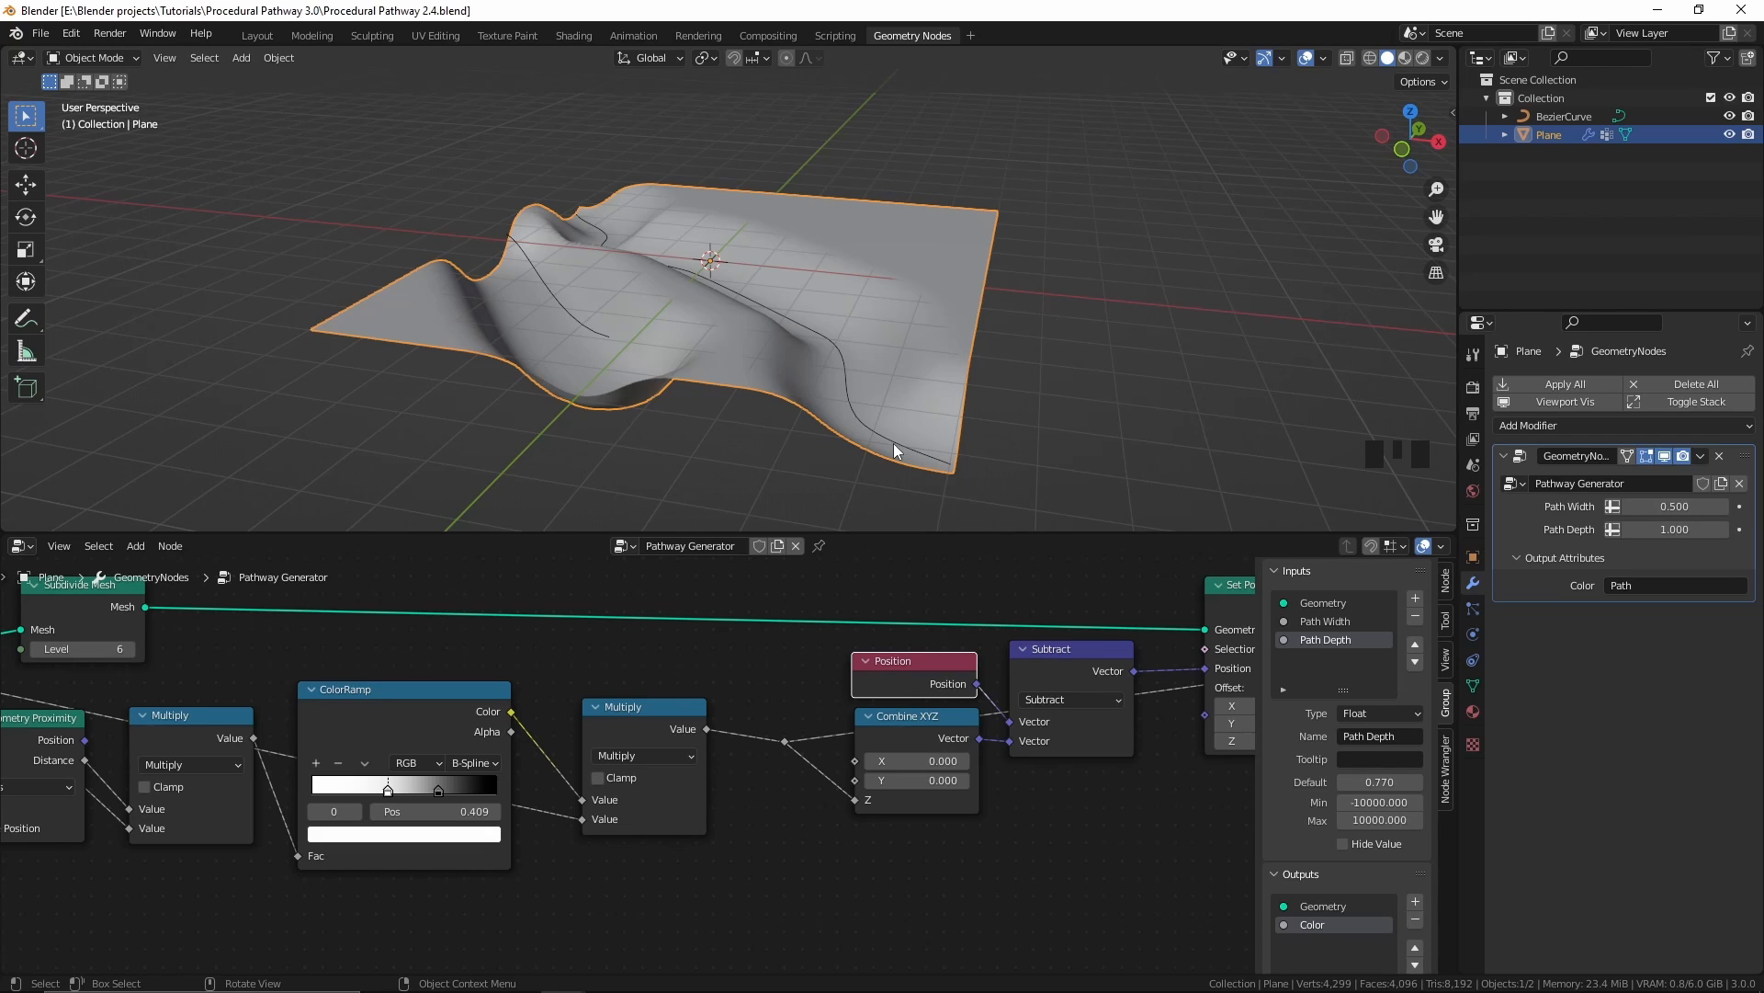
Step: Delete all control points of BezierCurve in Edit Mode, leaving the curve object empty
{"action": "left_click", "coordinate": [894, 445]}
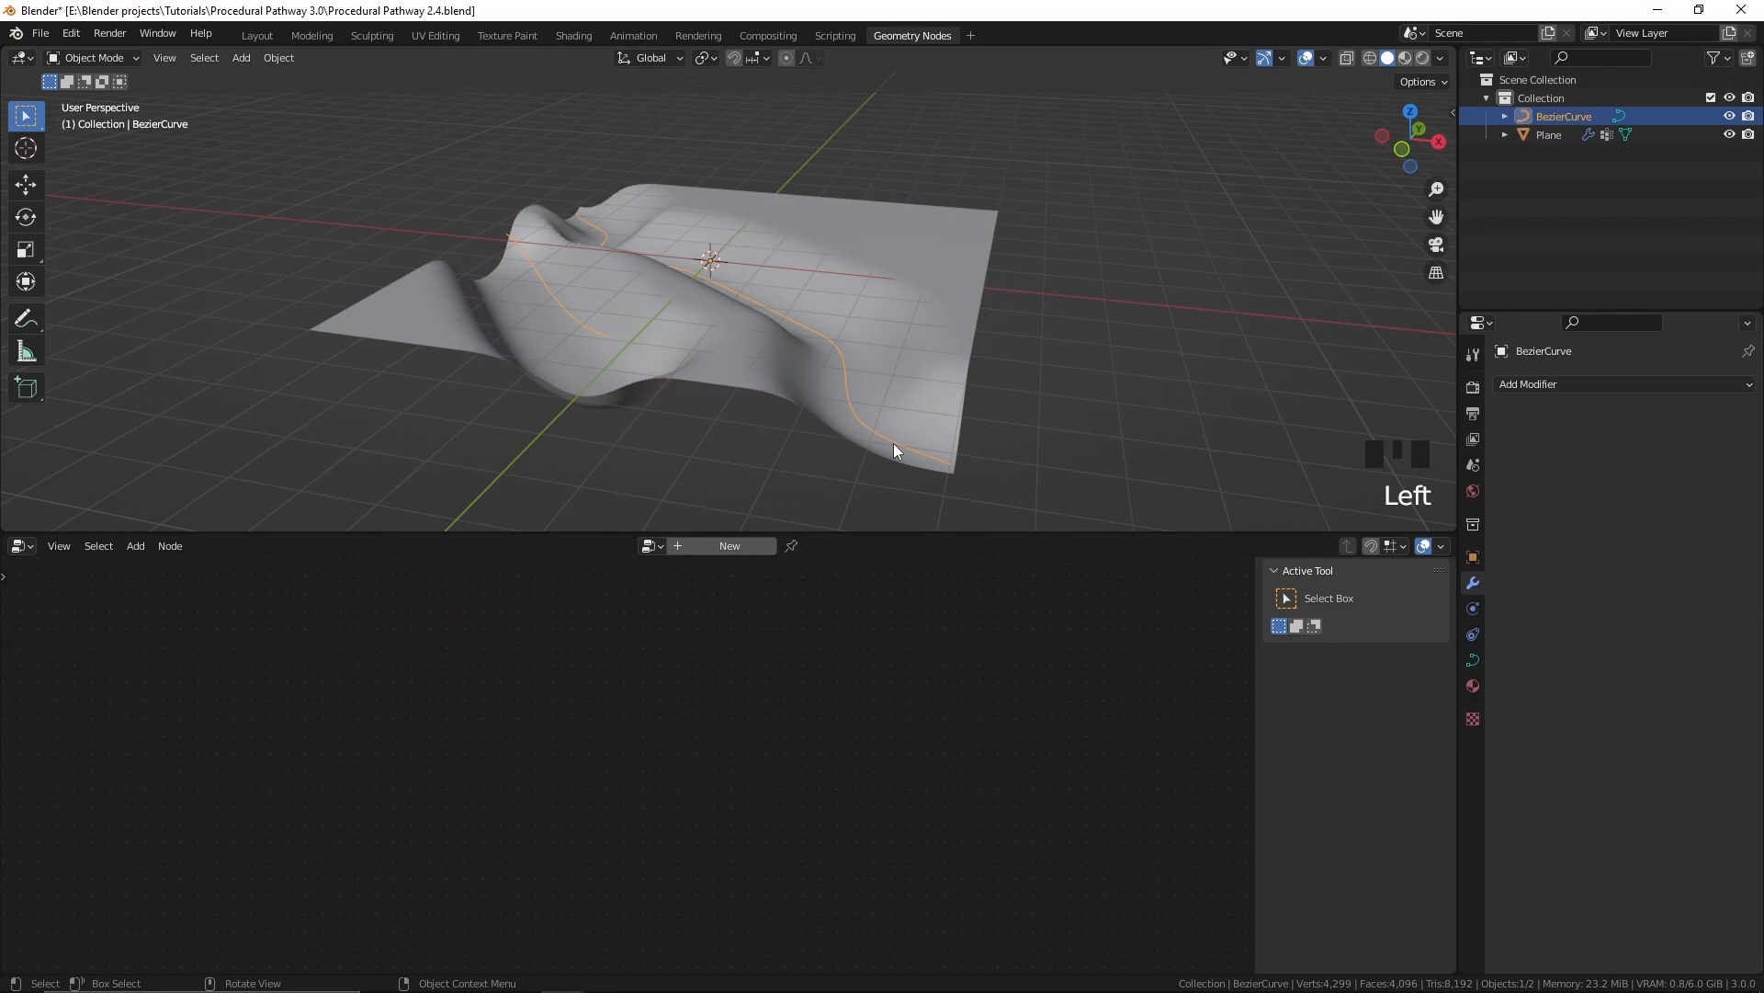
{"action": "key", "text": "Tab"}
{"action": "middle_click_drag", "start_coordinate": [715, 285], "coordinate": [708, 305]}
{"action": "key", "text": "a"}
{"action": "key", "text": "x"}
{"action": "left_click", "coordinate": [1178, 204]}
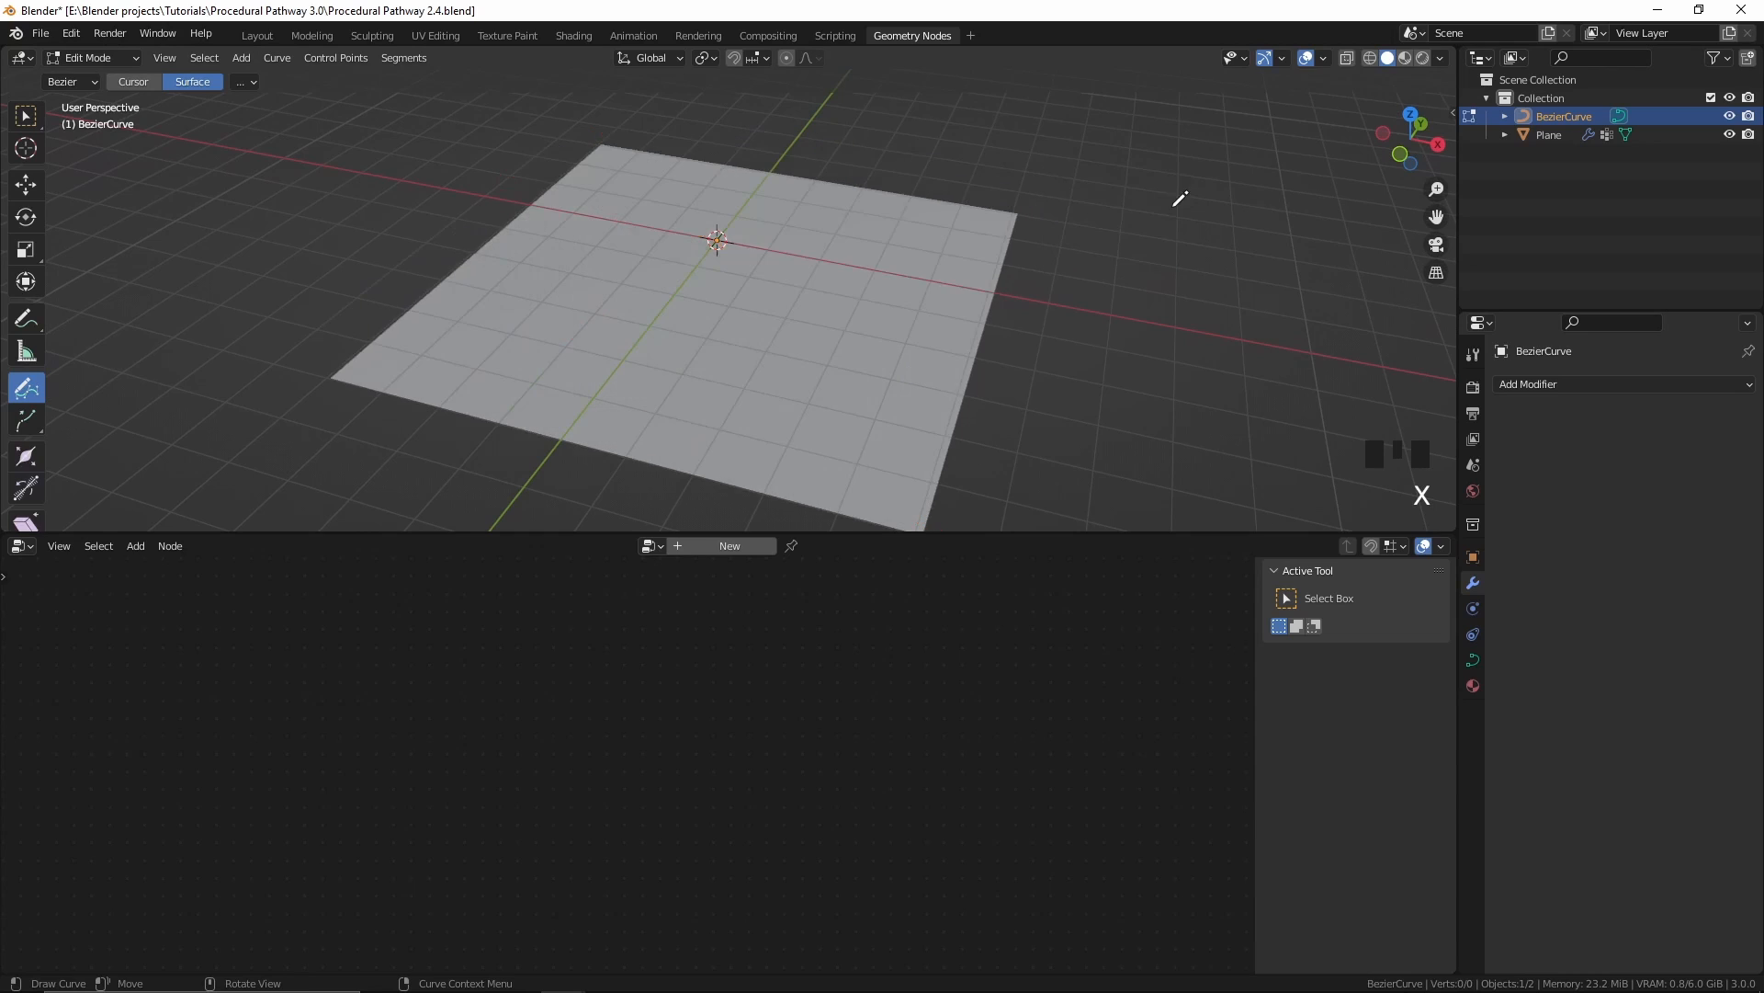
Step: Add a Bezier spline inside BezierCurve and scale it to 0 at the plane's centre
{"action": "scroll", "coordinate": [808, 173], "scroll_direction": "down", "scroll_amount": 2}
{"action": "middle_click_drag", "start_coordinate": [808, 174], "coordinate": [808, 150]}
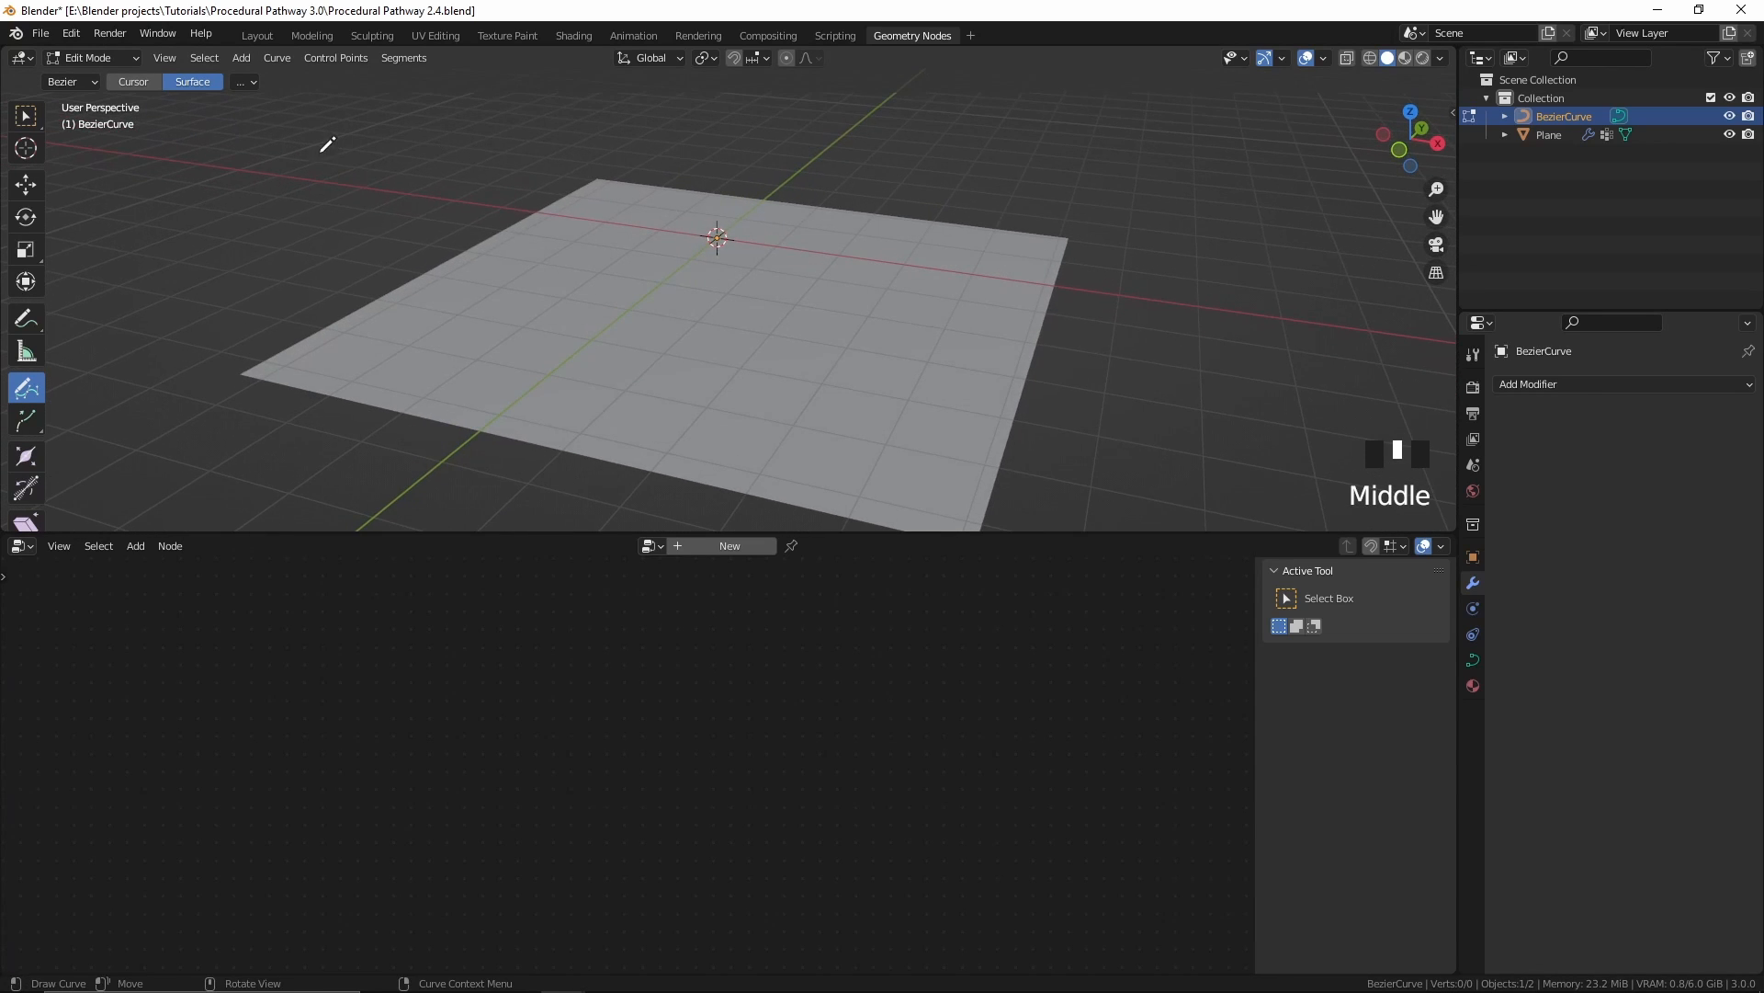
{"action": "key", "text": "shift+a"}
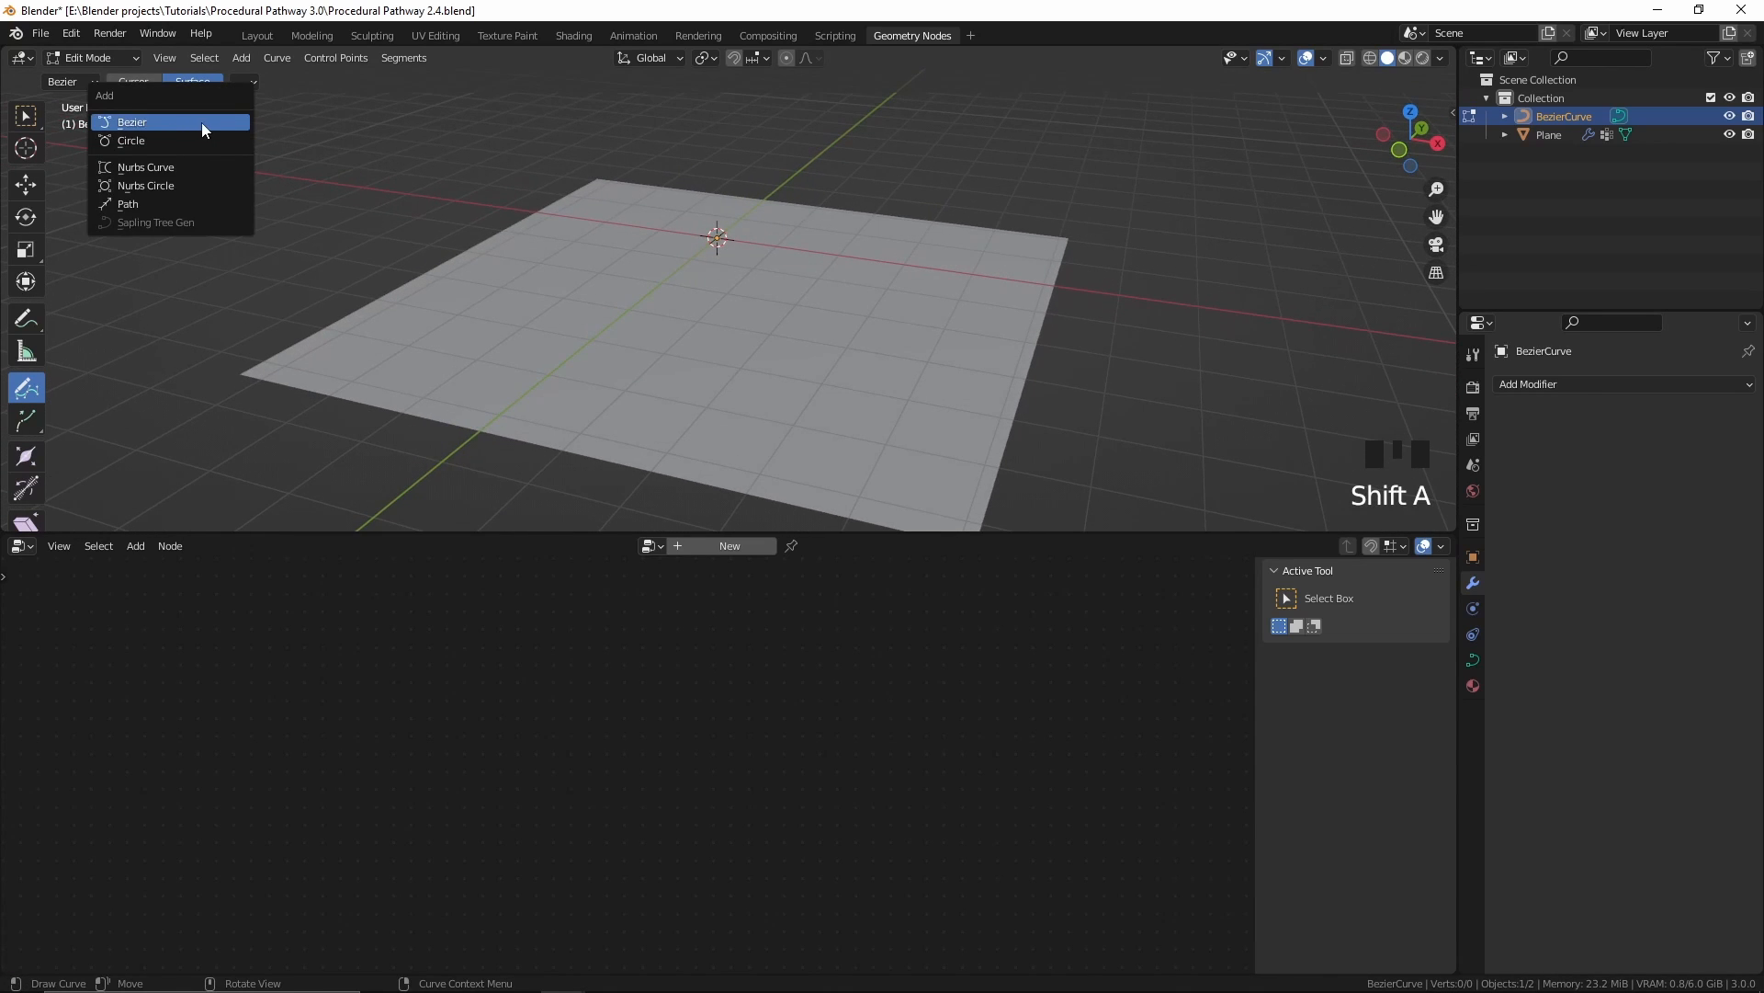
{"action": "left_click", "coordinate": [204, 129]}
{"action": "middle_click_drag", "start_coordinate": [597, 240], "coordinate": [593, 327]}
{"action": "key", "text": "s"}
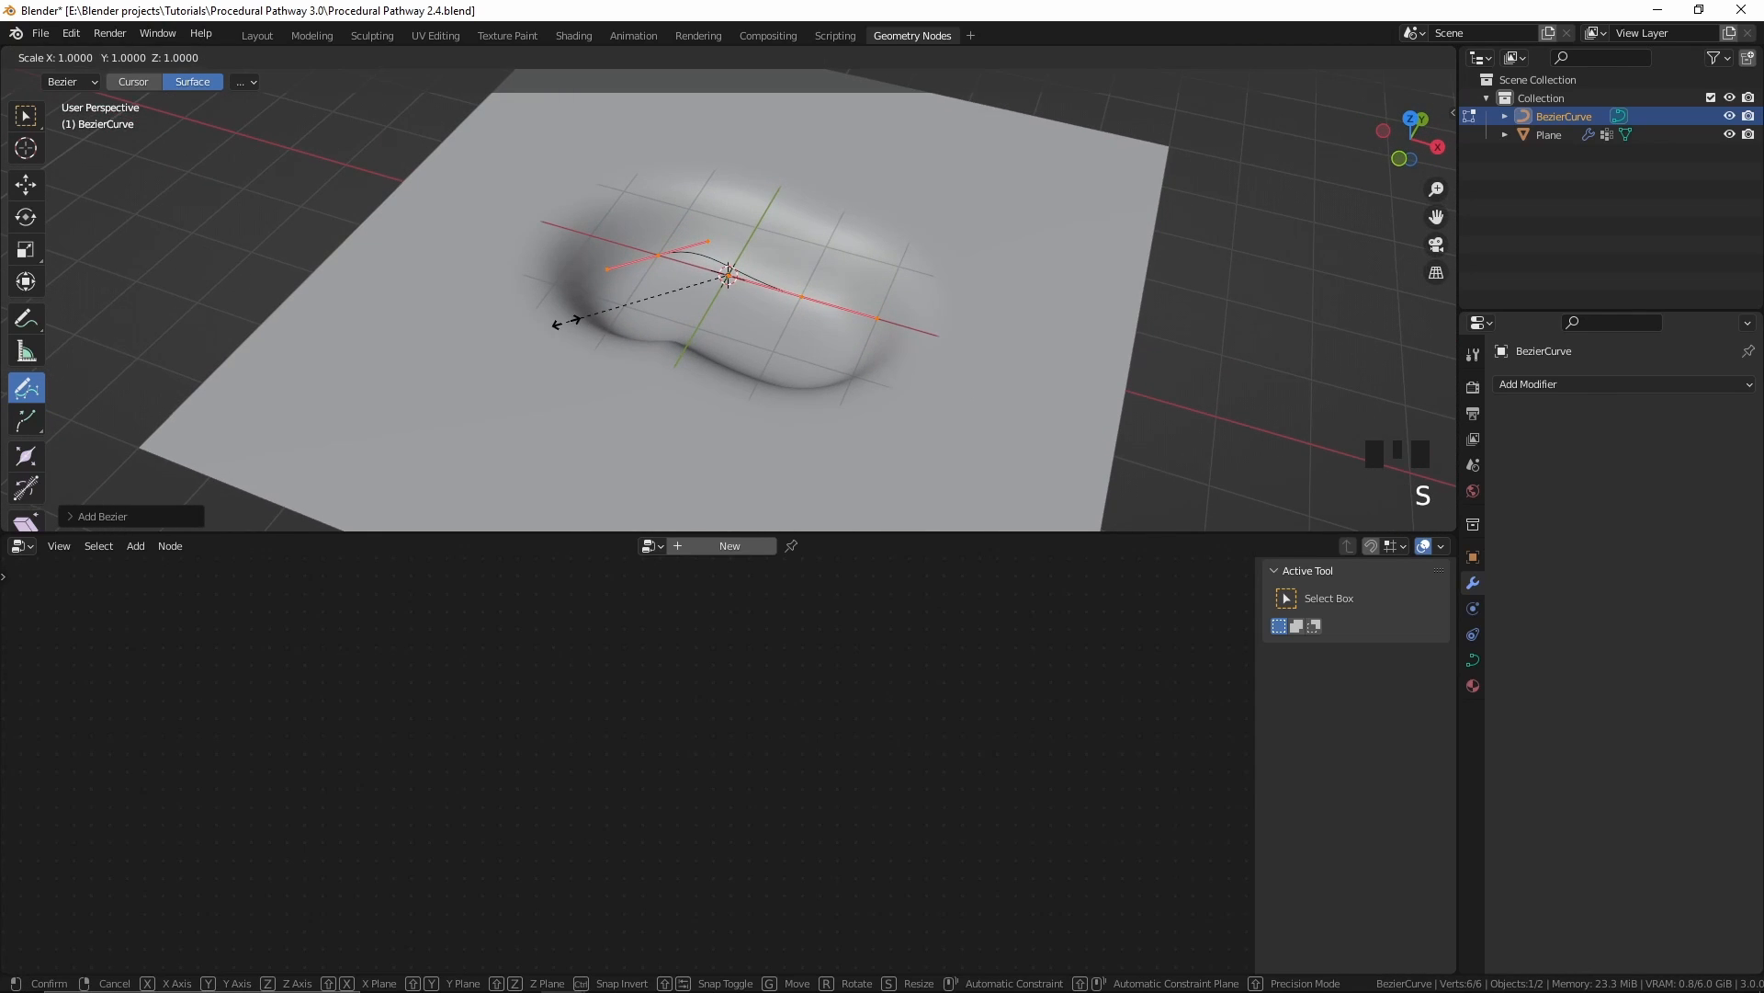
{"action": "key", "text": "0"}
{"action": "left_click", "coordinate": [567, 320]}
{"action": "scroll", "coordinate": [631, 298], "scroll_direction": "down", "scroll_amount": 2}
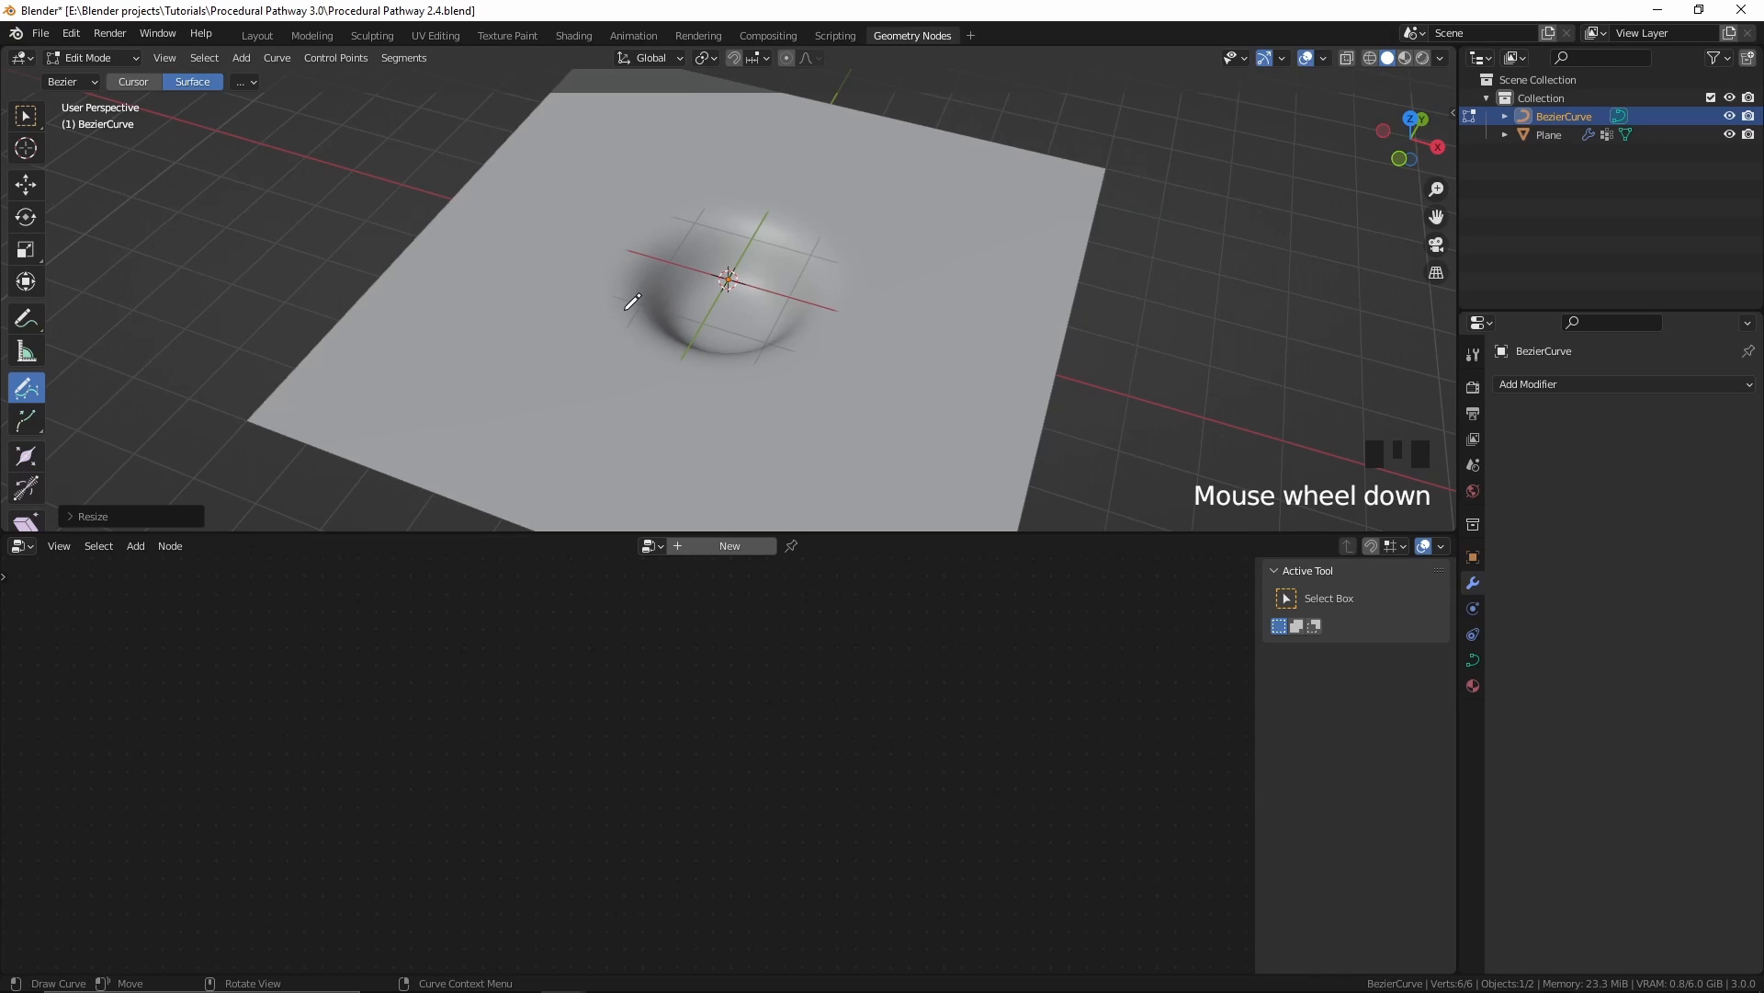
Step: Move the collapsed spline straight down along Z in front view, far below the plane
{"action": "key", "text": "KP_1"}
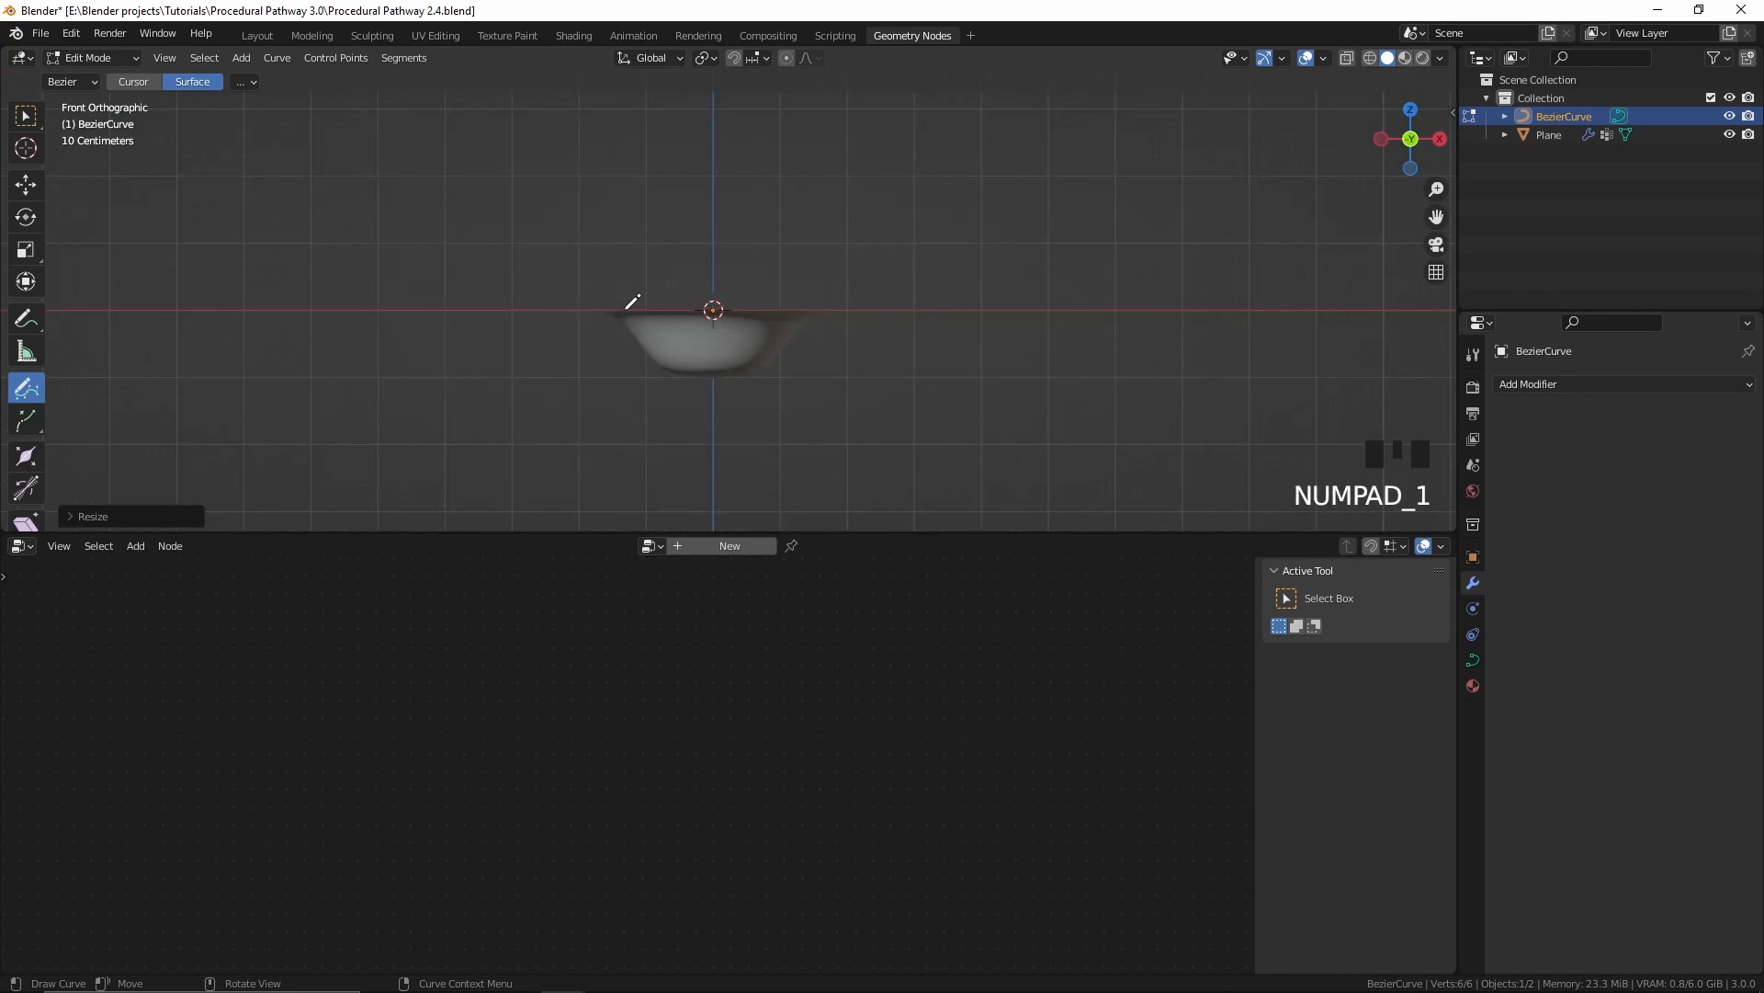
{"action": "scroll", "coordinate": [737, 367], "scroll_direction": "down", "scroll_amount": 5}
{"action": "middle_click_drag", "start_coordinate": [937, 390], "coordinate": [866, 244], "text": "shift"}
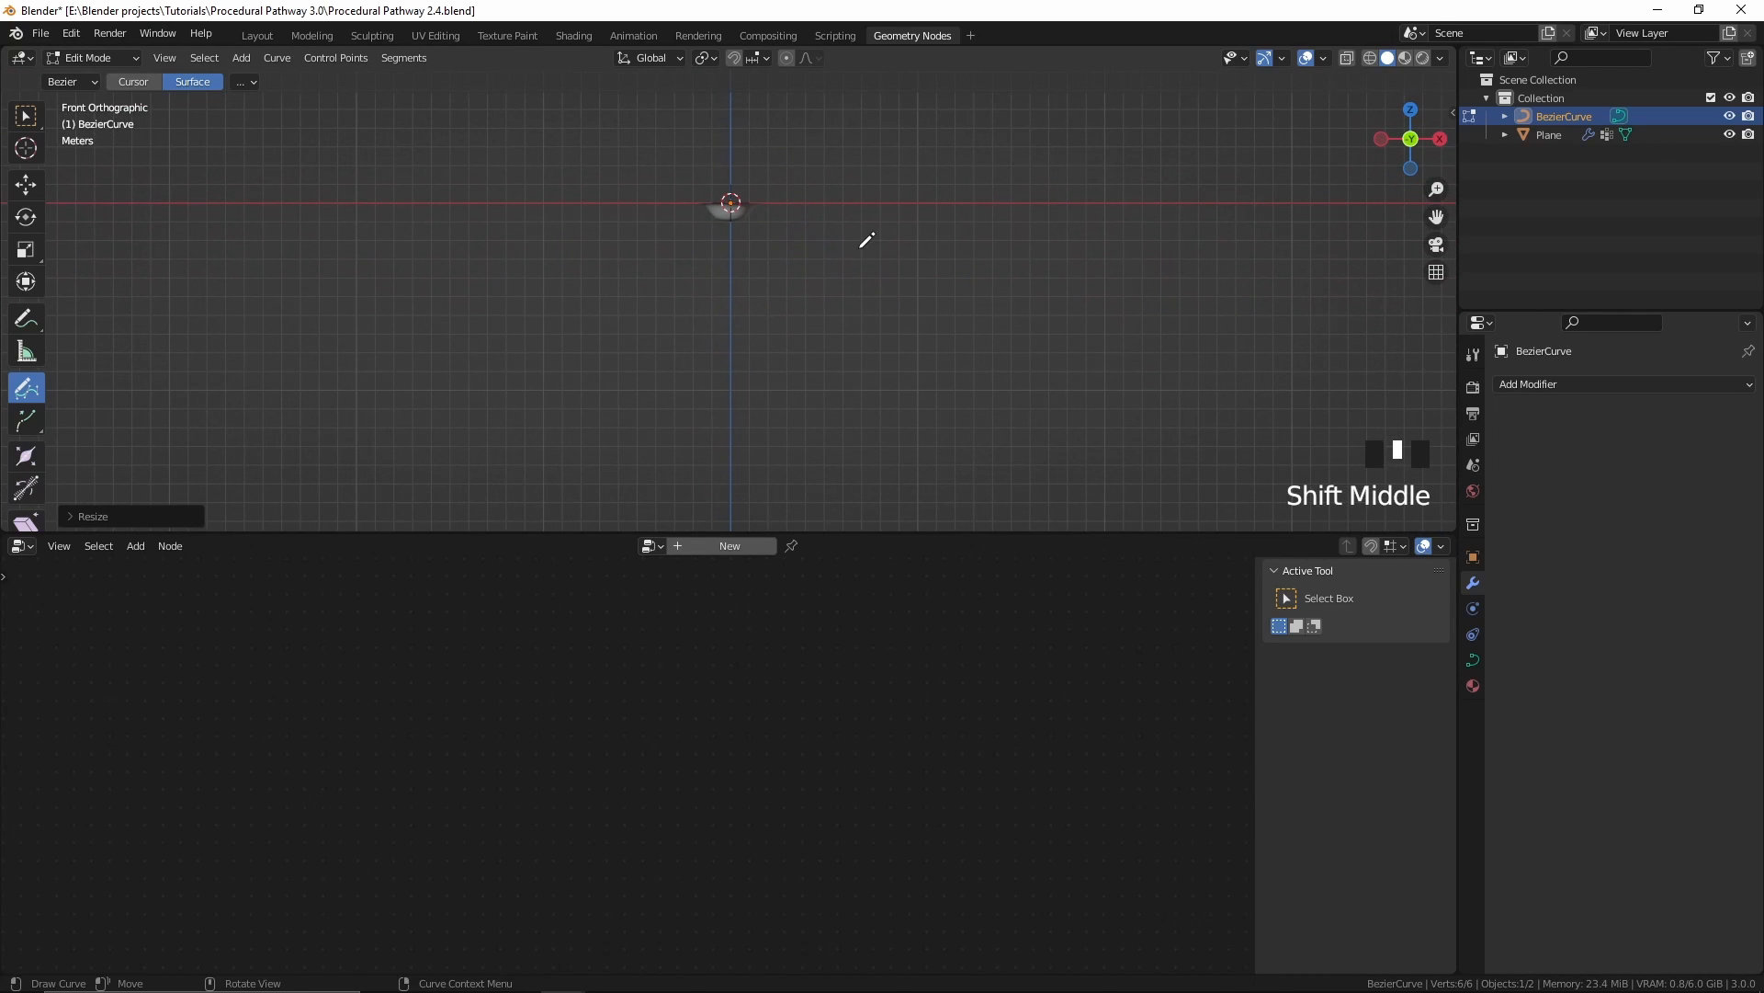
{"action": "key", "text": "g"}
{"action": "key", "text": "z"}
{"action": "left_click", "coordinate": [864, 427]}
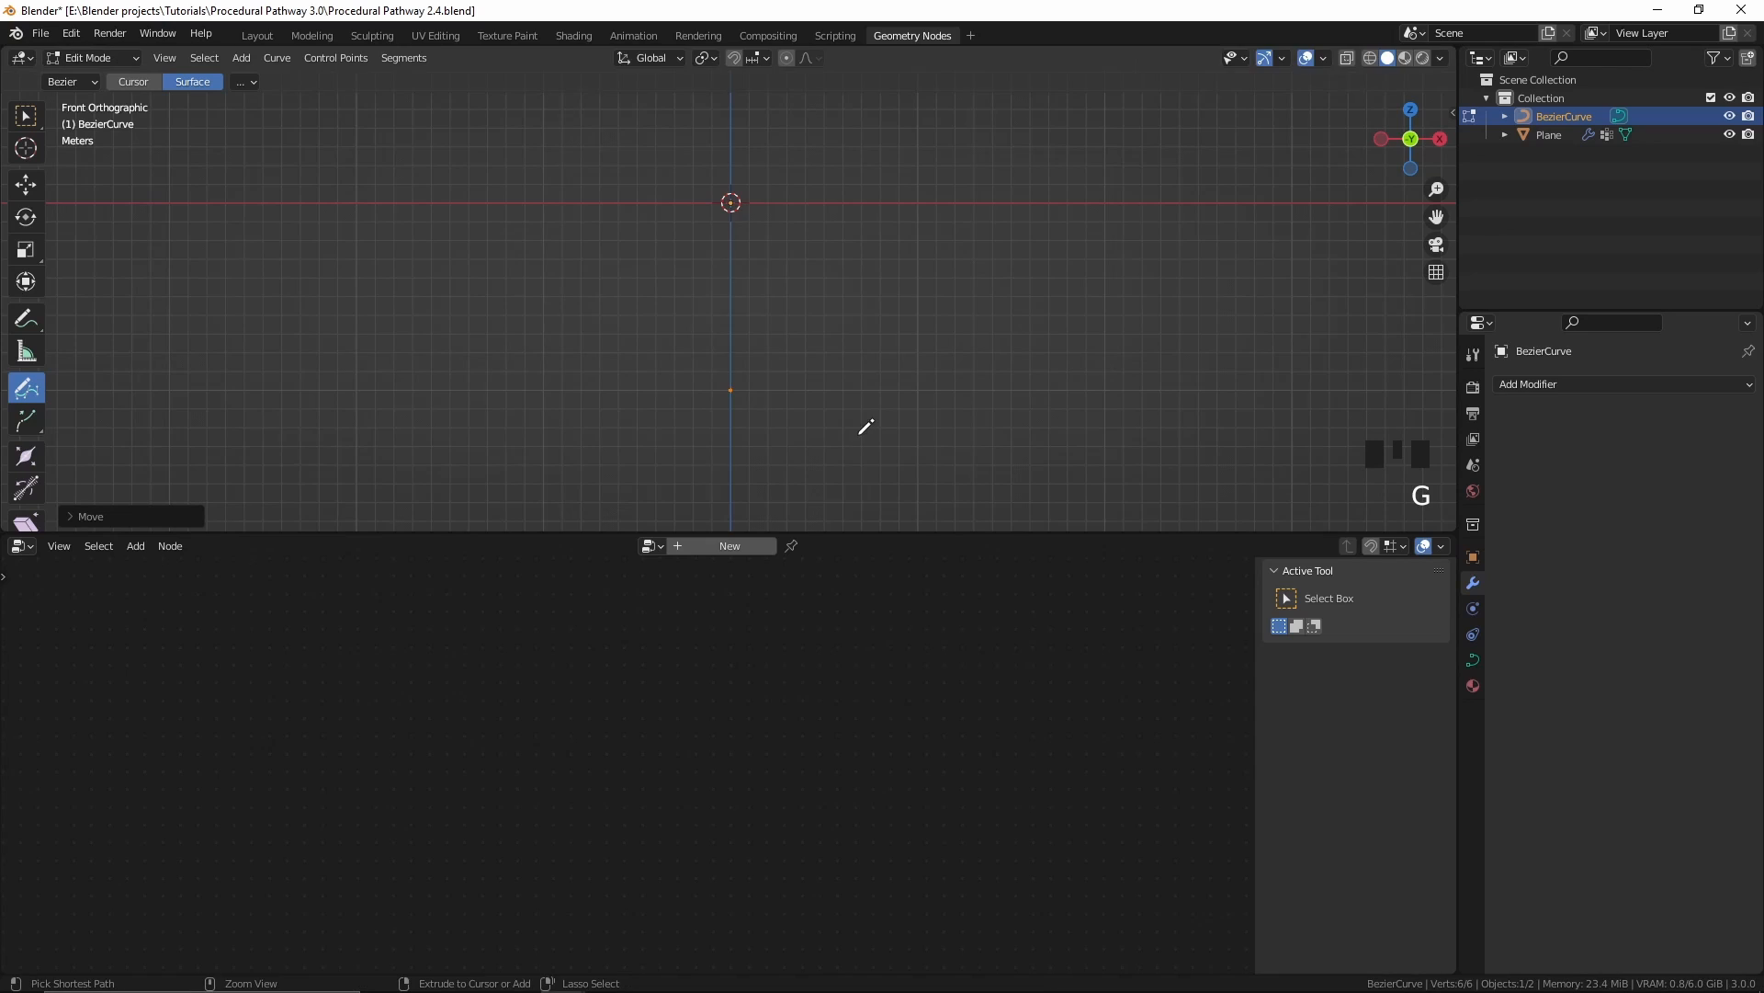
Step: Hide the collapsed spline below the plane in Edit Mode
{"action": "middle_click_drag", "start_coordinate": [863, 422], "coordinate": [838, 323]}
{"action": "scroll", "coordinate": [838, 323], "scroll_direction": "up", "scroll_amount": 2}
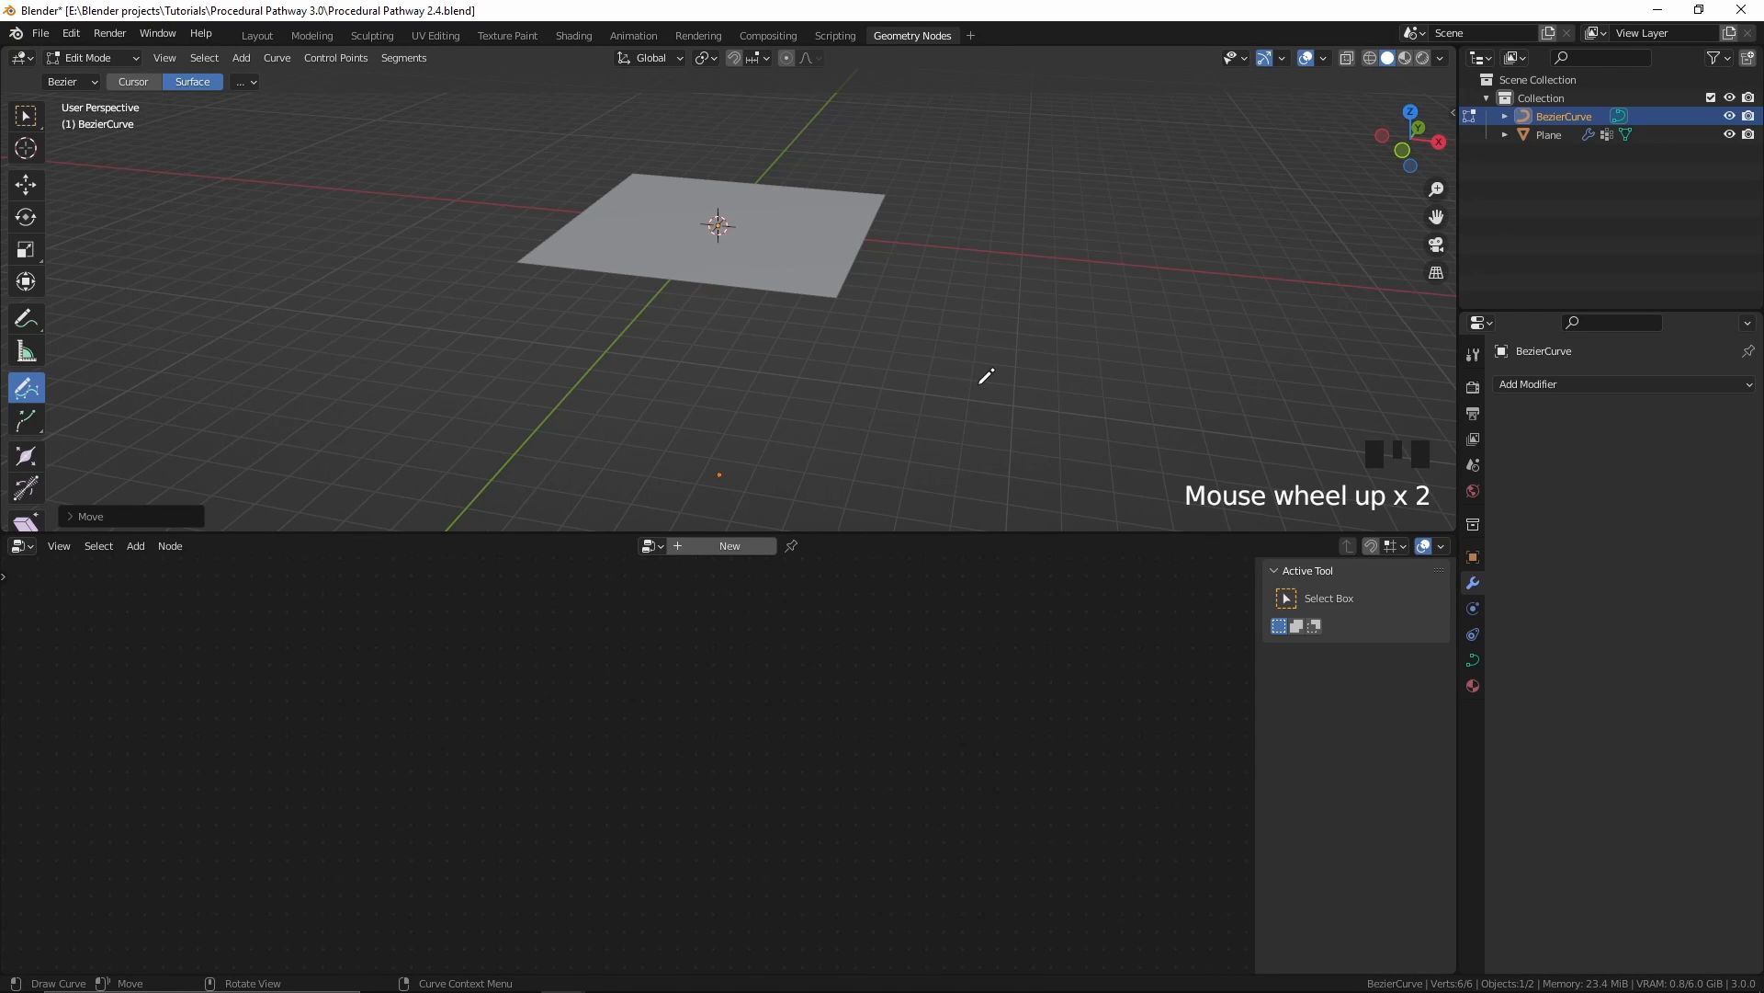
{"action": "middle_click_drag", "start_coordinate": [910, 267], "coordinate": [870, 288], "text": "shift"}
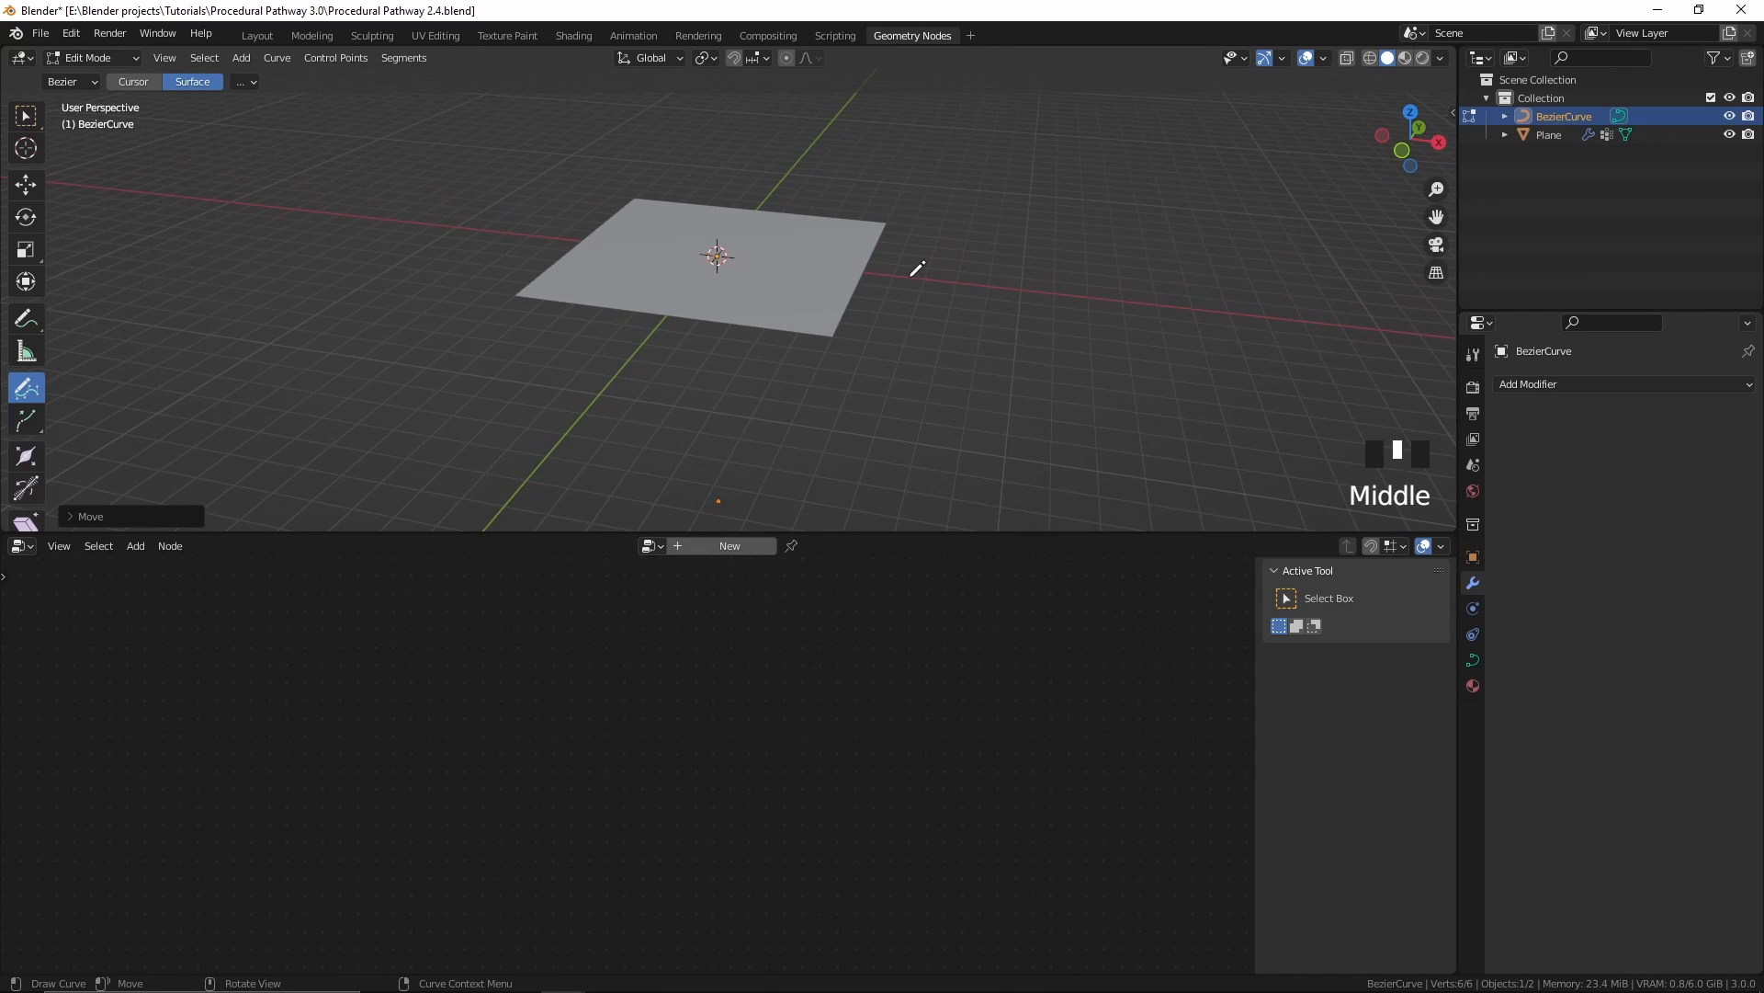
{"action": "key", "text": "h"}
Step: Draw a test path across the plane from its near corner to the opposite far corner and delete it
{"action": "middle_click_drag", "start_coordinate": [874, 304], "coordinate": [477, 300]}
{"action": "scroll", "coordinate": [481, 288], "scroll_direction": "up", "scroll_amount": 3}
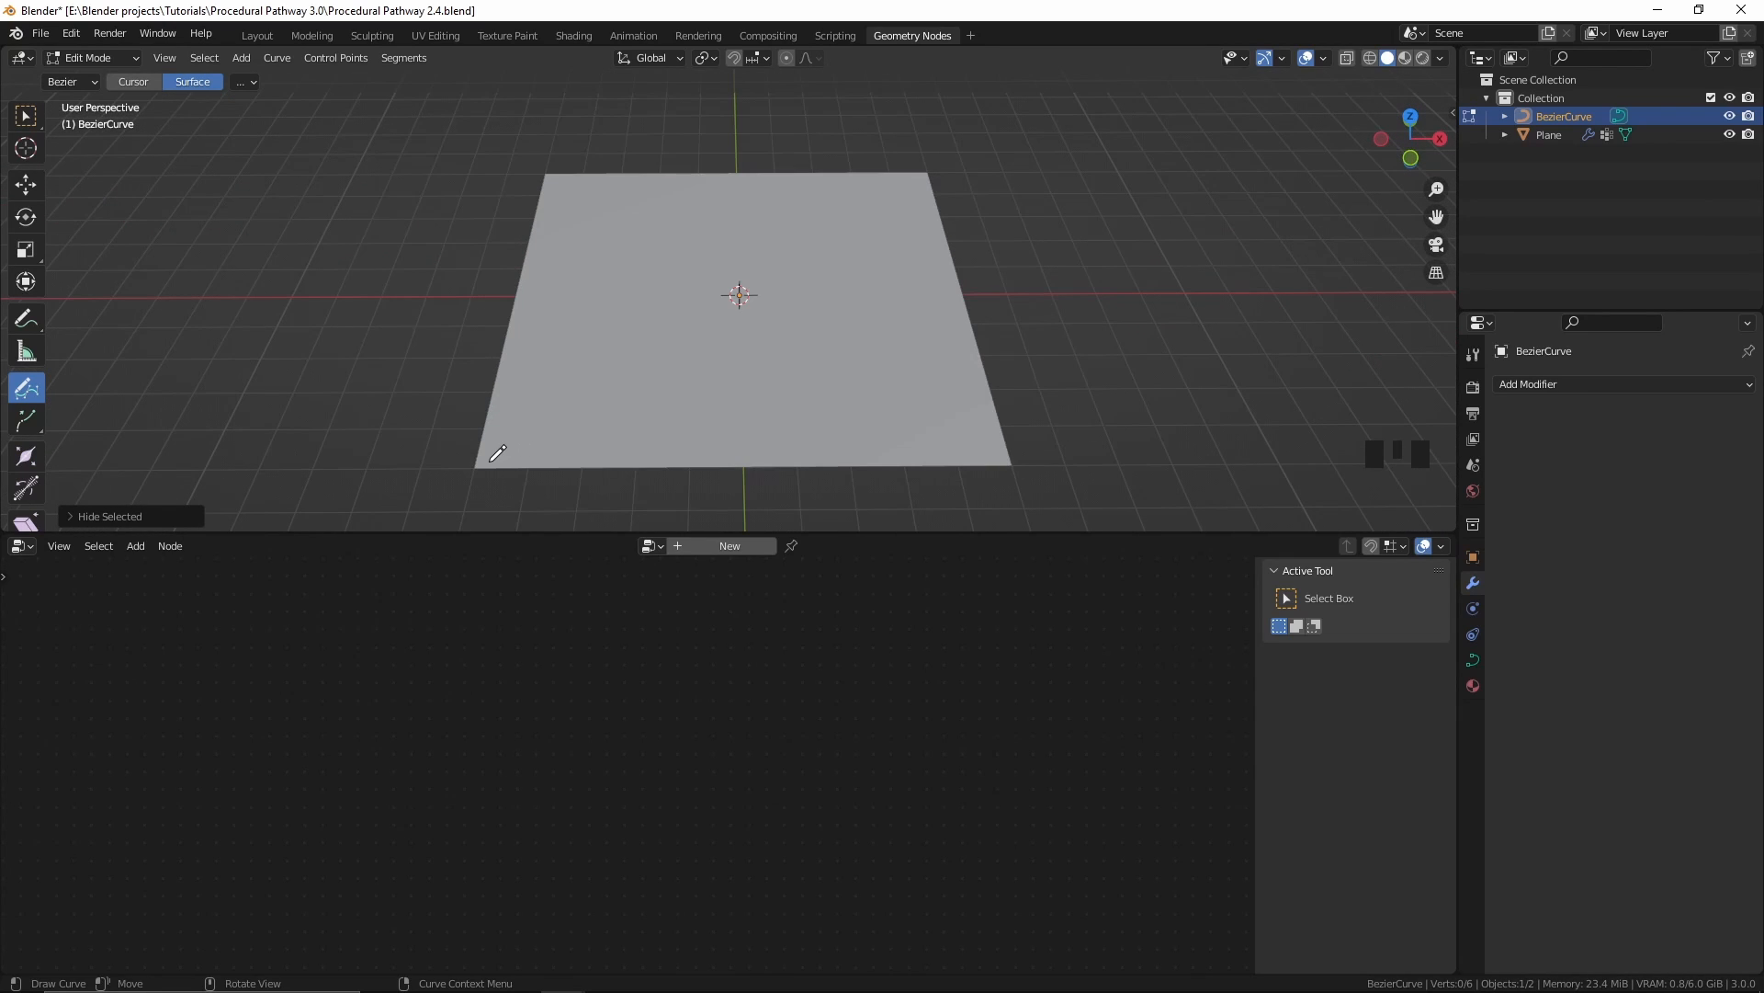
{"action": "mouse_move", "coordinate": [485, 459]}
{"action": "left_mouse_down"}
{"action": "mouse_move", "coordinate": [735, 363]}
{"action": "mouse_move", "coordinate": [837, 235]}
{"action": "mouse_move", "coordinate": [923, 173]}
{"action": "left_mouse_up"}
{"action": "mouse_move", "coordinate": [924, 173]}
{"action": "middle_mouse_down"}
{"action": "mouse_move", "coordinate": [976, 285]}
{"action": "mouse_move", "coordinate": [1066, 338]}
{"action": "middle_mouse_up"}
{"action": "key", "text": "x"}
{"action": "left_click", "coordinate": [977, 287]}
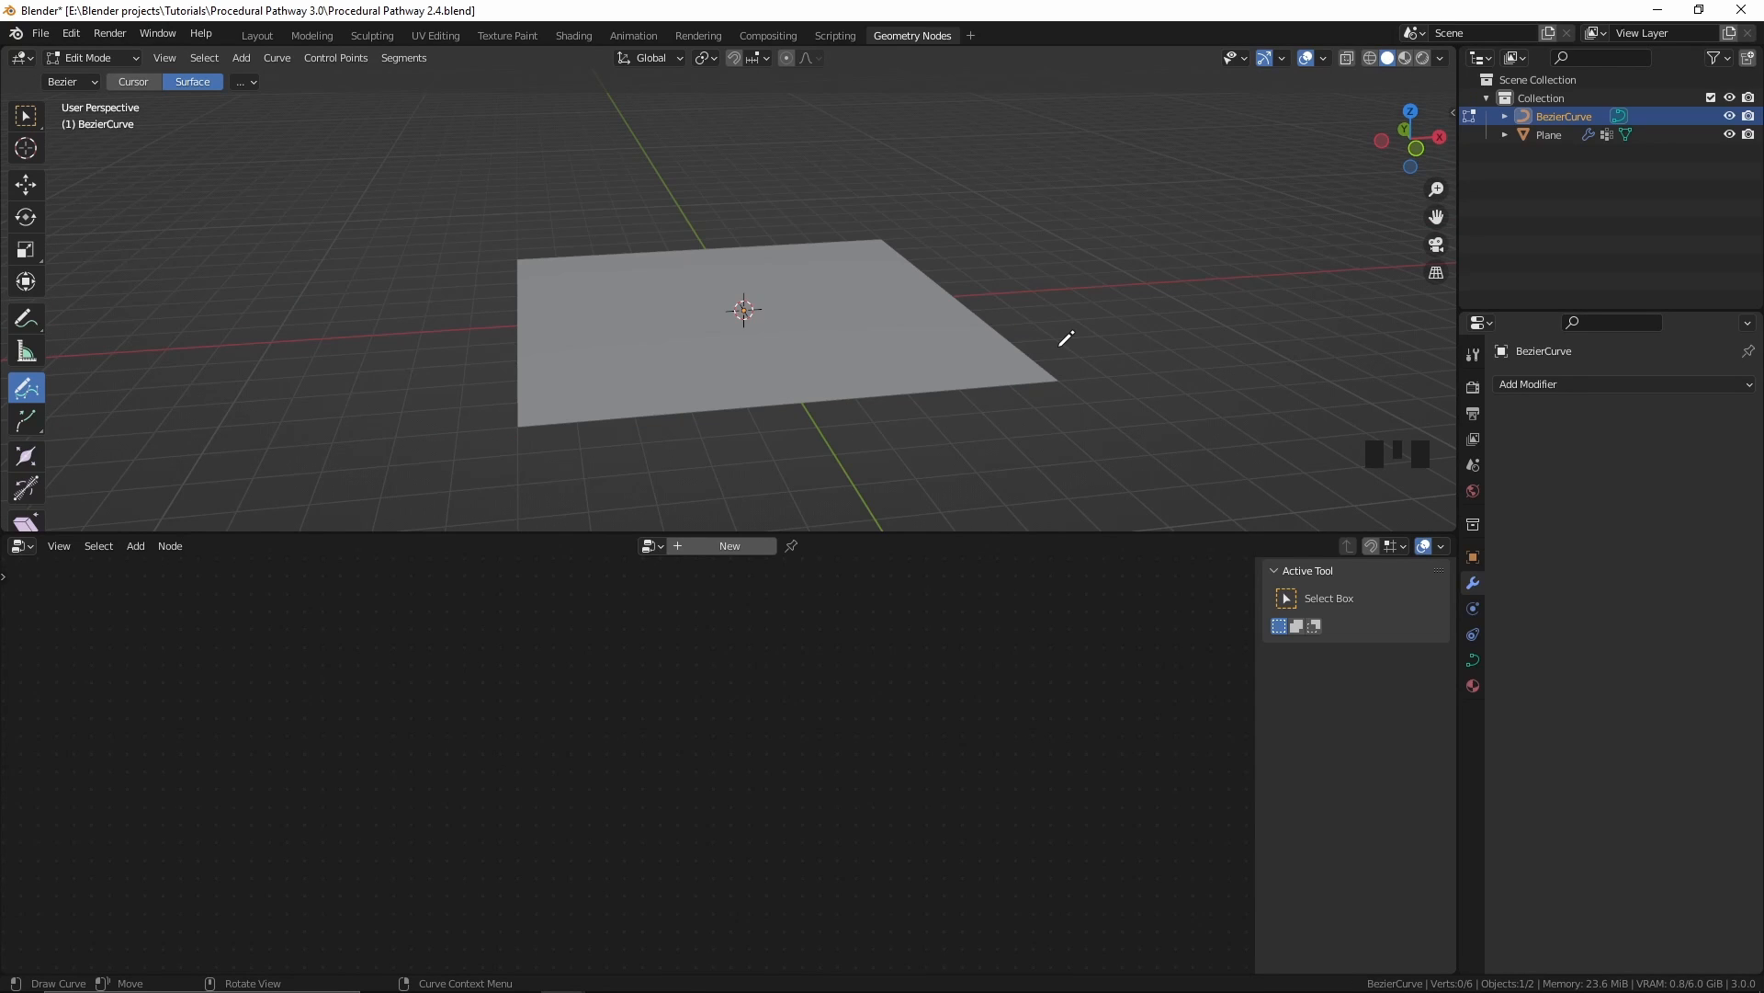
Step: Reveal the collapsed spline below the plane and hide it again
{"action": "scroll", "coordinate": [1066, 338], "scroll_direction": "down", "scroll_amount": 2}
{"action": "middle_click_drag", "start_coordinate": [1044, 355], "coordinate": [1024, 267], "text": "shift"}
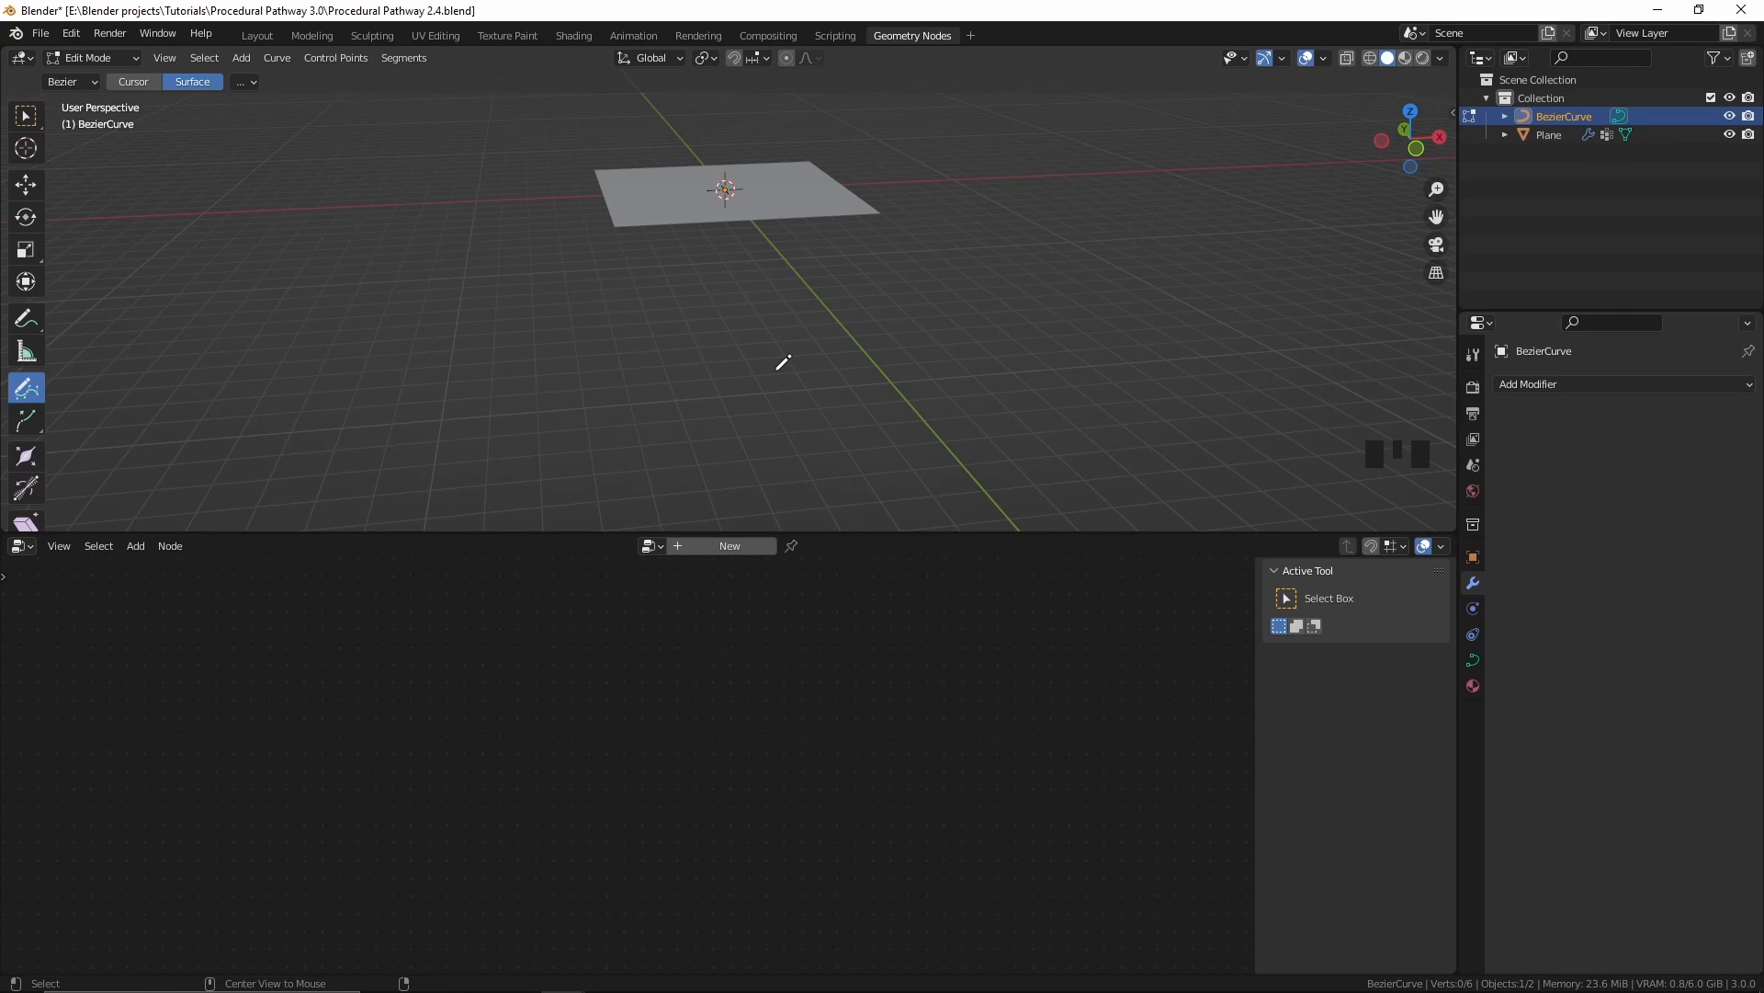
{"action": "key", "text": "alt+h"}
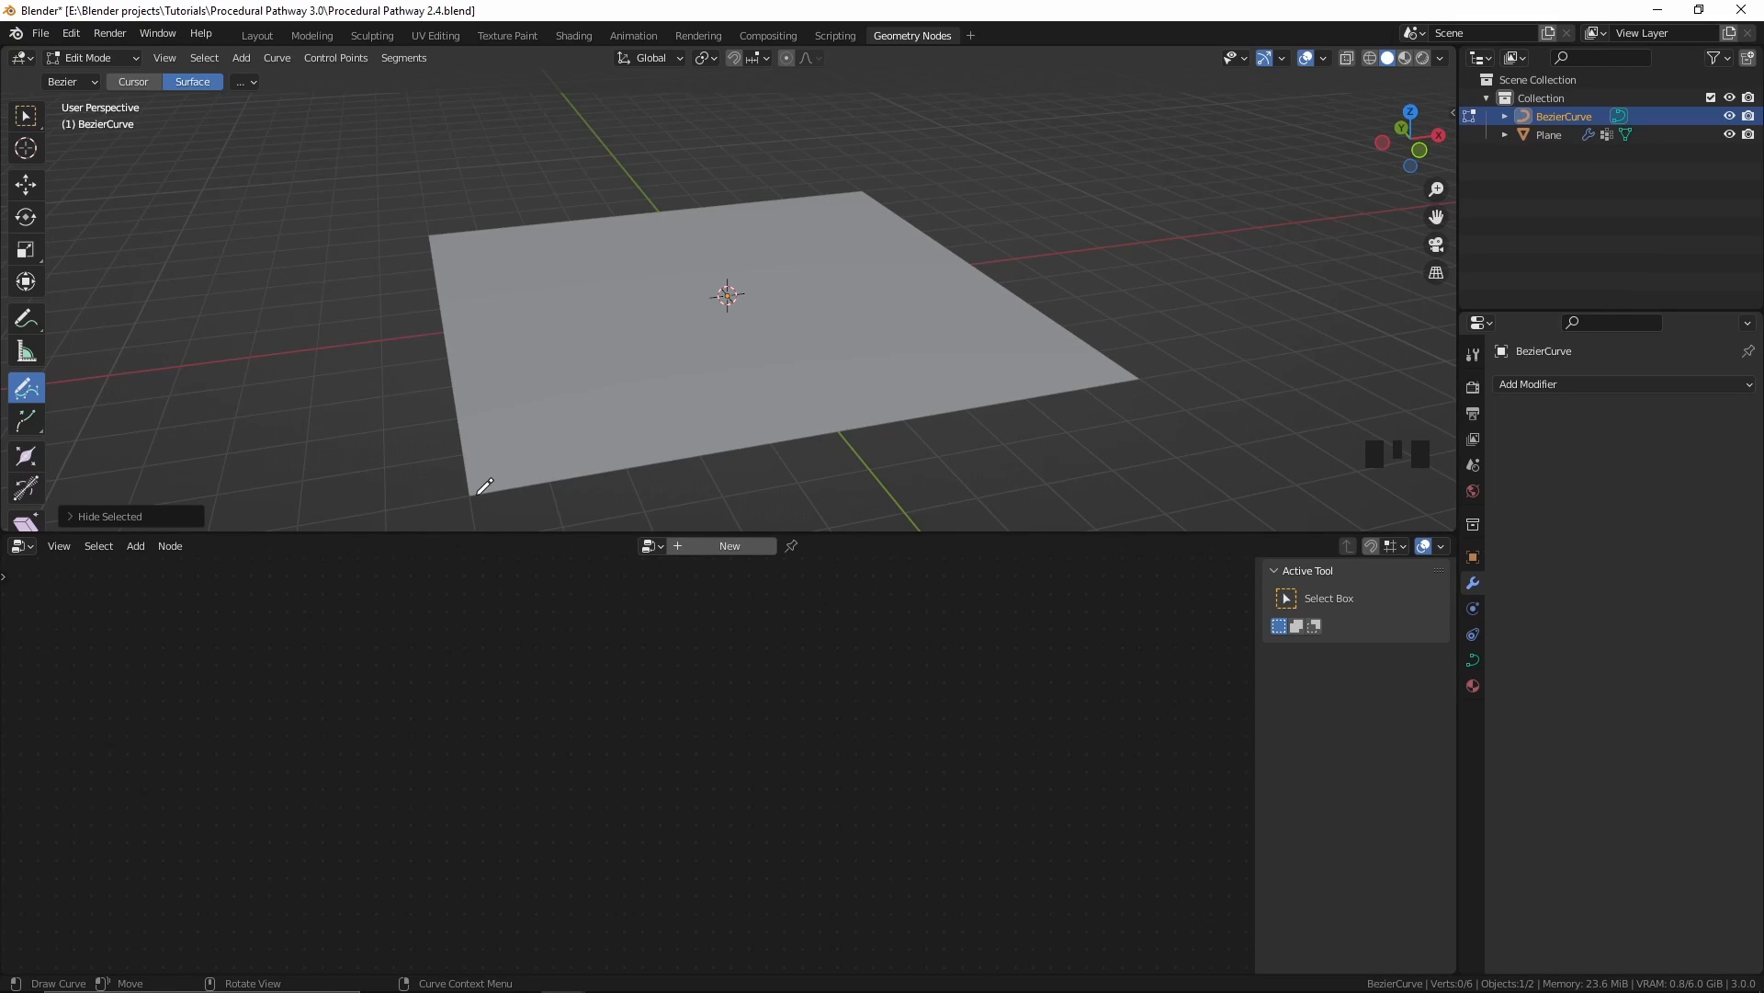
Step: Draw a path curve diagonally across the plane from the near corner, leave Edit Mode, and select the plane
{"action": "mouse_move", "coordinate": [475, 493]}
{"action": "left_mouse_down"}
{"action": "mouse_move", "coordinate": [730, 351]}
{"action": "mouse_move", "coordinate": [748, 259]}
{"action": "mouse_move", "coordinate": [865, 191]}
{"action": "left_mouse_up"}
{"action": "middle_click_drag", "start_coordinate": [845, 251], "coordinate": [812, 309]}
{"action": "scroll", "coordinate": [813, 309], "scroll_direction": "down", "scroll_amount": 2}
{"action": "key", "text": "Tab"}
{"action": "middle_click_drag", "start_coordinate": [812, 371], "coordinate": [870, 368]}
{"action": "left_click", "coordinate": [871, 368]}
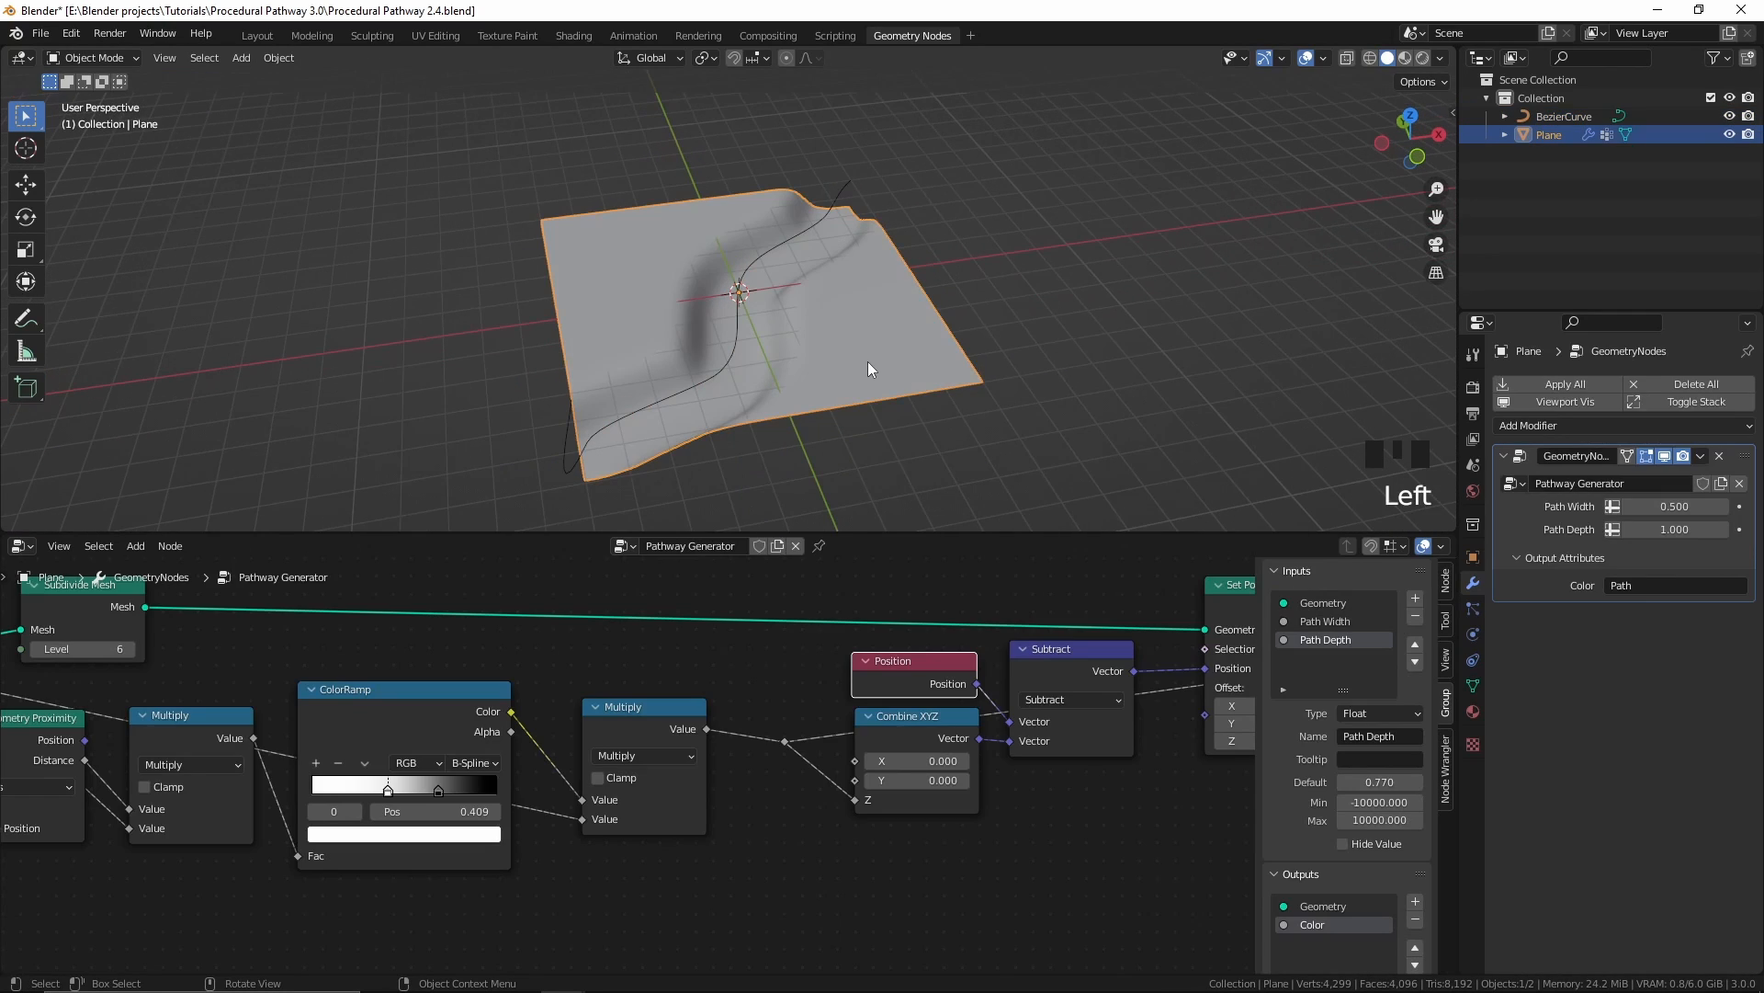